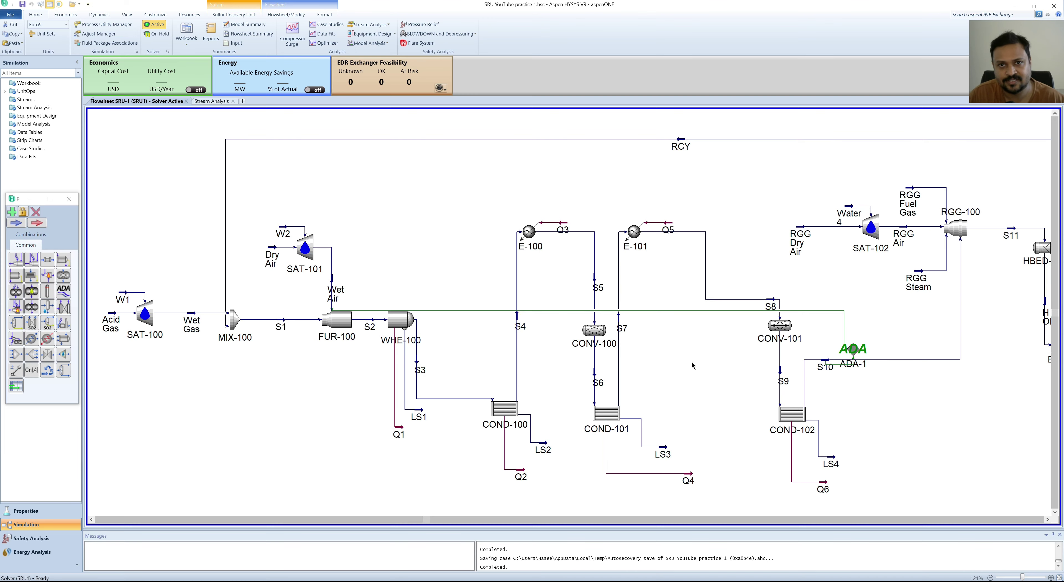
- Review the flowsheet's front end from saturator SAT-100 through furnace FUR-100 and WHE-100 to condenser COND-100 and streams LS2 and S4
scroll(858, 384, "right", 3)
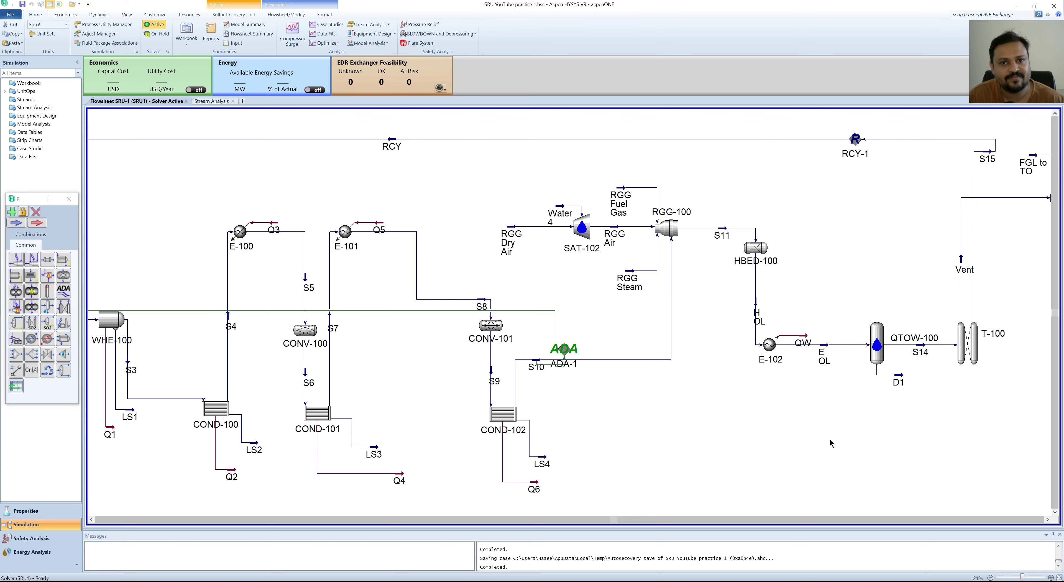
scroll(829, 439, "left", 10)
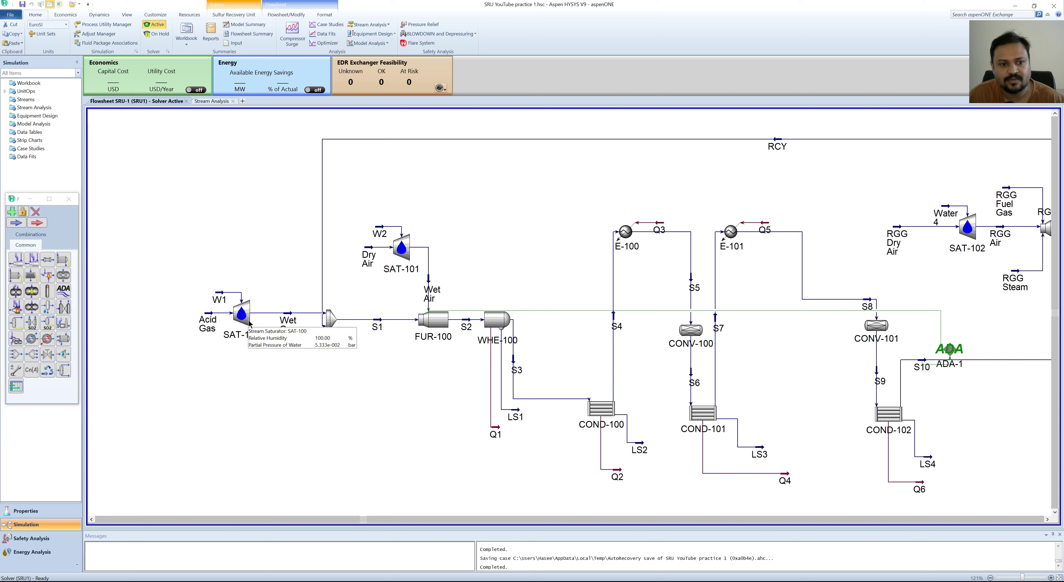
mouse_move(287, 322)
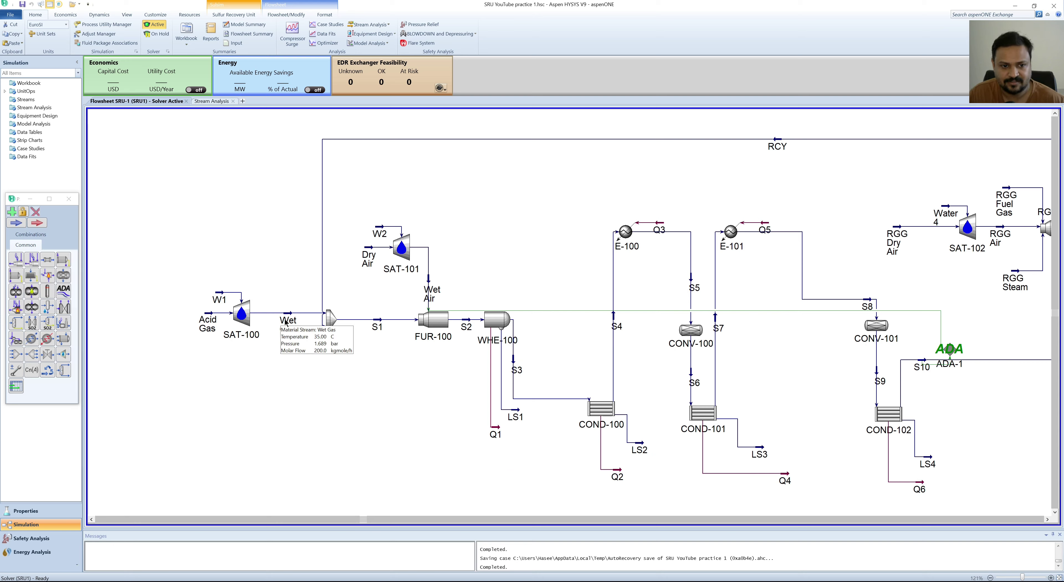
mouse_move(433, 326)
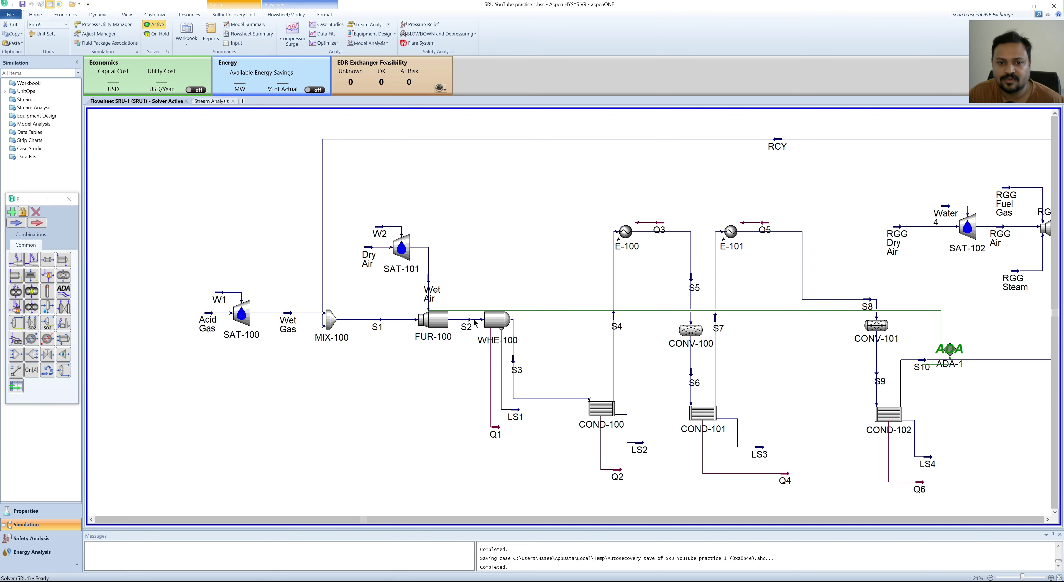
mouse_move(493, 323)
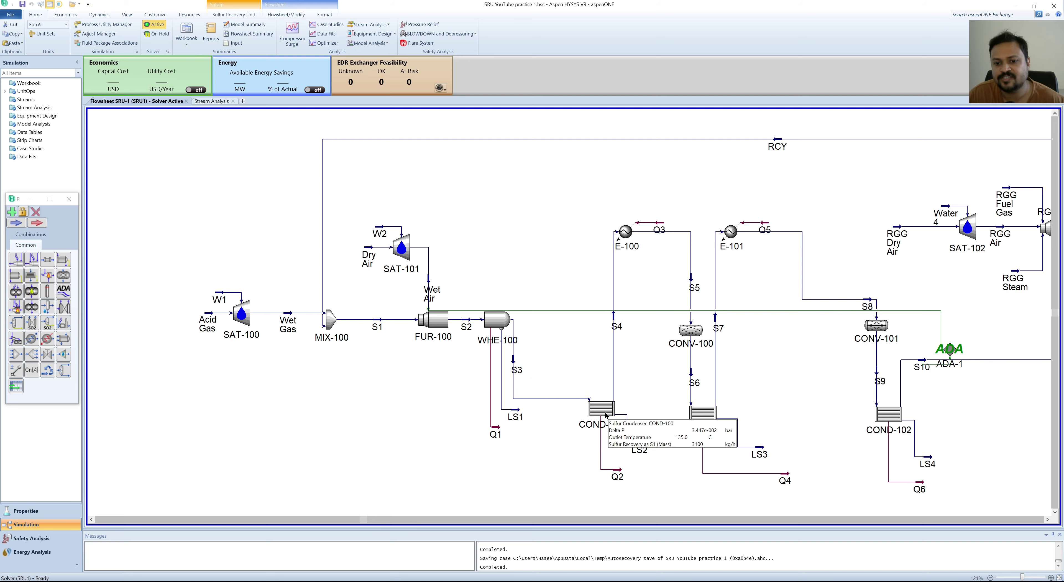
left_click(597, 407)
left_click(585, 364)
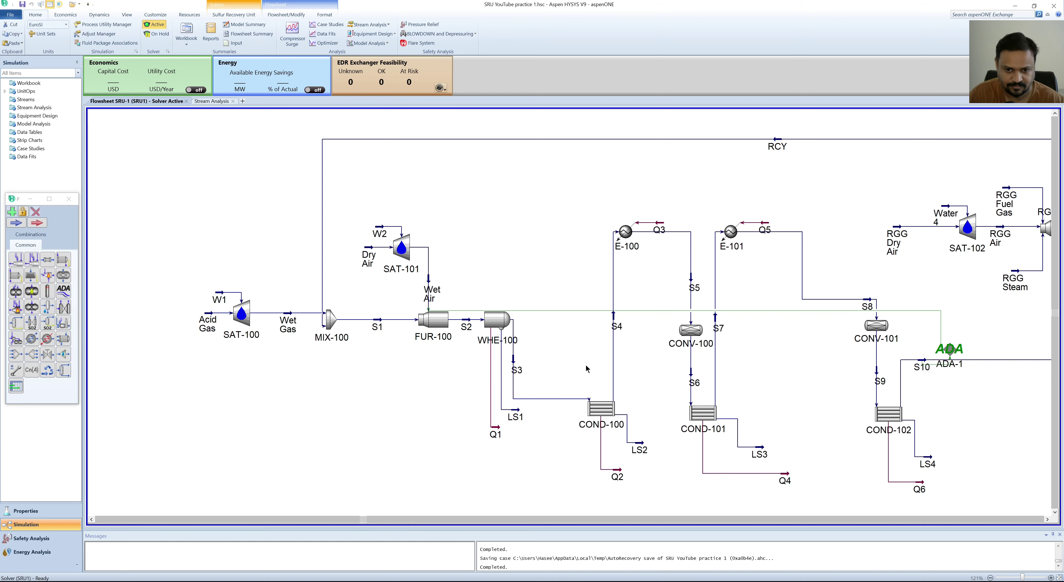
scroll(585, 364, "right", 5)
mouse_move(415, 418)
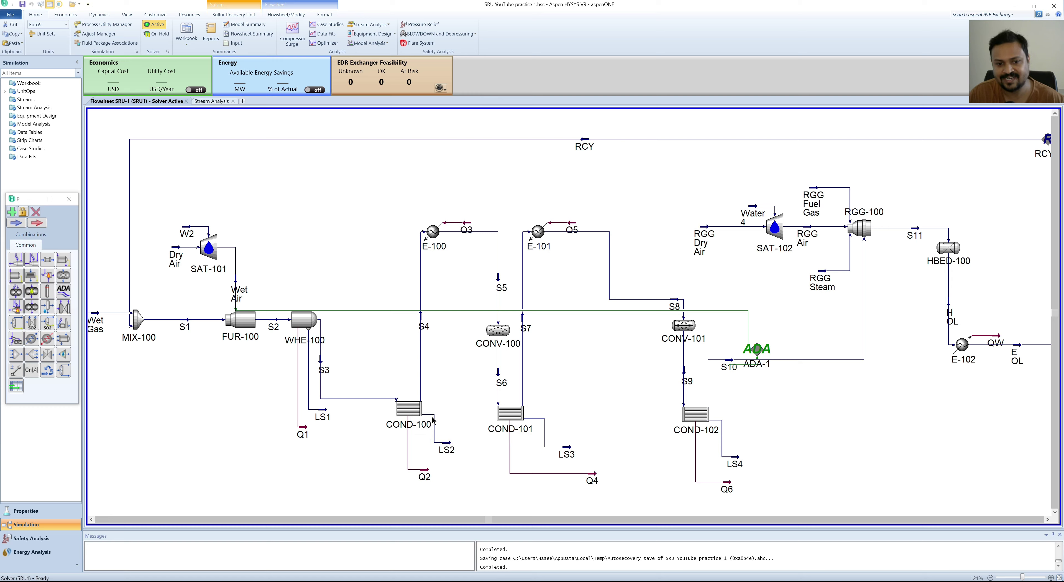
mouse_move(446, 449)
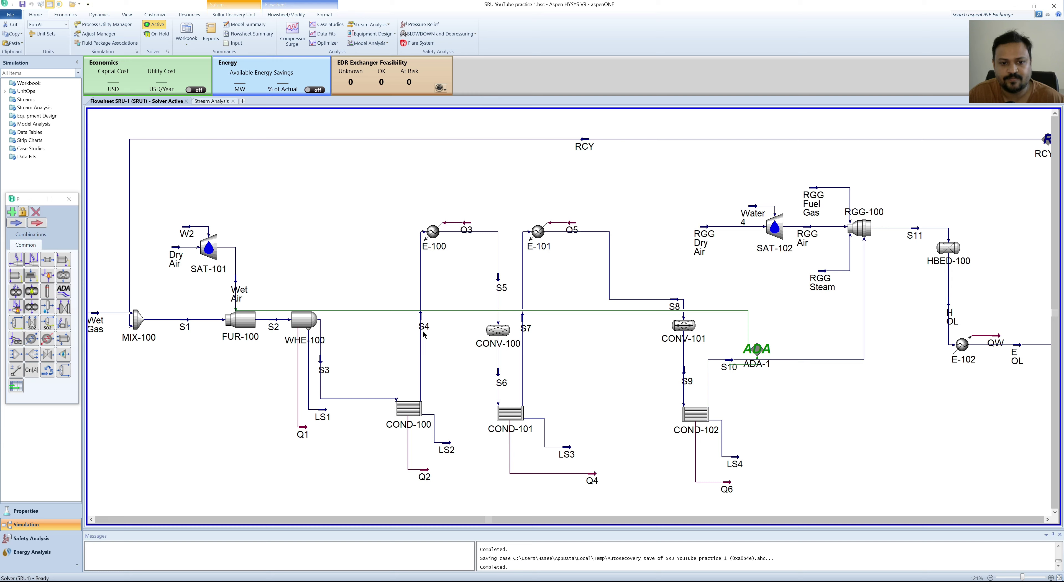
mouse_move(424, 335)
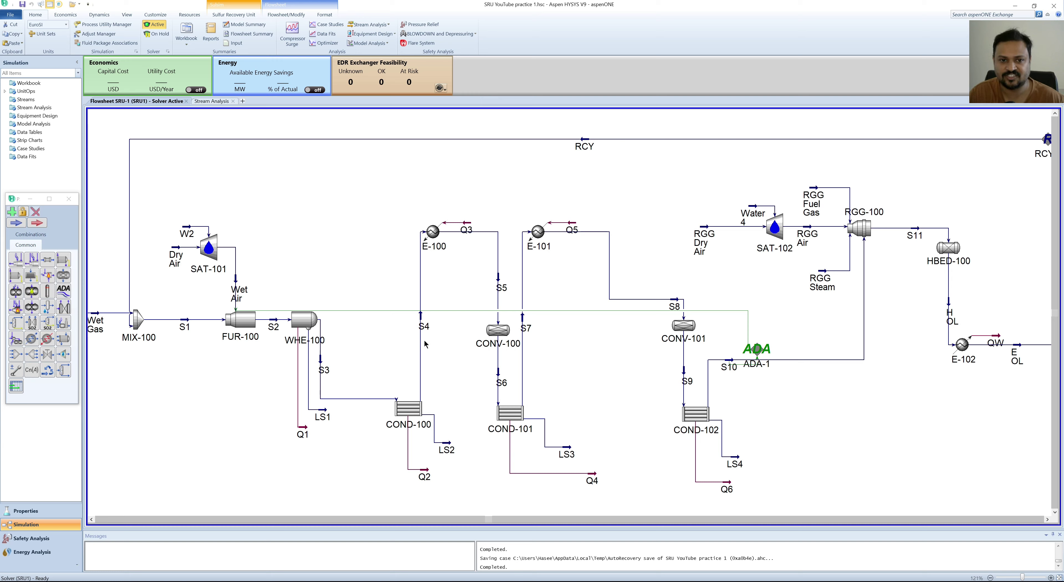
- Examine the first catalytic stage: converter CONV-100, condenser COND-101 and its liquid sulfur stream LS3
left_click(500, 333)
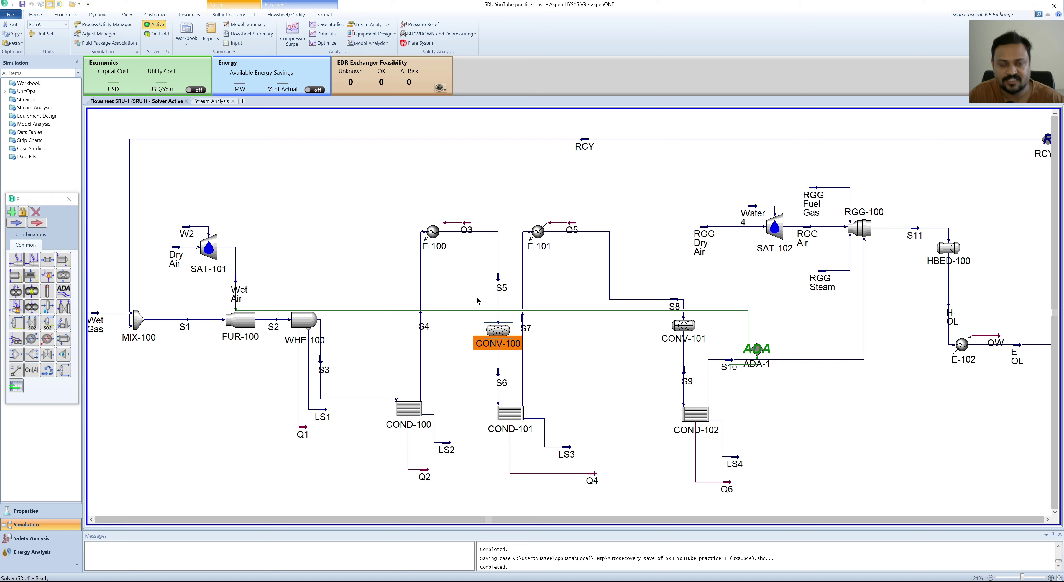
mouse_move(420, 300)
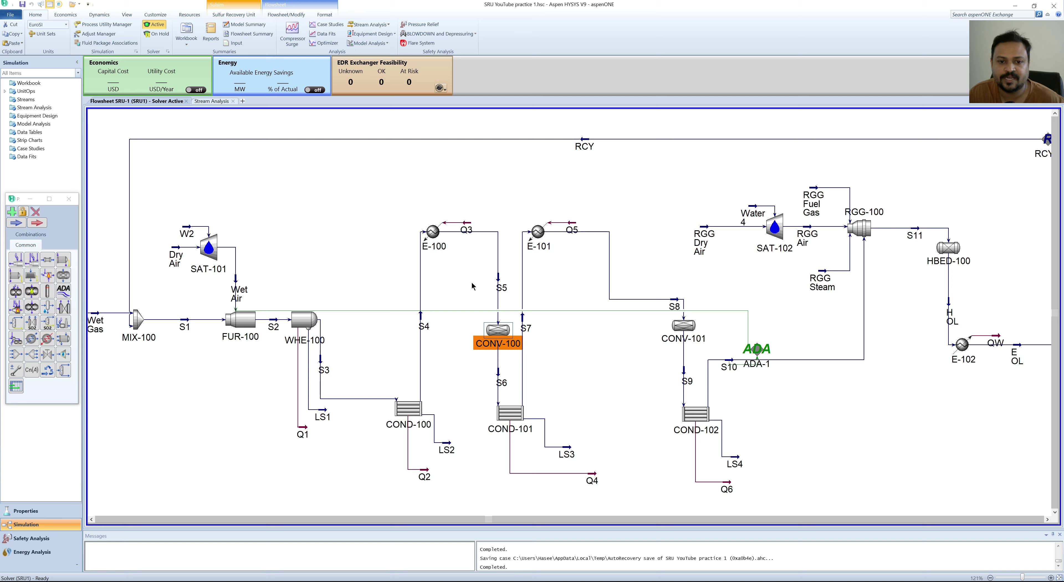
mouse_move(491, 330)
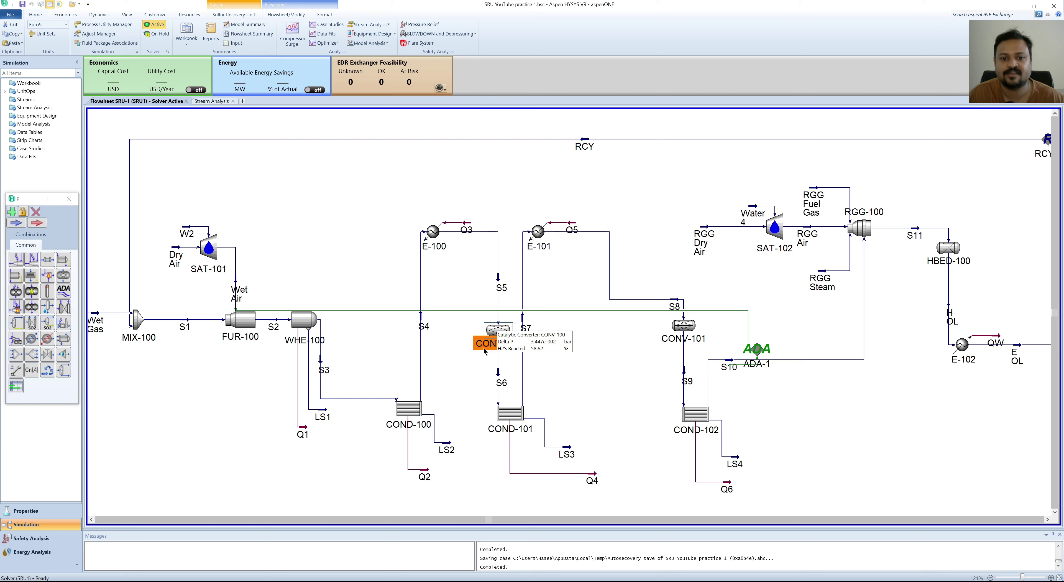
mouse_move(498, 357)
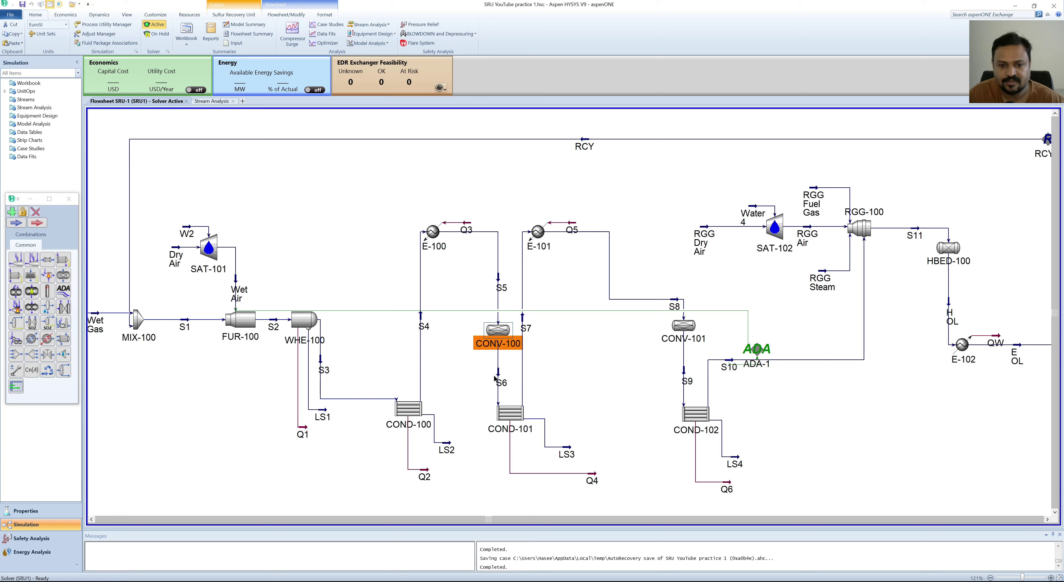
left_click(505, 414)
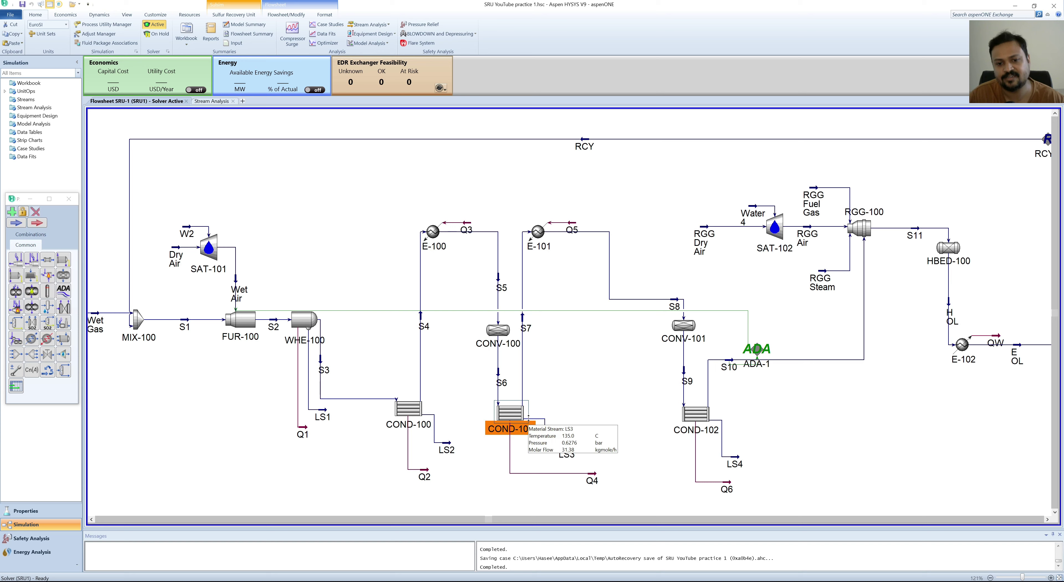
mouse_move(525, 422)
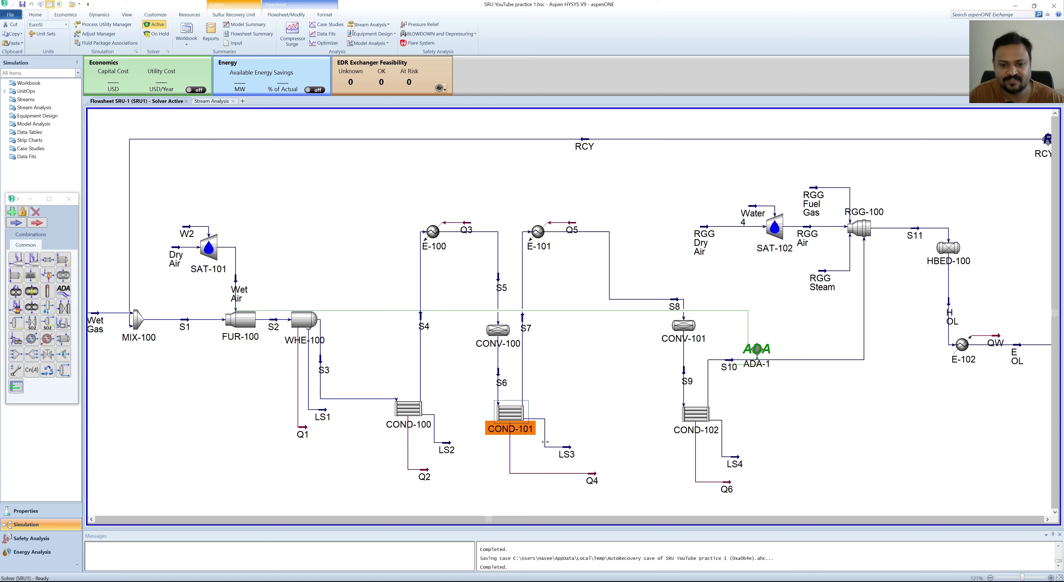
mouse_move(567, 453)
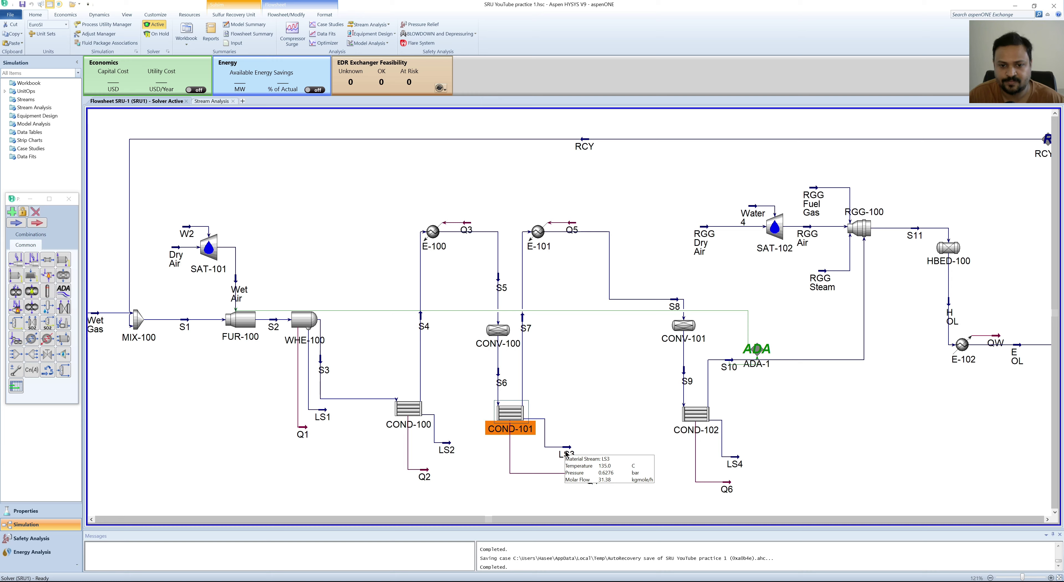
left_click(564, 394)
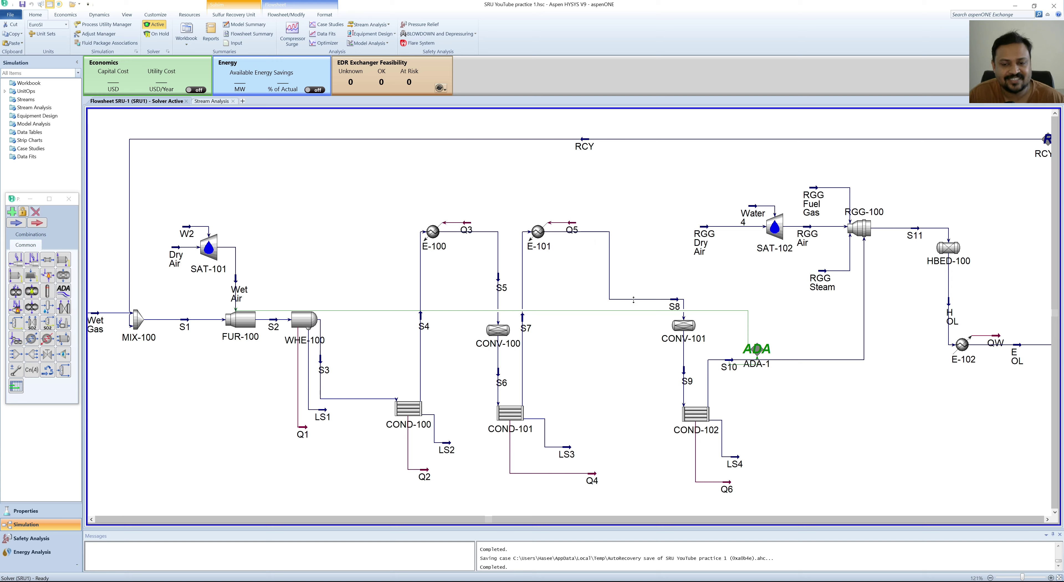
- Examine the second catalytic stage: converter CONV-101, condenser COND-102 and its liquid sulfur stream LS4
mouse_move(681, 331)
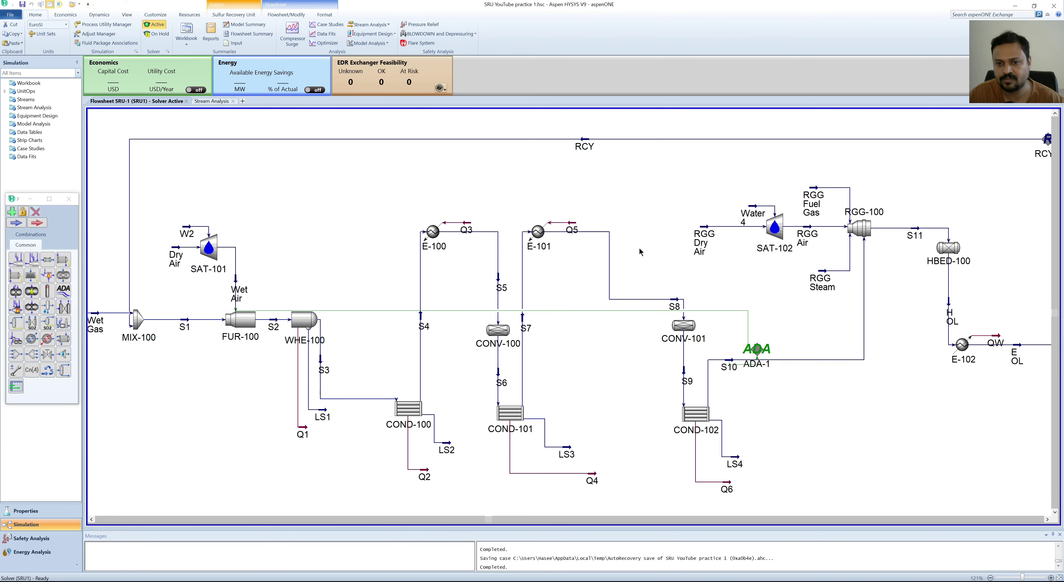
scroll(666, 312, "right", 3)
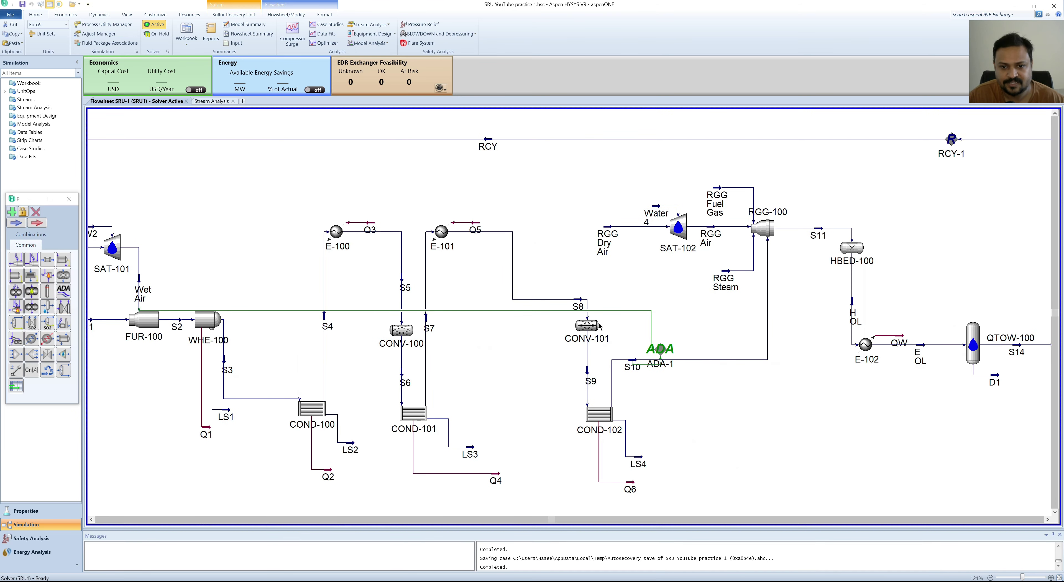
mouse_move(582, 347)
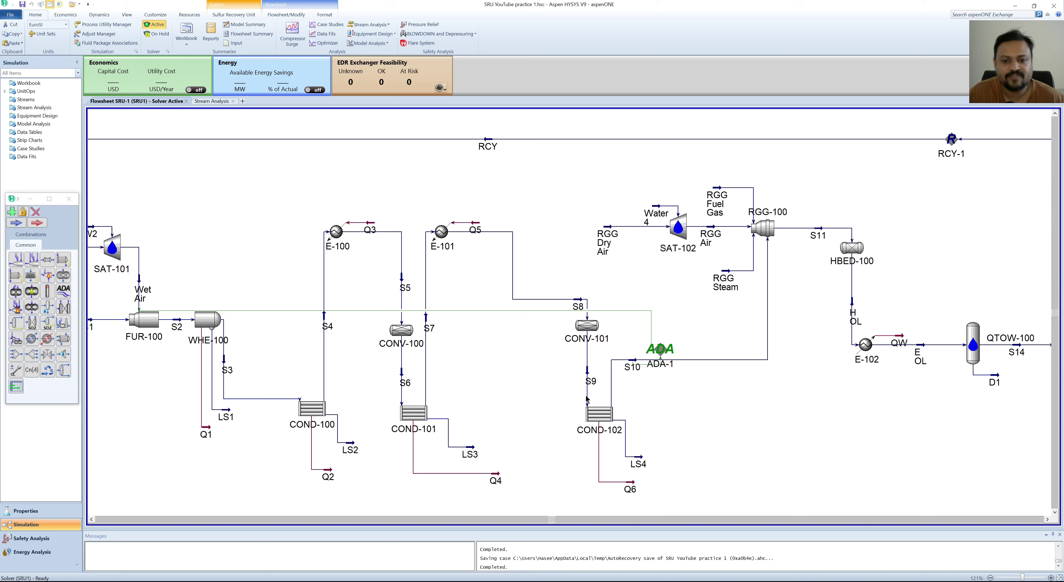
mouse_move(601, 415)
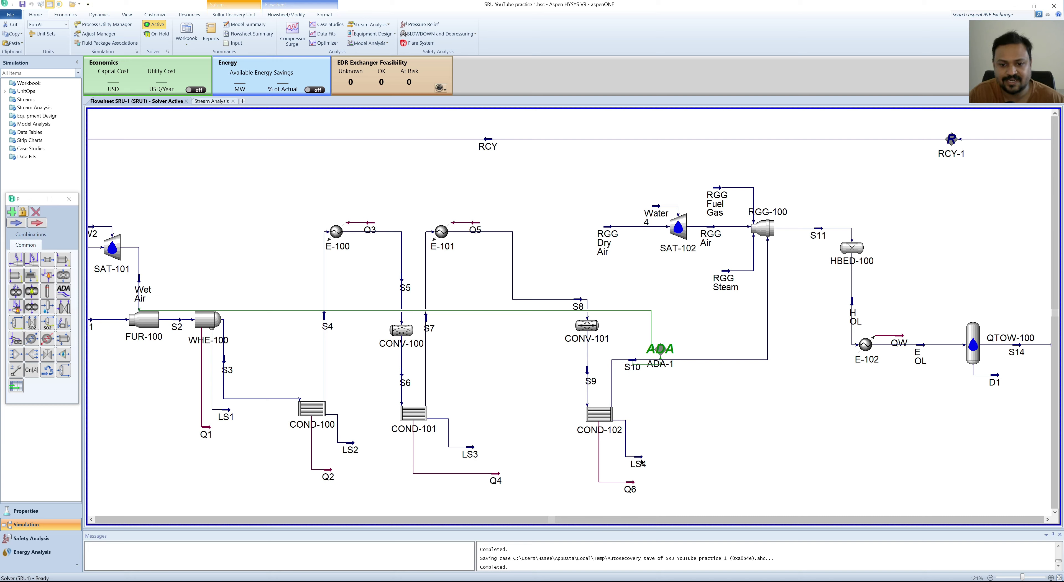
mouse_move(636, 459)
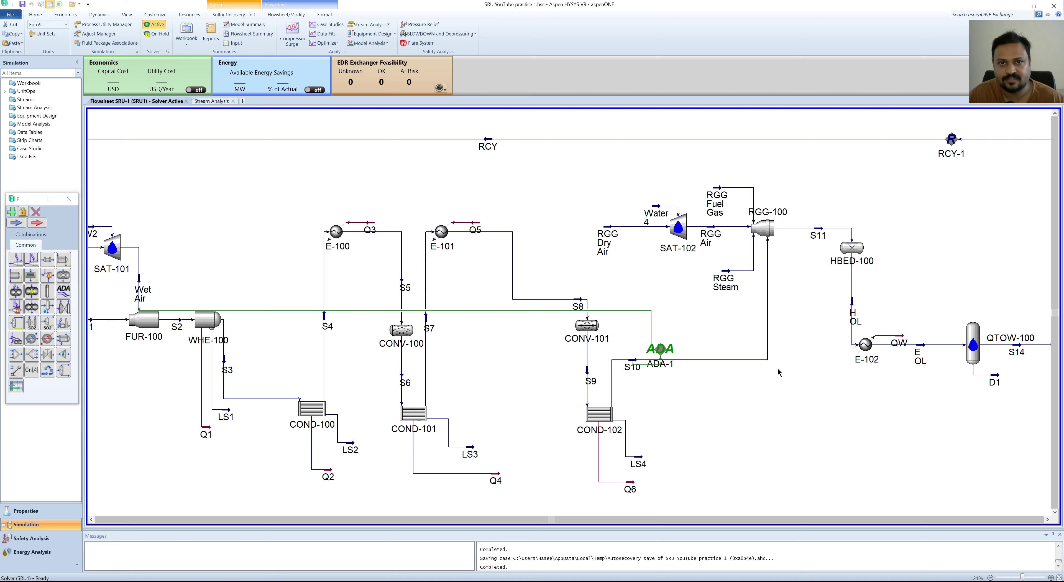
- Inspect the tail gas section from RGG-100 through hydrogenation bed HBED-100 and cooler E-102 to quench tower QTOW-100
scroll(777, 368, "right", 3)
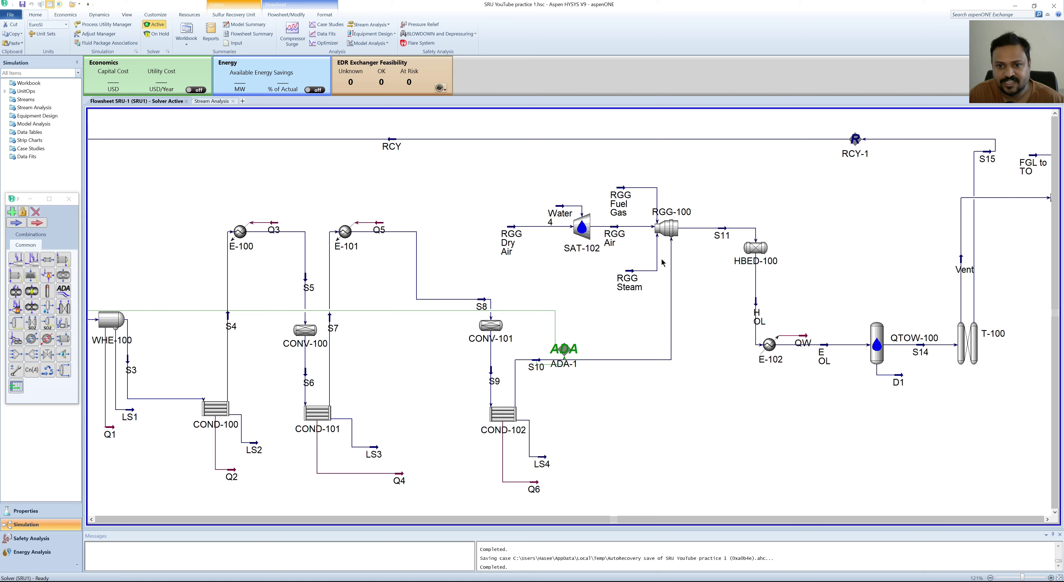
mouse_move(674, 232)
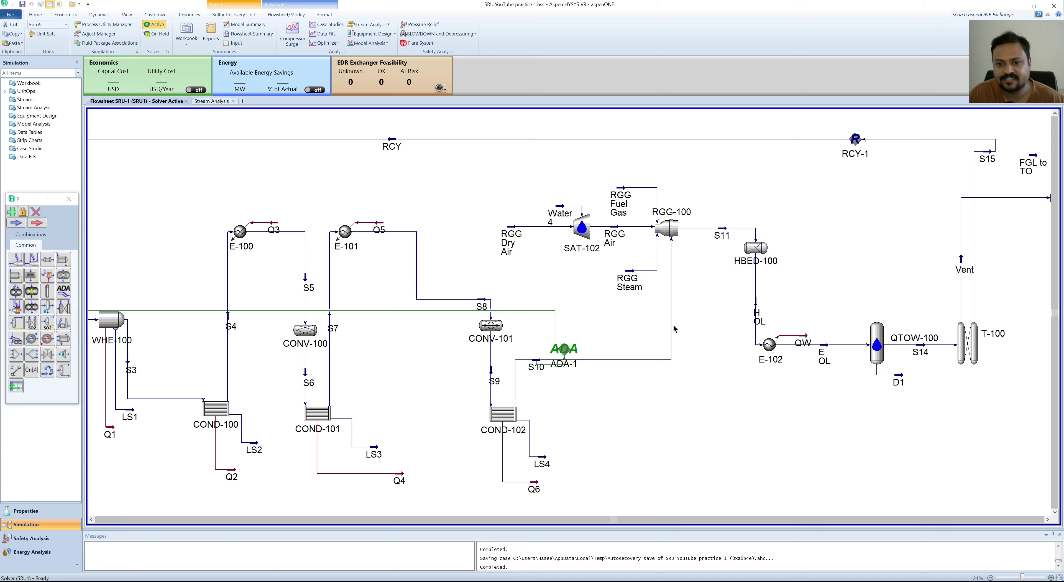
left_click(674, 230)
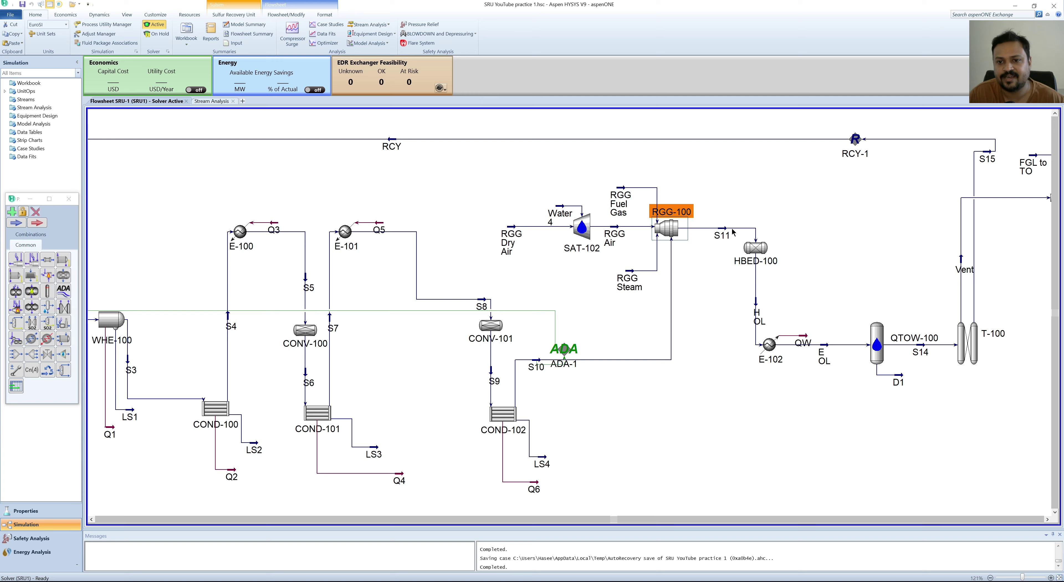
left_click(753, 250)
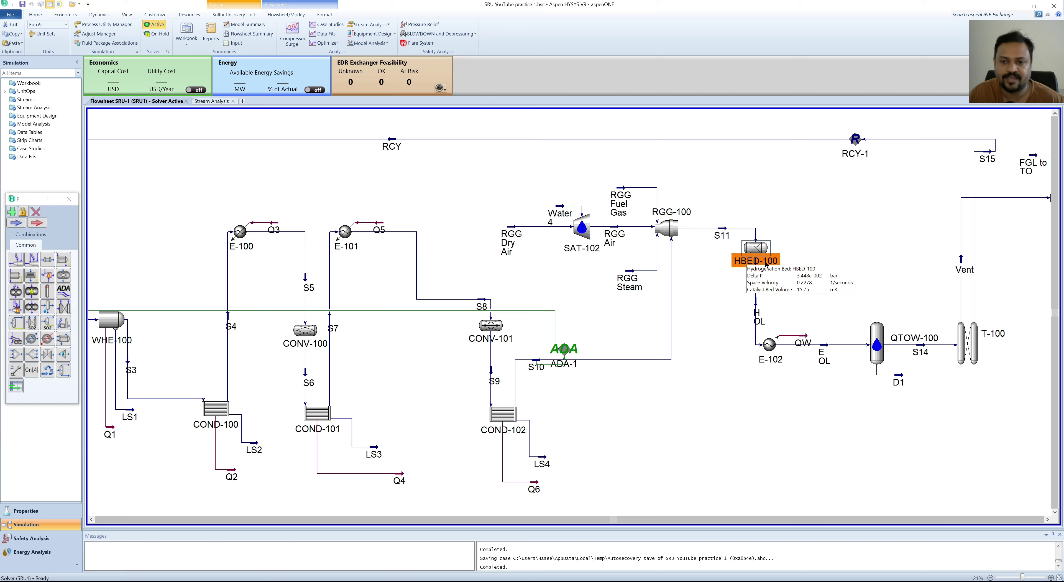
left_click(813, 245)
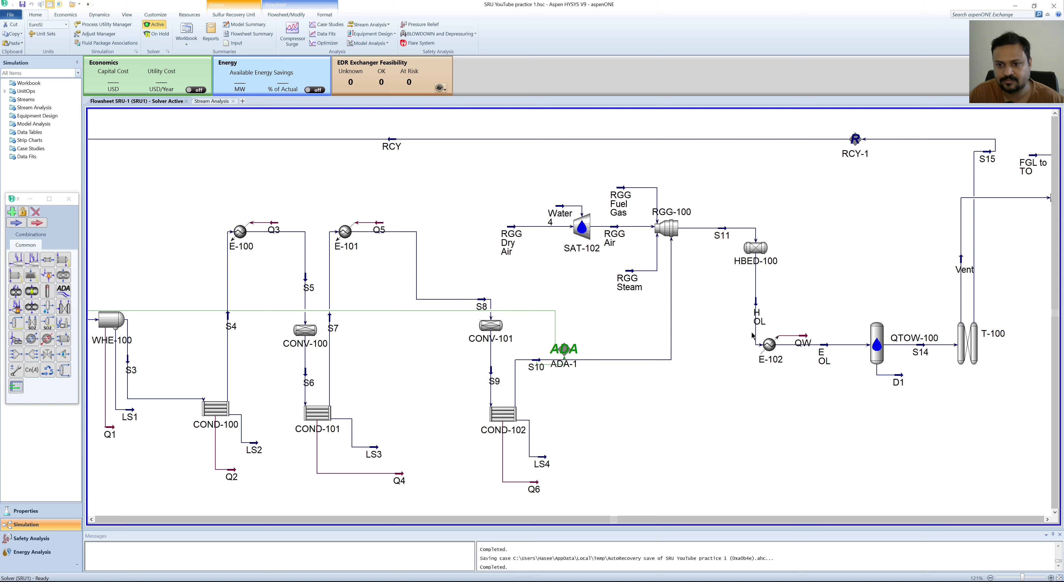
mouse_move(769, 344)
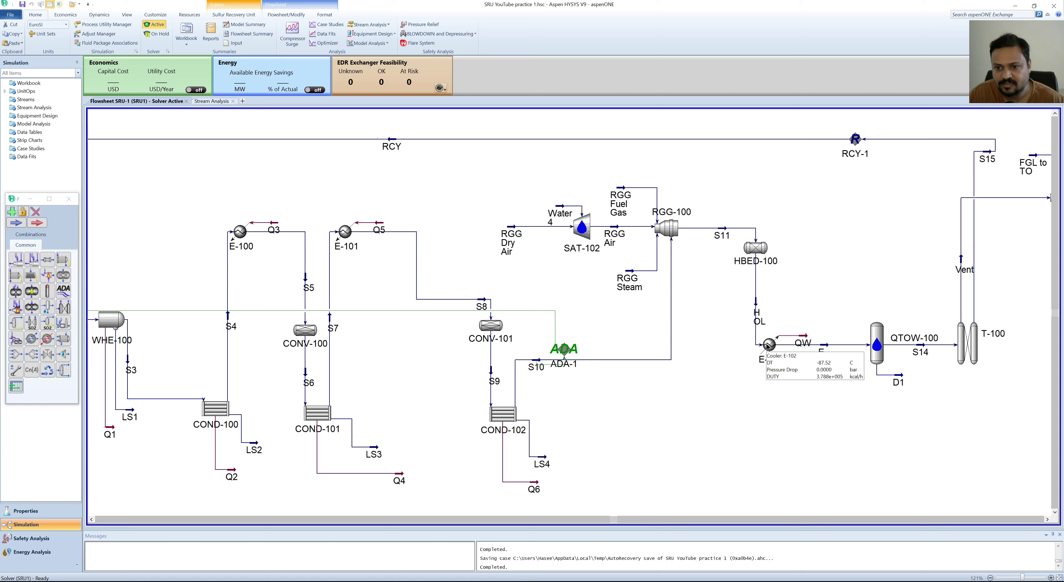
left_click(769, 345)
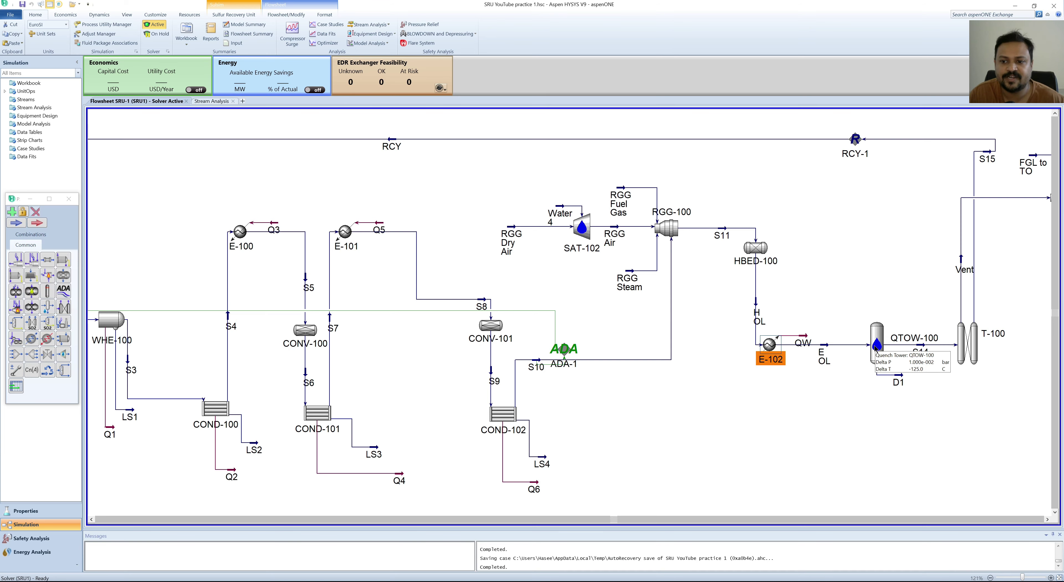
left_click(880, 347)
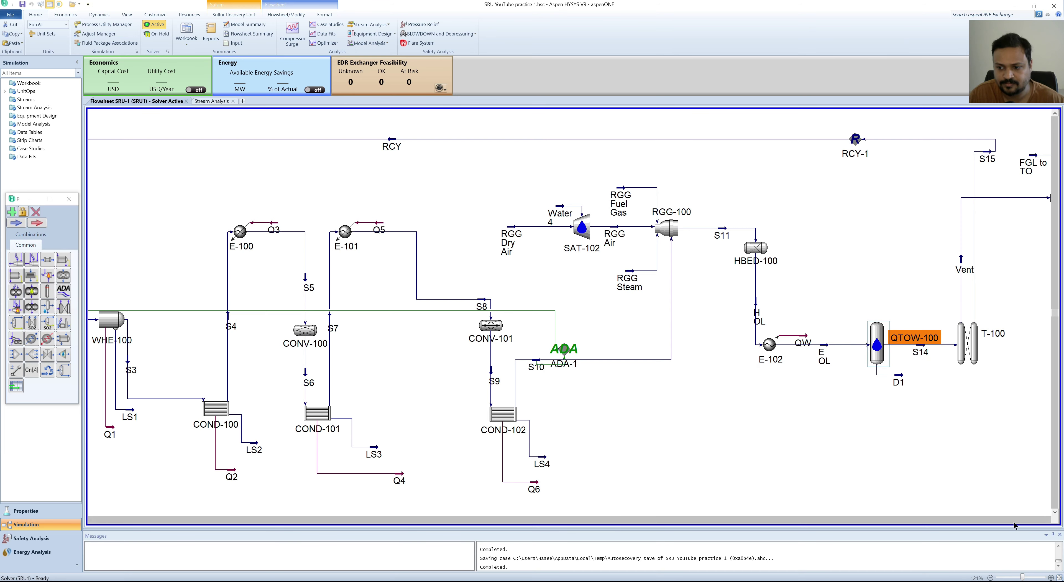
- Inspect amine absorber T-100 and the incinerator that receives its Vent stream
left_click(1048, 520)
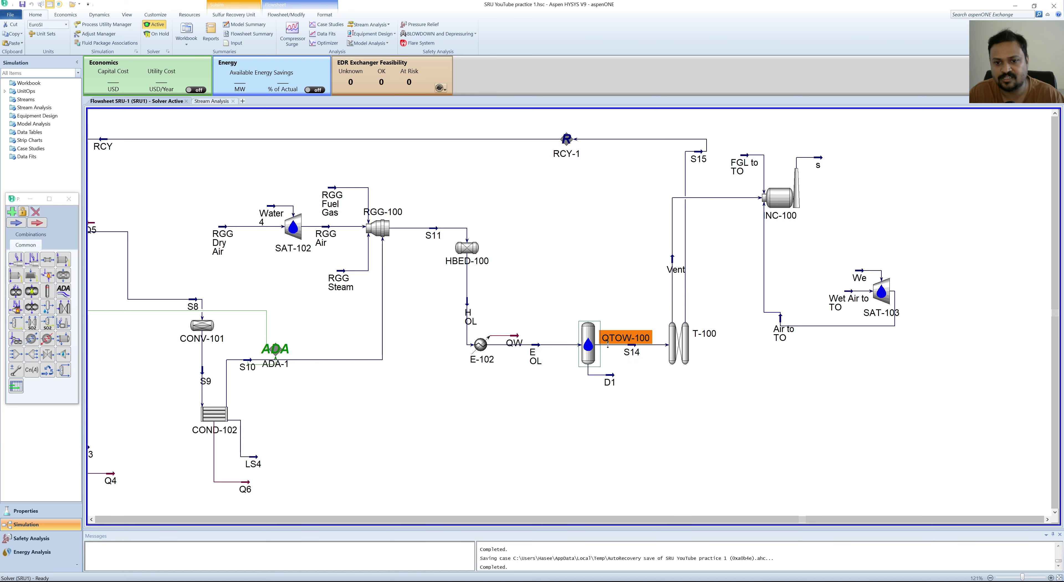
mouse_move(670, 355)
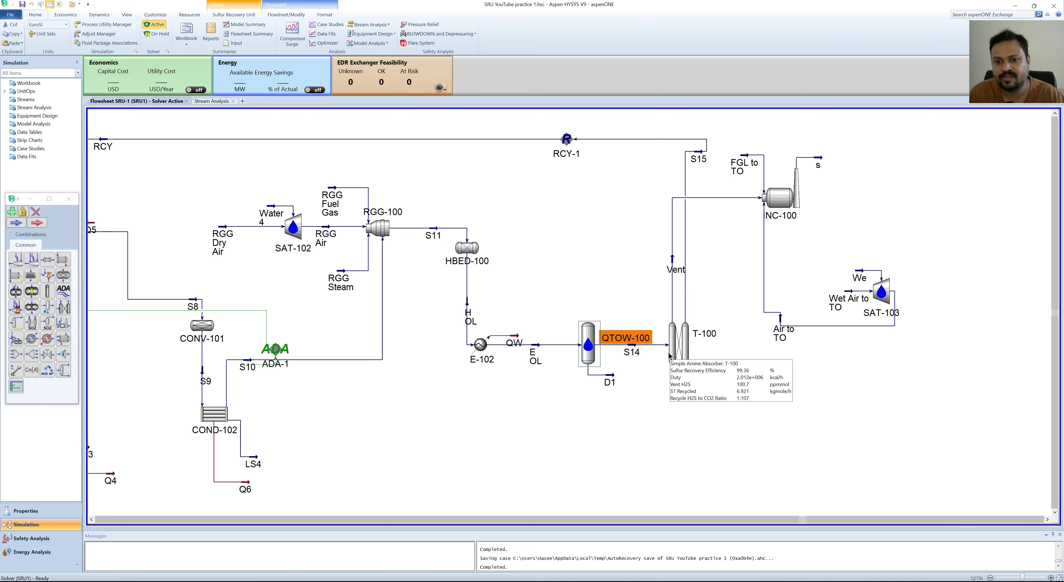
left_click(673, 352)
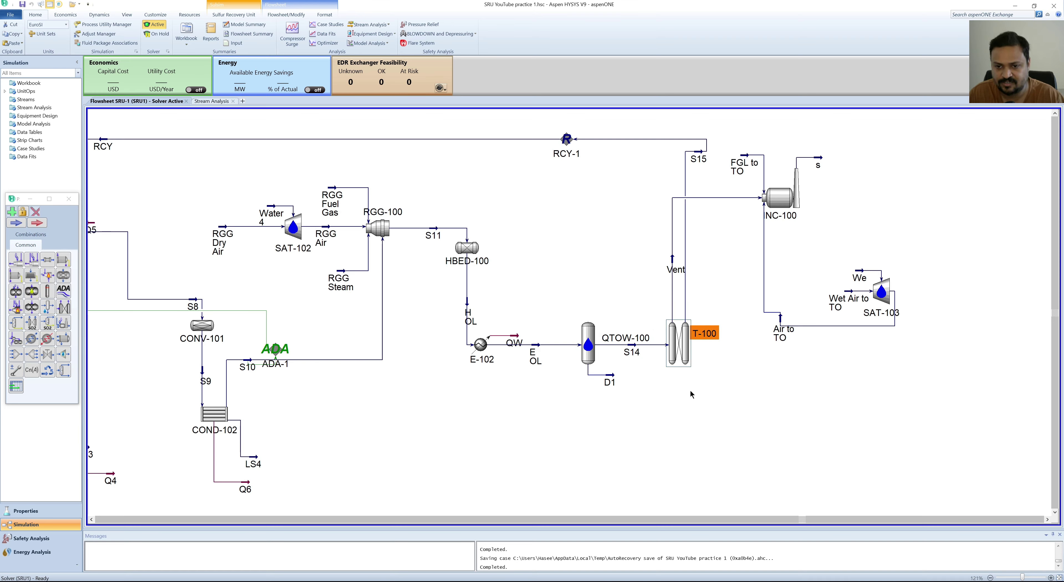
mouse_move(672, 352)
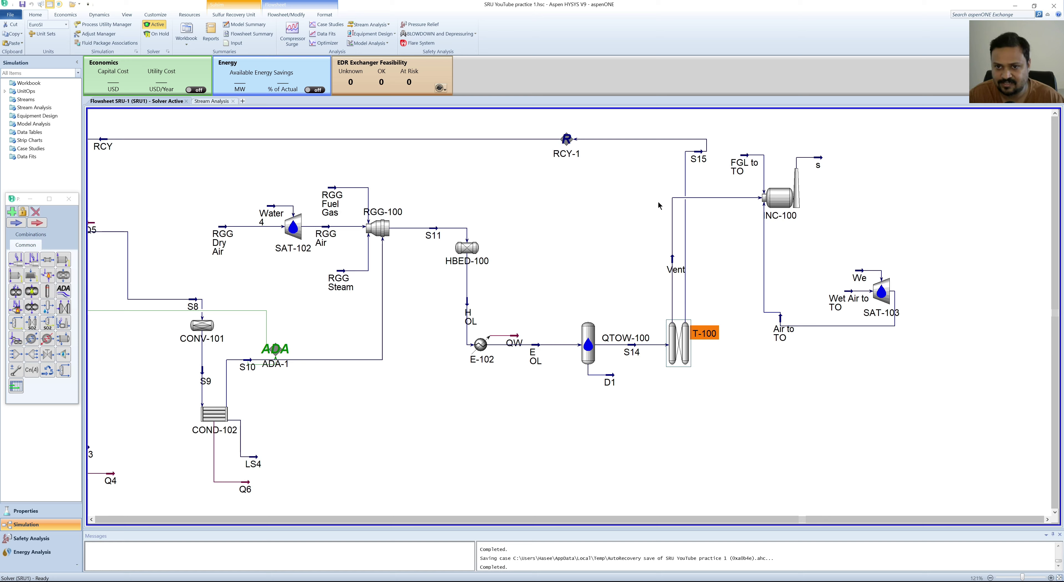
mouse_move(779, 203)
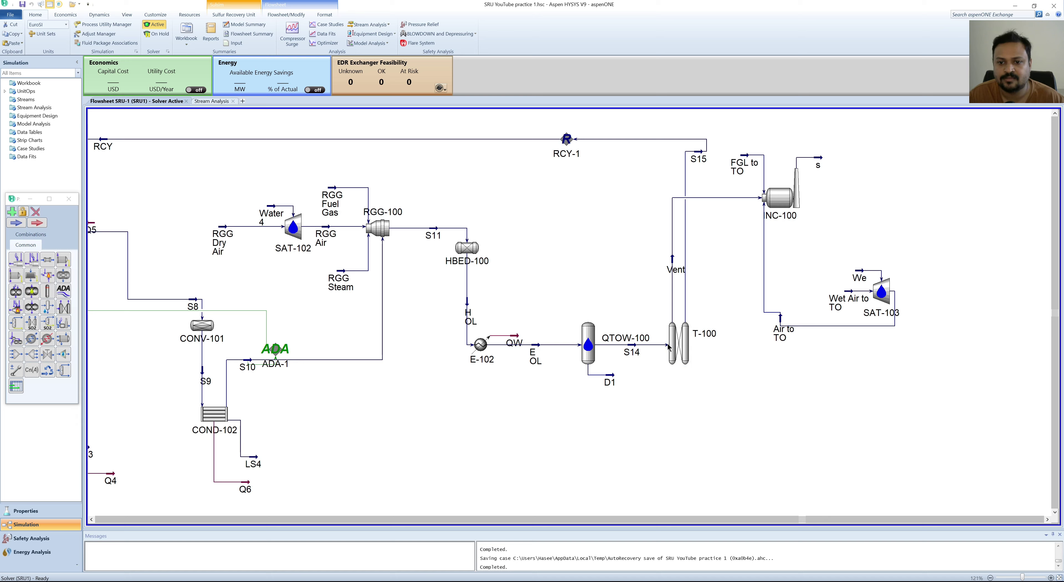
- Trace the recycle line from amine absorber T-100 through RCY-1 back to mixer MIX-100
left_click(684, 347)
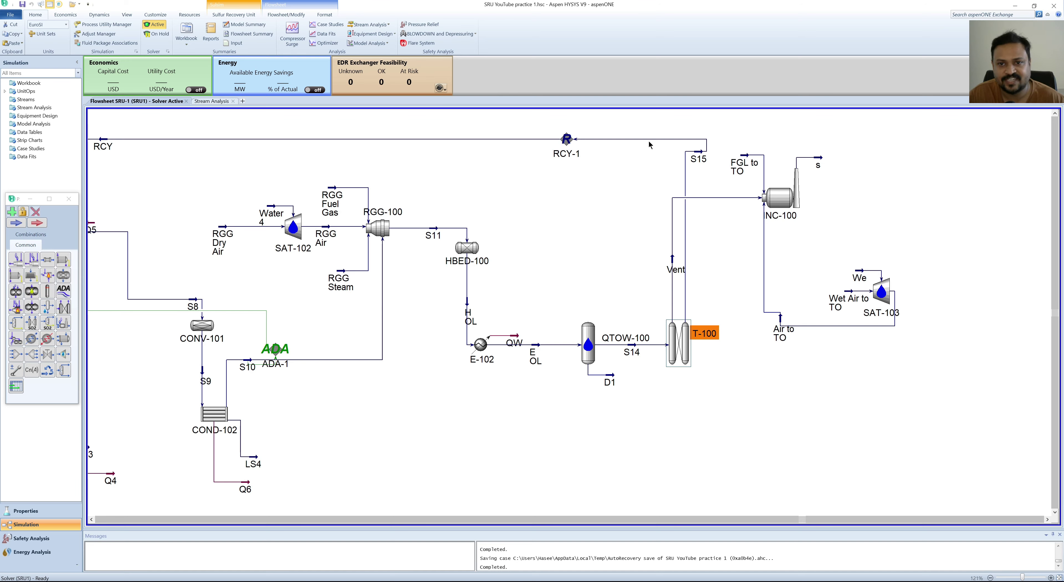
left_click(567, 140)
left_click(554, 231)
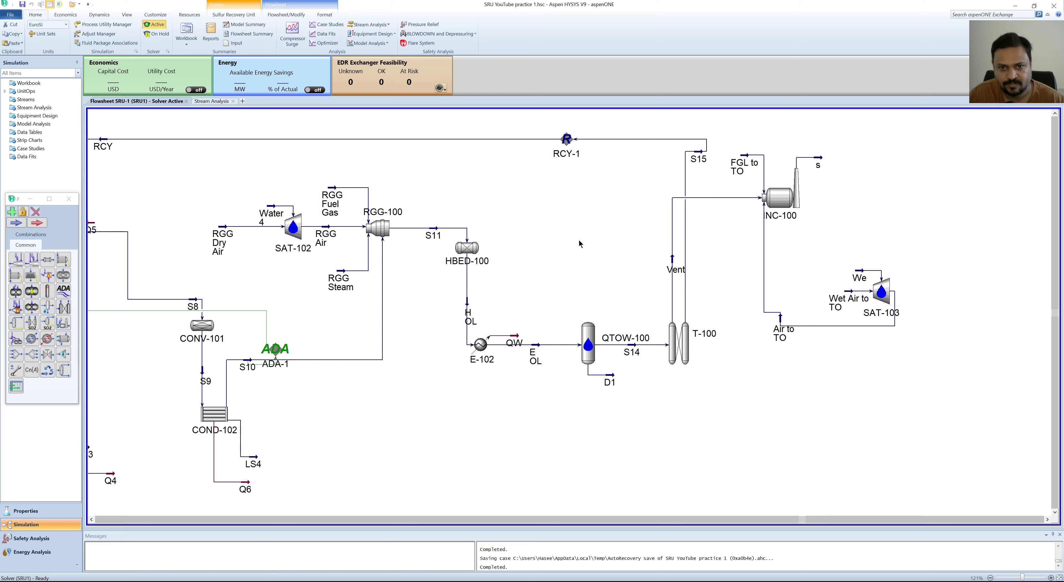
scroll(454, 147, "left", 10)
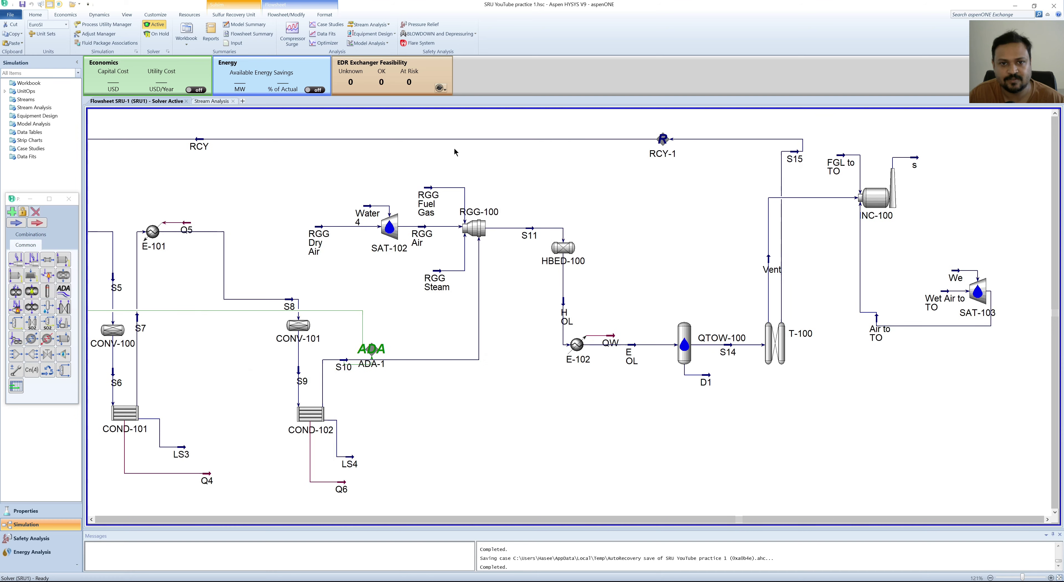
scroll(318, 145, "left", 5)
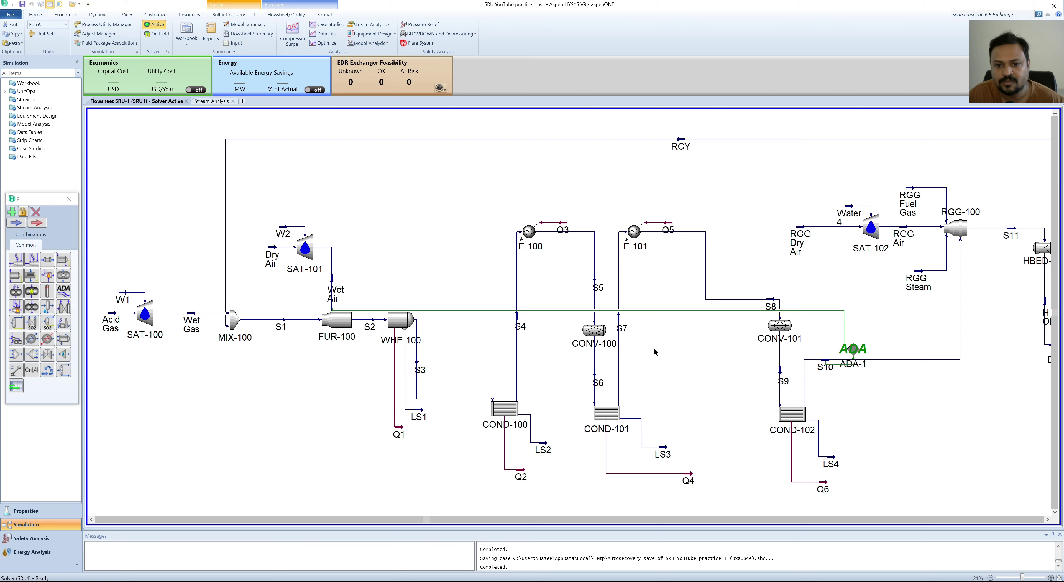
- Inspect air demand analyzer ADA-1 on stream S10 and its signal line back to furnace FUR-100
scroll(690, 349, "right", 5)
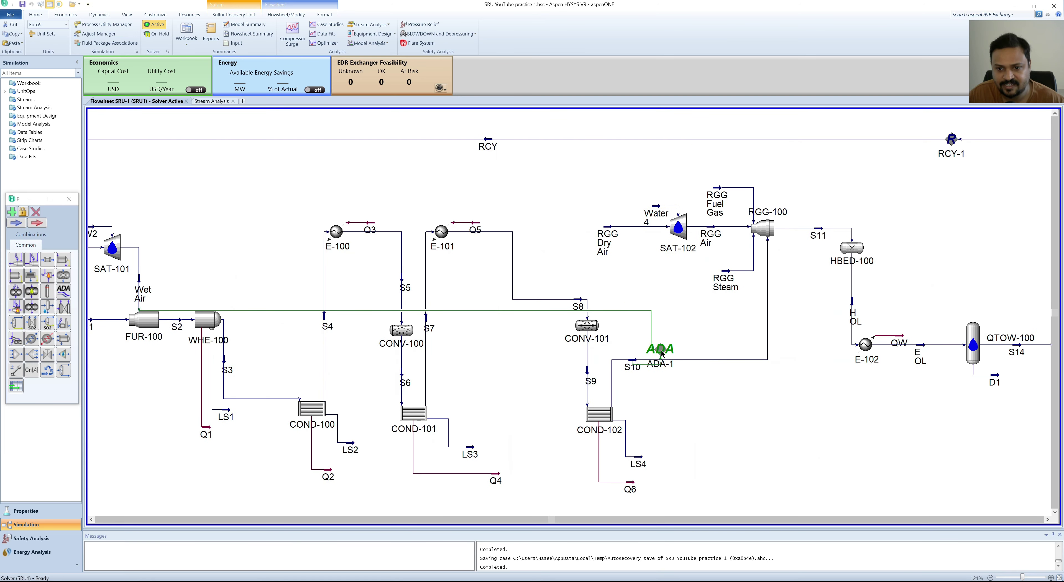
left_click(661, 351)
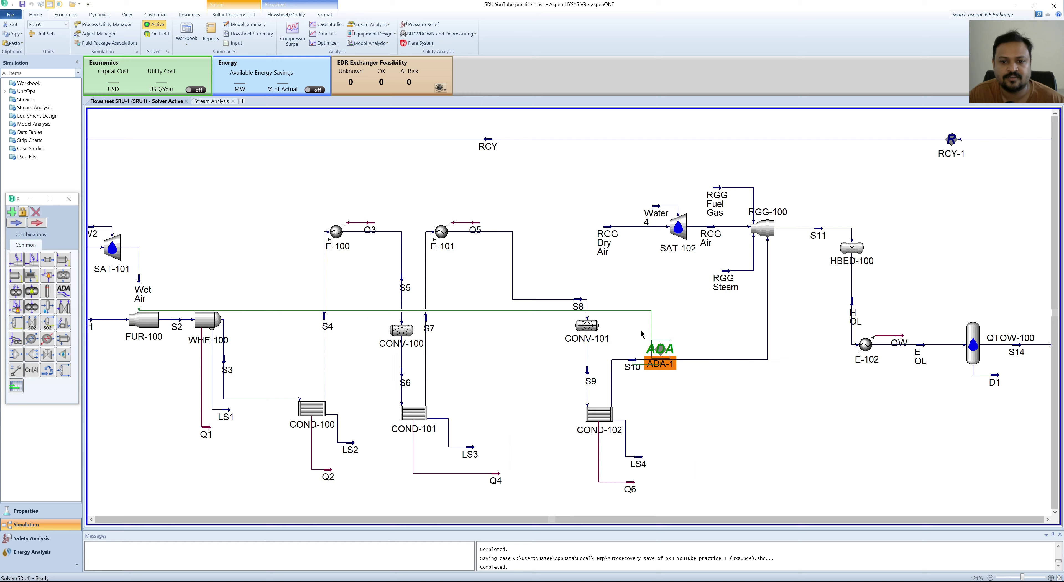
left_click(671, 309)
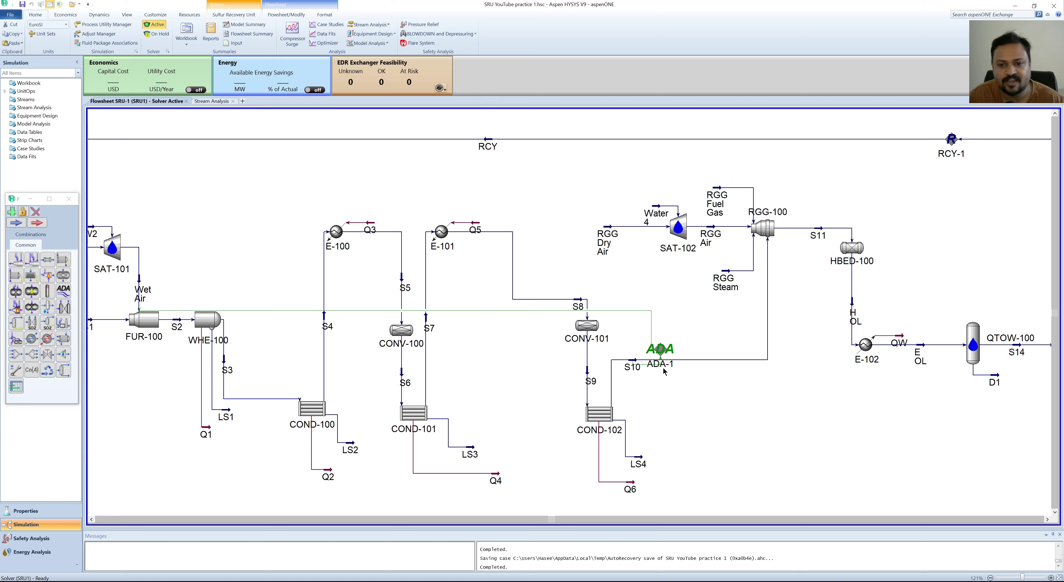
left_click(658, 350)
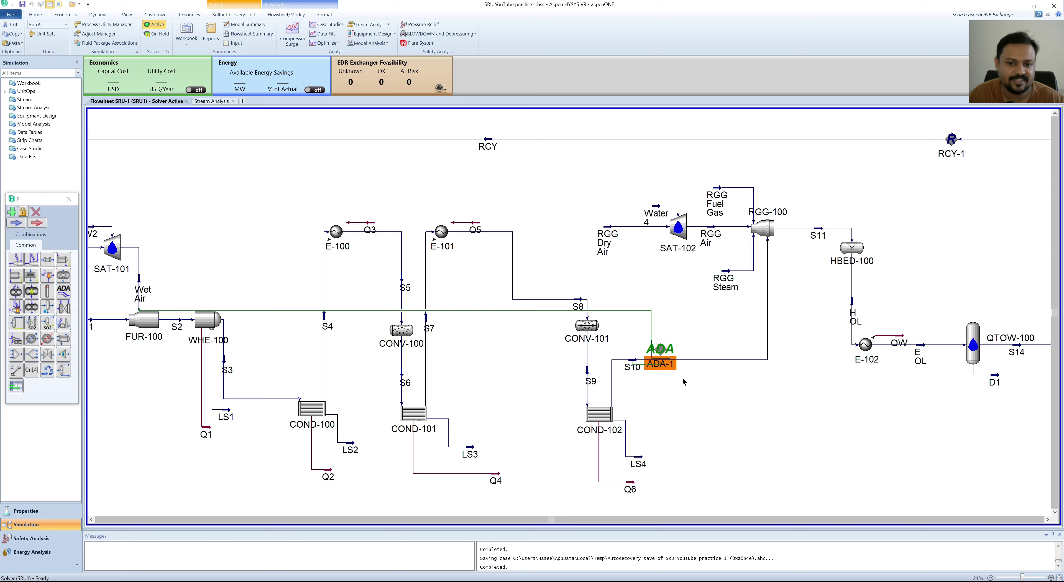
left_click(726, 379)
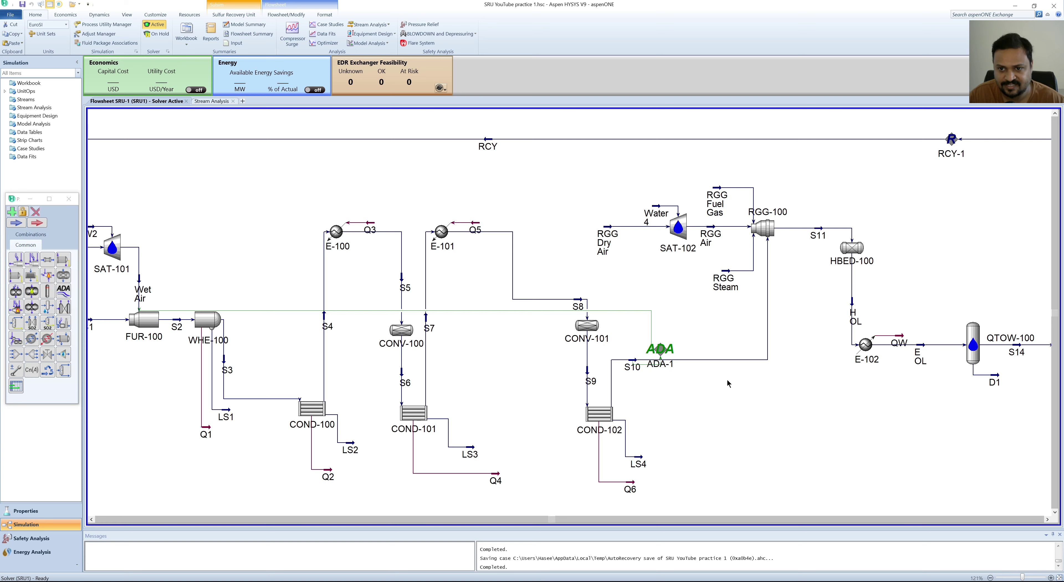
- Review recycle block RCY-1 and follow the RCY stream back to the acid gas feed section
scroll(727, 379, "right", 10)
scroll(759, 314, "up", 1)
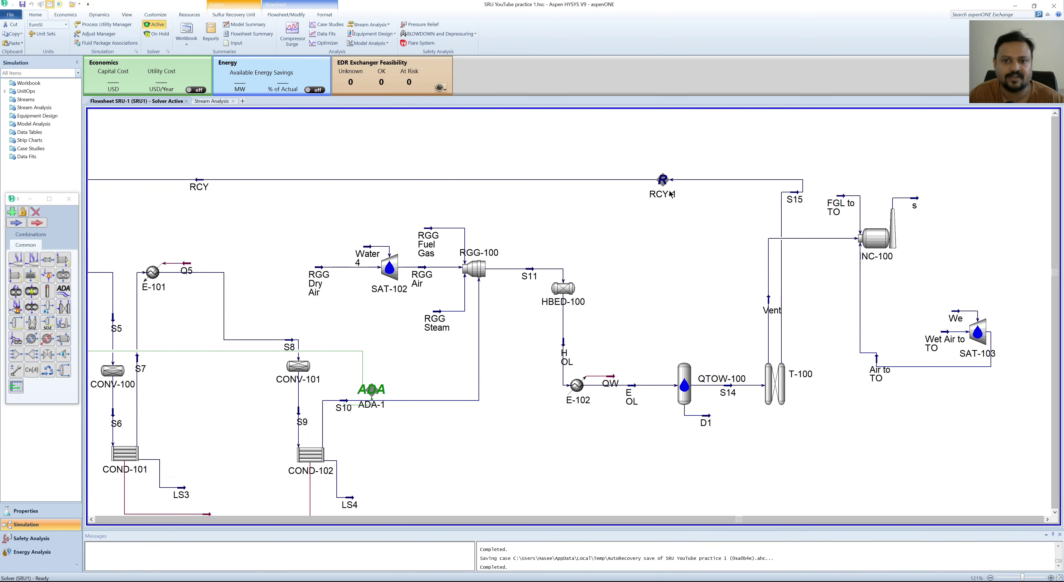
left_click(662, 182)
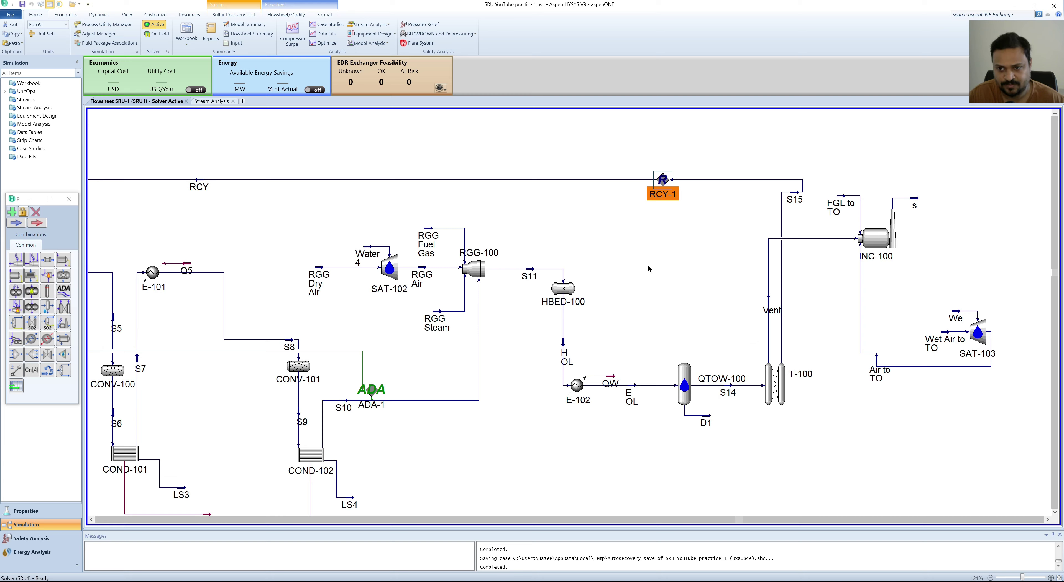
left_click(650, 271)
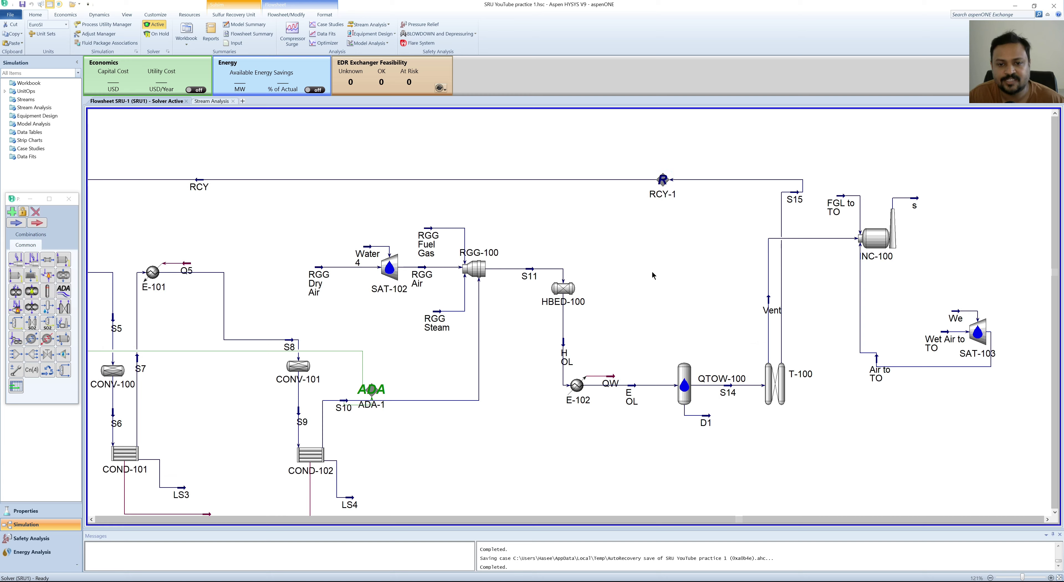
scroll(656, 265, "left", 10)
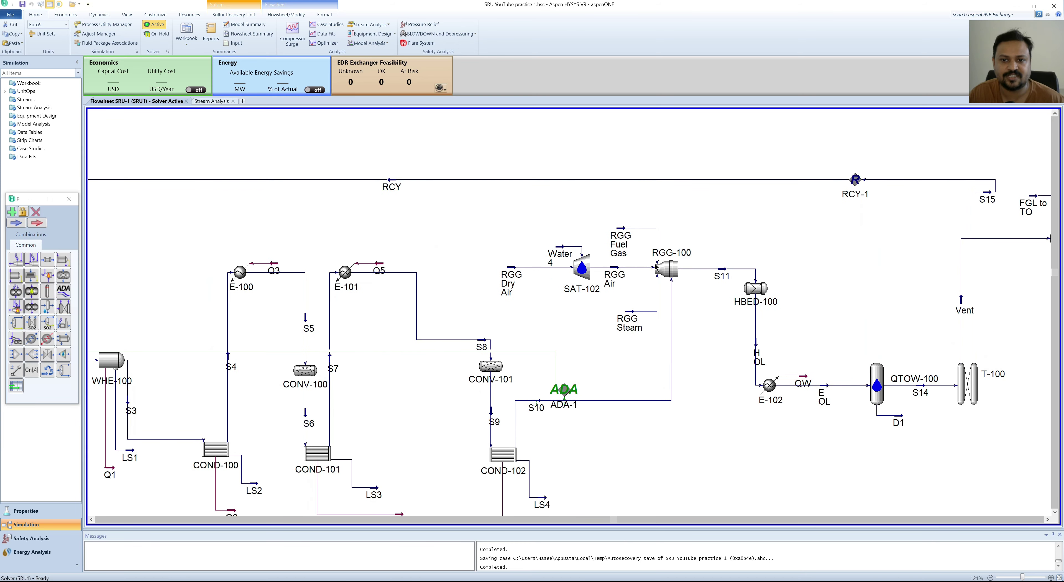
scroll(509, 262, "left", 5)
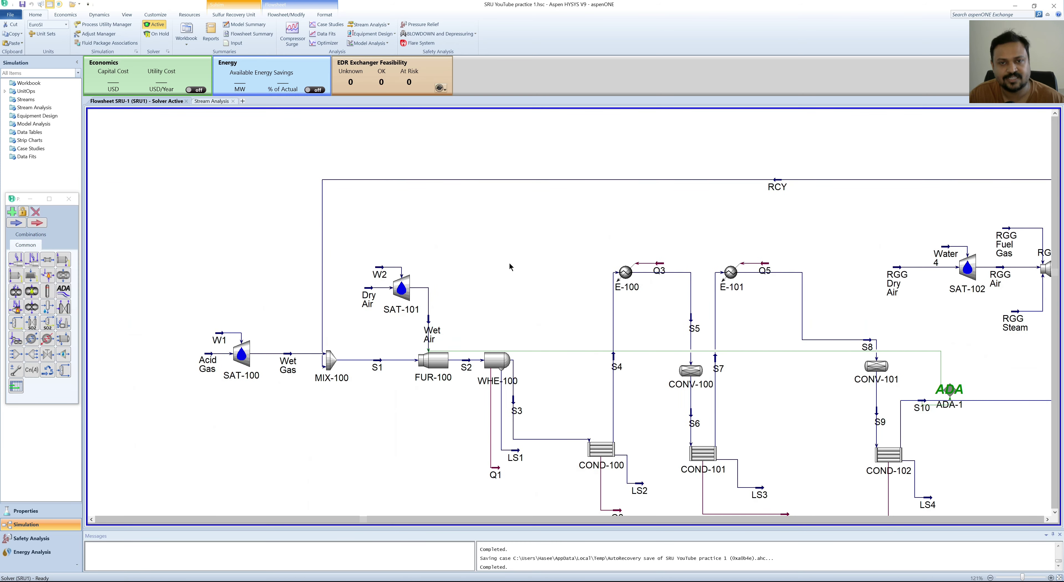
scroll(509, 262, "down", 3)
scroll(511, 268, "right", 3)
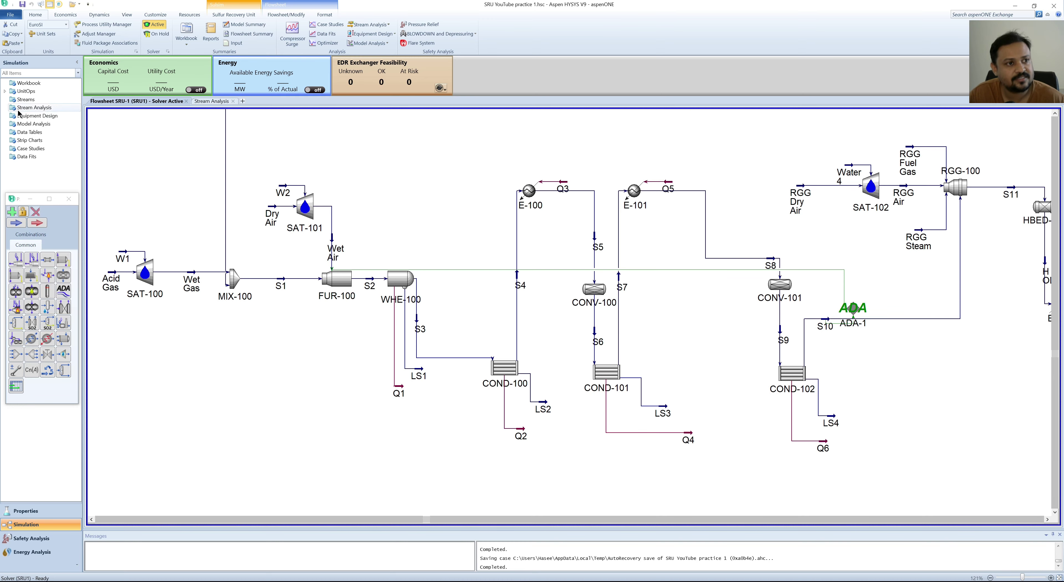
- Create a new blank simulation case
left_click(9, 15)
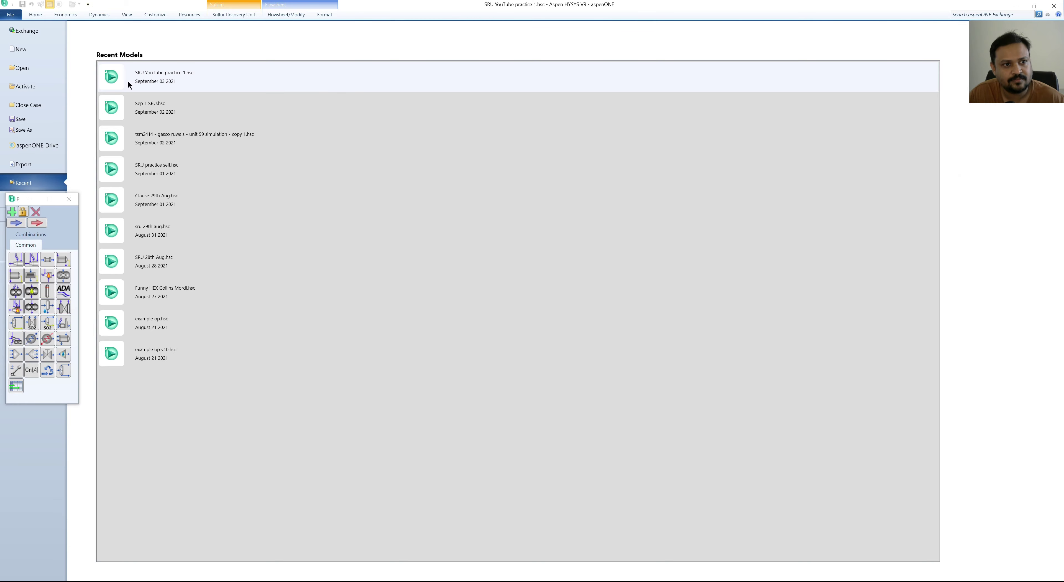
left_click(32, 51)
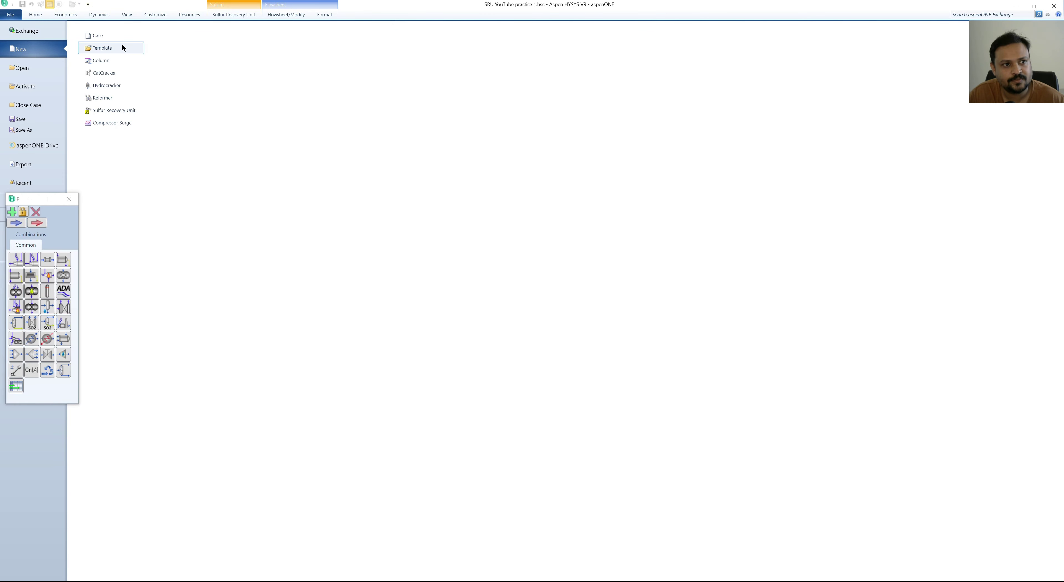
left_click(104, 36)
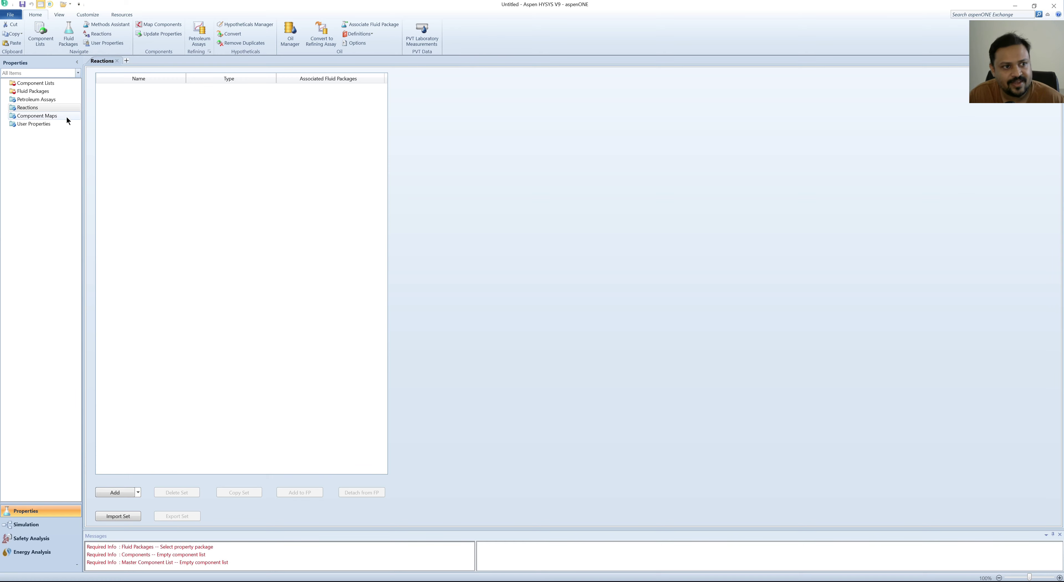
- Add a fluid package that uses the Sulsim (Sulfur Recovery) property package
left_click(40, 92)
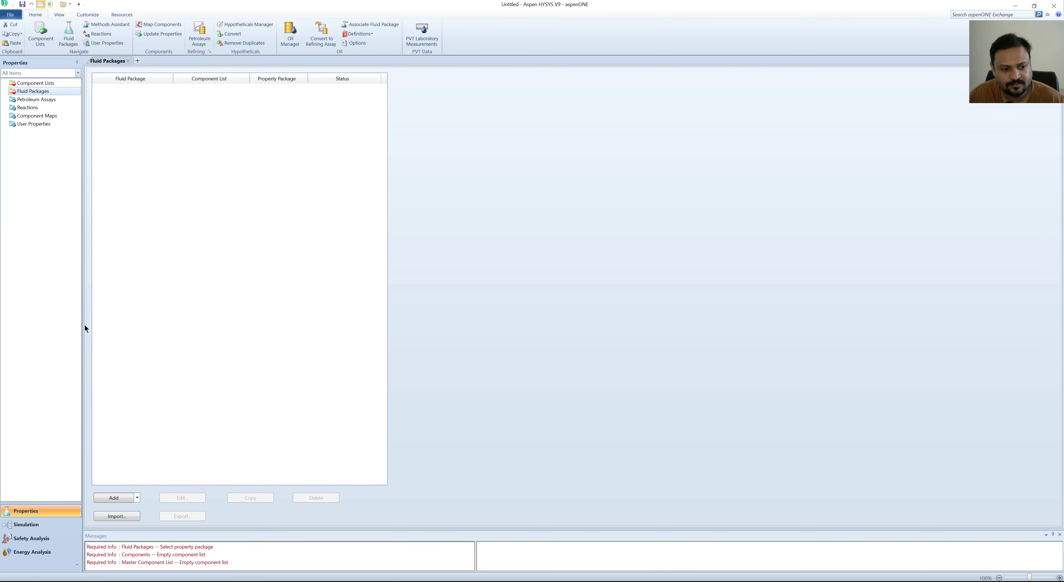
left_click(117, 498)
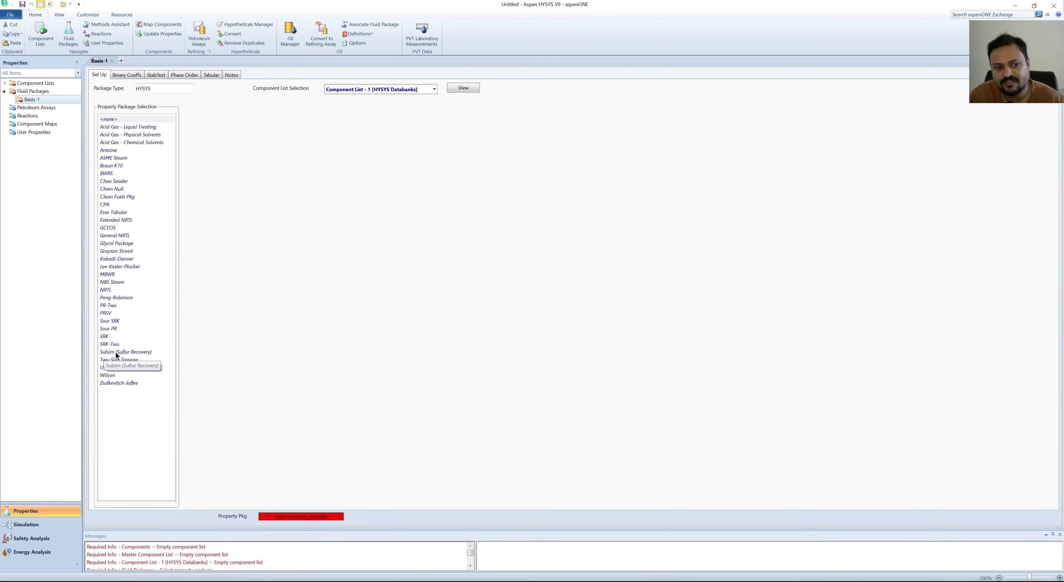
left_click(113, 355)
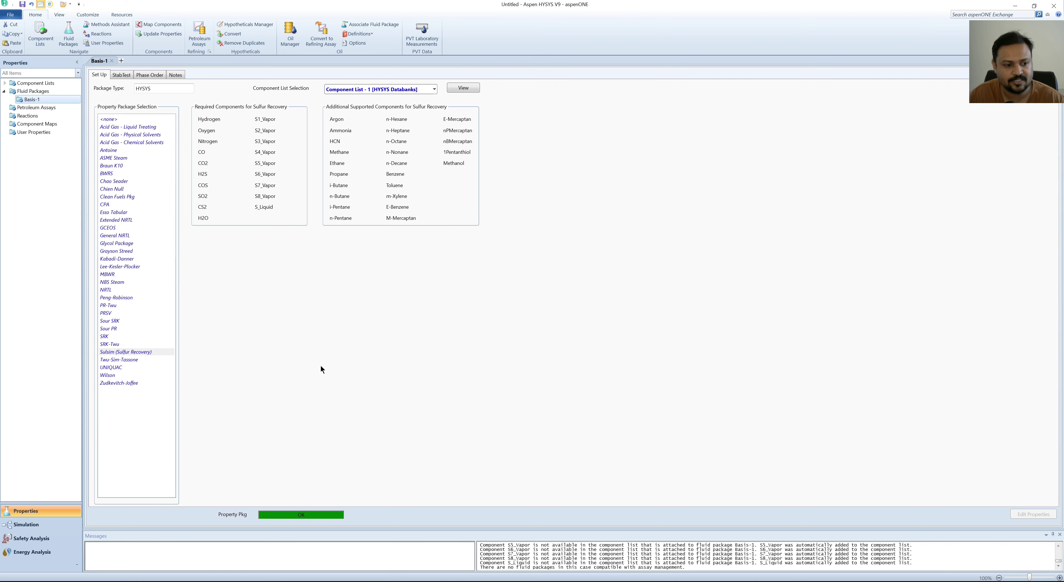
- Enter the simulation environment, start the sulfur recovery unit with a blank flowsheet, and open the SRU-1 sub-flowsheet environment
left_click(25, 524)
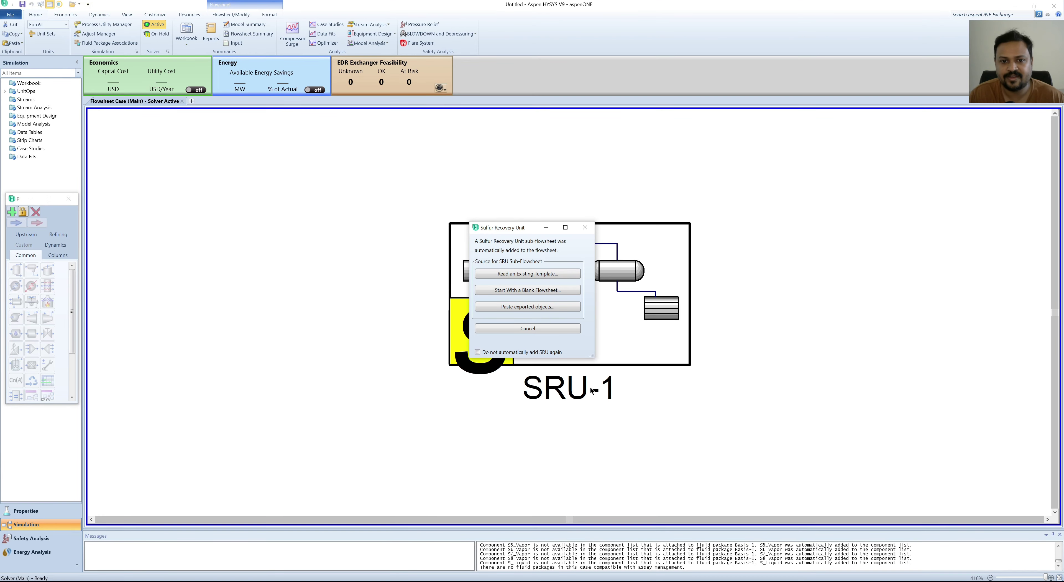
left_click(503, 291)
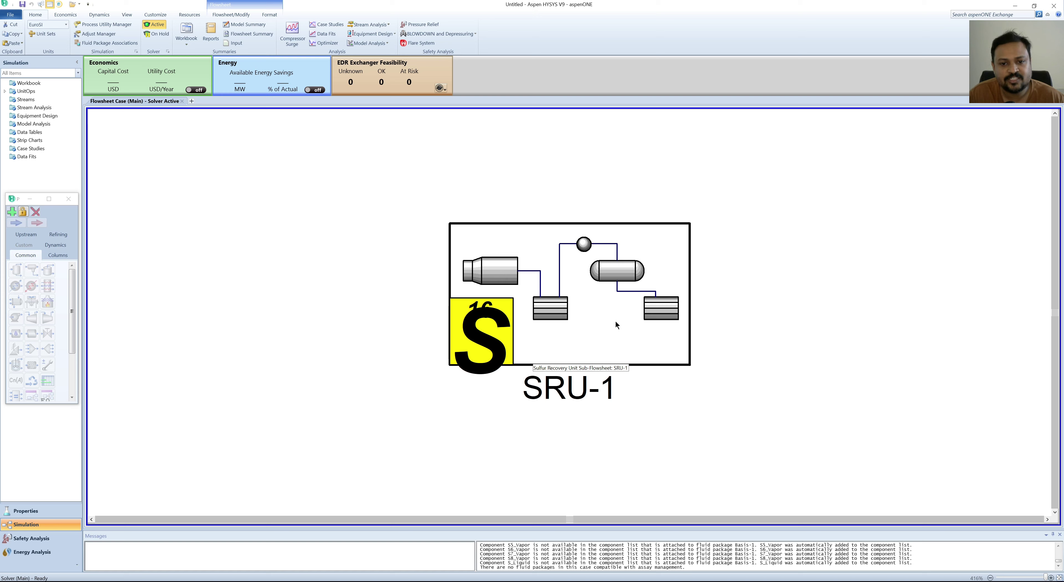
double_click(595, 305)
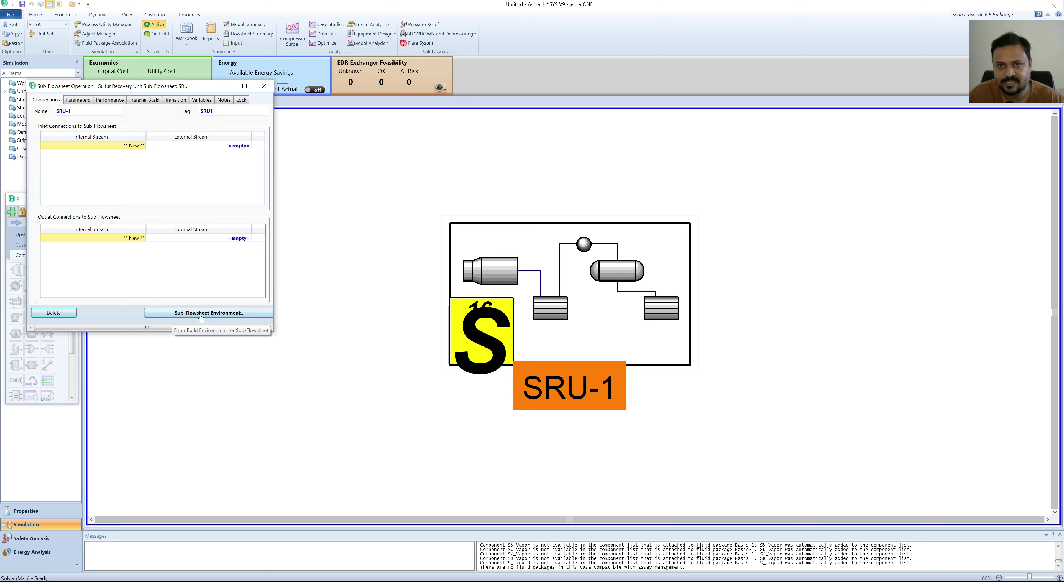
left_click(167, 313)
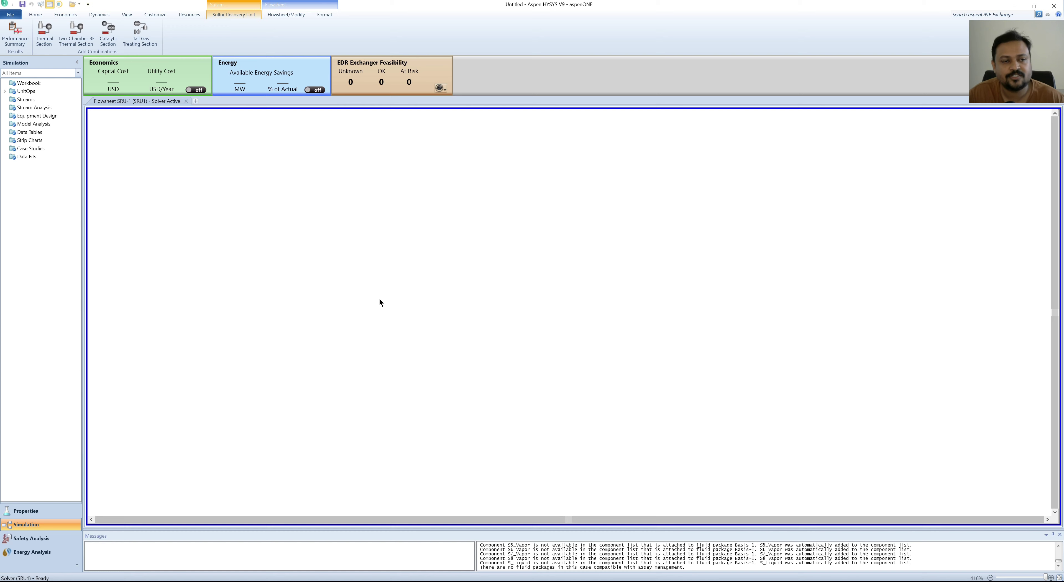
- Show the model palette and add a material stream named Wet Acid Gas to the sub-flowsheet
left_click(131, 17)
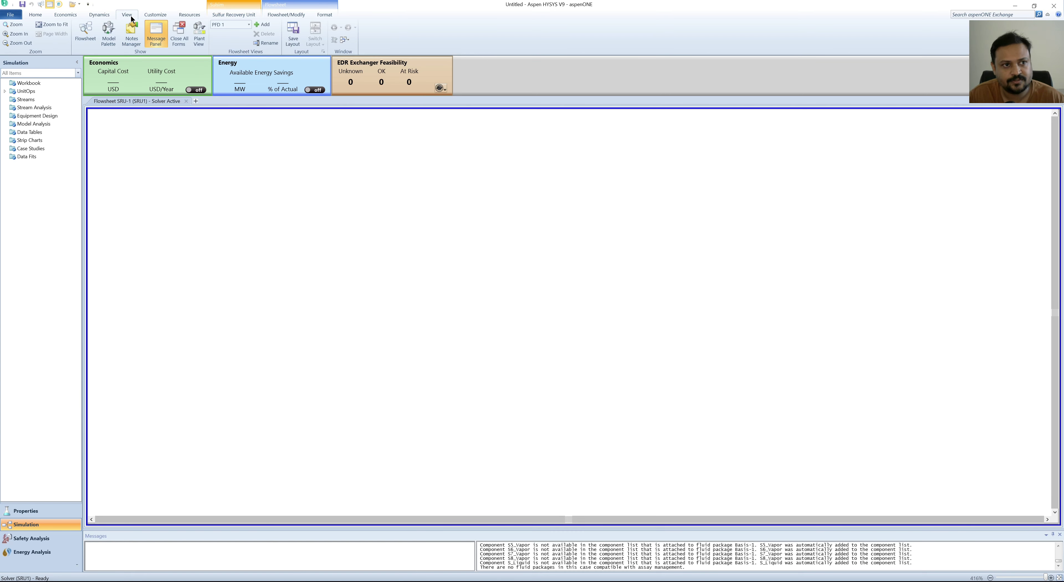
left_click(109, 36)
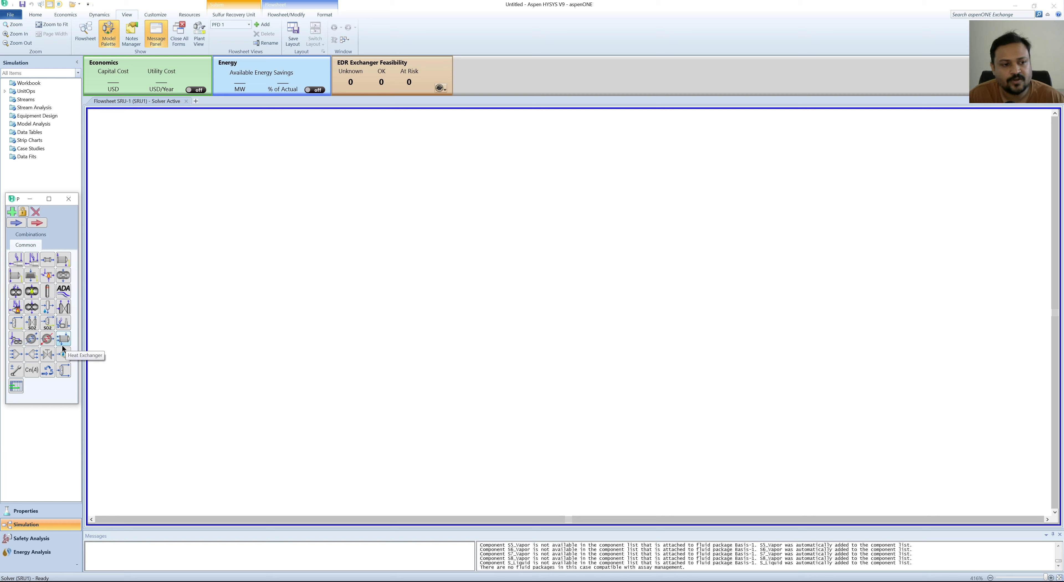
double_click(17, 223)
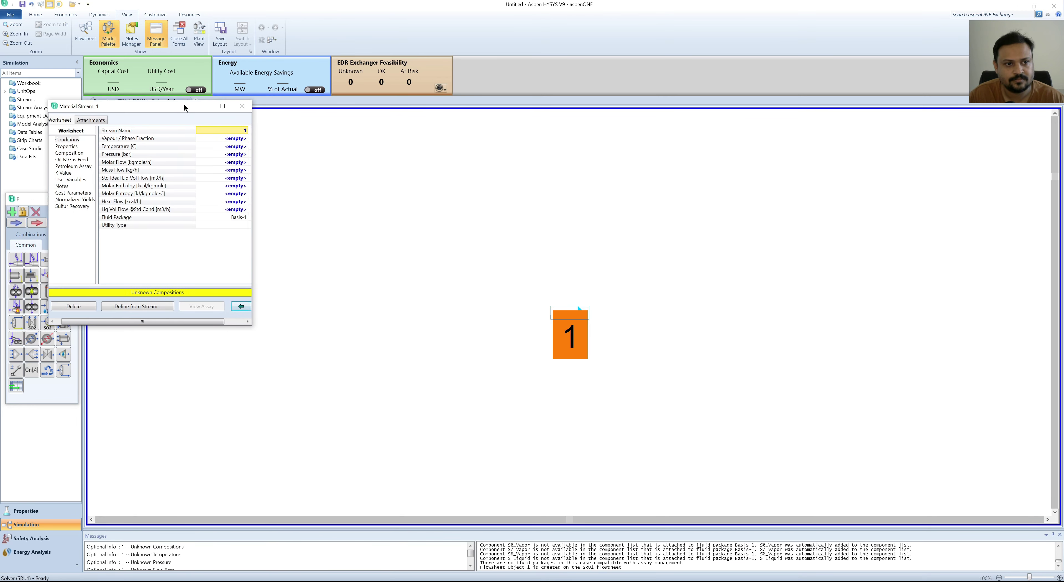
left_click_drag(184, 108, 283, 234)
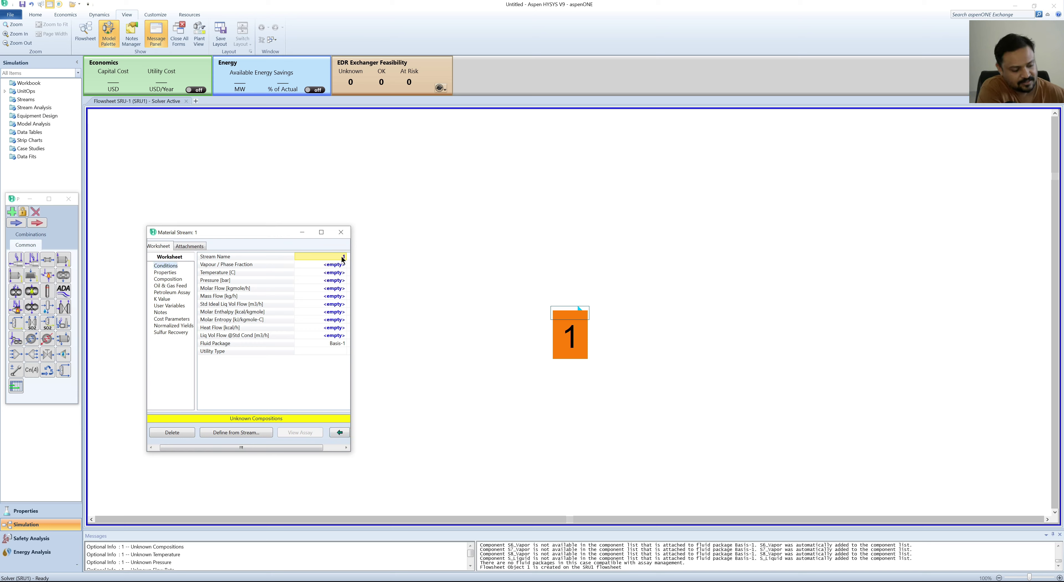
type("Wet")
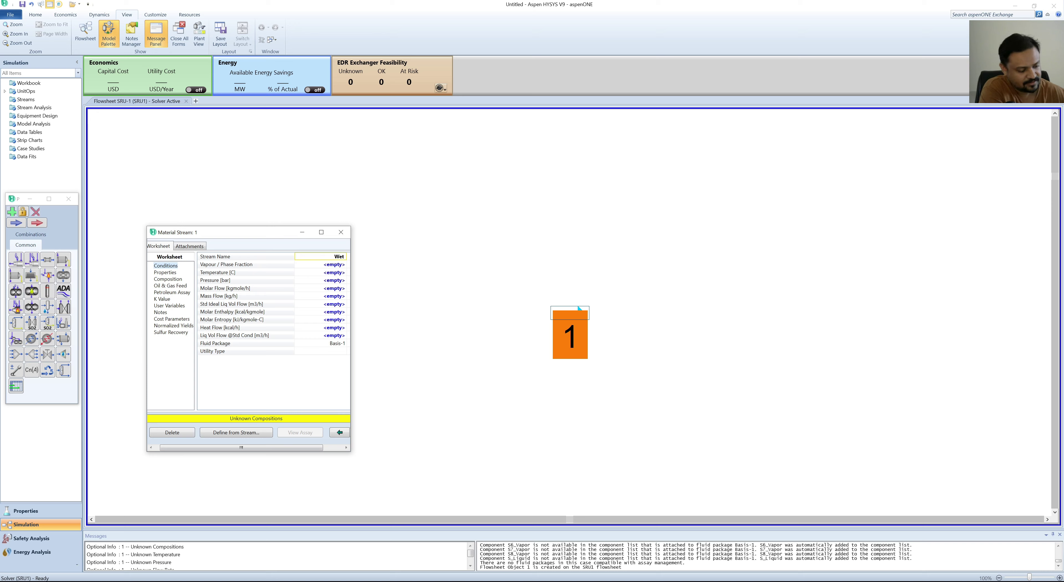
type(" Aci")
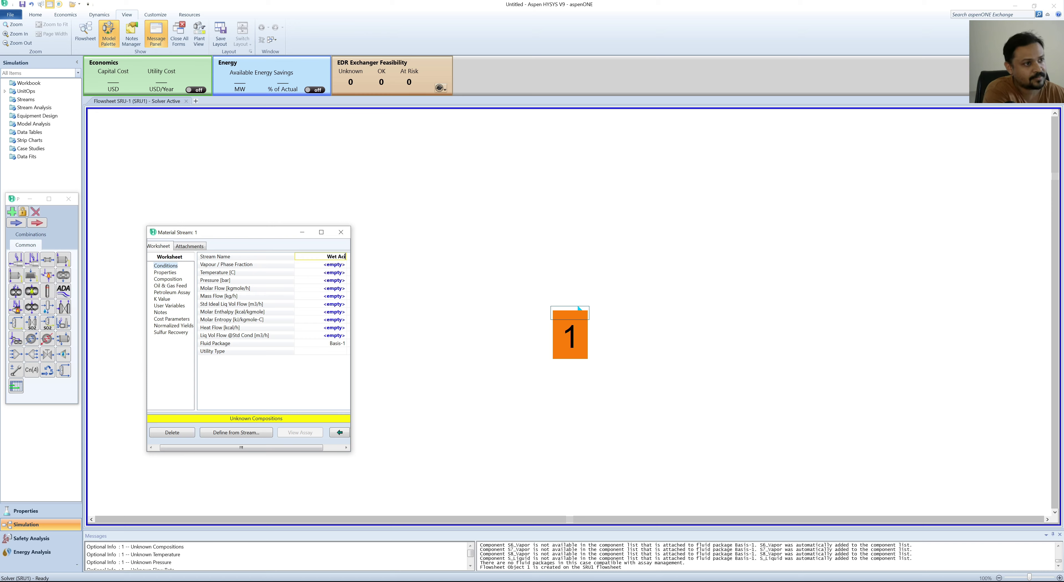
type("d Gas")
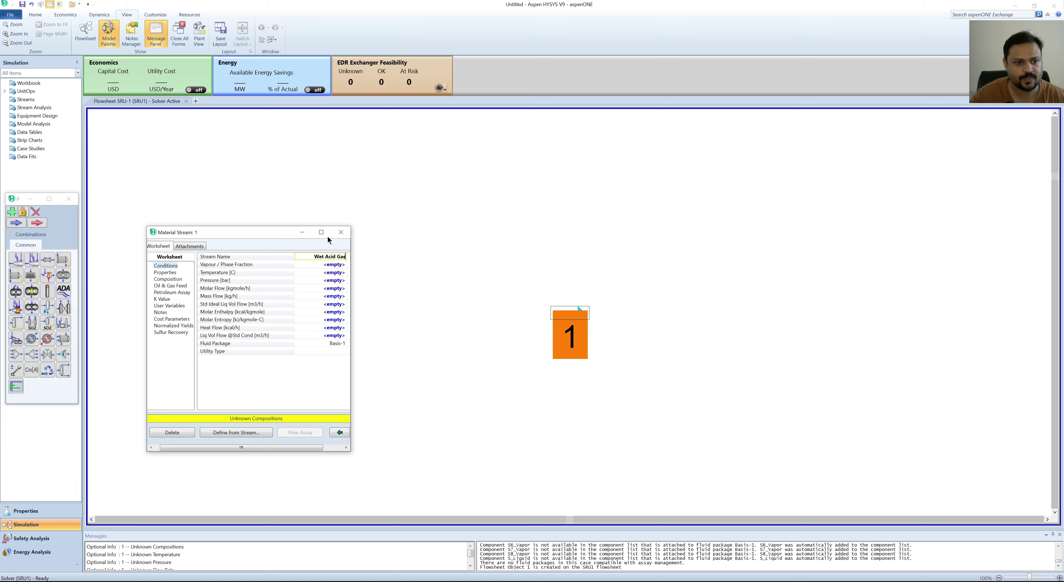
- Set the Wet Acid Gas stream's temperature to 50 °C and its pressure to 1 bar
left_click(334, 273)
type("50")
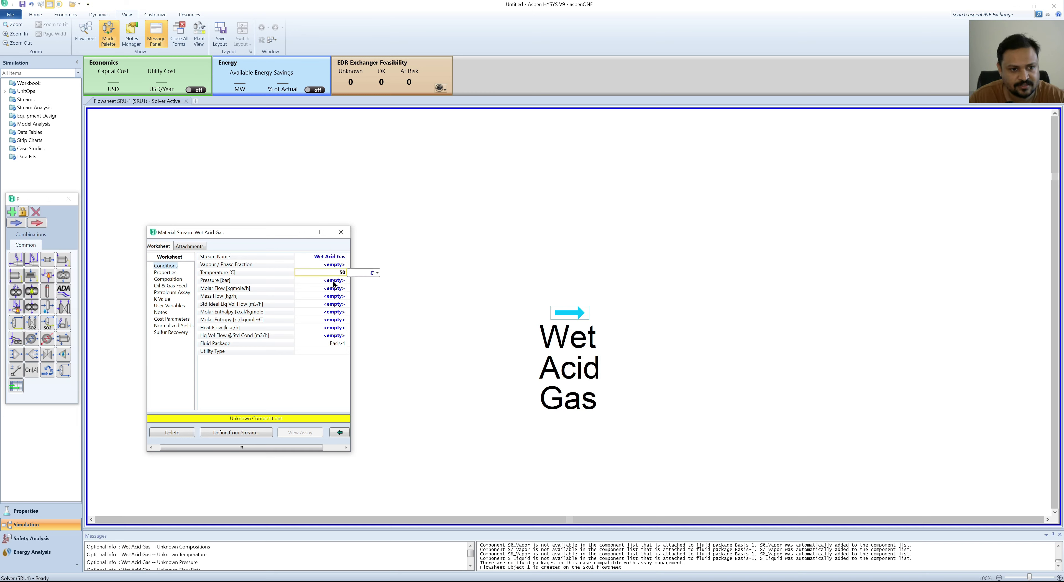
key("Return")
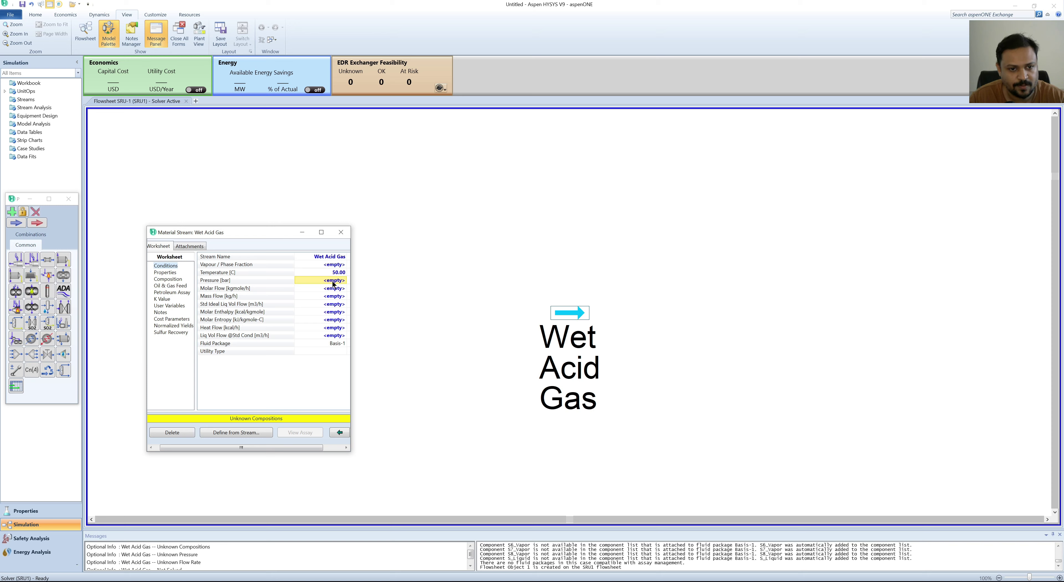
type("1")
key("Return")
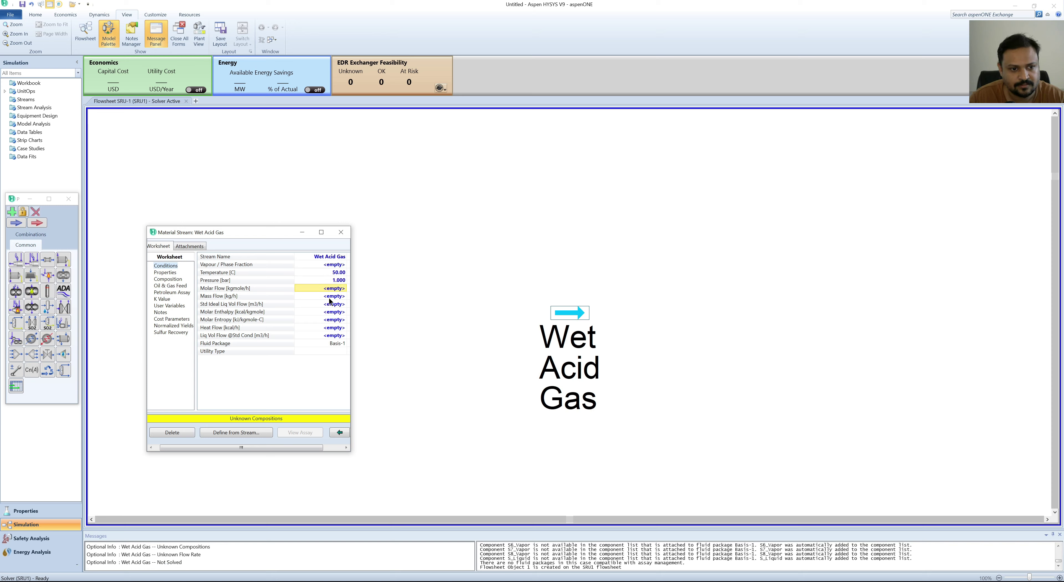
- Set the Wet Acid Gas stream's mass flow to 2800 kg/h
left_click(330, 297)
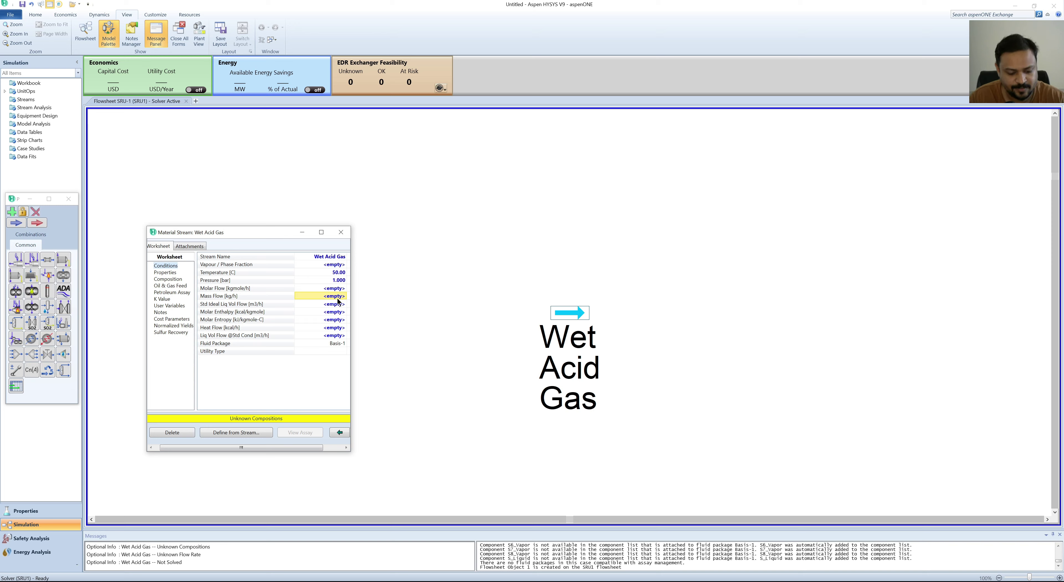
type("2800")
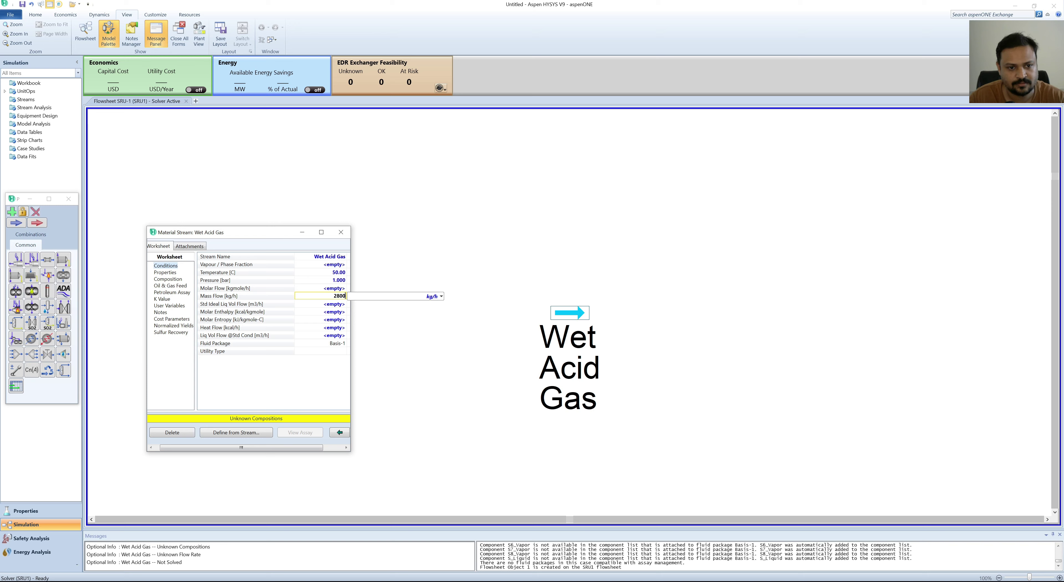
left_click(334, 313)
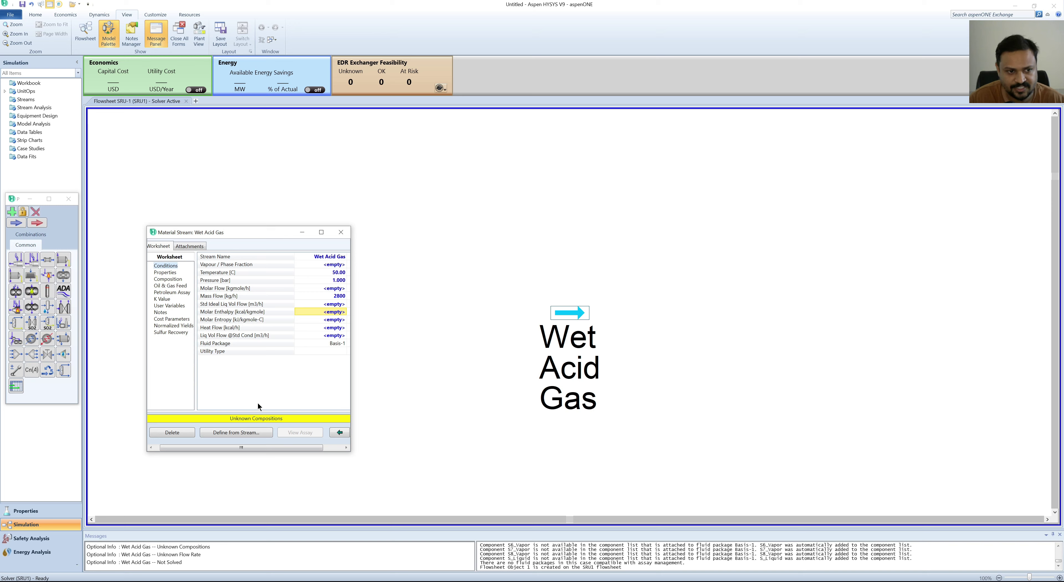
- Define the Wet Acid Gas composition in mole fractions with 52 for H2S and 34 for CO2, and normalize it
left_click(169, 281)
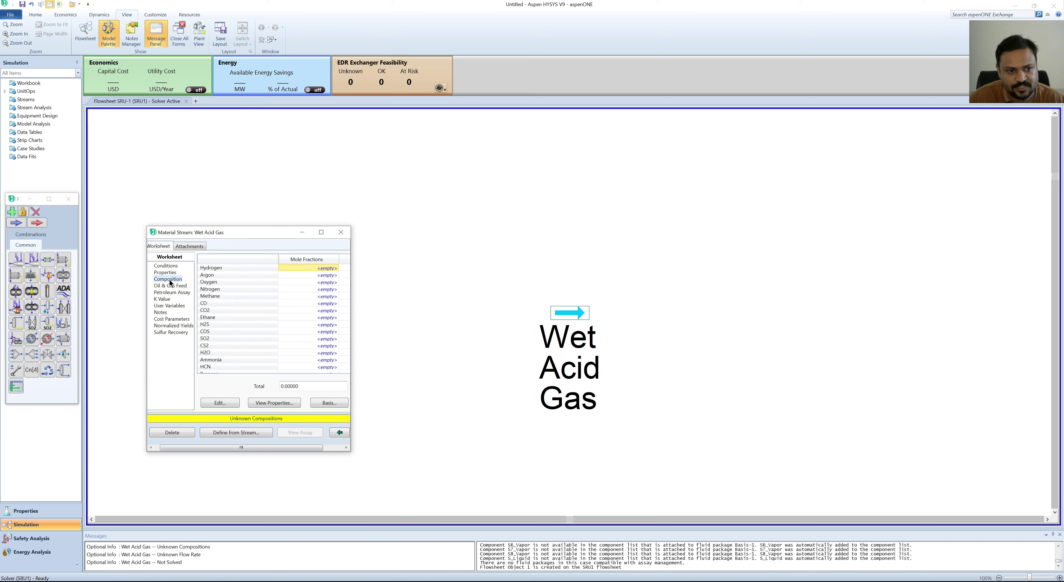
left_click(220, 403)
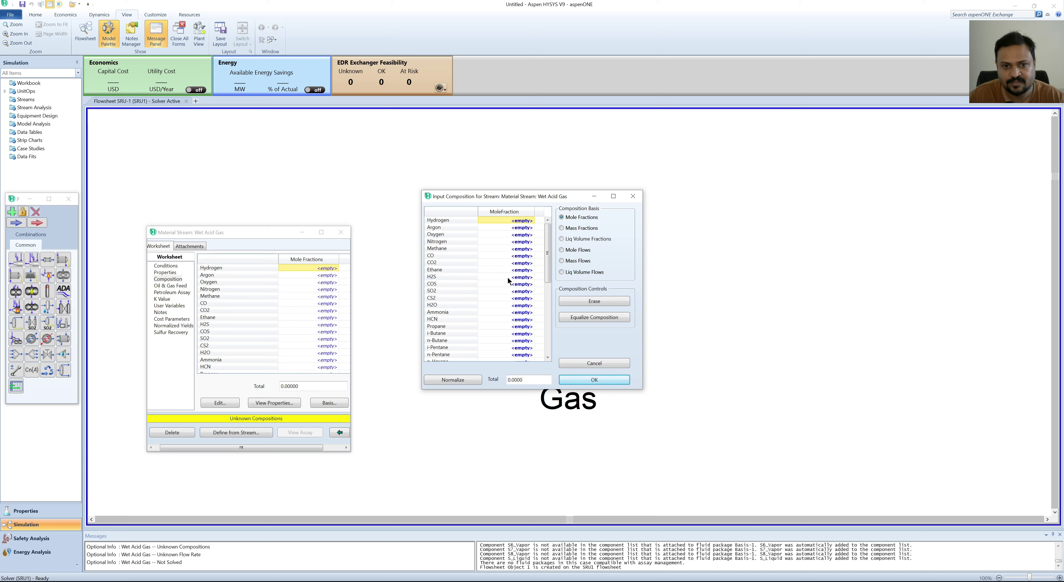
left_click(518, 278)
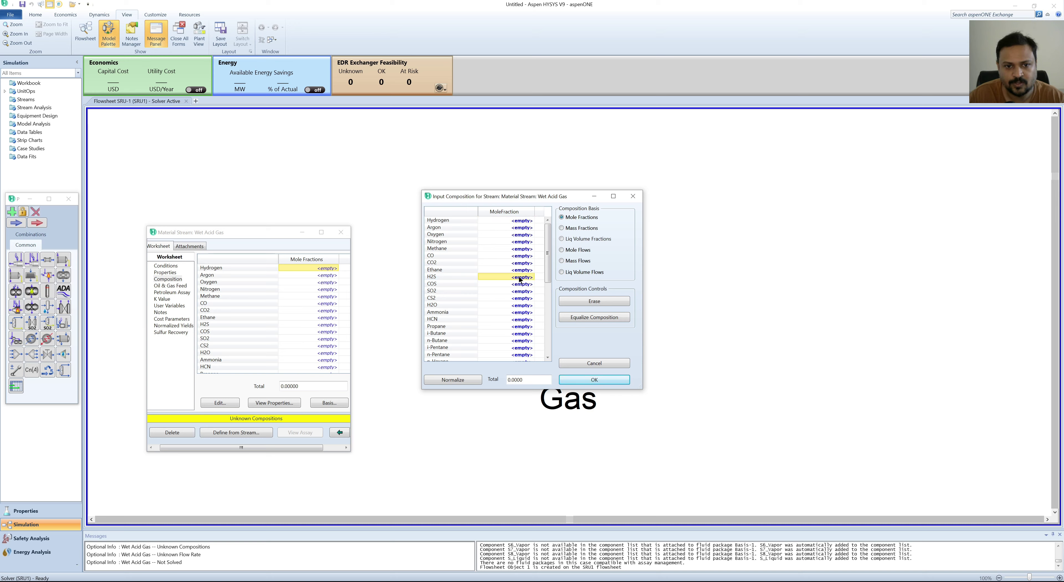
type("5.")
type("2")
key("Return")
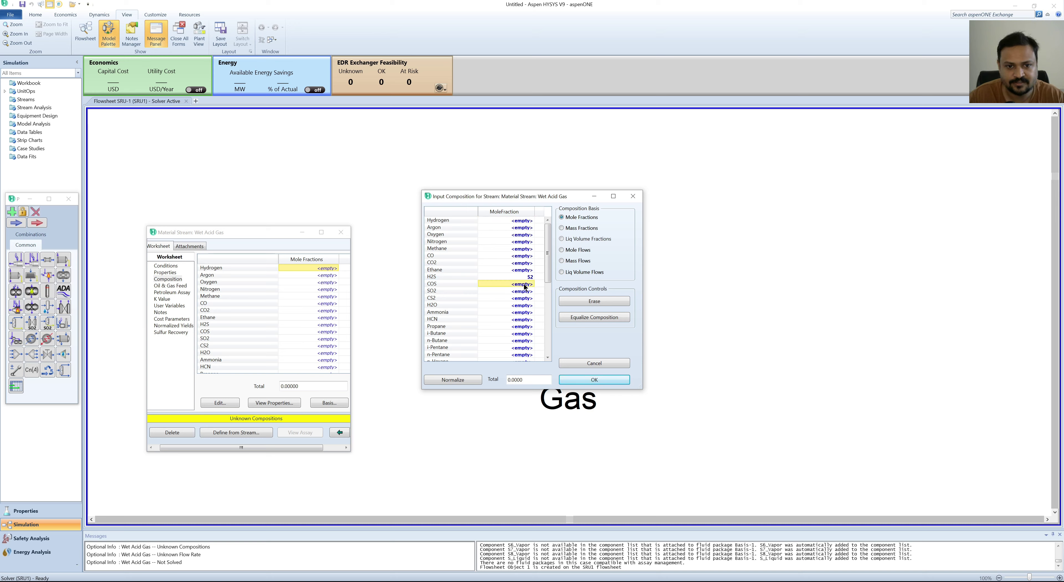
left_click(528, 263)
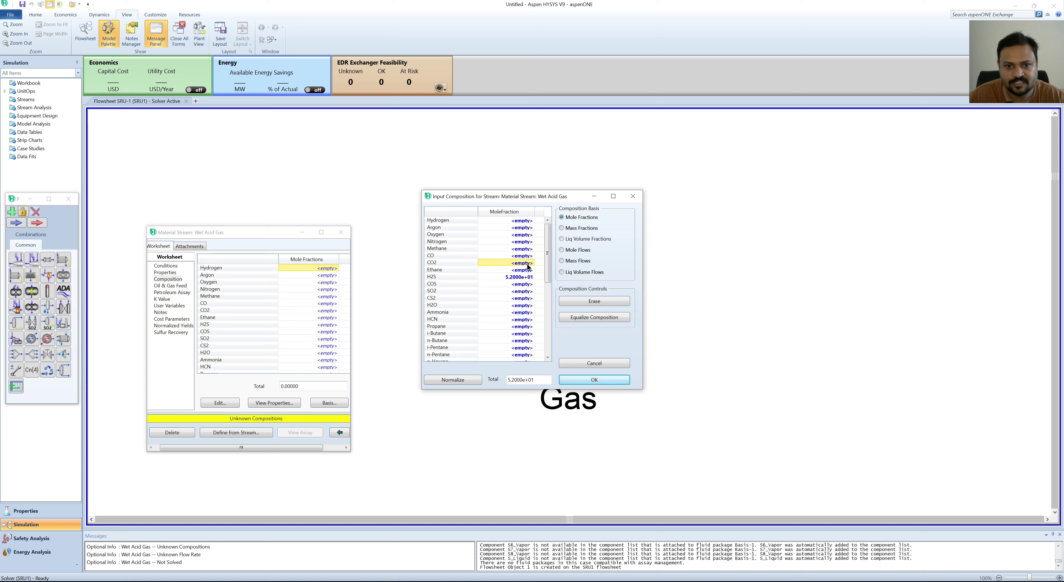
type("34")
key("Return")
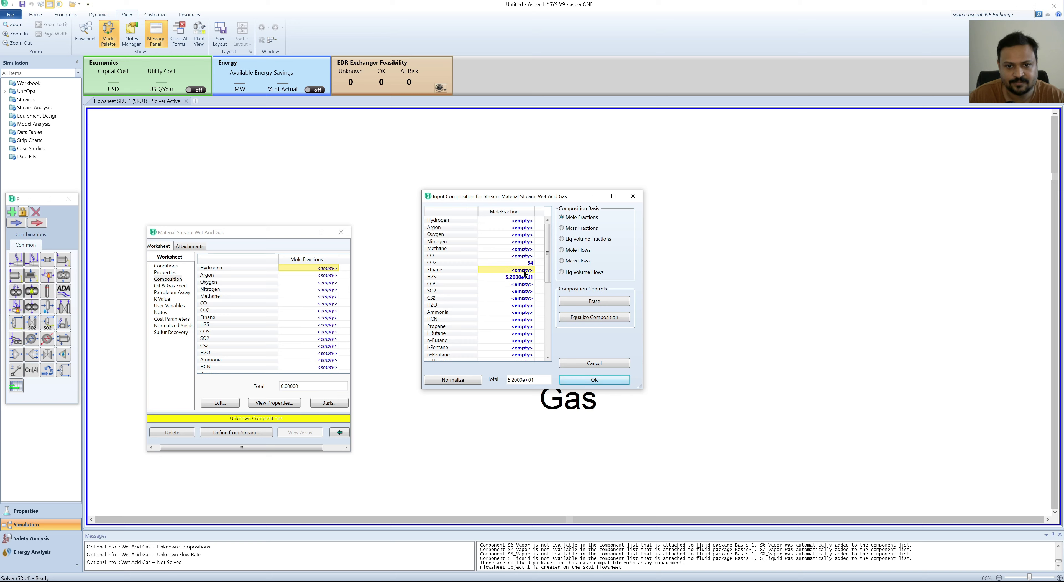
left_click(453, 380)
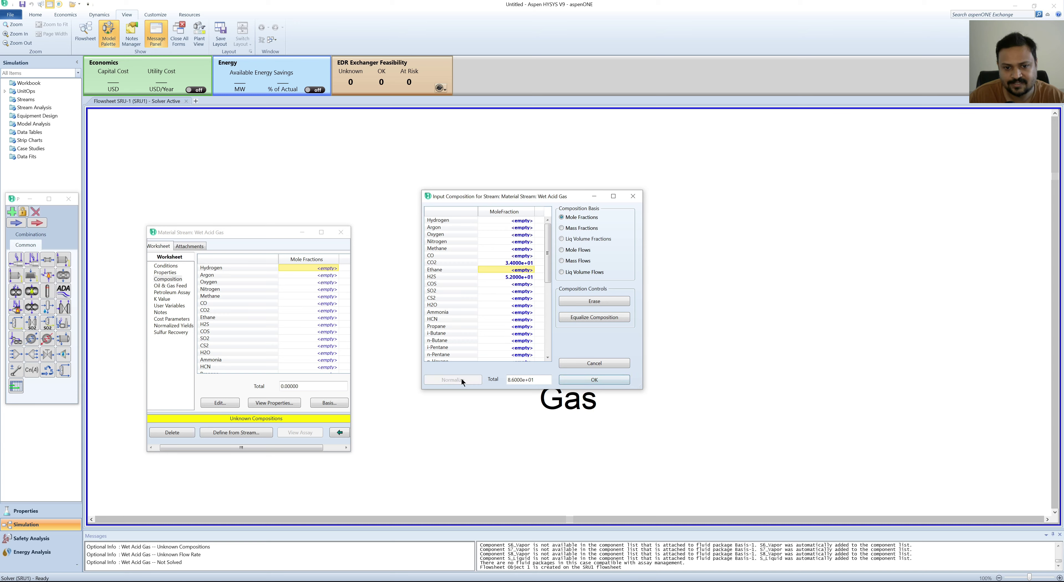
left_click(594, 380)
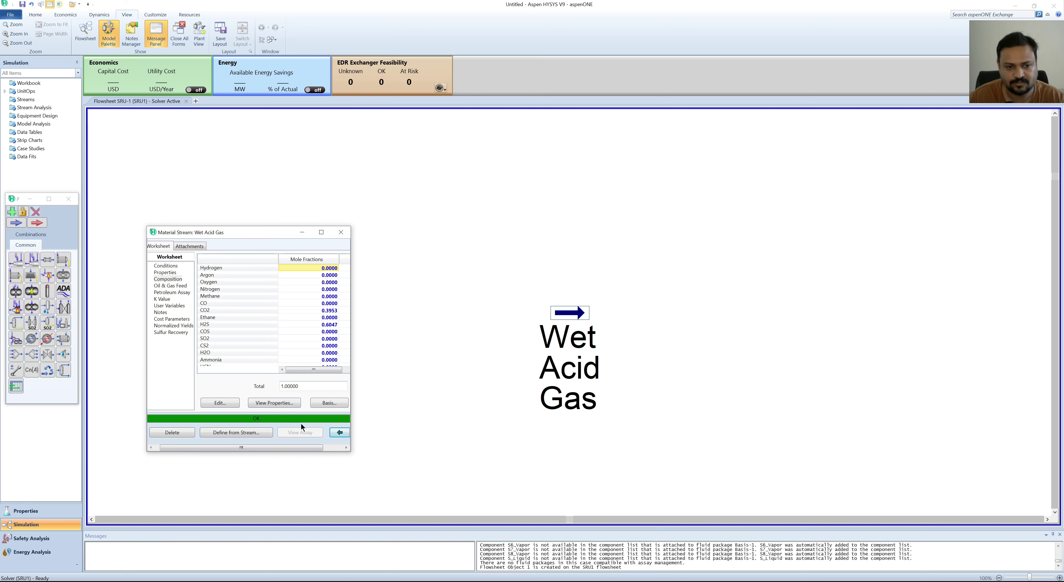
left_click(341, 233)
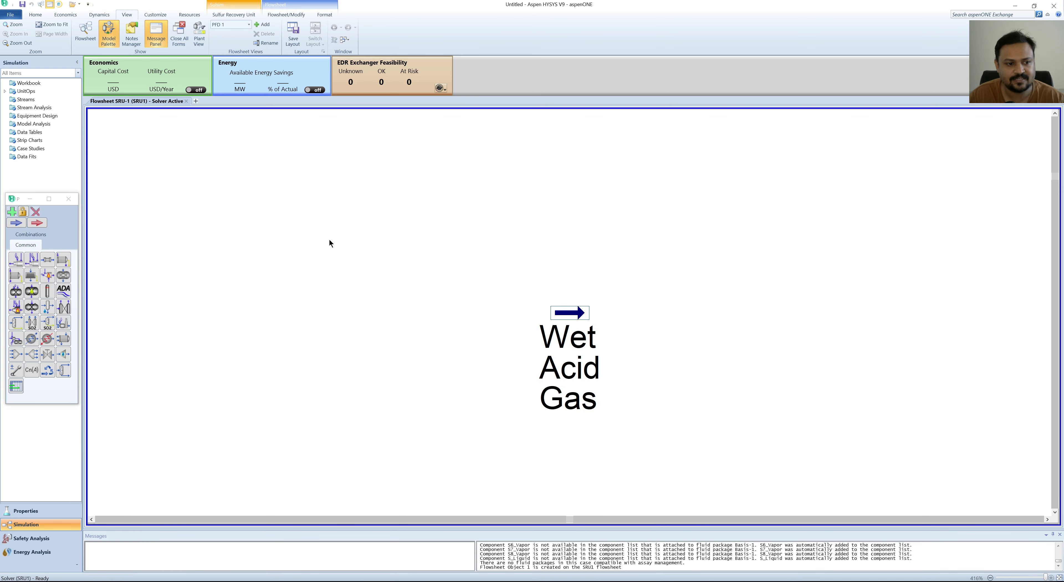
- Add a stream saturator with Wet Acid Gas as feed, W1 as water stream and AG as product stream
double_click(64, 356)
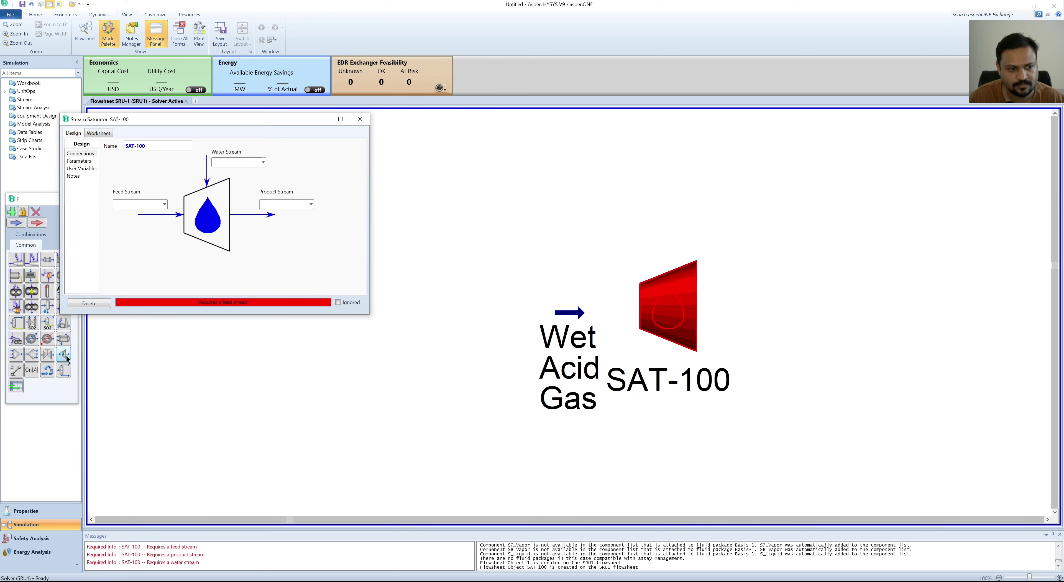
left_click(165, 205)
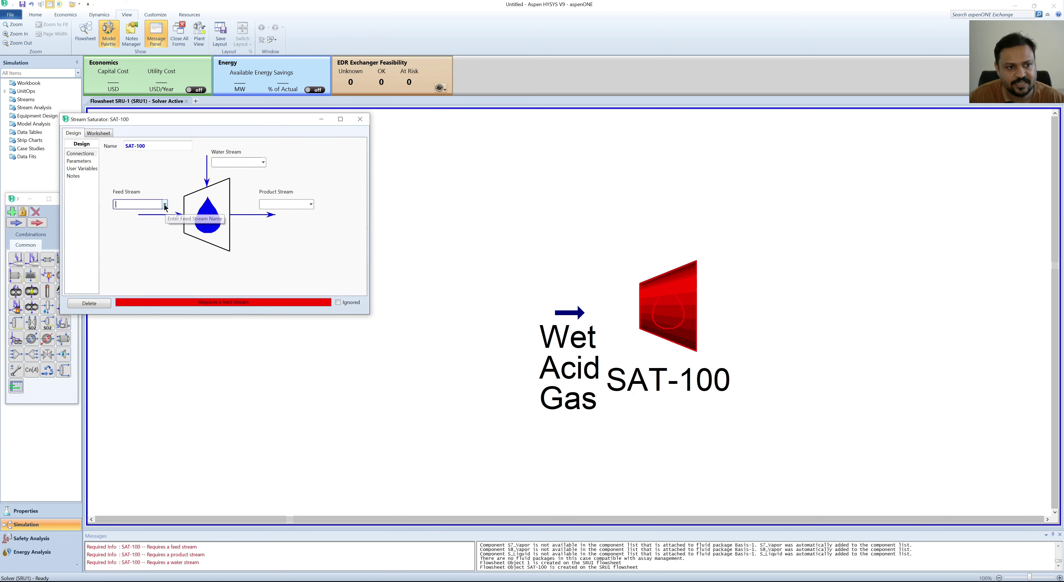
left_click(139, 213)
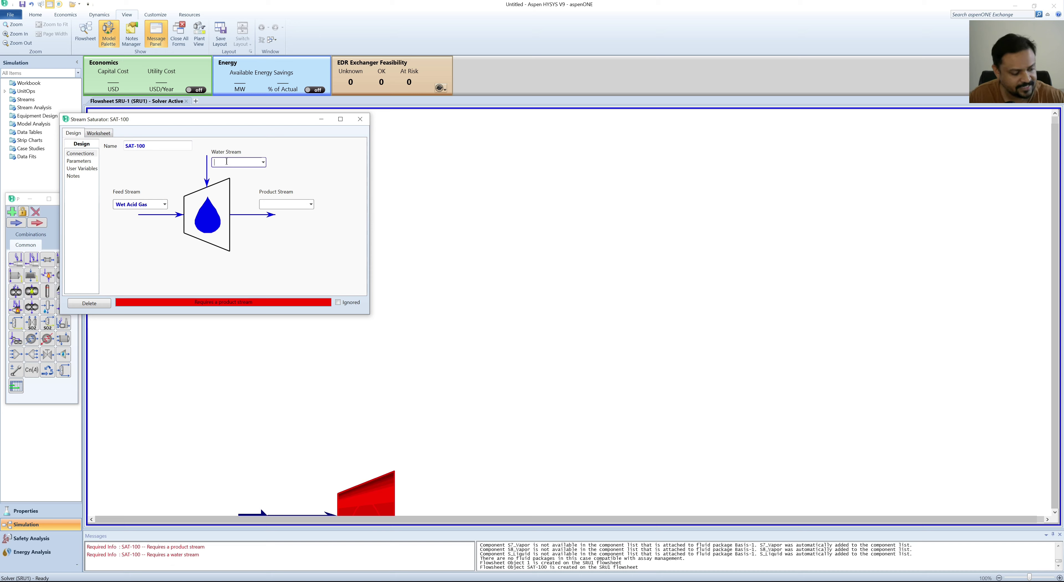
type("W1")
key("Return")
left_click(293, 203)
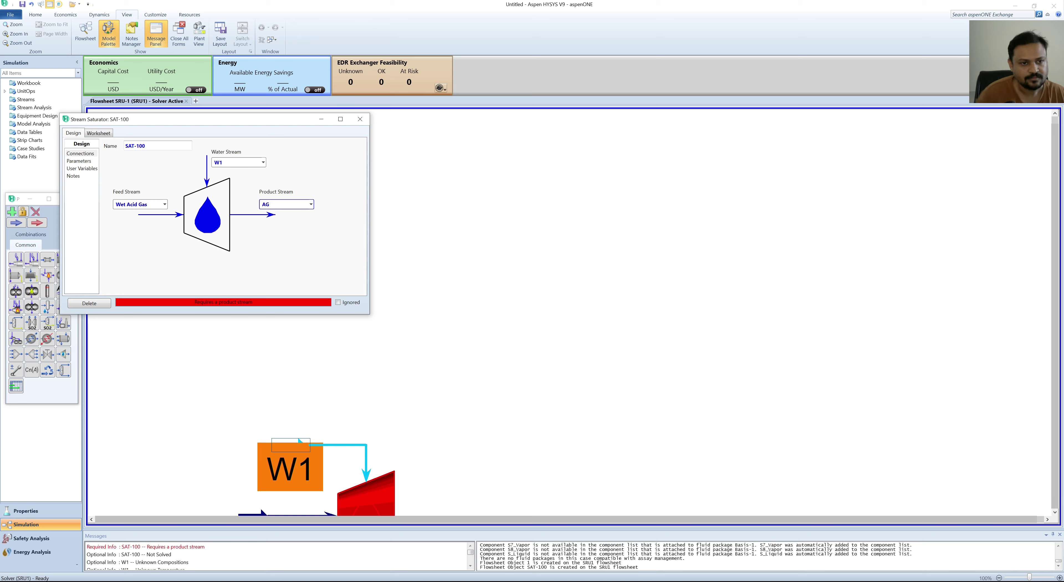
key("Return")
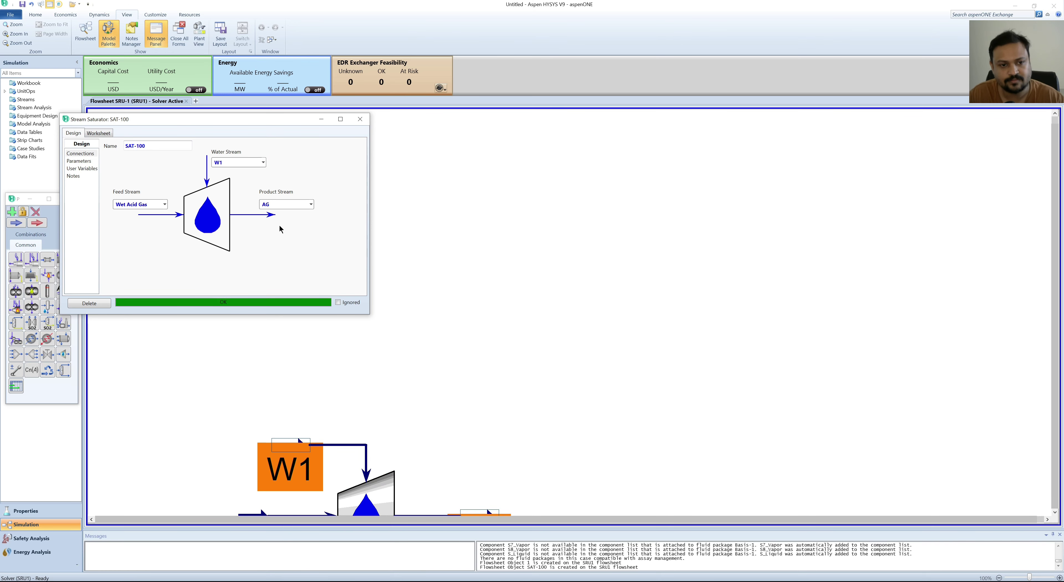
left_click(360, 119)
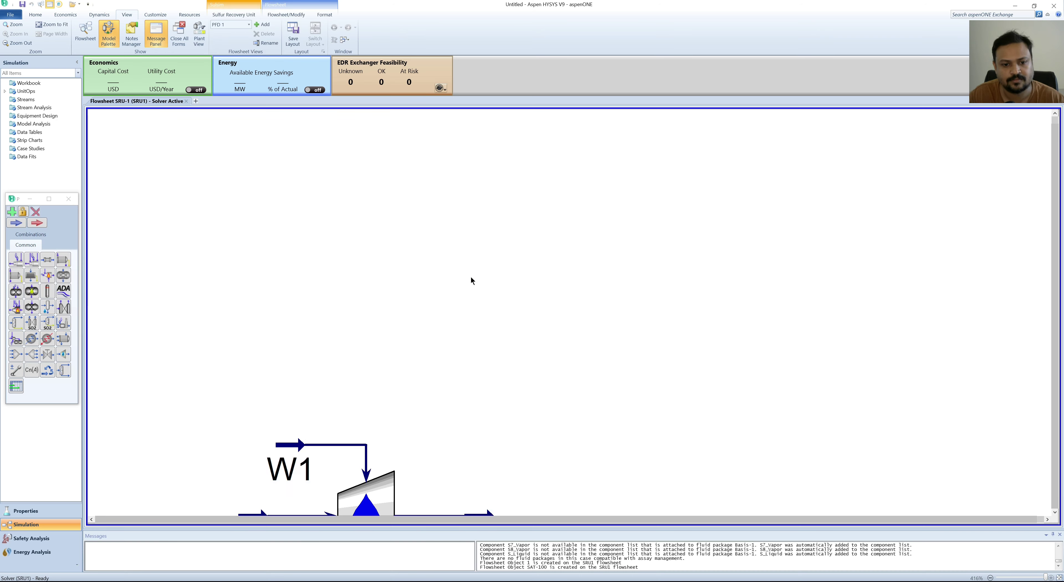
- Add a mixer with AG as its inlet and a new outlet stream named AG to Preheater
scroll(472, 280, "down", 6)
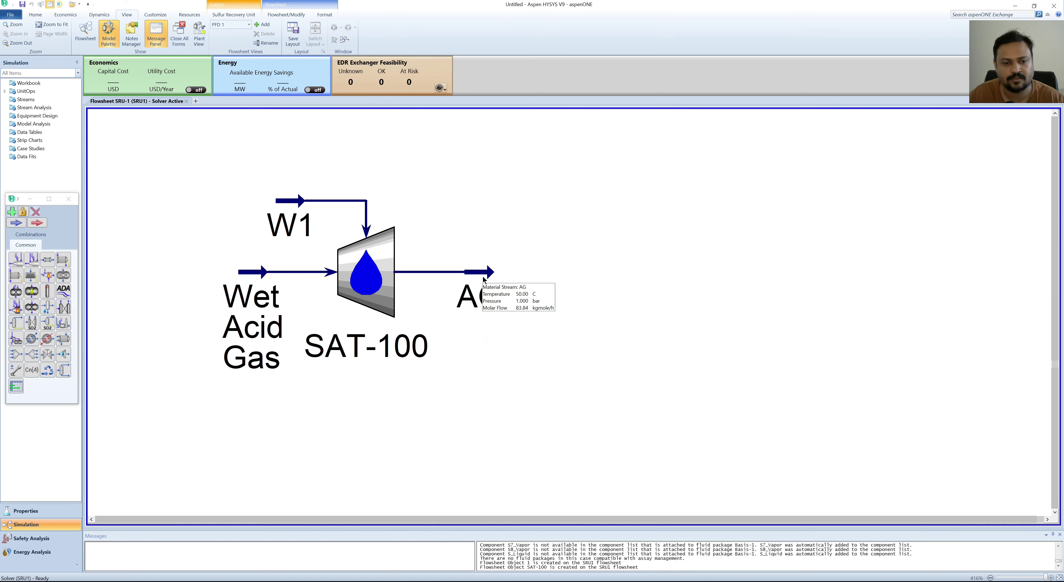
mouse_move(384, 280)
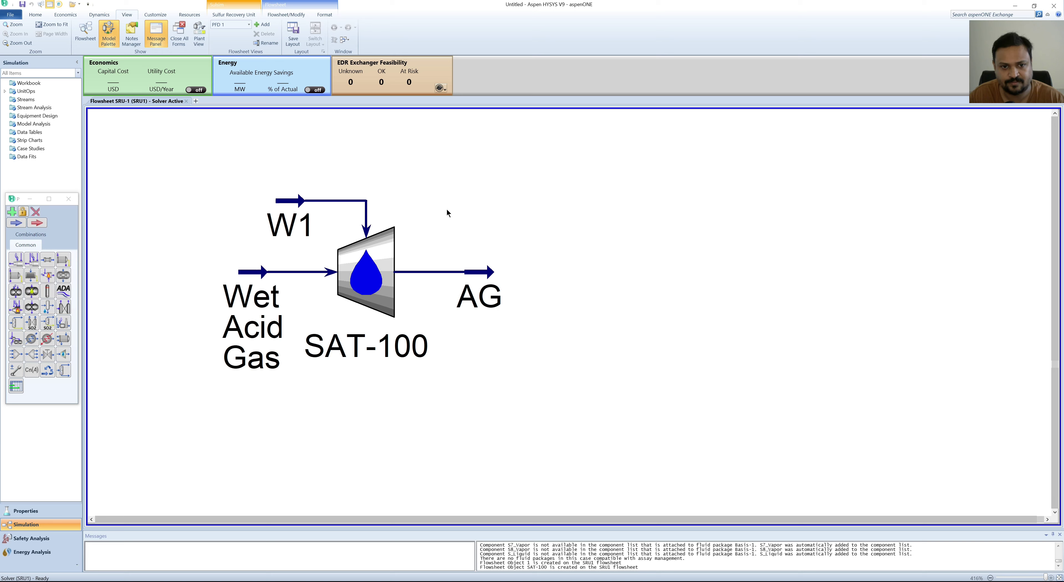
scroll(446, 209, "up", 1)
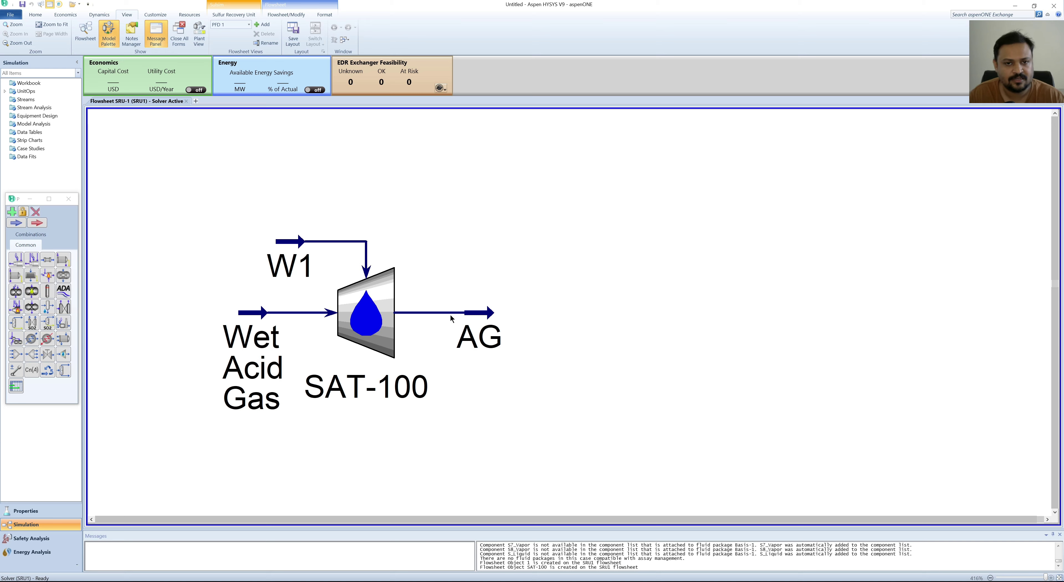
double_click(15, 357)
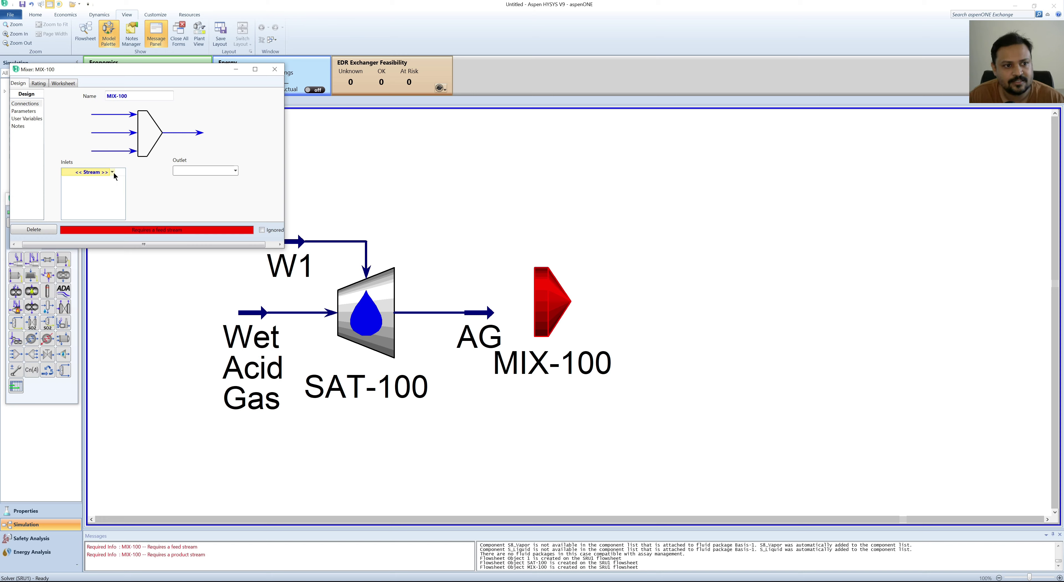
left_click(112, 173)
left_click(87, 184)
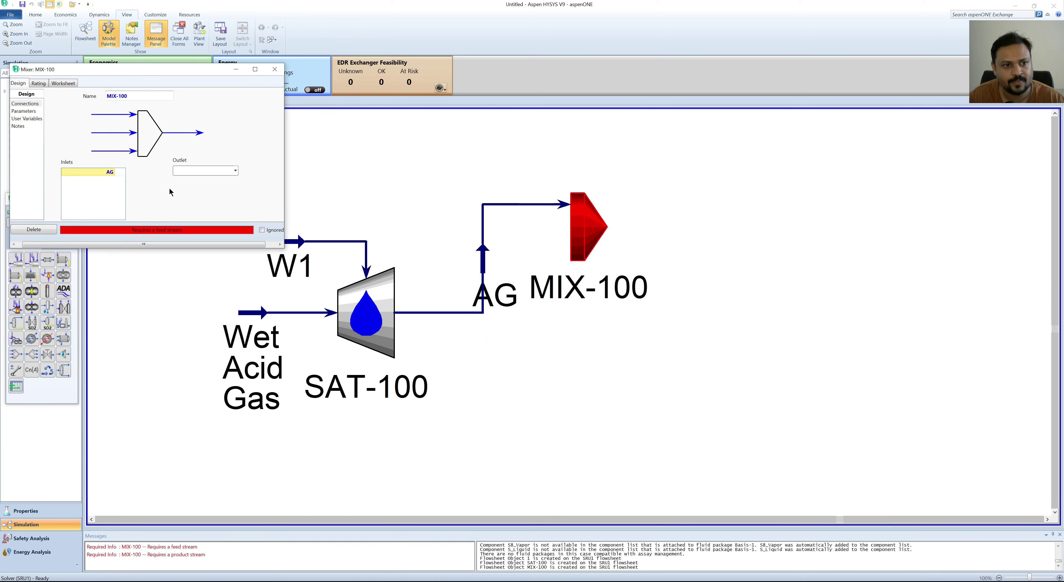
left_click(192, 170)
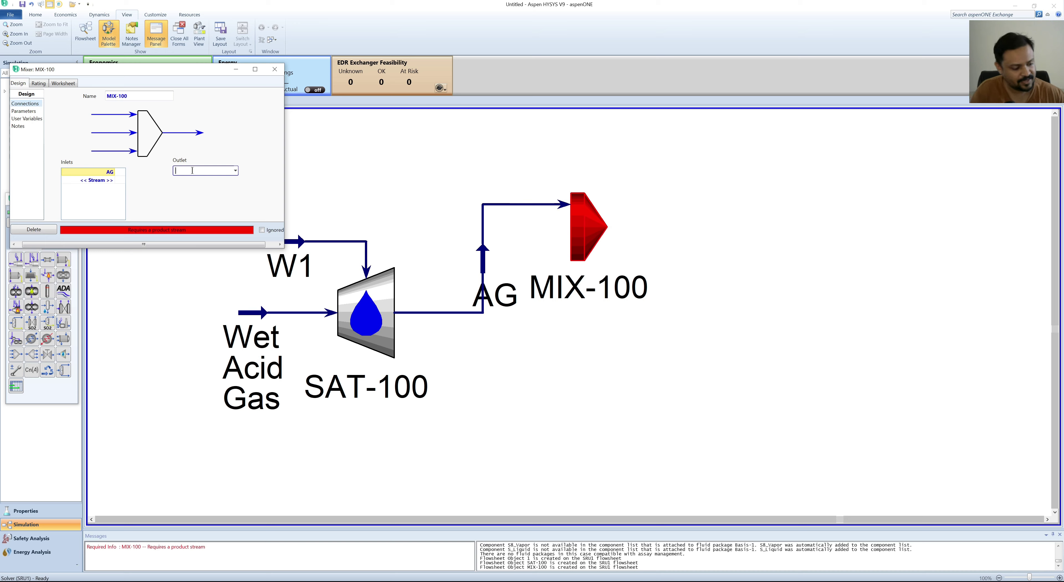
type("AG")
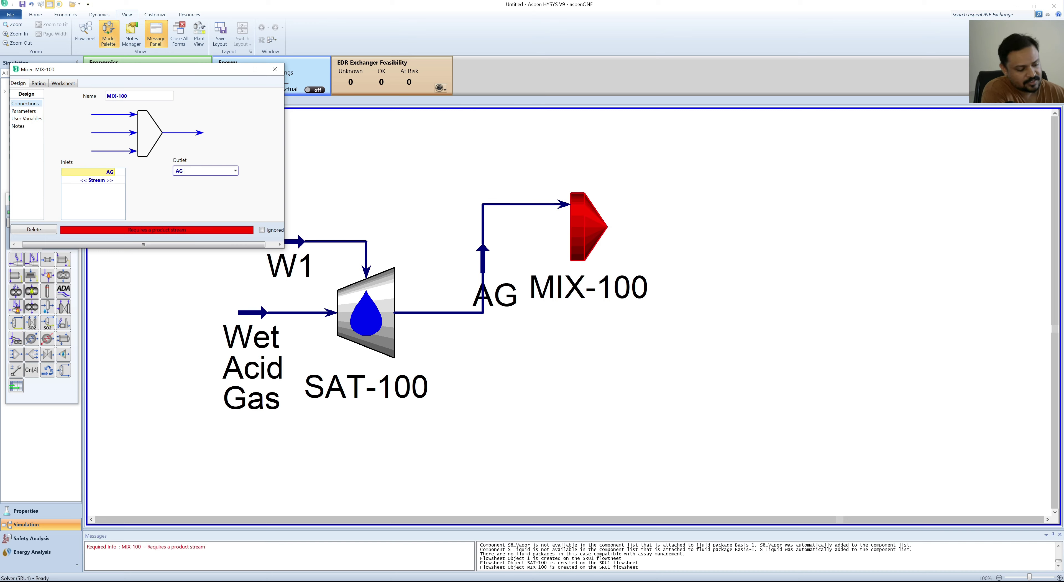
type(" to ")
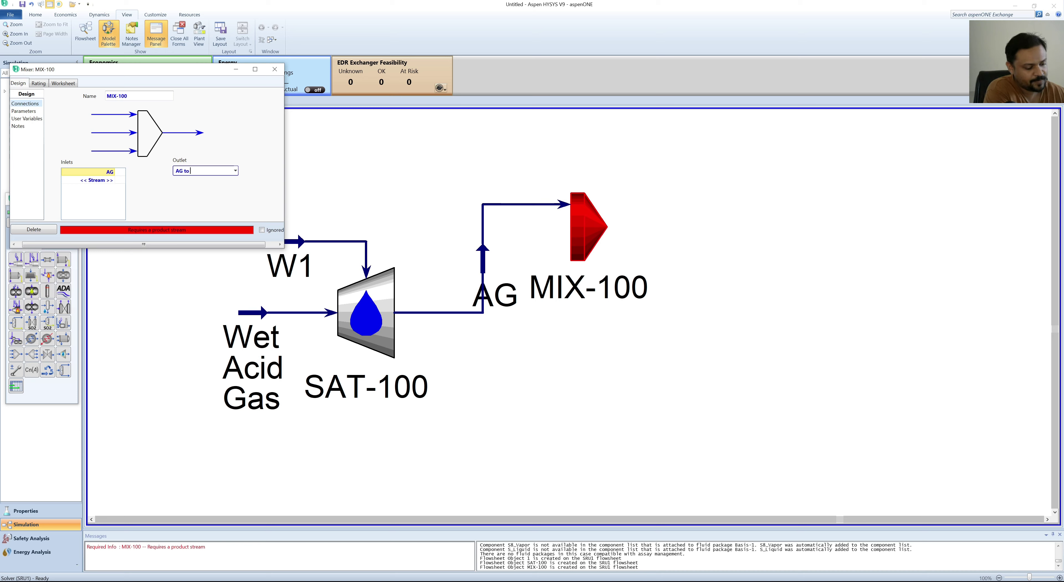
type("Preheater")
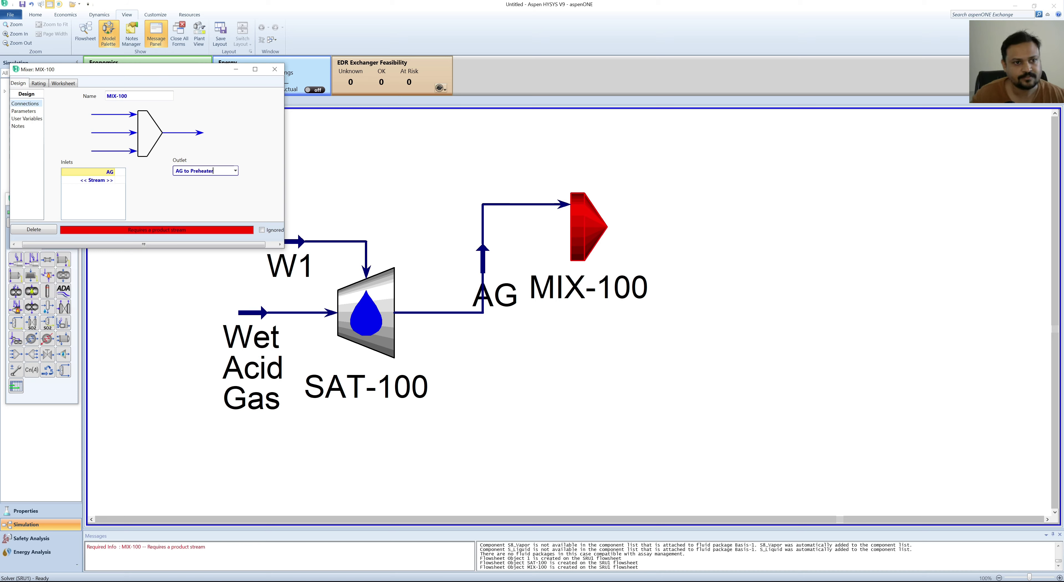
key("Return")
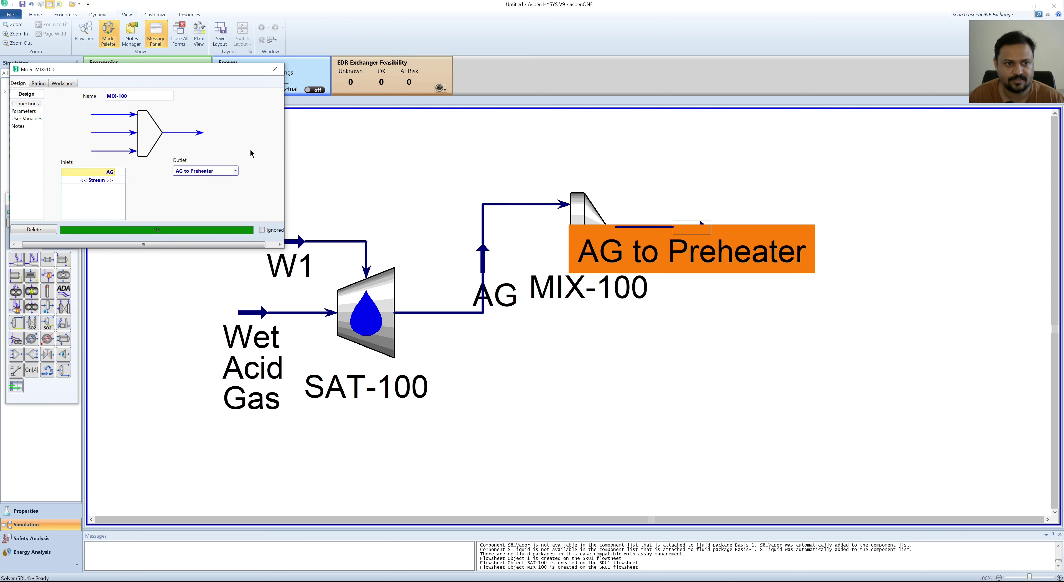
left_click(274, 73)
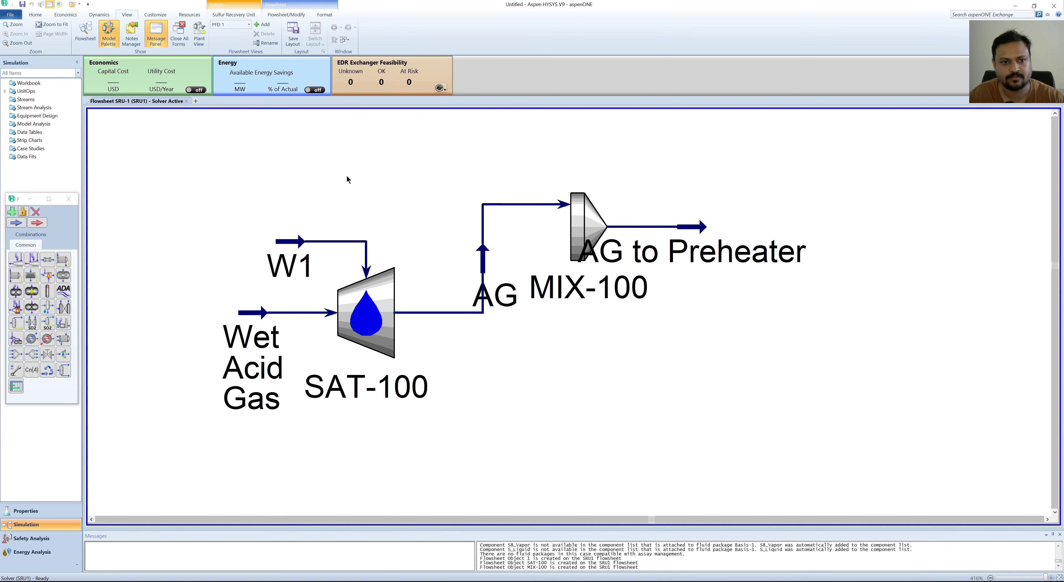
- Add a heater with AG to Preheater as inlet, energy stream Q1 and a new outlet stream named AG PH OL
scroll(347, 177, "up", 2)
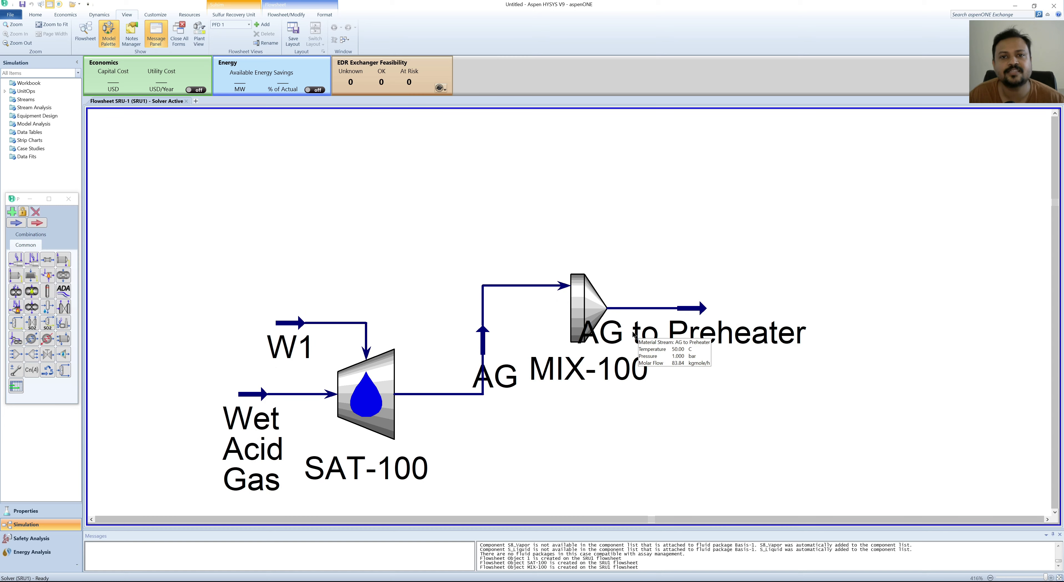
mouse_move(688, 316)
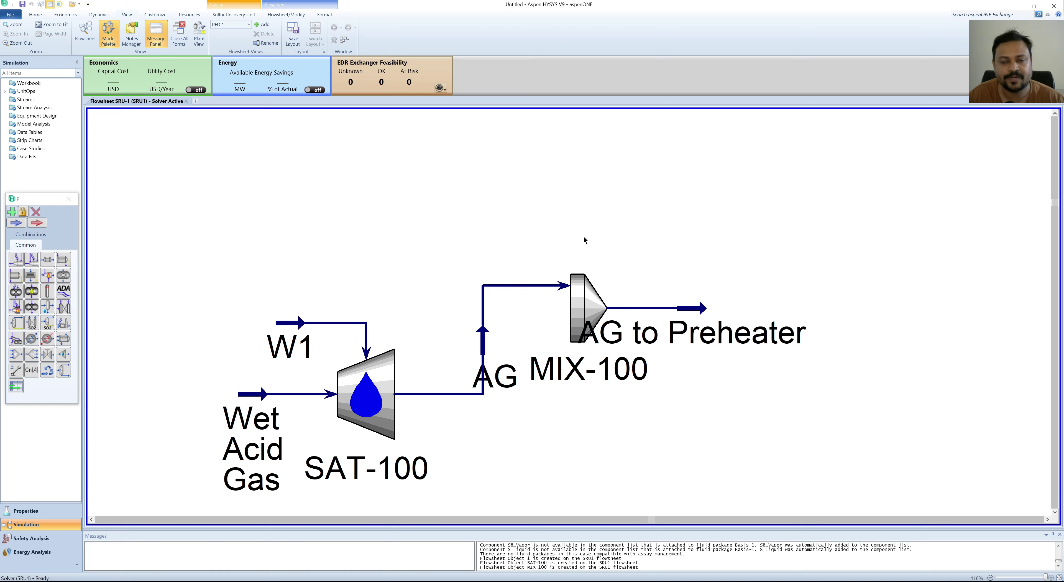
double_click(48, 339)
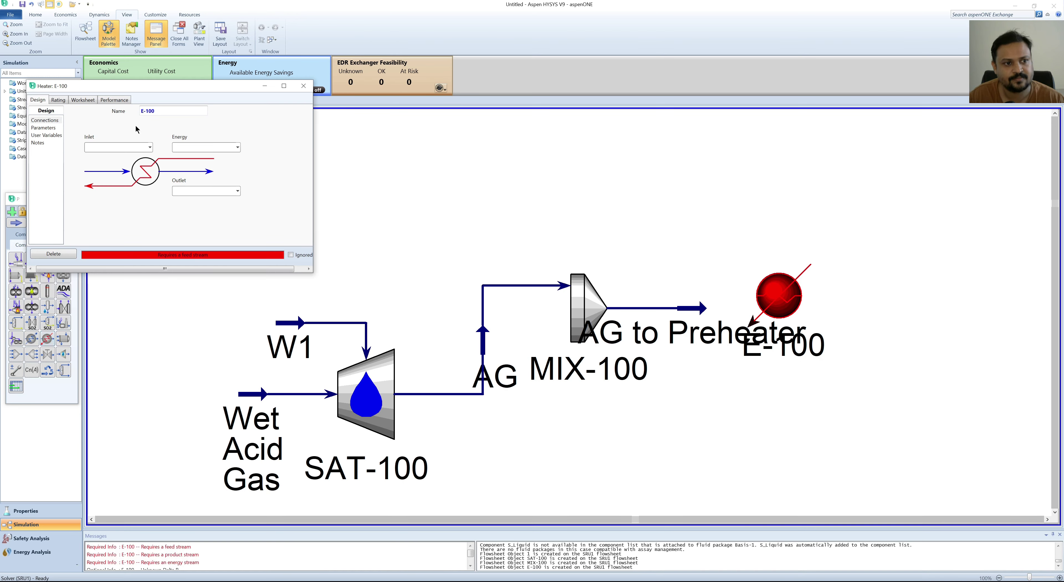
left_click(150, 148)
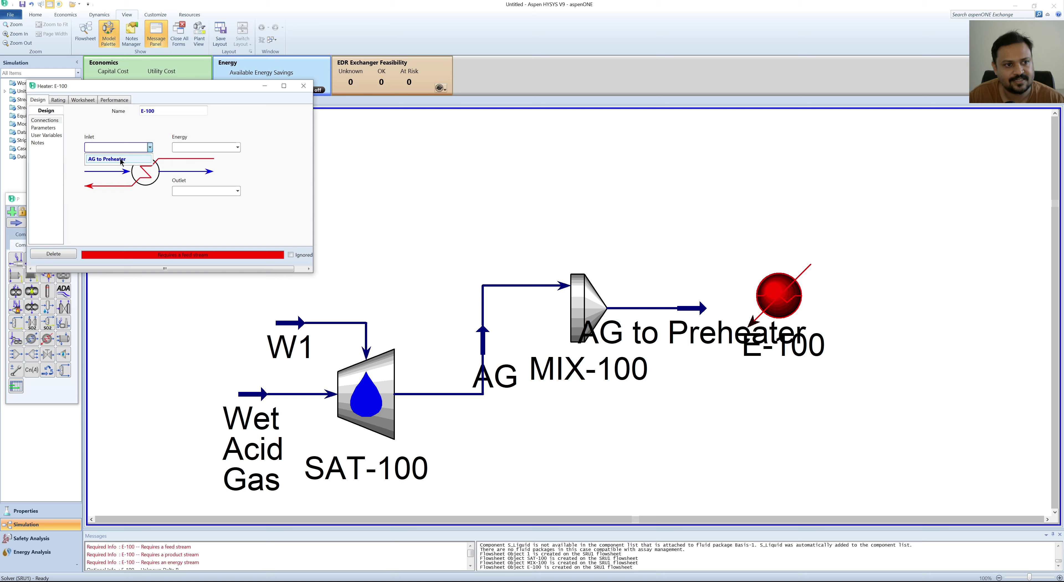
left_click(137, 158)
left_click(194, 148)
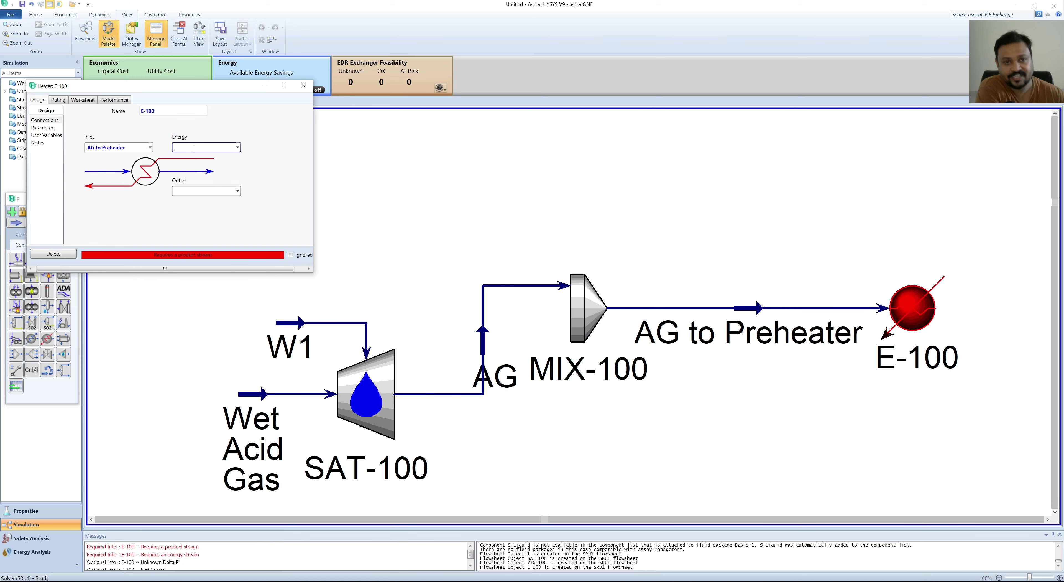
type("Q1")
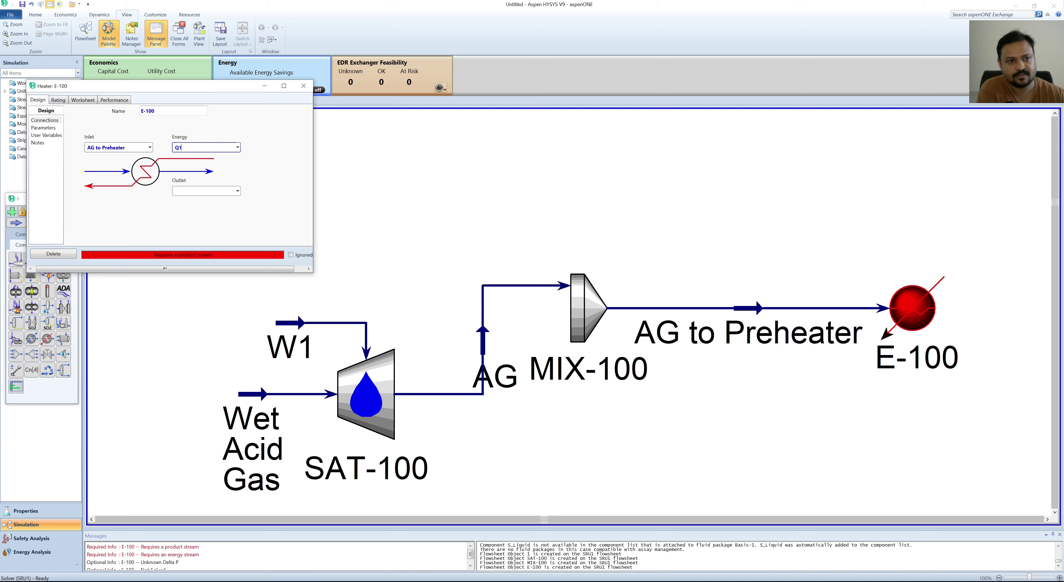
left_click(187, 192)
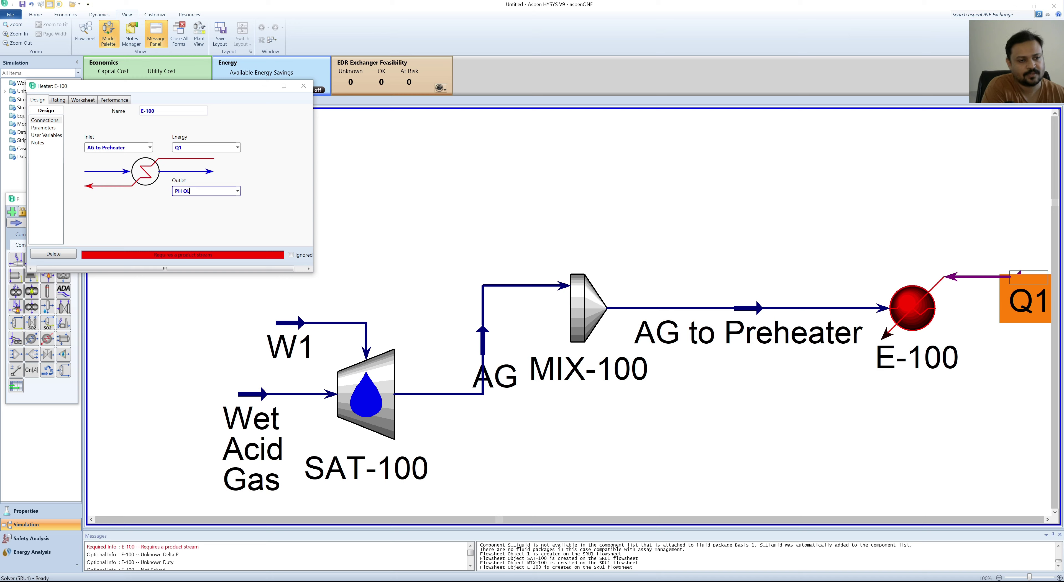
type("AG")
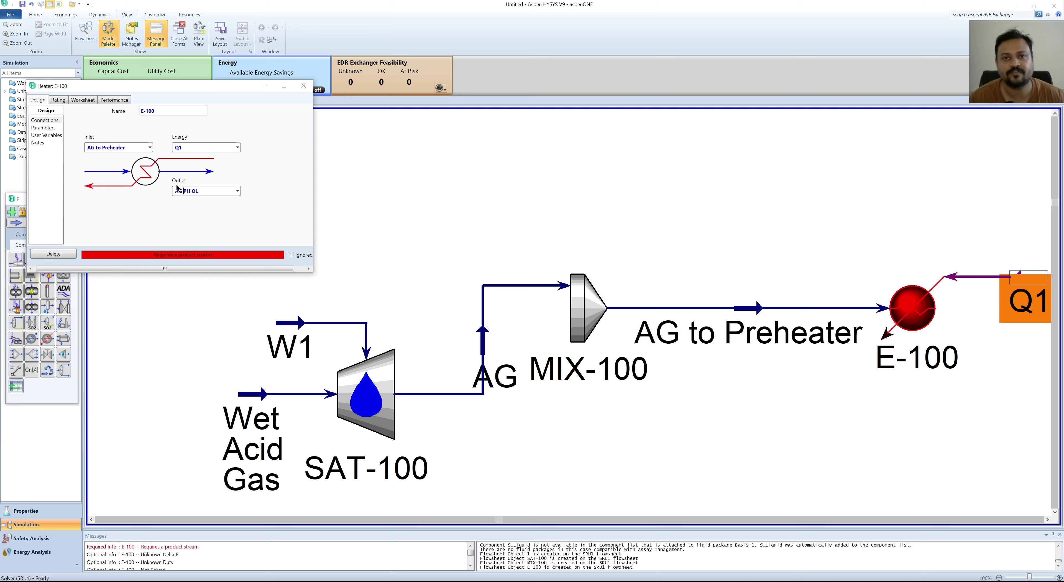
left_click(267, 171)
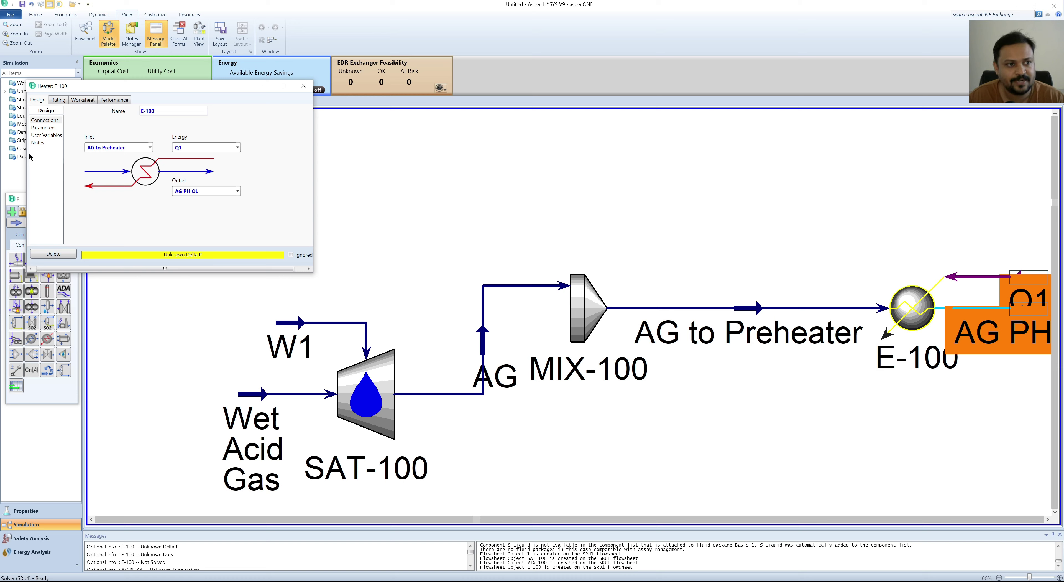
- Set the heater's pressure drop to 0.01 bar
left_click(45, 129)
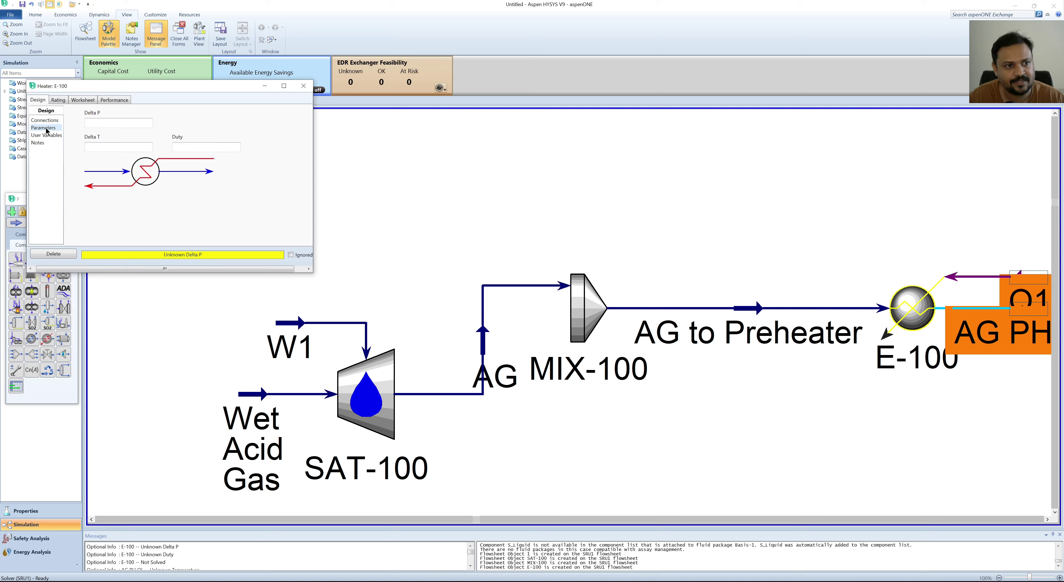
left_click(107, 122)
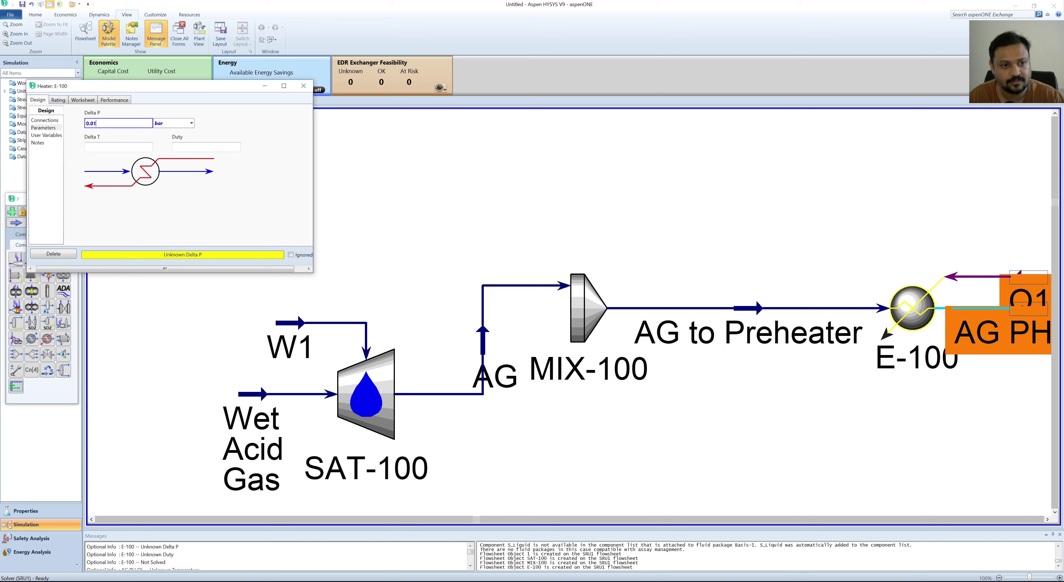
key("Return")
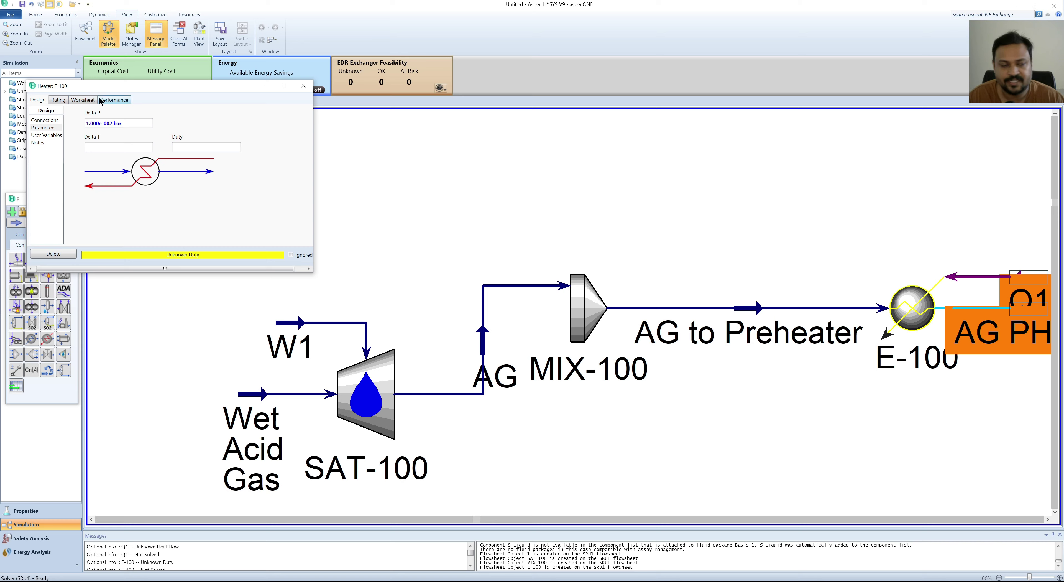
- Set the temperature of the heater's outlet stream AG PH OL to 280 °C and close the heater's properties
left_click(83, 101)
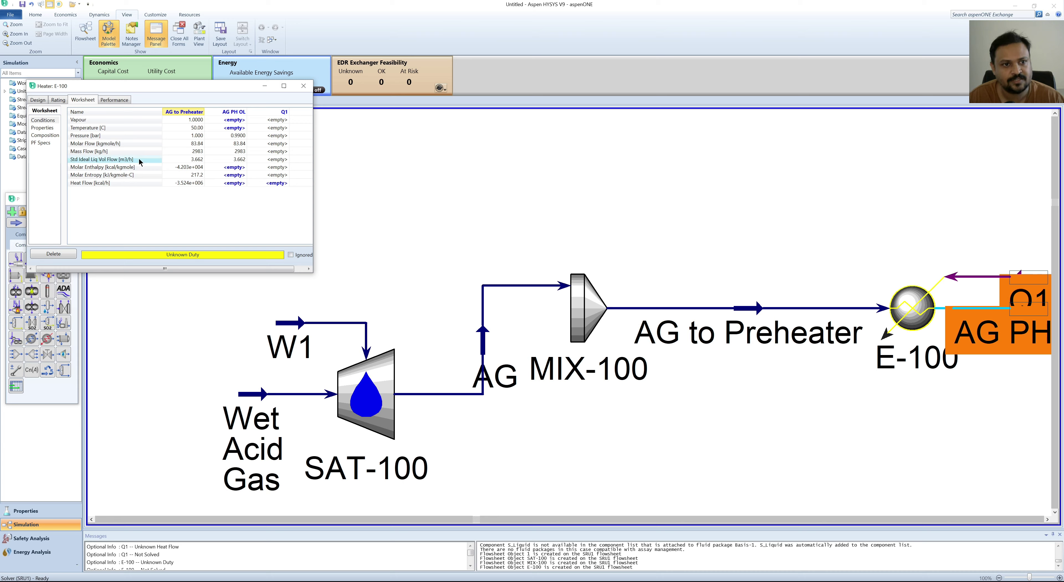
left_click(238, 131)
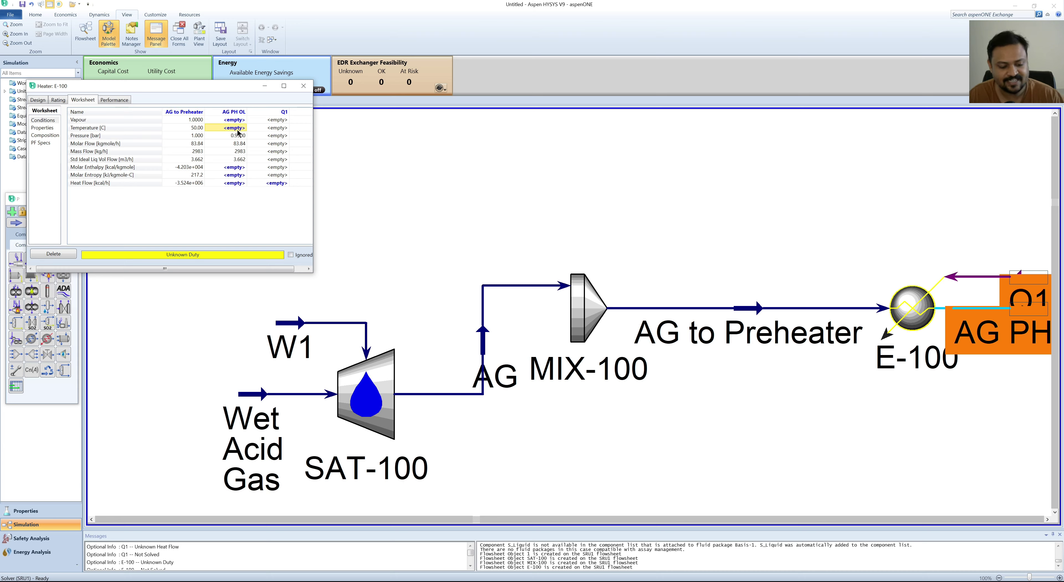
type("28")
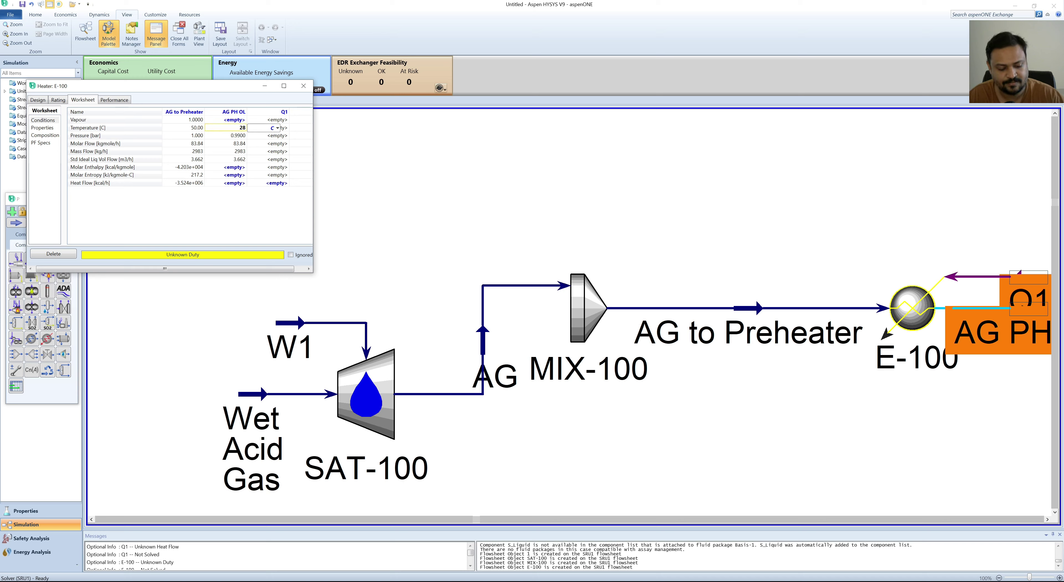
type("0")
left_click(240, 145)
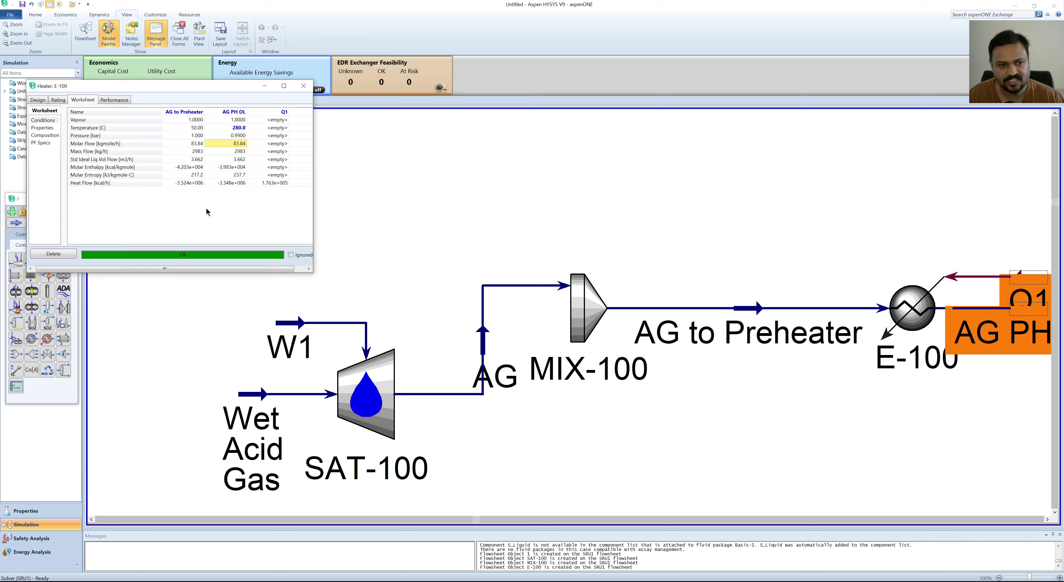
scroll(219, 218, "right", 1)
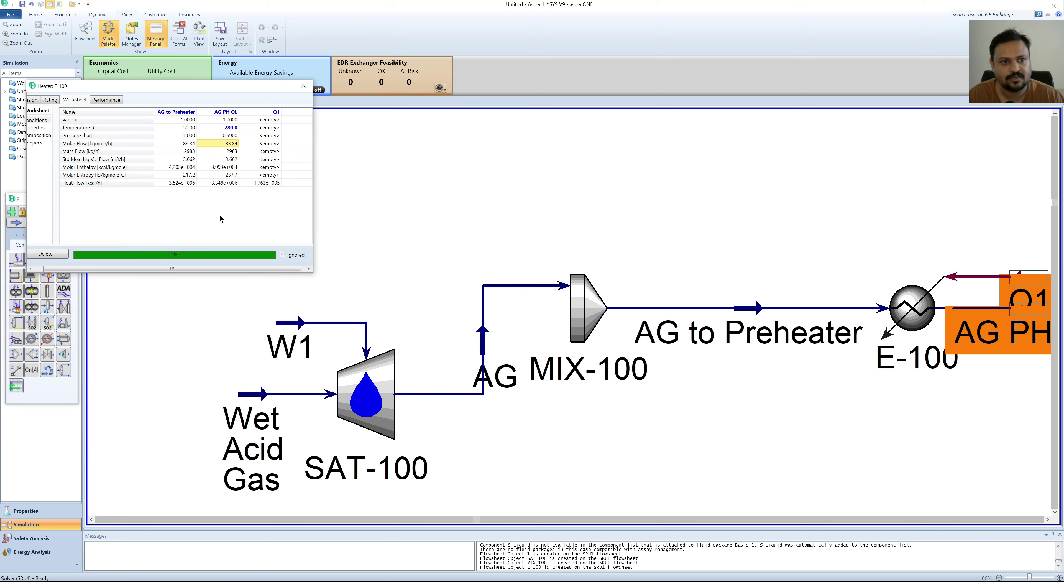
left_click(304, 87)
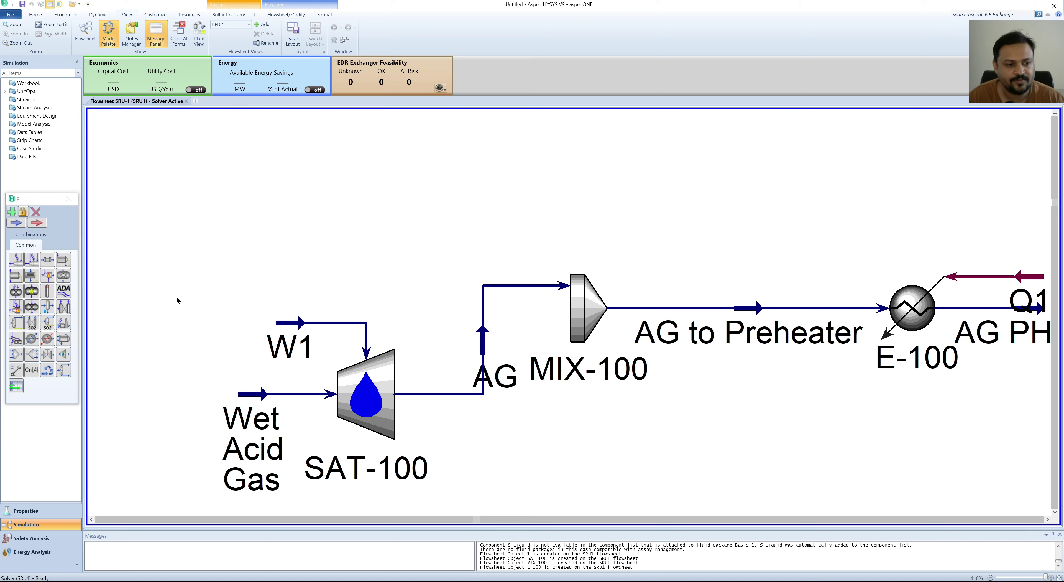
- Add a second stream saturator with Wet Air as feed, W2 as water stream and Dry Air to PH as product stream
double_click(63, 355)
left_click(108, 189)
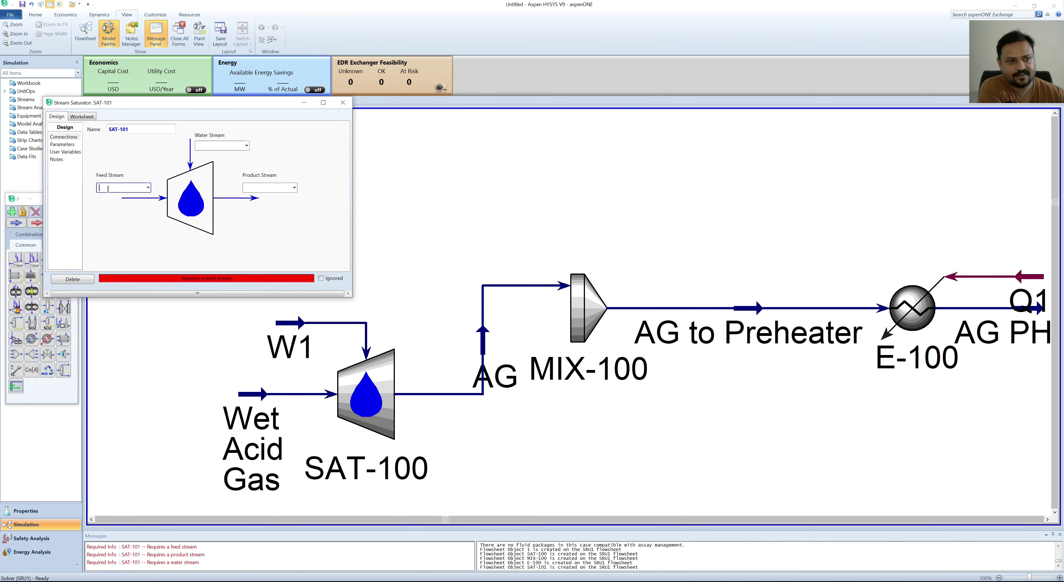
type("Wet A")
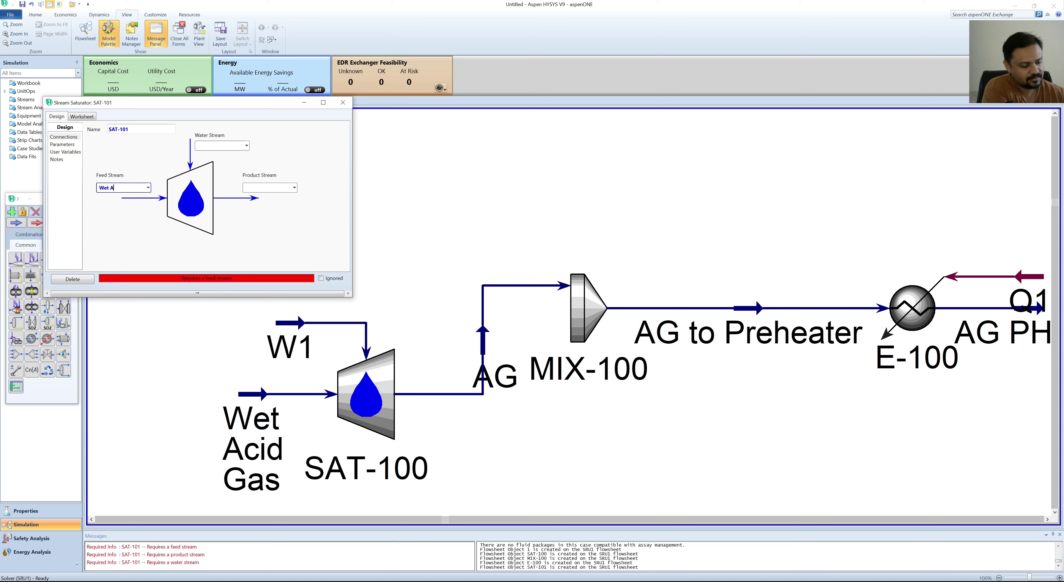
type("ir")
left_click(213, 145)
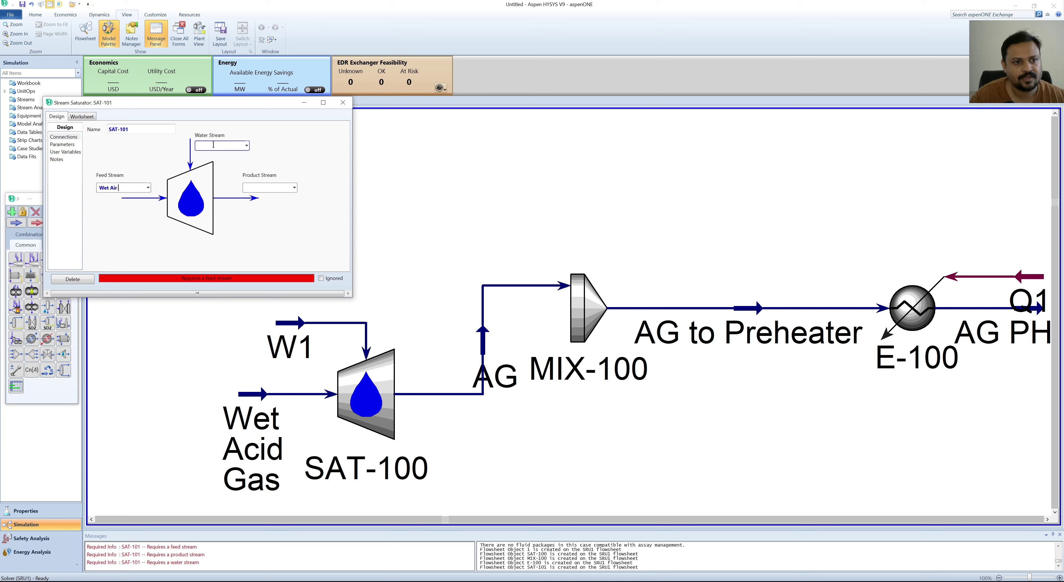
type("W2")
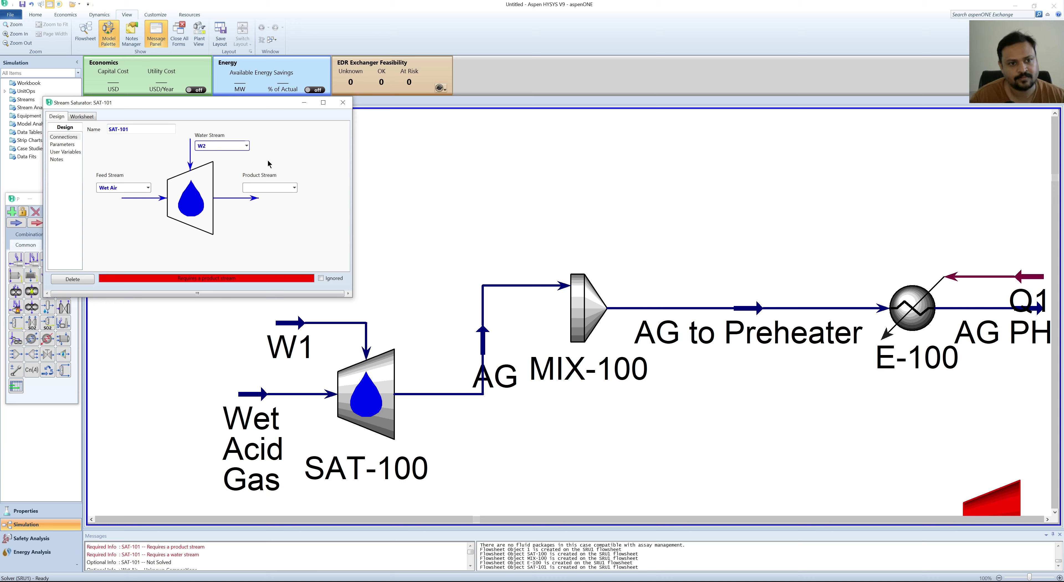
left_click(270, 186)
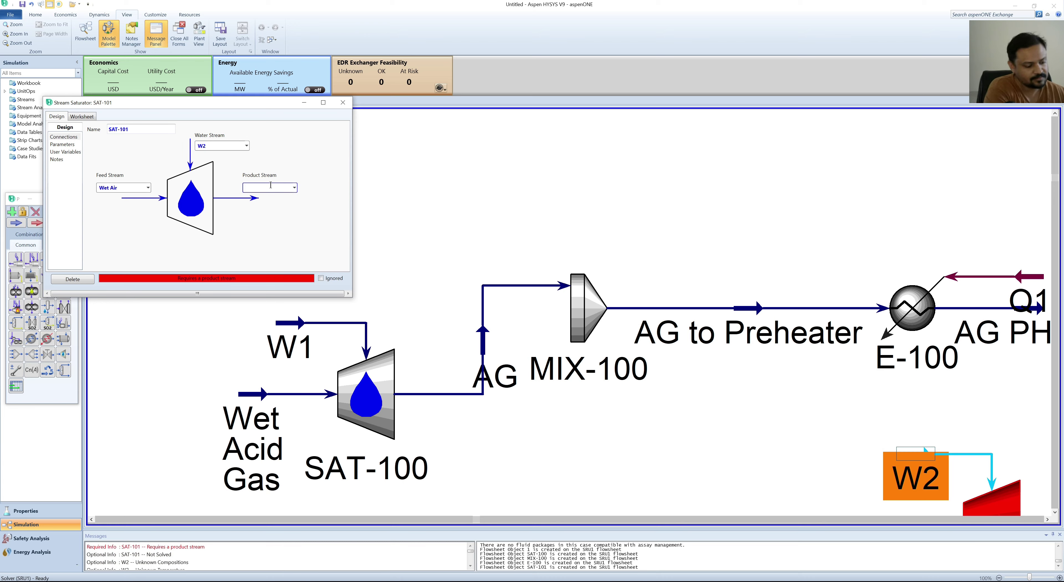
type("Dry Air to PH")
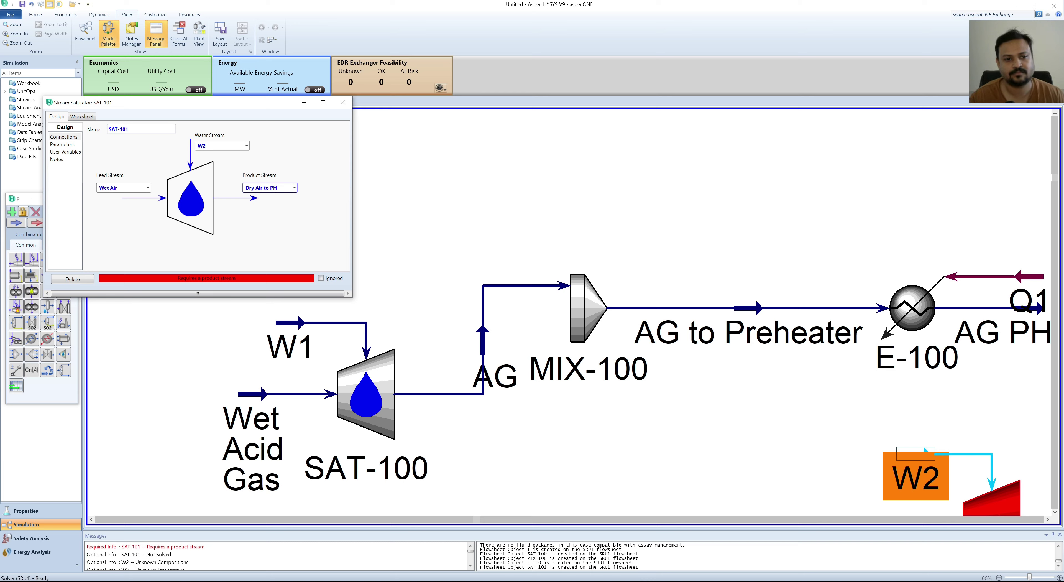
key("Return")
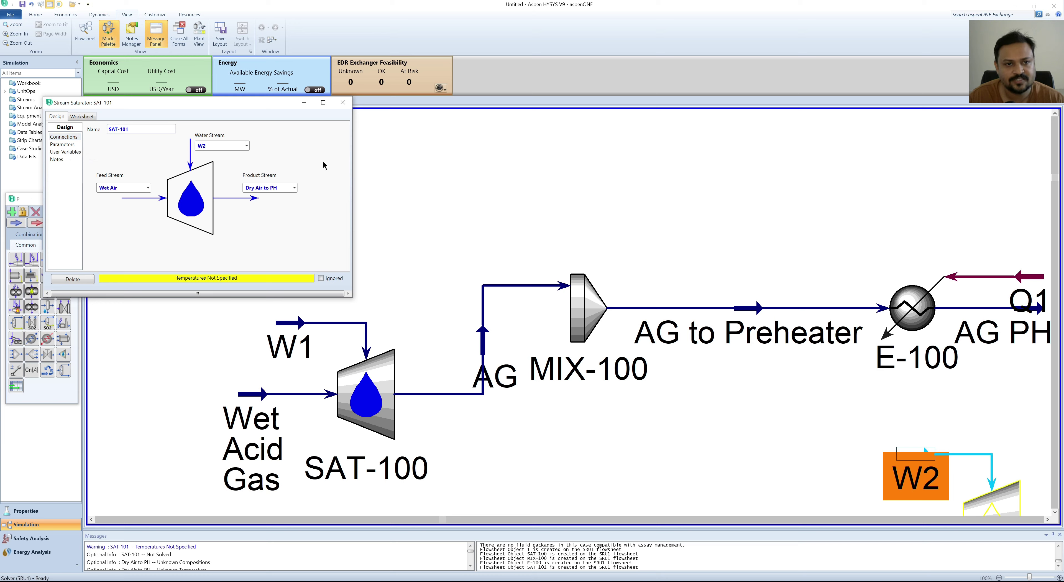
left_click(343, 103)
left_click(385, 181)
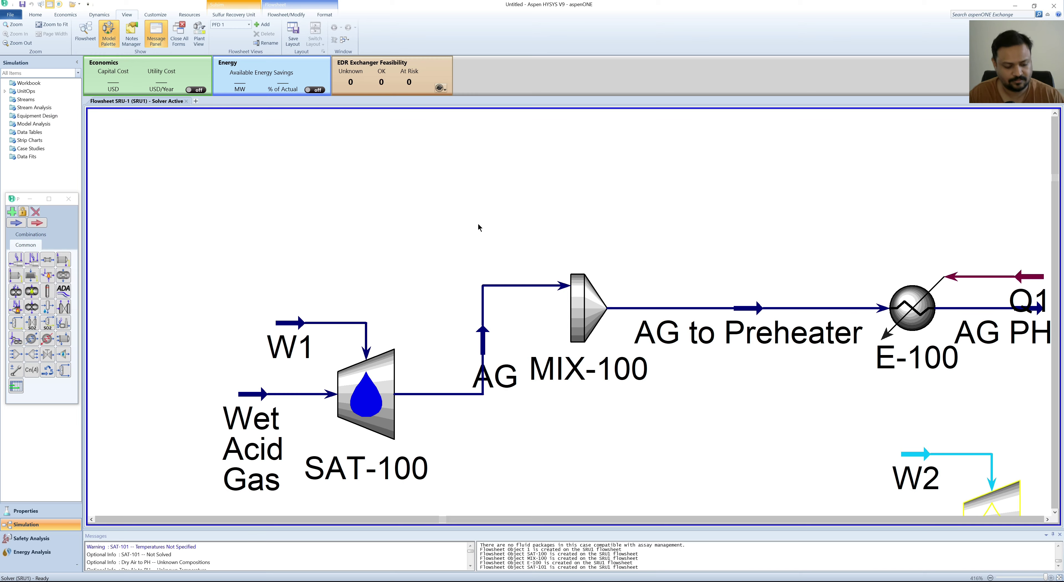
- Set the Wet Air stream's temperature to 40 °C and its pressure to 1 bar
scroll(478, 226, "down", 3)
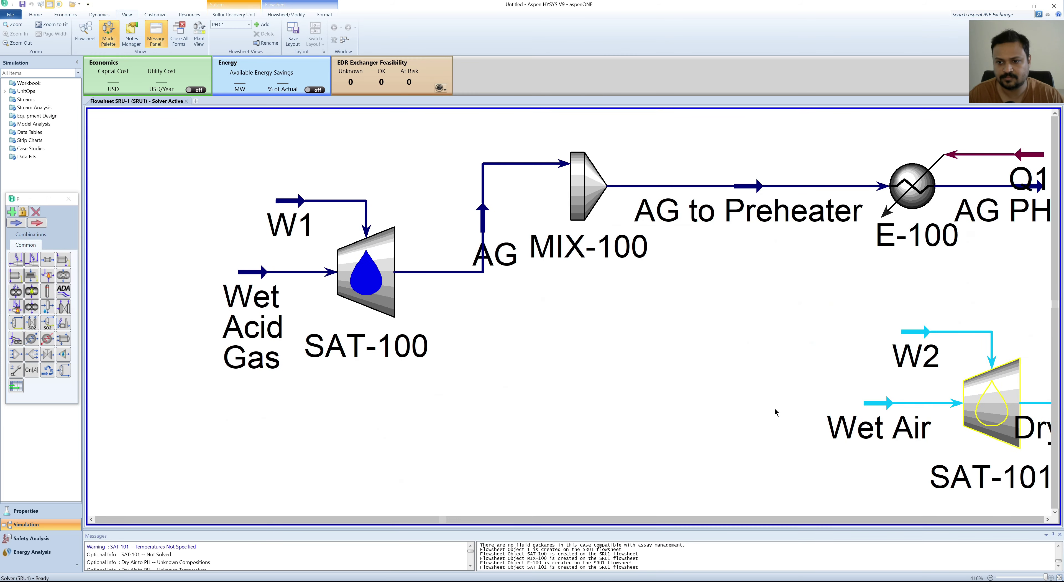
scroll(774, 411, "right", 7)
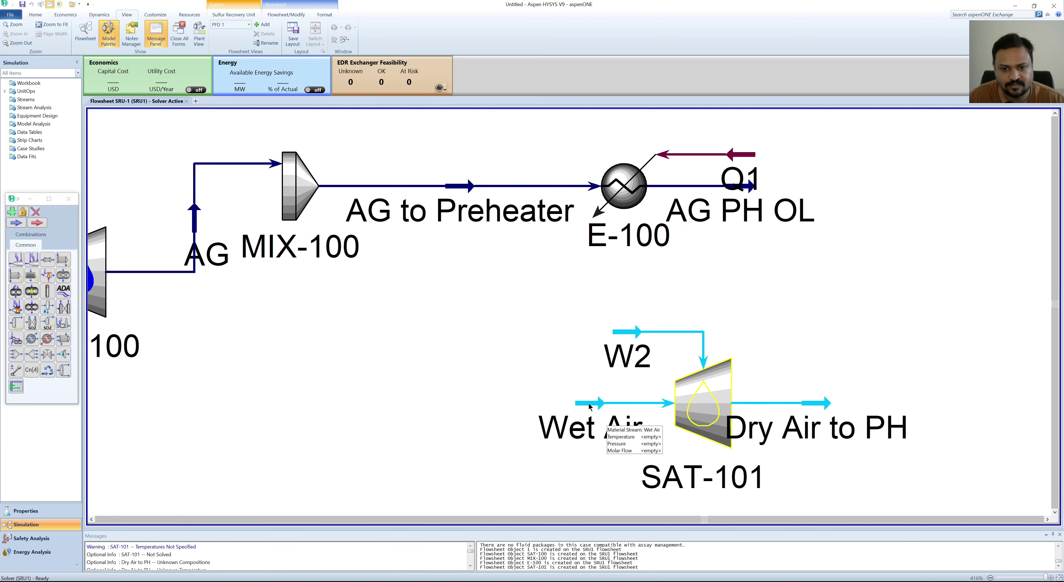
double_click(591, 406)
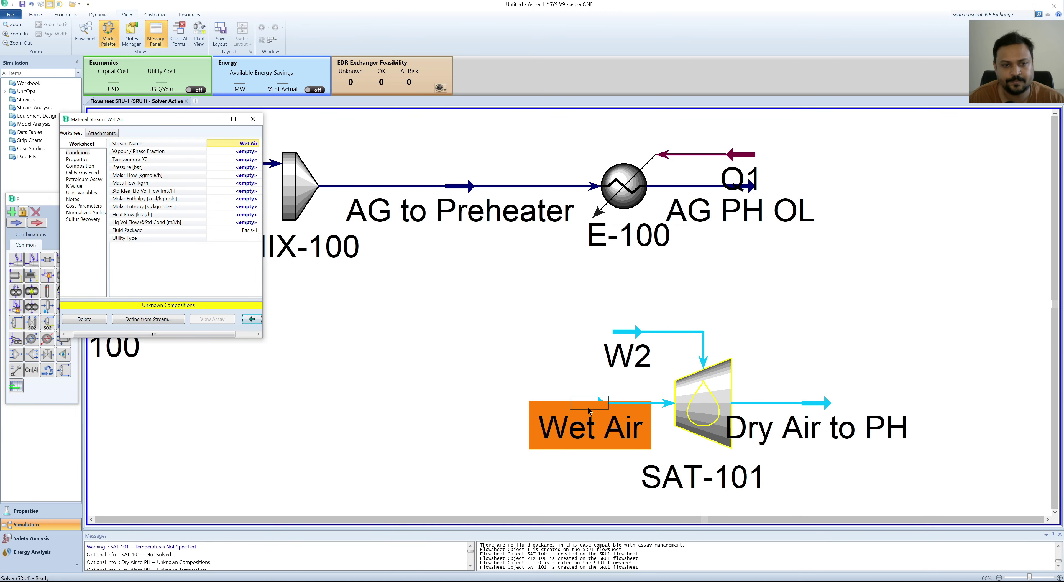
left_click(247, 161)
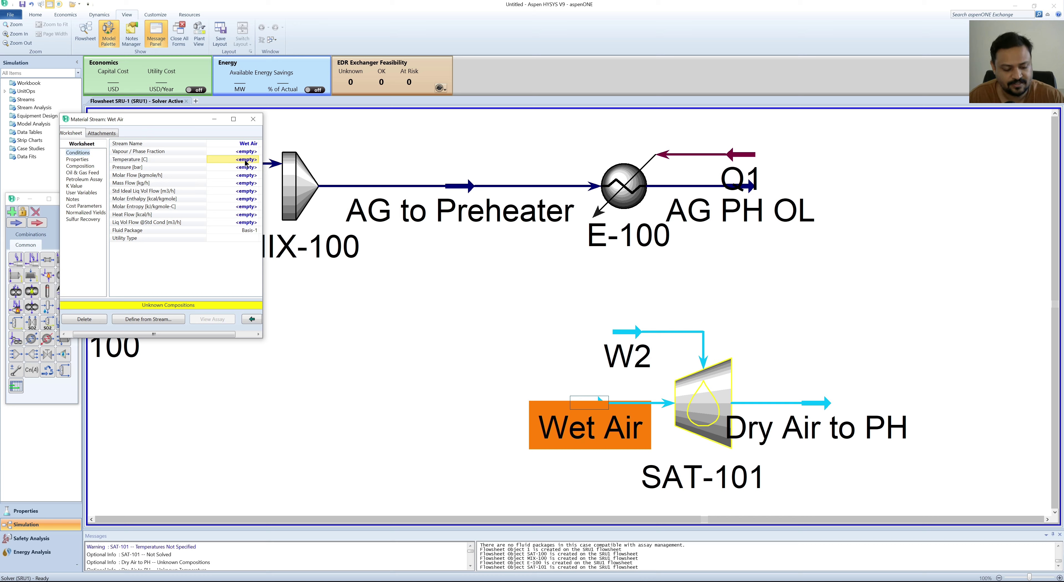
type("40")
key("Return")
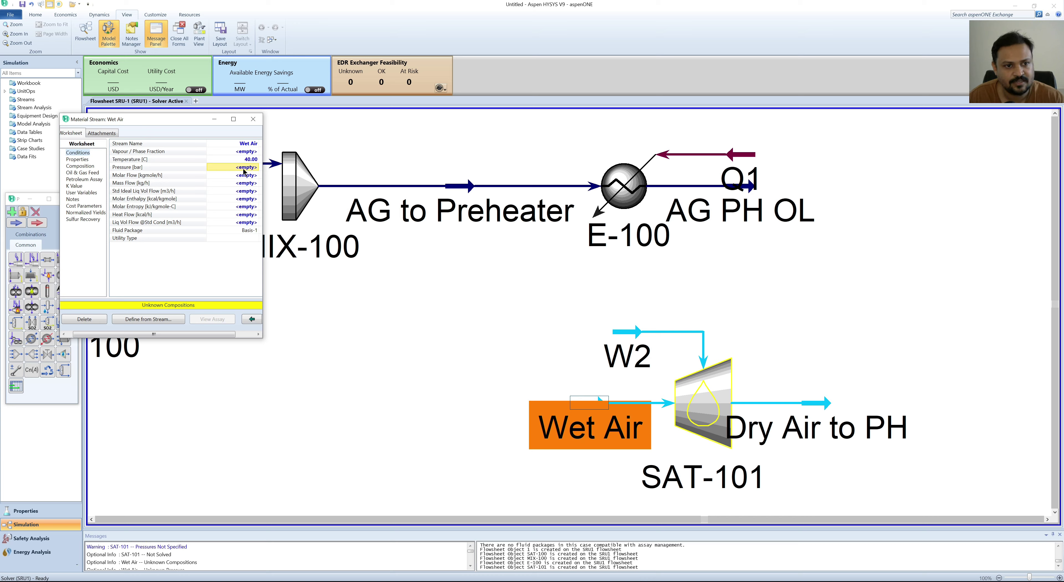
type("1")
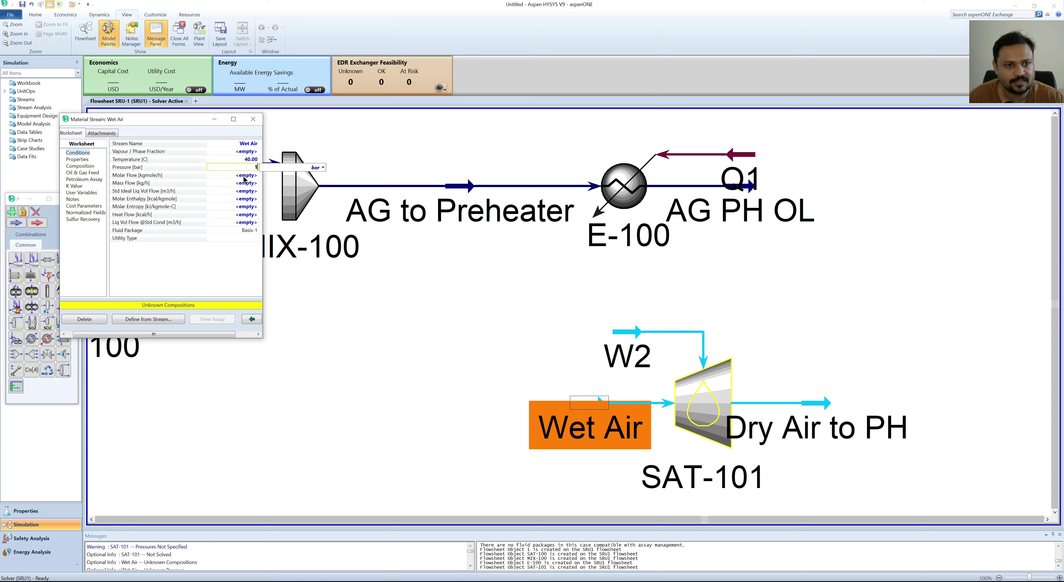
key("Return")
- Set the Wet Air stream's mass flow to 2500 kg/h
left_click(246, 185)
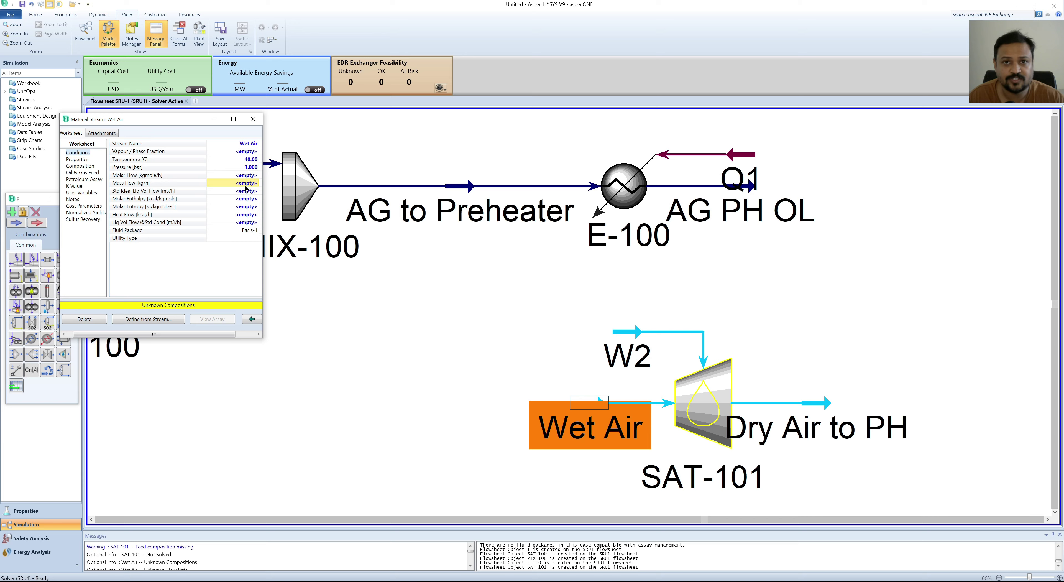
type("25")
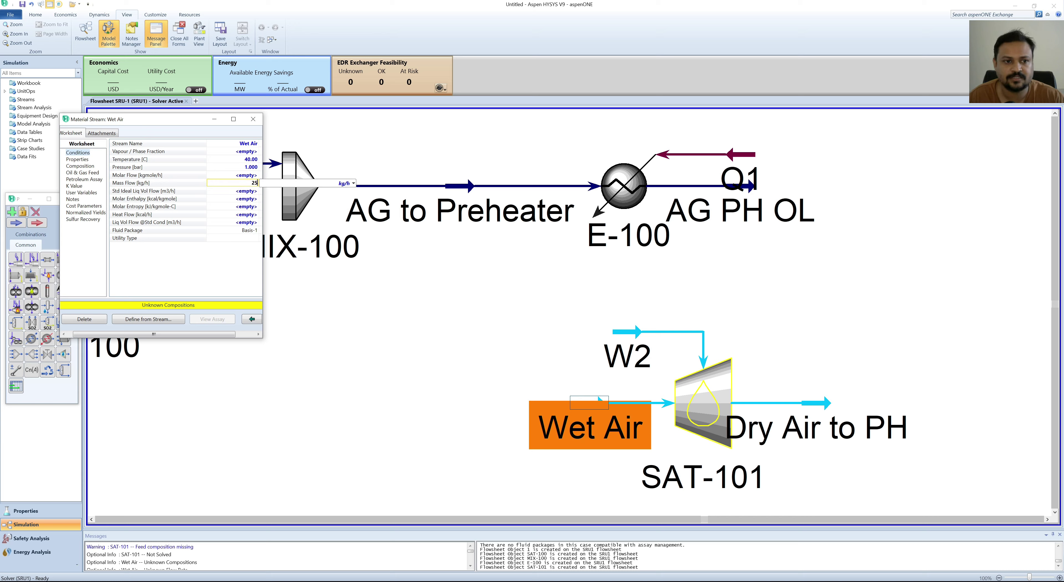
type("00")
left_click(245, 210)
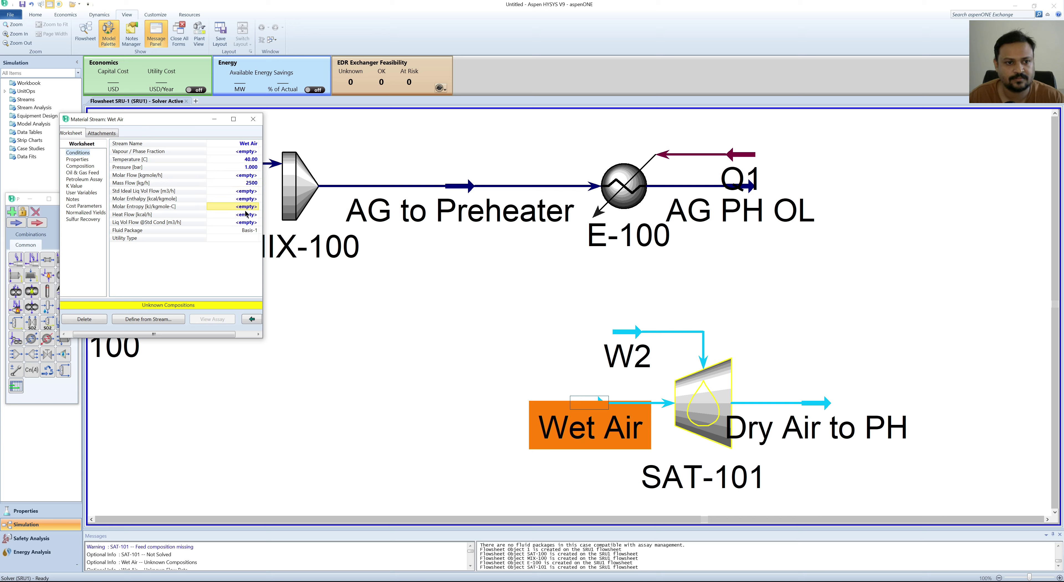
- Enter 21 for oxygen and 79 for nitrogen as mole fractions in the Wet Air stream's composition
scroll(244, 229, "right", 1)
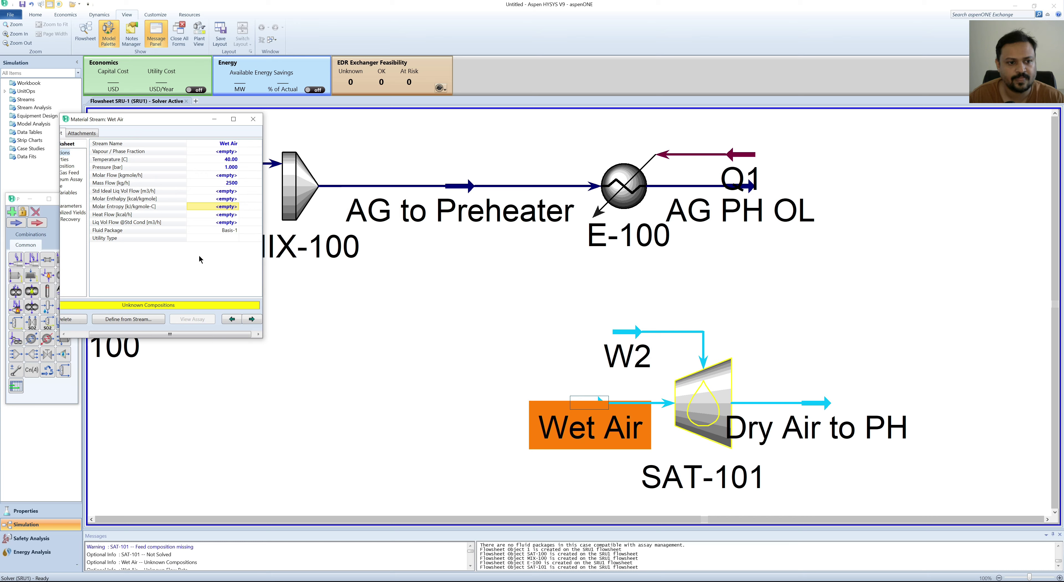
left_click_drag(122, 334, 99, 337)
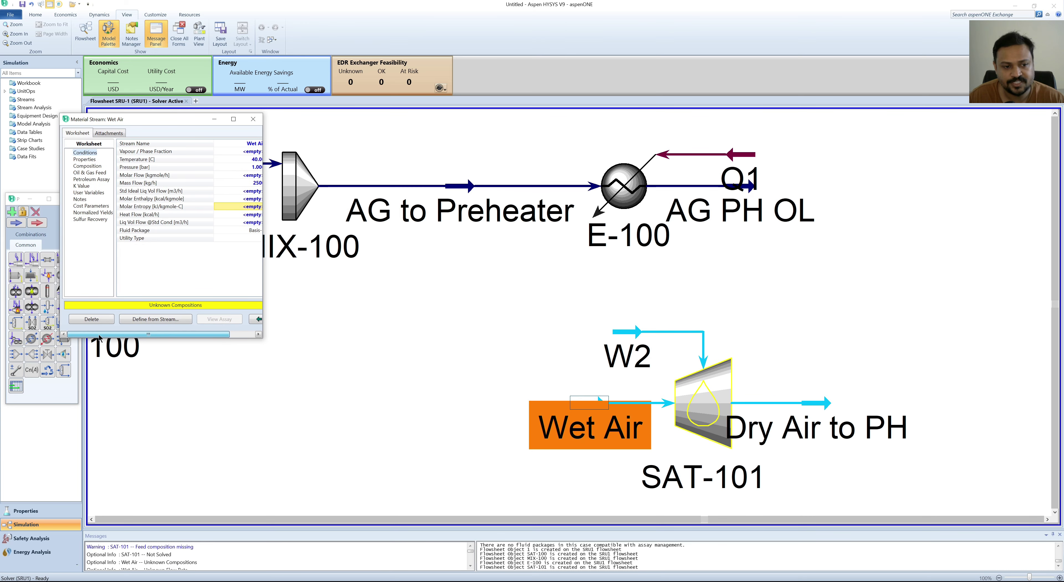
left_click(88, 167)
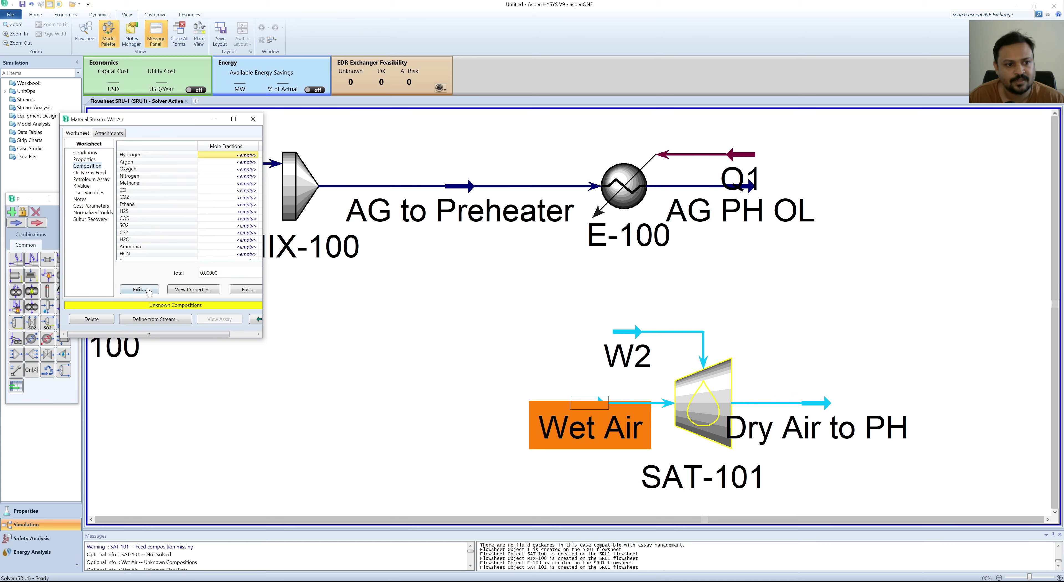
left_click(139, 290)
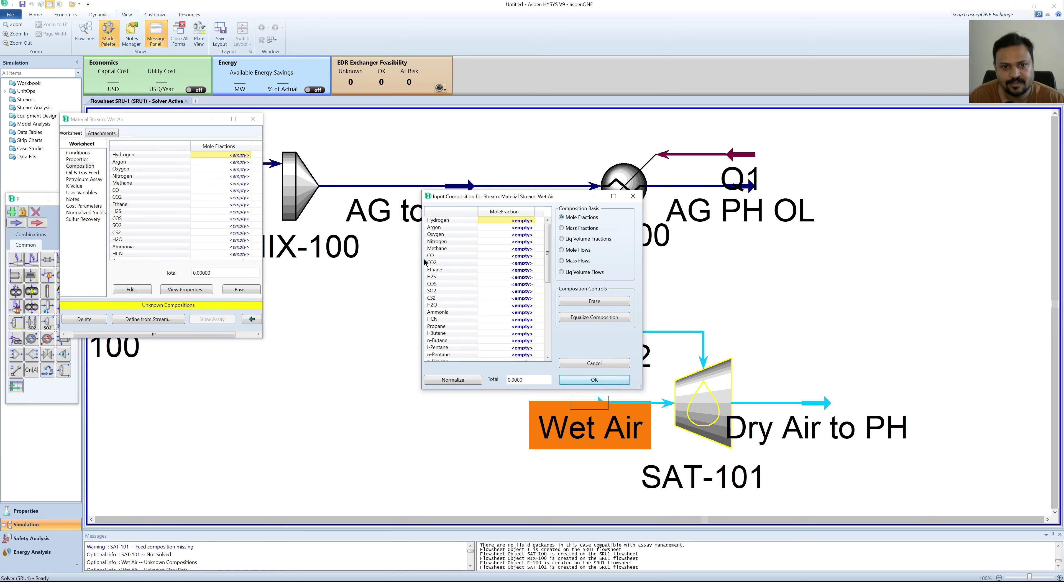
left_click(522, 234)
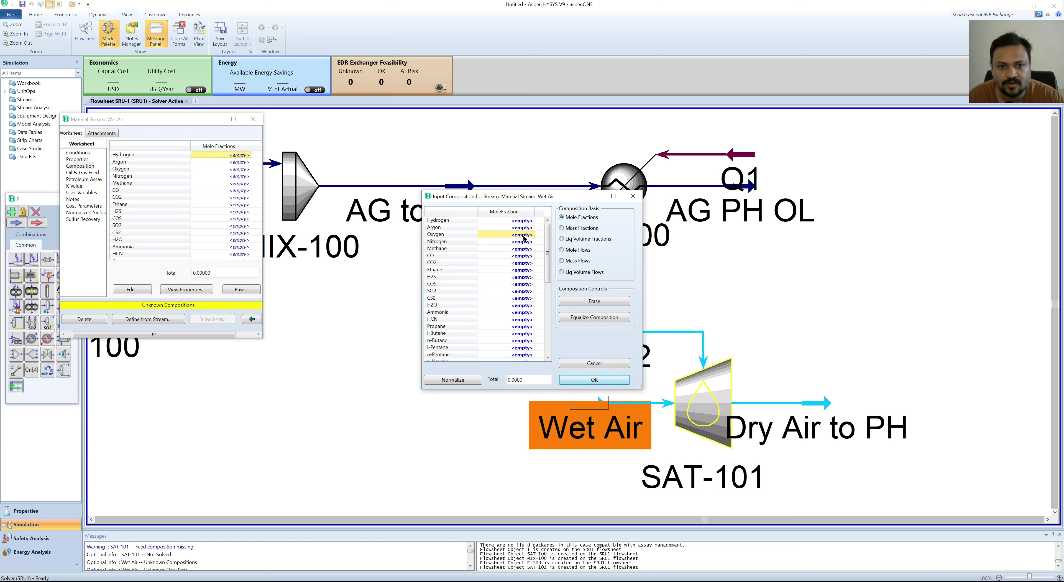
type("21")
key("Return")
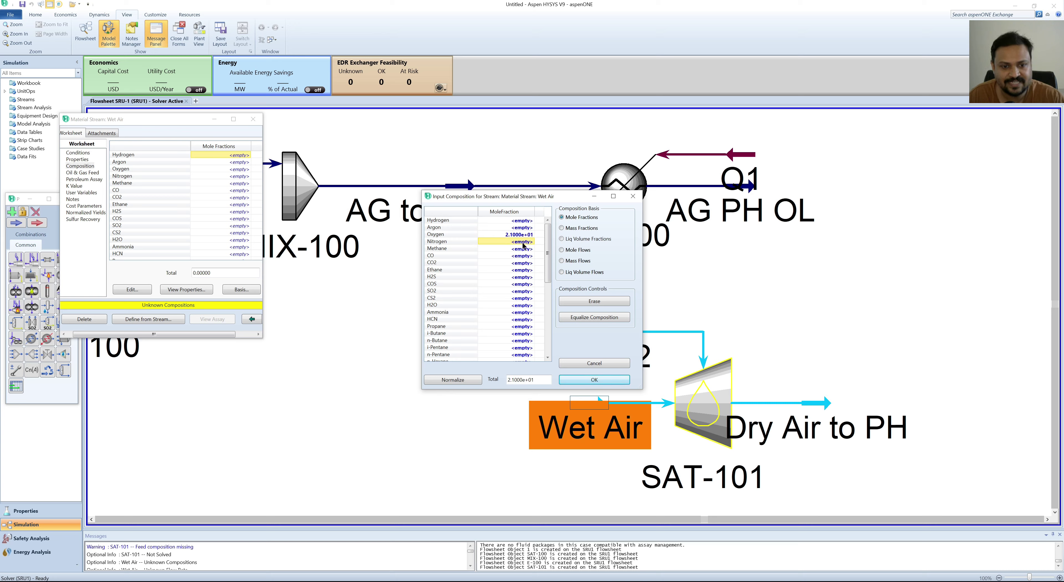
type("79")
left_click(529, 257)
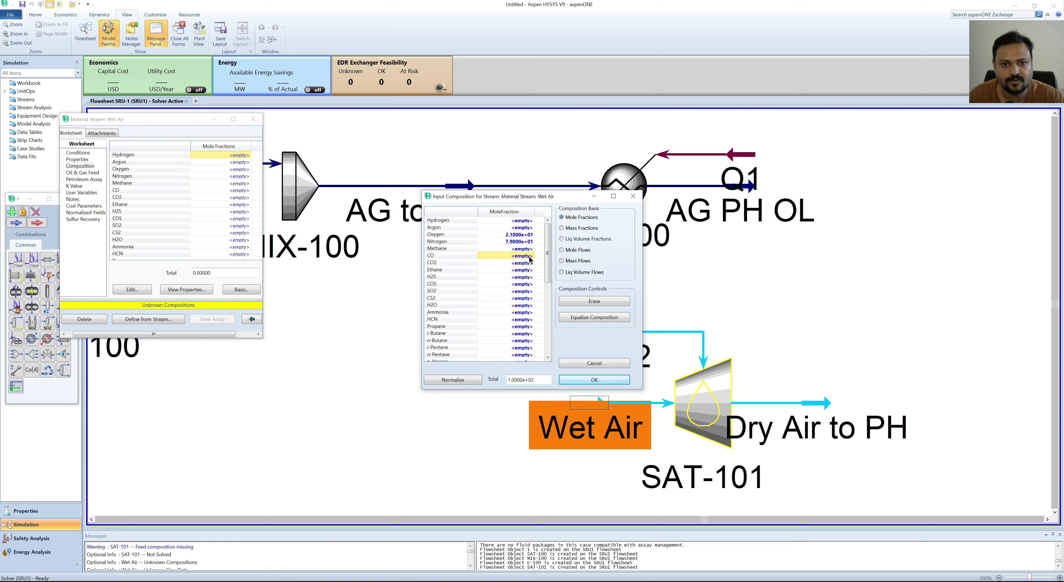
- Normalize and accept the Wet Air composition and close the stream's properties
left_click(478, 381)
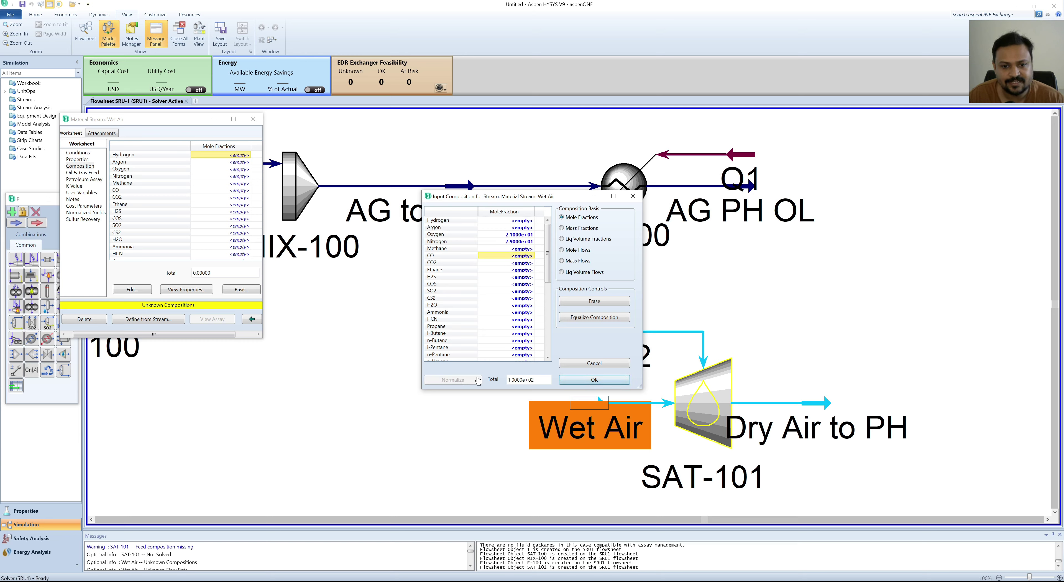
left_click(595, 382)
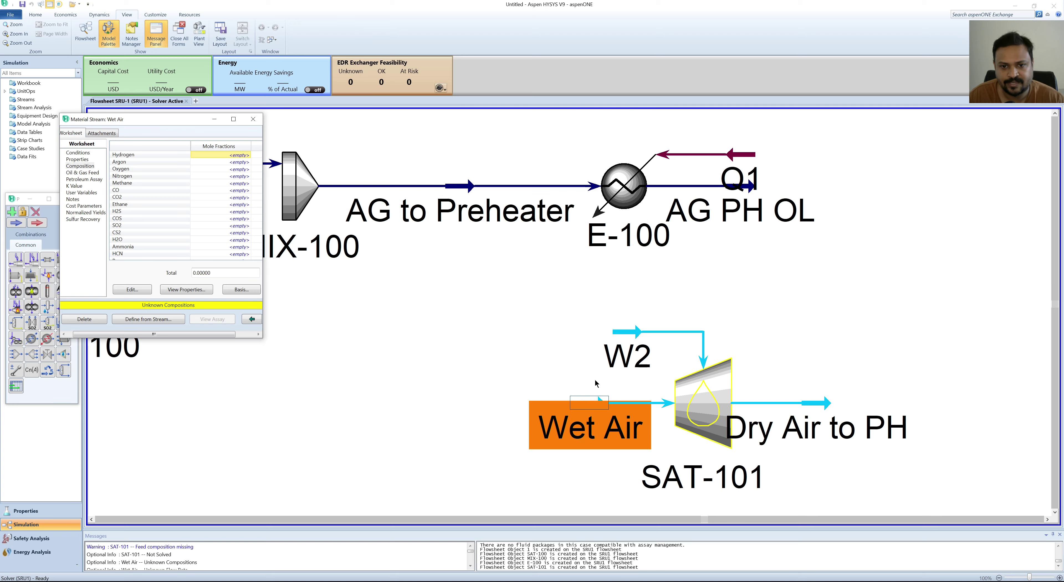
left_click(482, 369)
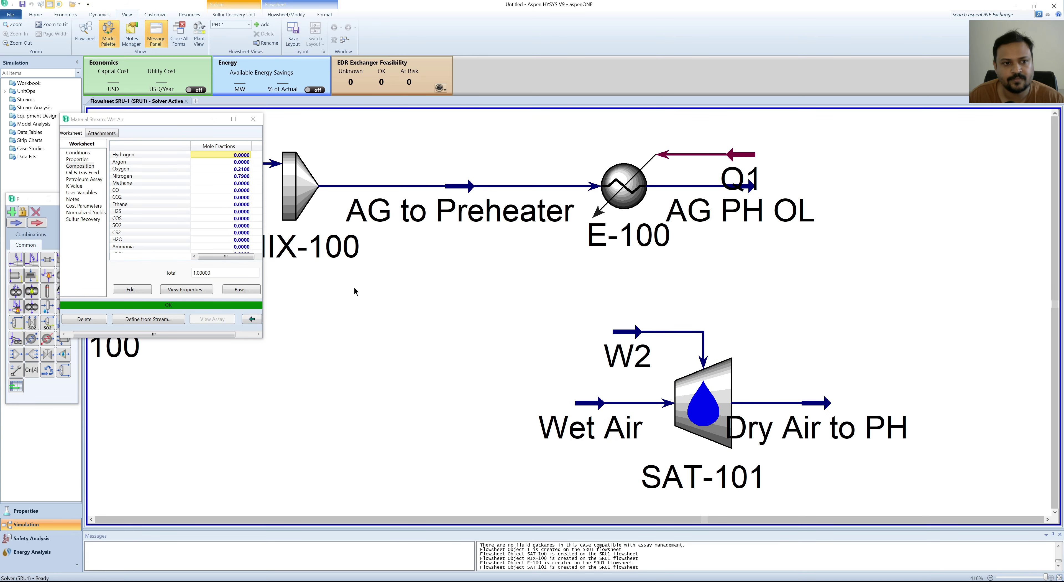
left_click(254, 119)
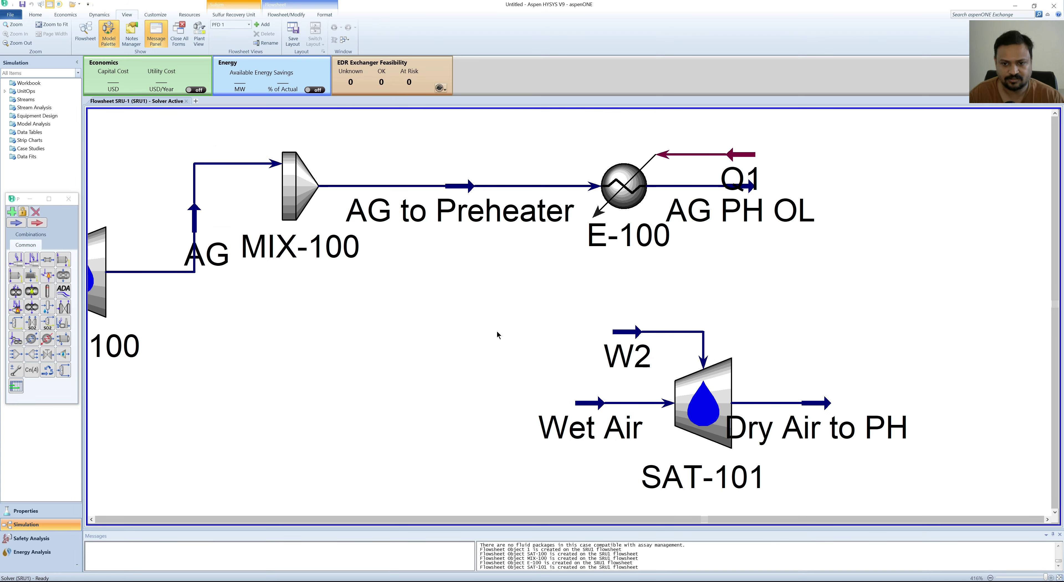
- Add a second heater with Dry Air to PH as inlet and Q2 as energy stream
mouse_move(570, 422)
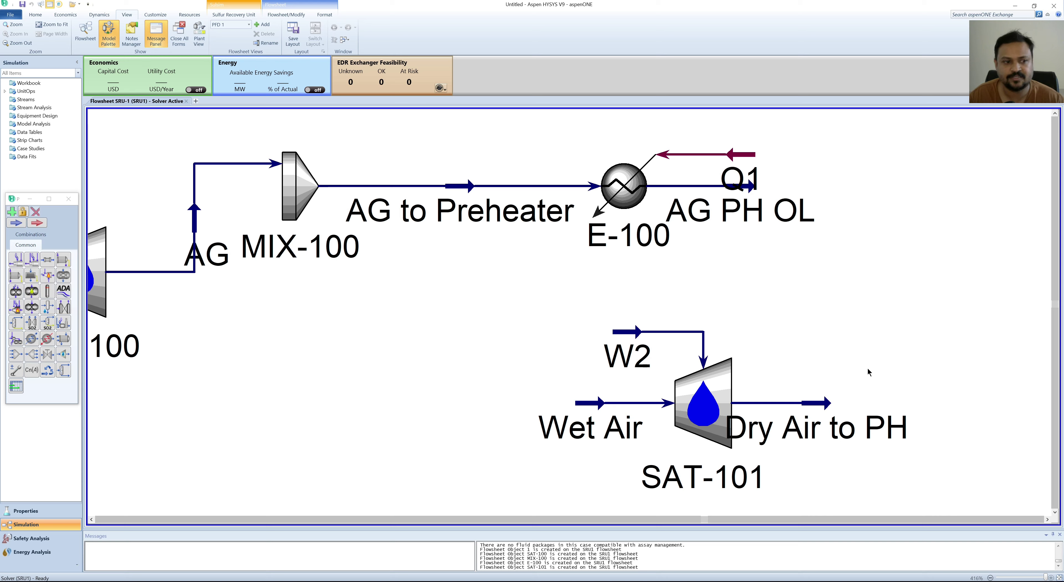
double_click(47, 339)
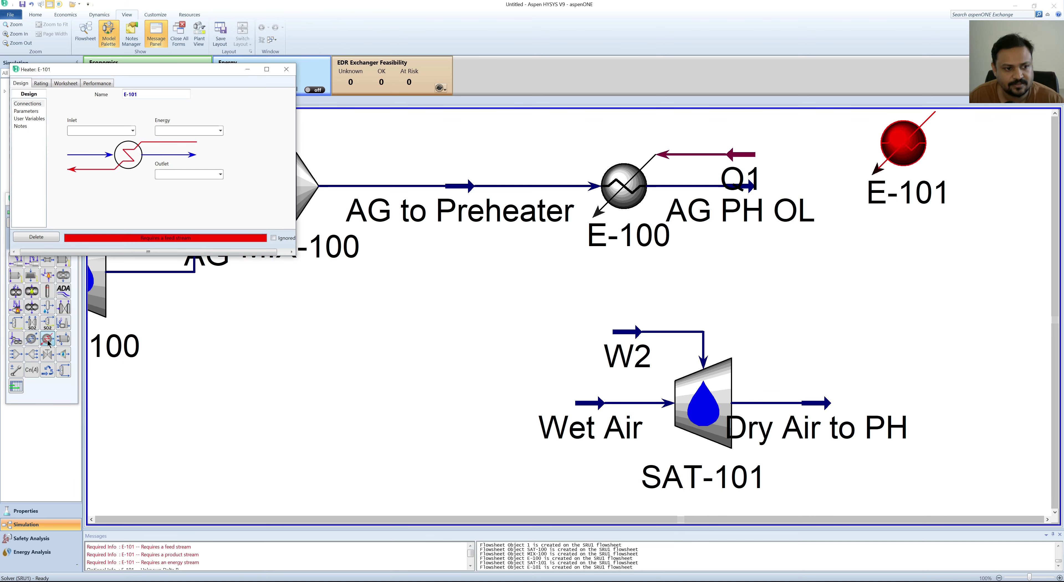
left_click(134, 131)
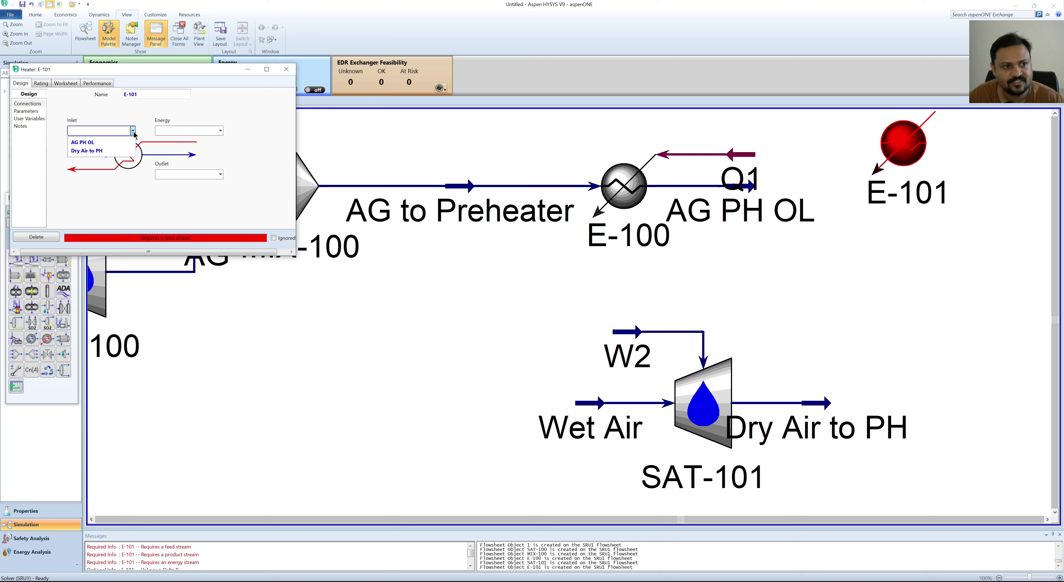
left_click(99, 151)
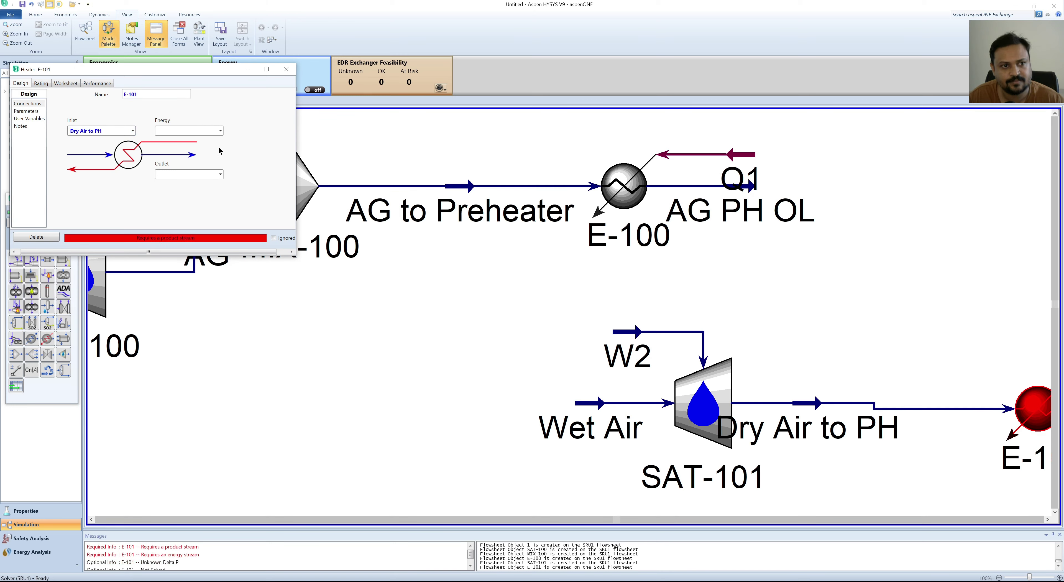
left_click(177, 131)
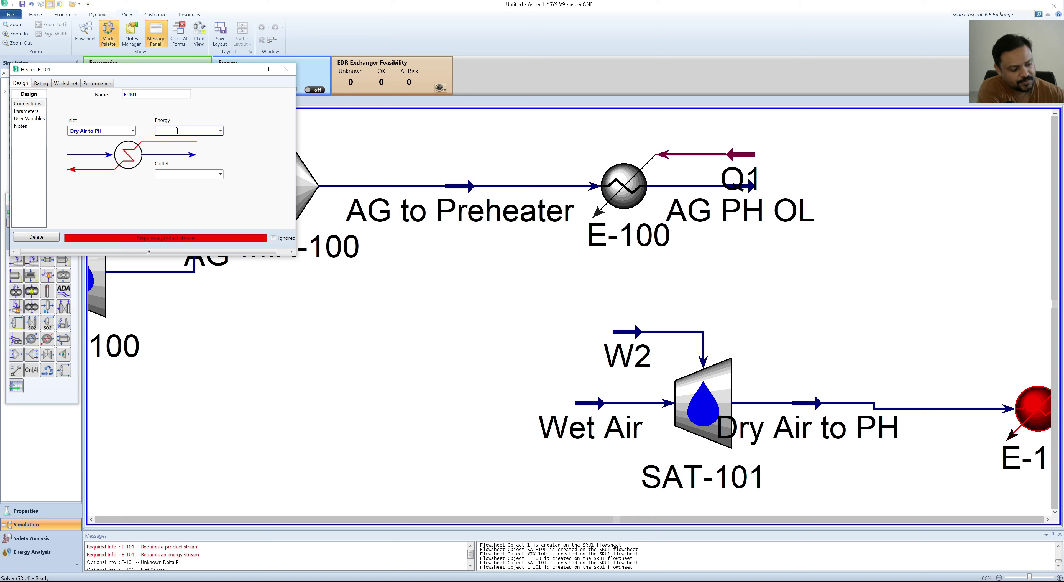
type("Q2")
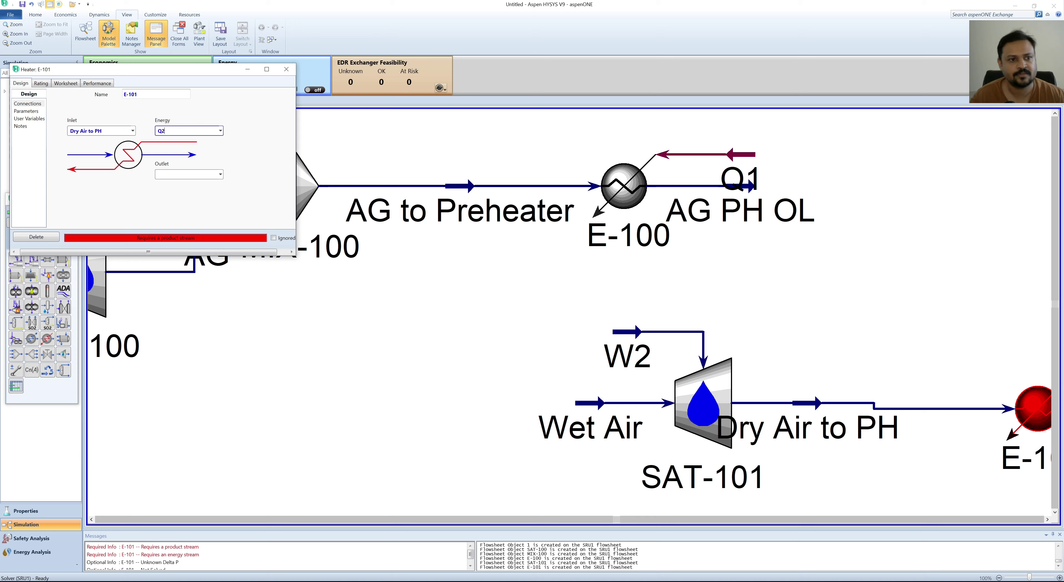
key("Return")
- Create the outlet stream Comb Air To RF for the air heater
left_click(175, 174)
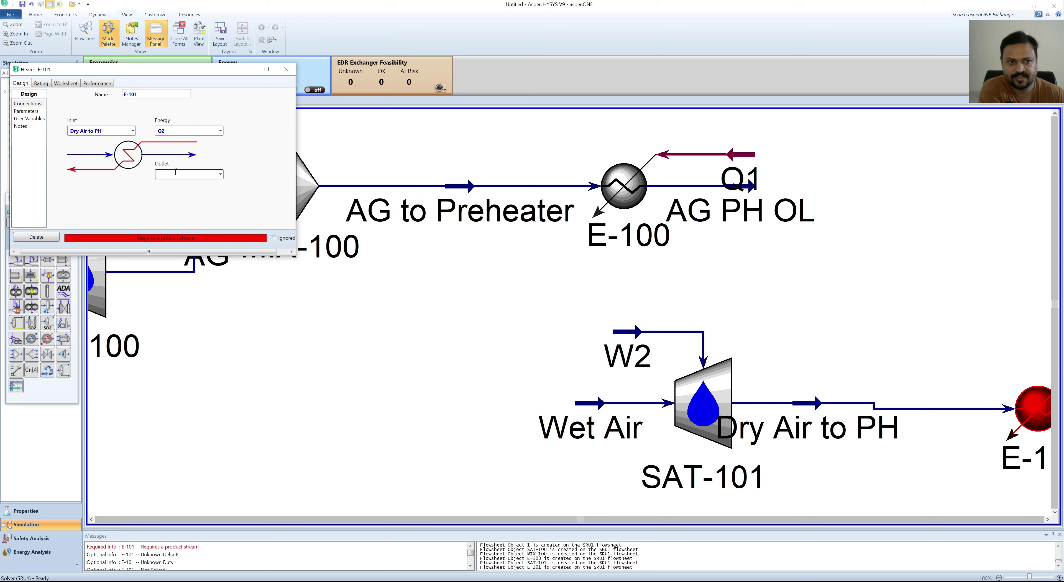
type("Com")
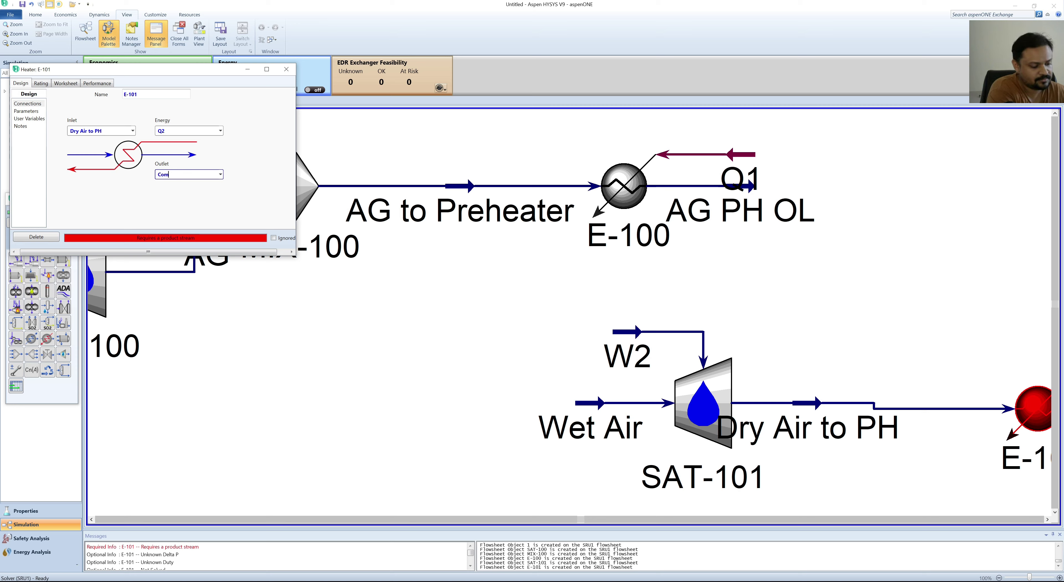
type("b Air T")
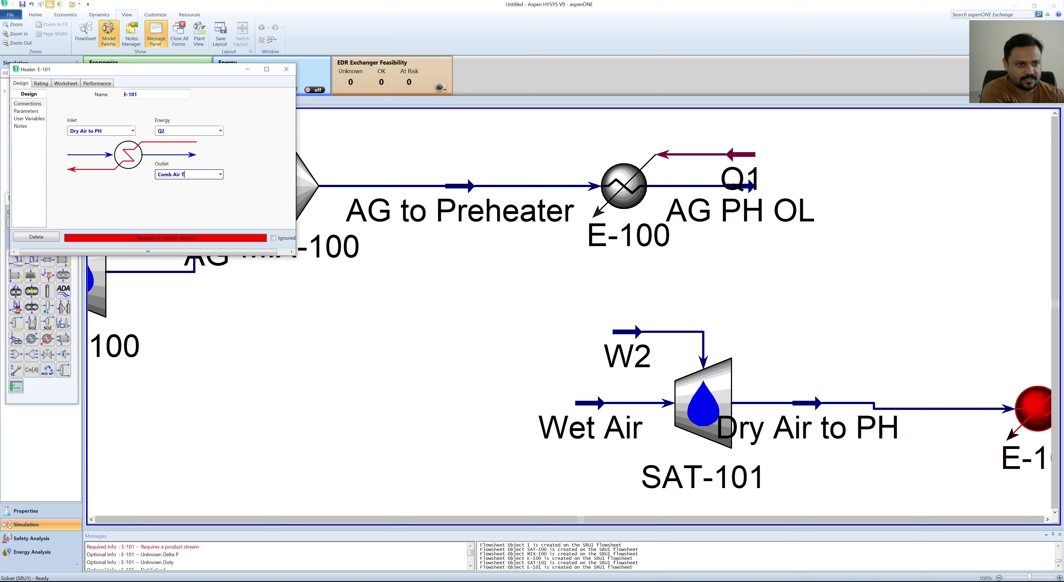
type("o ")
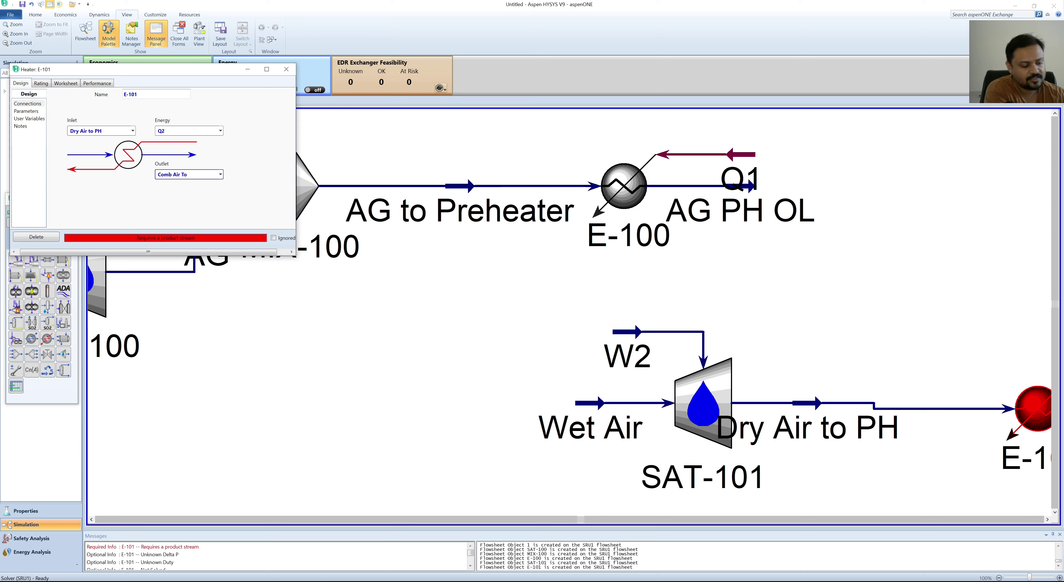
type("RF")
key("Return")
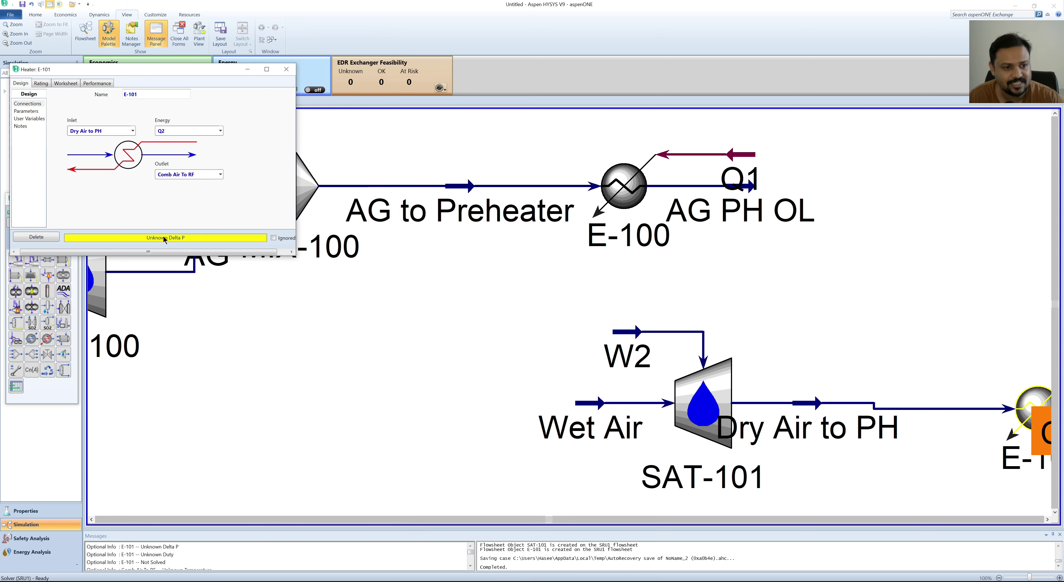
- Set the air heater's pressure drop to 0.01 bar
left_click(26, 112)
left_click(92, 107)
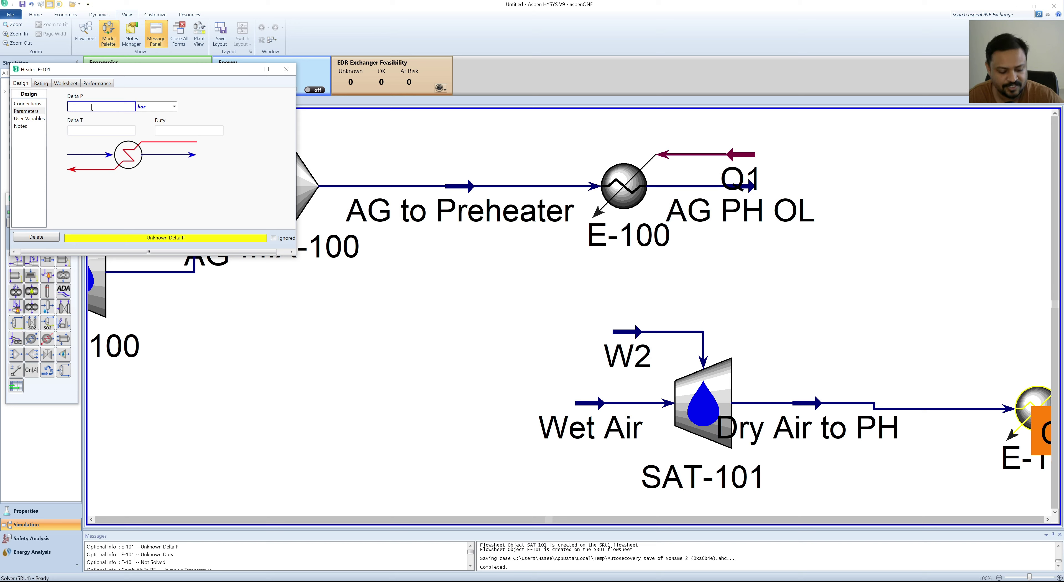
type("0.01")
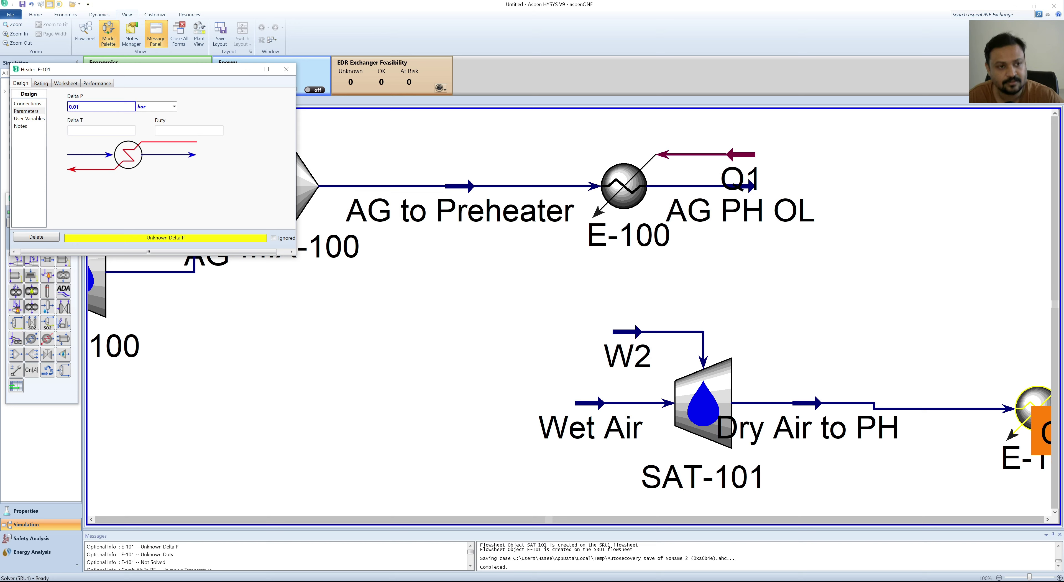
key("Return")
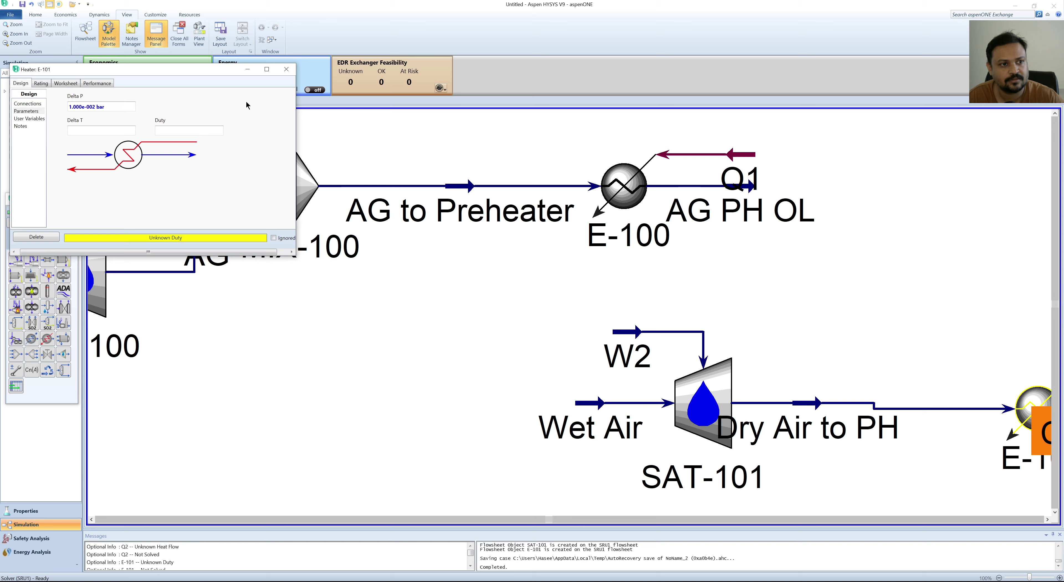
- Set the temperature of the outlet stream Comb Air To RF to 350 °C and close the heater's properties
left_click(67, 85)
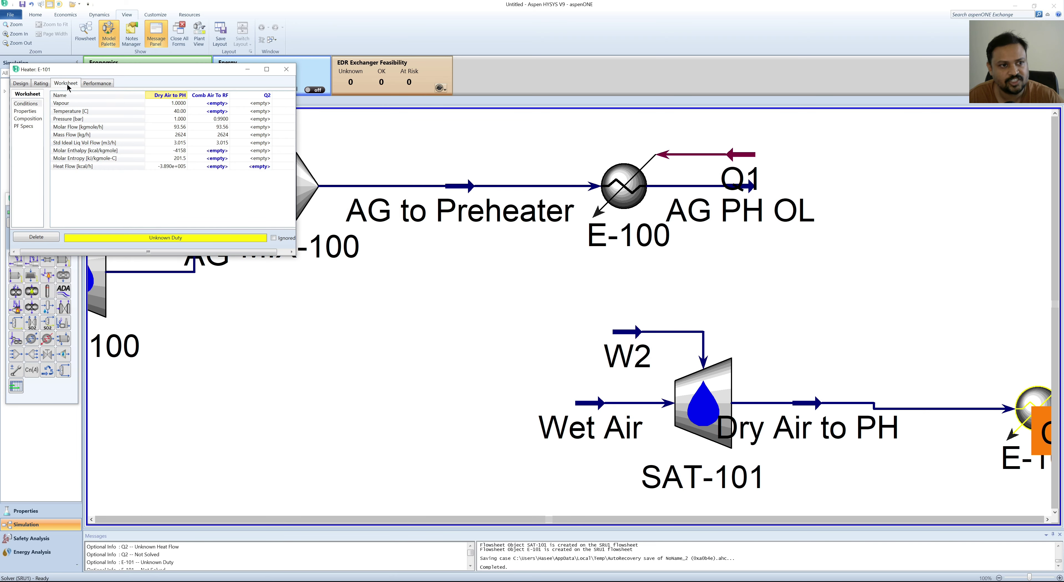
left_click(218, 112)
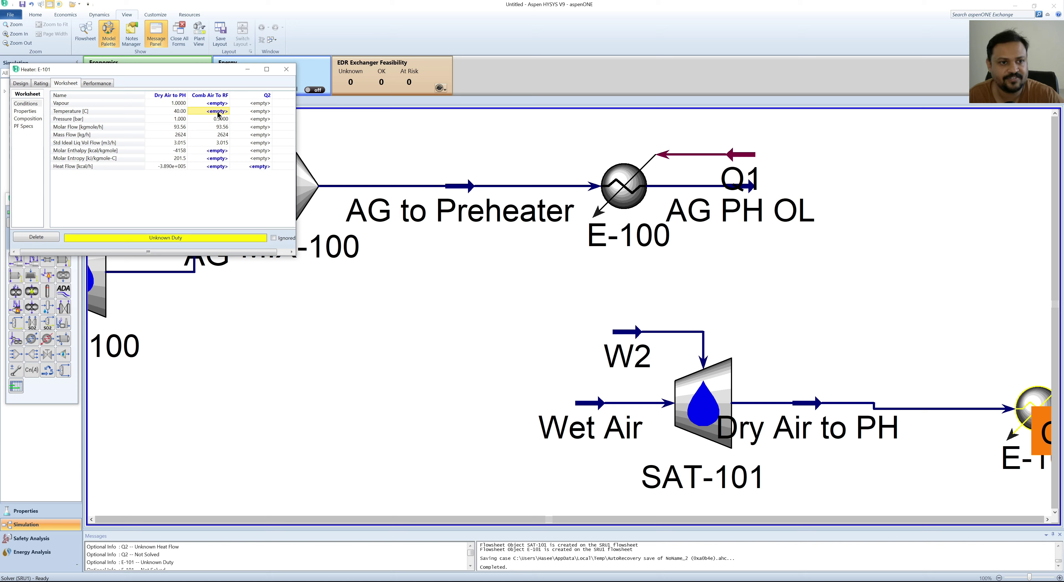
type("350")
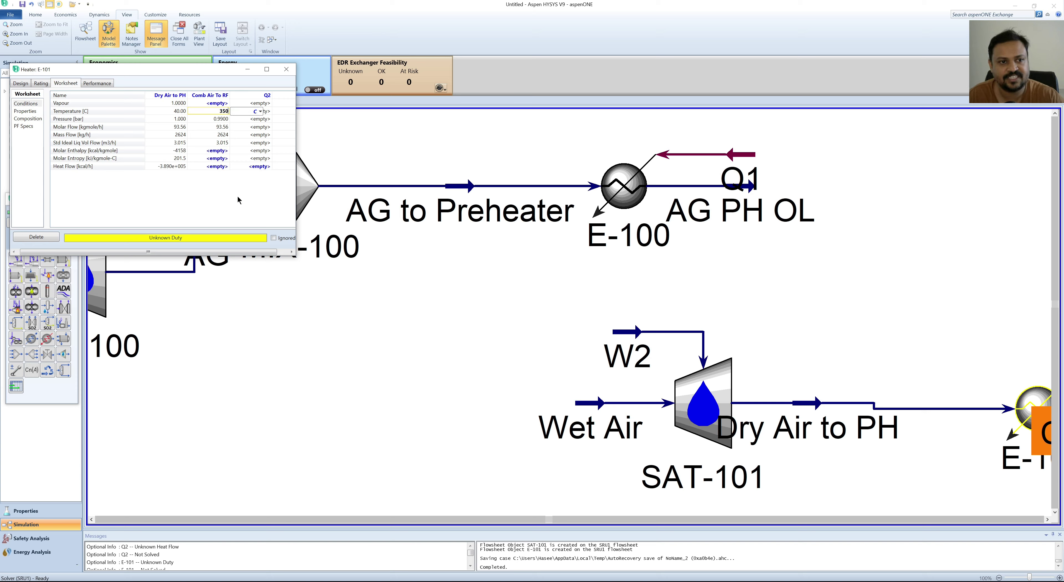
key("Return")
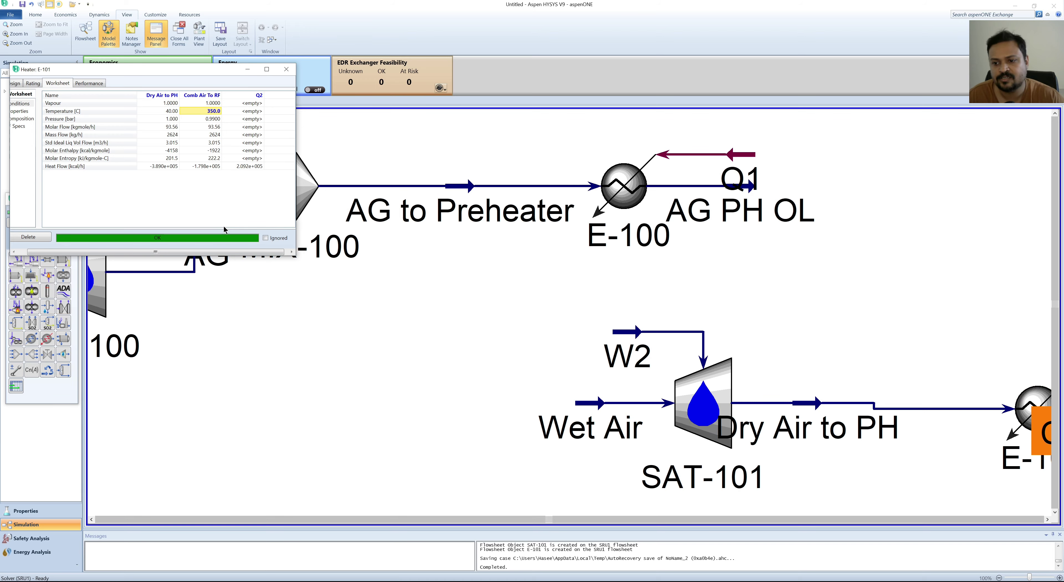
left_click(286, 69)
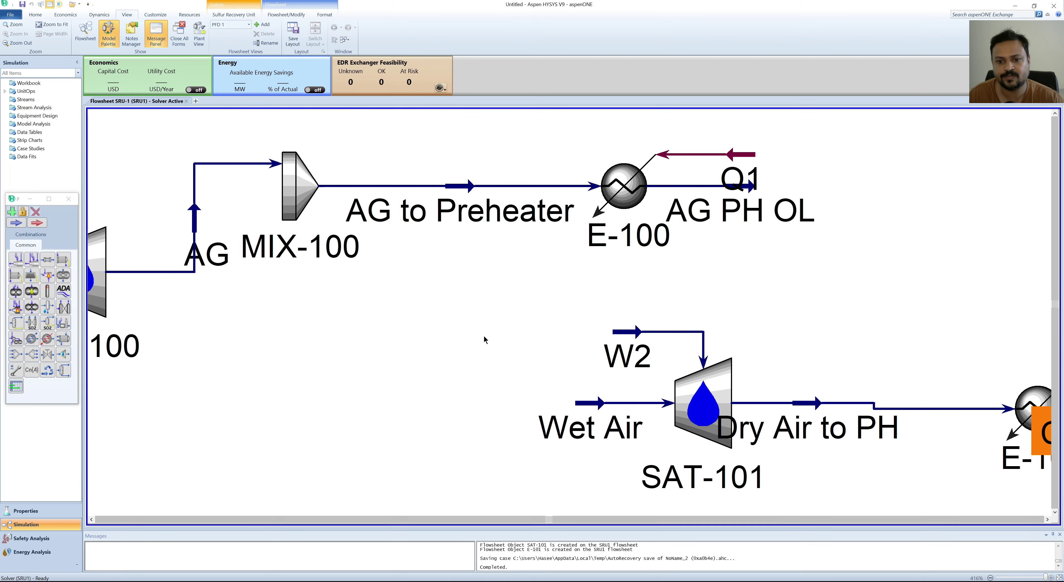
- Move the air saturator SAT-101 closer to heater E-101 and align it with the heater's inlet
scroll(430, 425, "right", 10)
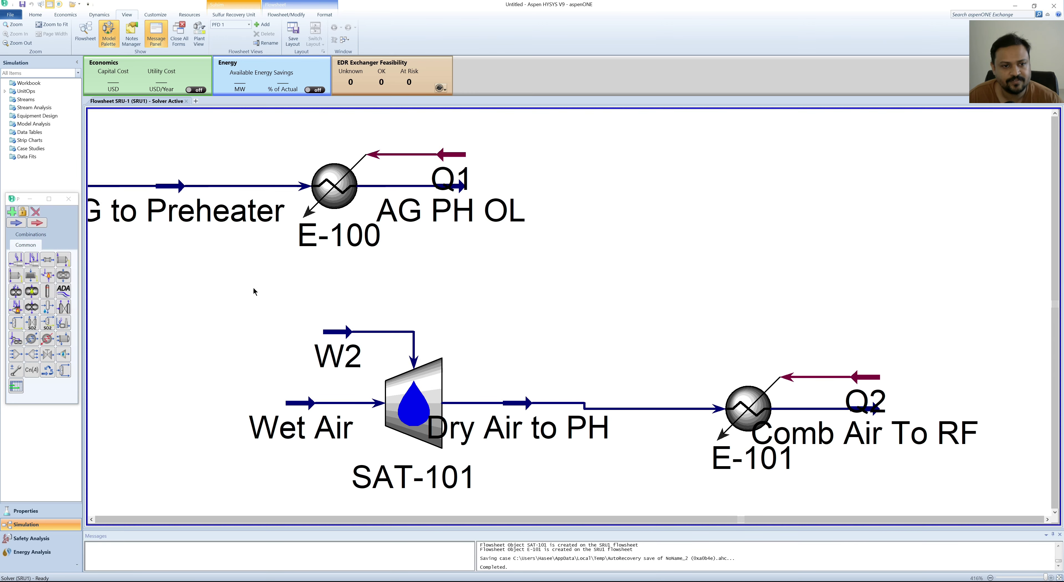
left_click_drag(224, 281, 989, 505)
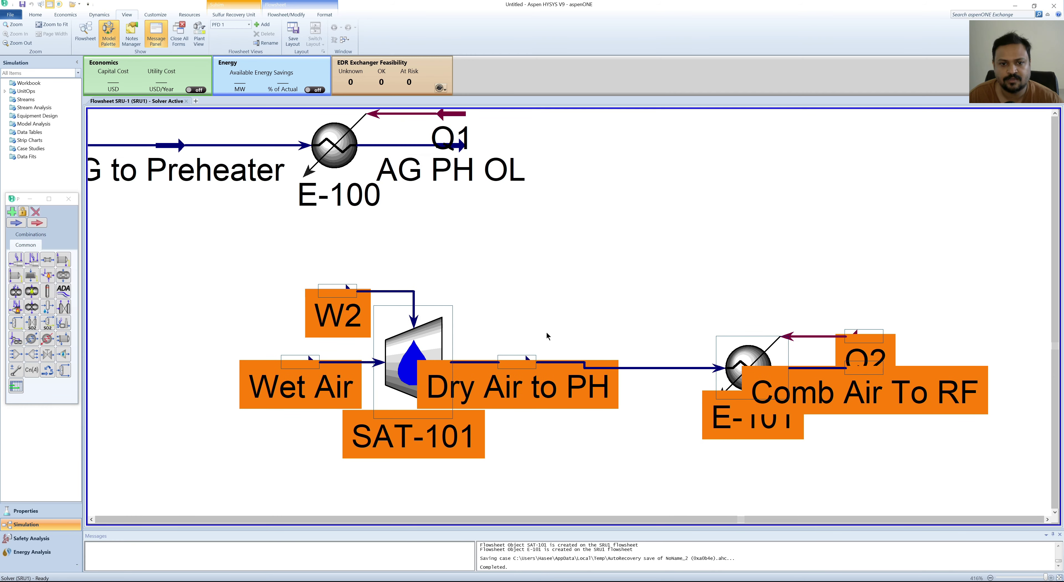
left_click(532, 327)
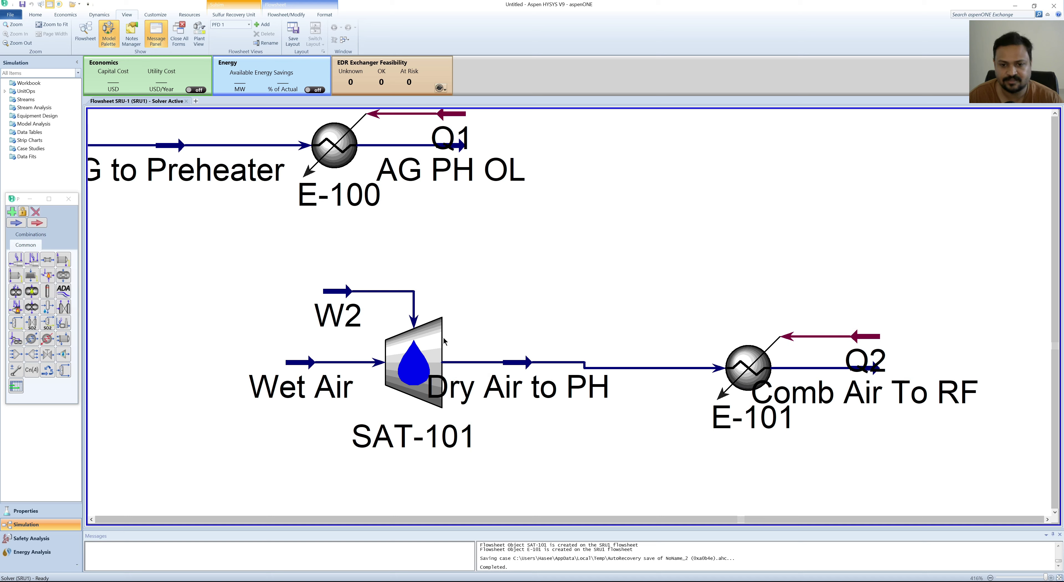
left_click(419, 373)
left_click_drag(479, 374, 589, 380)
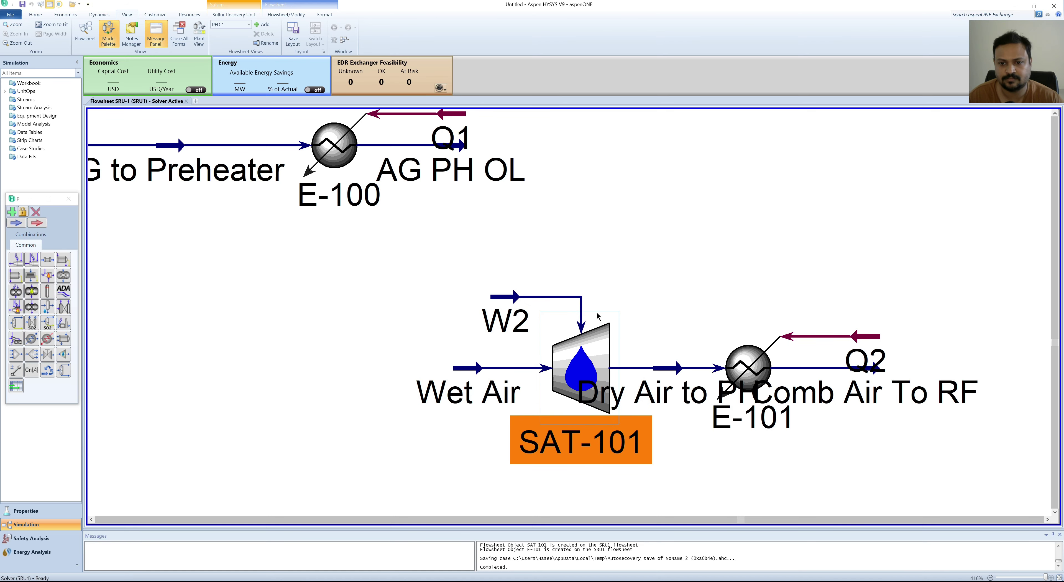
- Move the whole air feed section, with its saturator, heater and streams, above the acid gas preheater line
left_click_drag(392, 270, 955, 496)
left_click_drag(728, 428, 688, 170)
scroll(686, 174, "up", 3)
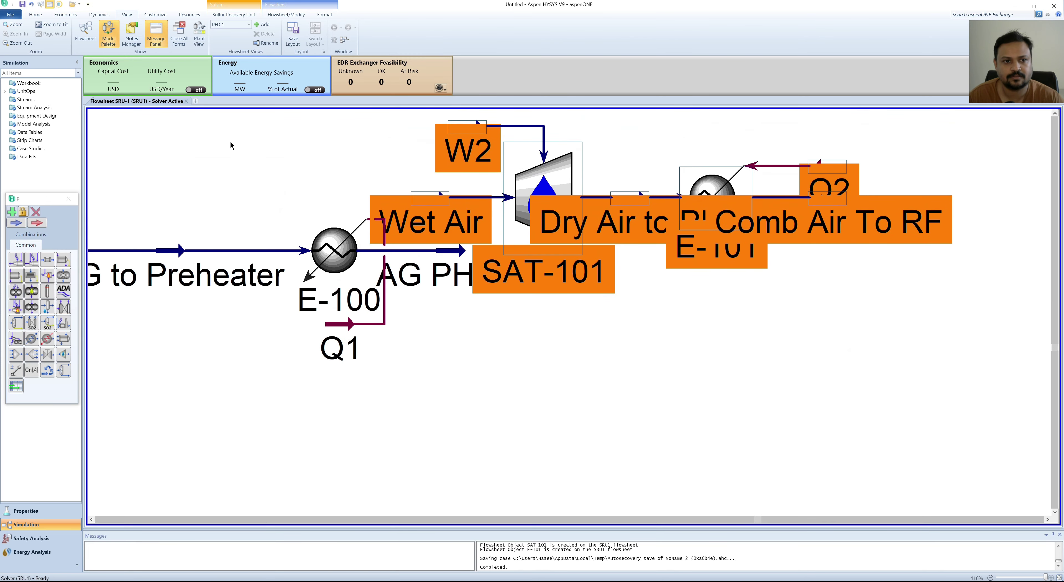
- Move the air saturator SAT-101 away from heater E-101 to the open area above the acid gas preheater line
left_click(509, 358)
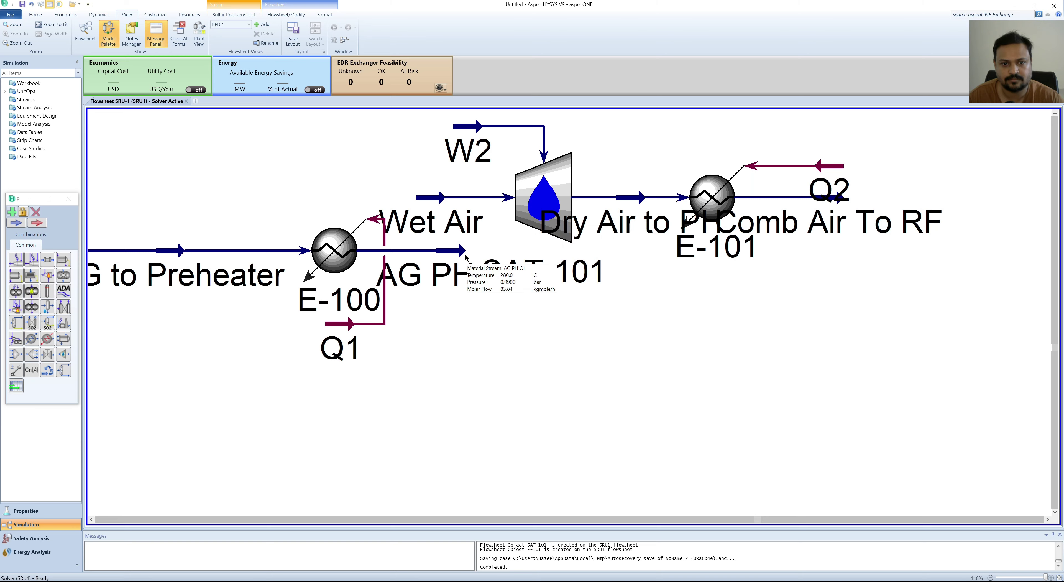
left_click(458, 252)
left_click(515, 446)
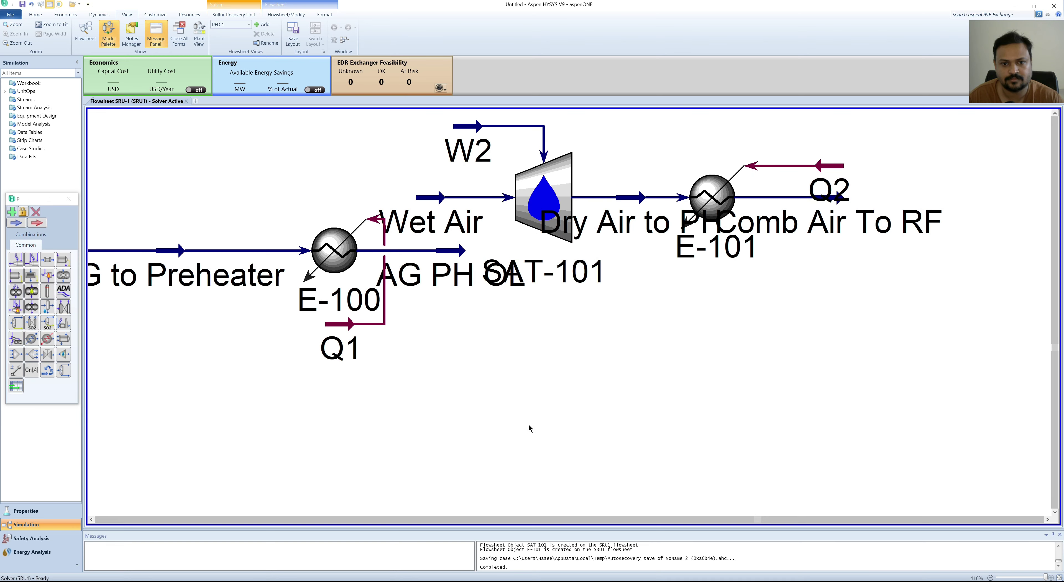
left_click(575, 276)
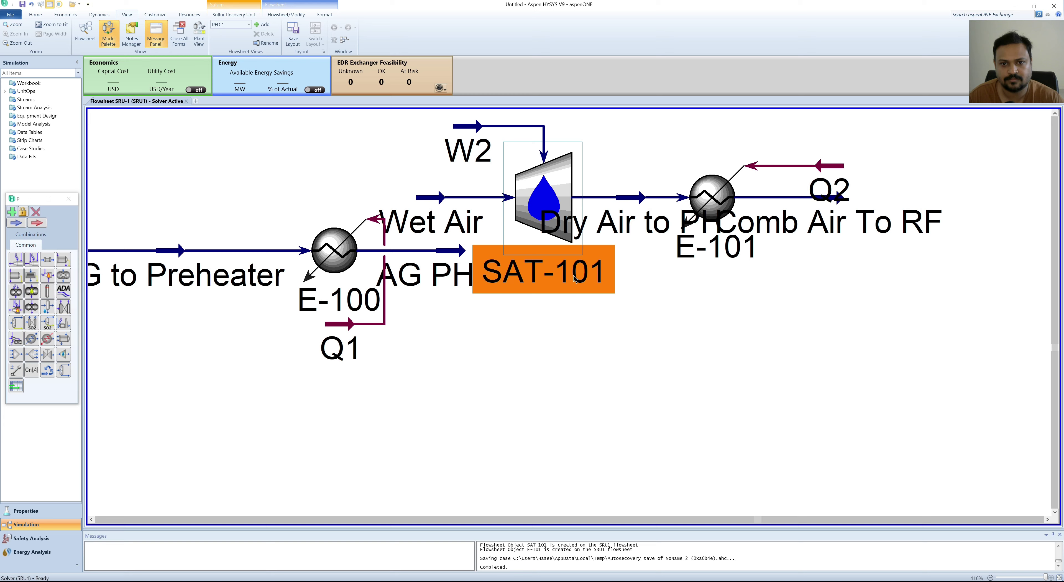
left_click_drag(534, 269, 324, 223)
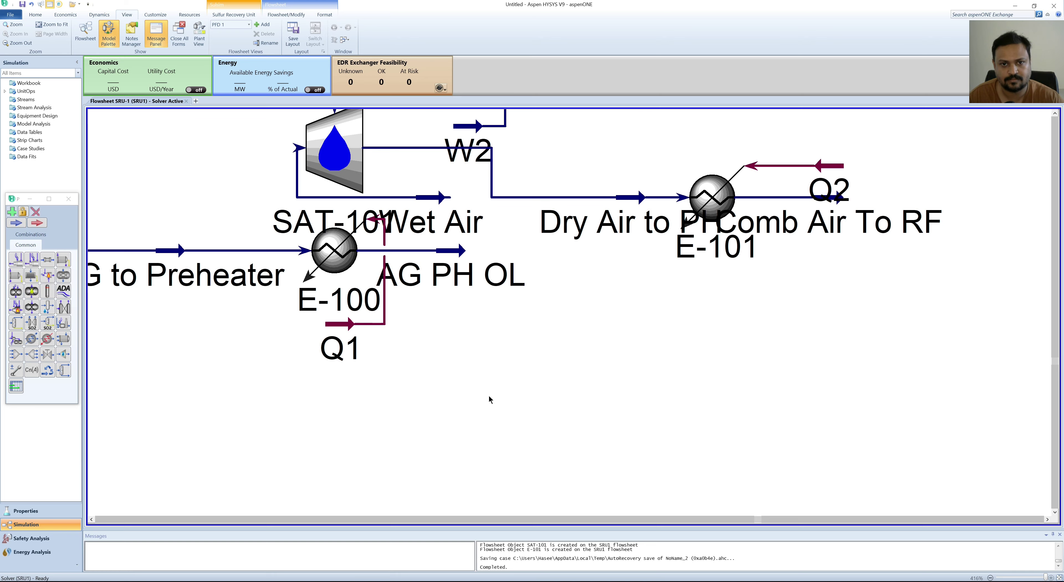
scroll(489, 395, "up", 4)
left_click_drag(335, 314, 217, 236)
- Raise heater E-101 above the acid gas line and align stream Dry Air to PH and saturator SAT-101 with its inlet
left_click(719, 354)
left_click_drag(719, 355, 715, 262)
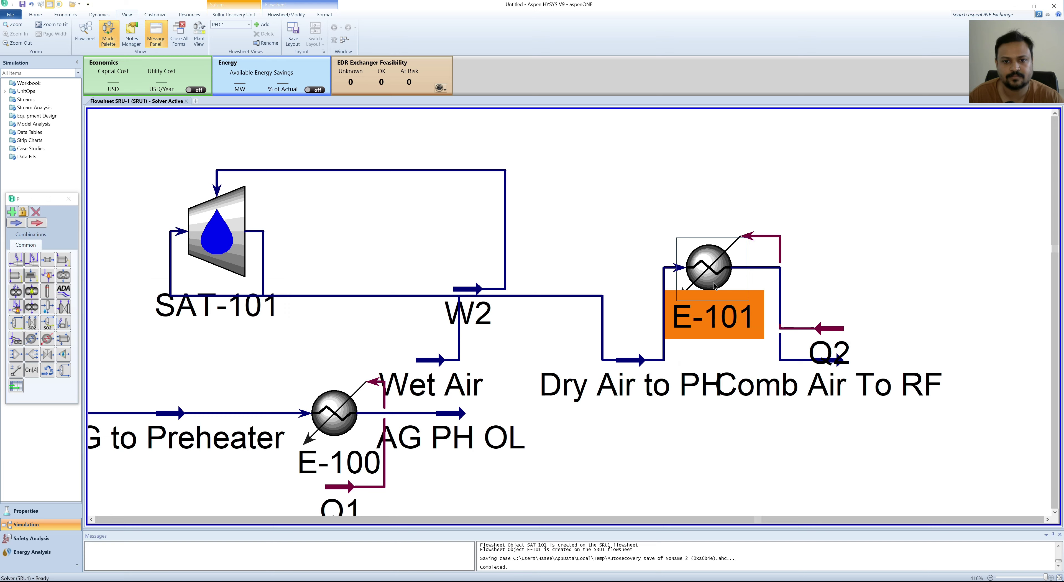
left_click_drag(639, 360, 632, 331)
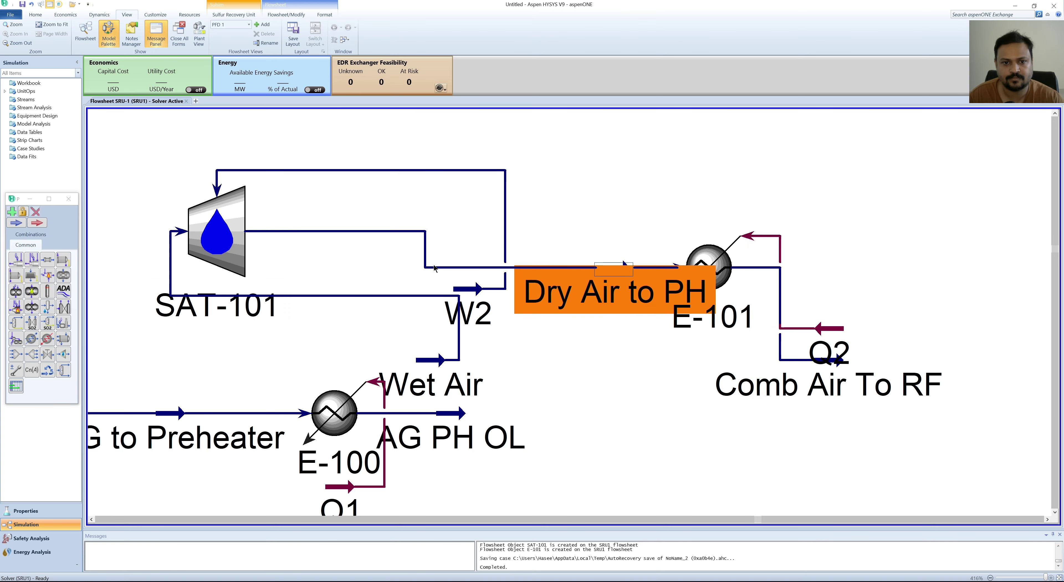
left_click_drag(213, 232, 333, 269)
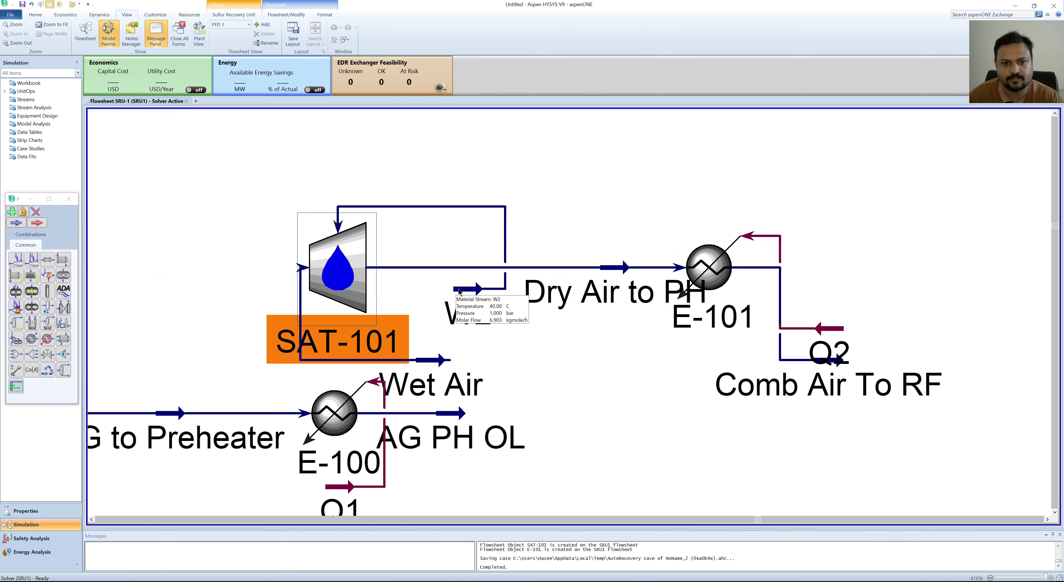
- Place water stream W2 above saturator SAT-101 and stream Wet Air in line with the saturator's inlet
left_click_drag(458, 293, 360, 172)
left_click_drag(433, 363, 214, 270)
left_click(209, 236)
left_click_drag(366, 175, 304, 154)
left_click(244, 209)
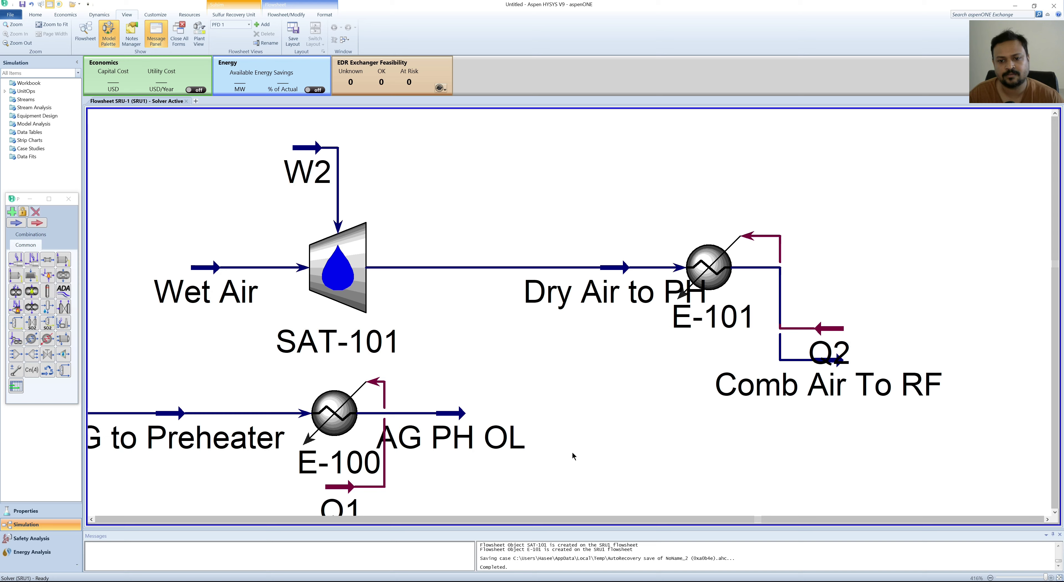
- Align stream Comb Air To RF with the outlet of heater E-101 and place energy stream Q2 above that outlet
left_click_drag(839, 366, 859, 279)
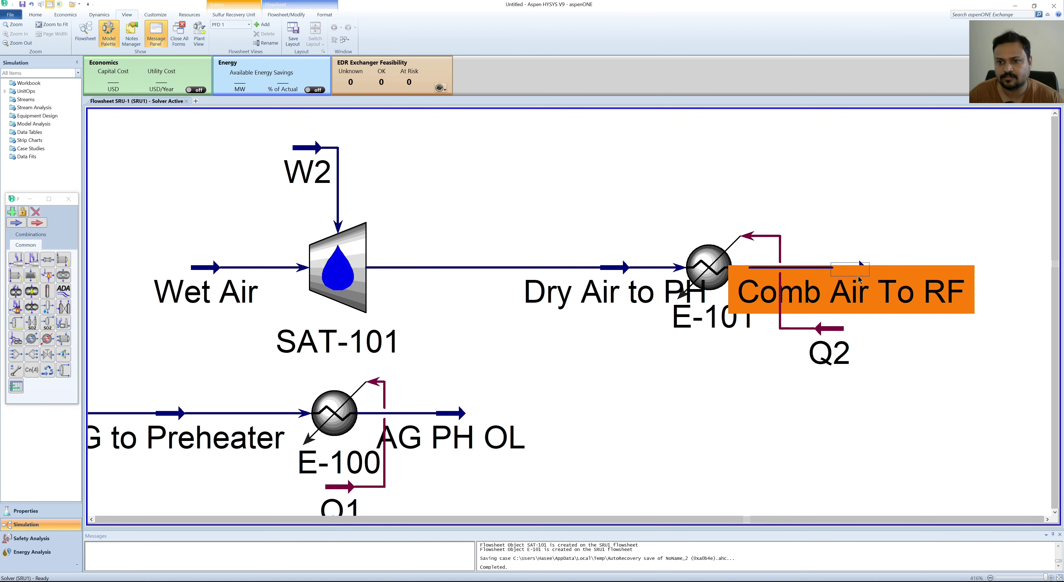
left_click_drag(832, 340, 810, 204)
left_click(632, 212)
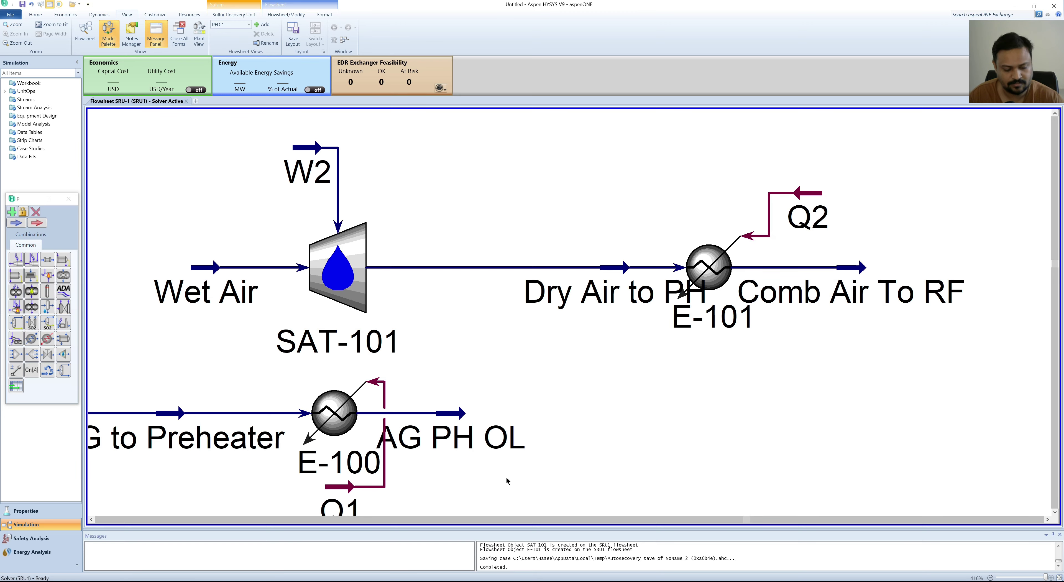
- Move energy stream Q1 slightly farther below the acid gas preheater E-100
scroll(507, 478, "down", 3)
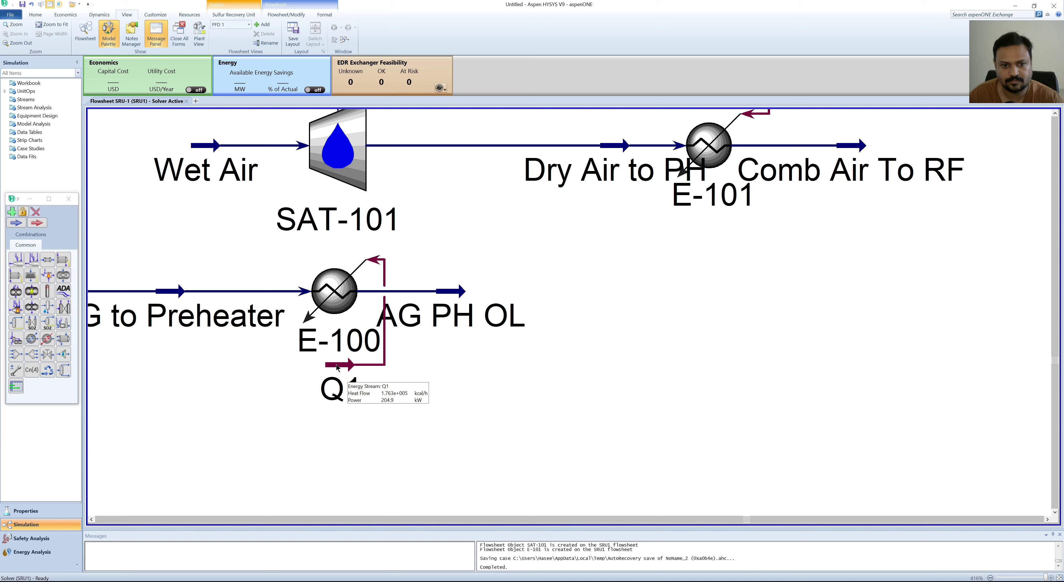
left_click_drag(335, 366, 365, 388)
left_click(403, 442)
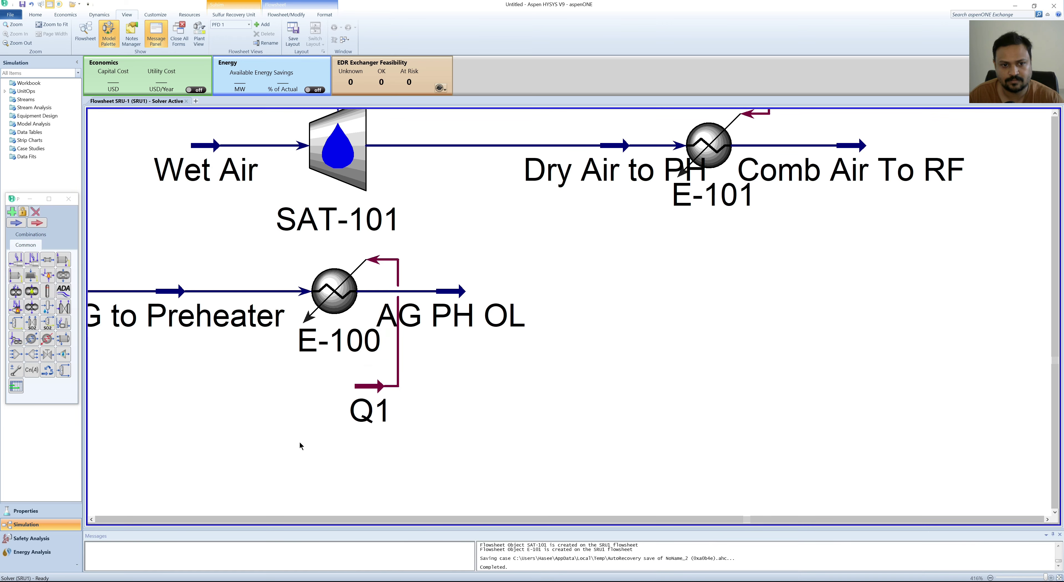
scroll(665, 412, "up", 2)
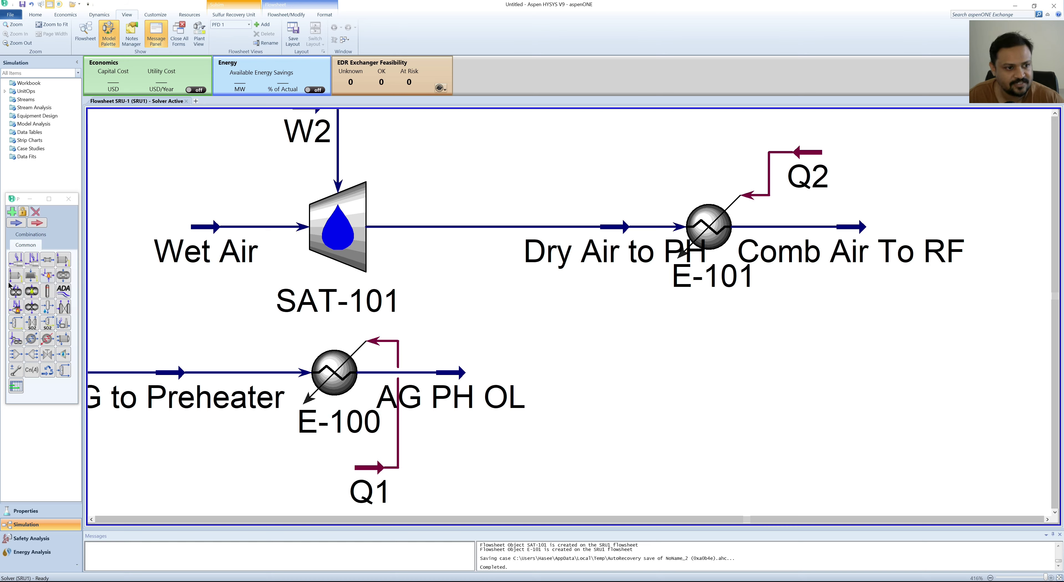
- Add a single-chamber reaction furnace with AG PH OL as inlet gas and Comb Air To RF as air stream
double_click(16, 260)
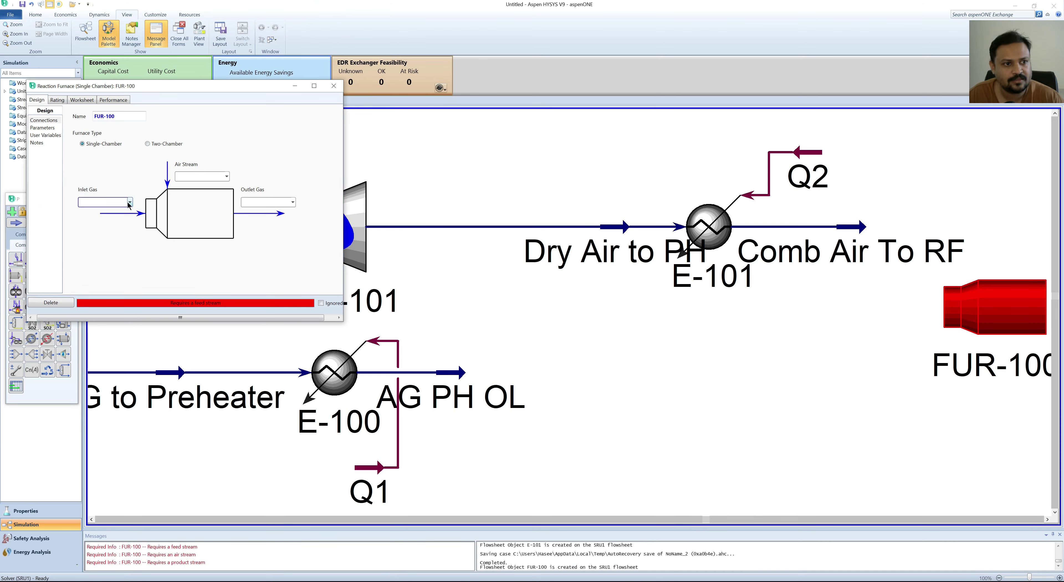
left_click(129, 204)
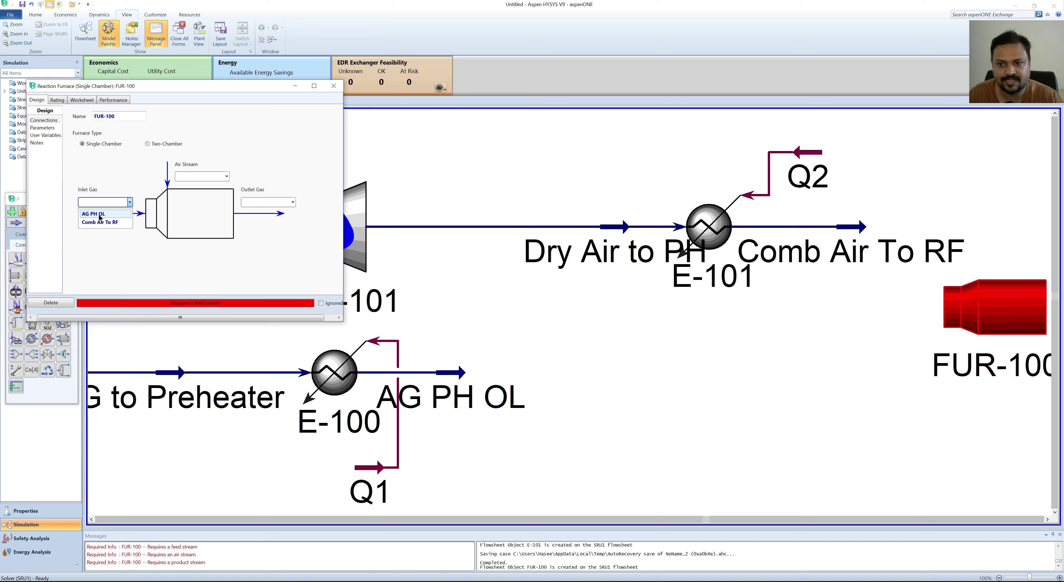
left_click(99, 216)
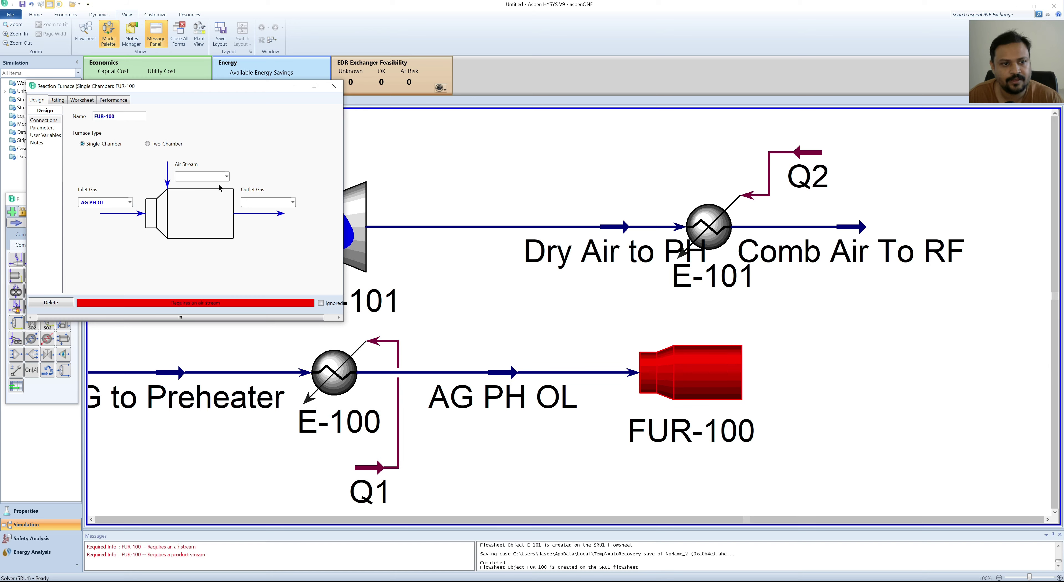
left_click(227, 176)
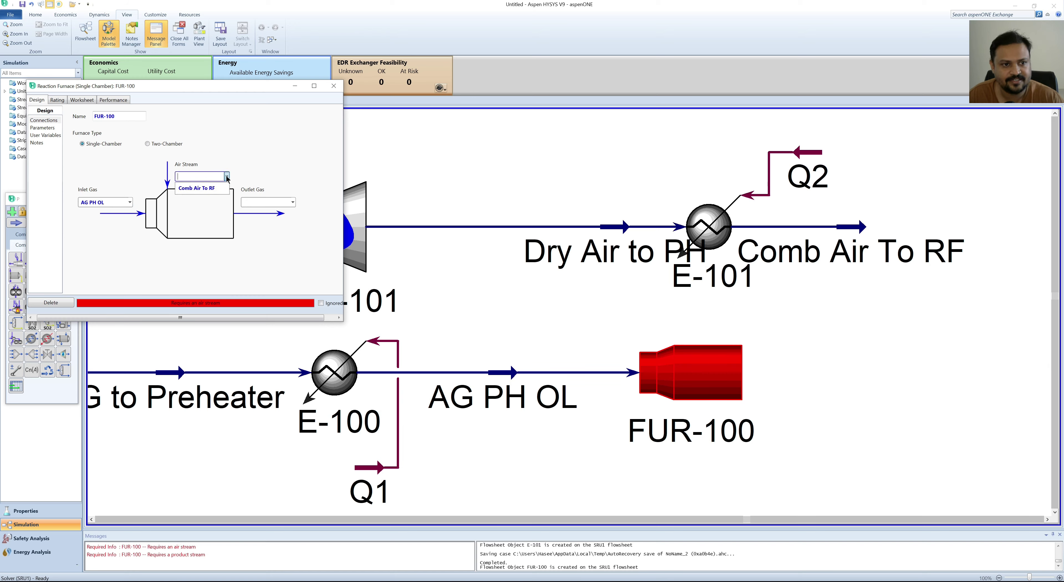
left_click(202, 189)
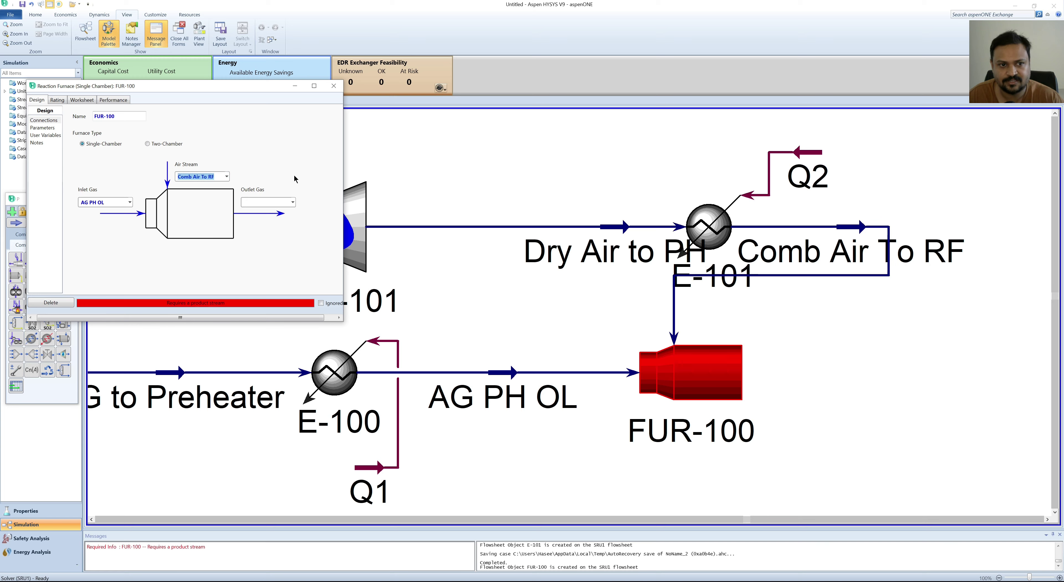
- Create the furnace's outlet gas stream RF OL and close the furnace's properties
left_click(257, 201)
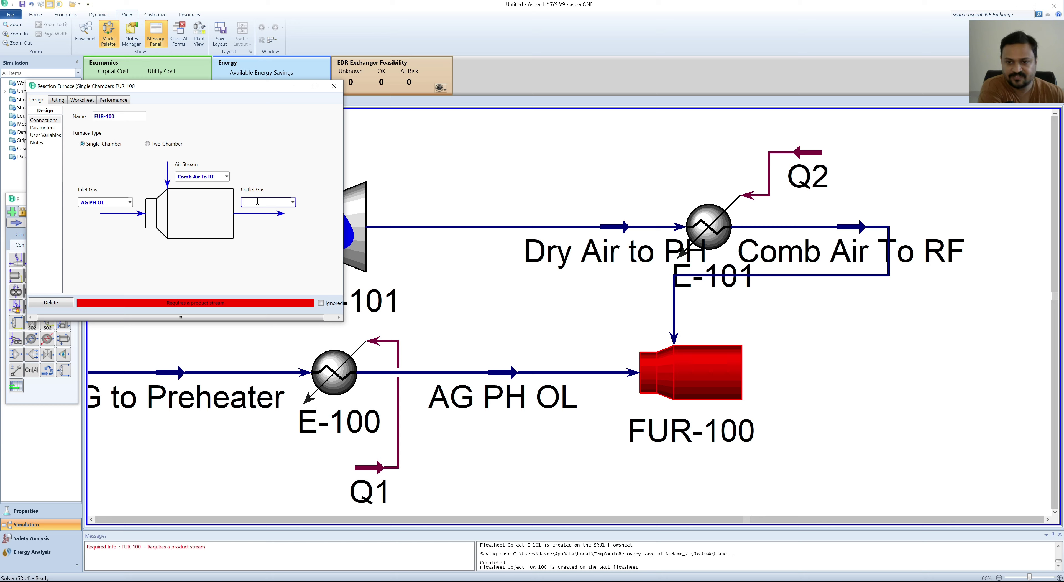
type("RF")
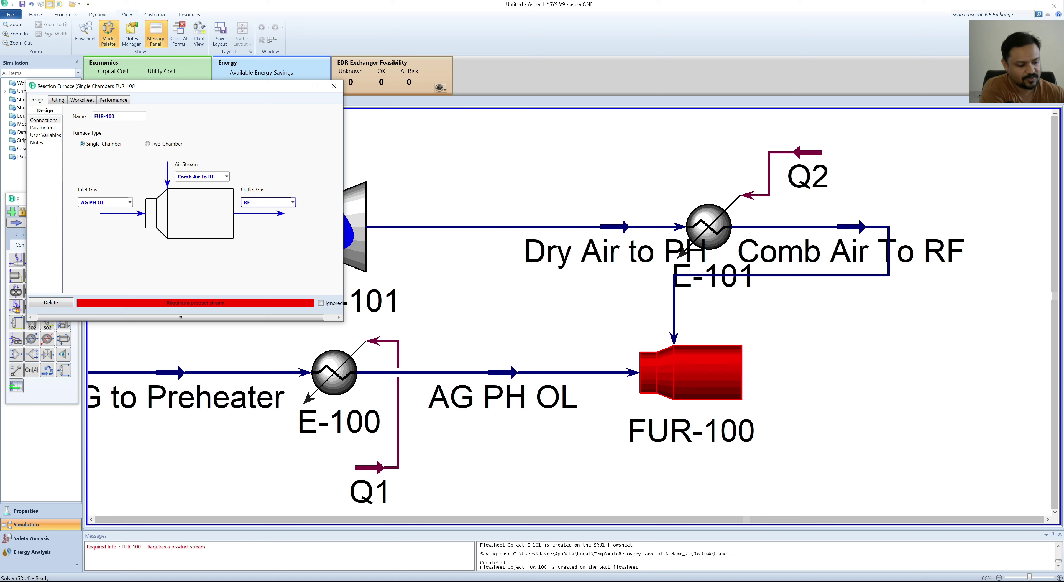
type(" OL")
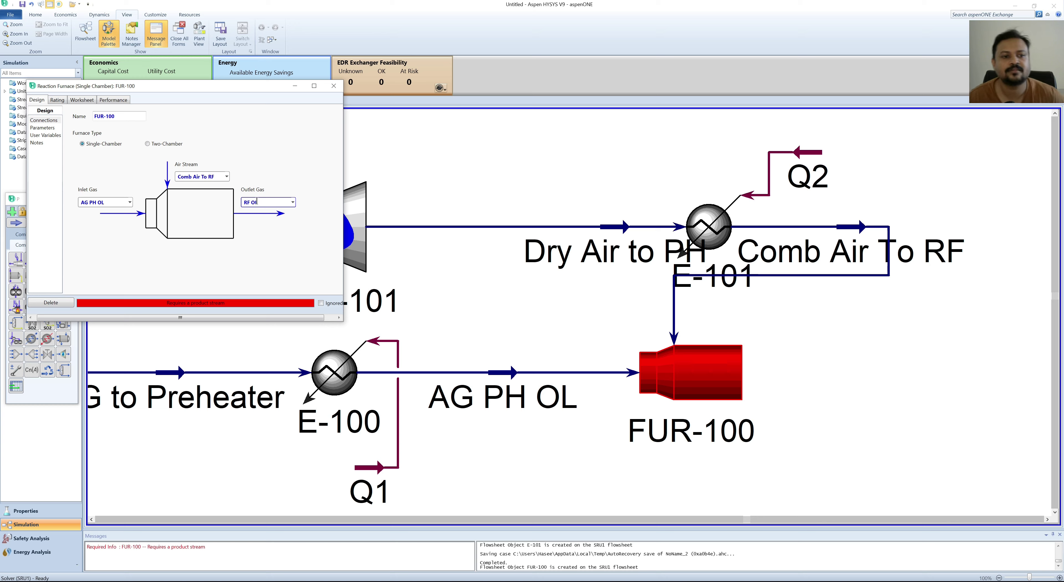
key("Return")
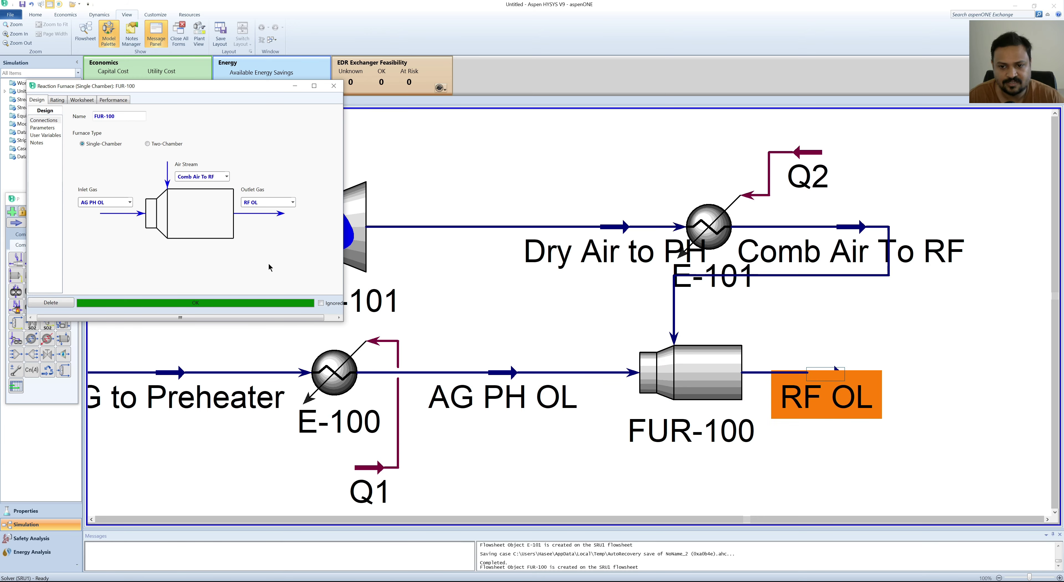
left_click(334, 86)
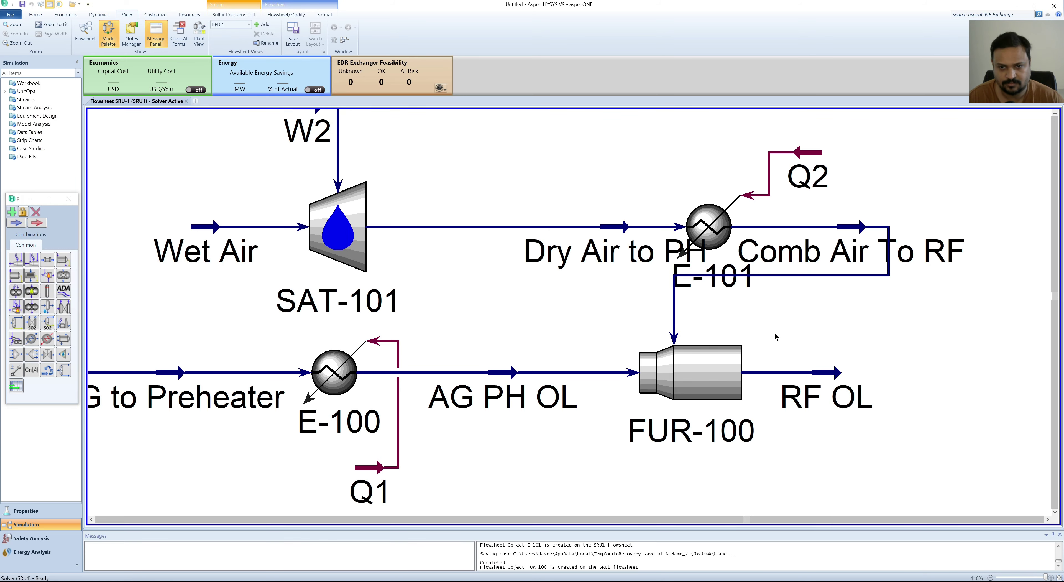
- Move heater E-101 toward saturator SAT-101 and above the air line, and shift stream Comb Air To RF over the furnace
mouse_move(709, 232)
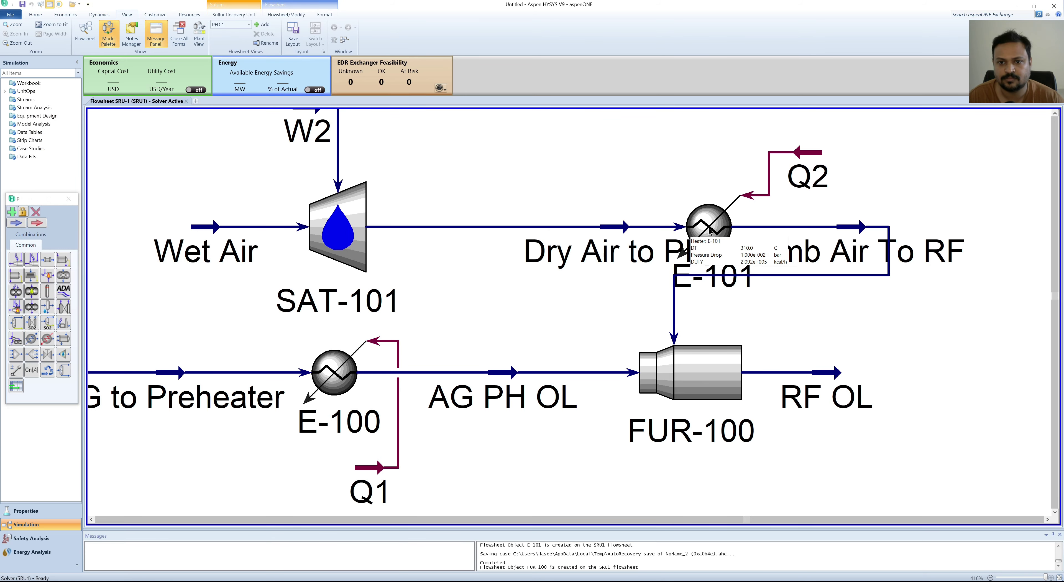
left_click_drag(709, 231, 505, 231)
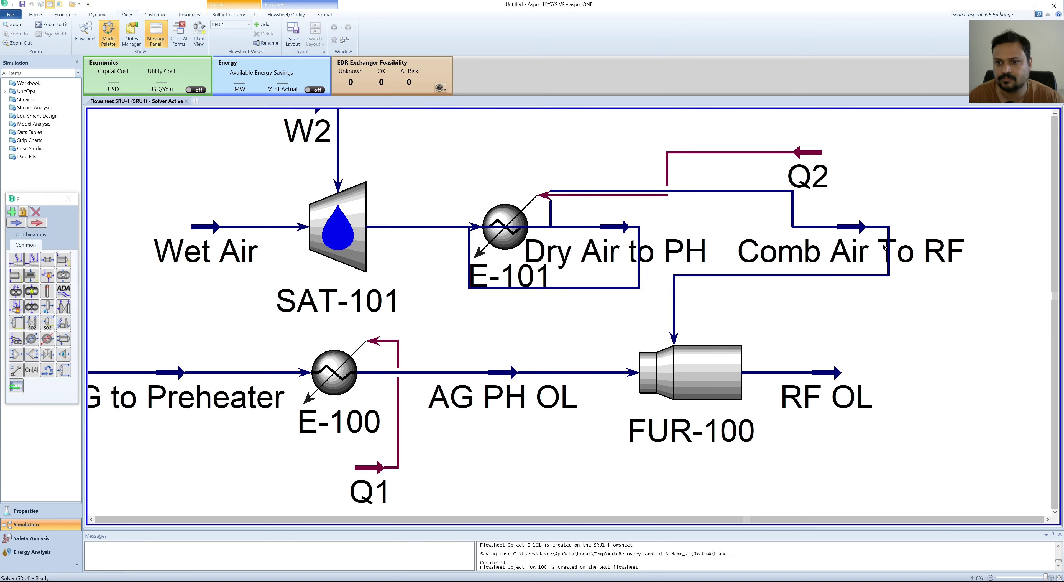
left_click(800, 259)
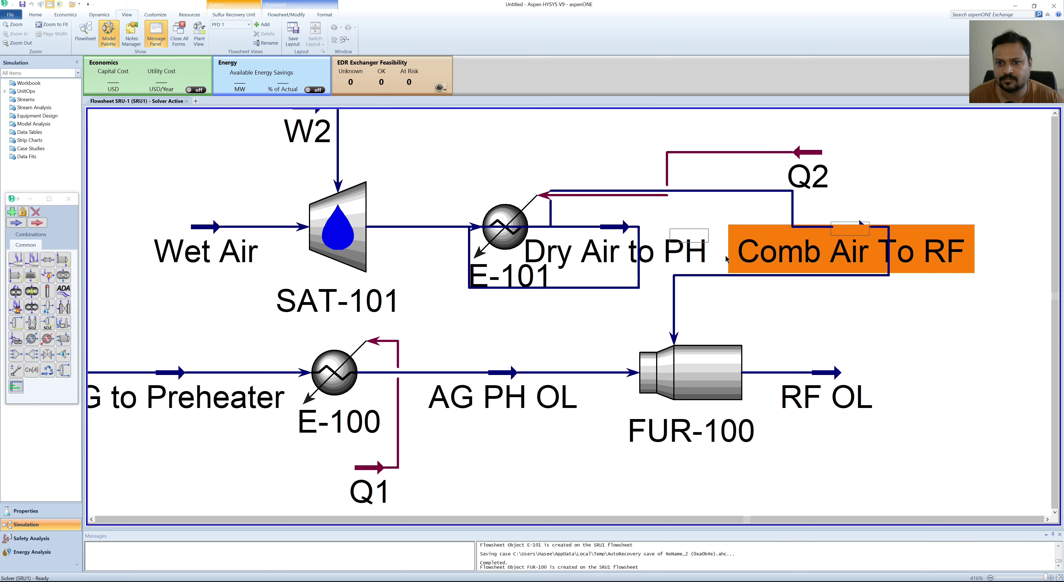
left_click_drag(800, 258, 639, 259)
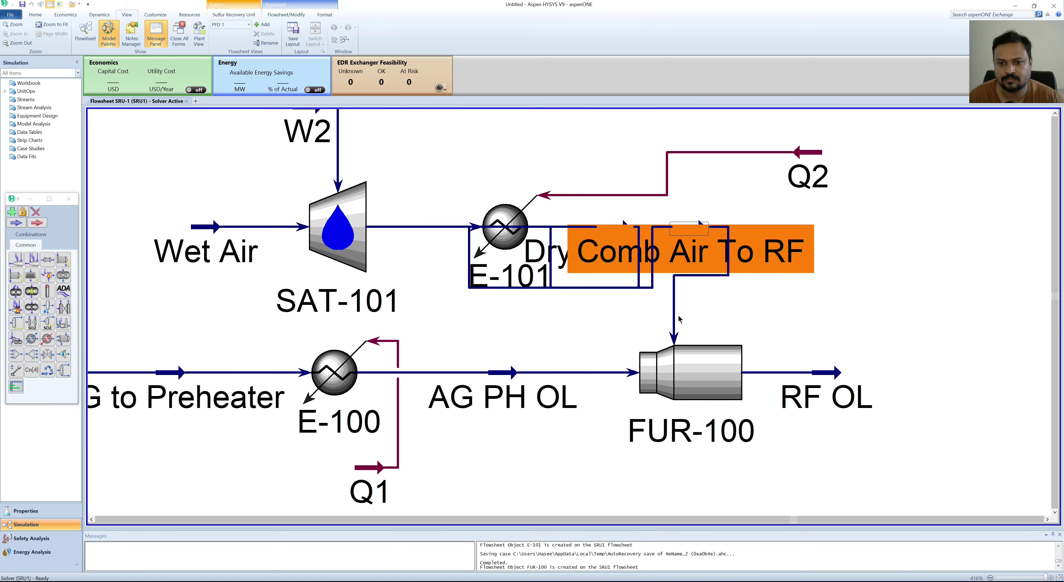
left_click(509, 222)
left_click_drag(509, 222, 502, 153)
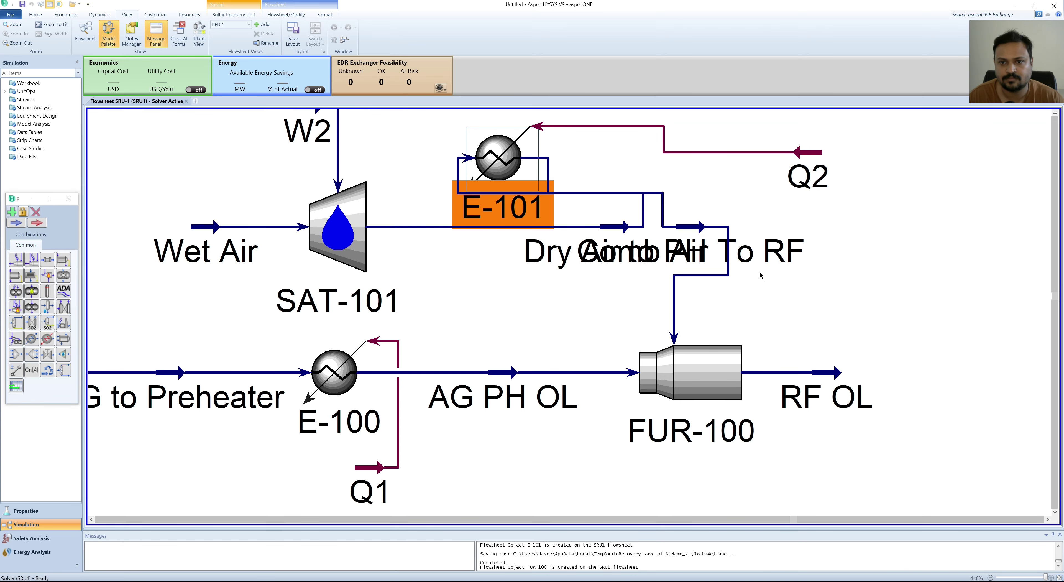
left_click(855, 271)
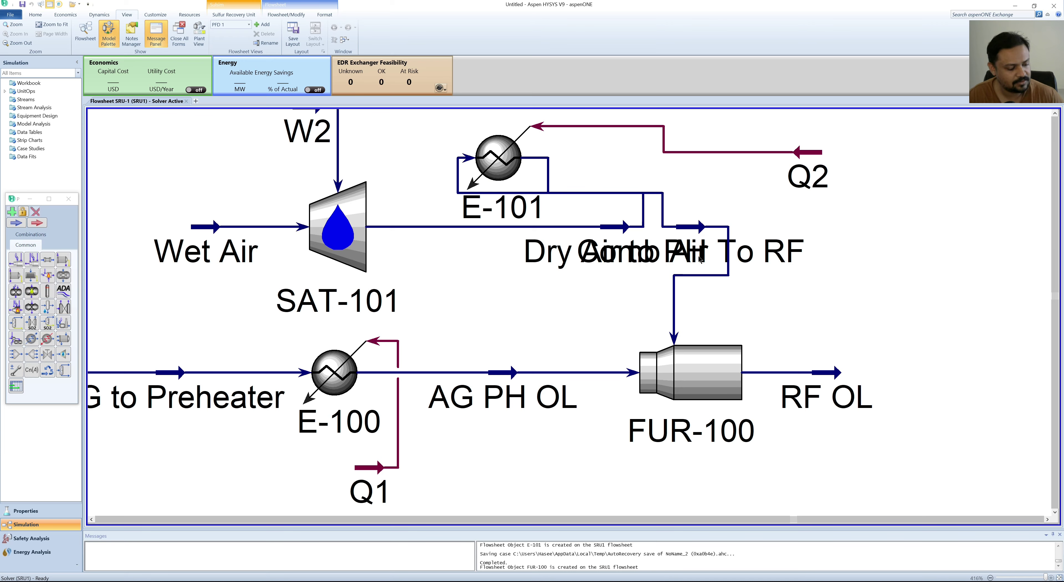
mouse_move(663, 257)
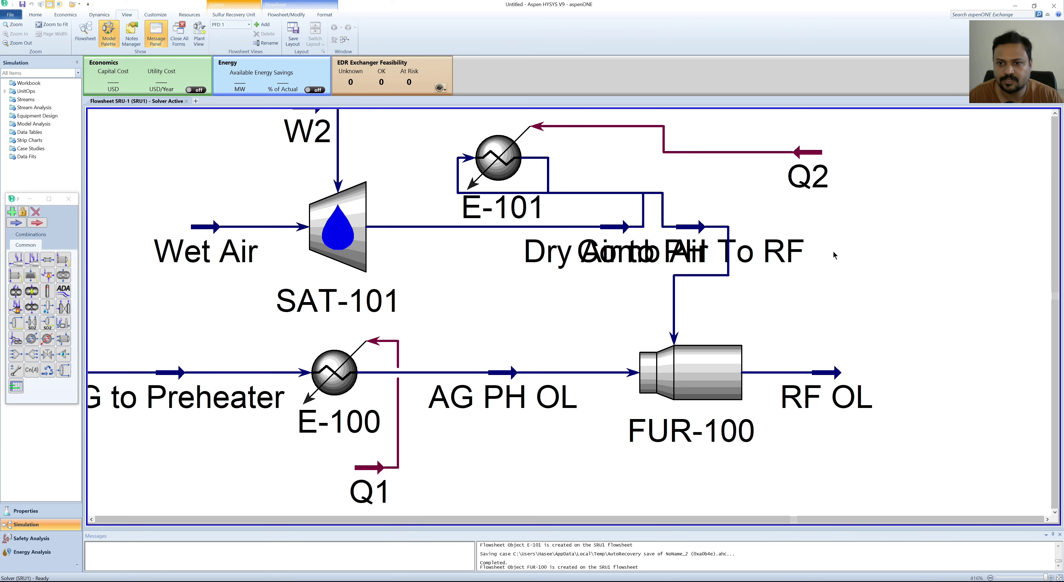
- Move saturator SAT-101 upstream above mixer MIX-100 and place water stream W2 just above the saturator
scroll(857, 246, "down", 4)
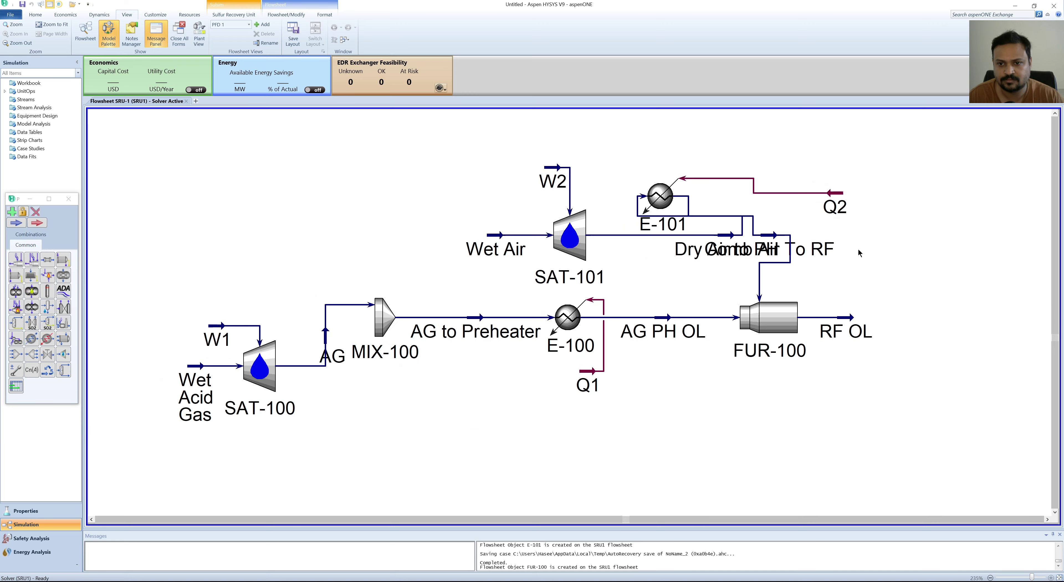
left_click_drag(914, 274, 736, 278)
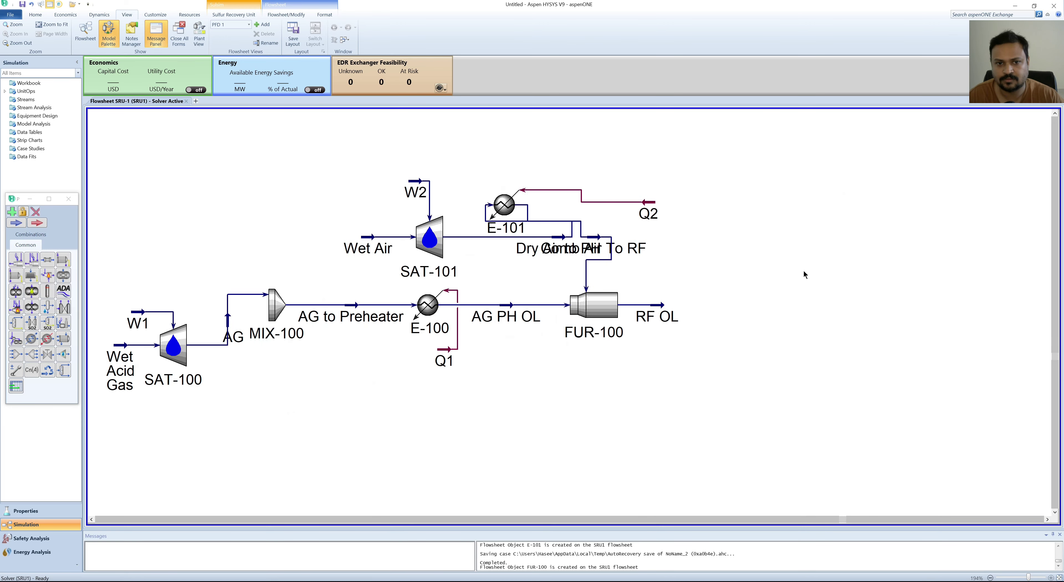
left_click_drag(326, 237, 326, 237)
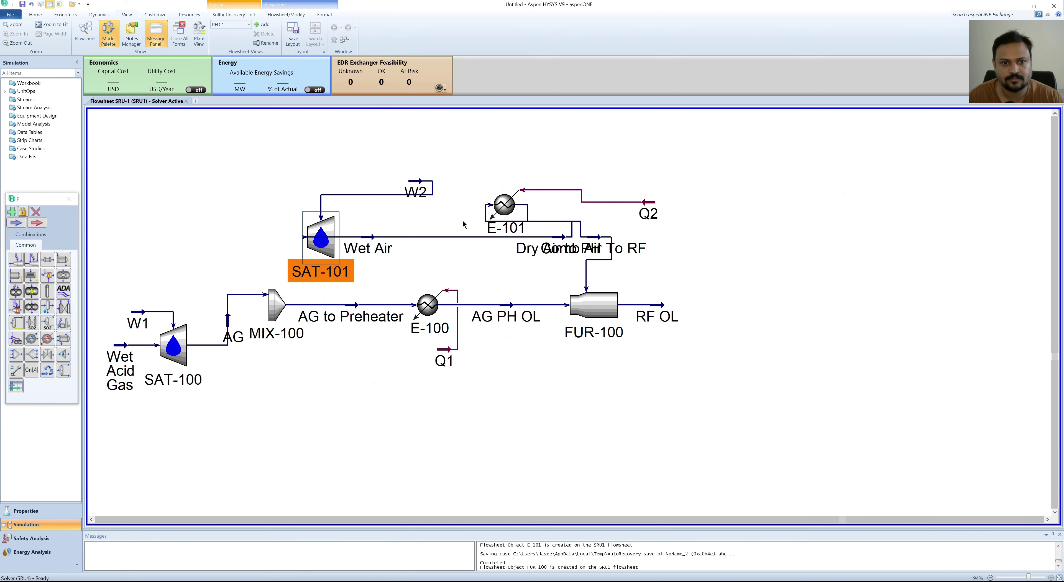
left_click_drag(418, 184, 307, 166)
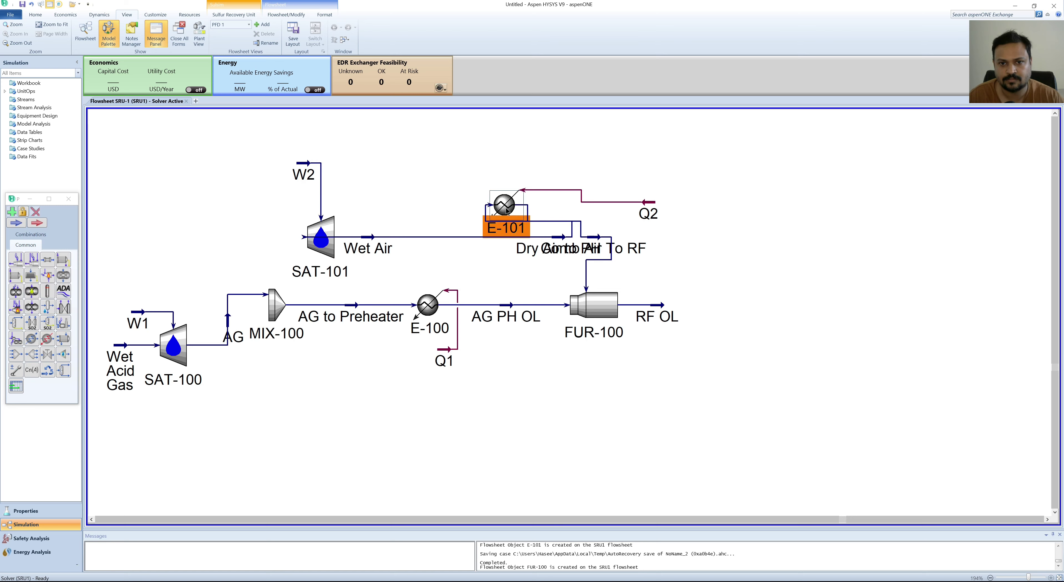
- Shift furnace FUR-100 farther downstream and line up heater E-101 on the air line between Dry Air to PH and Comb Air To RF
left_click_drag(504, 213, 567, 217)
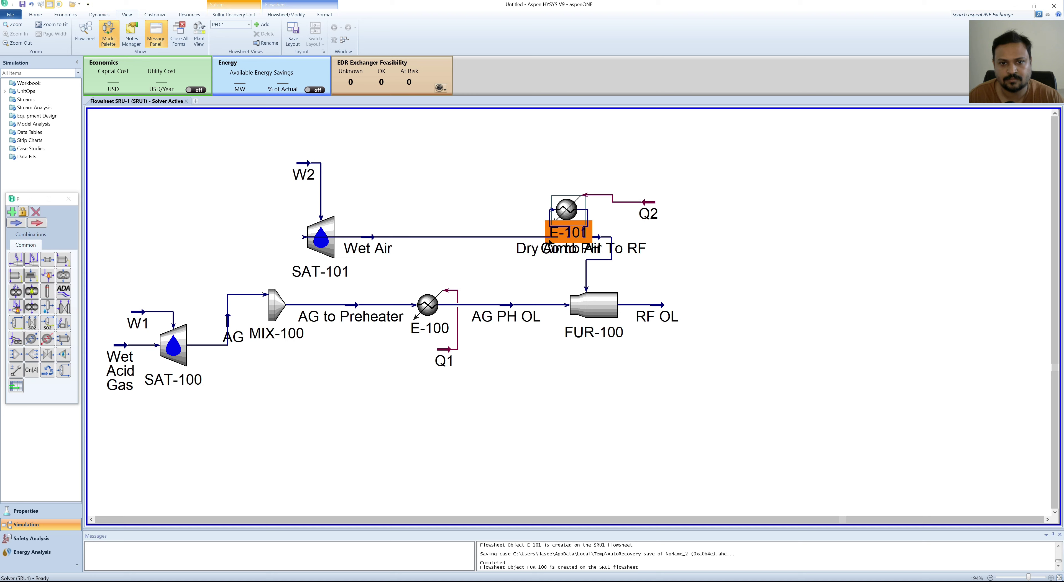
left_click_drag(599, 306, 683, 306)
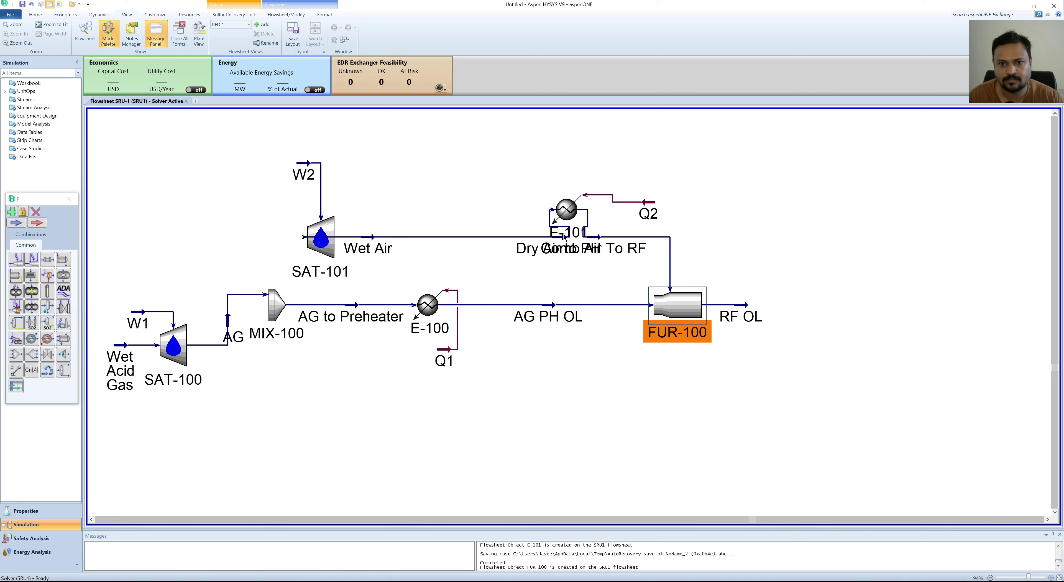
left_click_drag(567, 235, 433, 236)
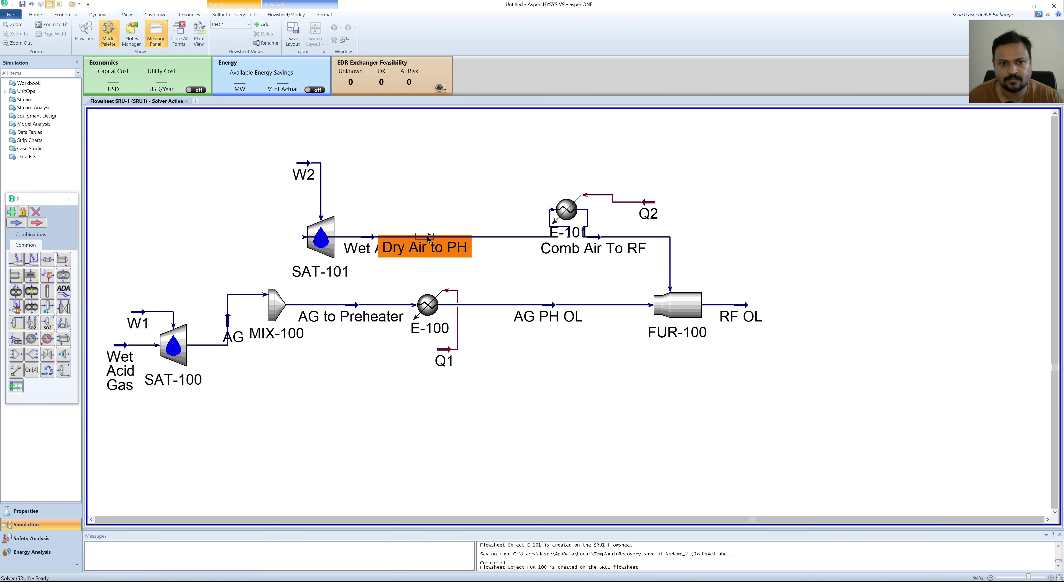
left_click_drag(570, 214, 548, 242)
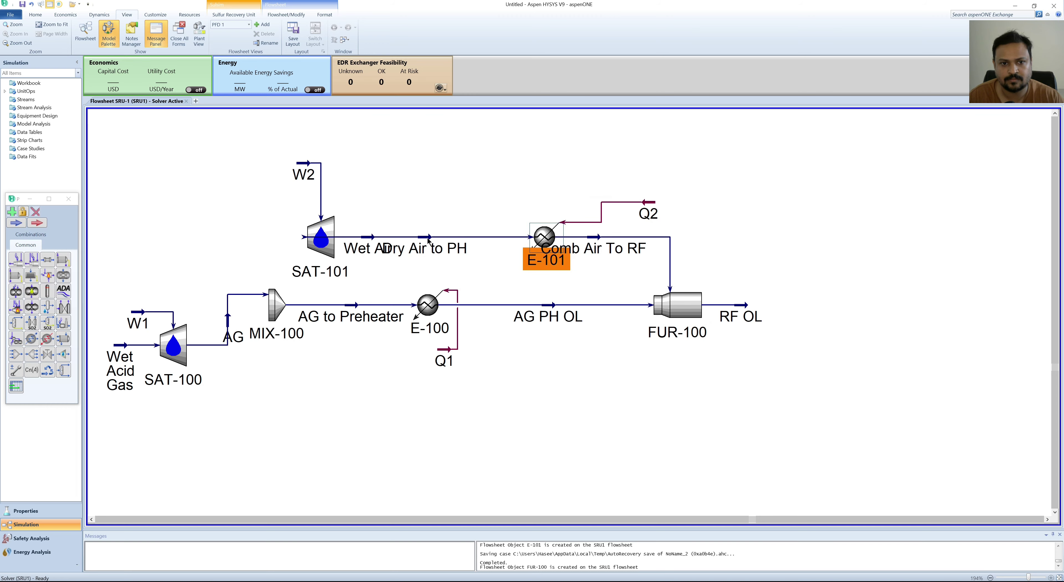
left_click_drag(428, 238, 456, 241)
left_click(497, 267)
left_click(466, 202)
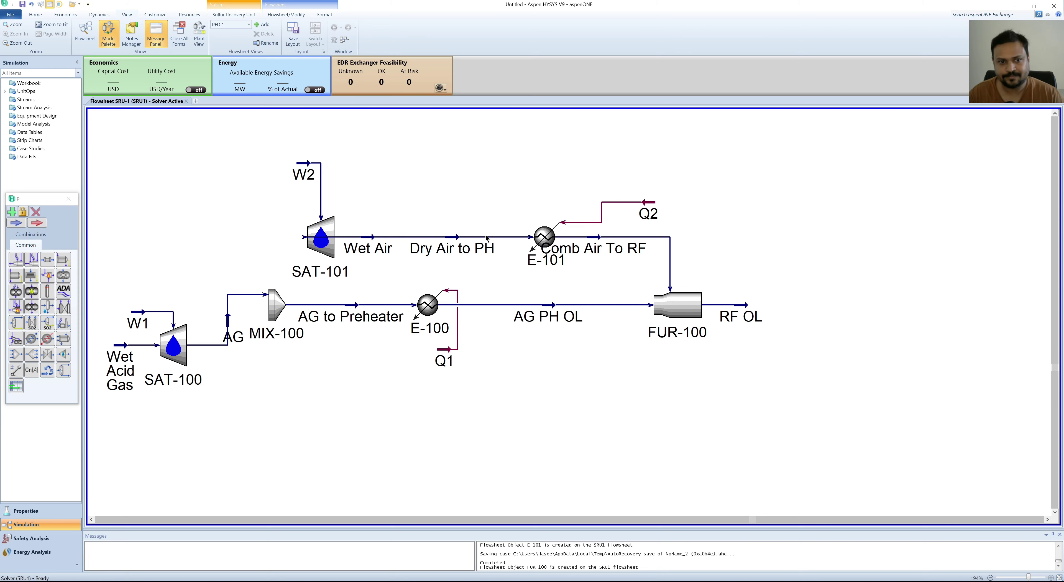
- Place stream Wet Air upstream of SAT-101 and move Dry Air to PH and heater E-101 closer to the saturator
left_click_drag(370, 245, 240, 244)
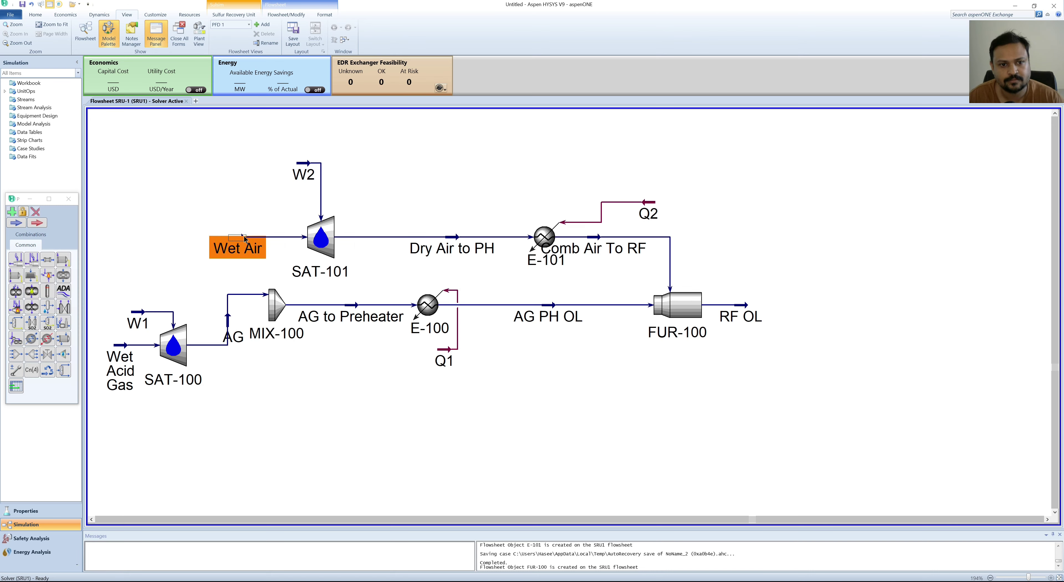
left_click(478, 202)
left_click(547, 259)
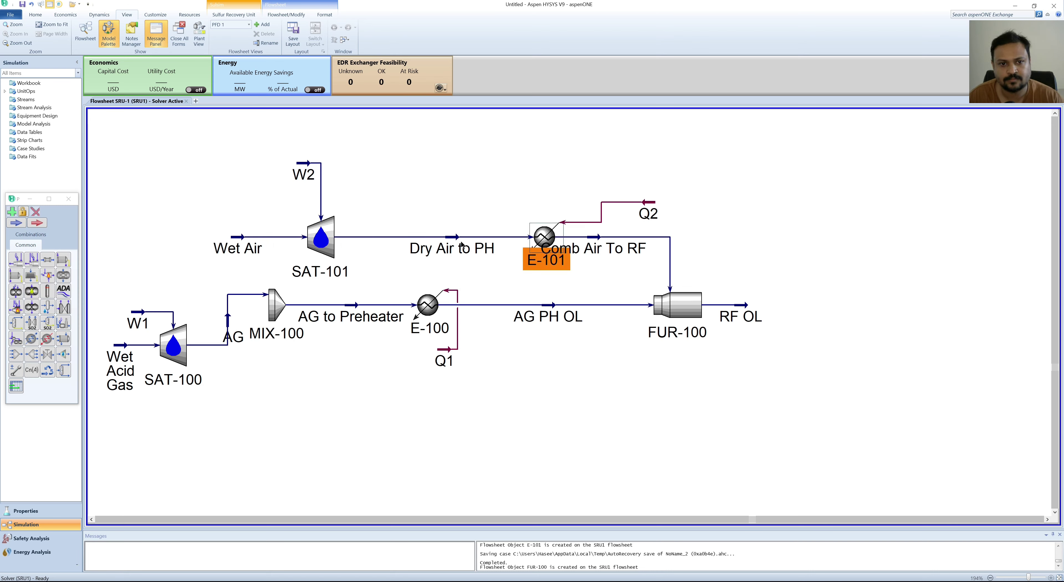
left_click_drag(445, 243, 393, 243)
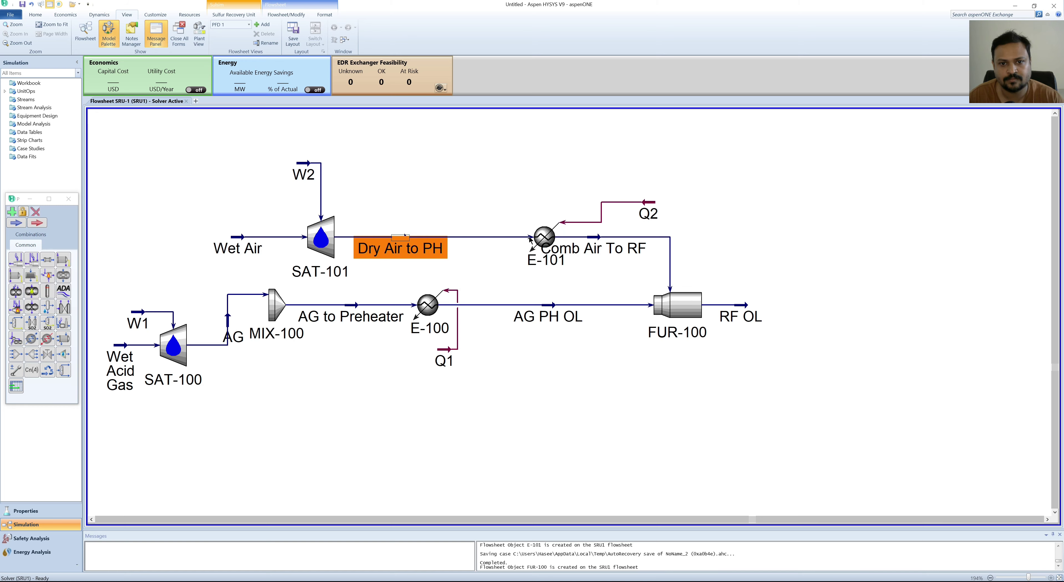
left_click(481, 239)
left_click_drag(481, 239, 463, 239)
left_click(491, 202)
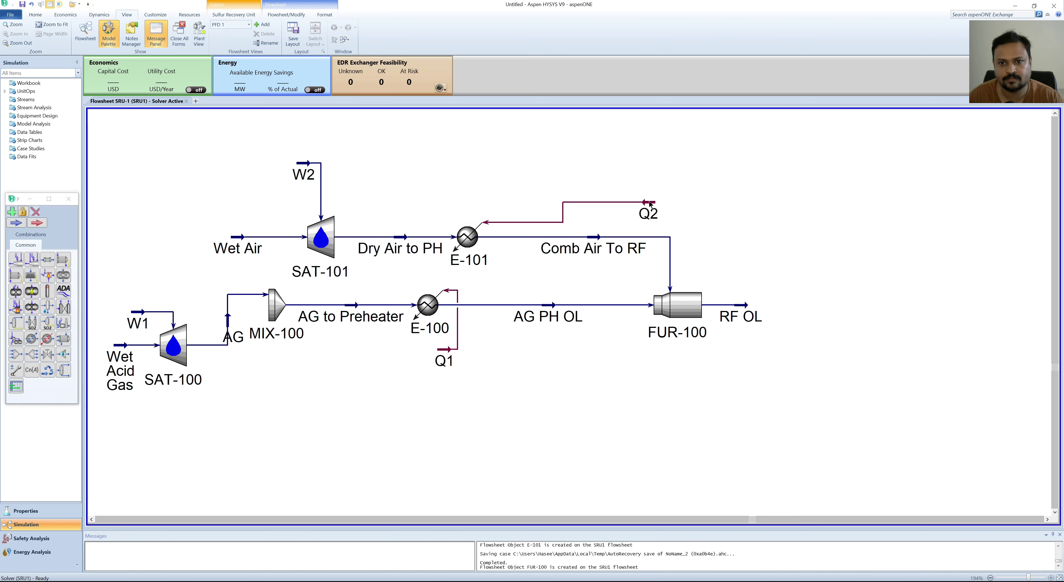
- Move energy stream Q2 close above heater E-101 and shift Q1 slightly downstream below heater E-100
left_click_drag(649, 202, 517, 191)
left_click(615, 208)
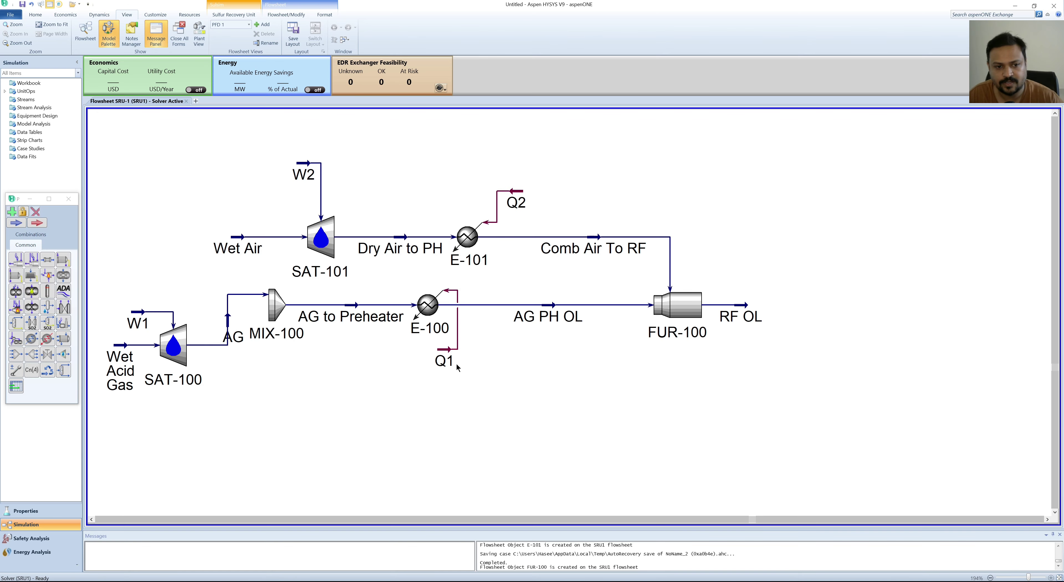
left_click_drag(443, 352, 461, 345)
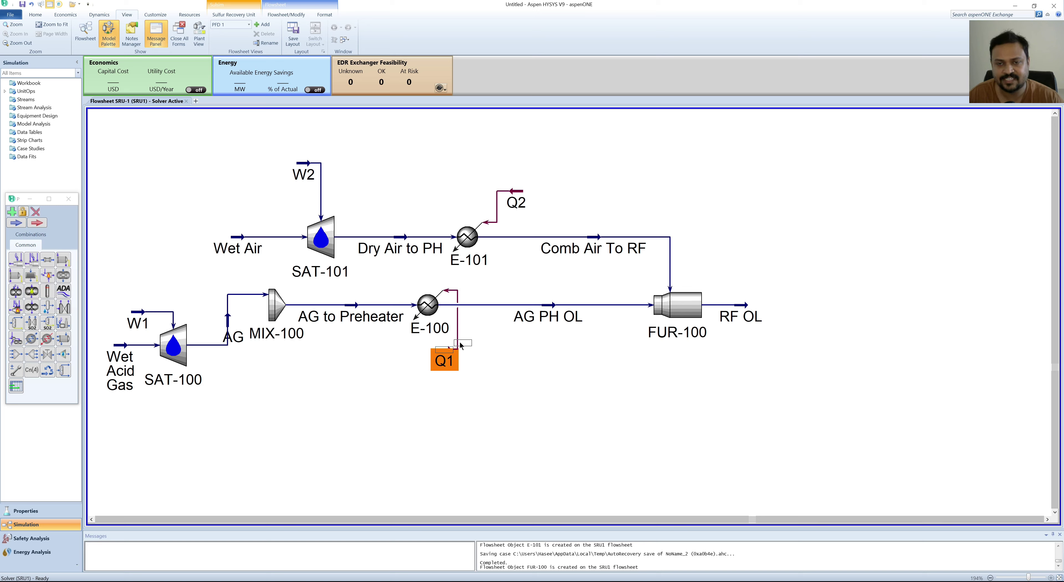
left_click_drag(461, 346, 463, 347)
left_click(547, 386)
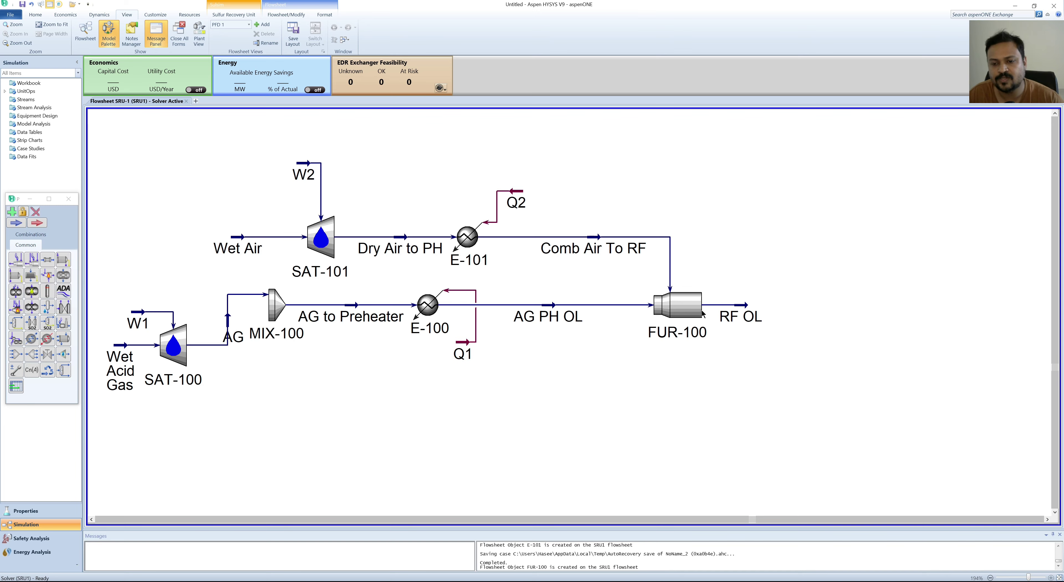
- Add a single-pass waste heat exchanger with RF OL as inlet gas and Q3 as energy stream
mouse_move(734, 314)
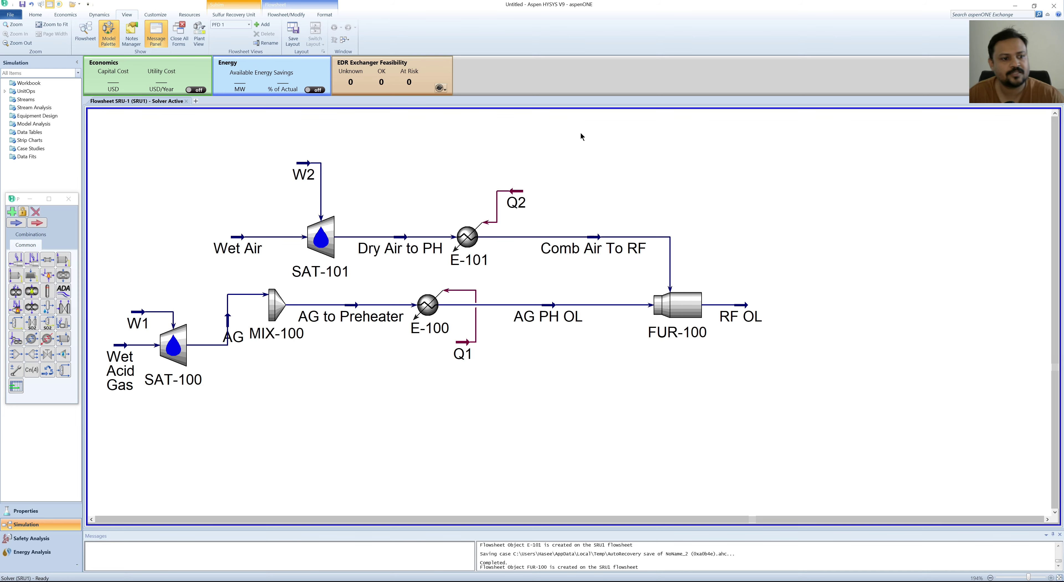
double_click(68, 263)
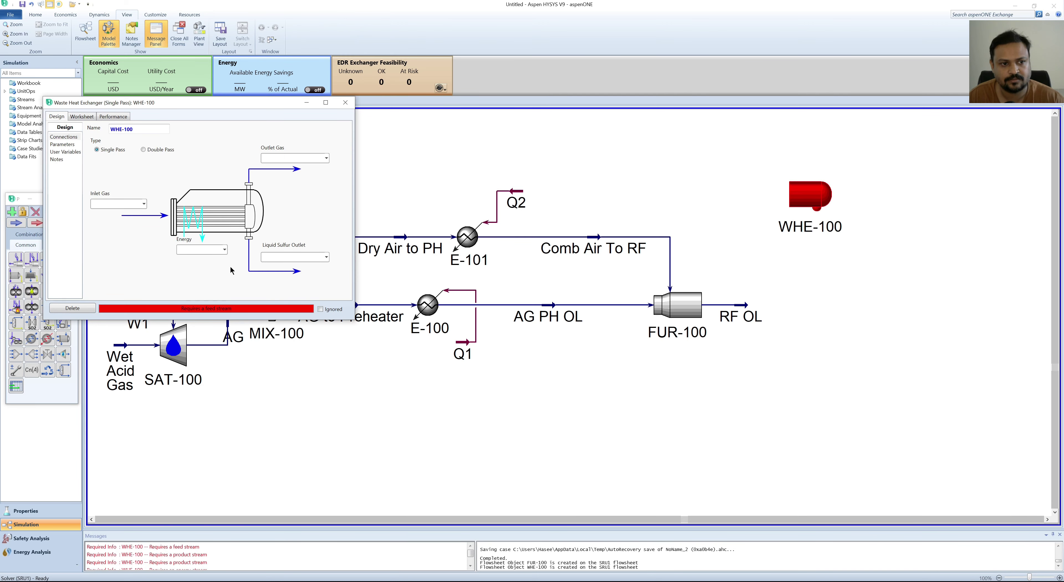
left_click(144, 203)
left_click(116, 217)
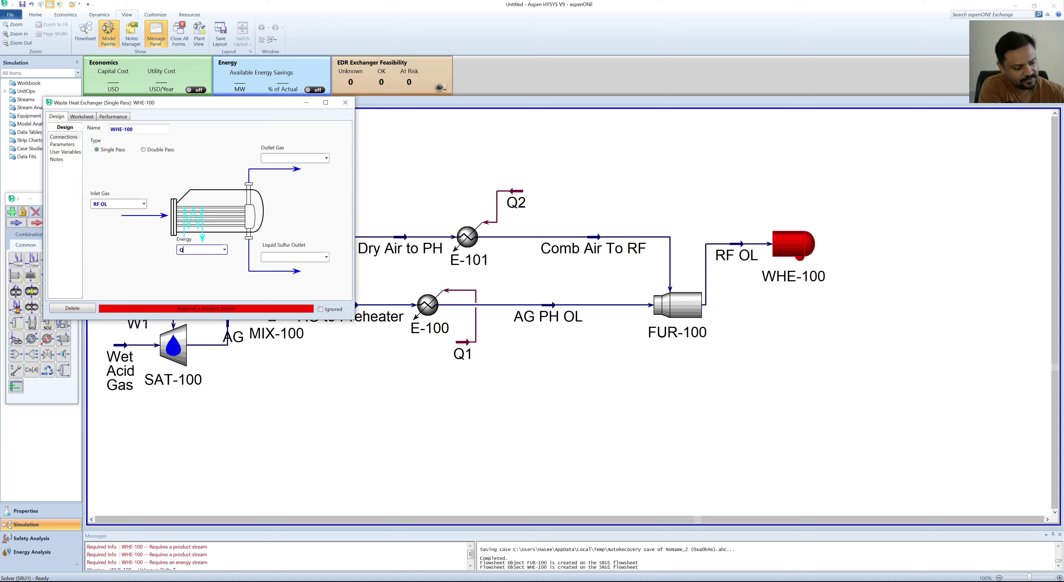
type("Q3")
key("Return")
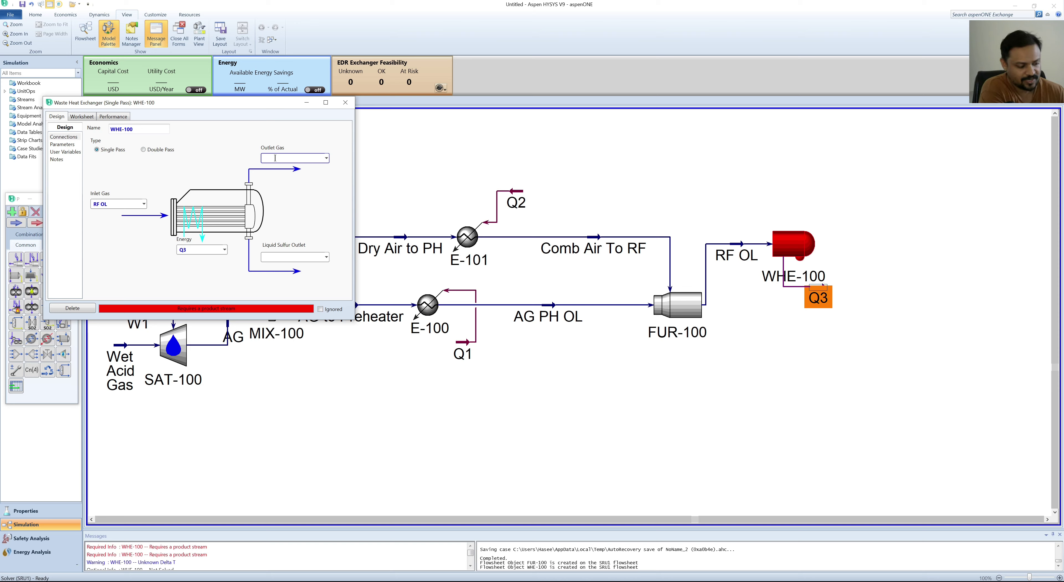
- Create outlet gas stream WHB OL and liquid sulfur outlet stream LS1 for the waste heat exchanger
type("WHB OL")
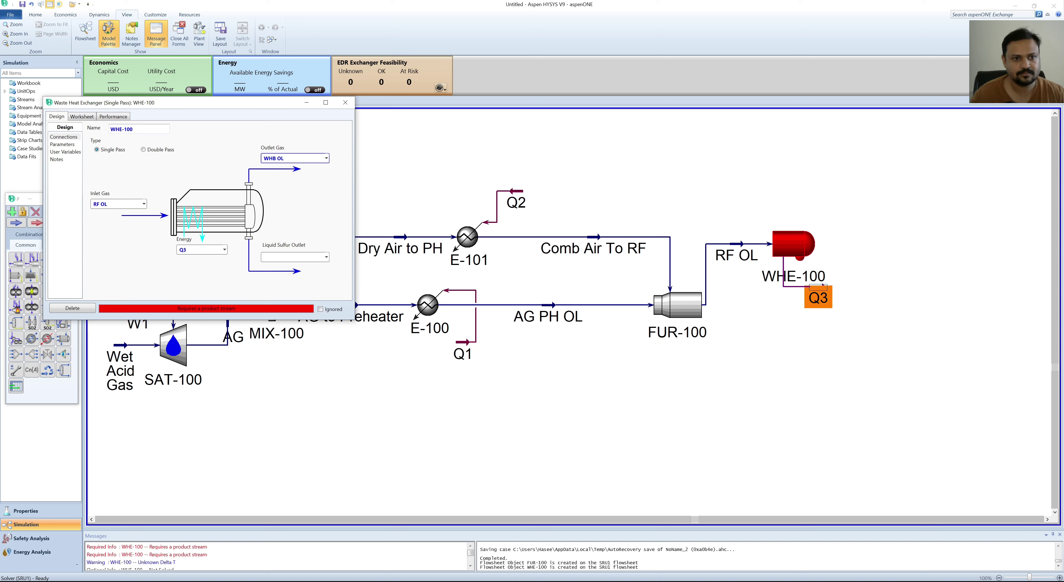
key("Return")
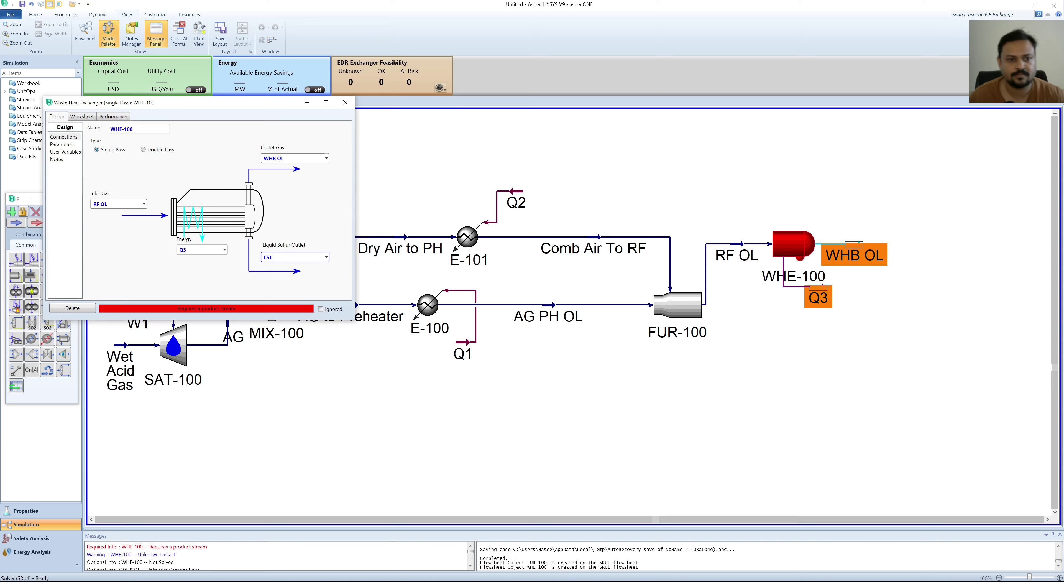
key("Return")
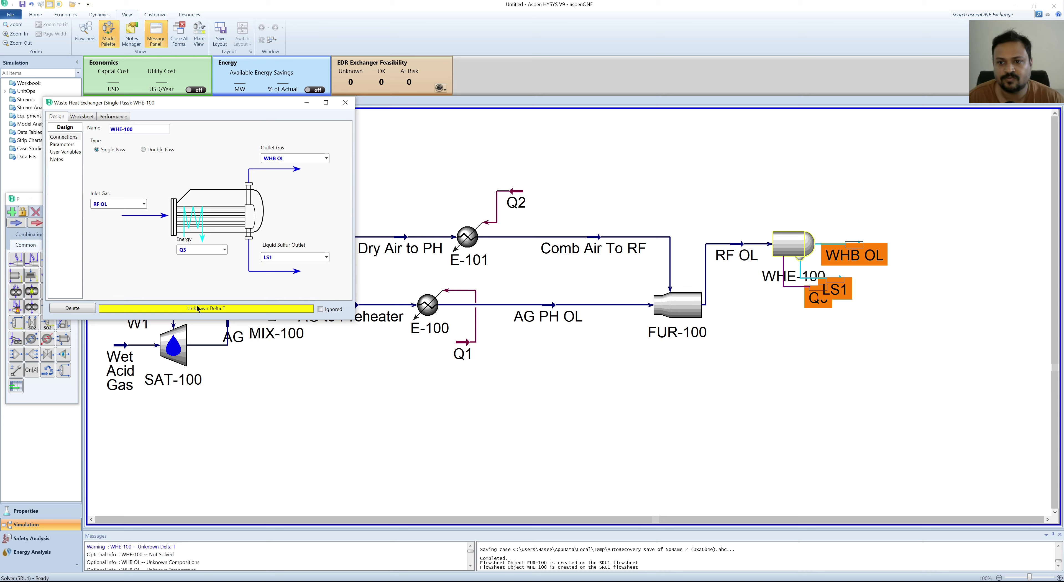
- Set the waste heat exchanger's outlet temperature to 0.01 C and close its properties
left_click(62, 145)
left_click(62, 137)
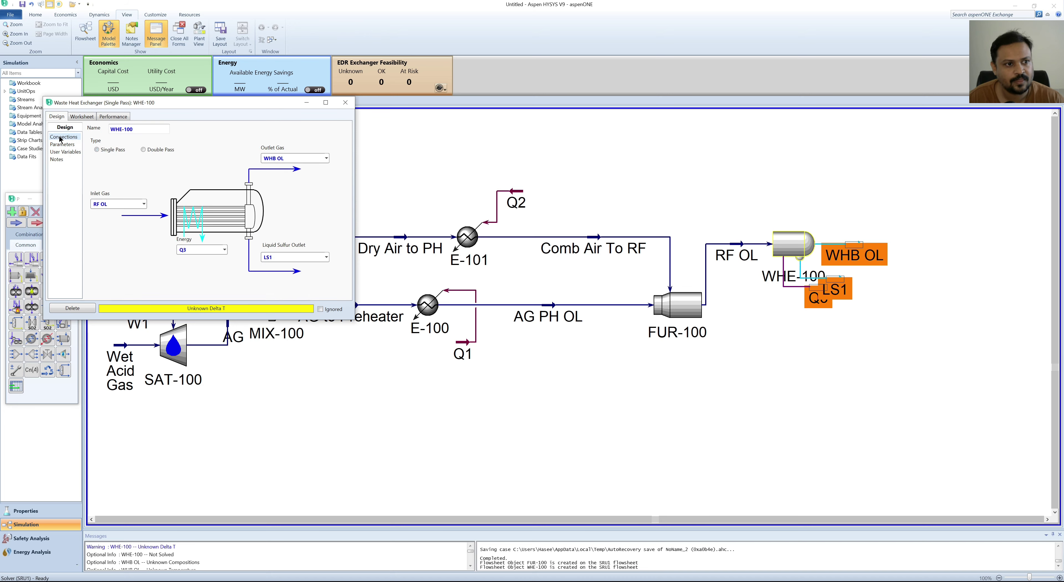
left_click(83, 118)
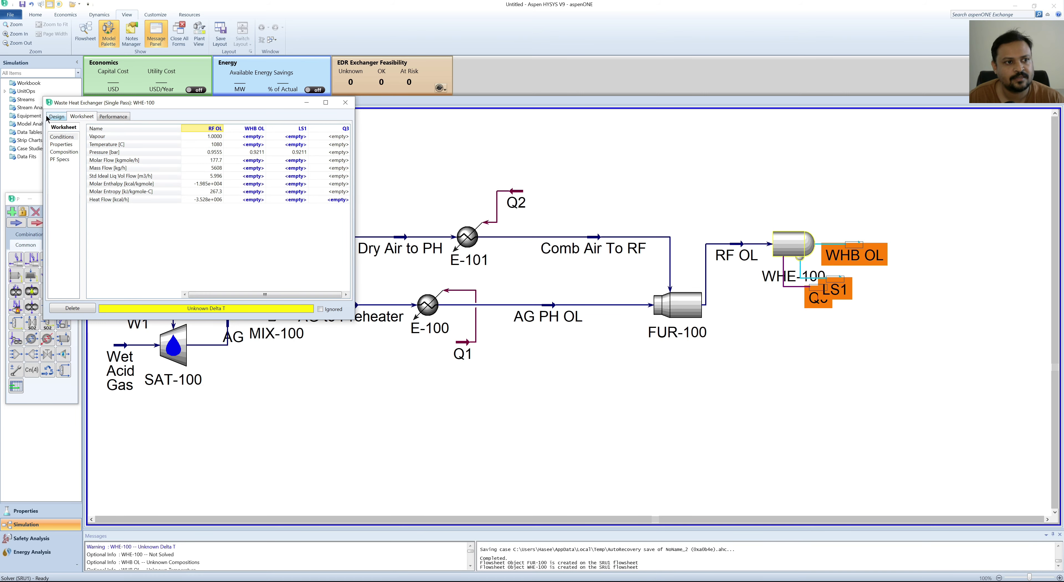
left_click(57, 117)
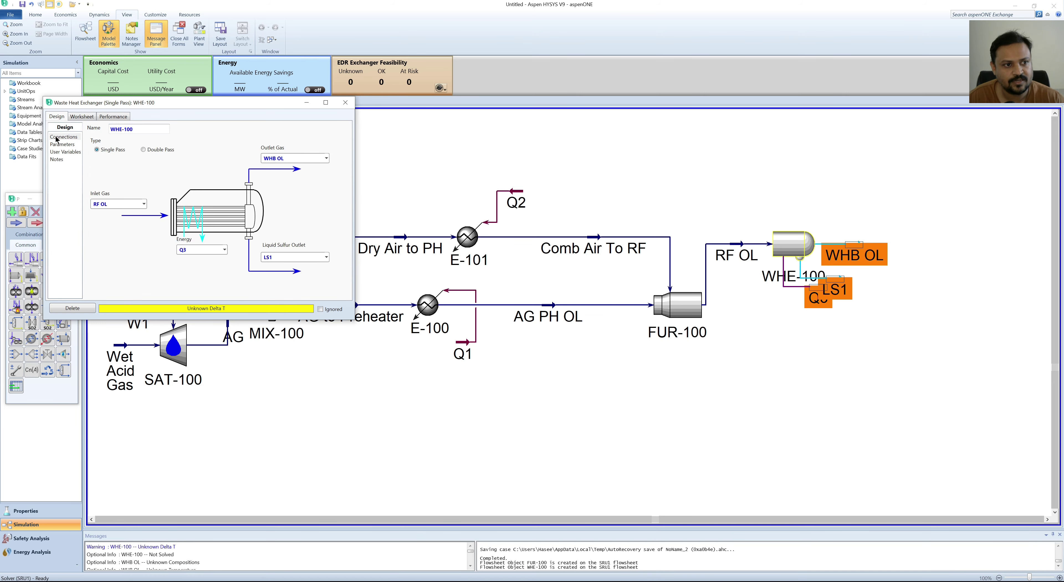
left_click(62, 144)
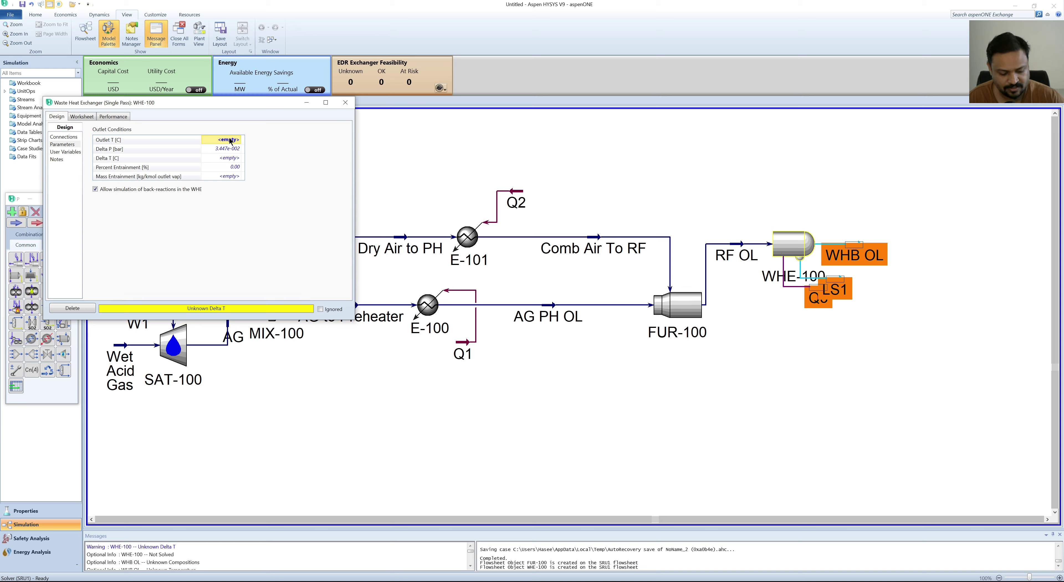
type("0.01")
key("Return")
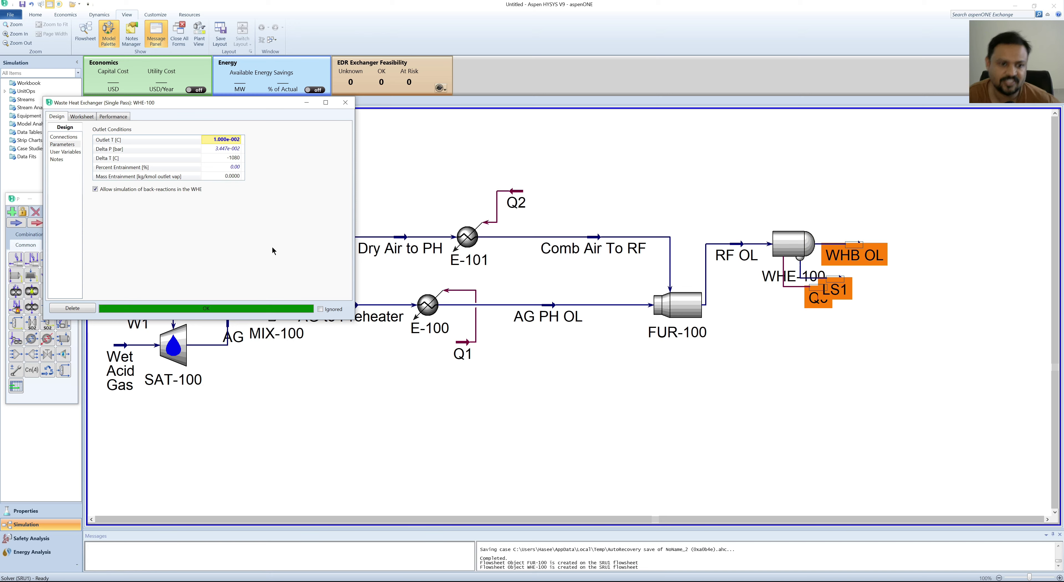
left_click(346, 102)
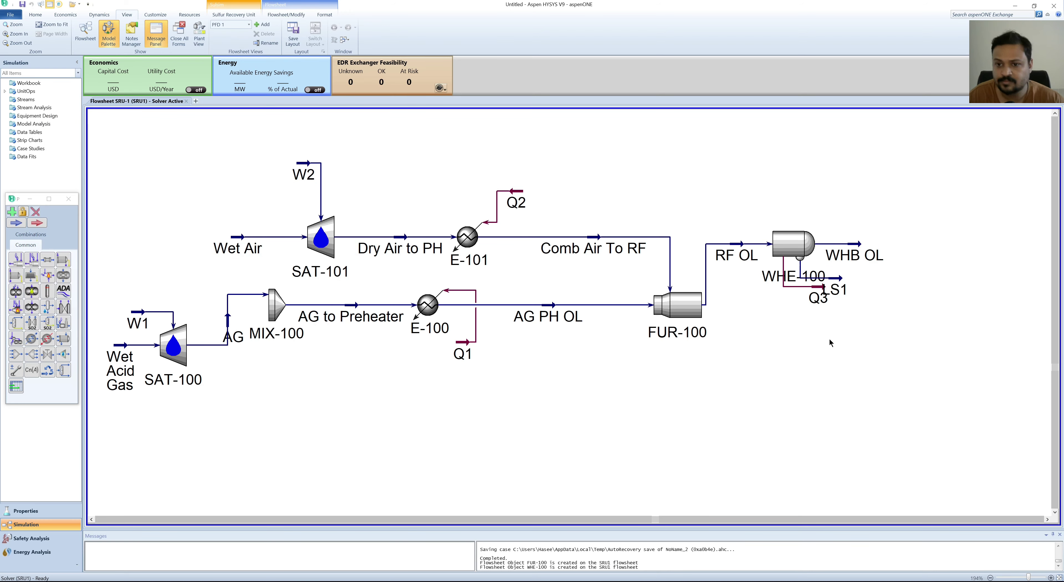
- Align waste heat exchanger WHE-100 with the furnace outlet line and place streams LS1 and Q3 separately below it
left_click_drag(800, 269, 798, 407)
left_click(811, 363)
left_click(848, 348)
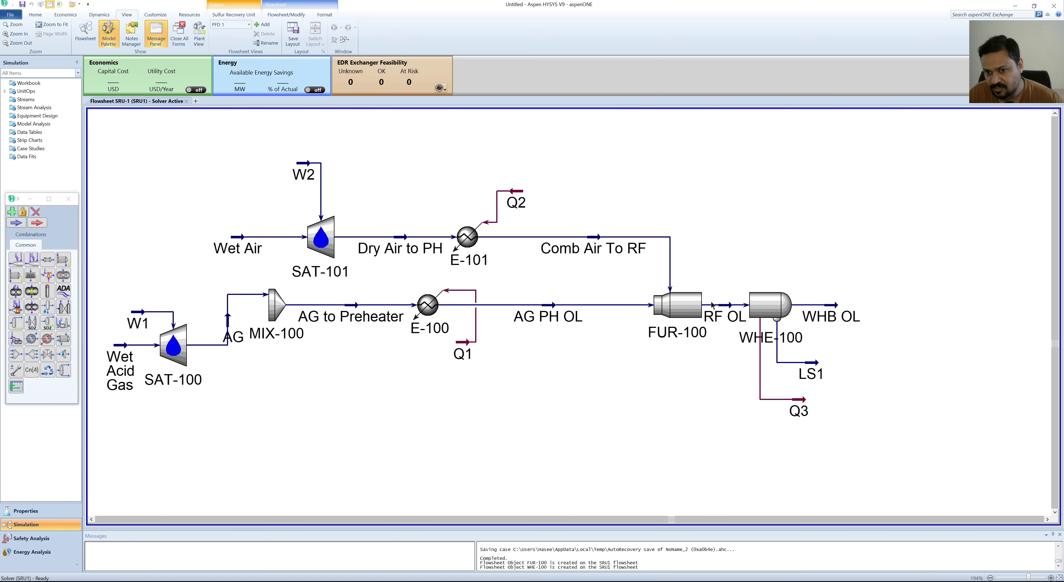
- Examine the conditions of streams RF OL, LS1 and WHB OL around the waste heat exchanger
mouse_move(710, 313)
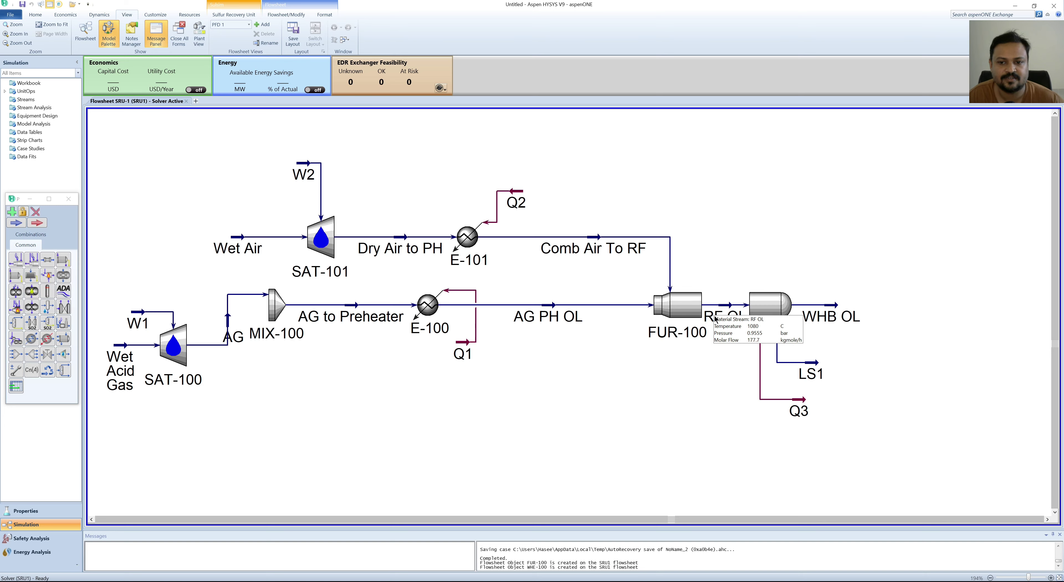
mouse_move(775, 313)
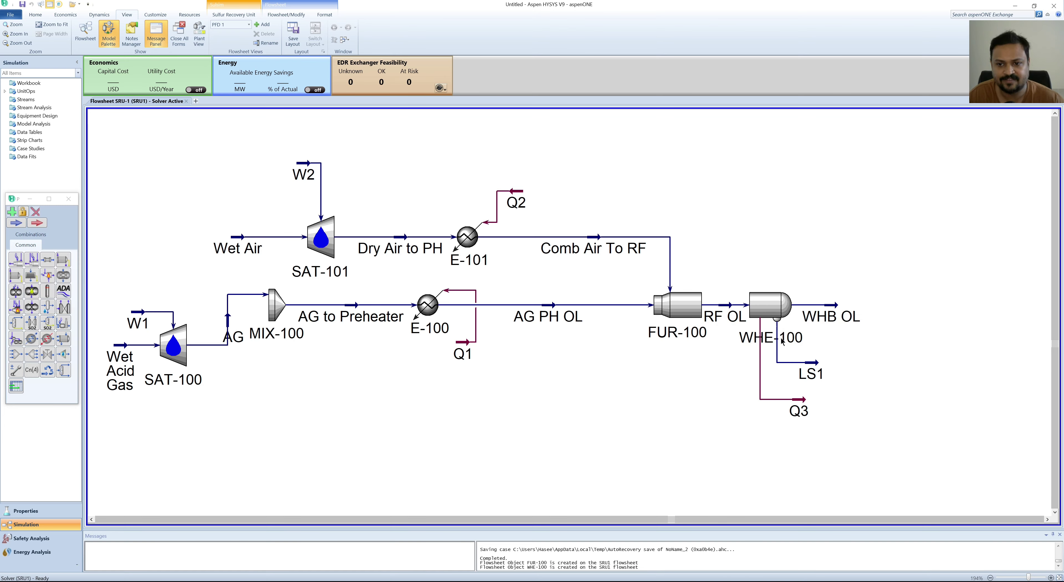
mouse_move(819, 370)
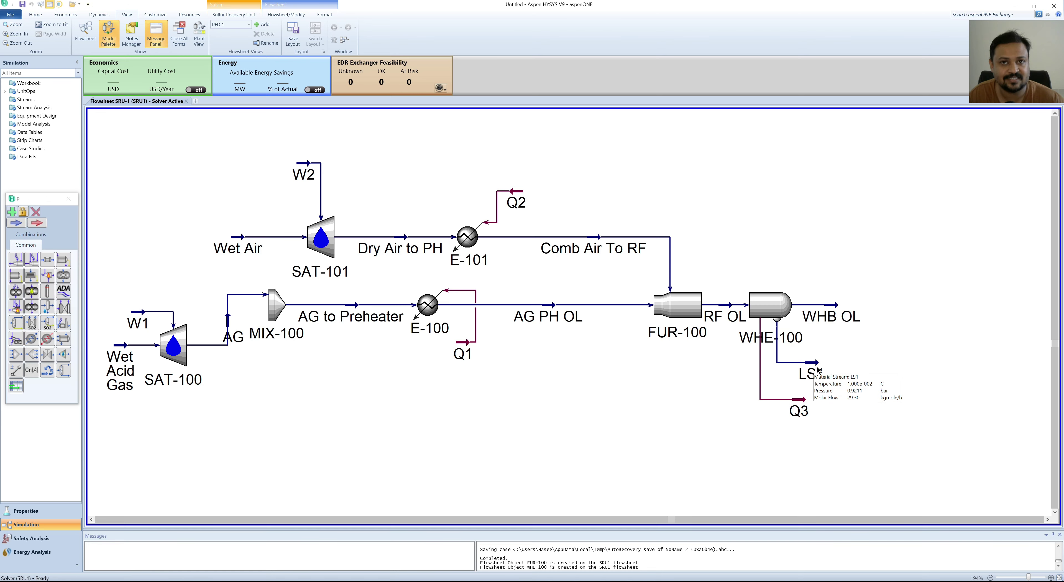
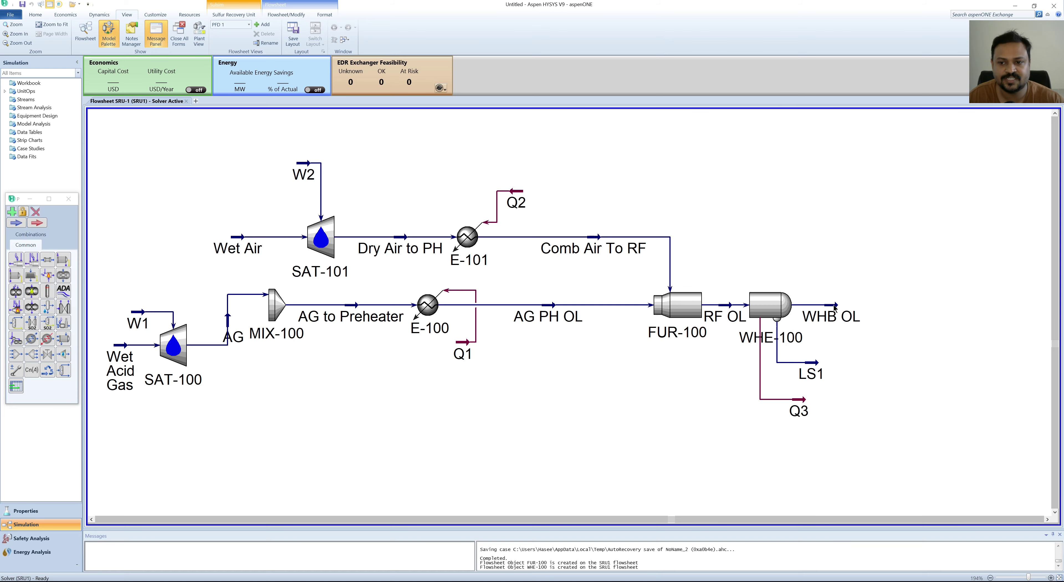
mouse_move(832, 306)
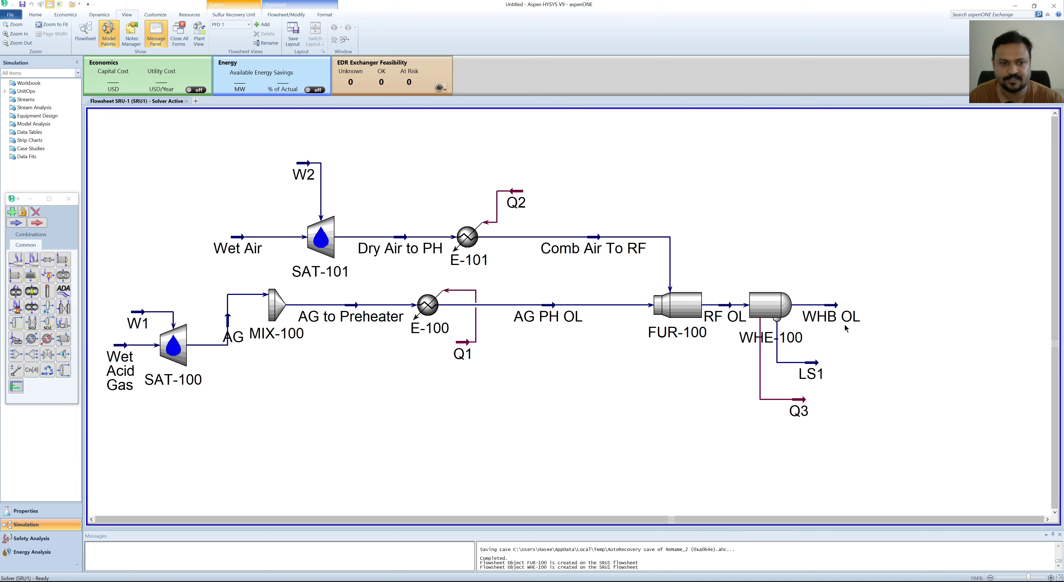
- Add a sulfur condenser fed by stream WHB OL and create its outlet gas stream To First PH
mouse_move(335, 241)
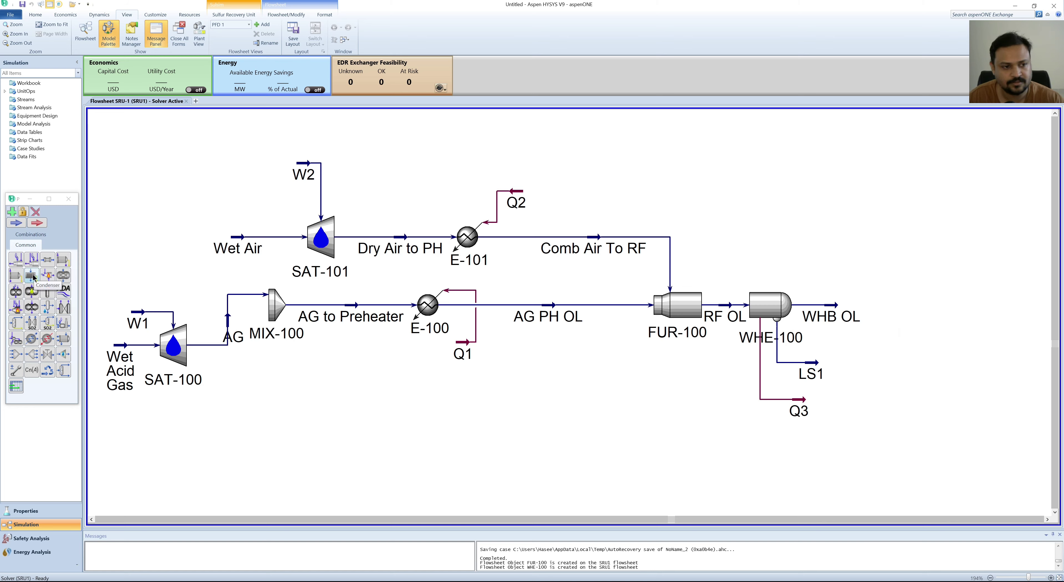
double_click(33, 277)
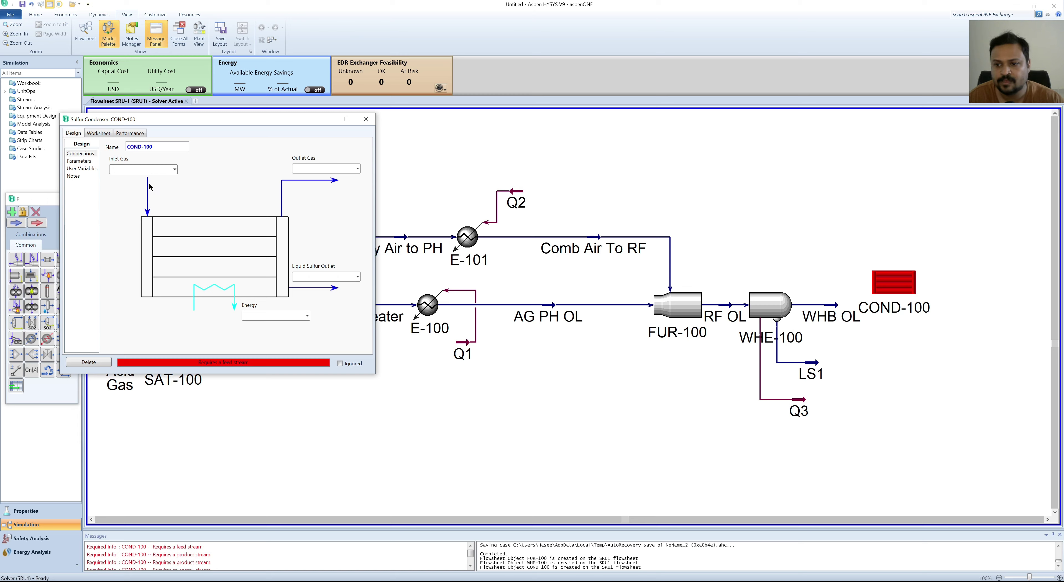
left_click(175, 170)
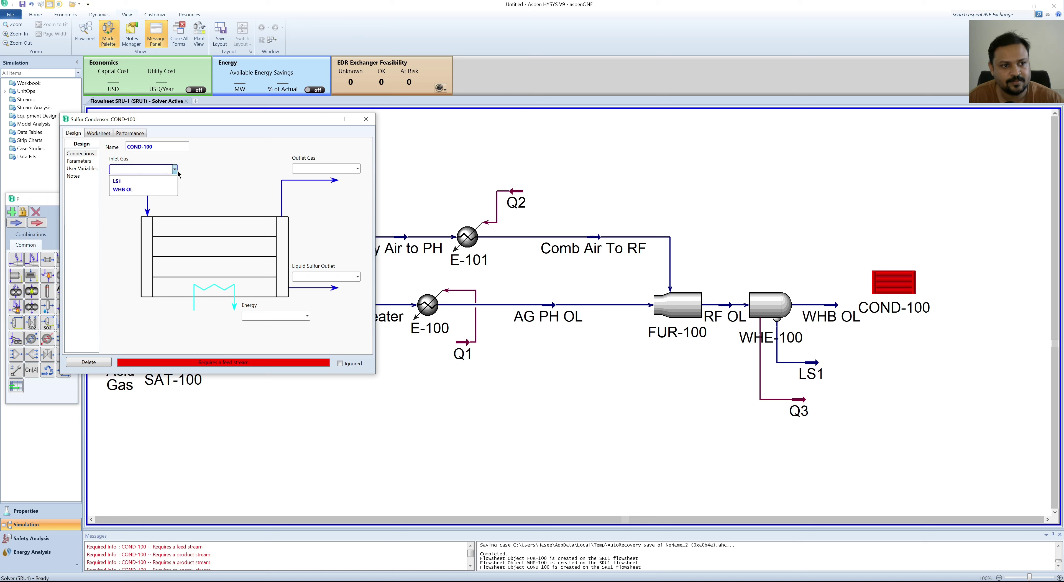
left_click(136, 180)
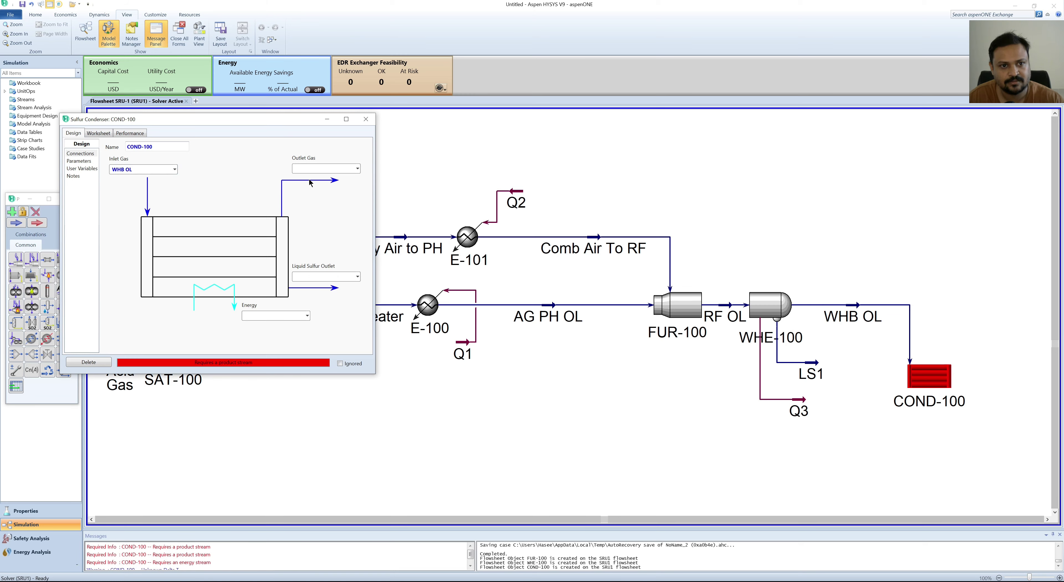
left_click(302, 169)
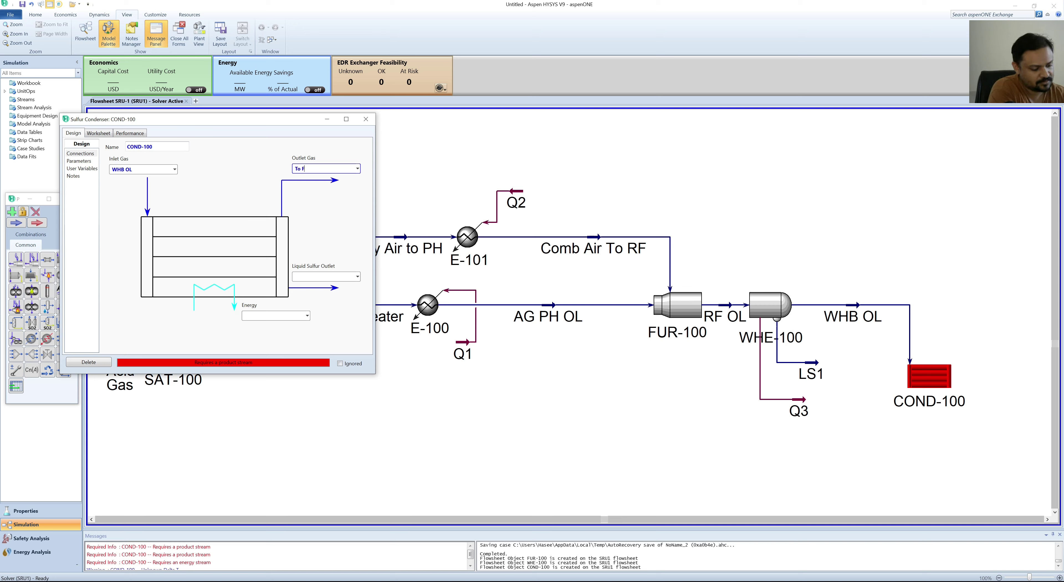
type("irst ")
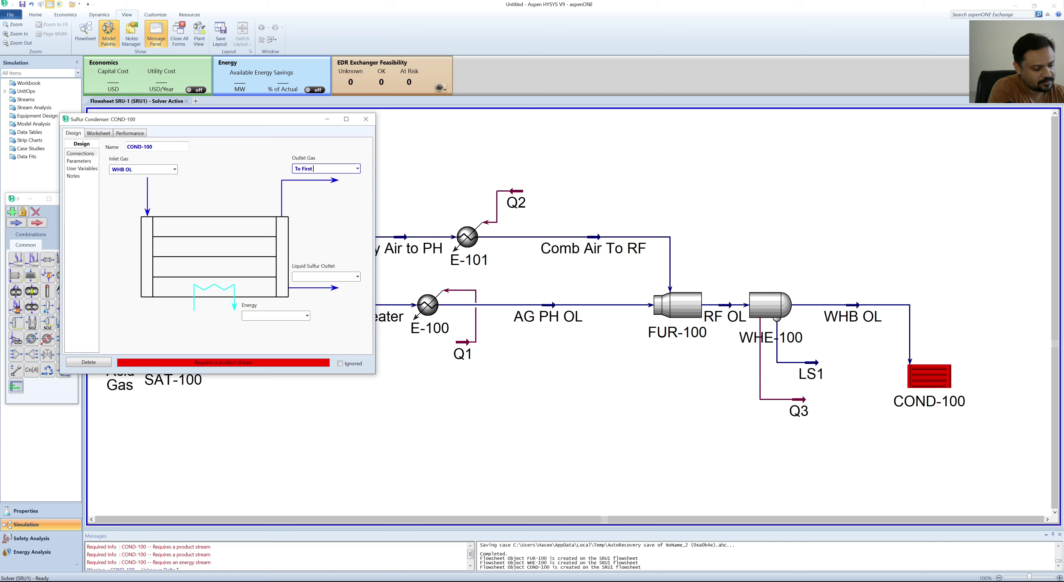
type("PH")
key("Return")
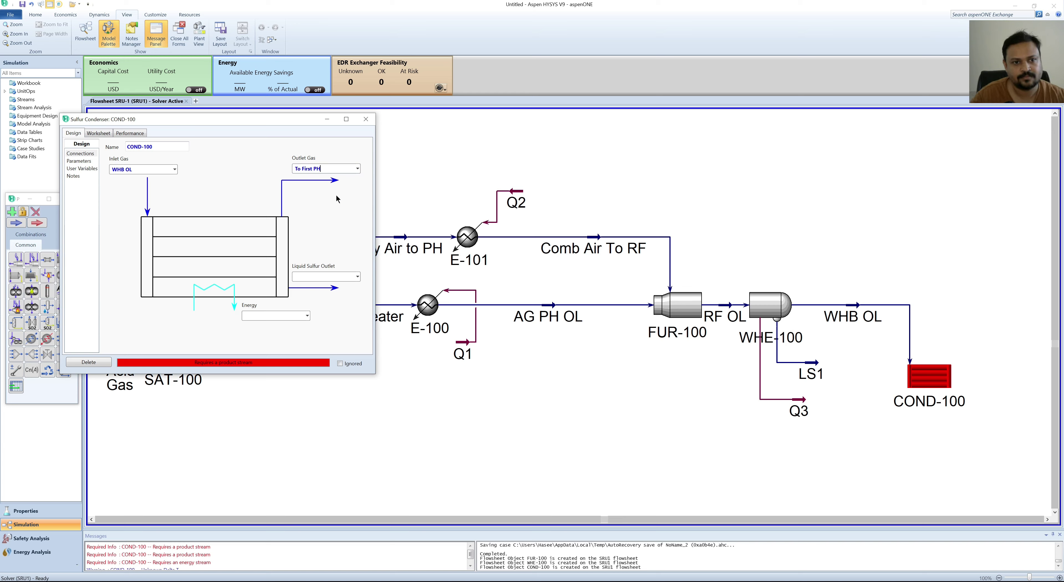
- Create liquid sulfur outlet stream LS2 and energy stream Q4 for the sulfur condenser
left_click(313, 277)
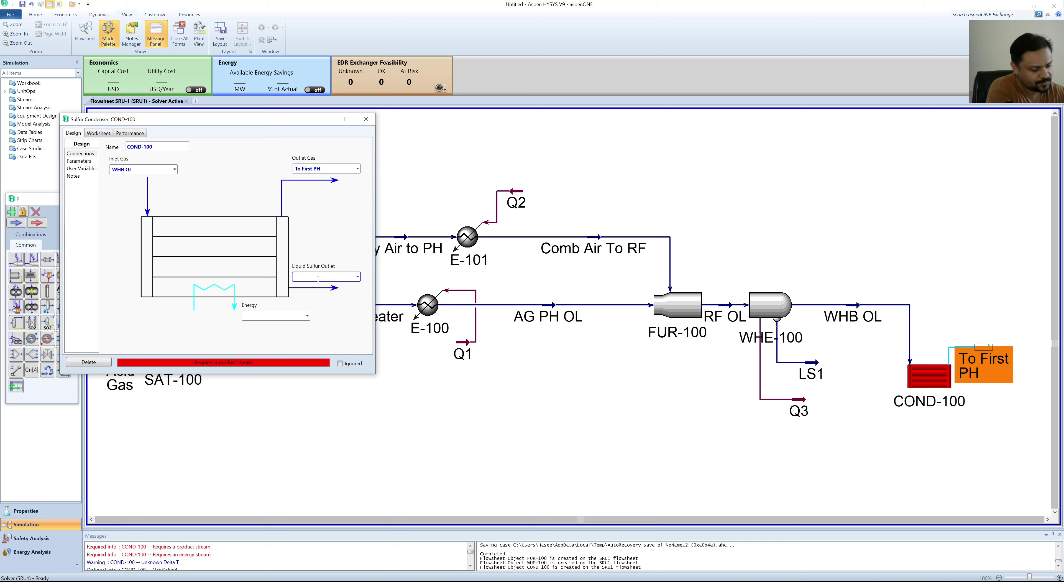
type("LS2")
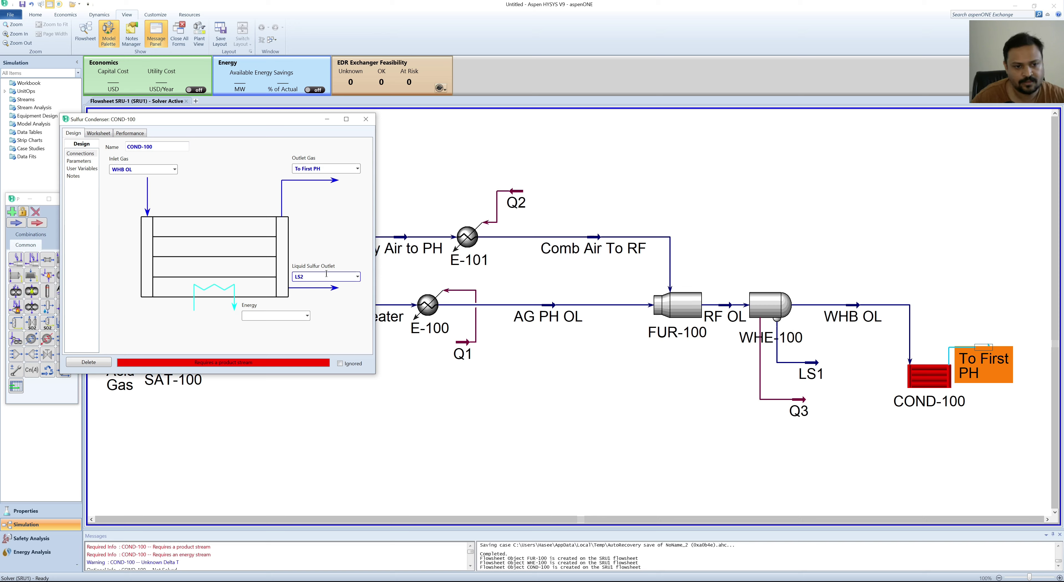
key("Return")
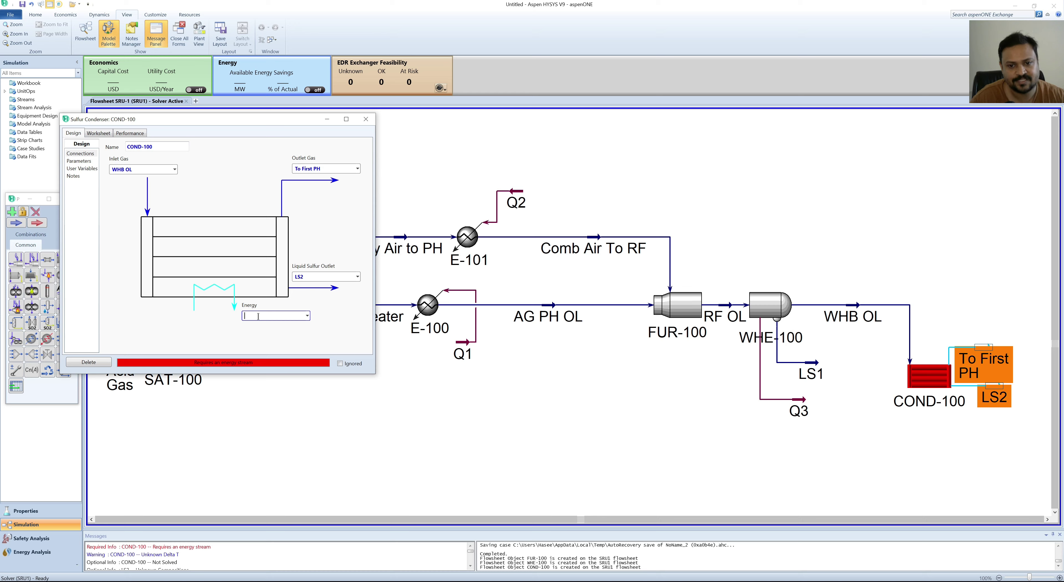
left_click(259, 316)
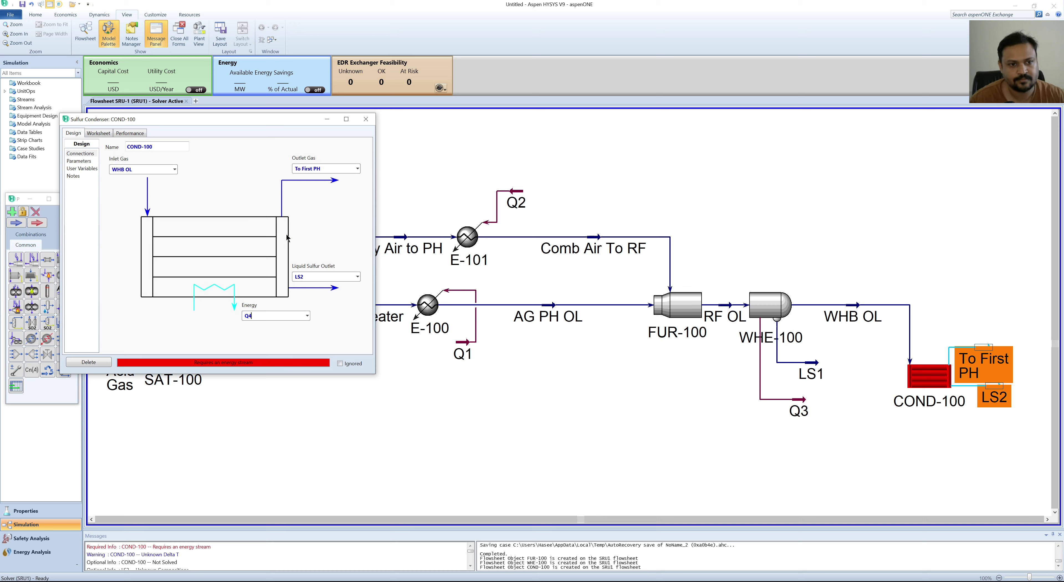
key("Return")
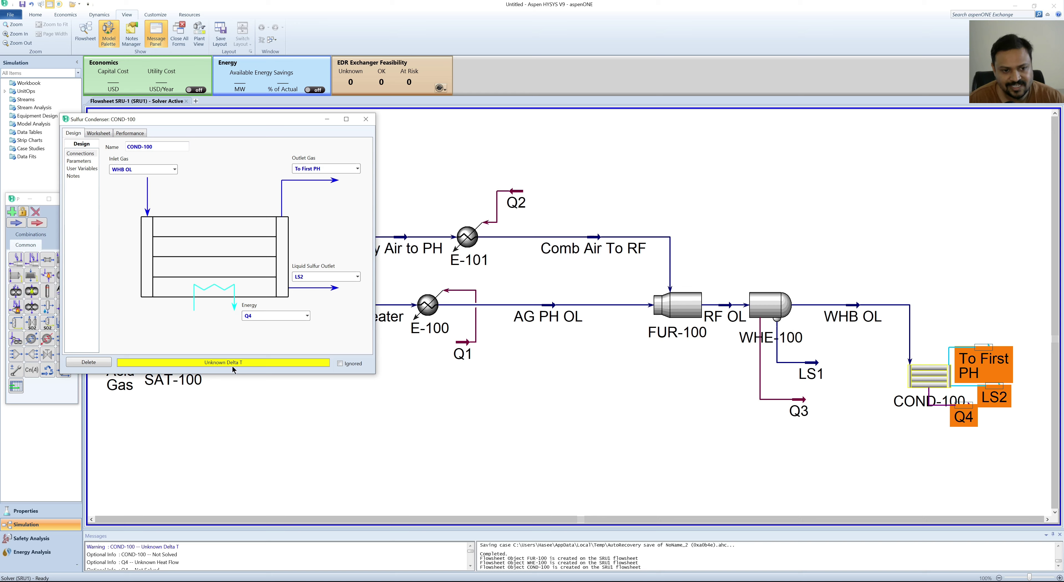
- Set the temperature of condenser outlet stream To First PH to 130 C and close the condenser's properties
left_click(80, 162)
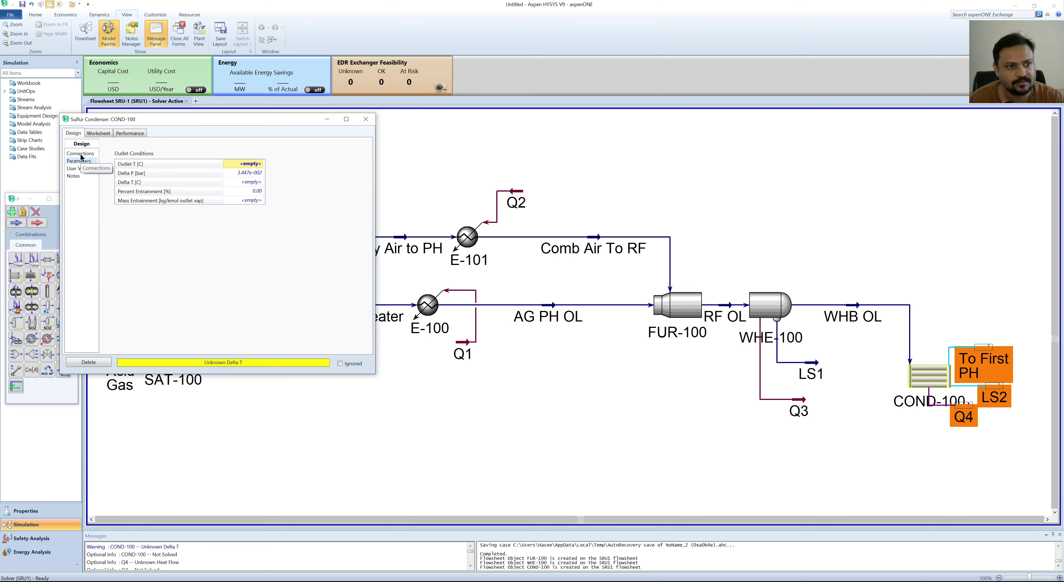
left_click(81, 154)
left_click(98, 133)
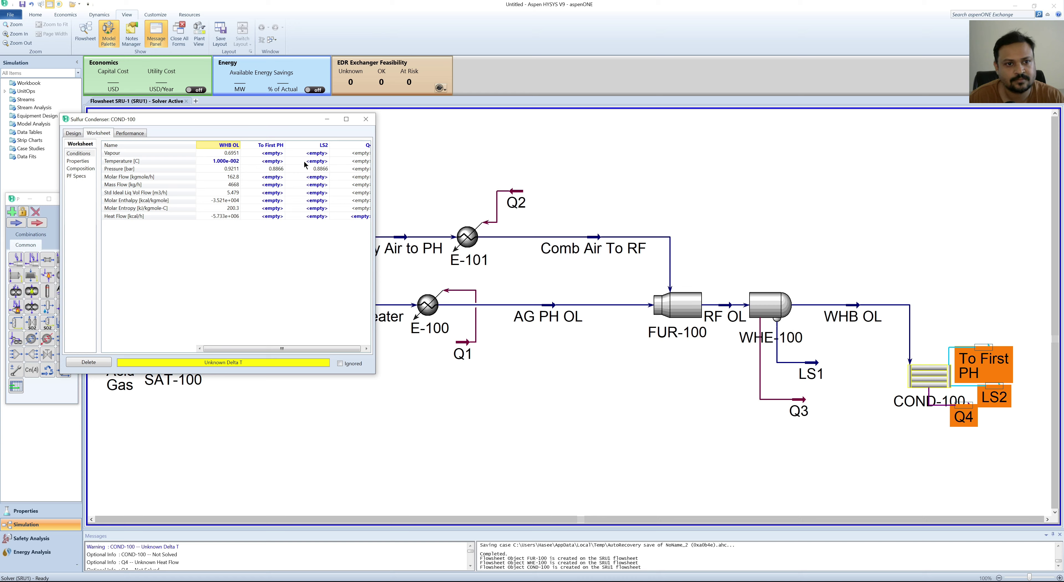
left_click(278, 163)
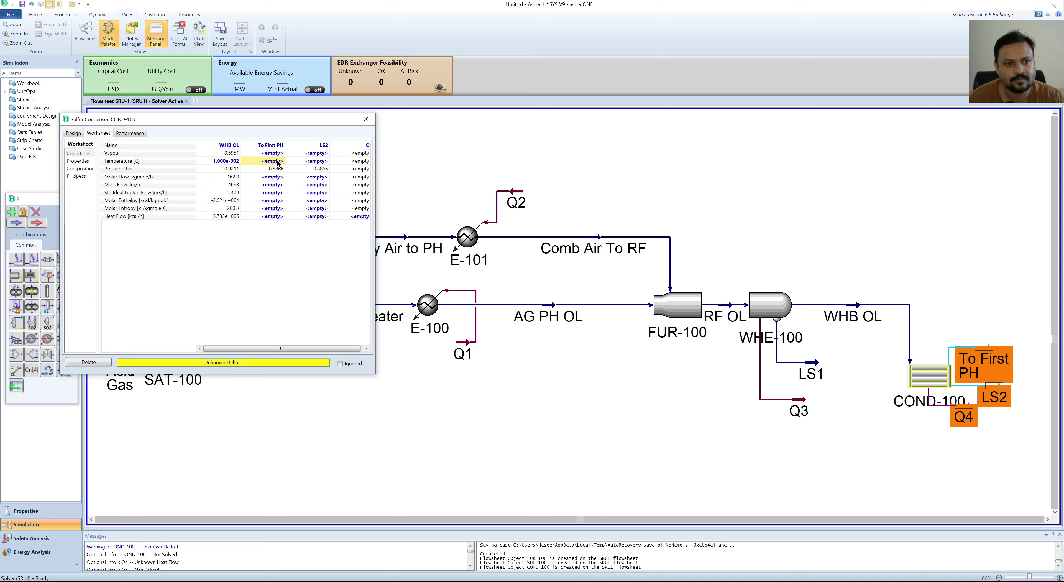
type("130")
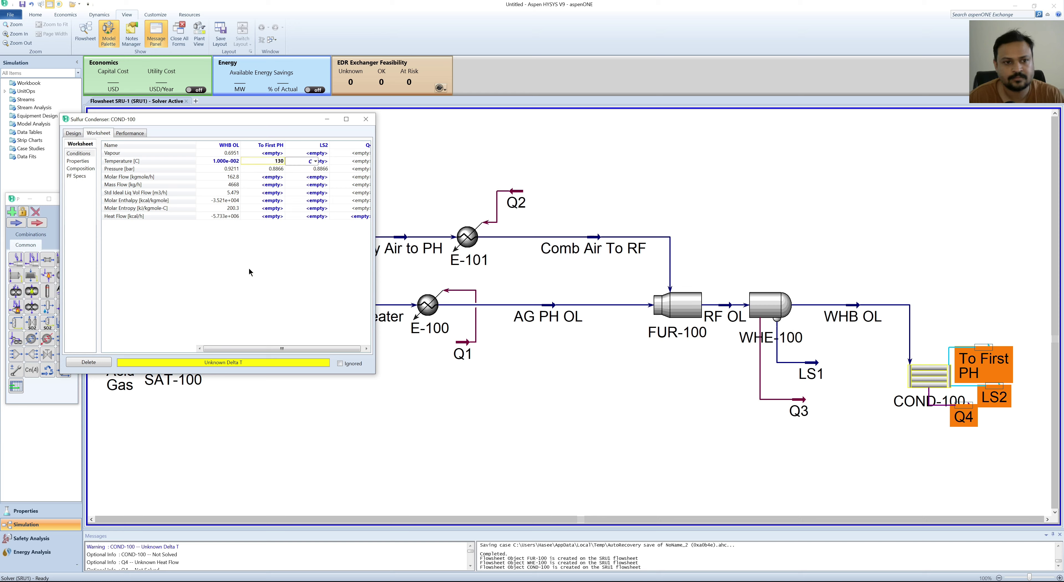
key("Return")
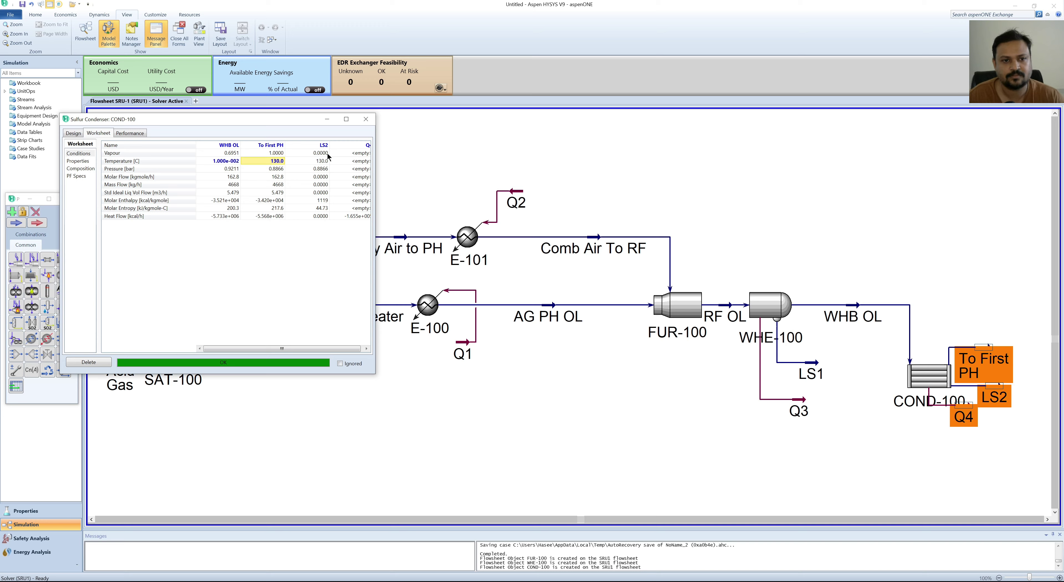
left_click(366, 120)
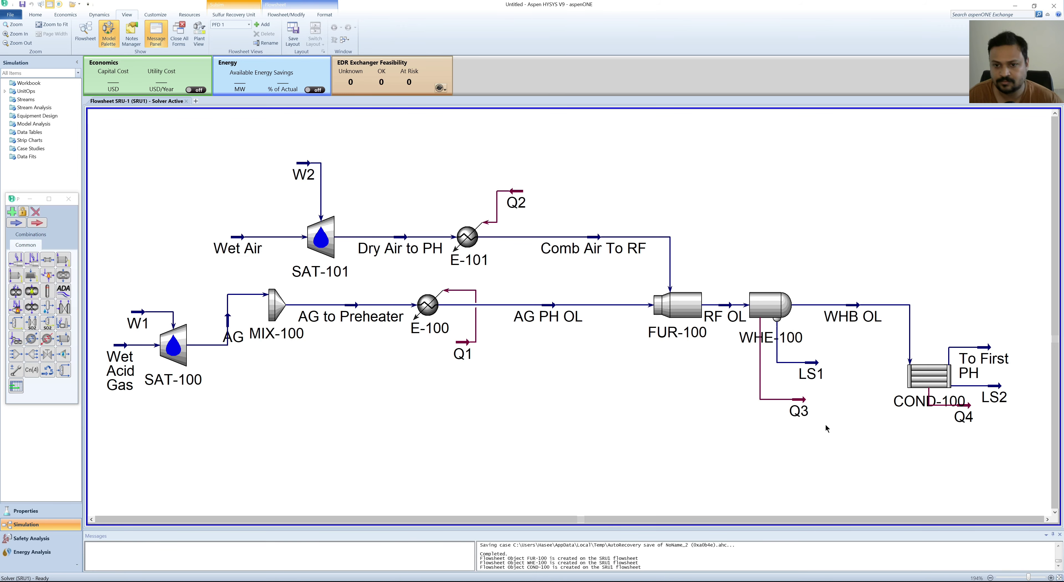
- Place streams Q4 and LS2 separately below condenser COND-100 and raise stream To First PH level with the WHB OL line
scroll(824, 427, "down", 1)
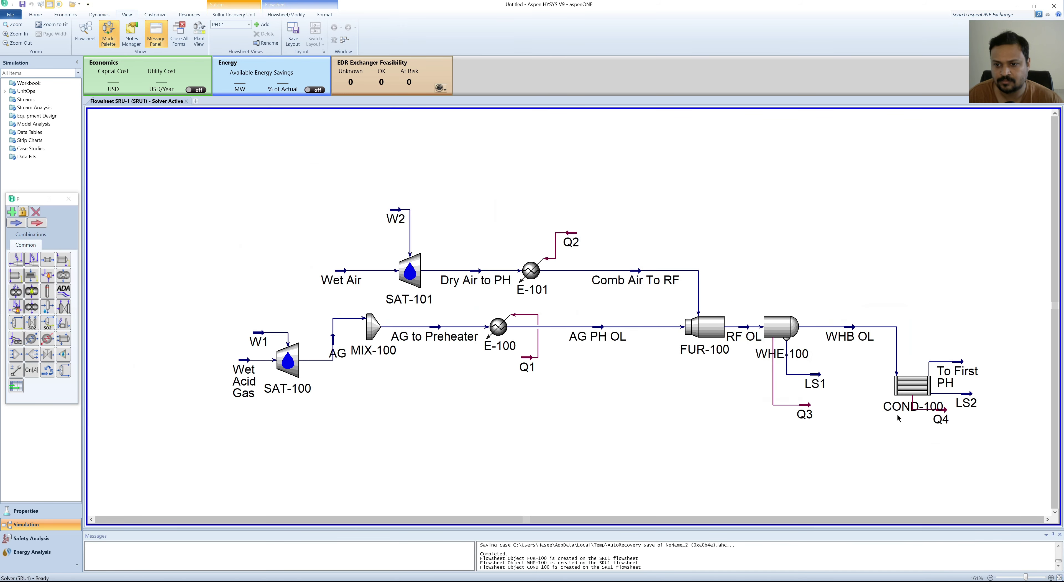
scroll(899, 459, "right", 2)
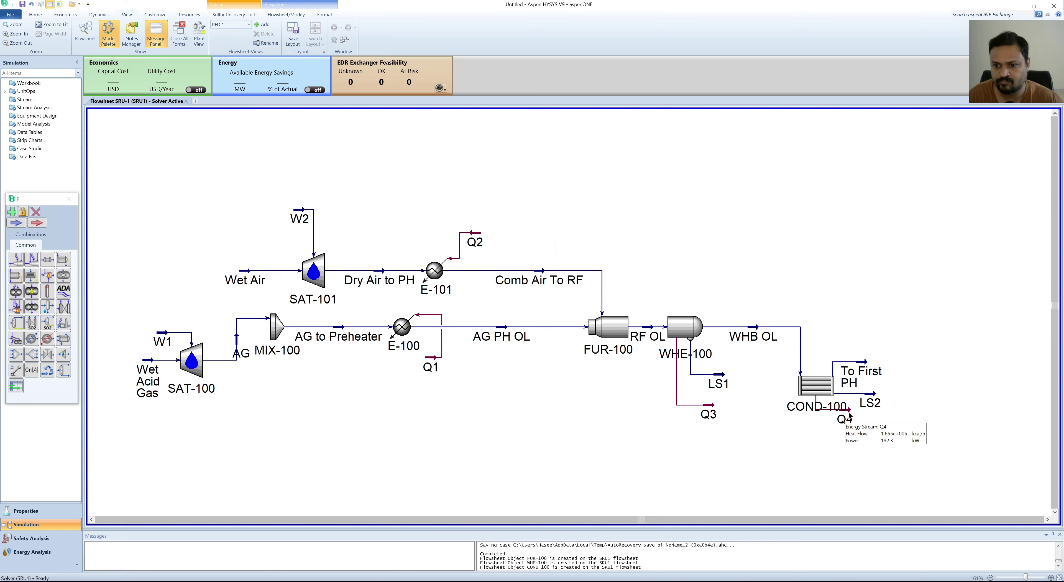
left_click_drag(849, 410, 851, 450)
left_click_drag(871, 399, 874, 435)
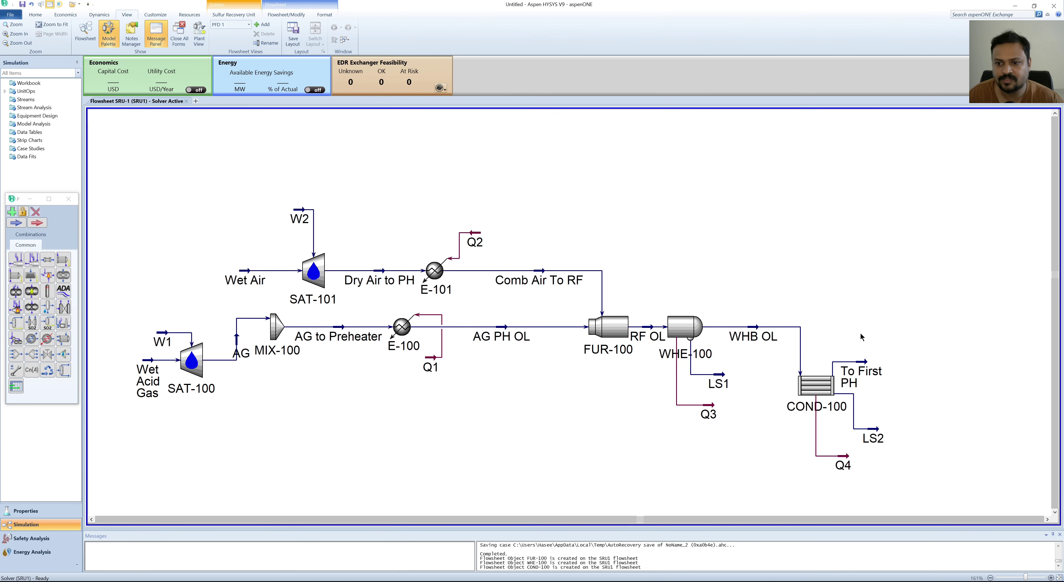
left_click_drag(861, 363, 863, 326)
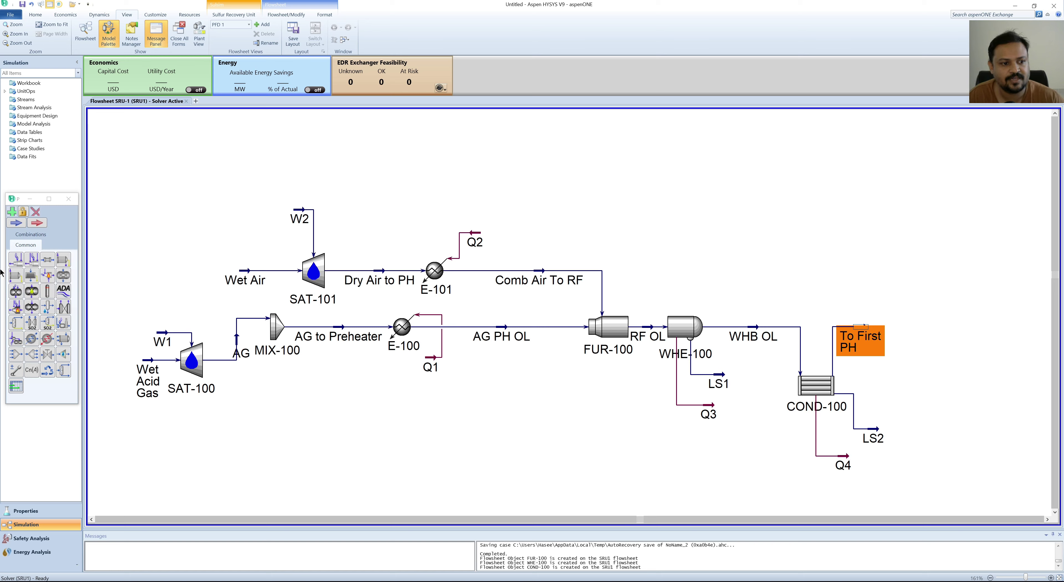
- Add a heater fed by stream To First PH, with energy stream Q6 and outlet stream Converter 1 IL
double_click(47, 339)
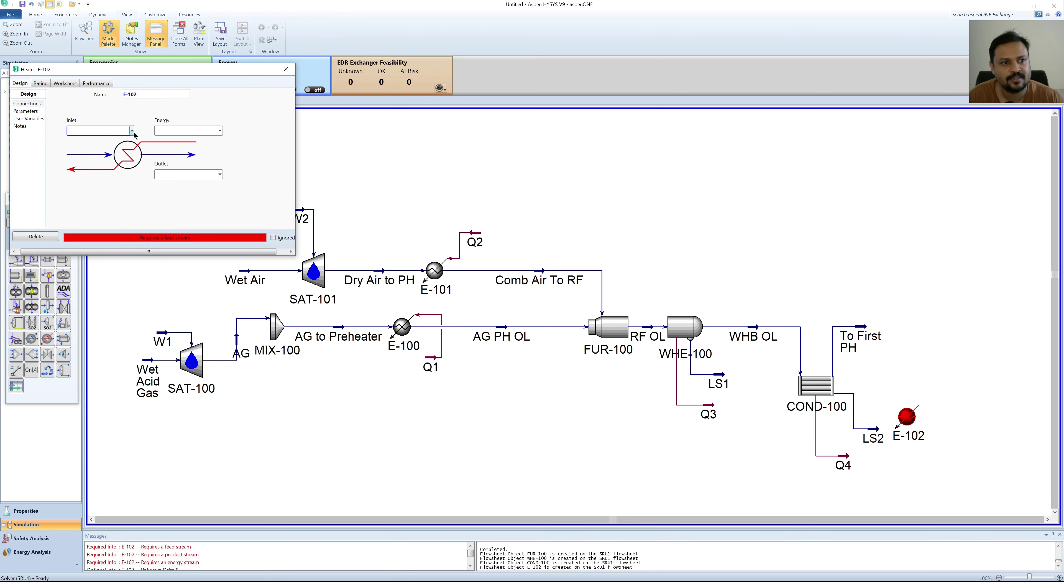
left_click(132, 130)
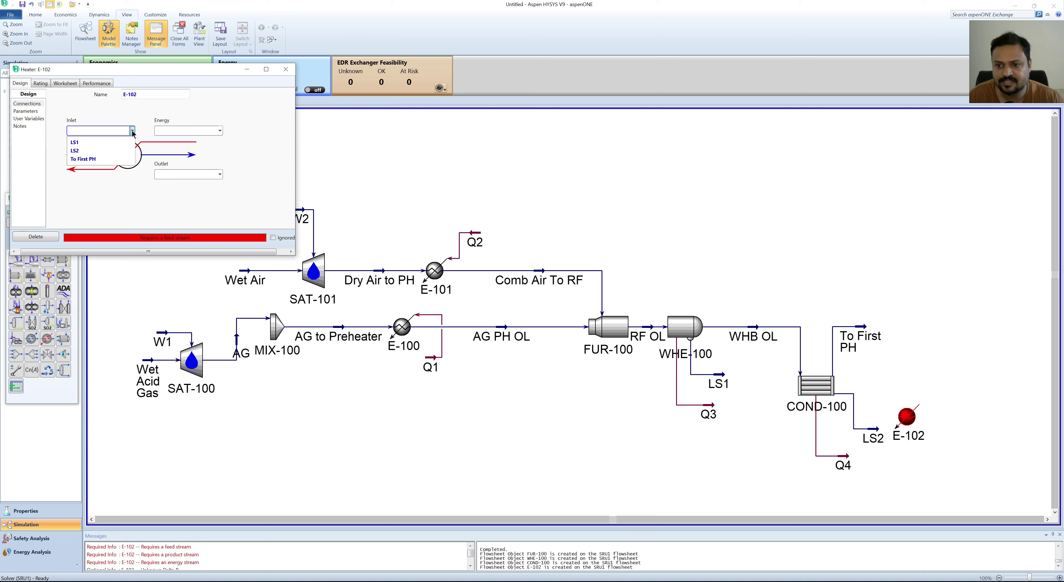
left_click(83, 159)
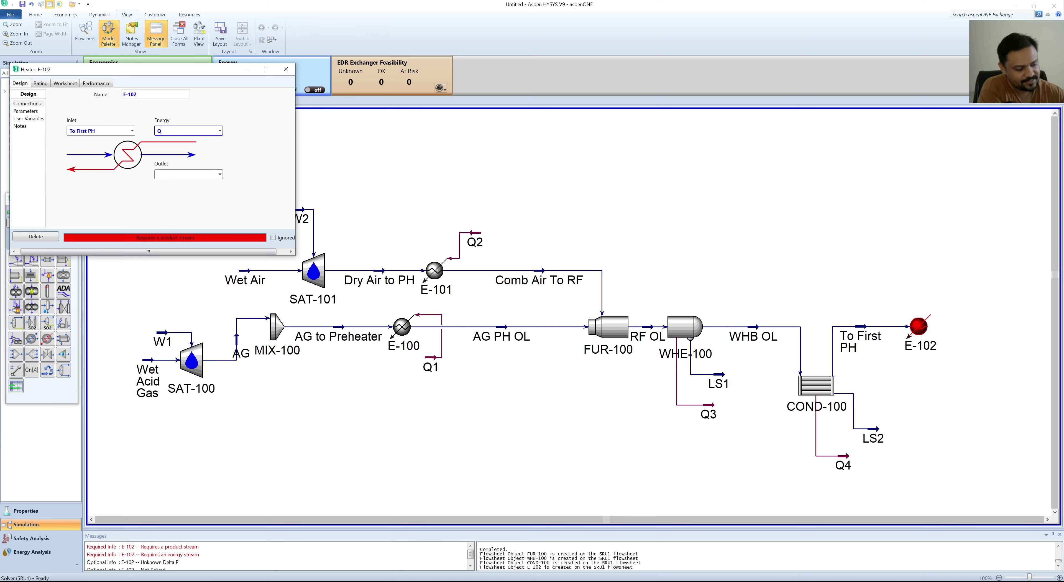
type("Q6")
key("Return")
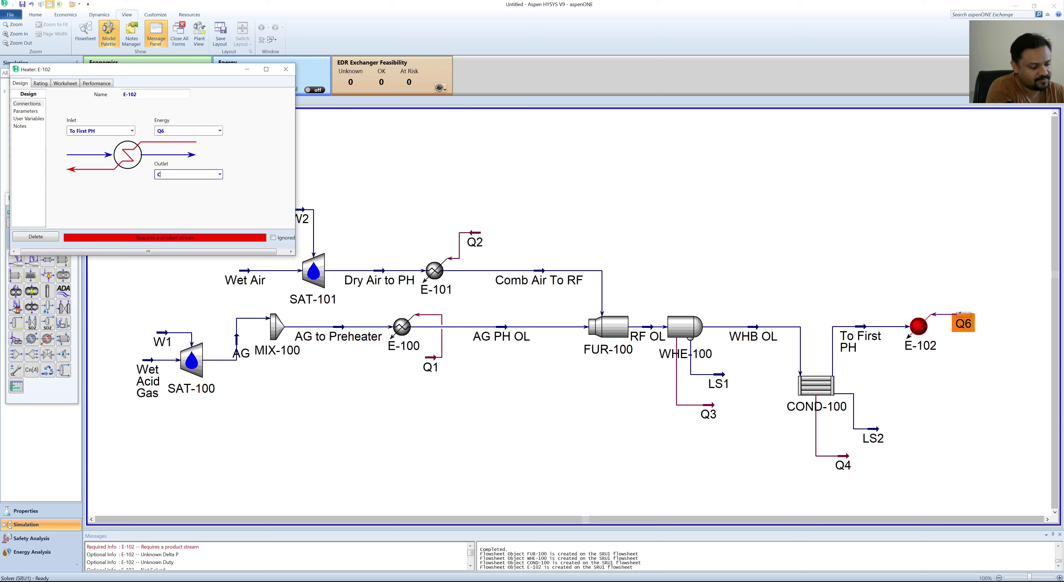
type("erter 1 IL")
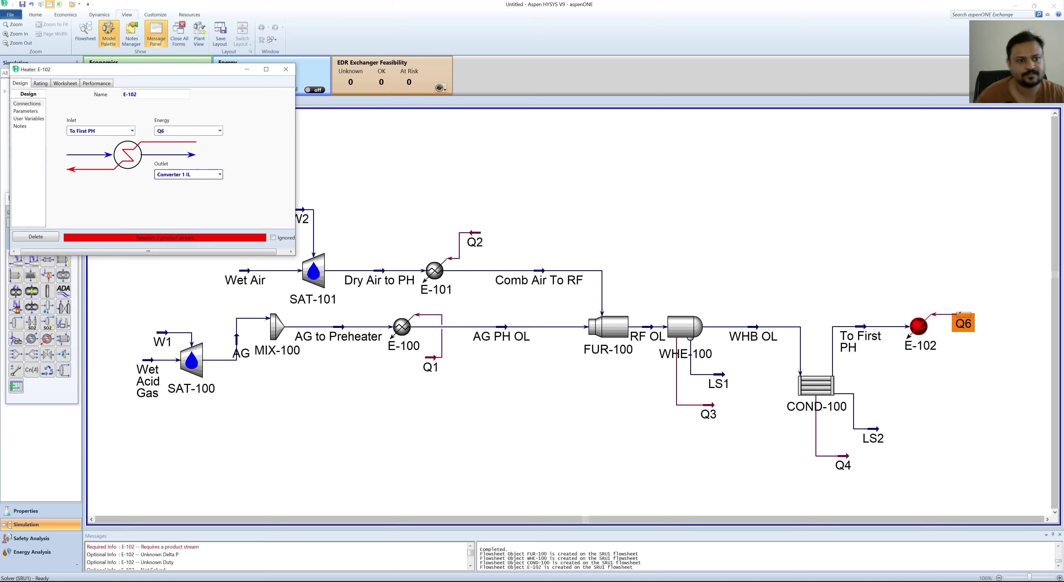
key("Return")
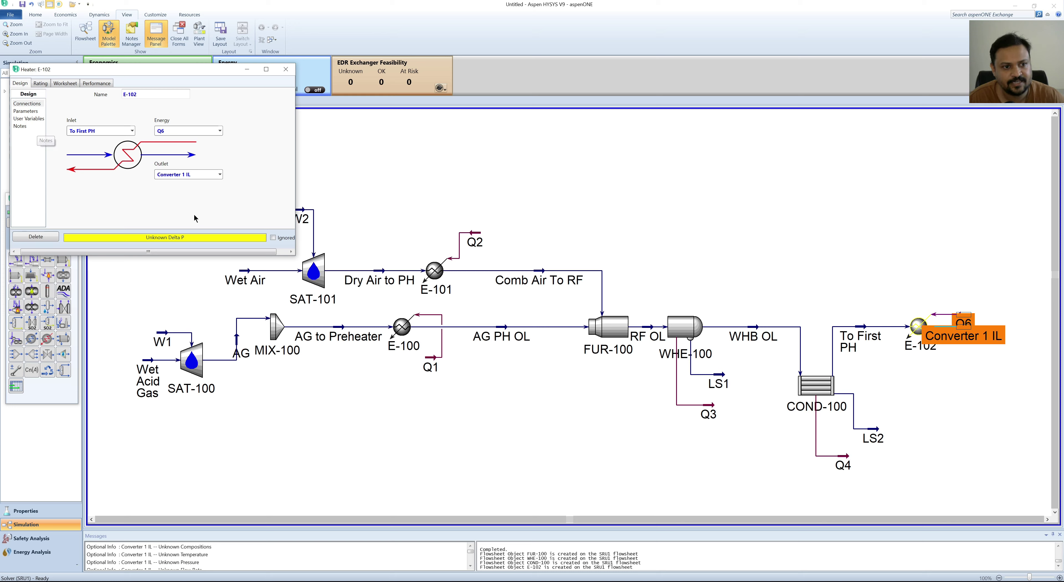
- Set the heater's pressure drop to 0.01 bar and the temperature of outlet stream Converter 1 IL to 230 C
left_click(33, 111)
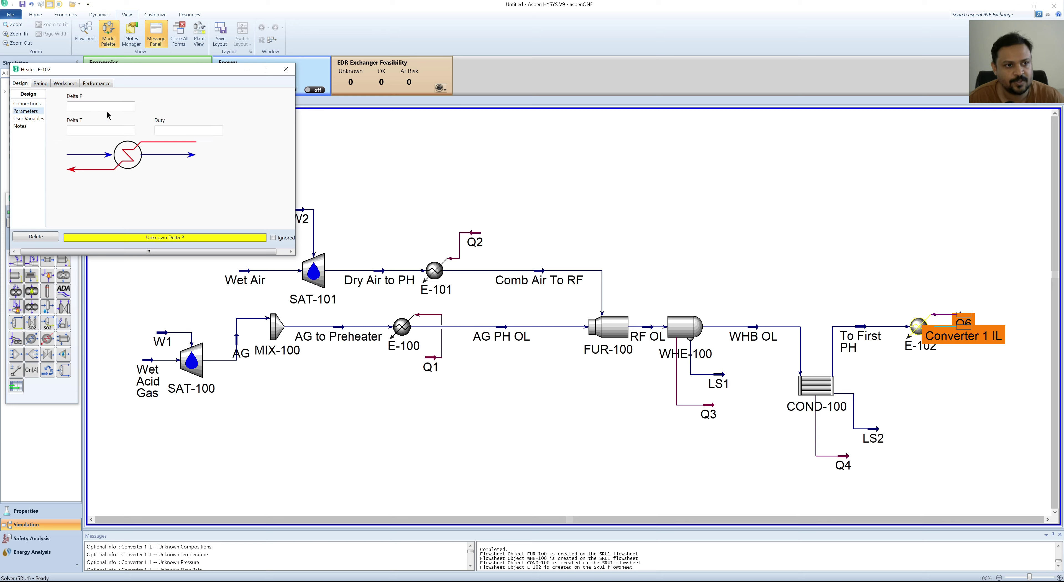
left_click(106, 108)
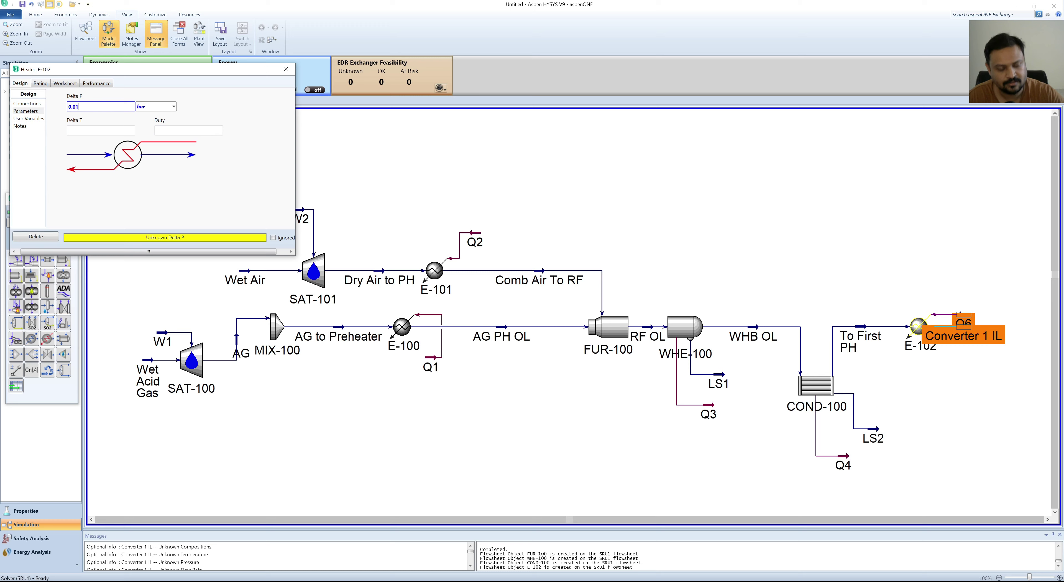
key("Return")
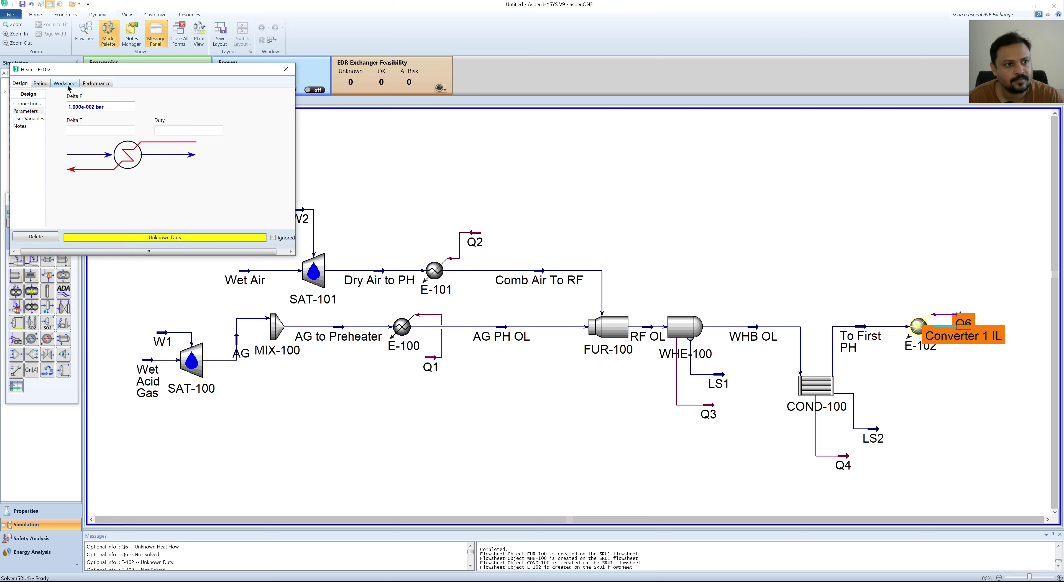
left_click(54, 84)
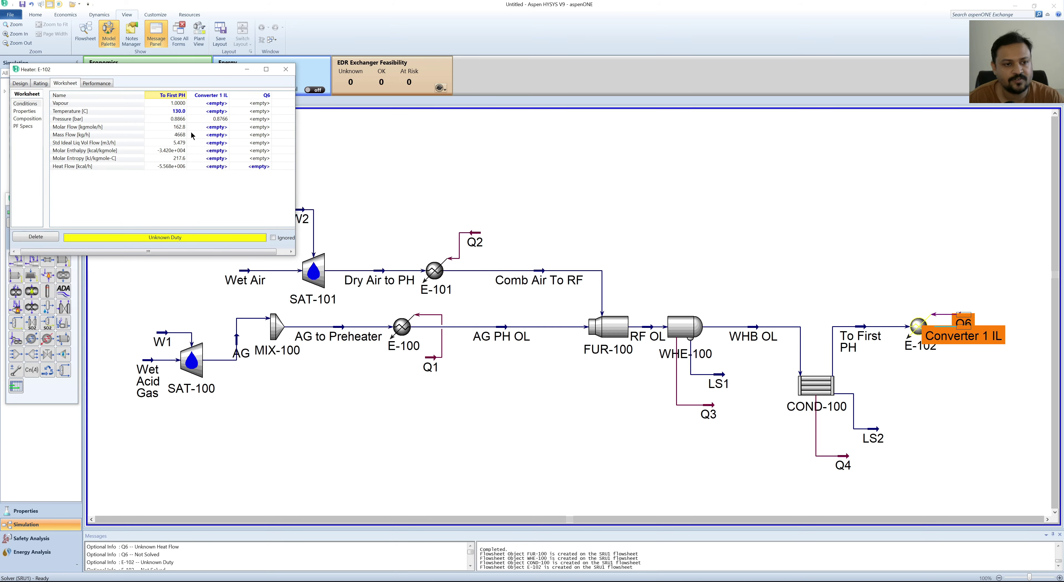
left_click(218, 111)
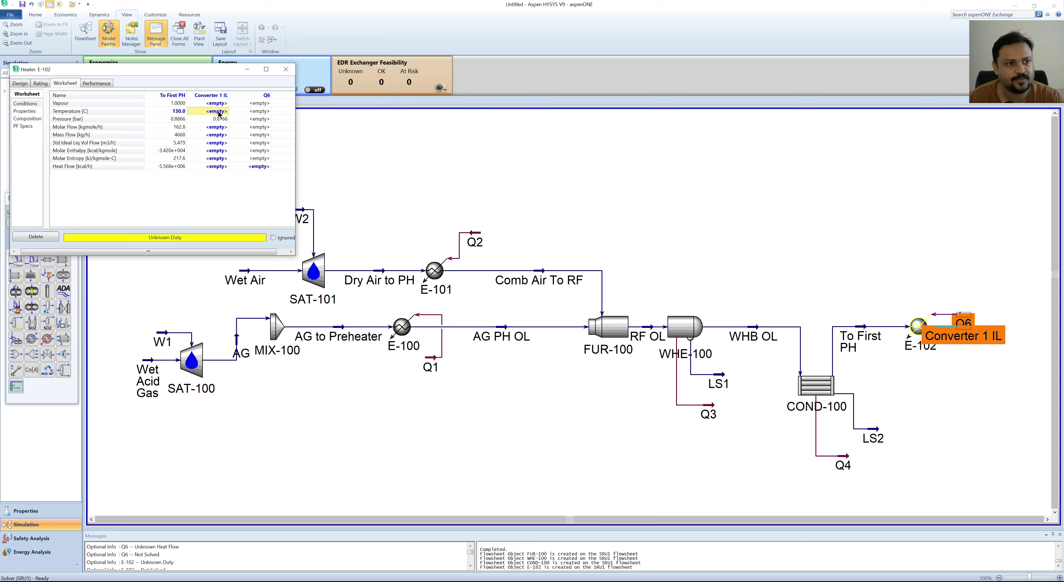
type("230")
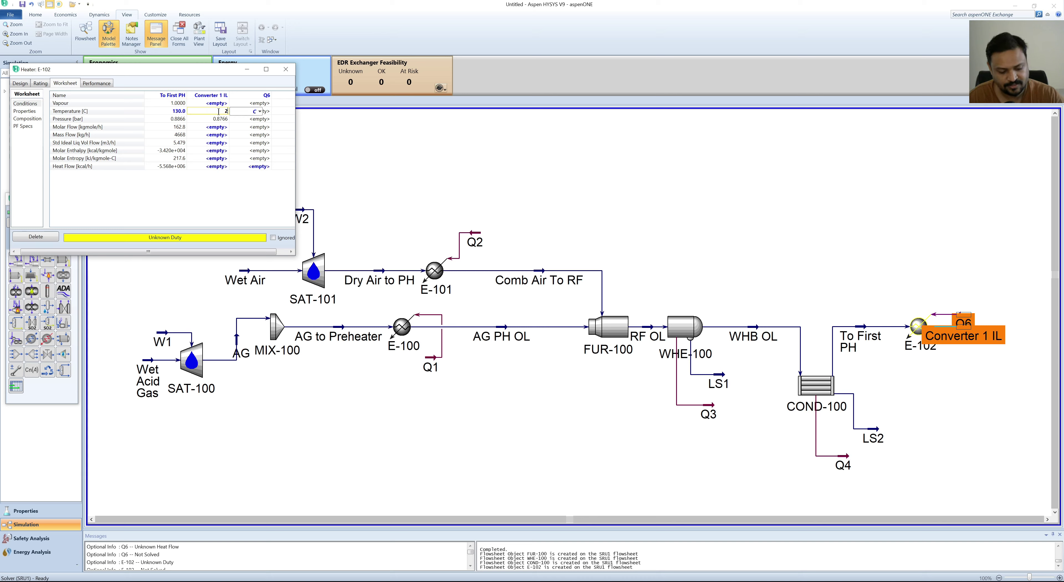
left_click(221, 137)
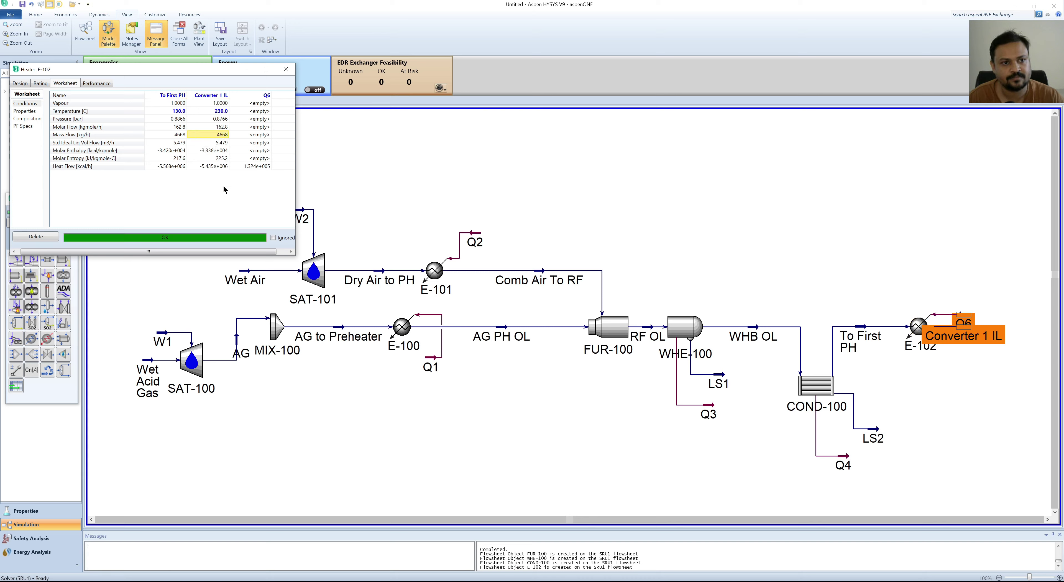
- Close the heater's properties, place heater E-102 high above condenser COND-100 and shift stream To First PH closer to the condenser's outlet line
left_click(285, 69)
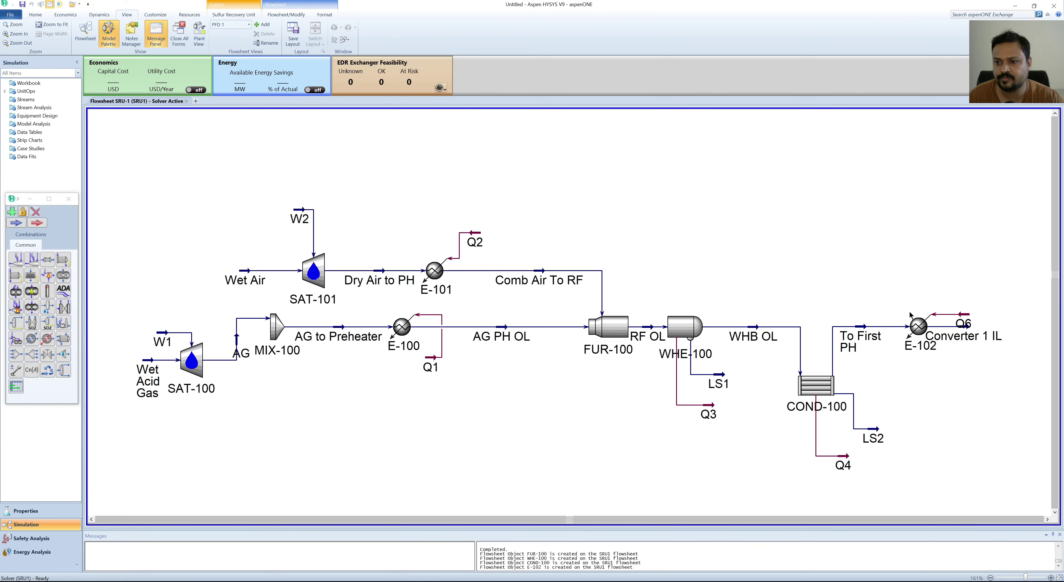
left_click_drag(918, 326, 894, 219)
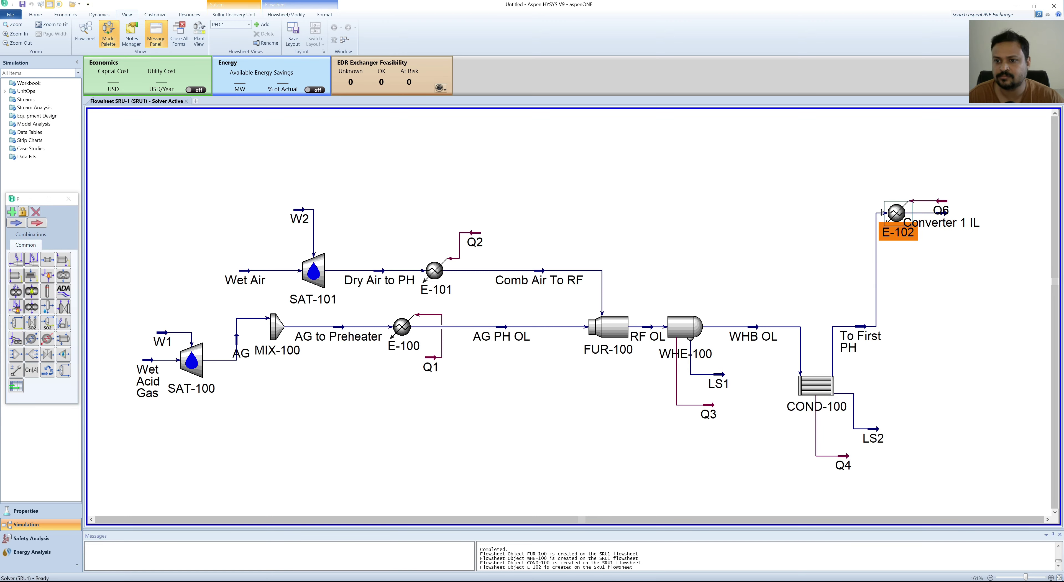
left_click_drag(901, 213, 848, 164)
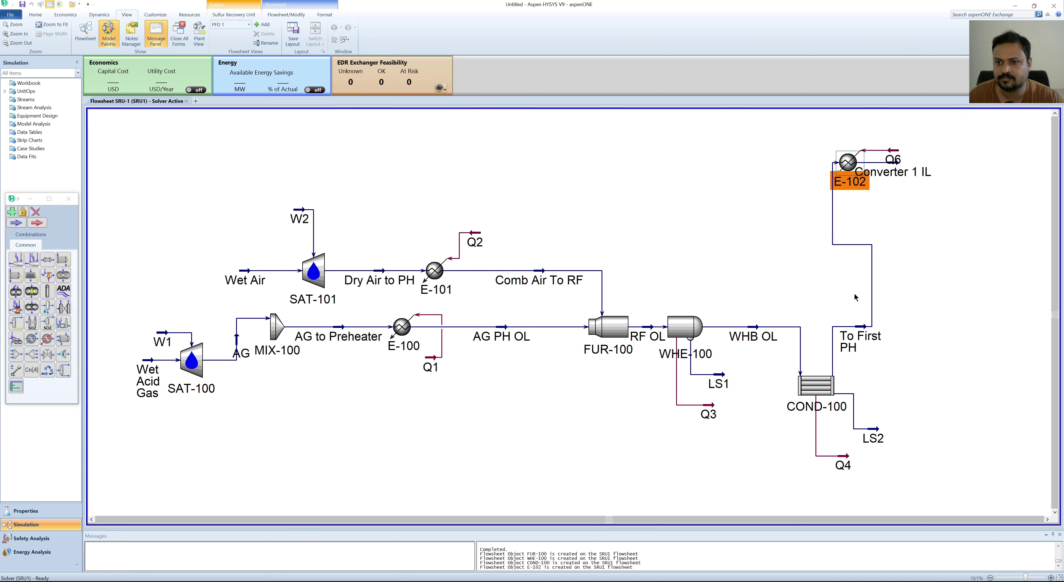
left_click_drag(861, 331, 845, 324)
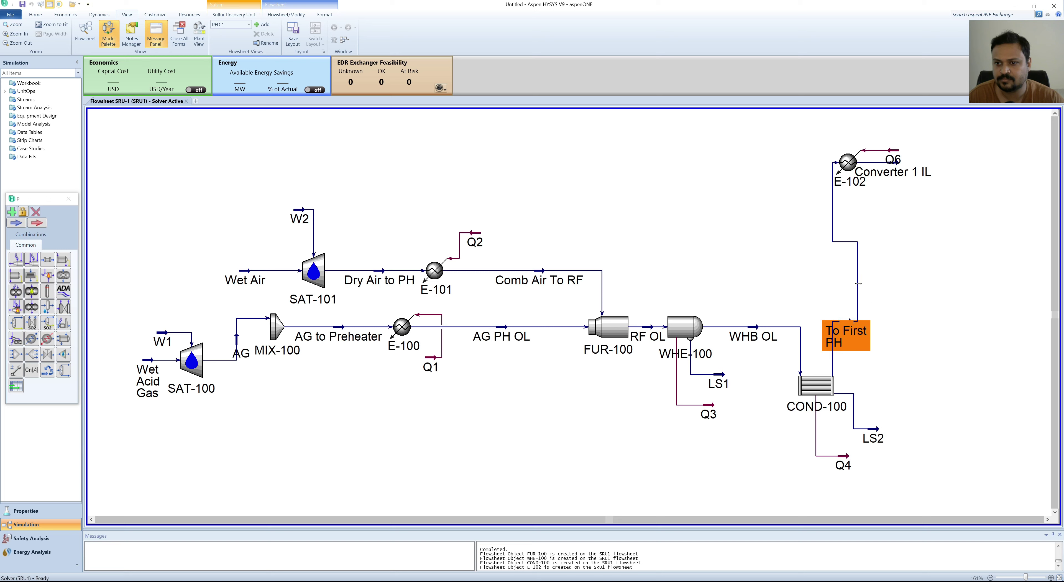
left_click_drag(856, 176, 885, 183)
left_click(924, 295)
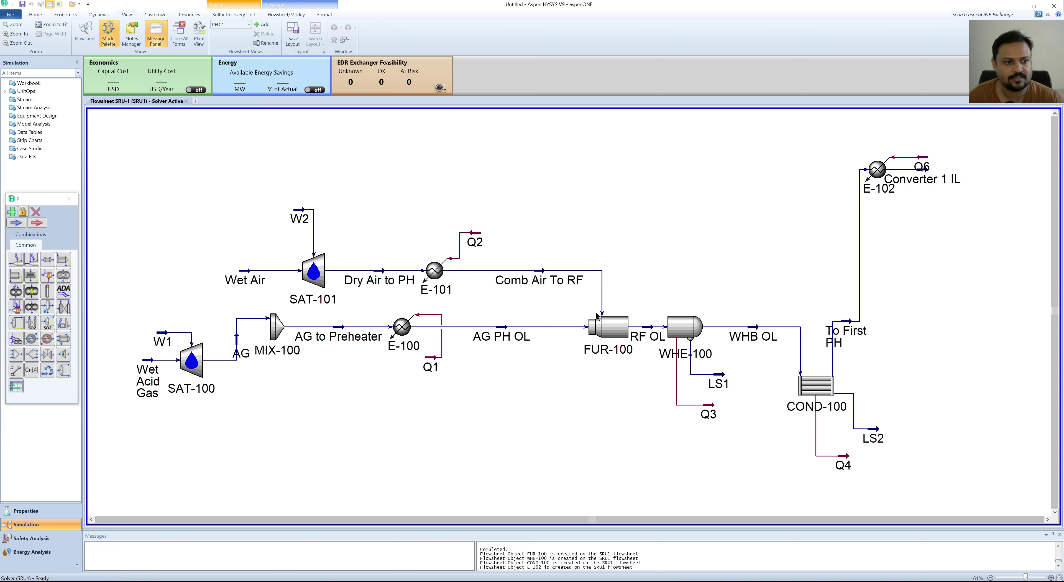
- Add a catalytic converter with inlet gas Converter 1 IL and outlet gas Con 1 OL, and review its design parameters
double_click(66, 278)
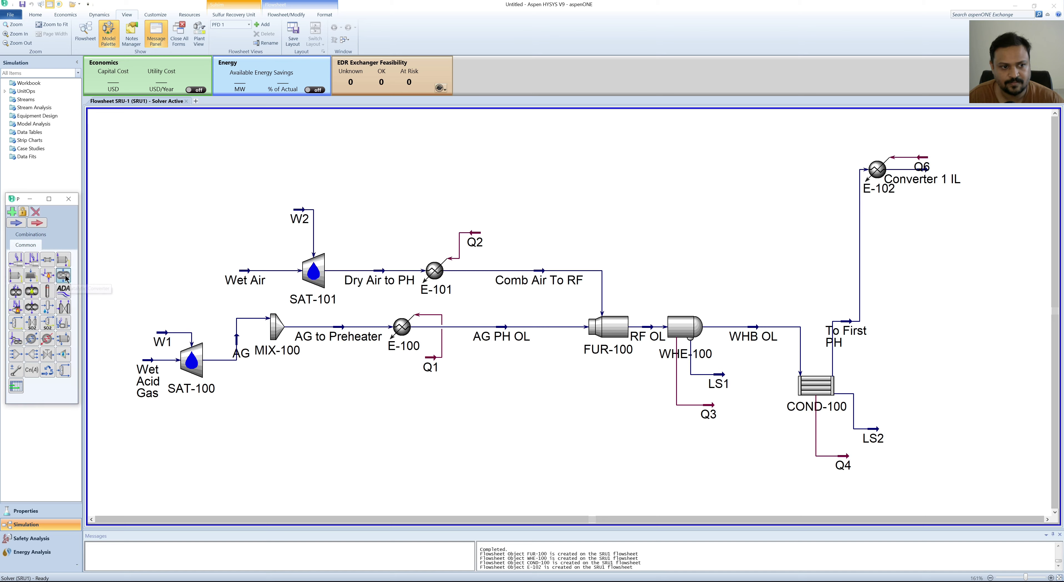
left_click(170, 149)
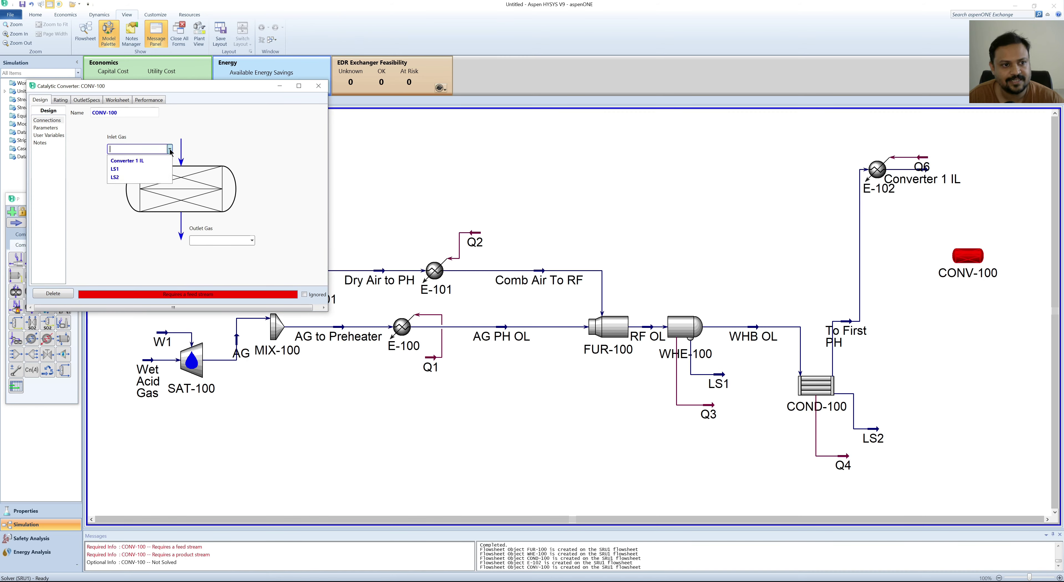
left_click(133, 161)
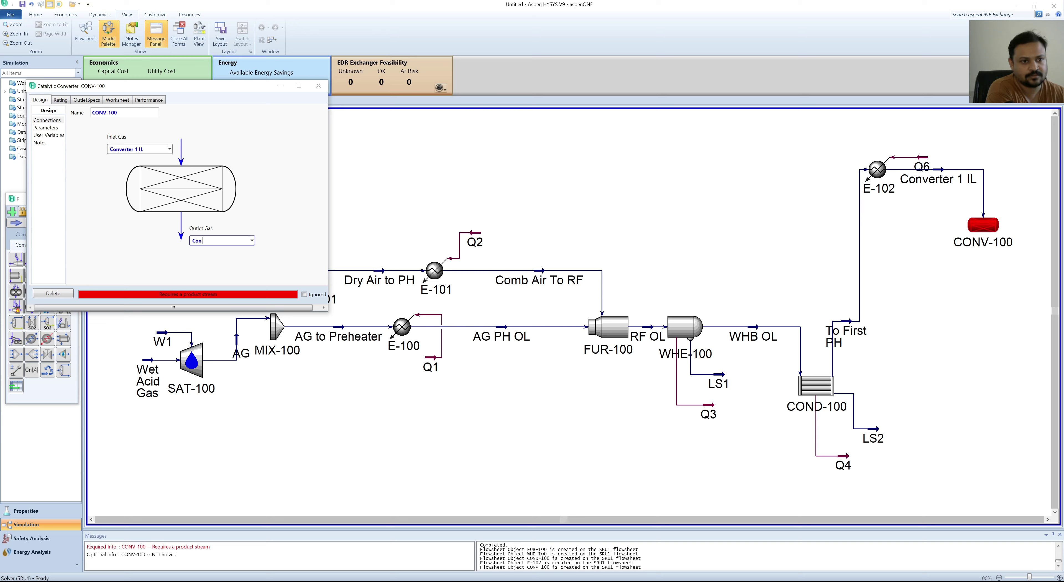
type("Con 1 OL")
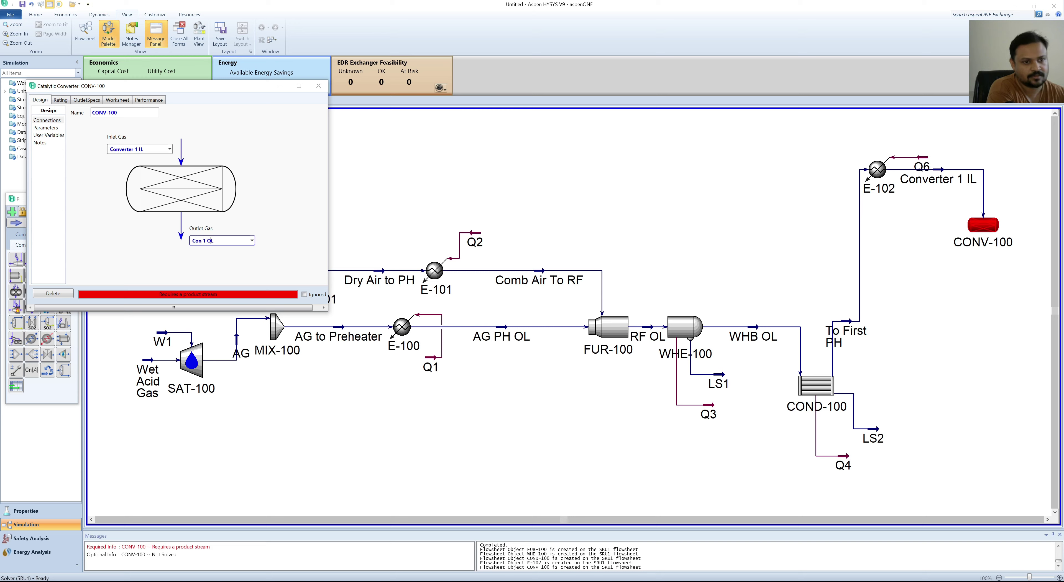
key("Return")
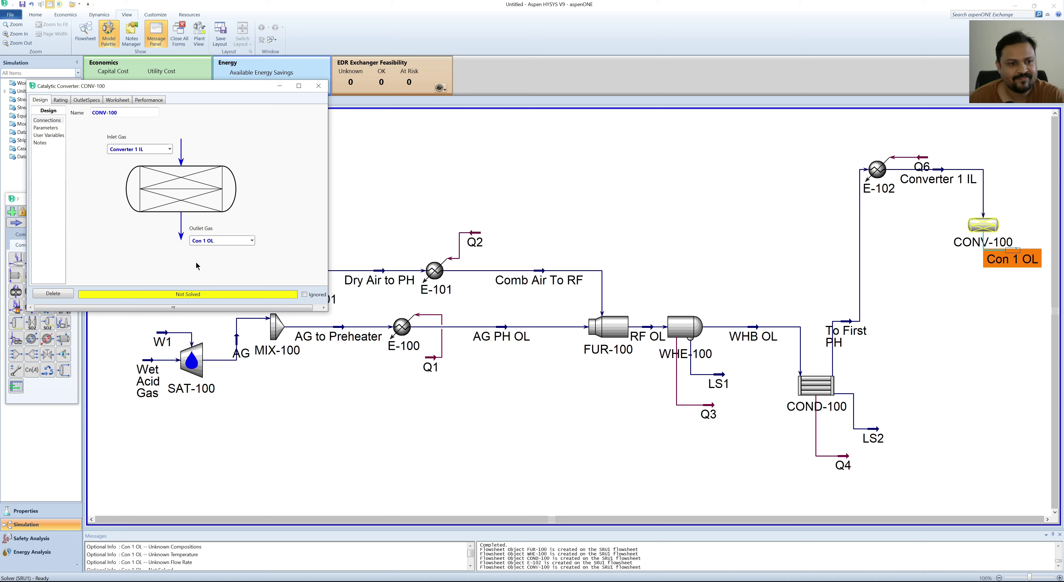
left_click(47, 128)
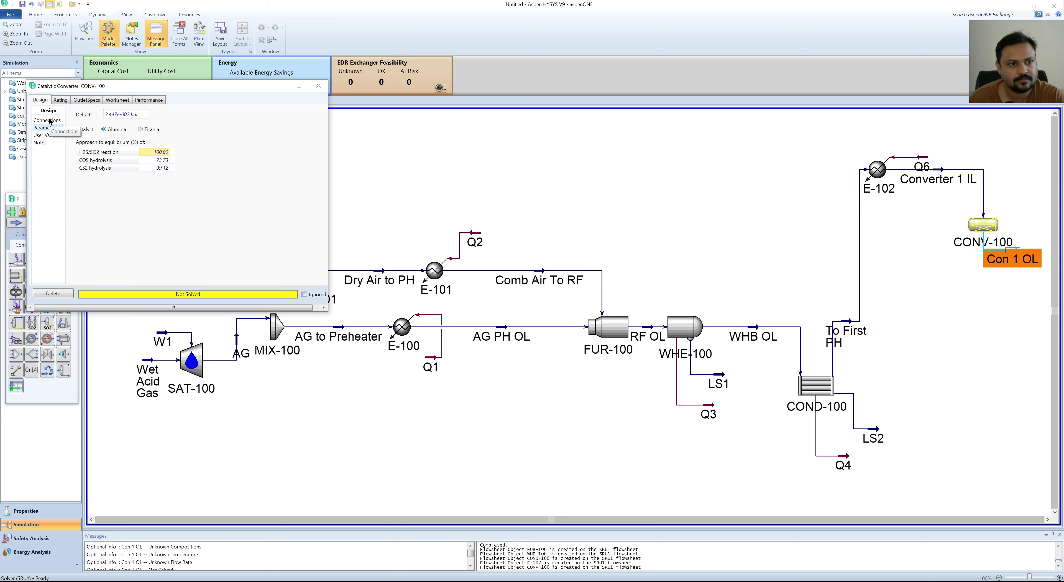
left_click(47, 121)
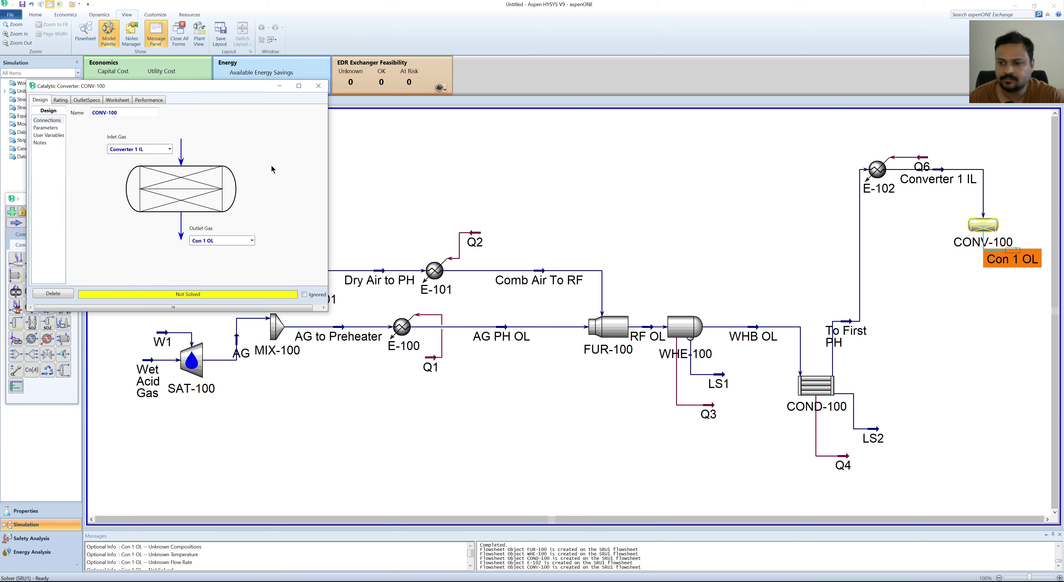
left_click(325, 92)
left_click(720, 238)
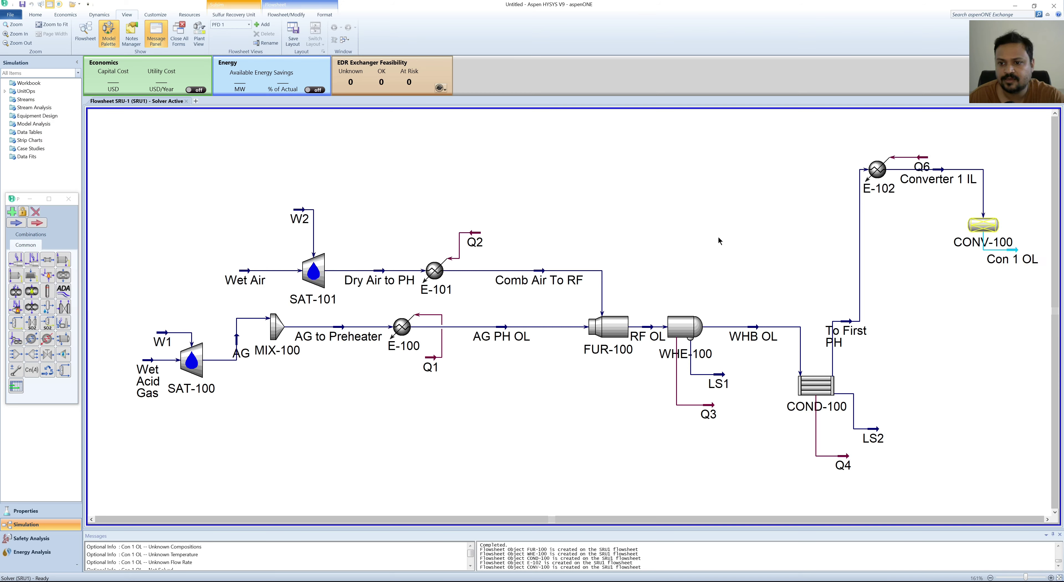
- Check condenser COND-100's worksheet conditions, connections and outlet parameters for the cause of the unsolved converter
mouse_move(828, 389)
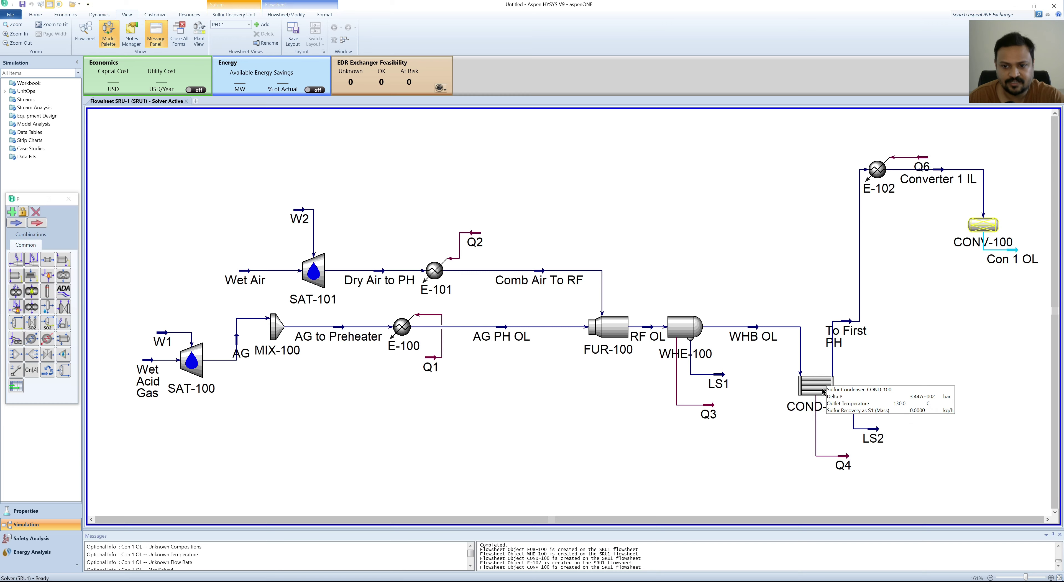
double_click(828, 389)
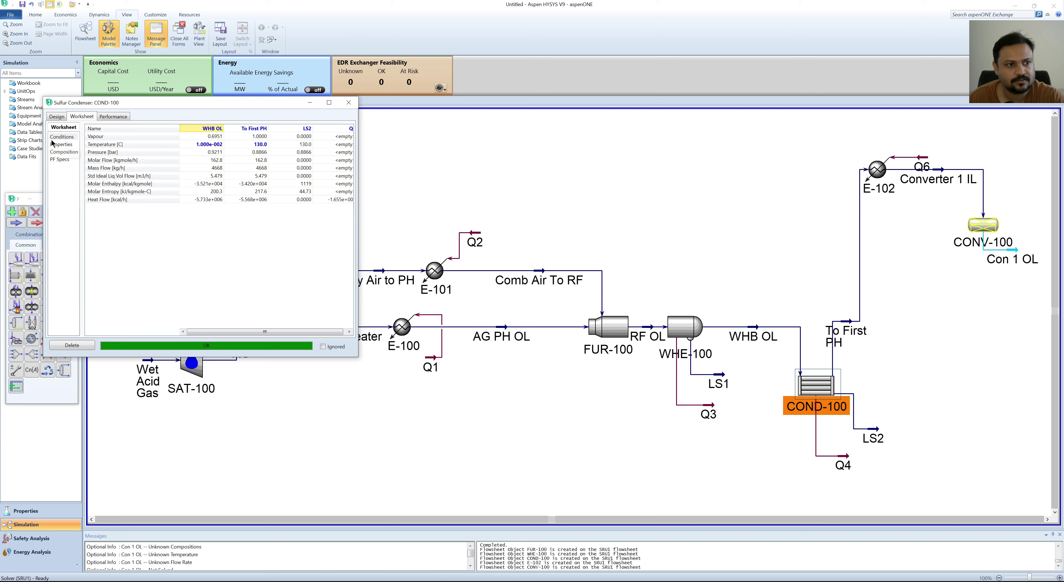
left_click(58, 118)
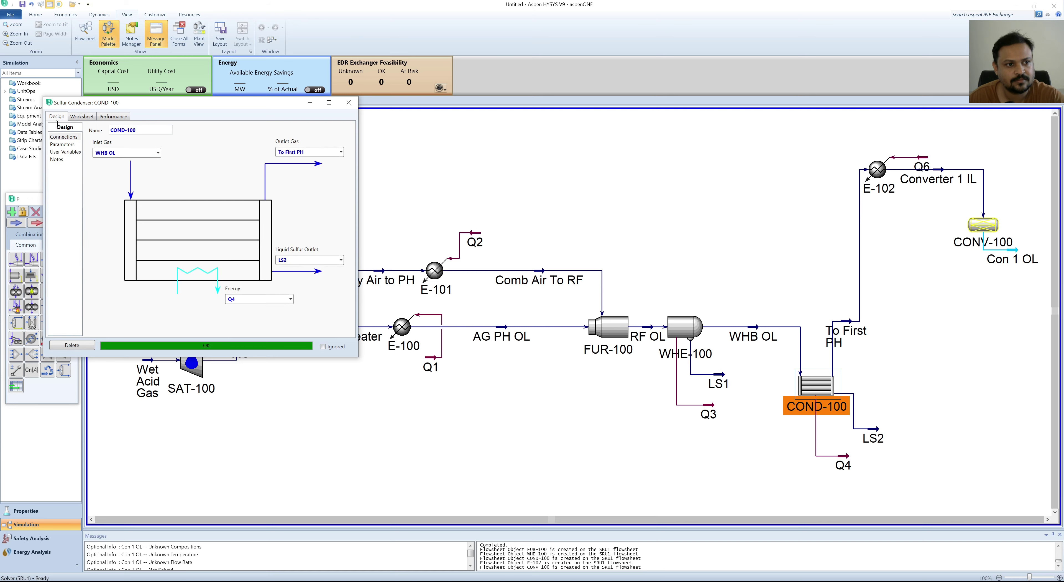
left_click(61, 145)
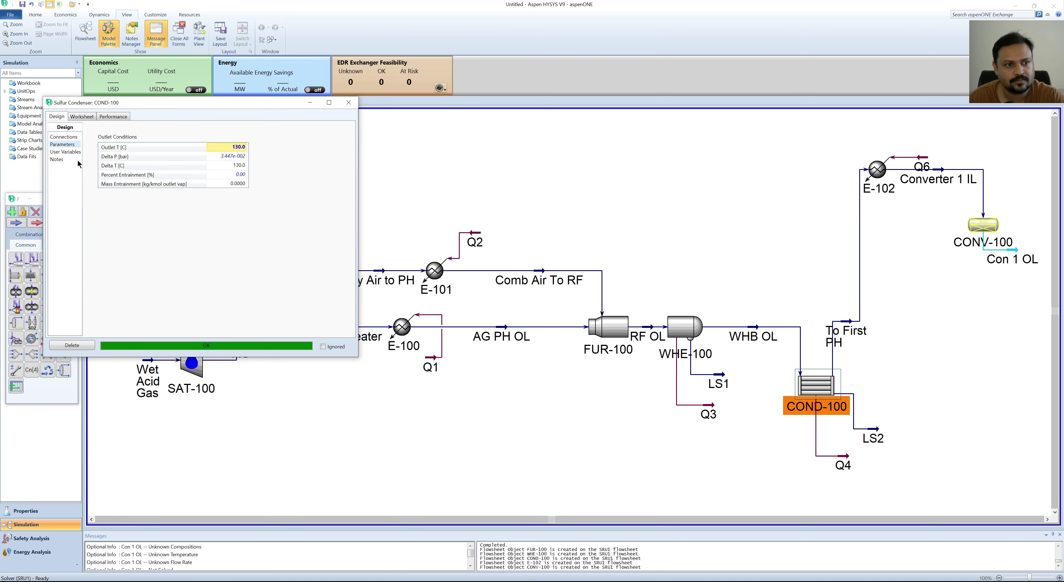
left_click(61, 137)
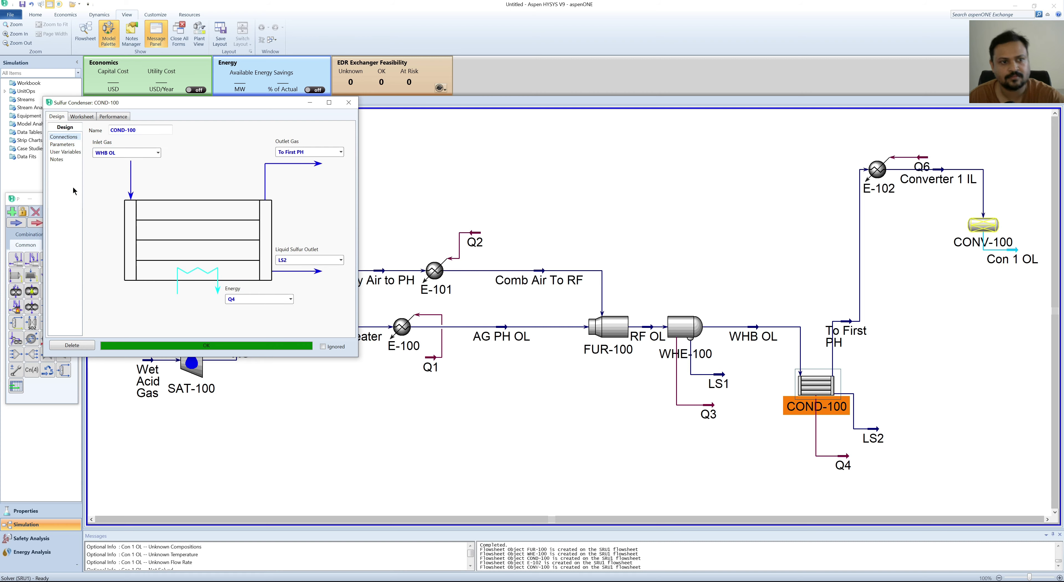
left_click(63, 144)
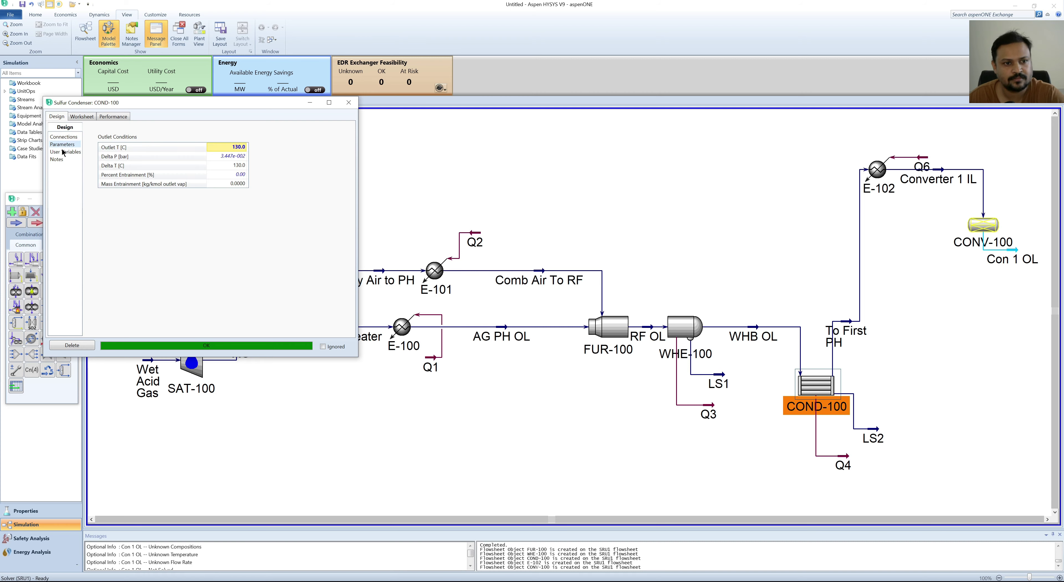
left_click(349, 103)
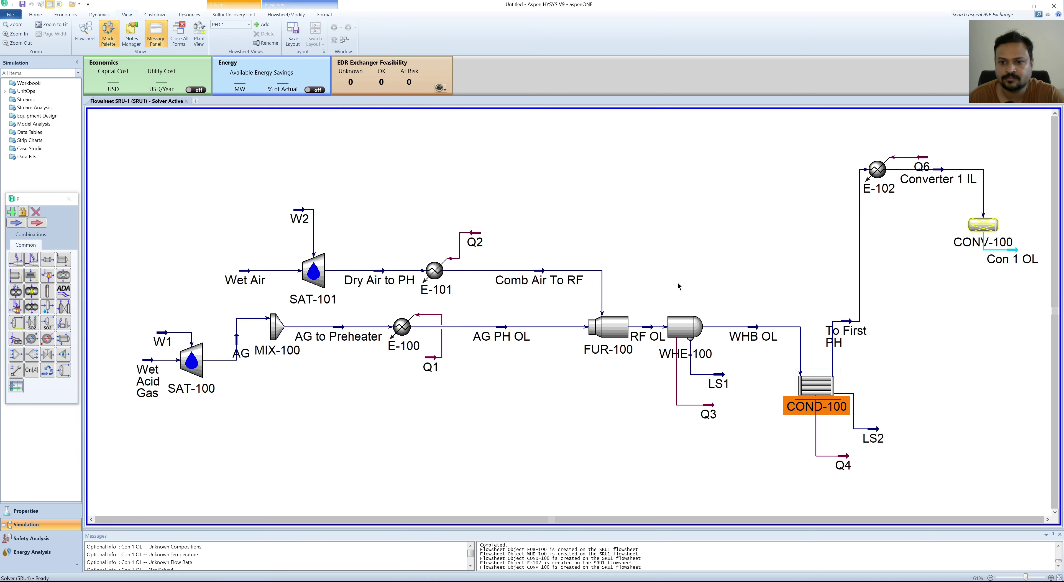
left_click(704, 259)
- Check heater E-102's stream conditions and design parameters, and look at the solver's status
double_click(877, 170)
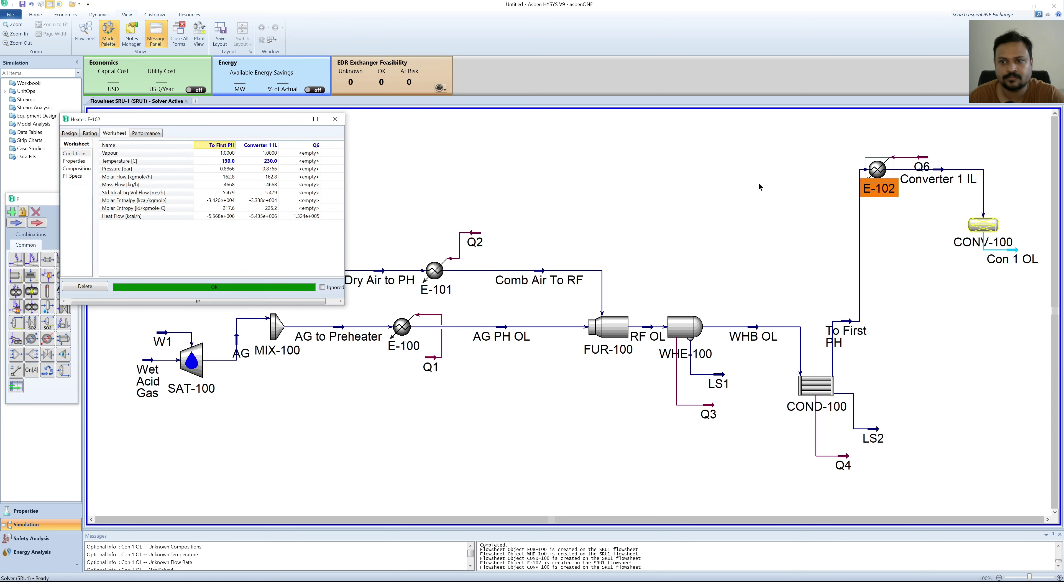
left_click(71, 134)
left_click(76, 161)
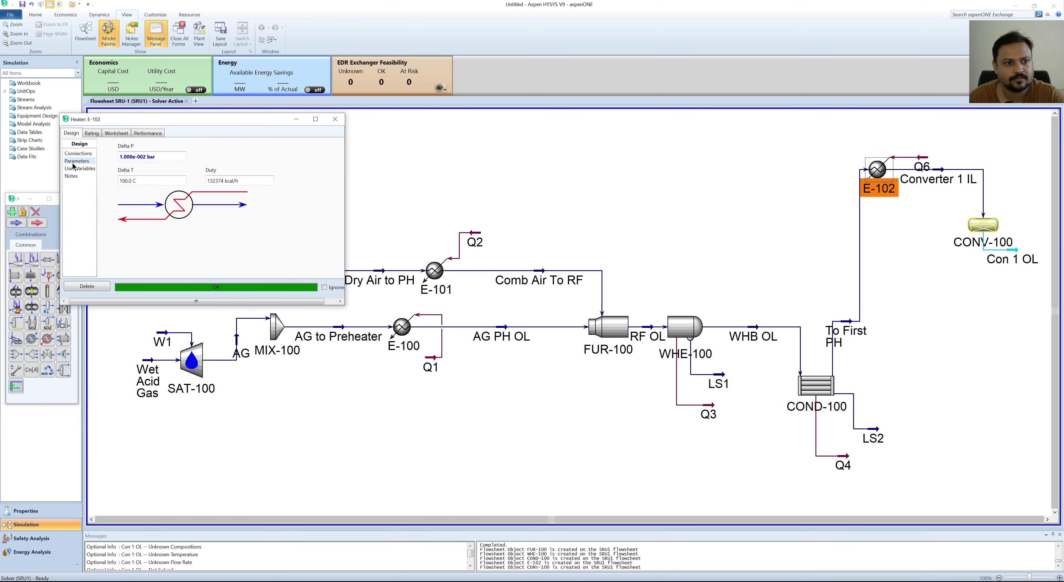
left_click(335, 120)
left_click(550, 236)
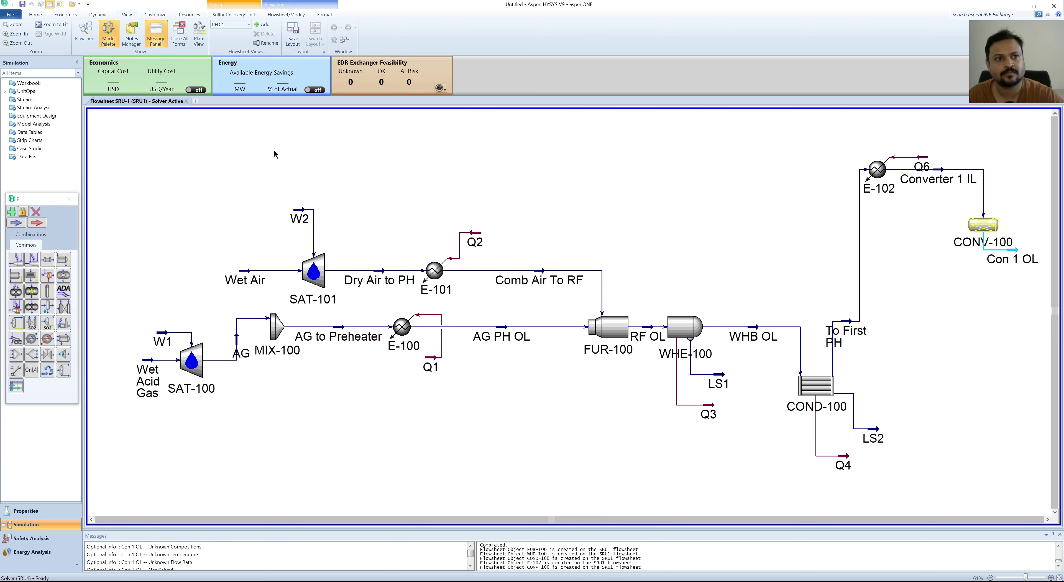
left_click(36, 14)
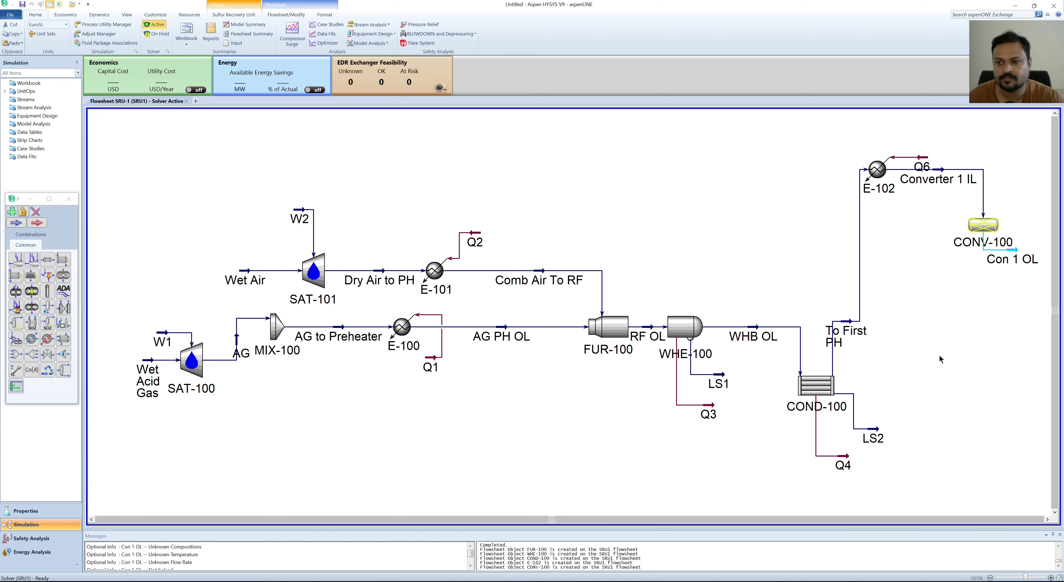
left_click(990, 231)
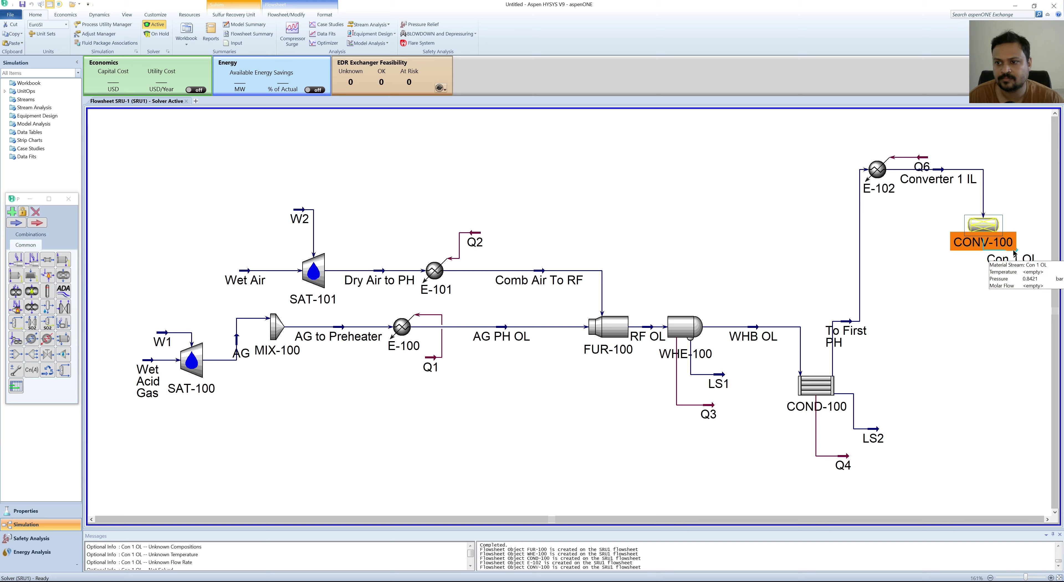
left_click(997, 274)
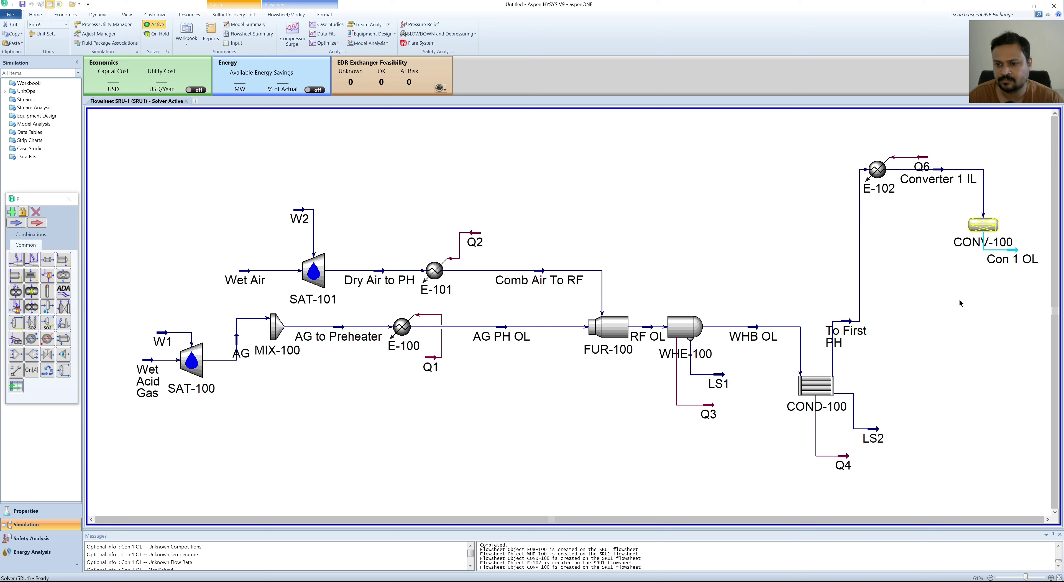
- Move stream To First PH up to about midway between condenser COND-100 and heater E-102
left_click(844, 321)
left_click_drag(845, 323, 852, 271)
left_click(916, 361)
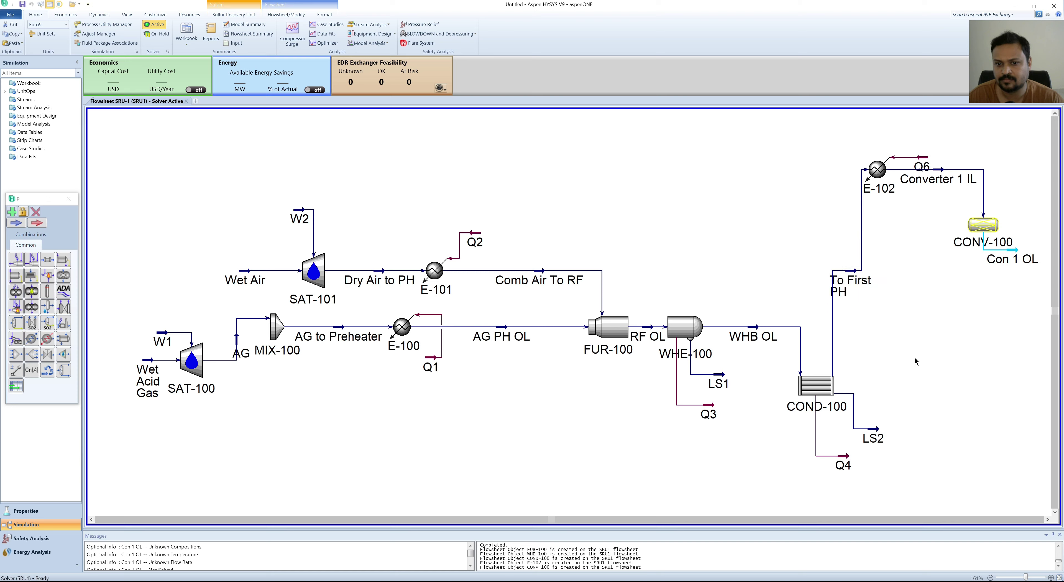
- Review the connections and parameters of waste heat exchanger WHE-100 and close its properties
double_click(685, 328)
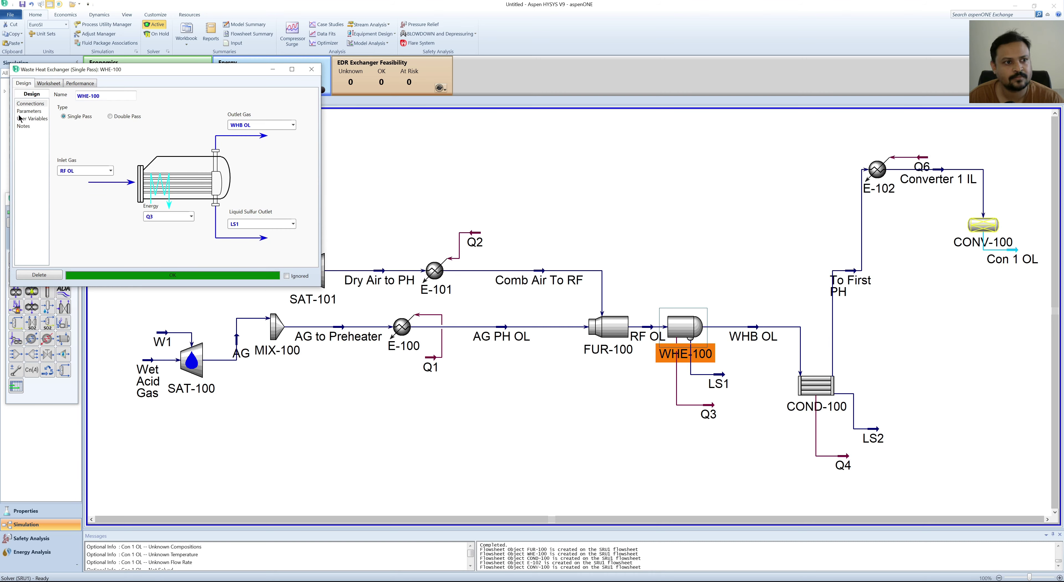
left_click(29, 111)
left_click(30, 103)
left_click(30, 111)
left_click(31, 105)
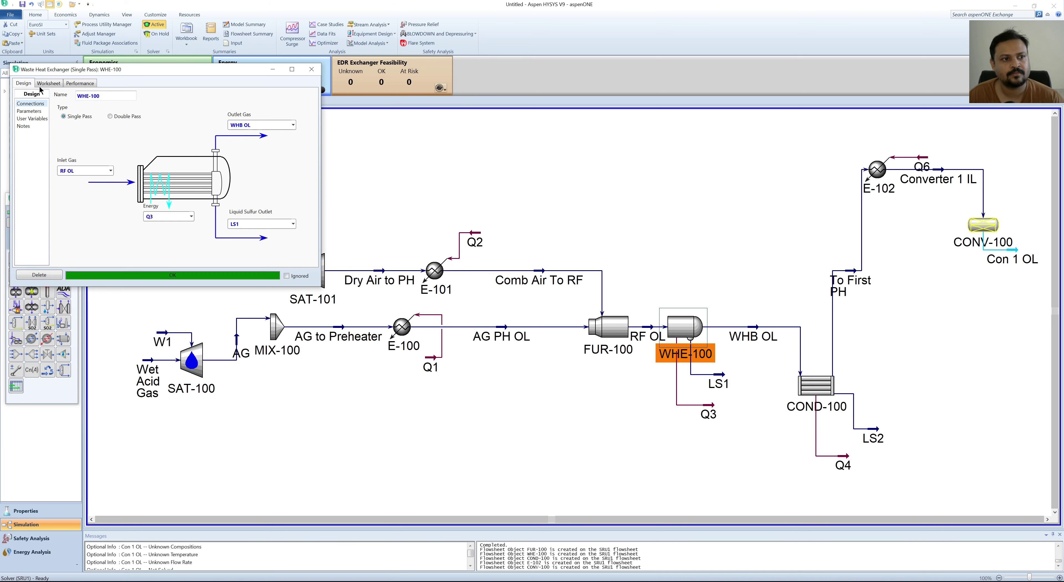
left_click(311, 69)
left_click(650, 203)
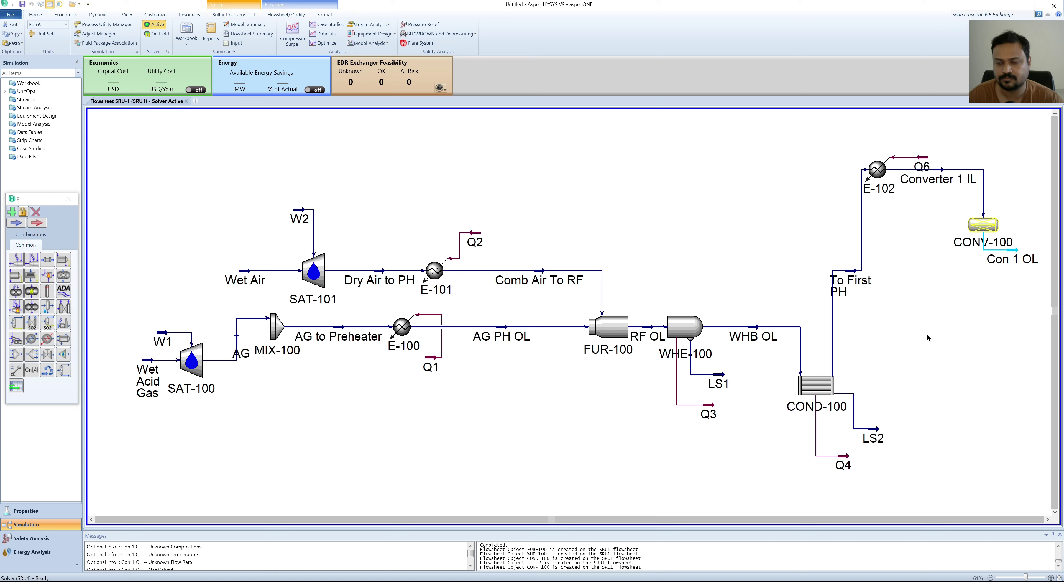
- Examine the inlet and outlet stream conditions in heater E-102's worksheet
double_click(885, 173)
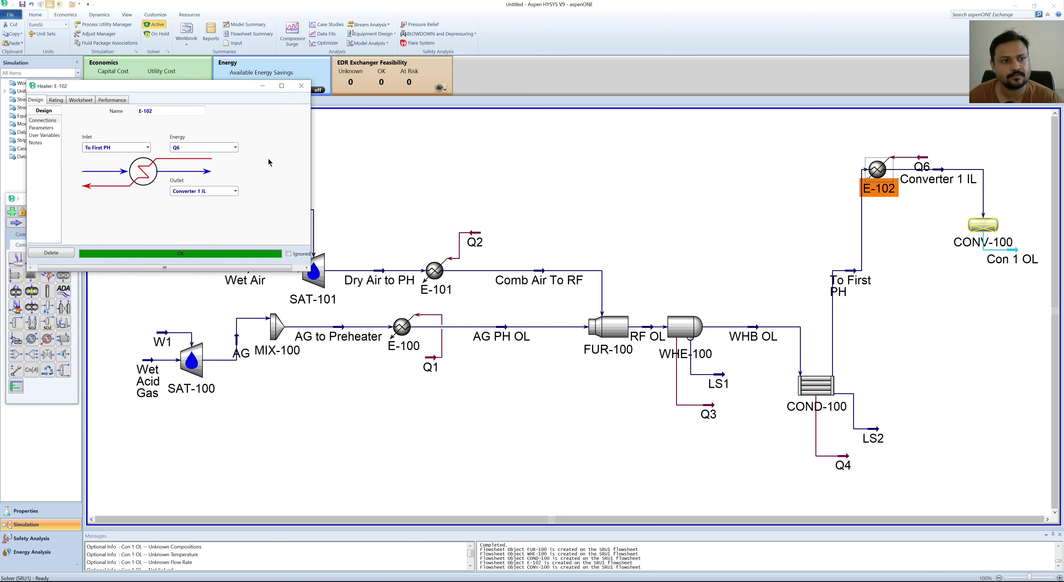
left_click(81, 99)
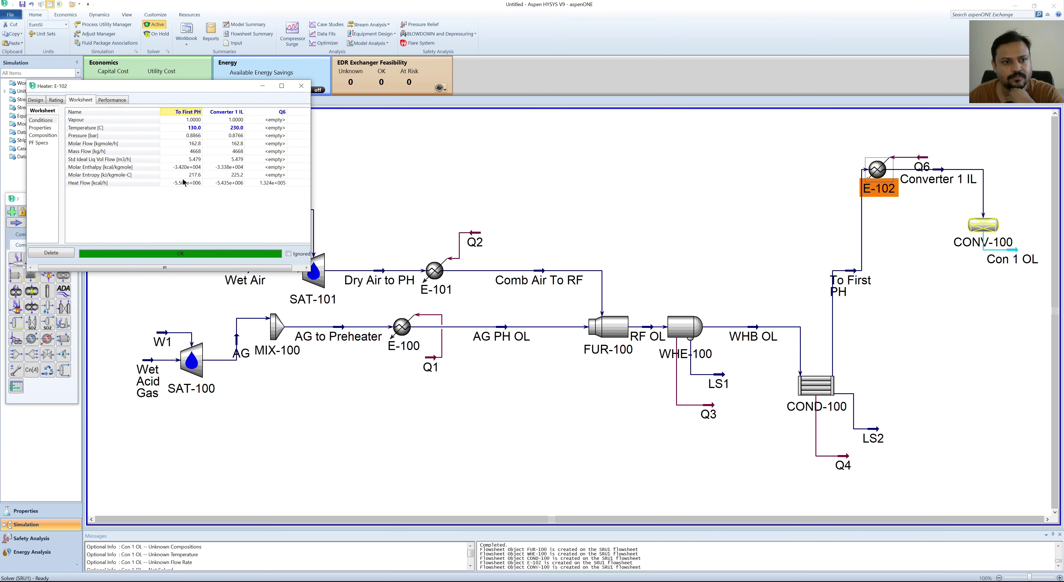
left_click(301, 85)
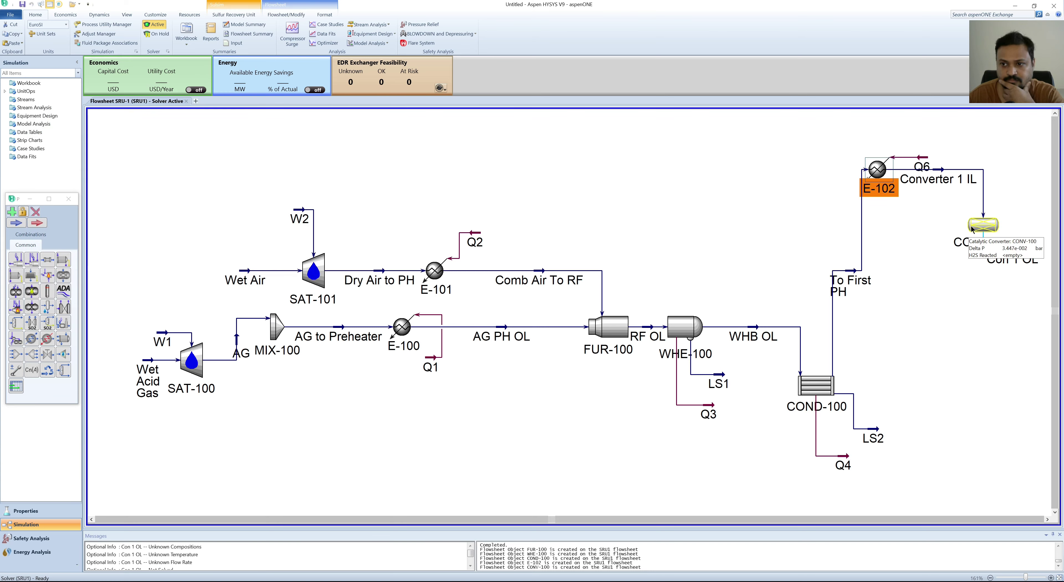
- Switch converter CONV-100's catalyst to Titania and back to Alumina, and close its properties
double_click(996, 227)
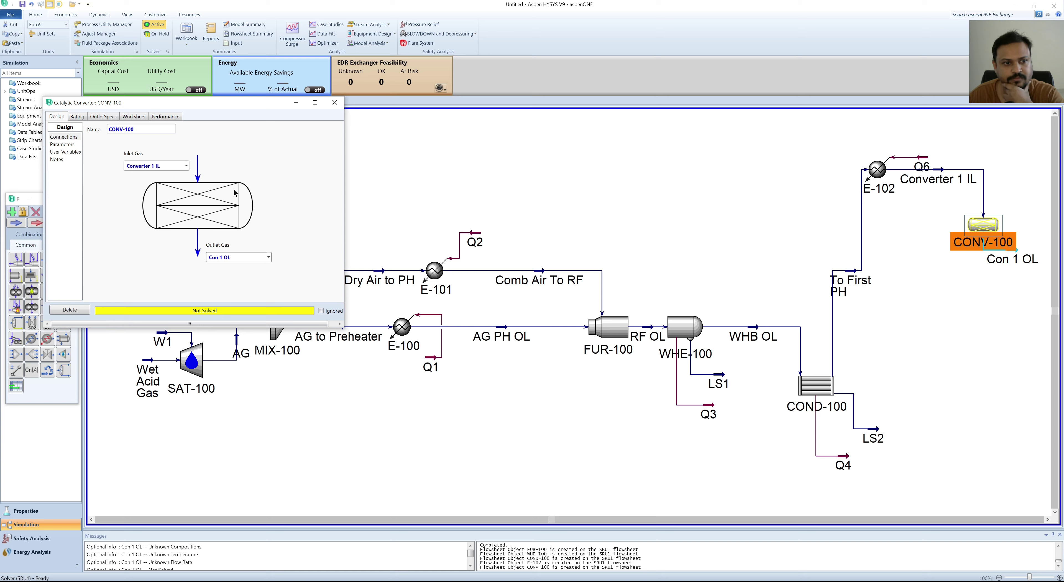
left_click(62, 144)
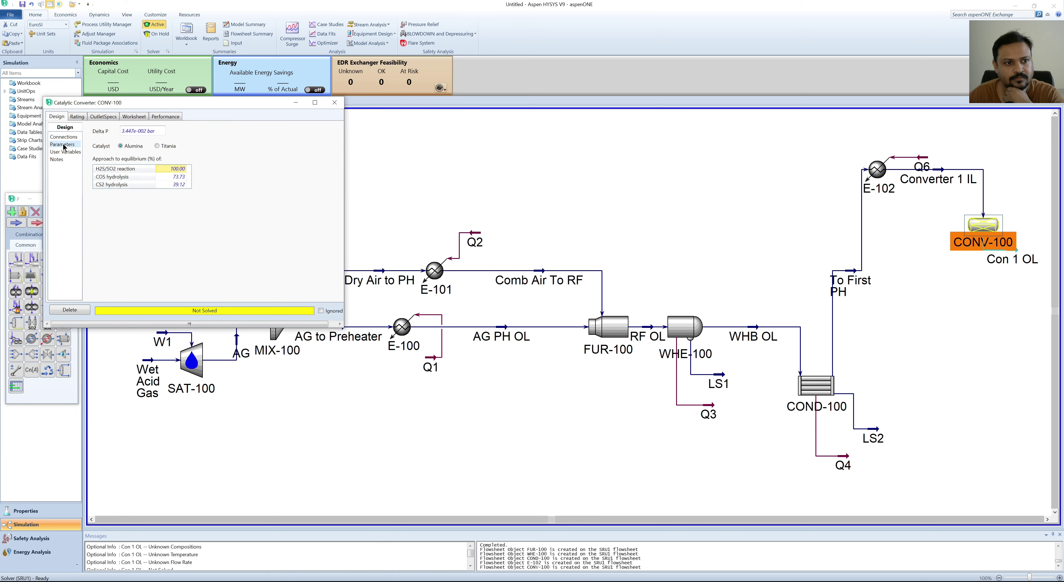
left_click(158, 146)
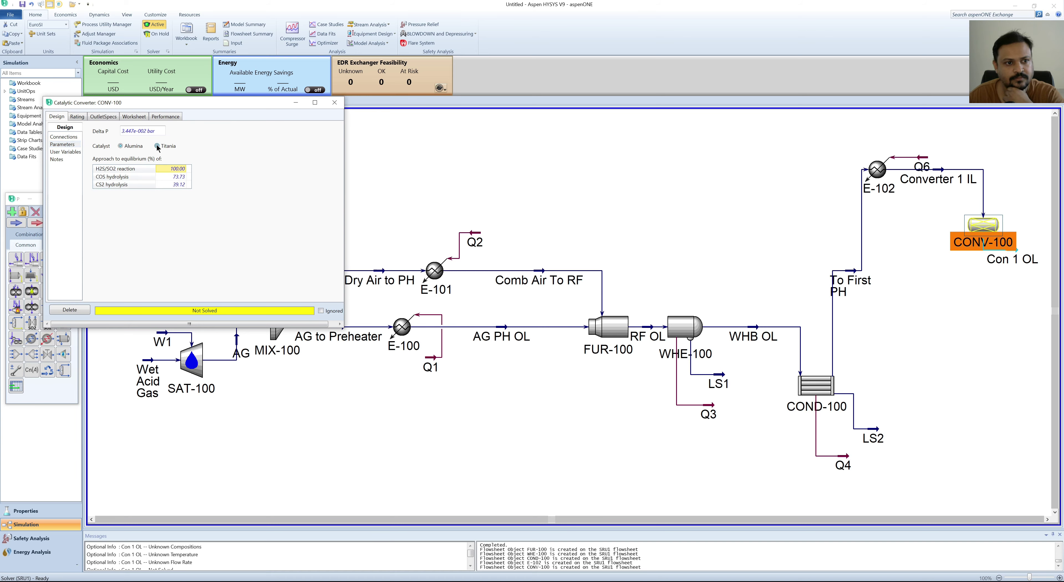
left_click(121, 147)
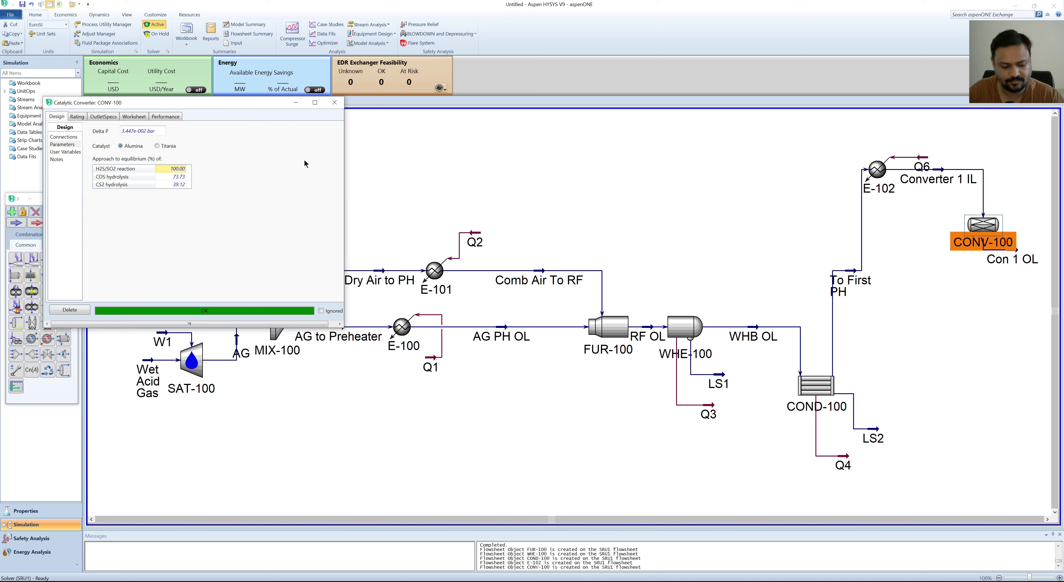
left_click(335, 103)
left_click(720, 183)
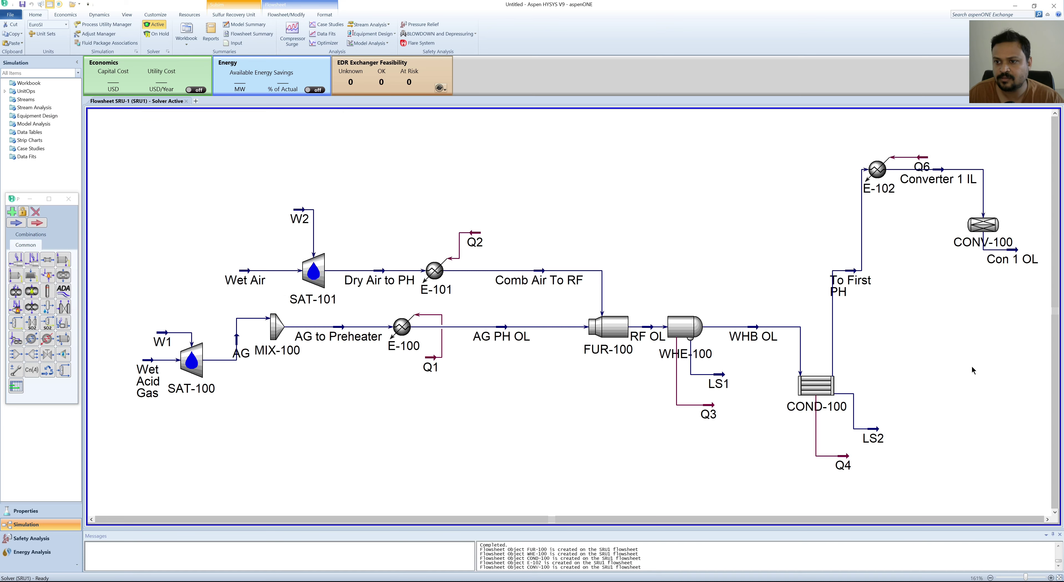
- Add a sulfur condenser after the converter, with Con 1 OL as inlet gas and To Second PH as outlet gas
scroll(972, 366, "right", 5)
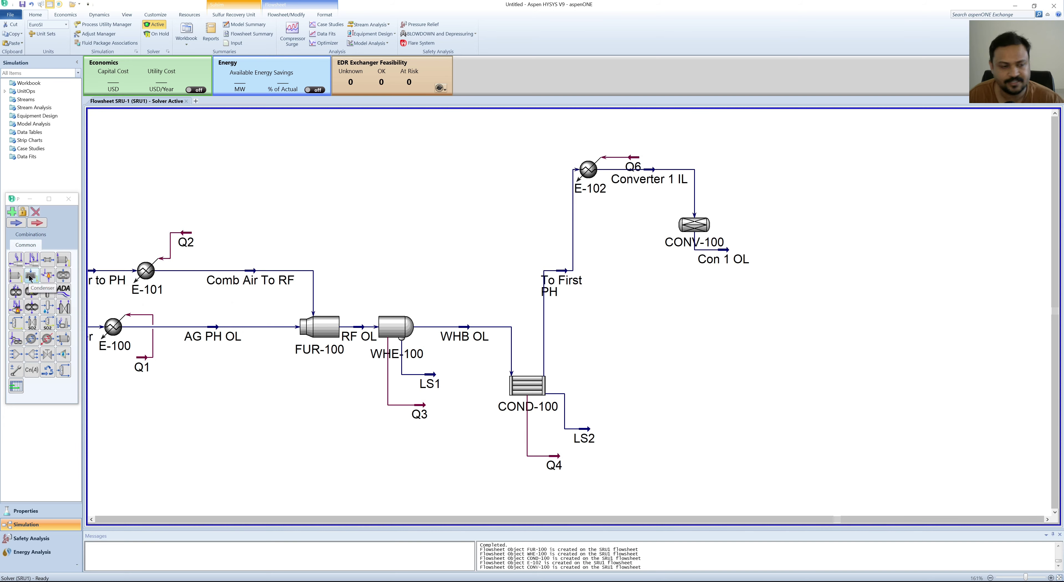
double_click(31, 276)
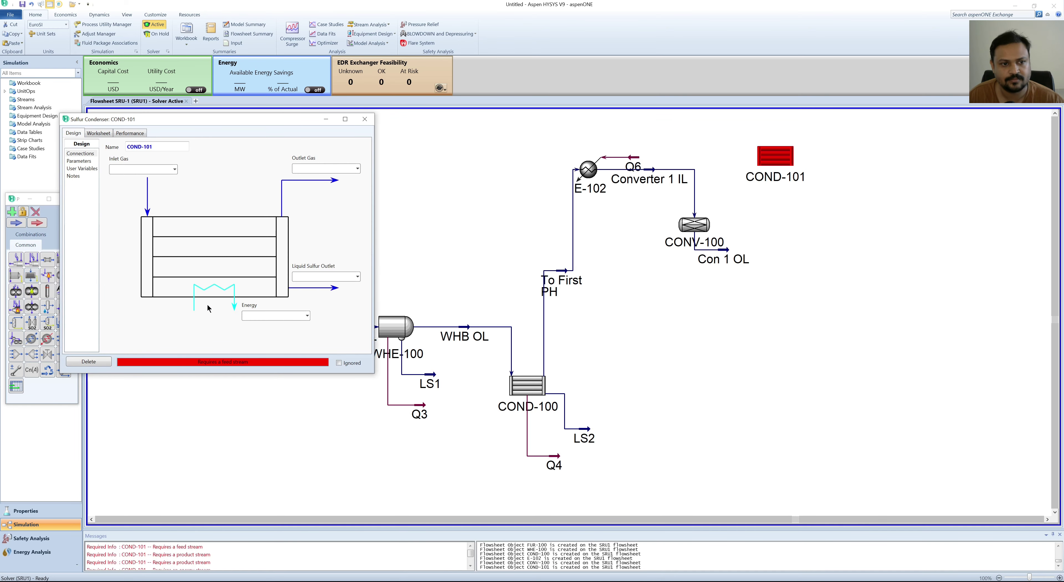
left_click(174, 169)
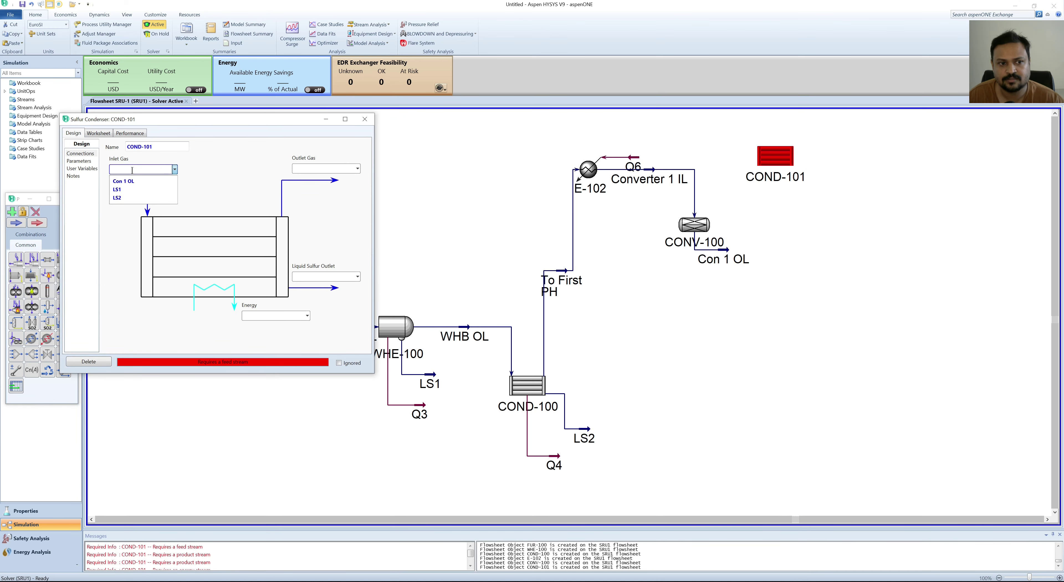
left_click(123, 181)
left_click(306, 167)
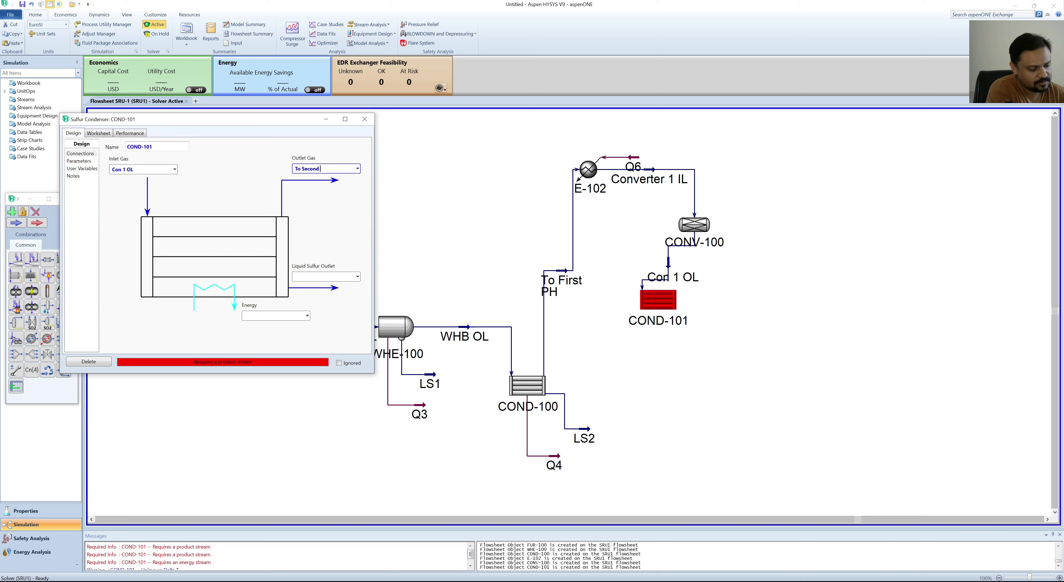
type("H")
key("Return")
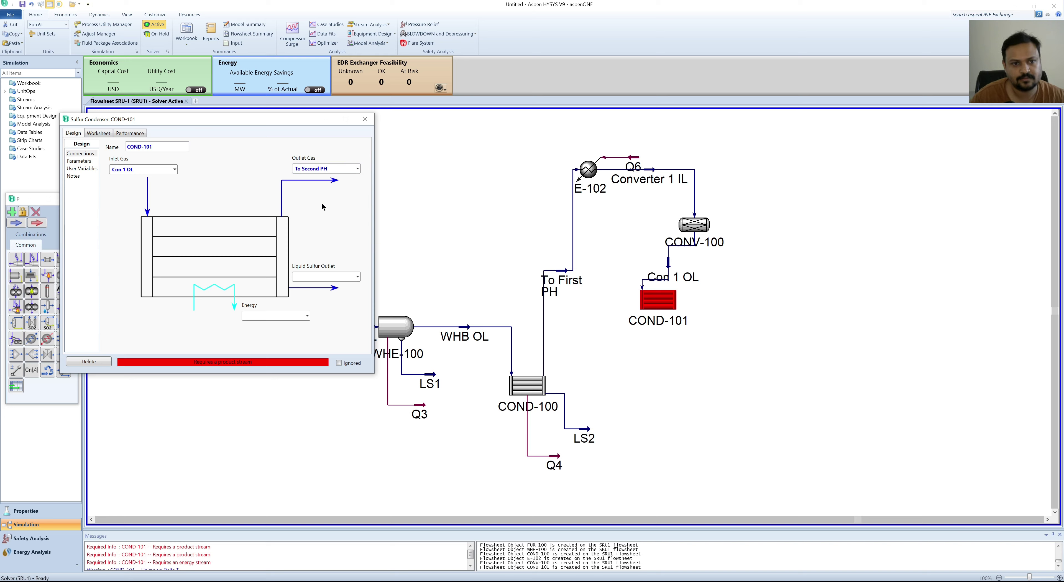
- Attach liquid sulfur outlet stream LS3 and energy stream Q7 to condenser COND-101
left_click(307, 277)
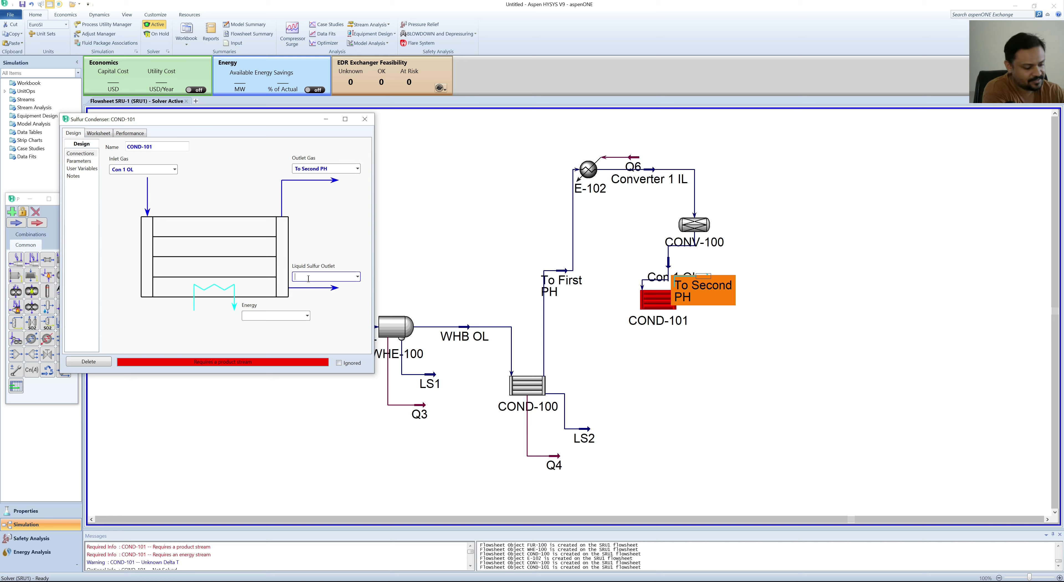
type("S3")
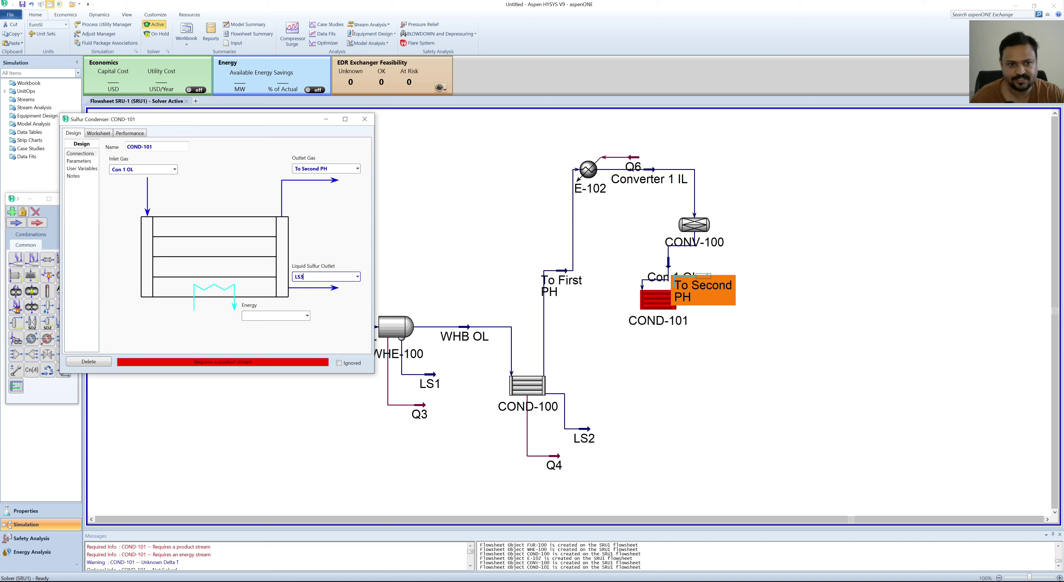
key("Return")
left_click(260, 315)
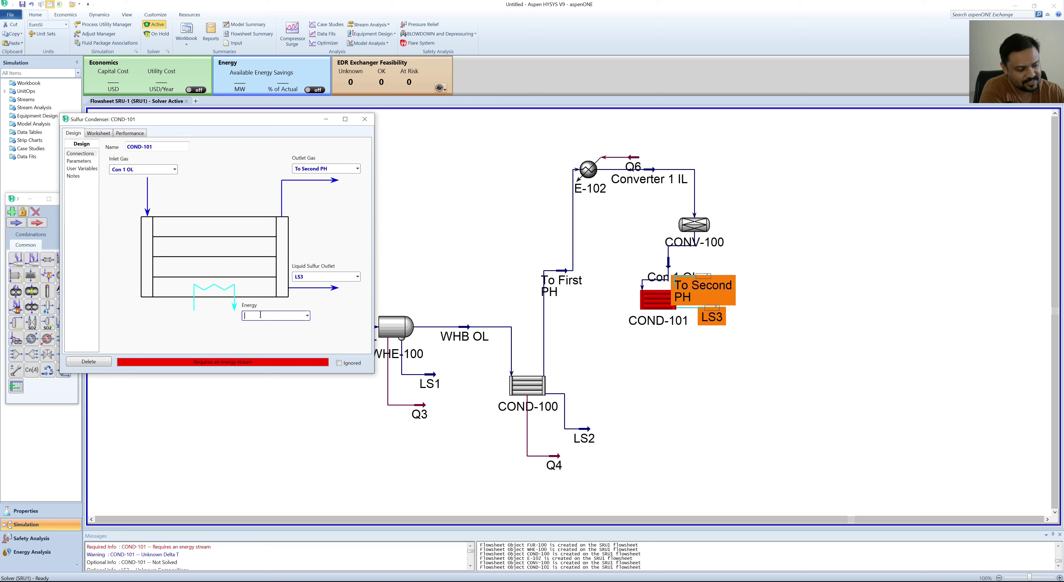
type("Q7")
key("Return")
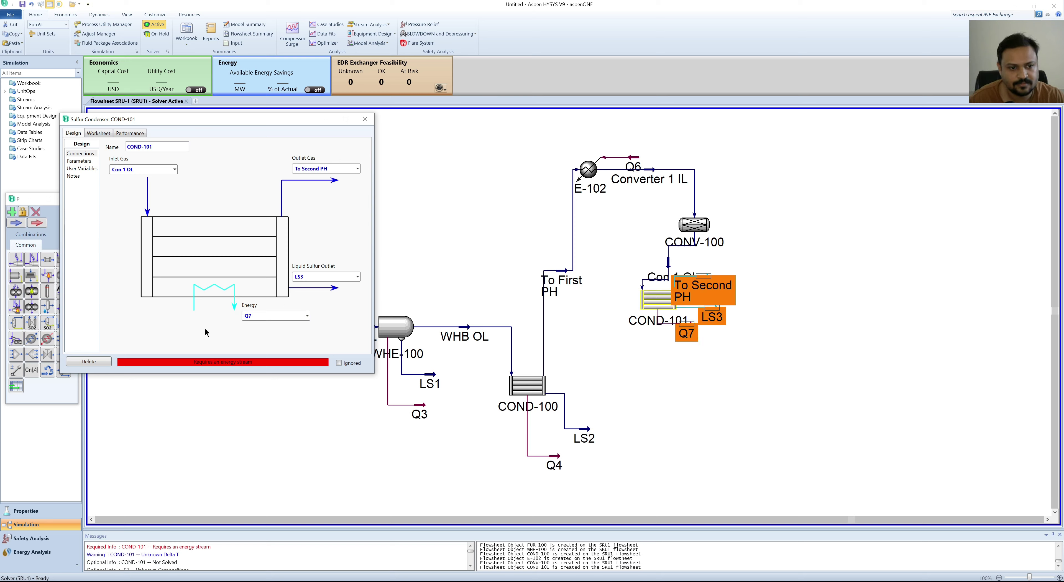
- Set the temperature of condenser COND-101's outlet gas stream To Second PH to 130 °C
left_click(80, 161)
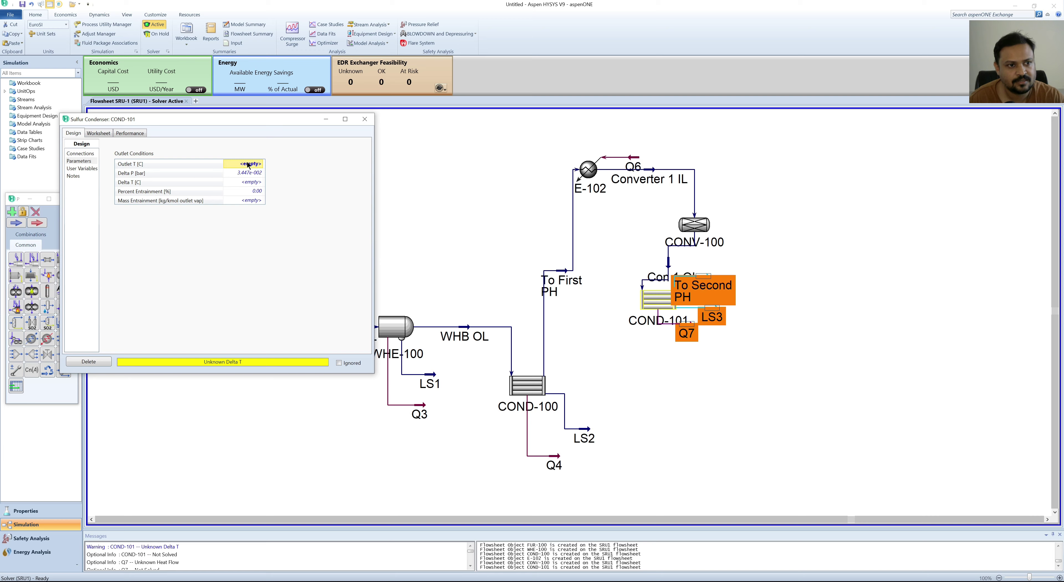
left_click(98, 134)
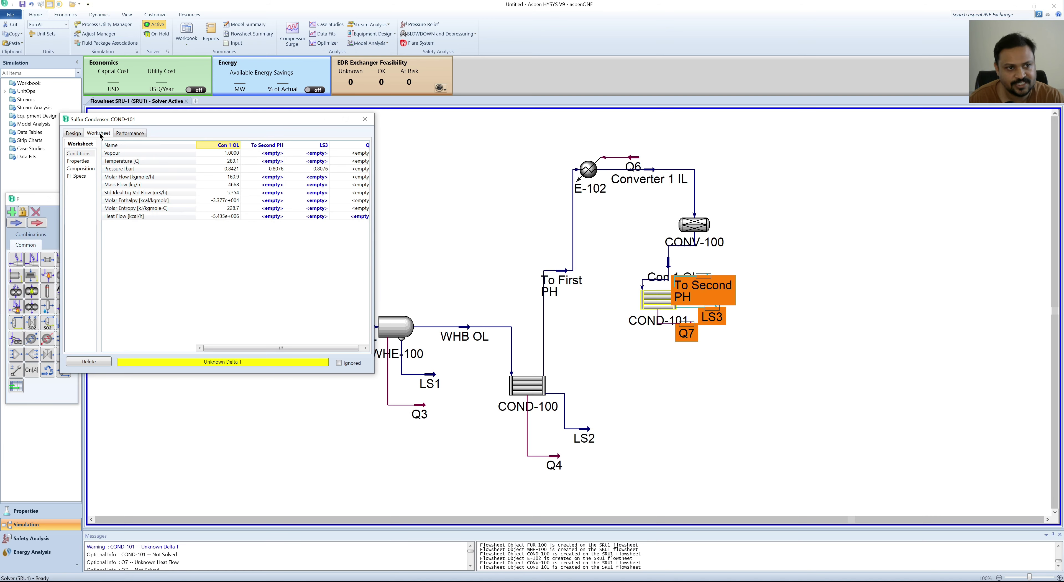
left_click(278, 163)
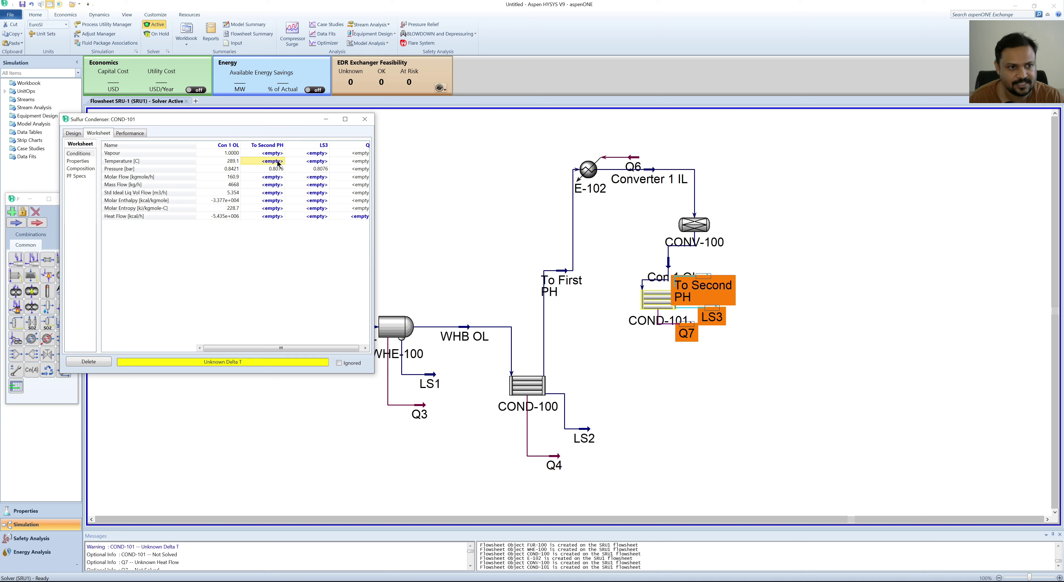
type("130")
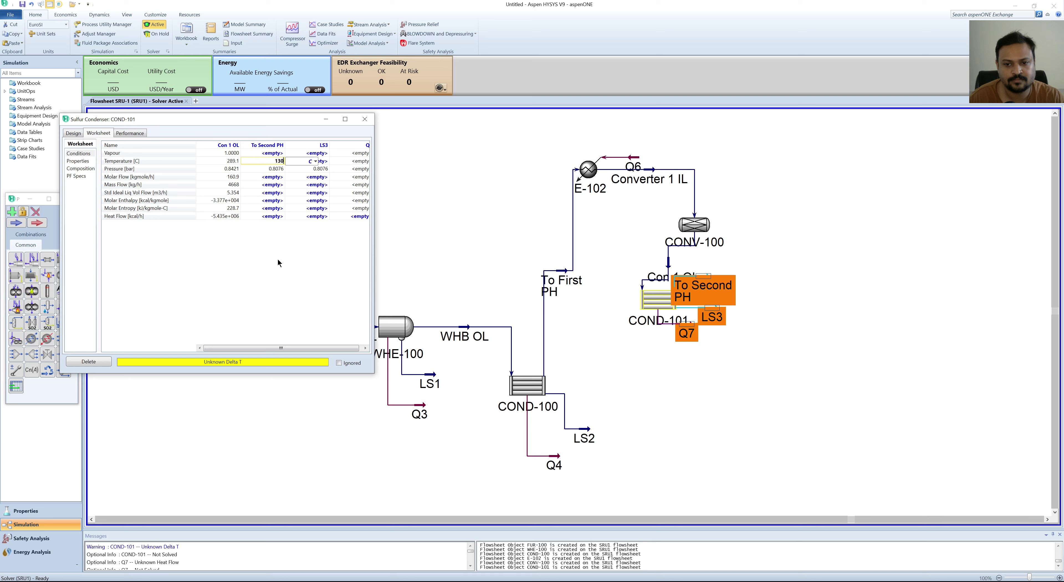
key("Return")
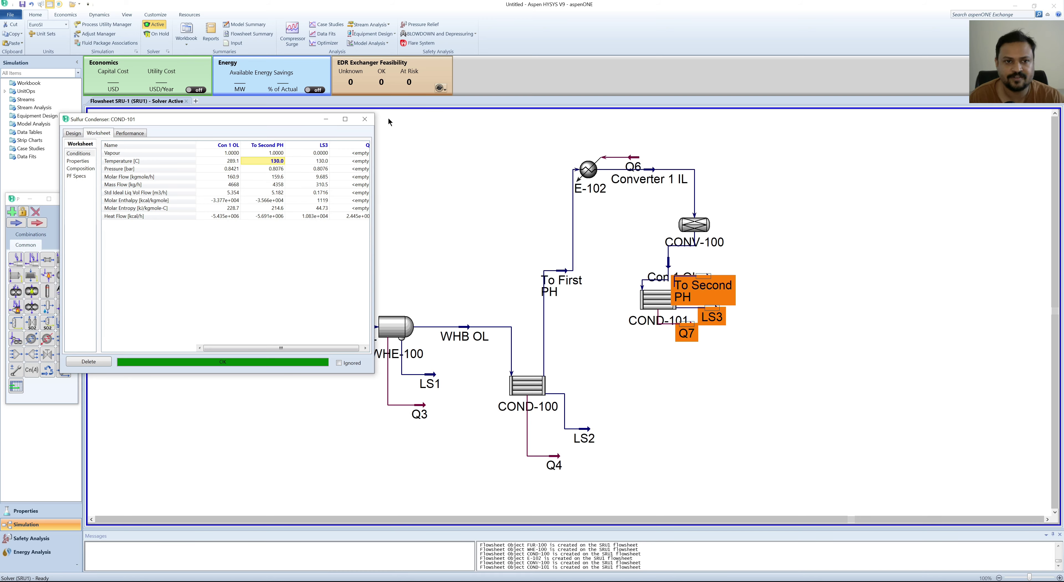
- Close the COND-101 properties and move the condenser down in the flowsheet, directly below converter CONV-100
left_click(364, 120)
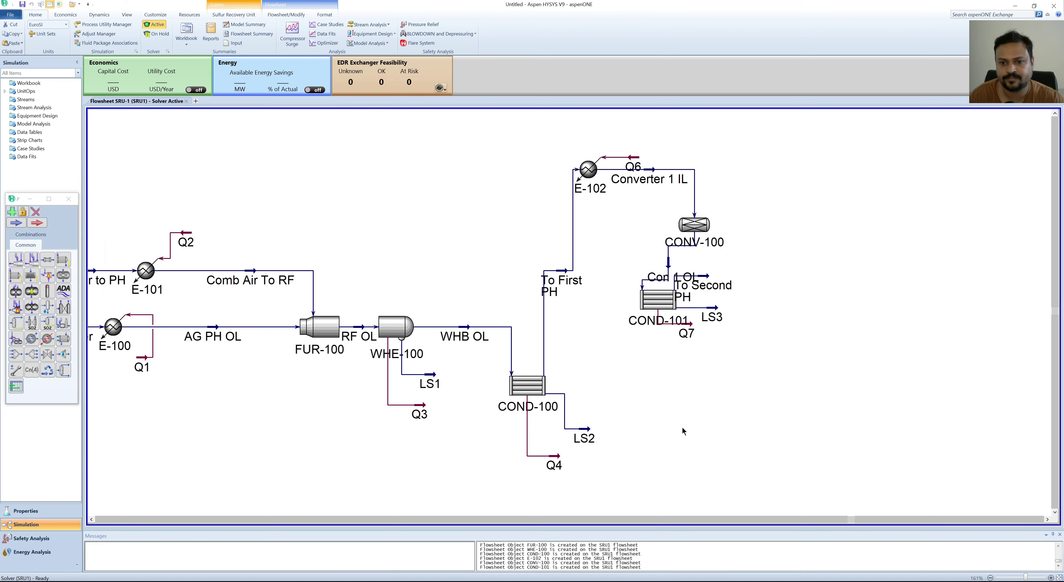
mouse_move(662, 308)
left_click_drag(662, 307, 701, 393)
left_click(754, 464)
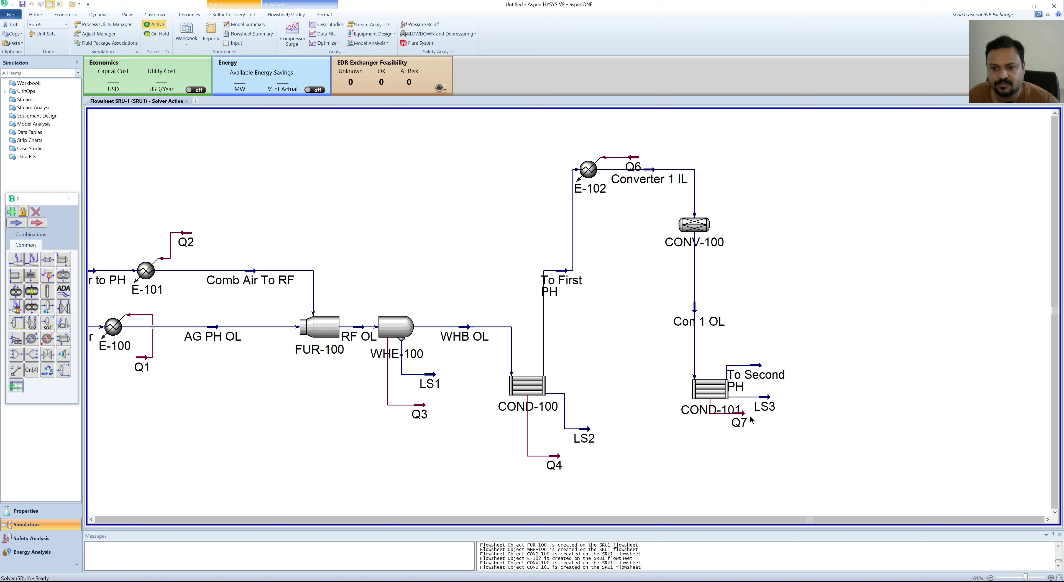
- Spread out COND-101's outgoing streams by moving LS3 below the condenser outlet and energy stream Q7 further down
left_click_drag(744, 413, 739, 468)
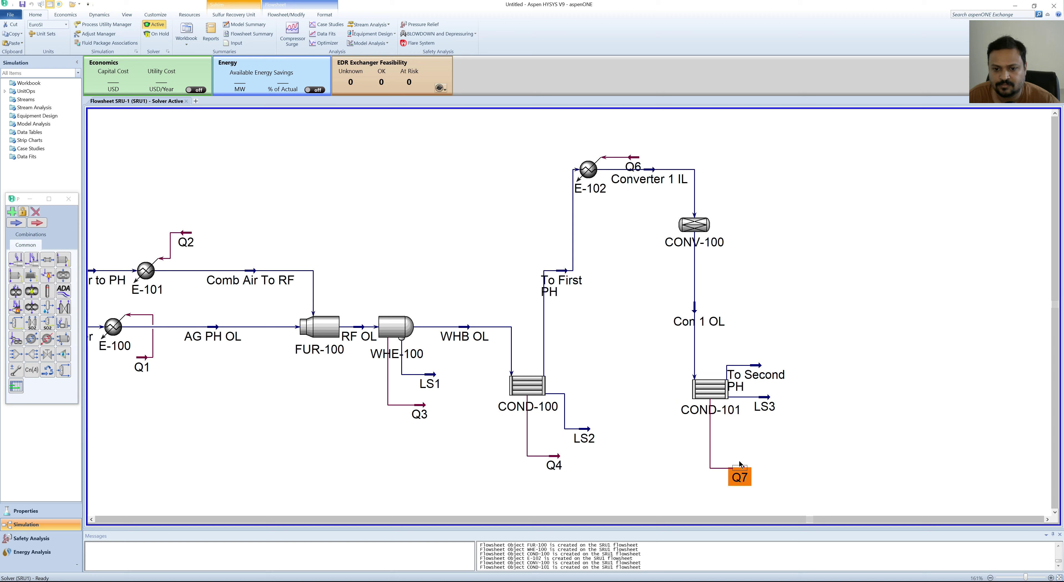
left_click_drag(770, 402, 779, 428)
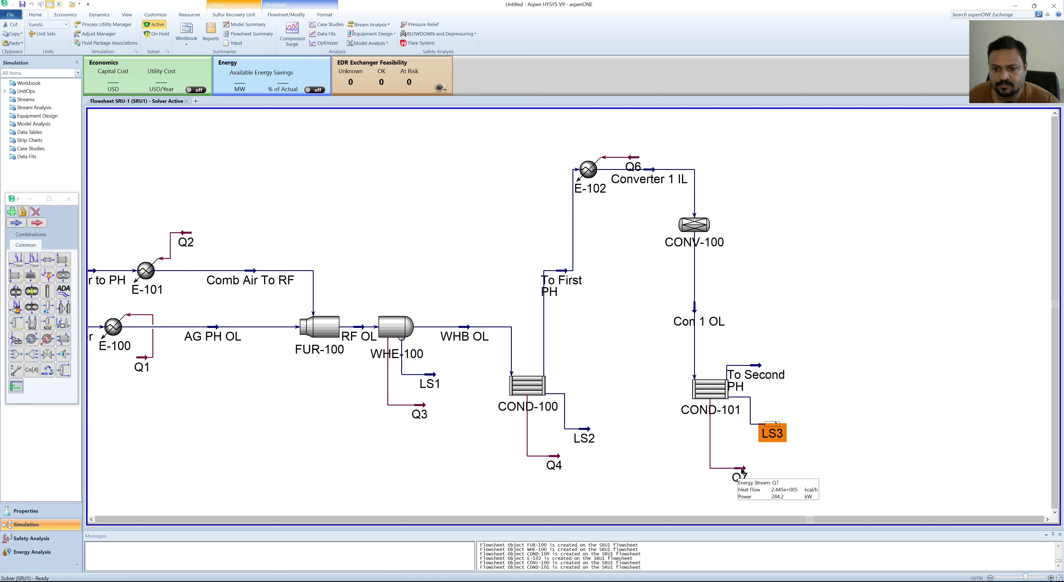
left_click(744, 484)
left_click_drag(743, 484, 746, 498)
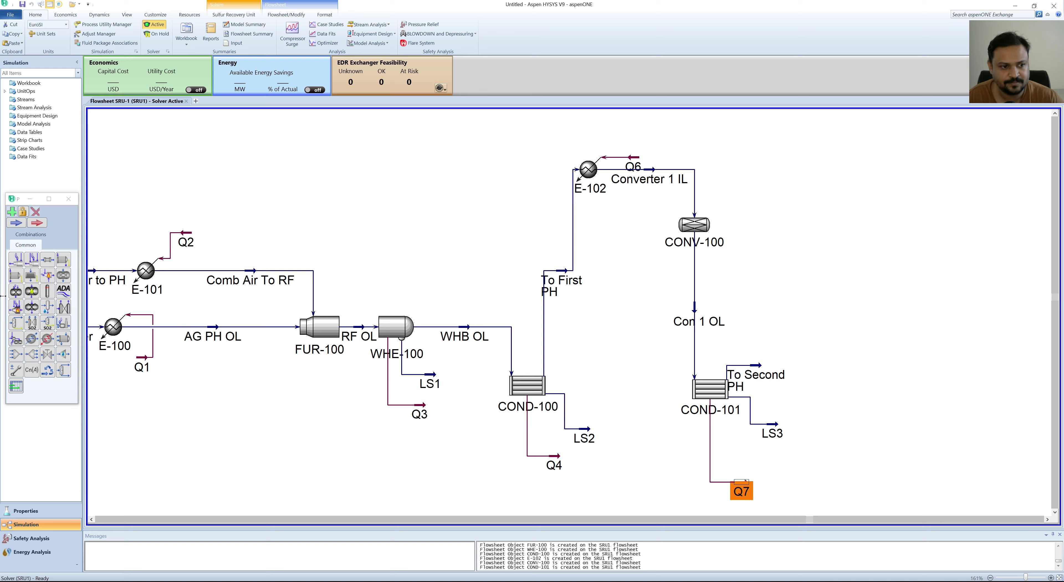
- Add a heater with To Second PH as its inlet stream and Q8 as its energy stream
double_click(47, 338)
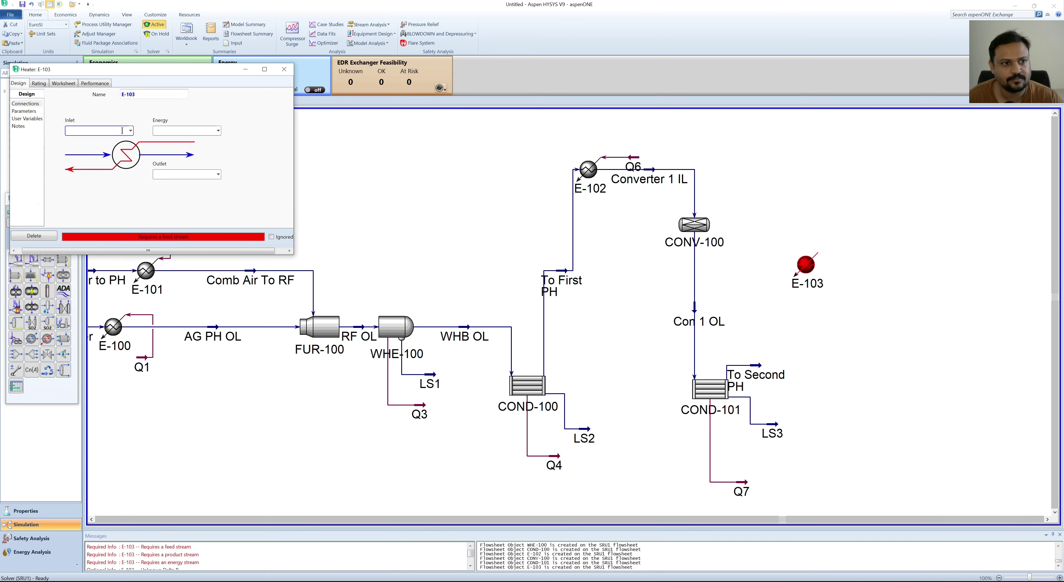
left_click(133, 133)
left_click(83, 171)
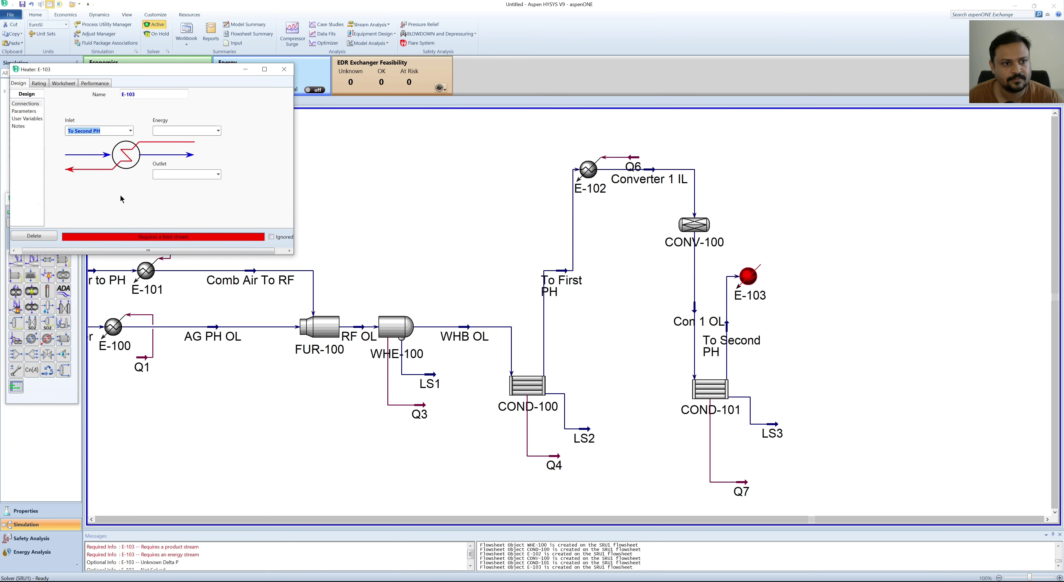
left_click(165, 130)
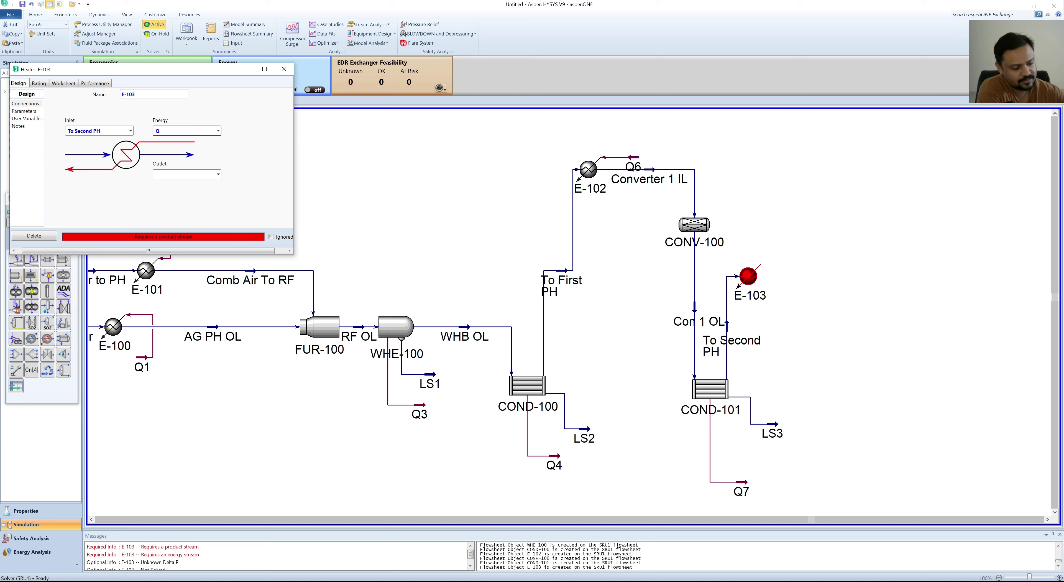
type("Q8")
key("Return")
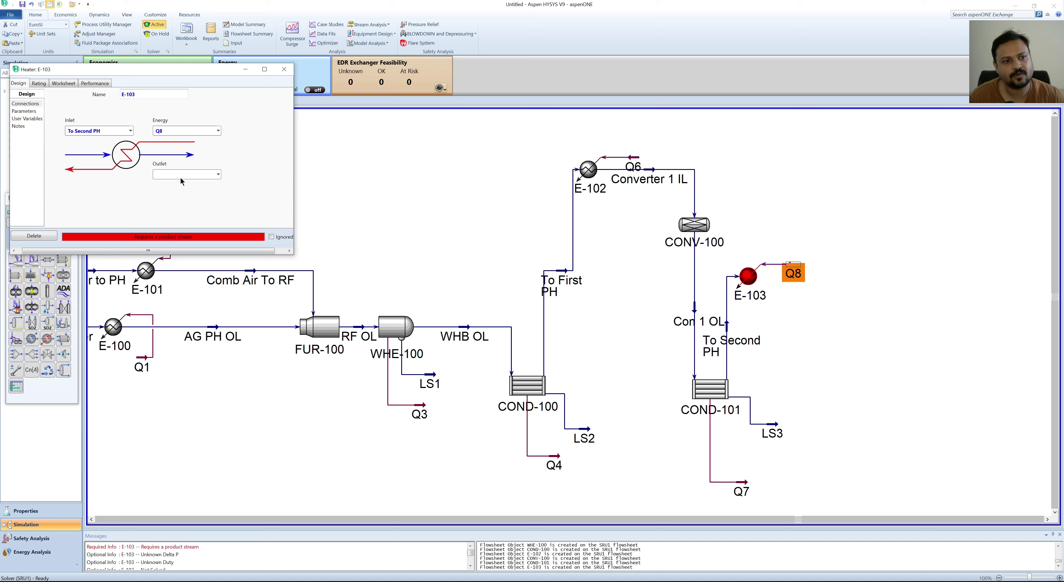
- Name the new heater's outlet stream Conv 2
left_click(181, 175)
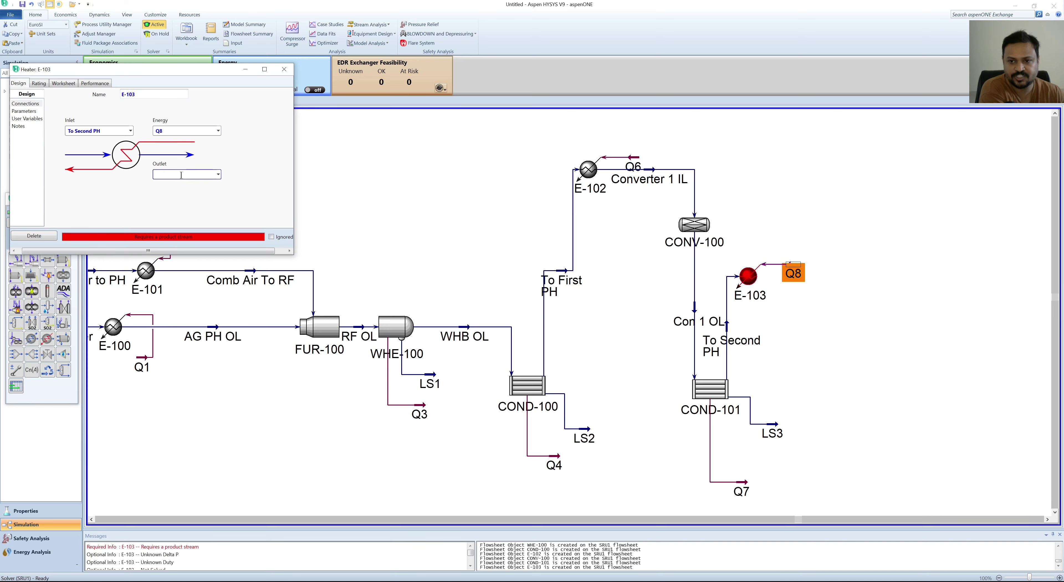
type("C")
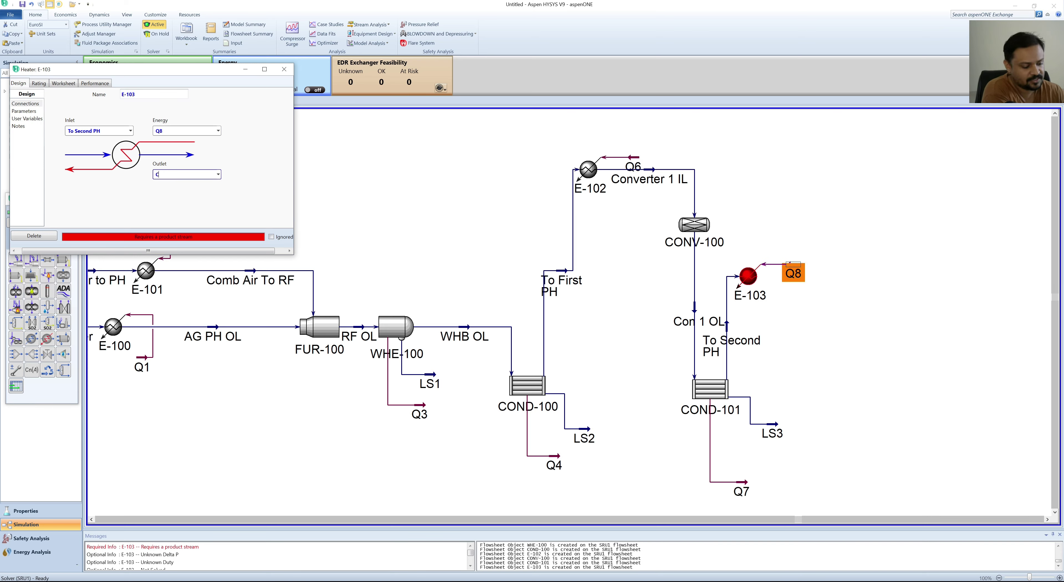
type("op")
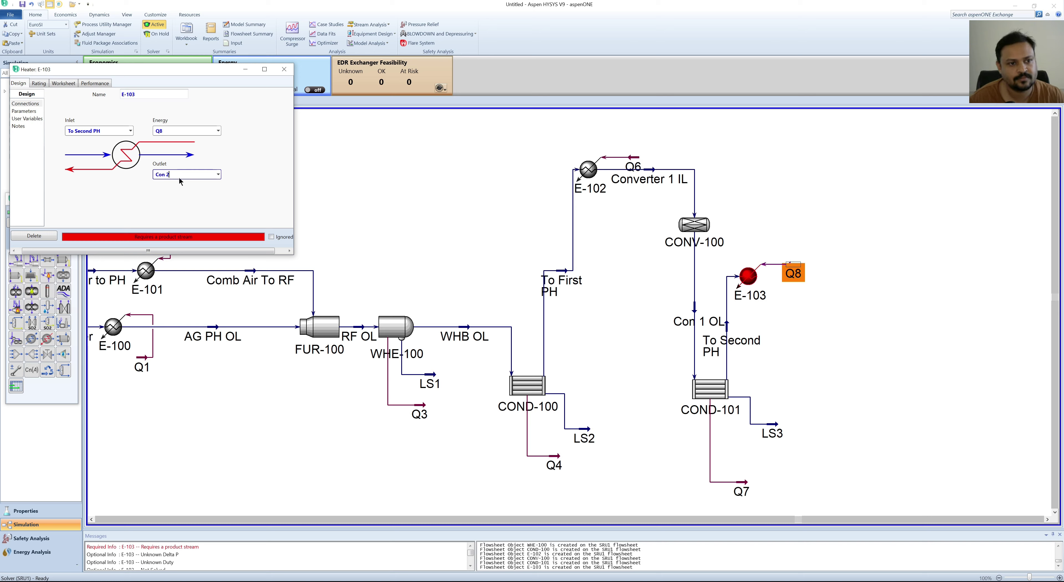
left_click(165, 174)
type("v")
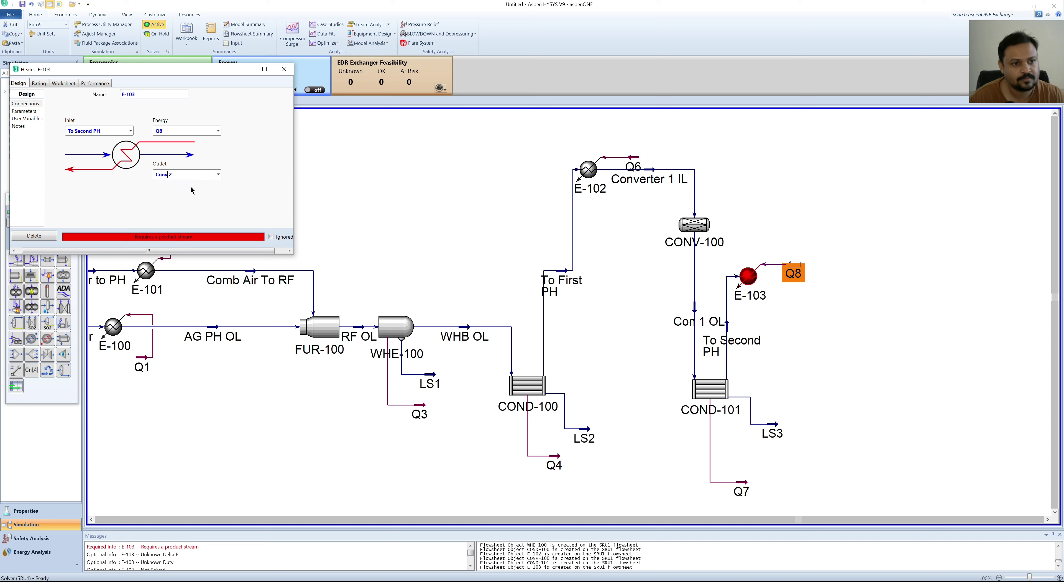
key("Return")
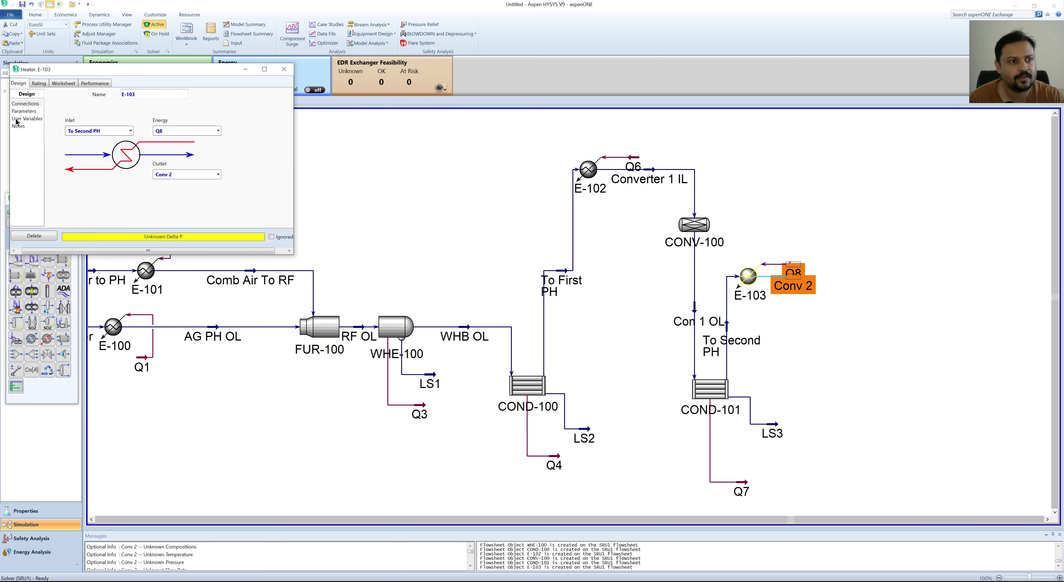
- Set the new heater's pressure drop (Delta P) to 0.01 bar
left_click(23, 111)
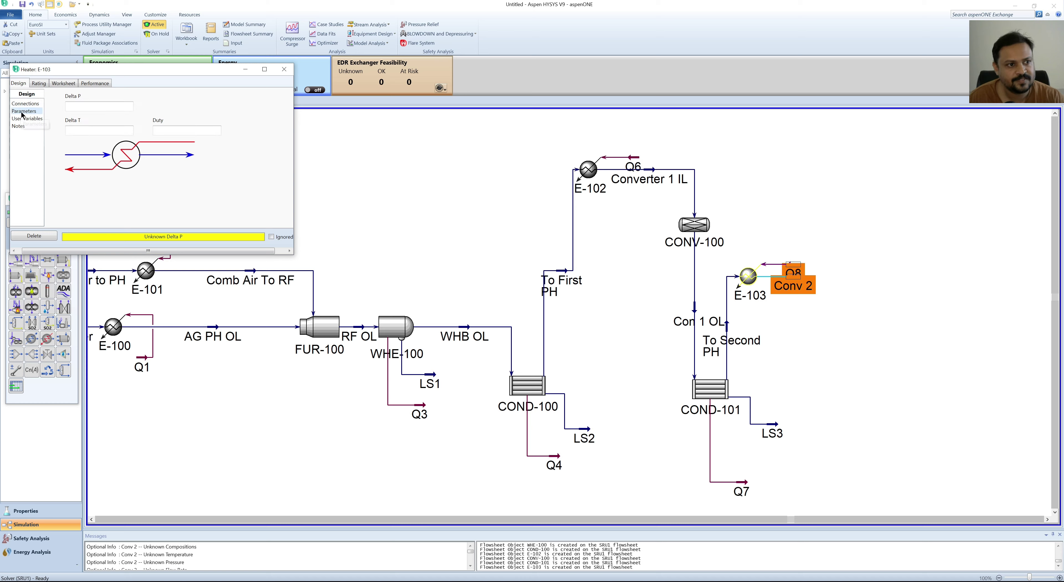
left_click(86, 108)
type("0.0")
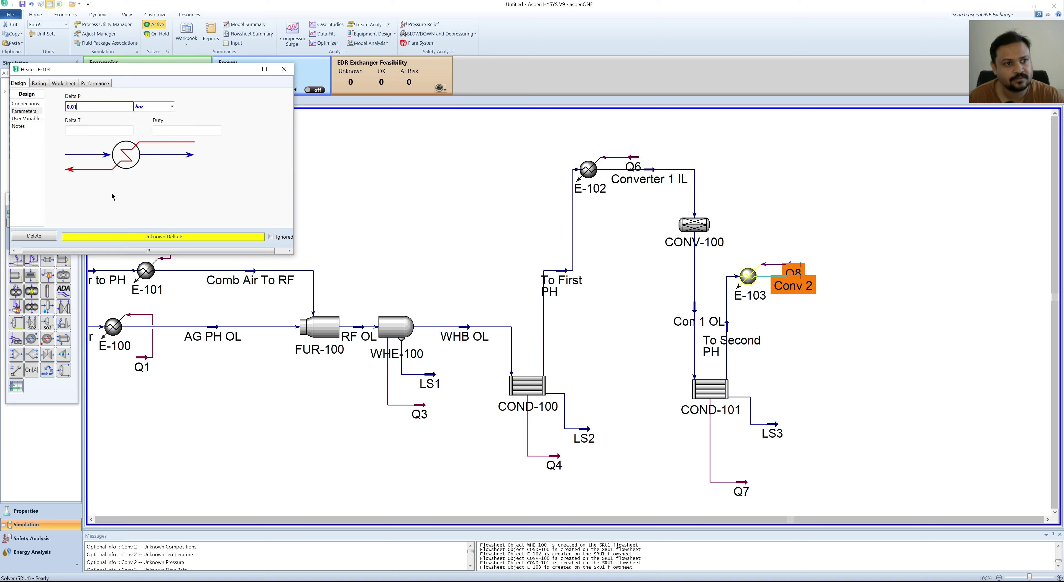
type("1")
key("Return")
- Set the Conv 2 outlet temperature to 210 °C in the heater's worksheet and close the heater's properties
left_click(71, 84)
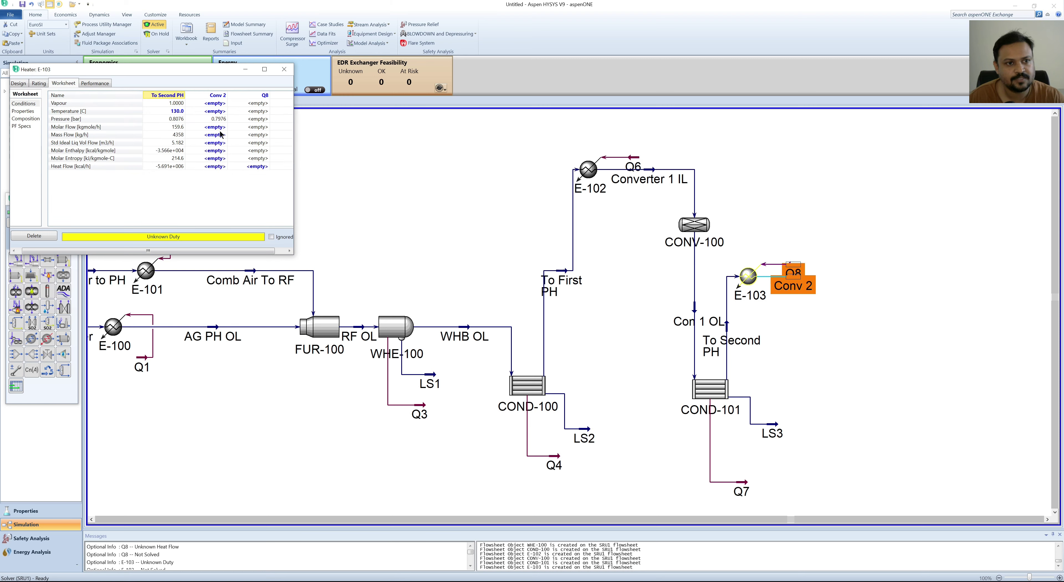
left_click(215, 112)
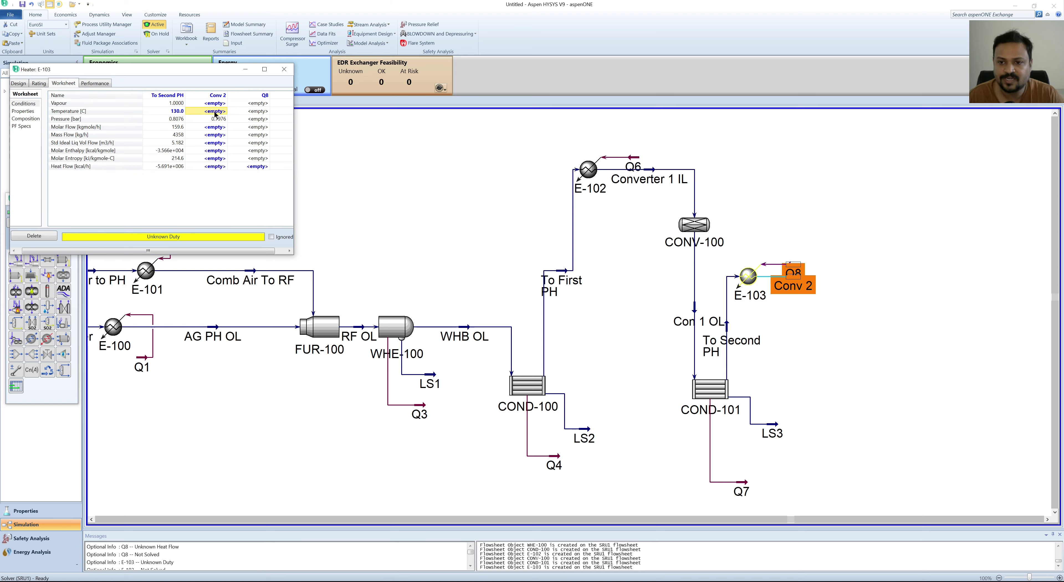
type("210")
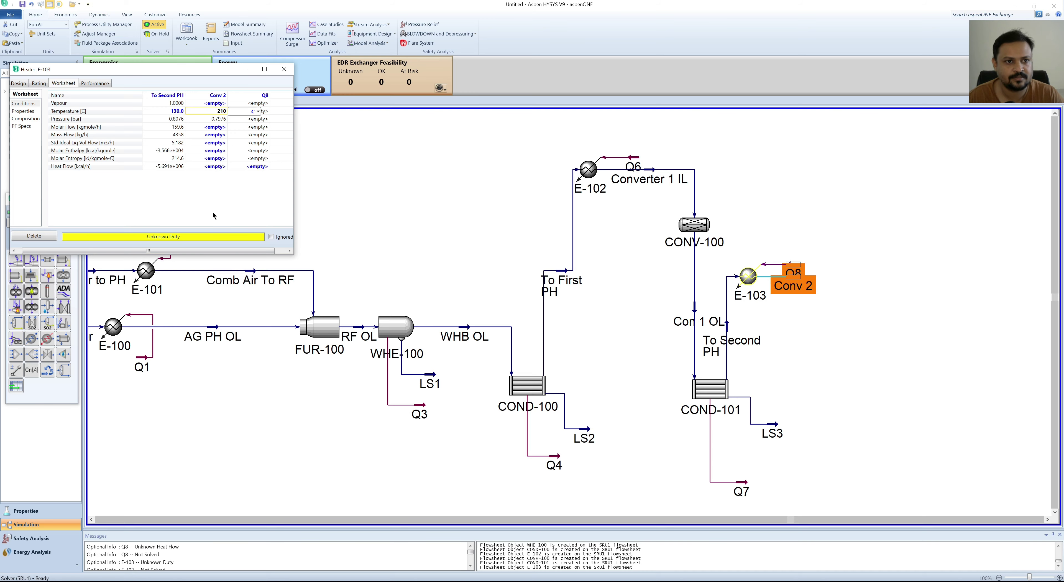
key("Return")
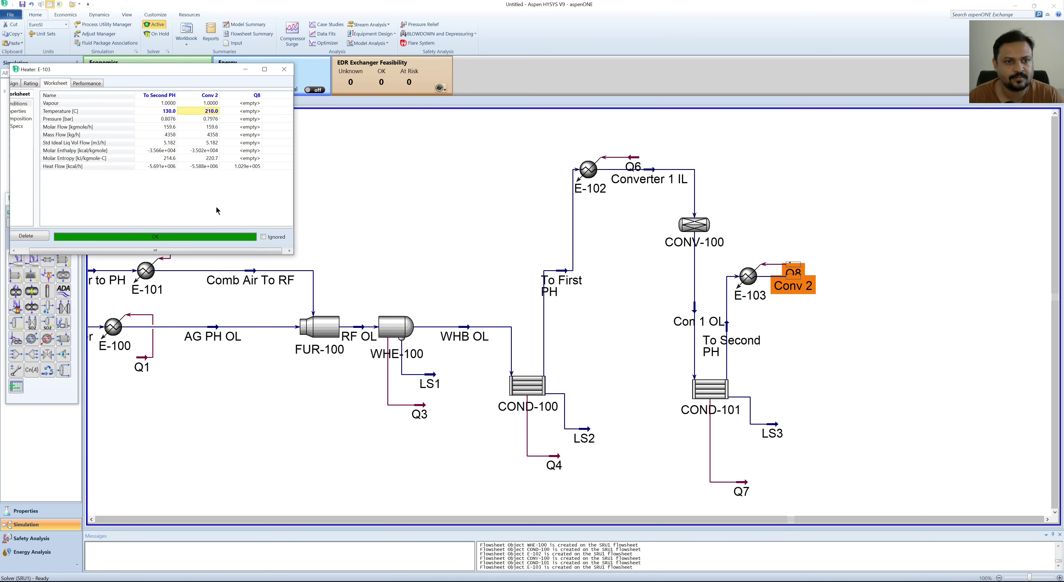
left_click(284, 69)
left_click(785, 178)
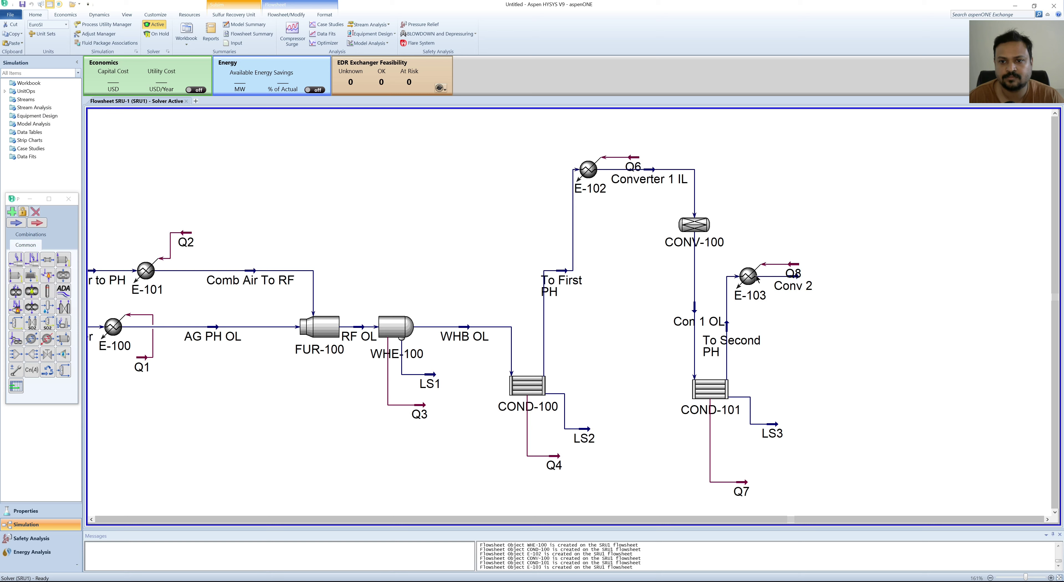
- Move heater E-103 up in the flowsheet until it is level with heater E-102
left_click(747, 276)
left_click_drag(748, 276, 742, 167)
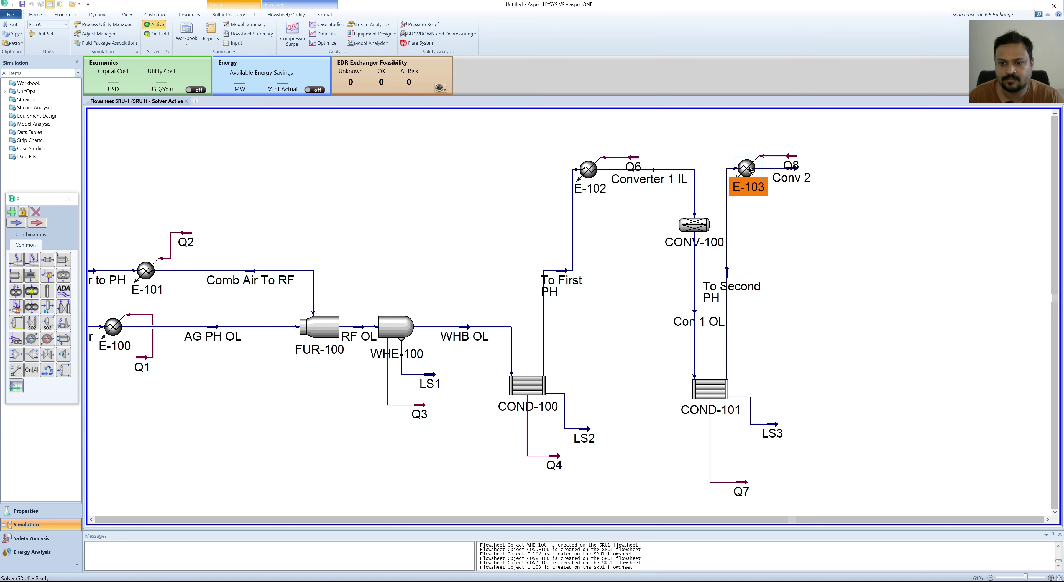
left_click(833, 234)
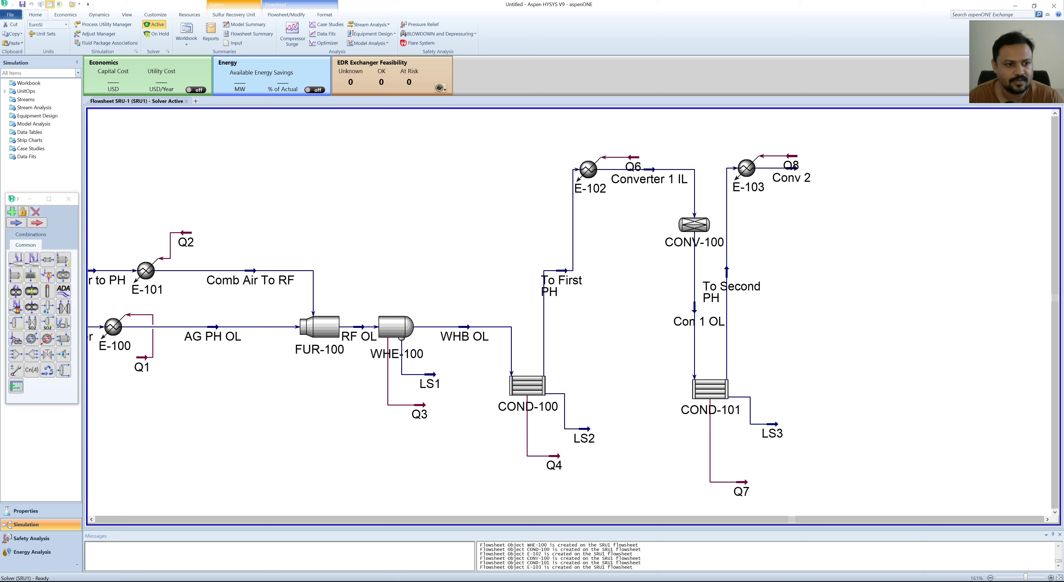
- Add a catalytic converter with Conv 2 as inlet gas and C2 OL as outlet gas, closing its properties when done
double_click(64, 275)
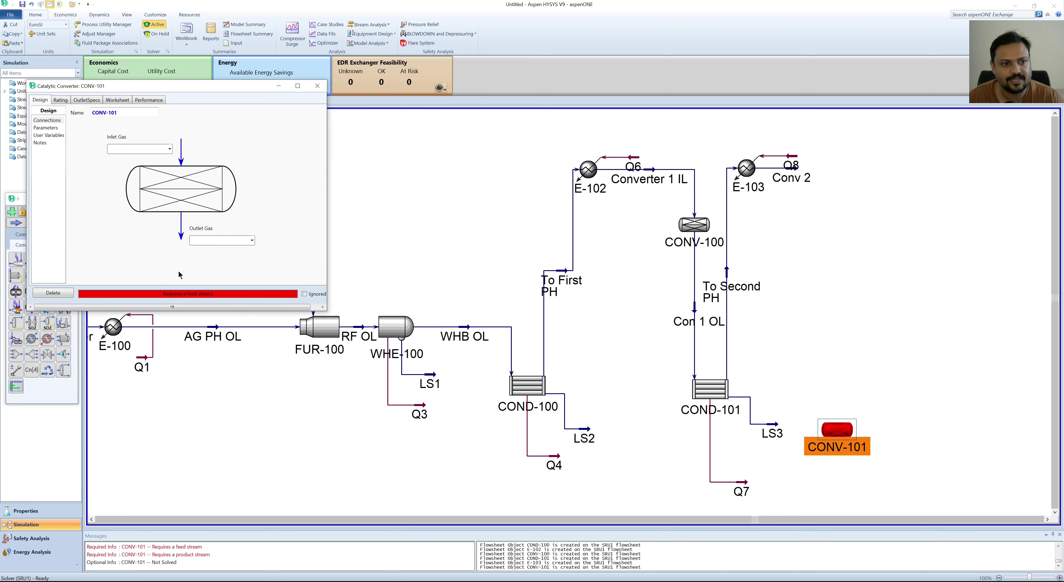
left_click(169, 149)
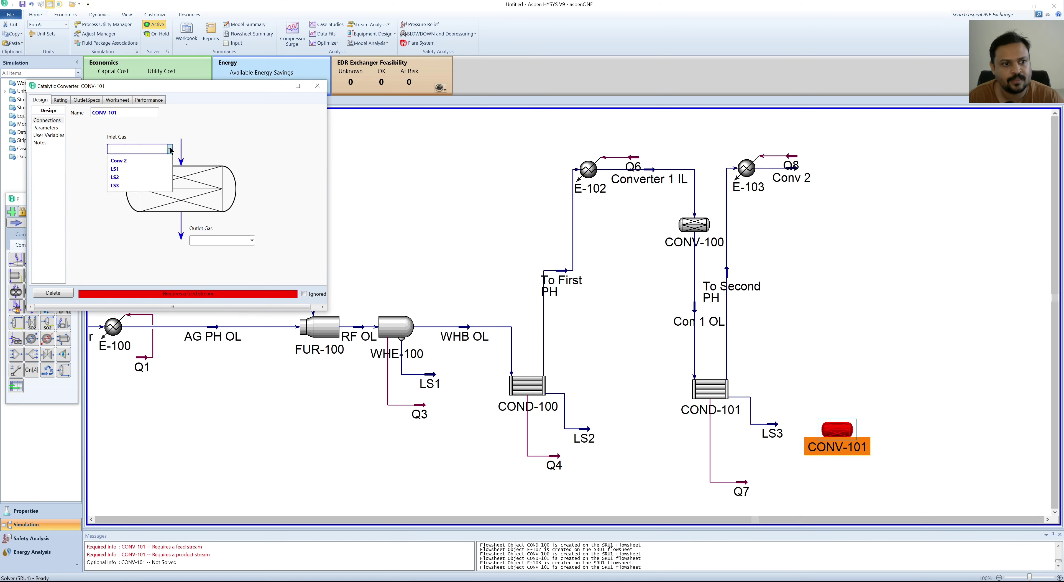
left_click(133, 164)
left_click(225, 240)
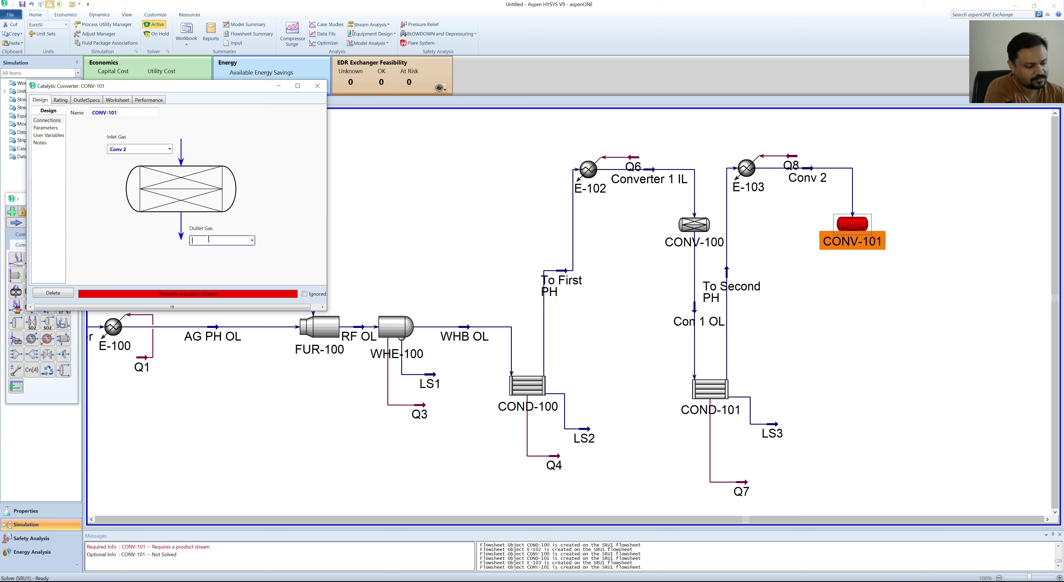
type("c")
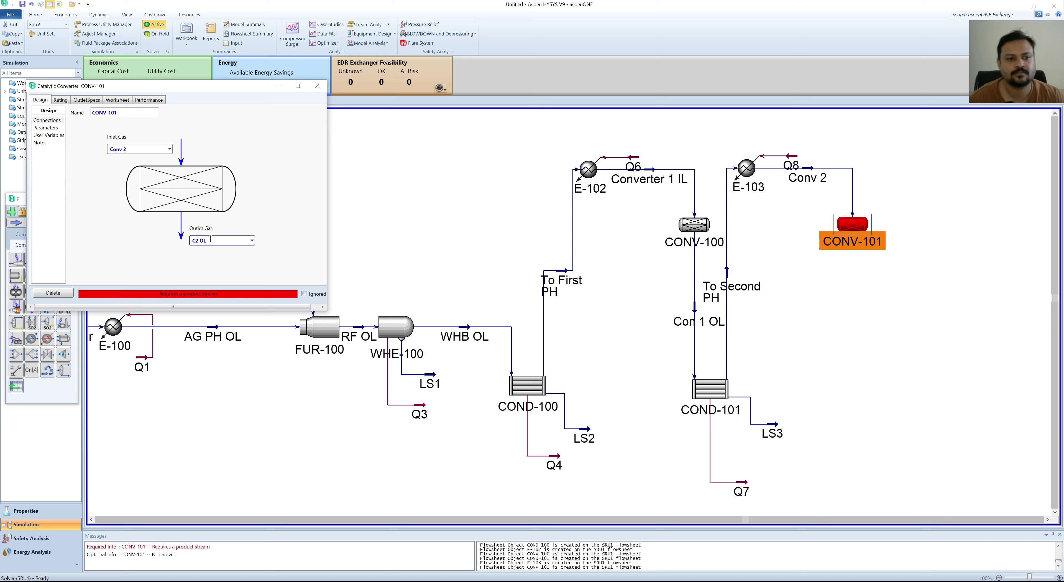
type("2 OL")
key("Return")
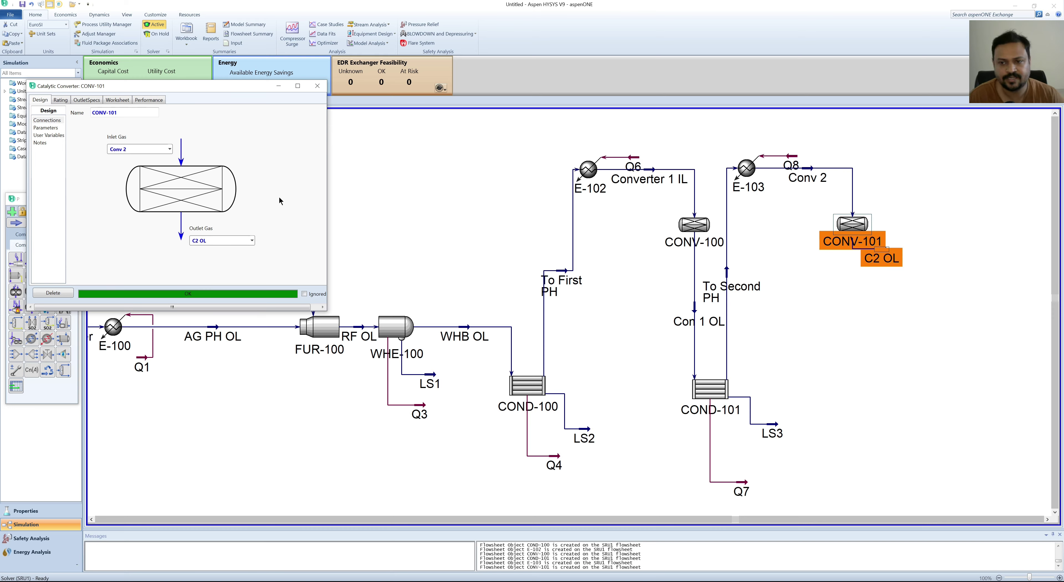
left_click(317, 86)
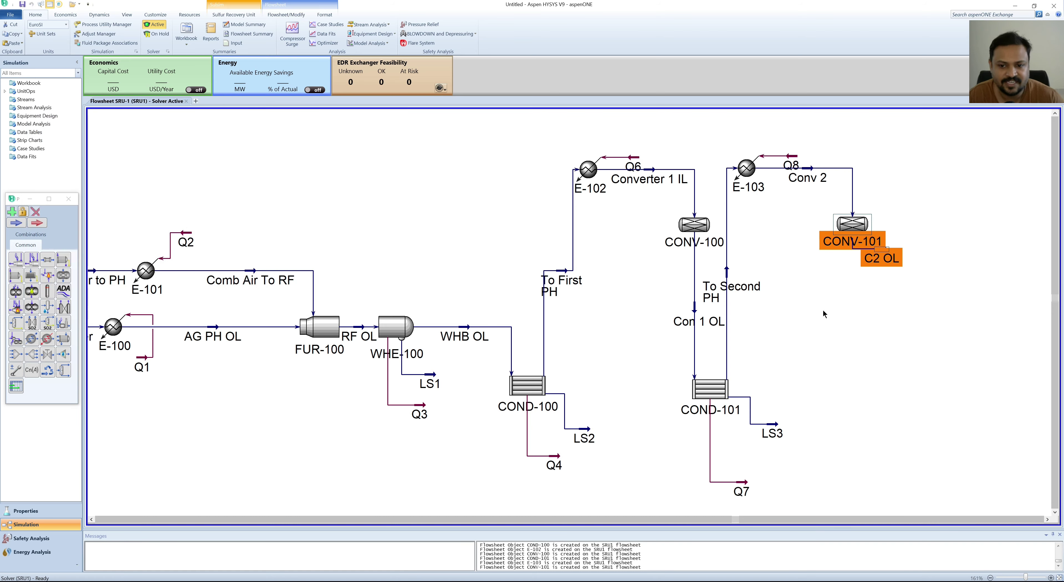
left_click(867, 371)
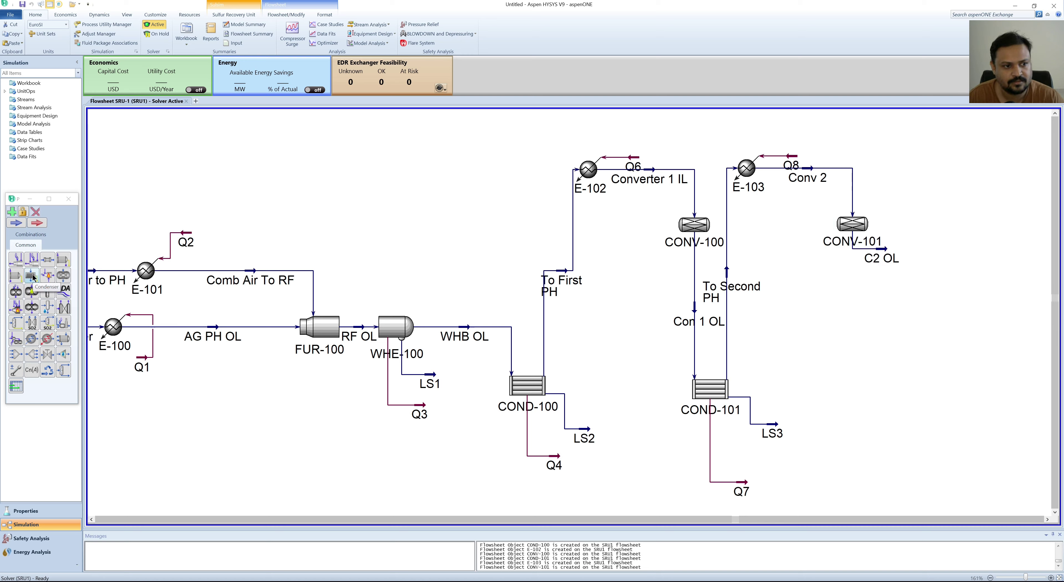
- Add a third sulfur condenser with C2 OL as inlet gas and Tail Gas as outlet gas
double_click(32, 276)
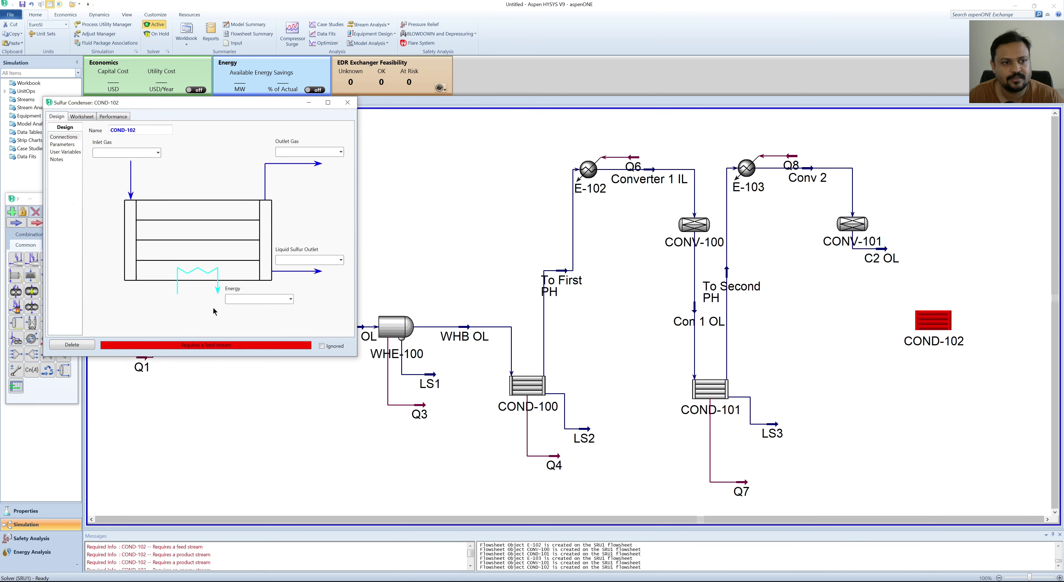
left_click(158, 152)
left_click(117, 165)
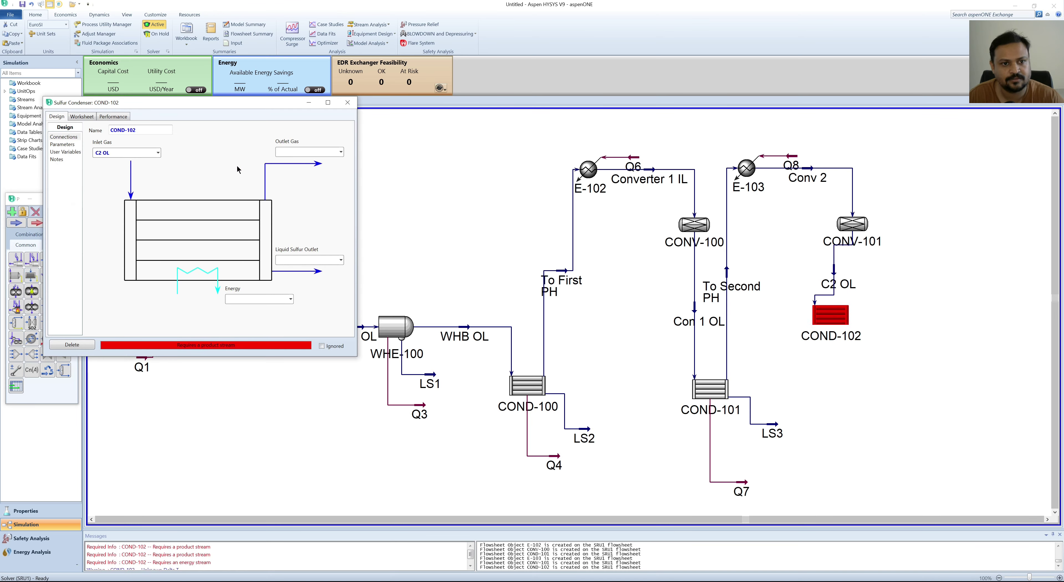
left_click(303, 151)
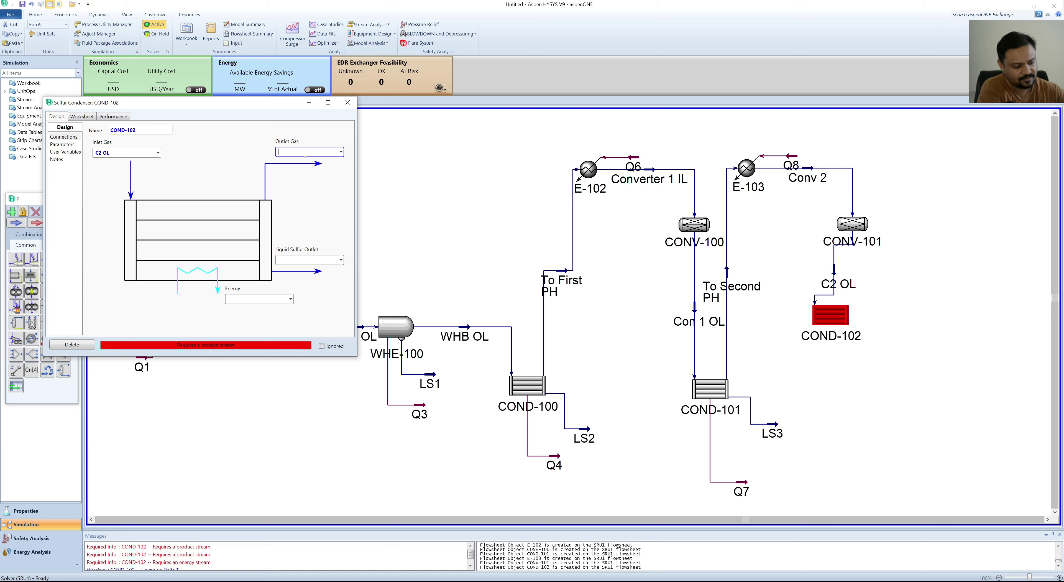
type("Tail ")
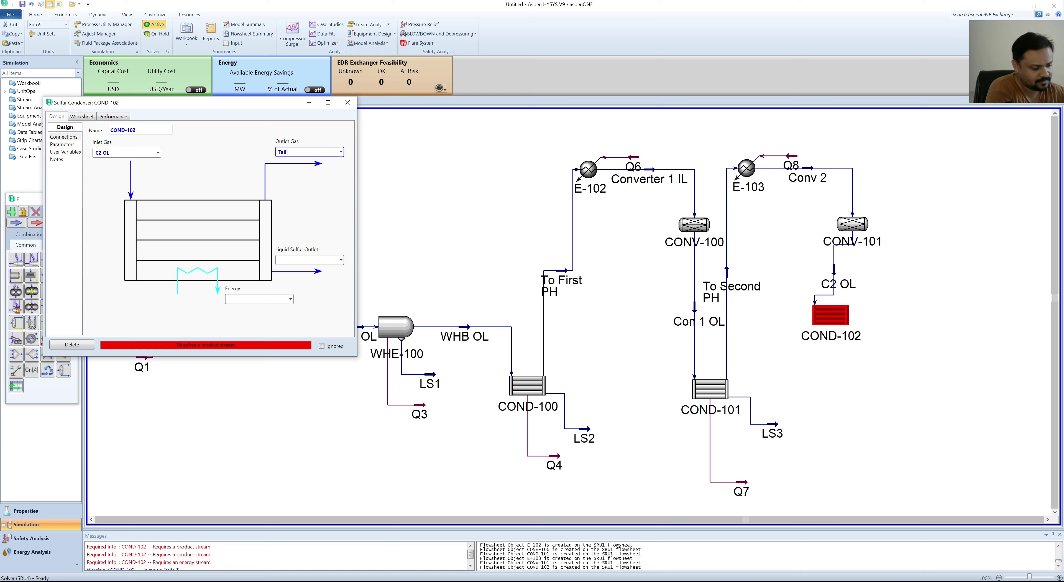
type("G")
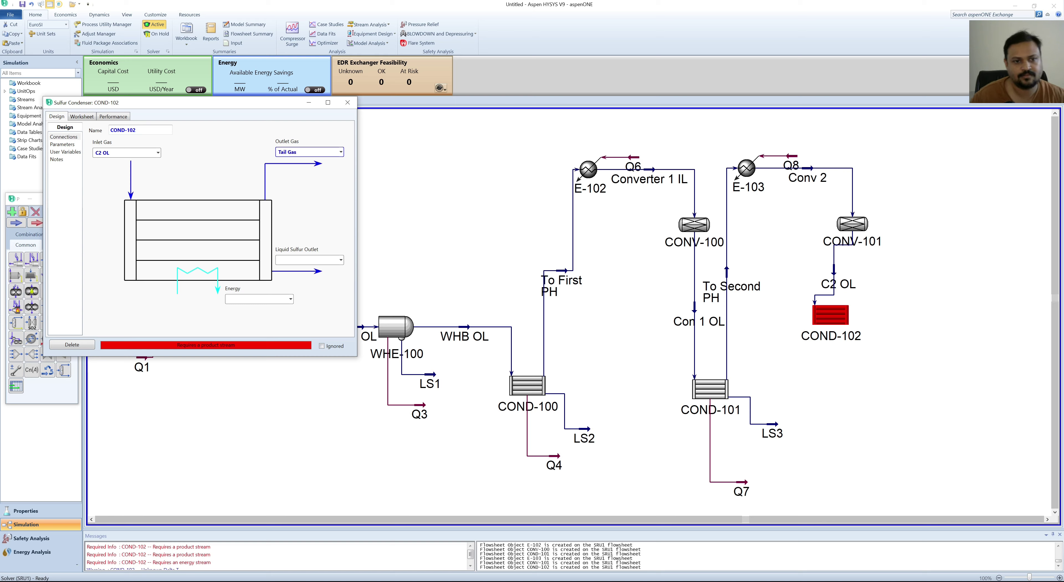
type("as")
key("Return")
- Connect the new condenser's liquid sulfur outlet to stream LS4 and its energy stream to Q9
left_click(303, 261)
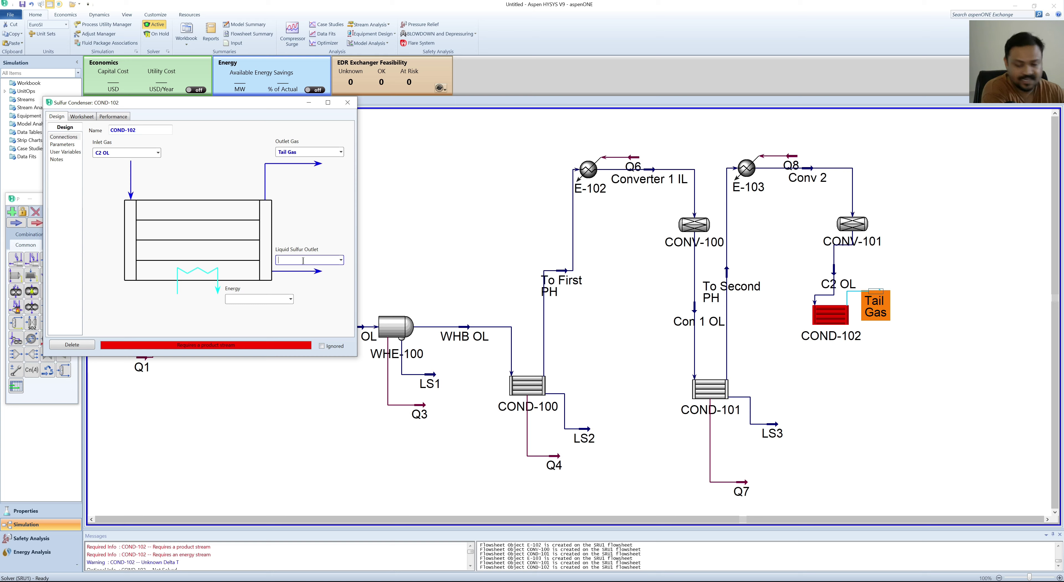
type("S4")
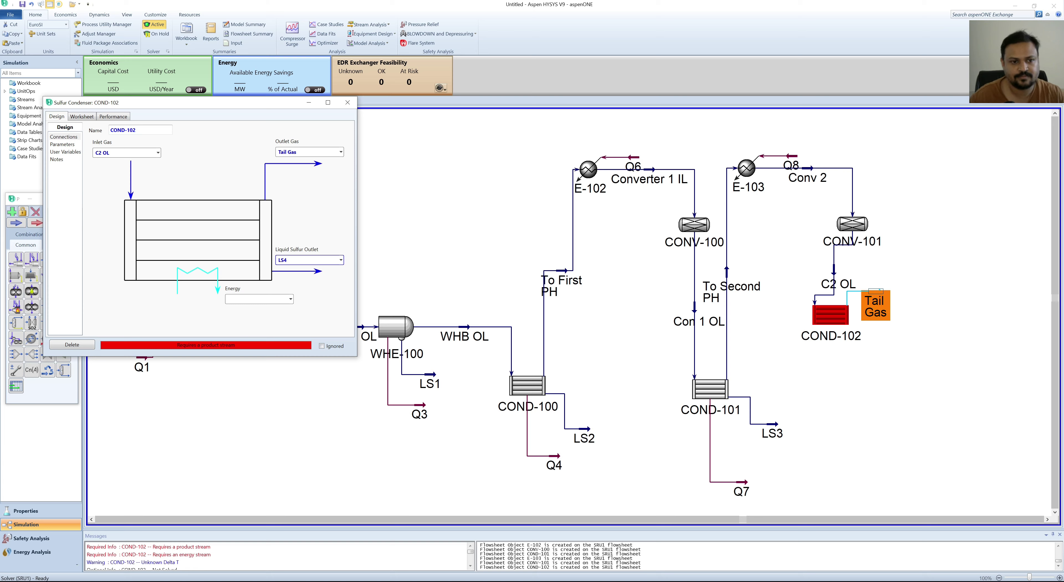
key("Return")
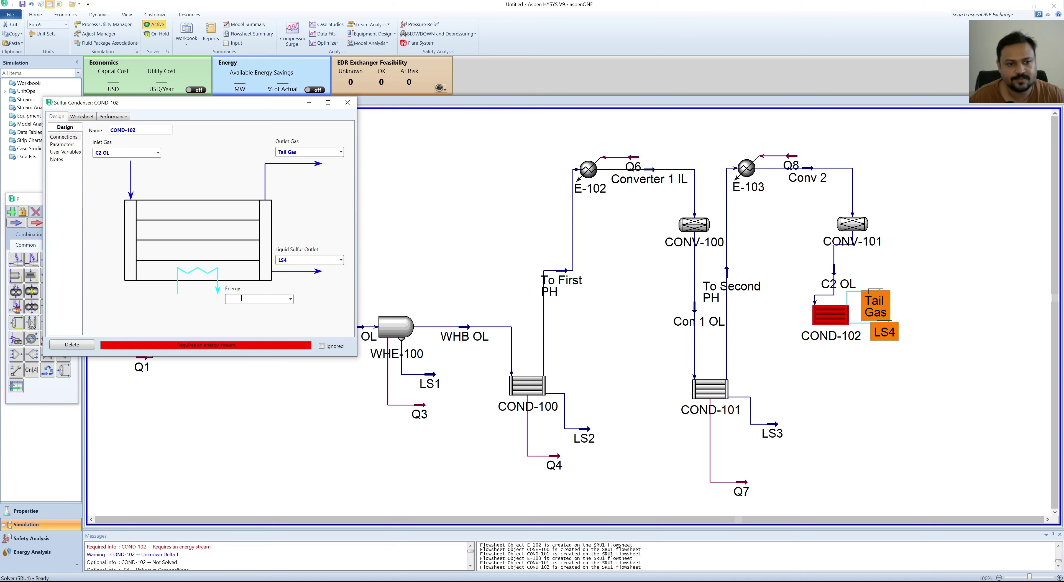
left_click(241, 298)
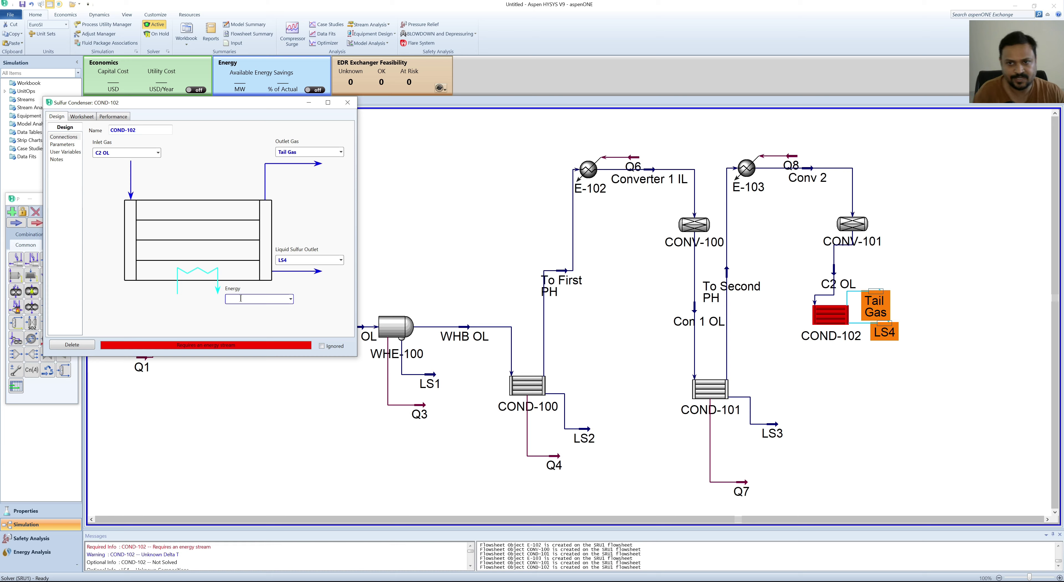
type("Q")
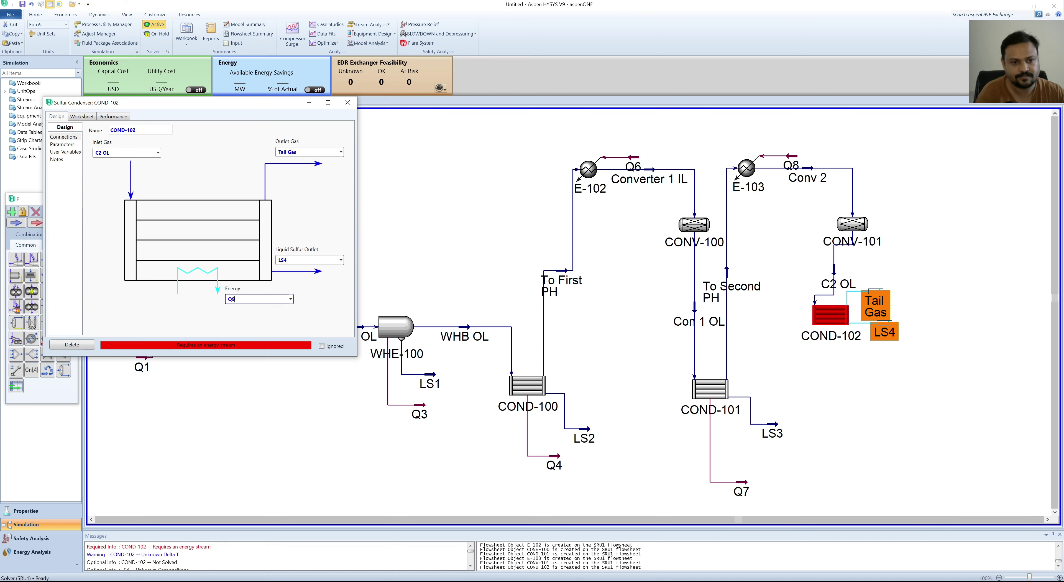
type("9")
key("Return")
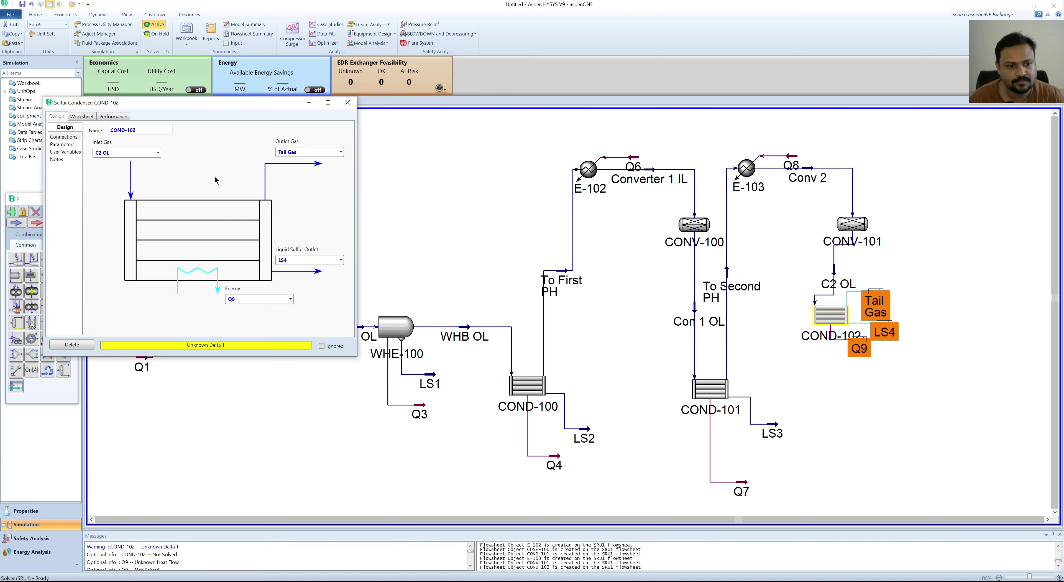
- Set the Tail Gas temperature to 130 °C in the condenser's worksheet and close the condenser's properties
left_click(82, 117)
left_click(260, 146)
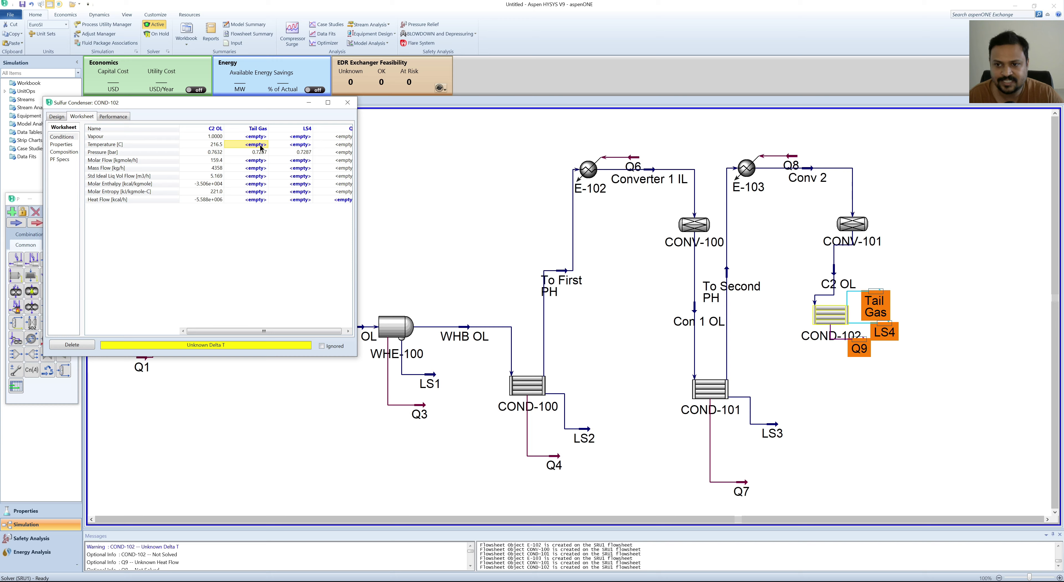
type("130")
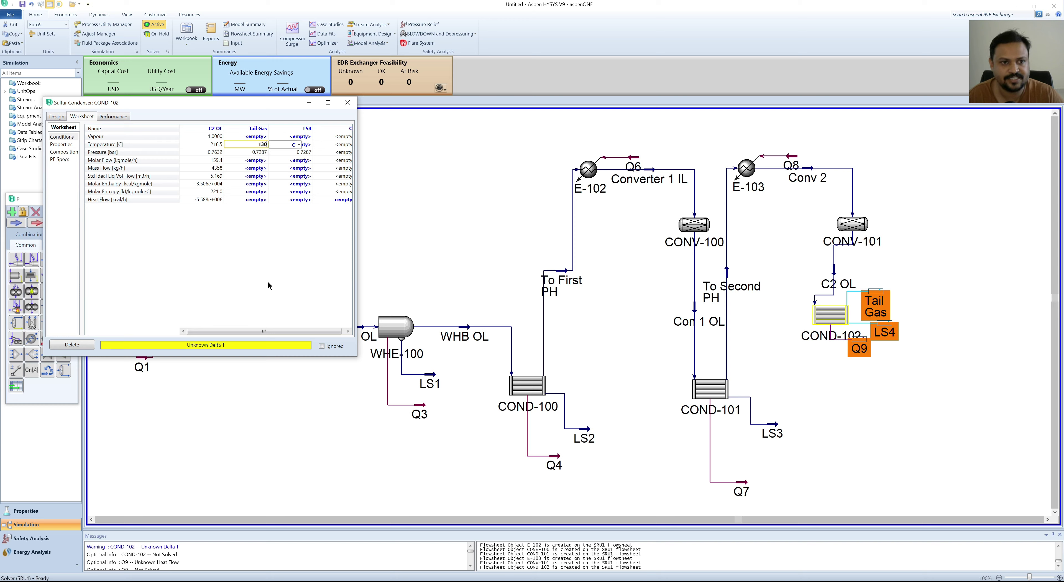
key("Return")
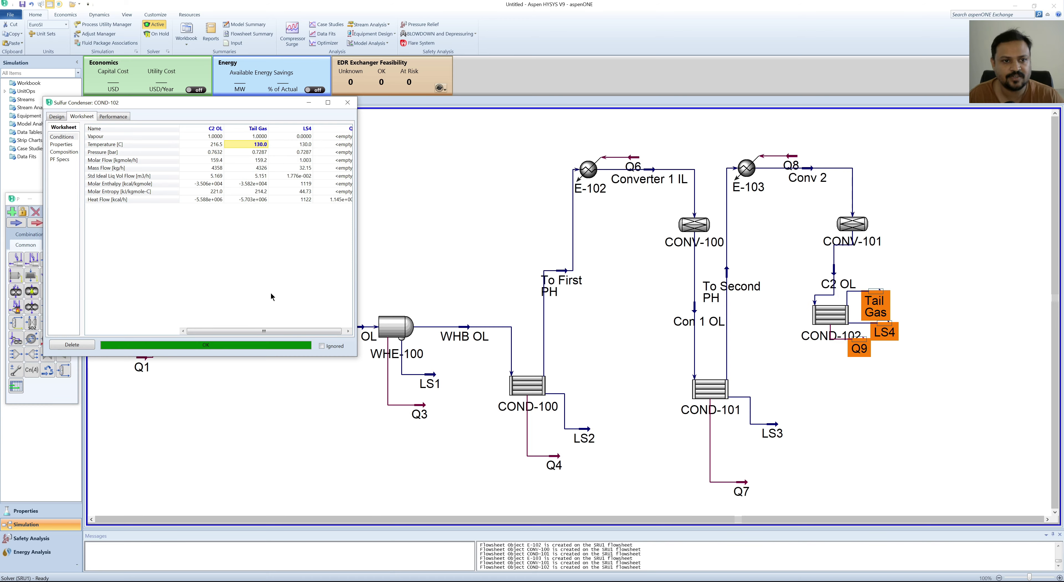
left_click(348, 104)
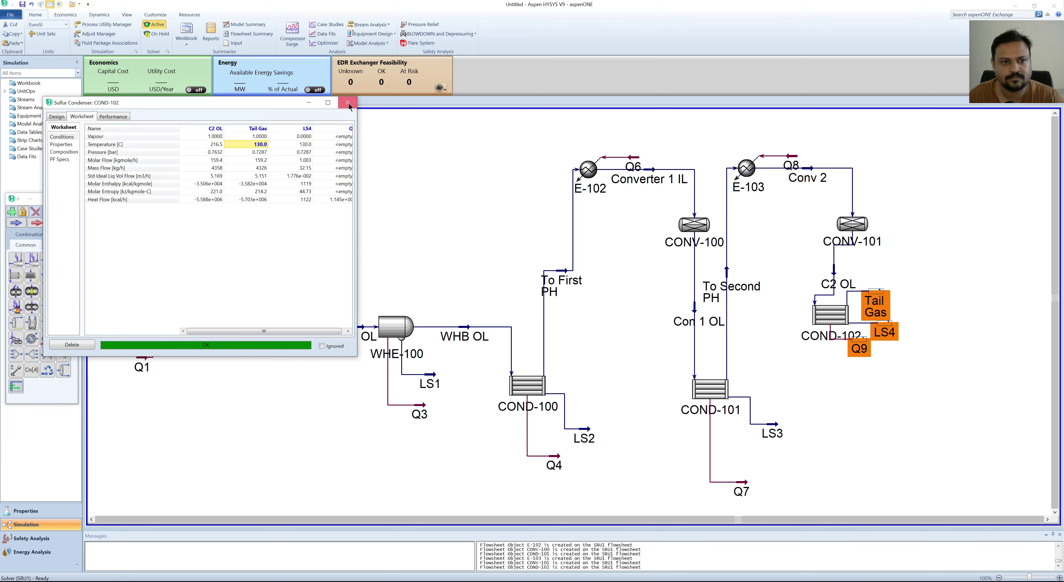
left_click(415, 185)
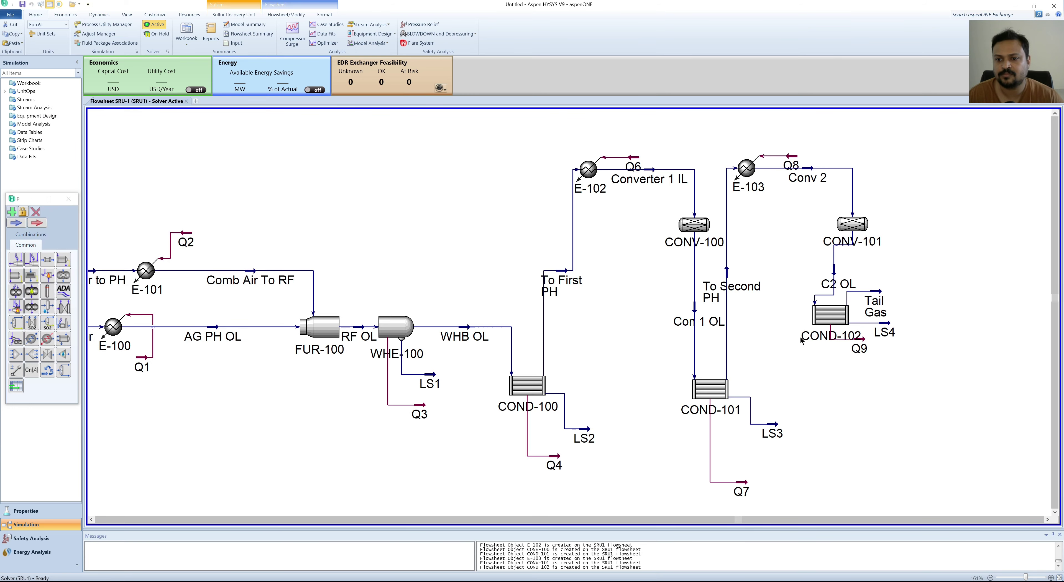
- Move condenser COND-102 straight below CONV-101, and place its LS4 and Q9 outlet streams lower beneath it
left_click_drag(833, 319, 863, 398)
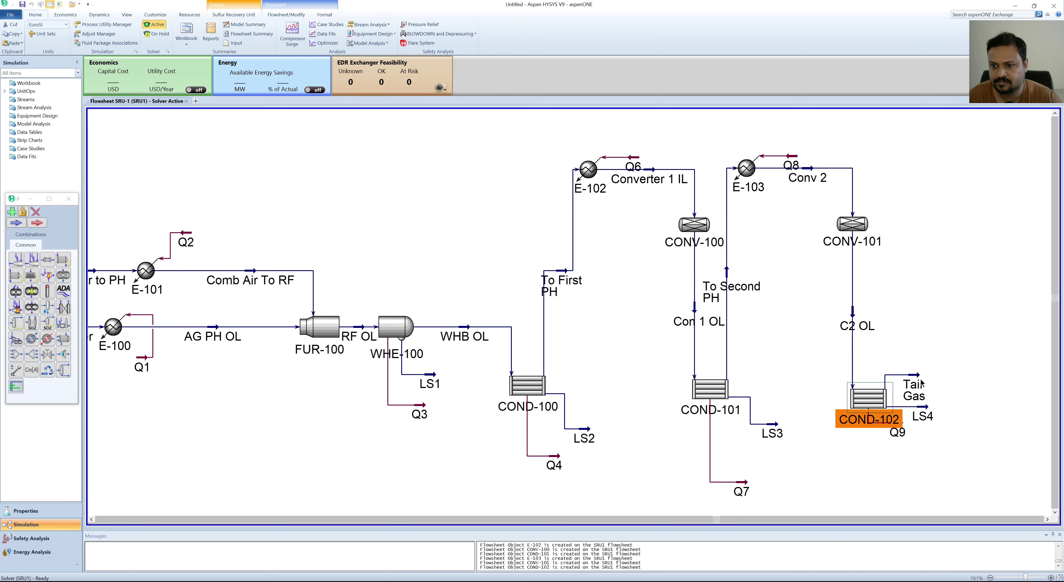
left_click(925, 408)
left_click_drag(924, 409, 930, 473)
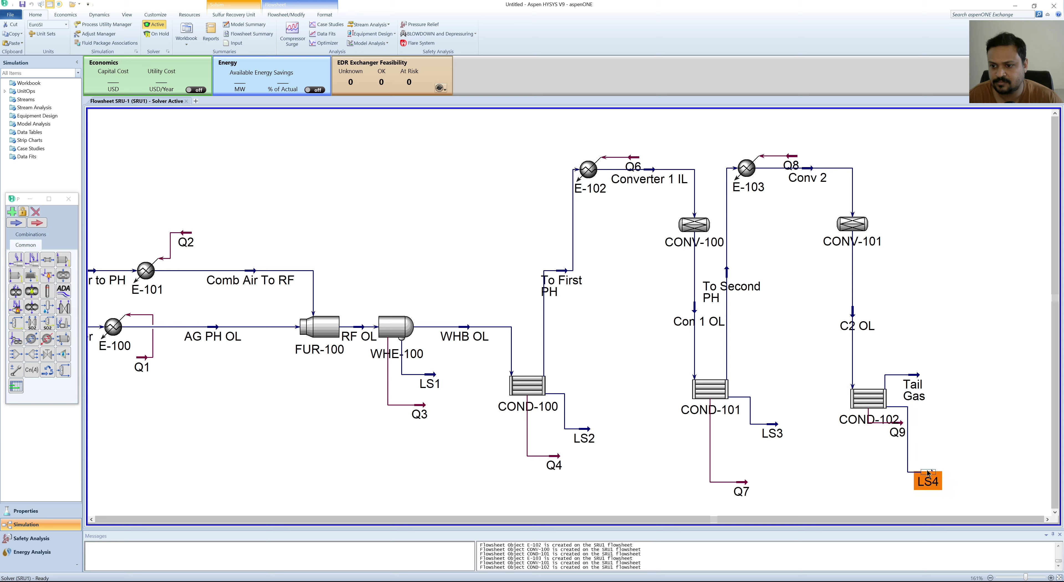
left_click(900, 423)
left_click_drag(900, 423, 894, 493)
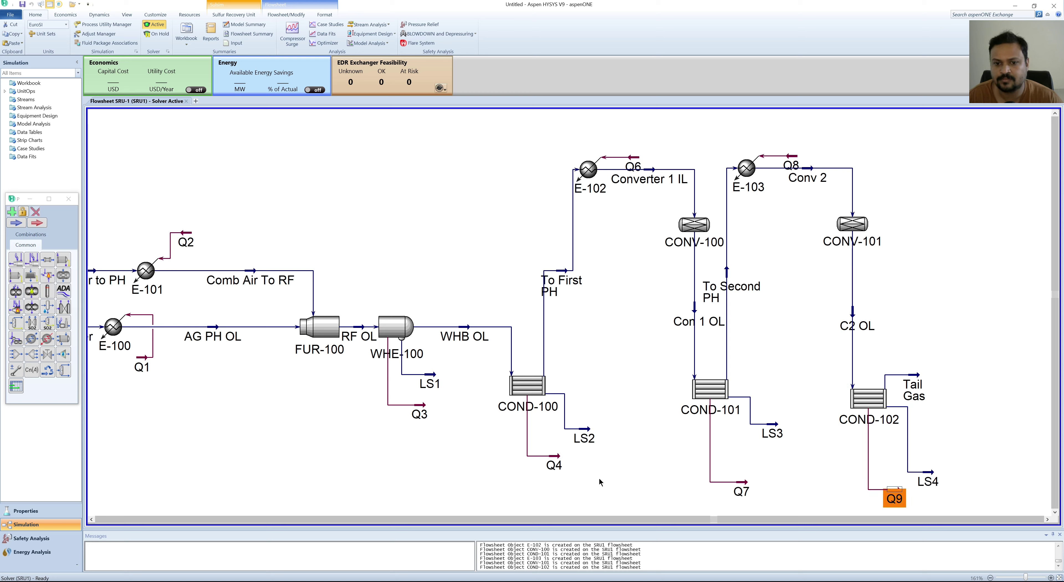
left_click(596, 449)
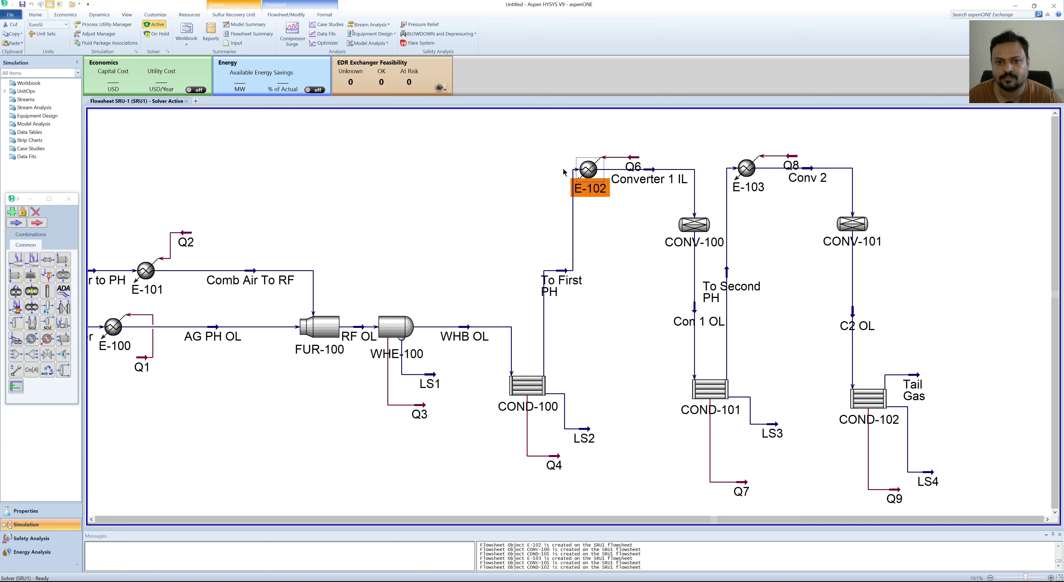
- Reposition heater E-102 level with E-103 and shift the To First PH stream so their connecting line runs without a backward bend
mouse_move(588, 170)
left_mouse_down()
mouse_move(559, 167)
mouse_move(607, 176)
left_mouse_up()
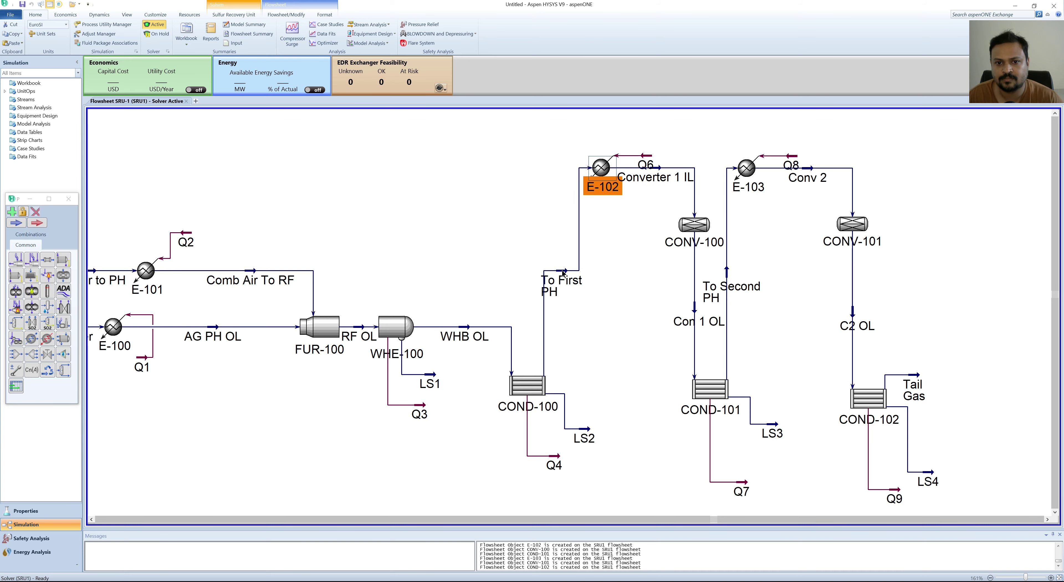
left_click(546, 273)
mouse_move(561, 271)
left_mouse_down()
mouse_move(529, 272)
mouse_move(555, 277)
left_mouse_up()
left_click(601, 168)
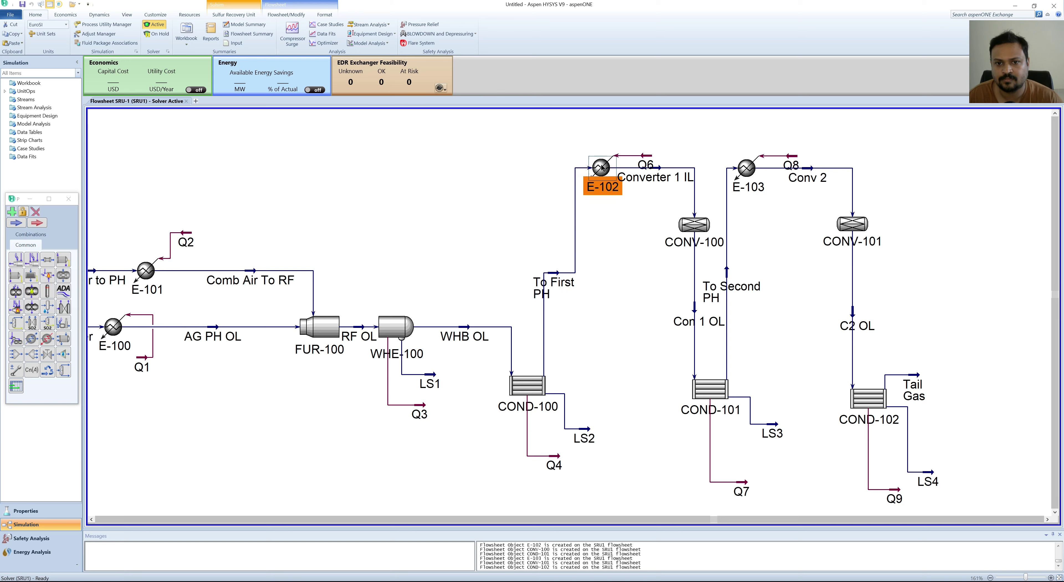
left_click_drag(556, 166, 557, 166)
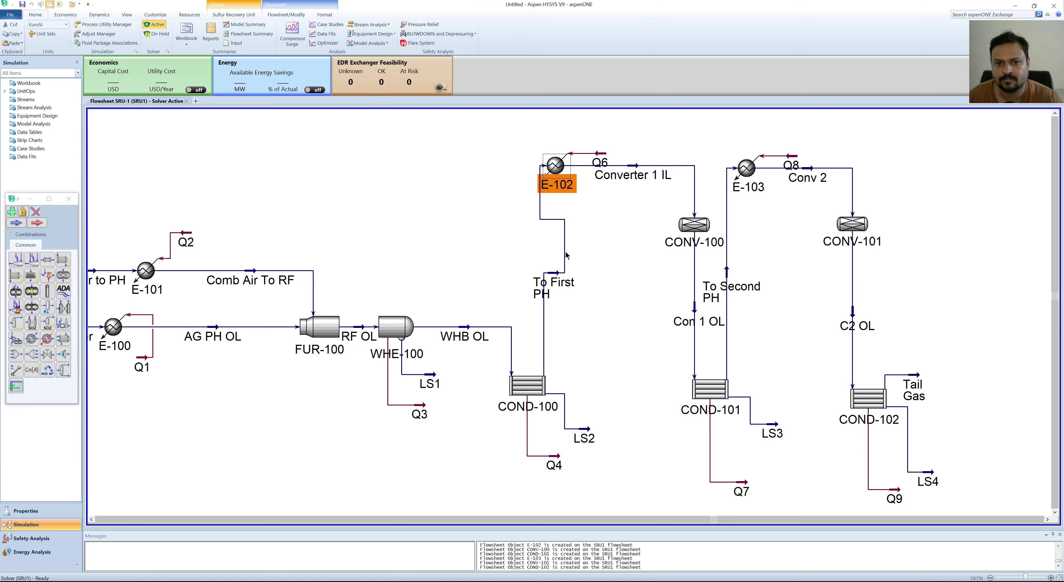
mouse_move(565, 261)
left_mouse_down()
mouse_move(529, 251)
mouse_move(500, 273)
mouse_move(557, 278)
left_mouse_up()
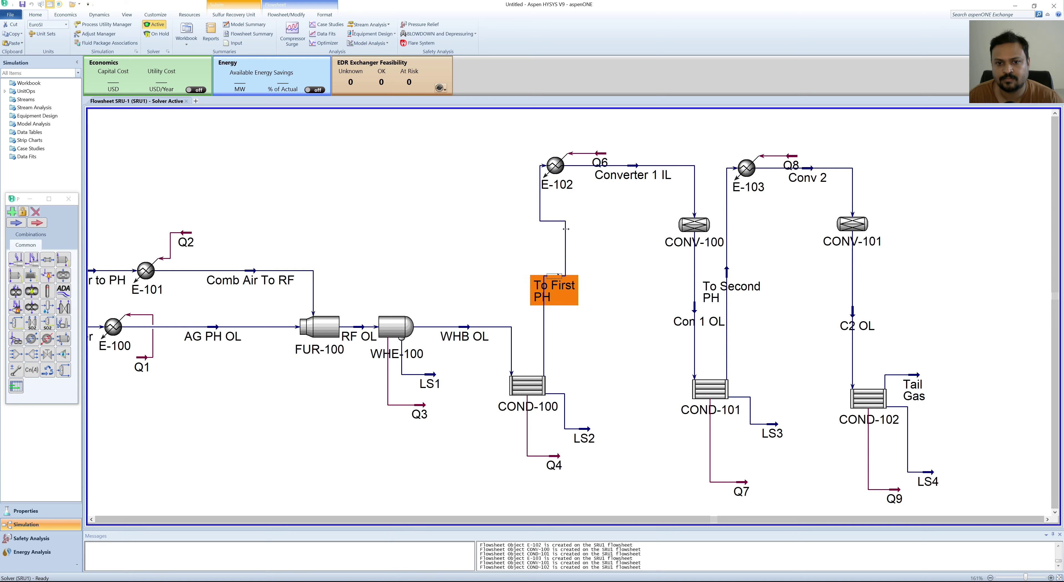
left_click_drag(555, 167, 590, 168)
left_click(641, 265)
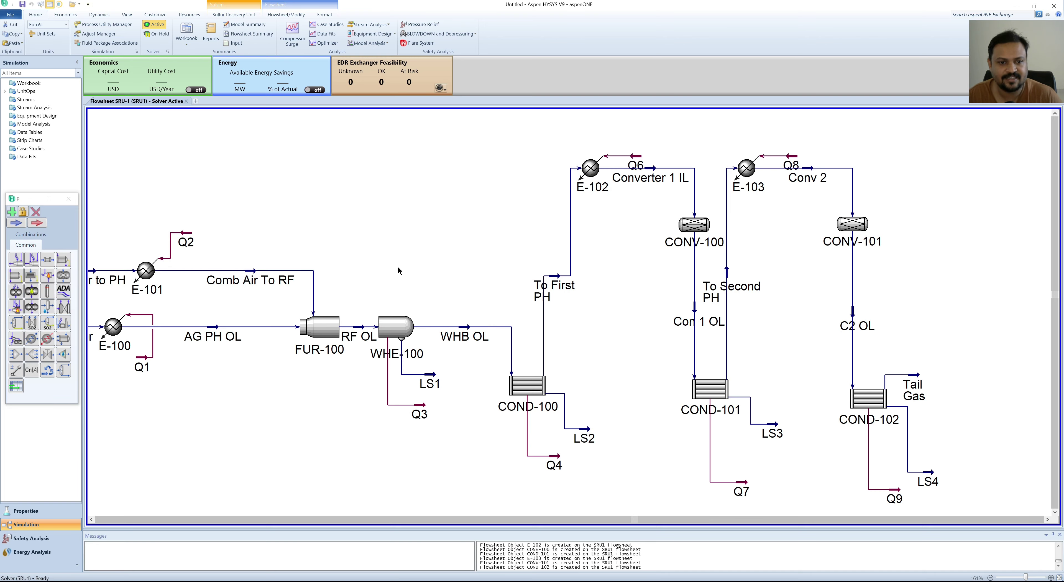
- Move the Tail Gas stream up, well above COND-102 and about level with the To Second PH stream
scroll(397, 270, "down", 3)
scroll(620, 271, "up", 3)
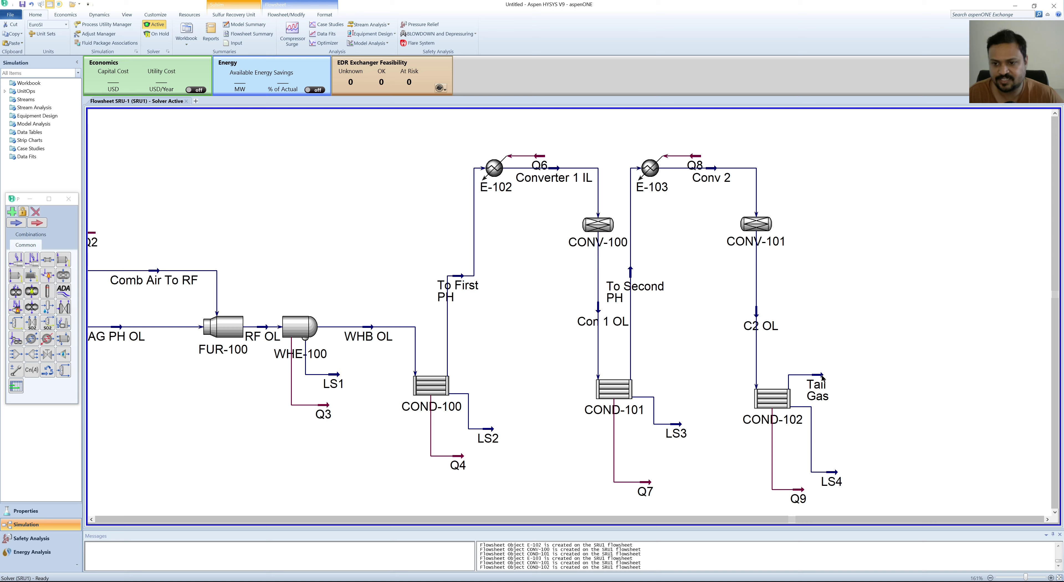
left_click_drag(822, 378, 845, 289)
left_click(880, 341)
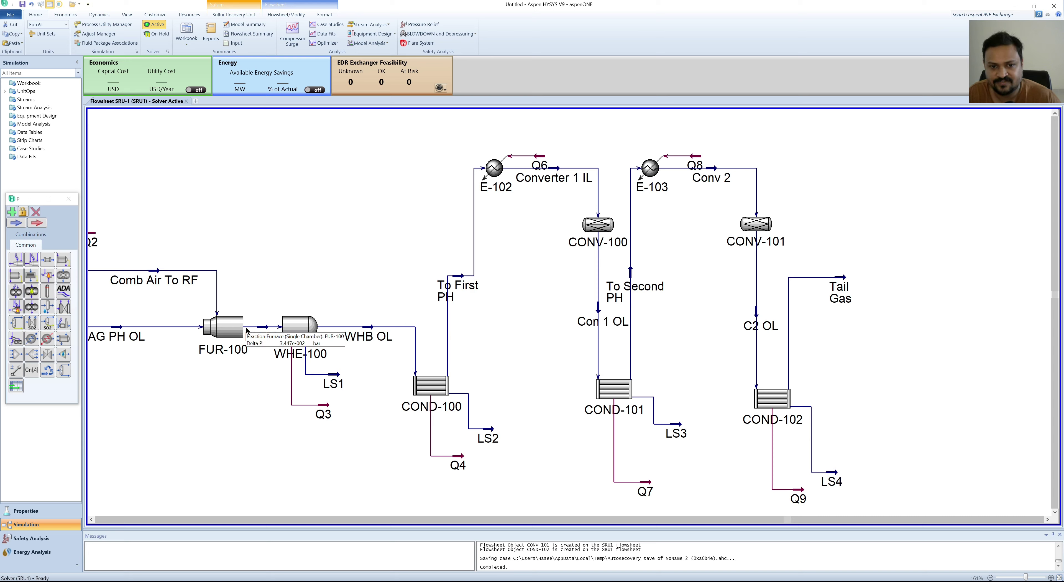
- Examine the Claus train from converter CONV-100 through the second reheat stage to COND-102, LS4 and the Tail Gas outlet
mouse_move(599, 233)
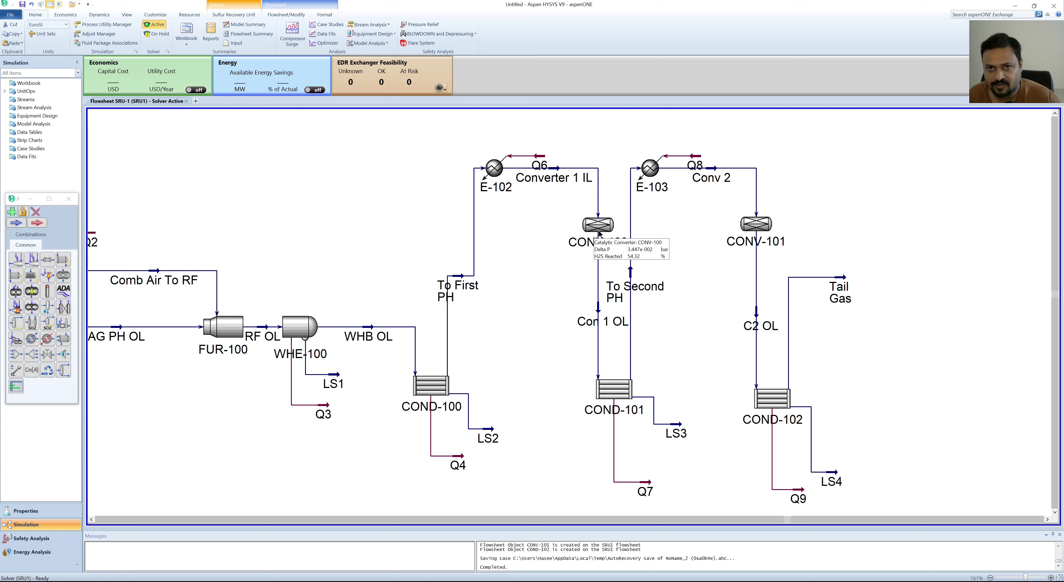
mouse_move(620, 397)
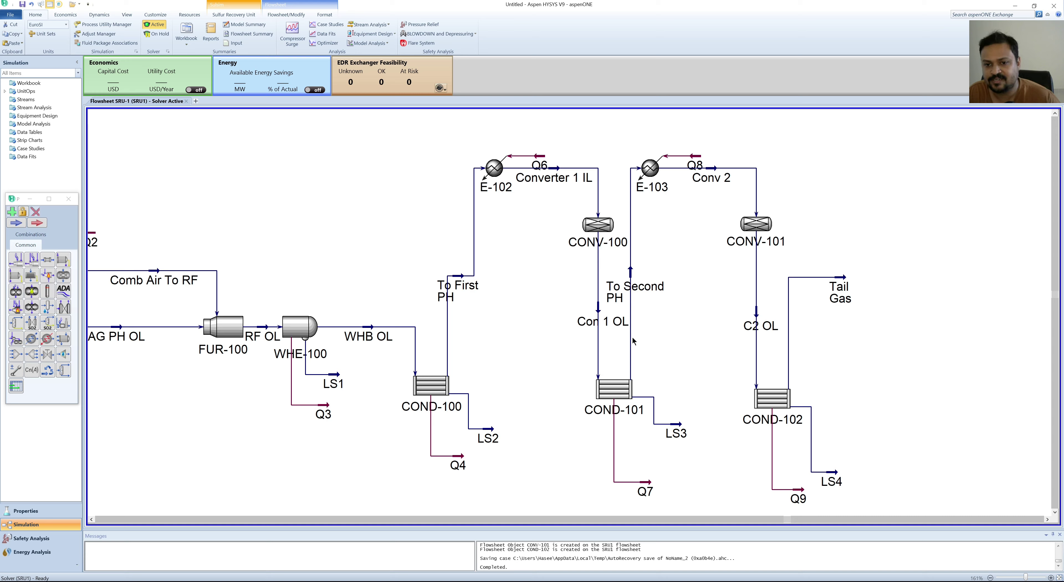
mouse_move(643, 283)
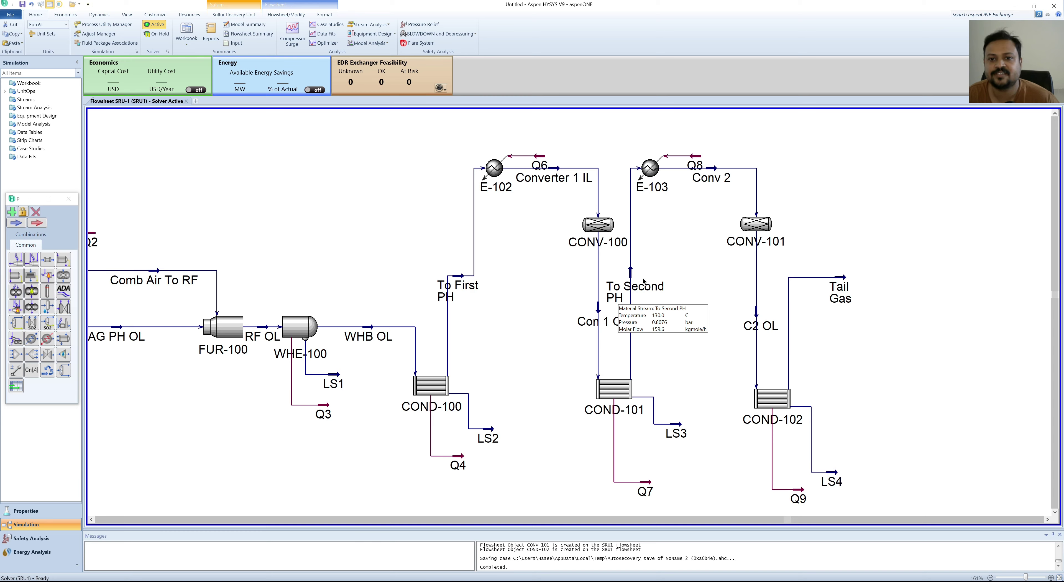
mouse_move(755, 224)
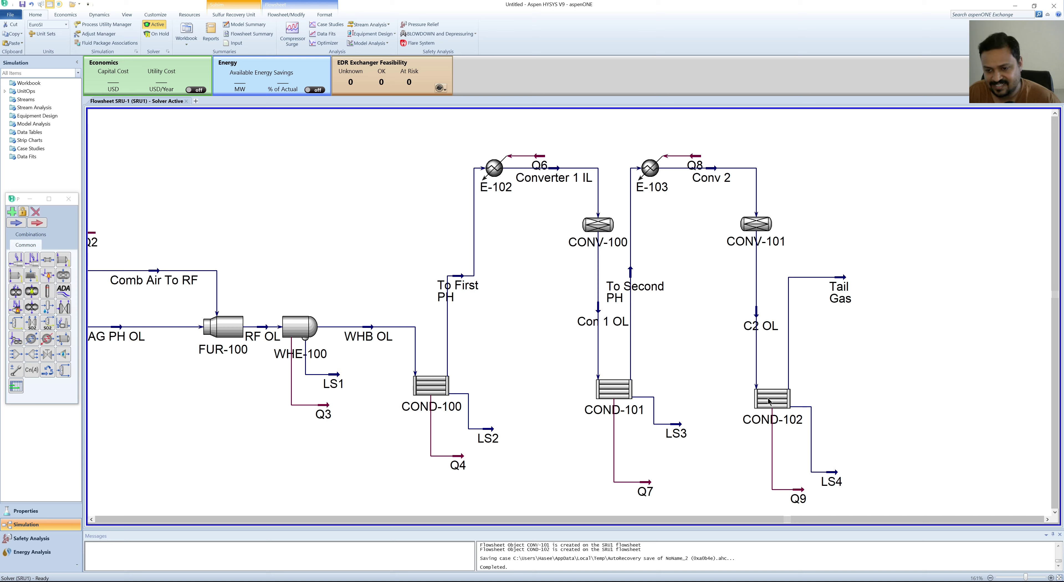
mouse_move(835, 479)
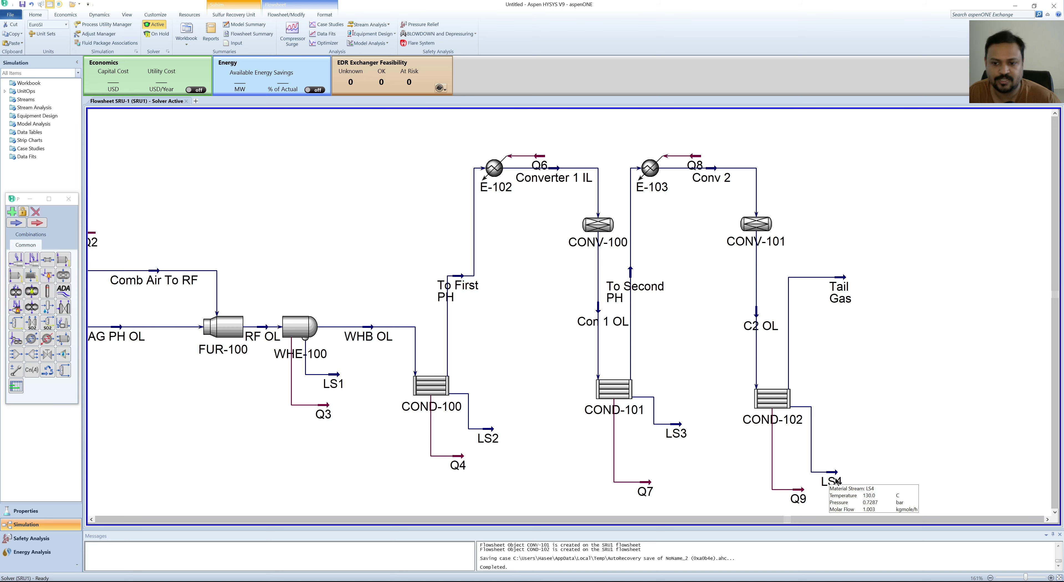
mouse_move(785, 406)
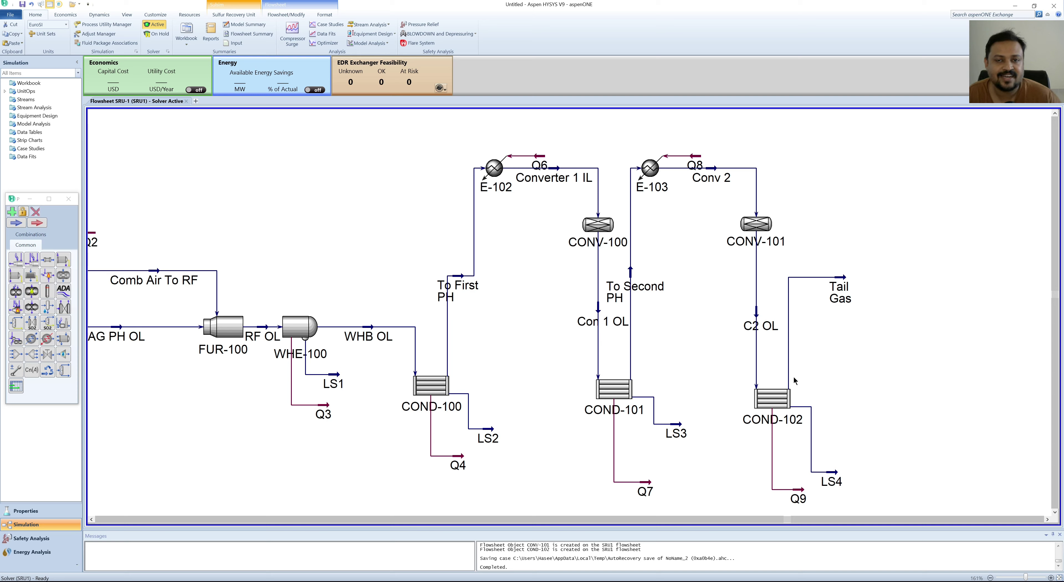
mouse_move(788, 387)
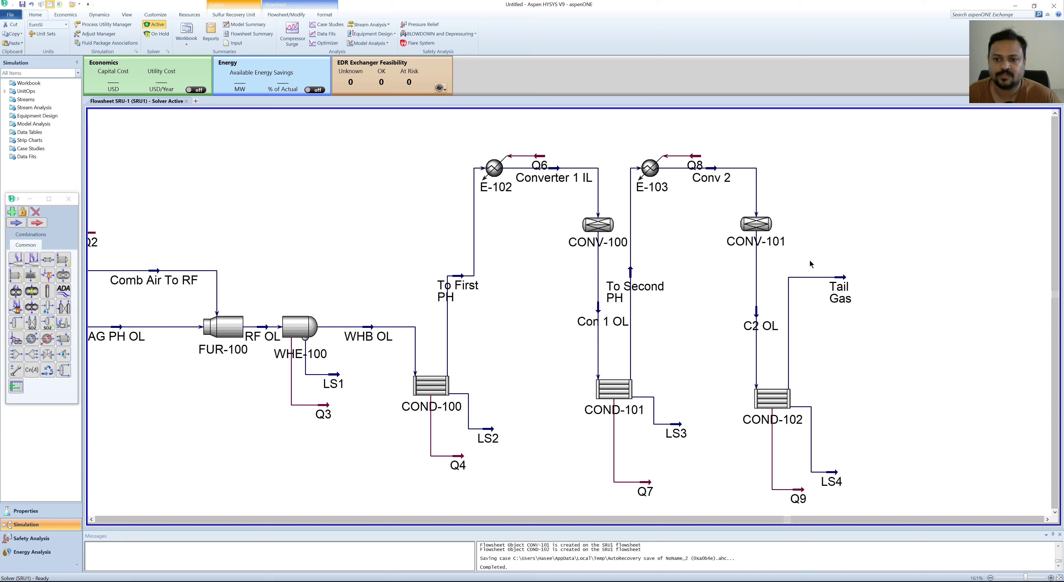
mouse_move(839, 279)
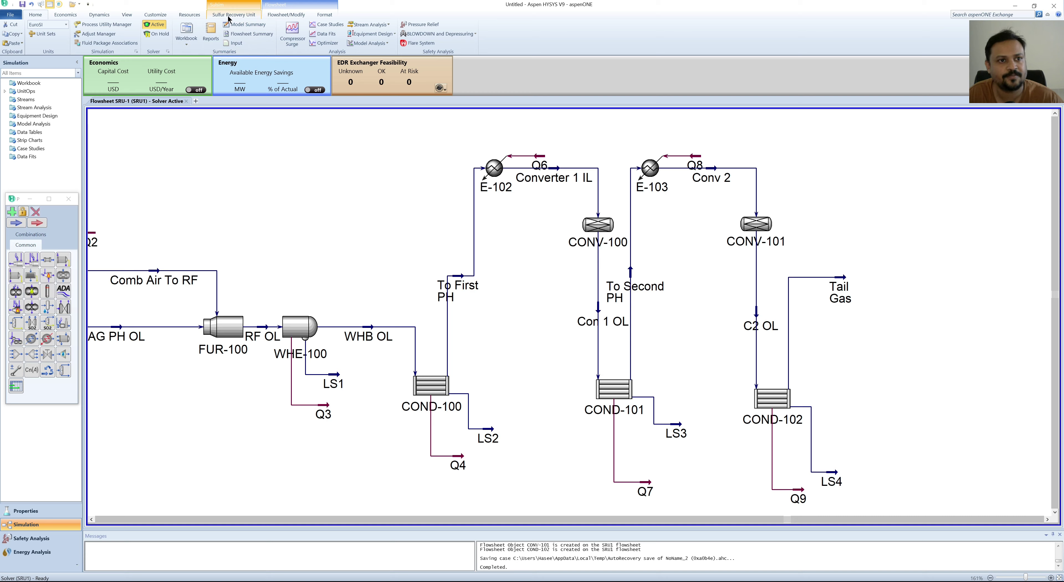
- Review the sulfur recovery performance summary, comparing conversion and recovery across FUR-100, CONV-100 and CONV-101, including the overall recovery efficiency
left_click(237, 16)
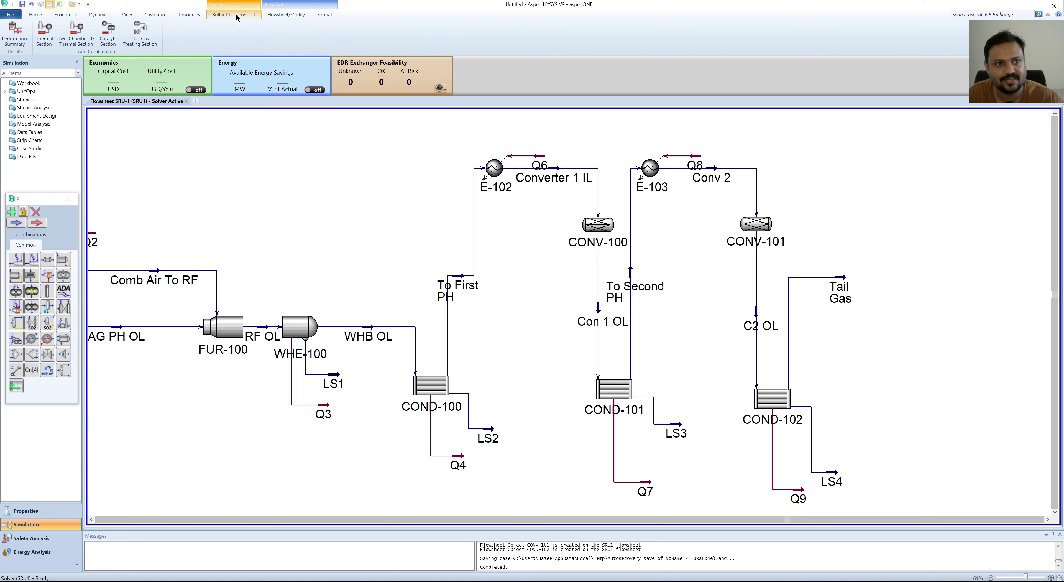
left_click(15, 32)
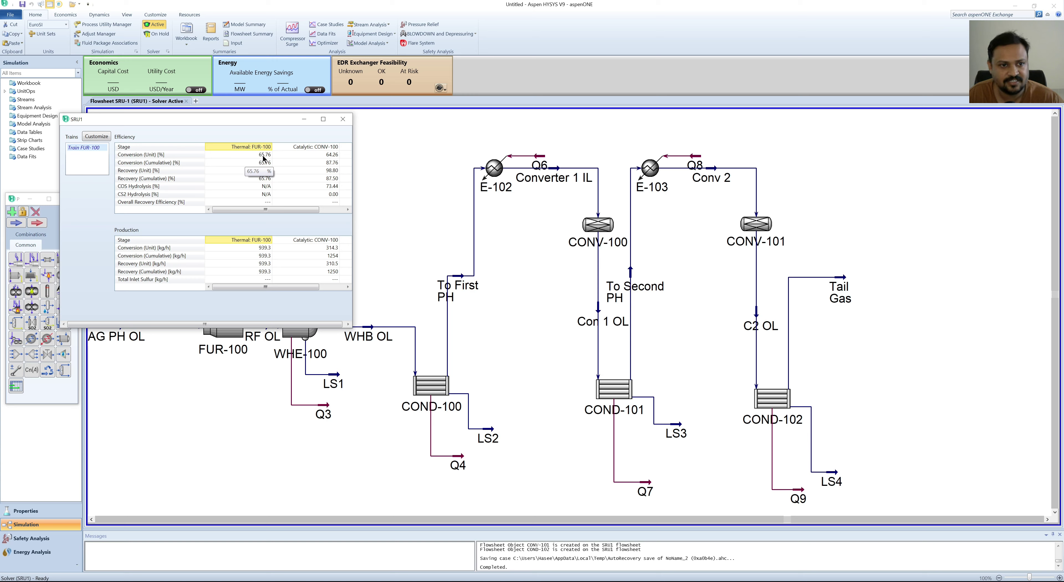
left_click(333, 156)
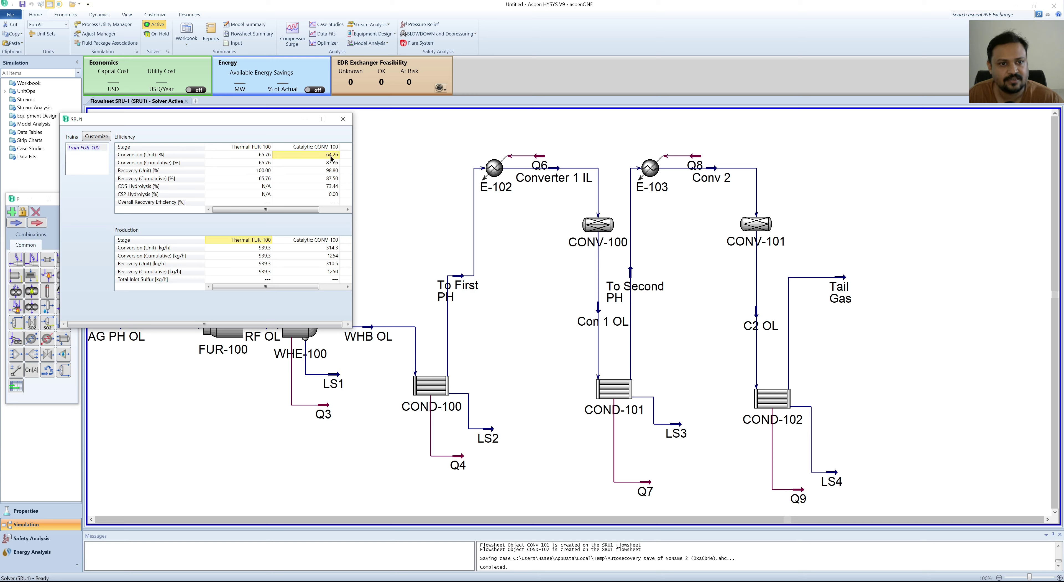
key("Right")
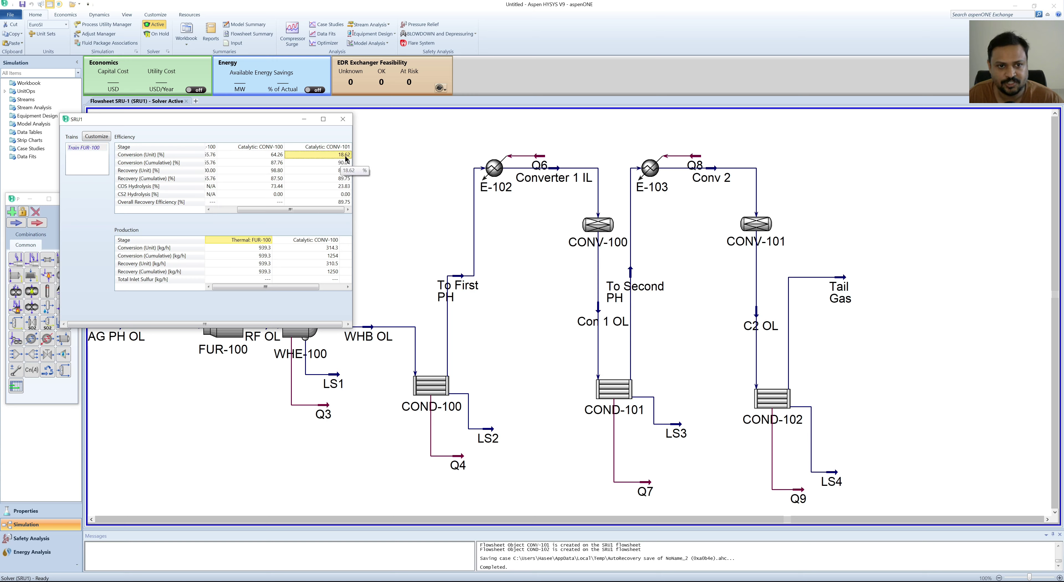
key("Left")
key("Left")
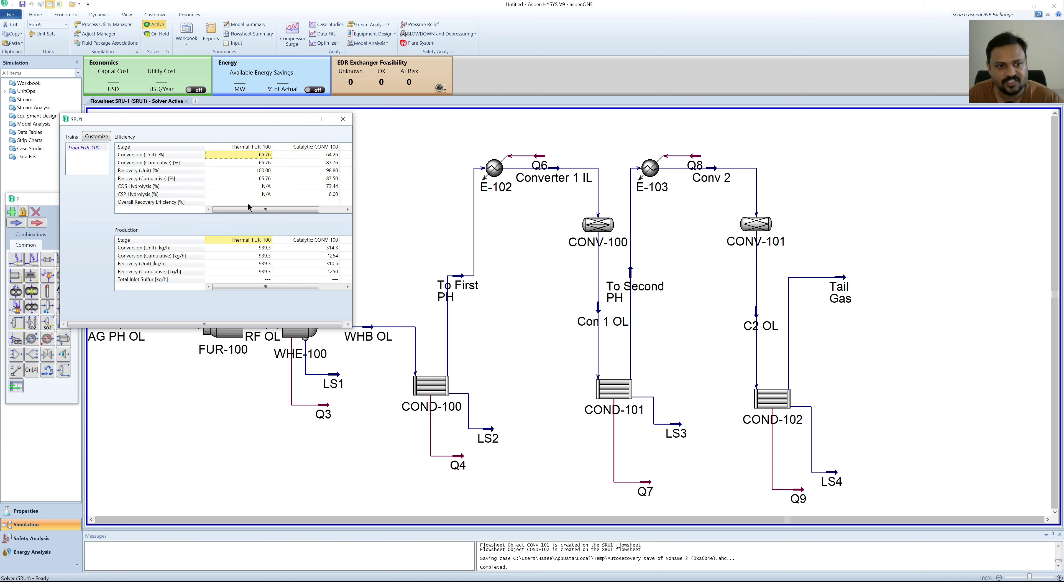
left_click(266, 202)
left_click_drag(276, 209, 318, 218)
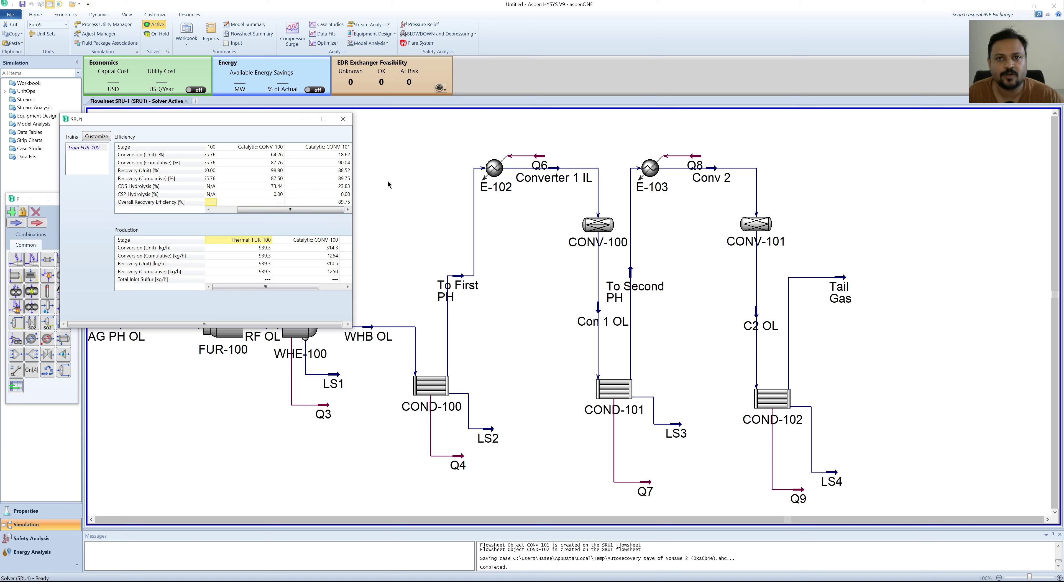
left_click_drag(266, 129, 287, 150)
left_click(369, 141)
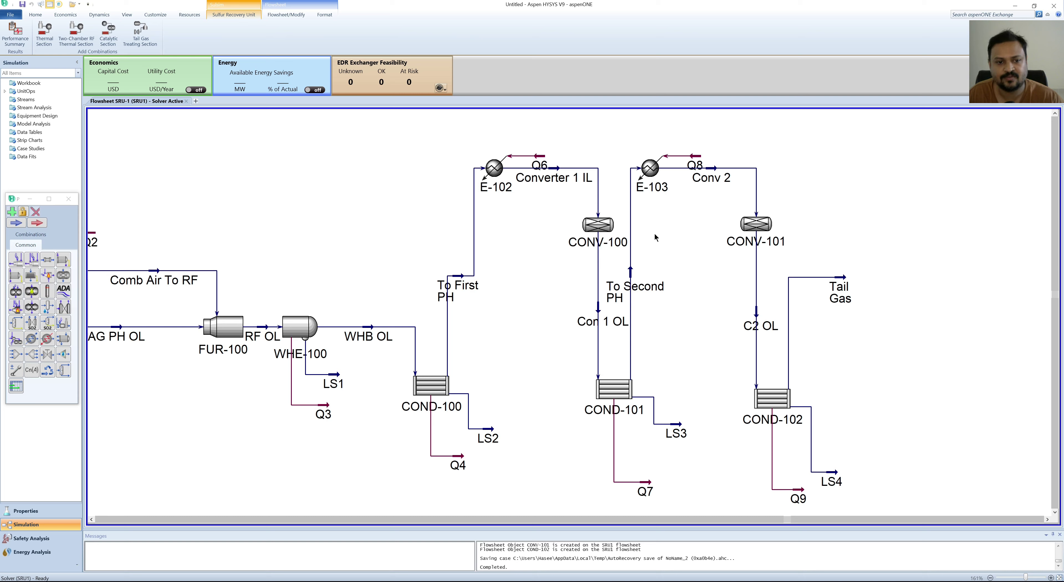
- Add an incinerator to the flowsheet with Tail Gas as its inlet gas and a new air stream named Air To Incinerator
mouse_move(615, 247)
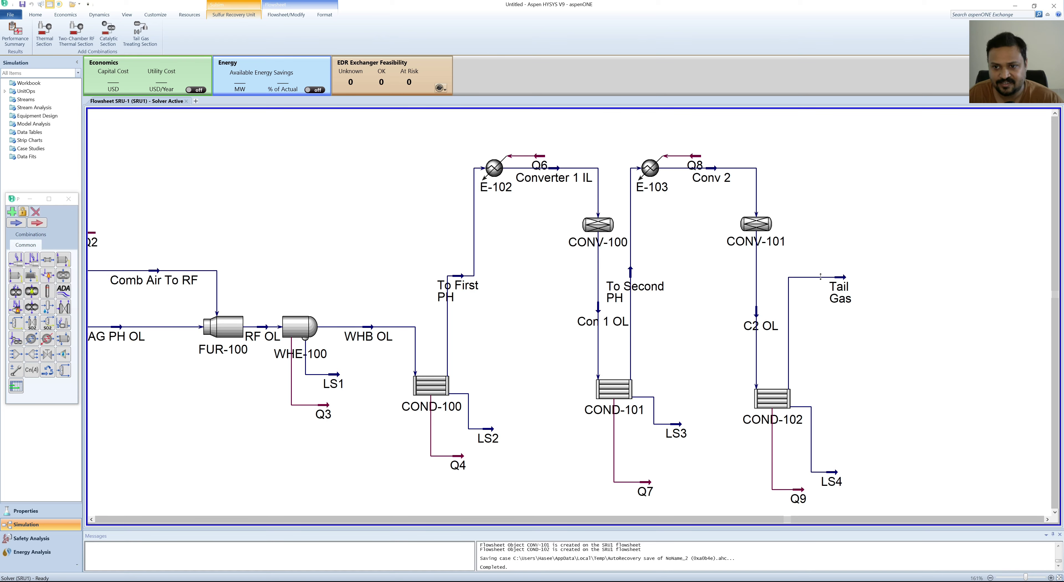
mouse_move(835, 281)
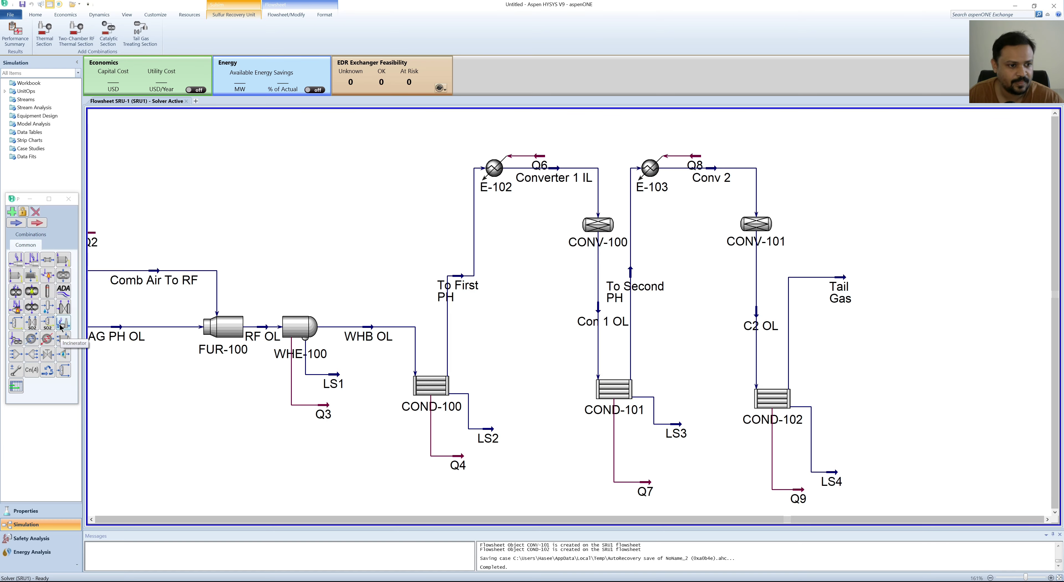
double_click(63, 338)
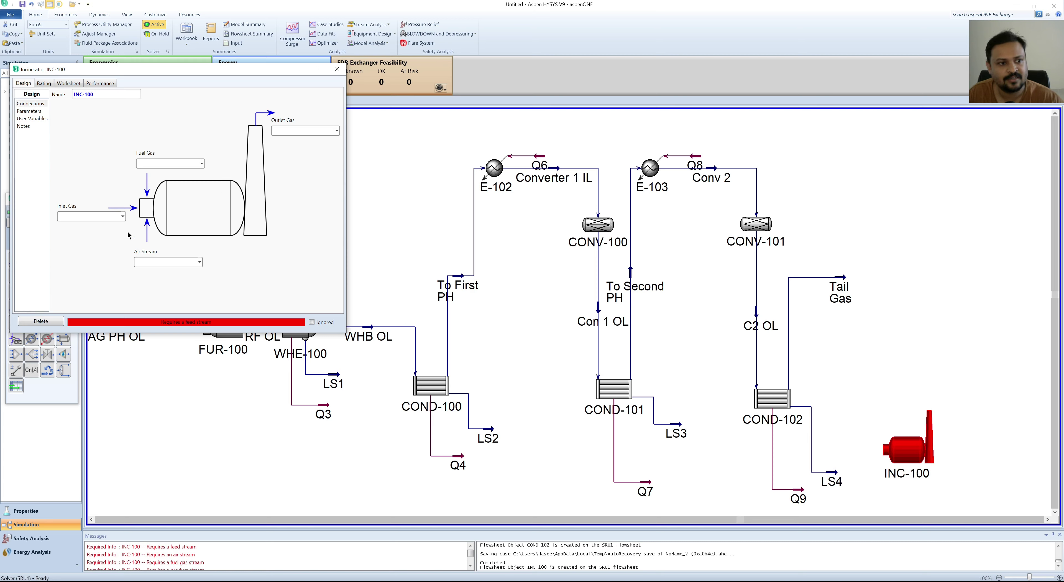
left_click(122, 216)
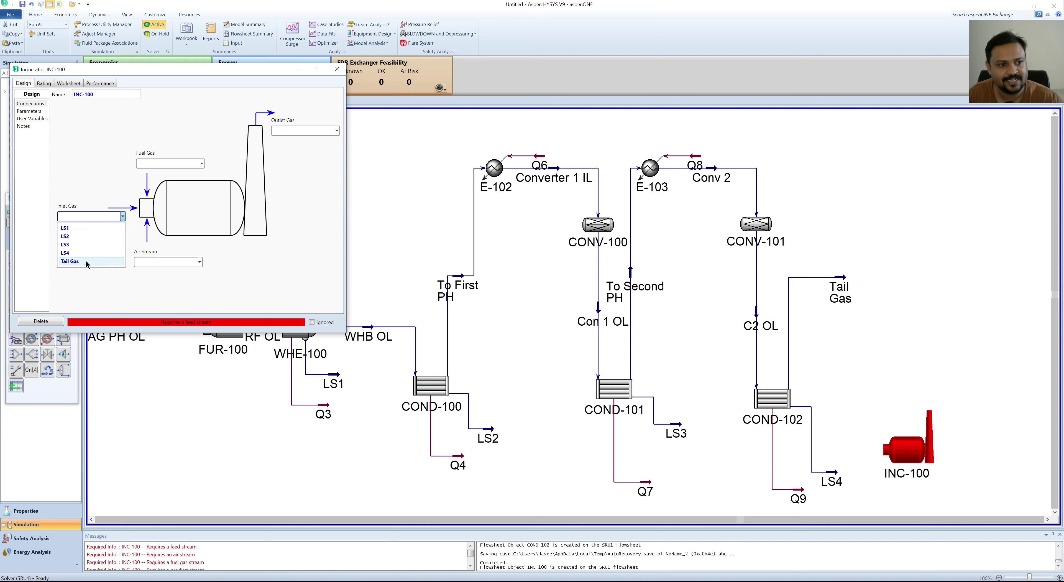
left_click(87, 263)
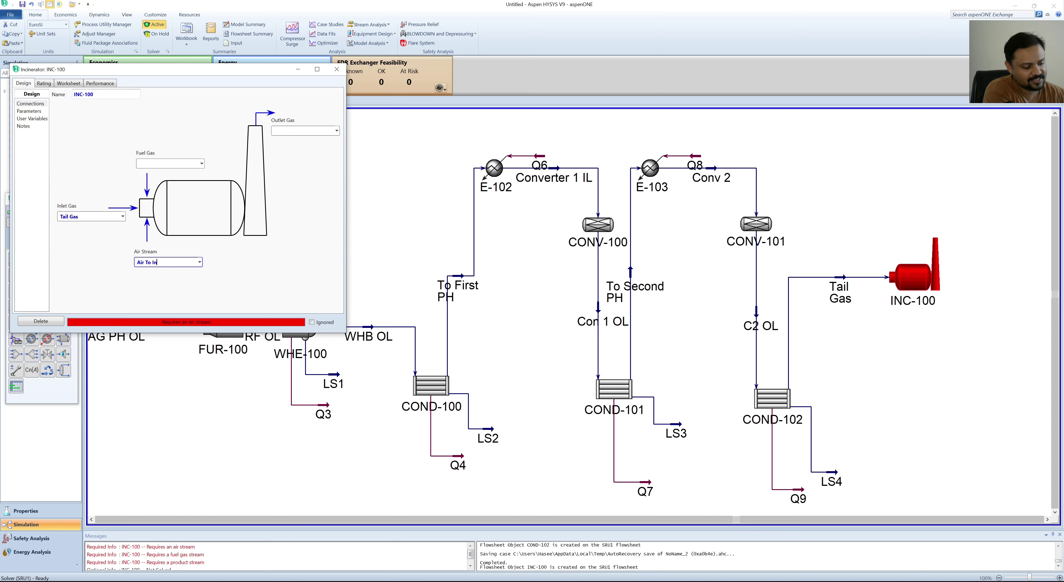
type("nerator")
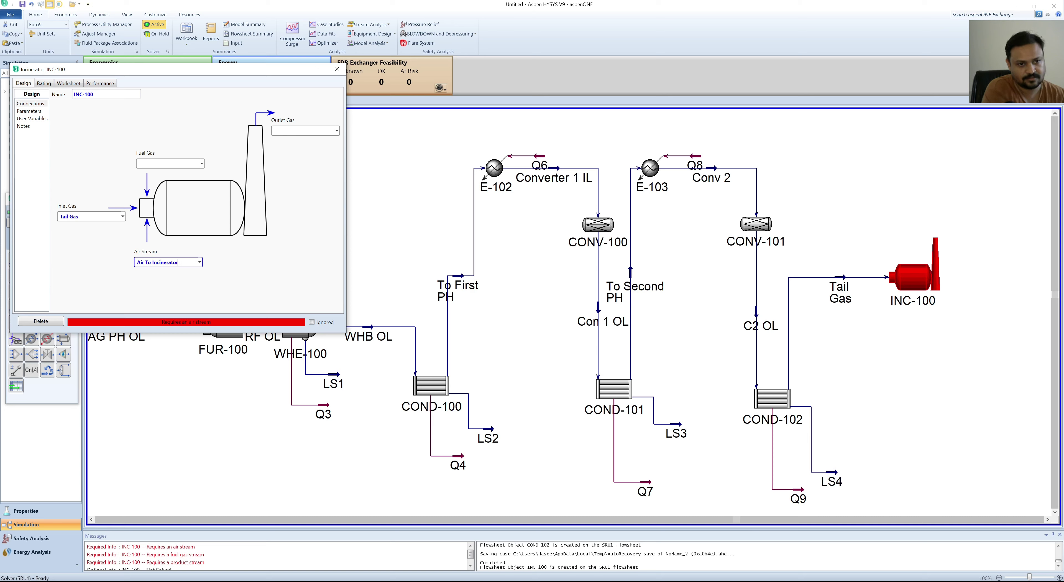
key("Return")
- Create a fuel gas stream named FG to Incinerator for the incinerator
left_click(161, 163)
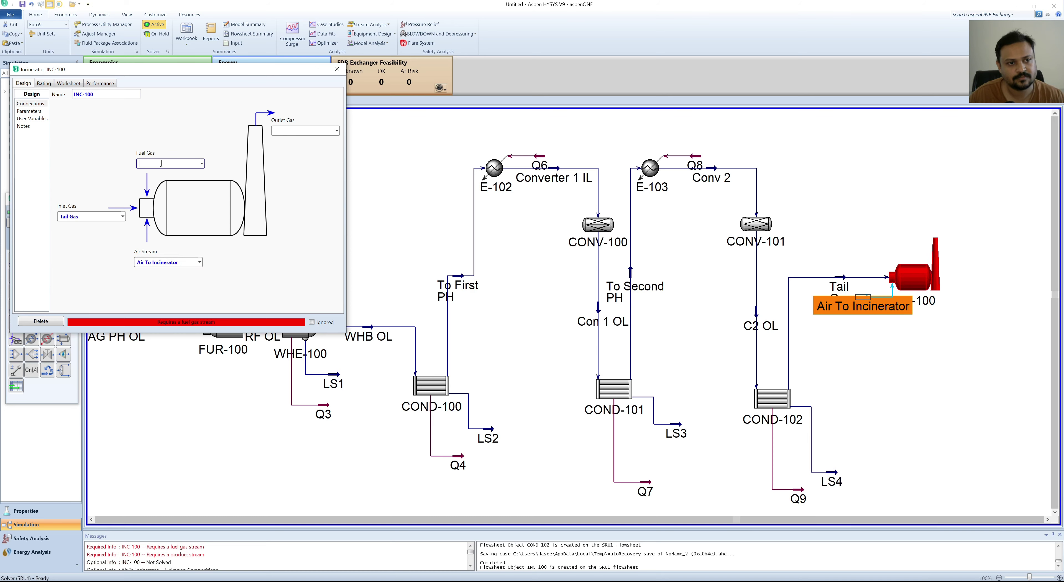
type("FG to In")
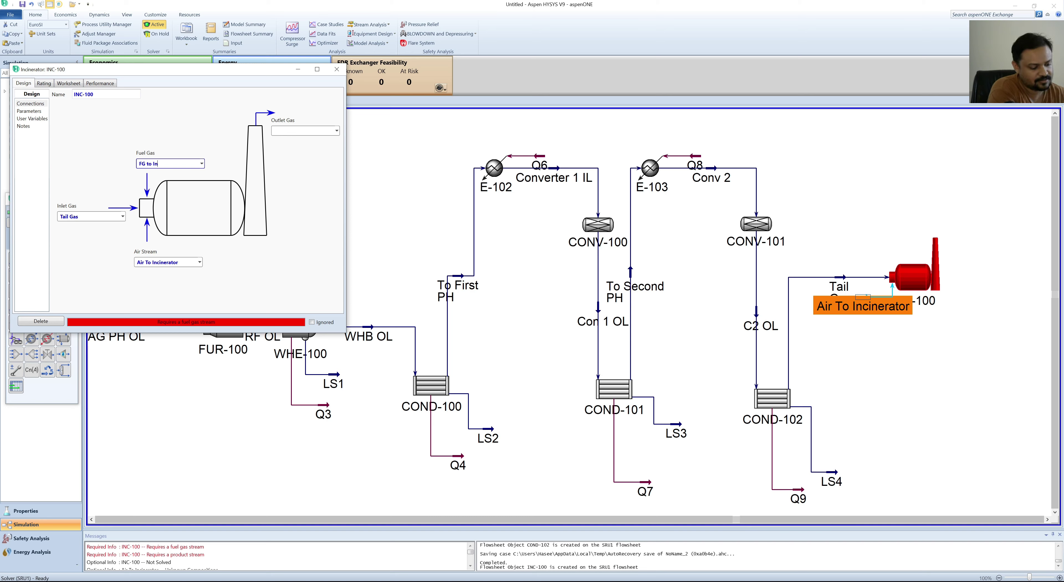
type("cide")
key("BackSpace")
key("BackSpace")
key("BackSpace")
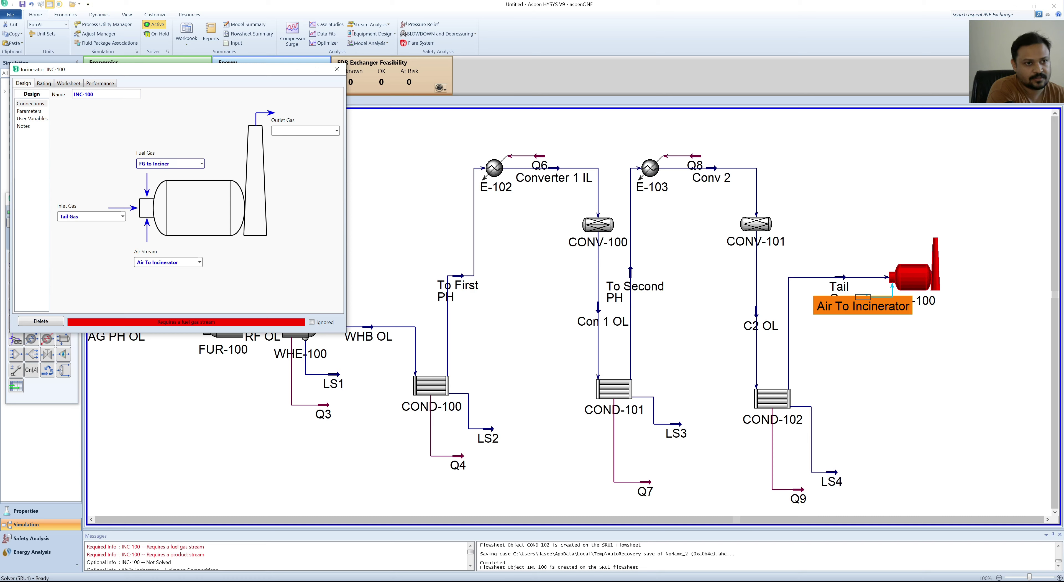
type("nerator")
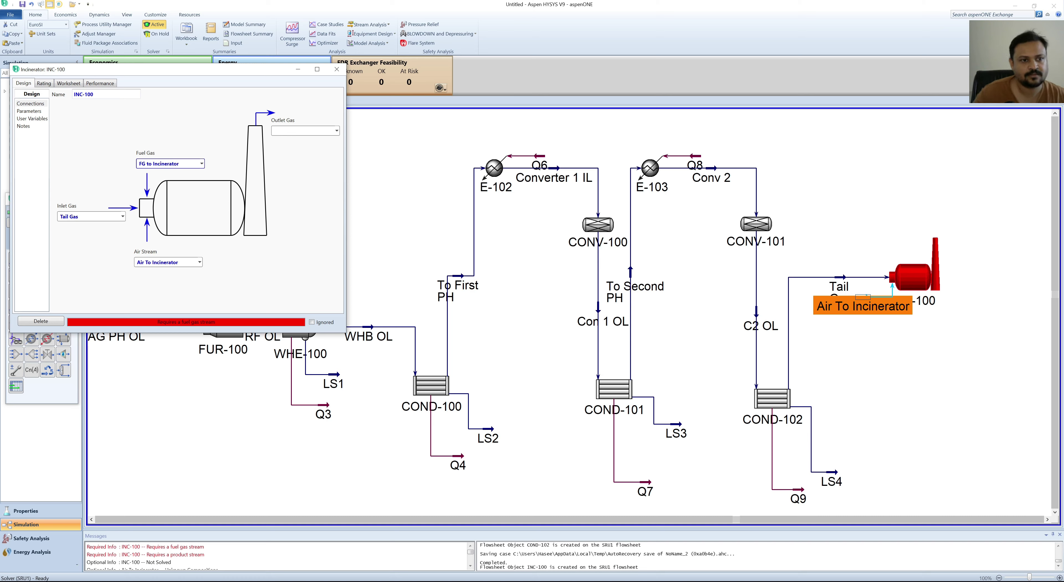
key("Return")
- Create the incinerator's outlet gas stream as Stack OL and finish its connections
left_click(293, 131)
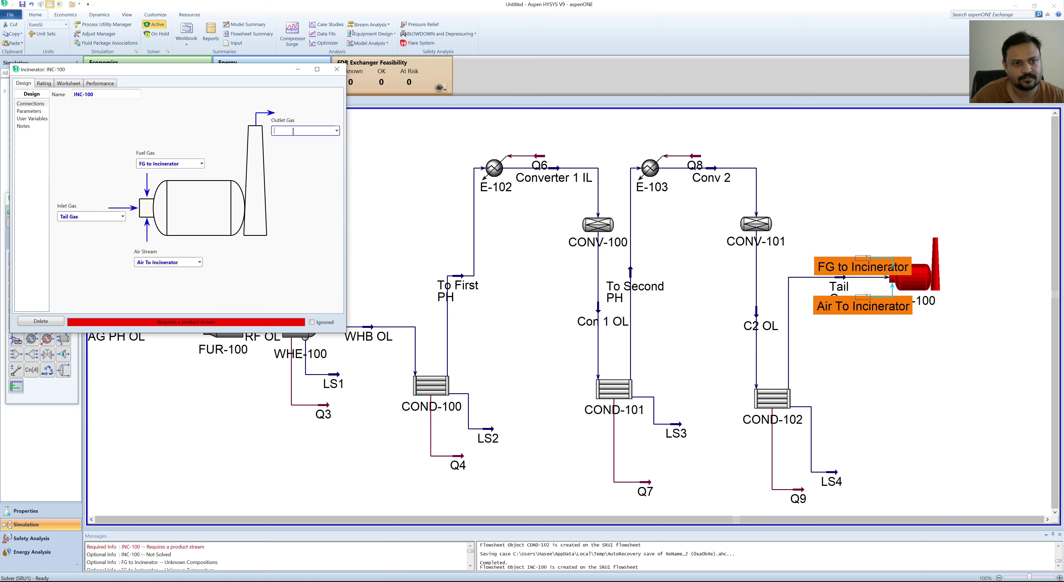
type("Sta")
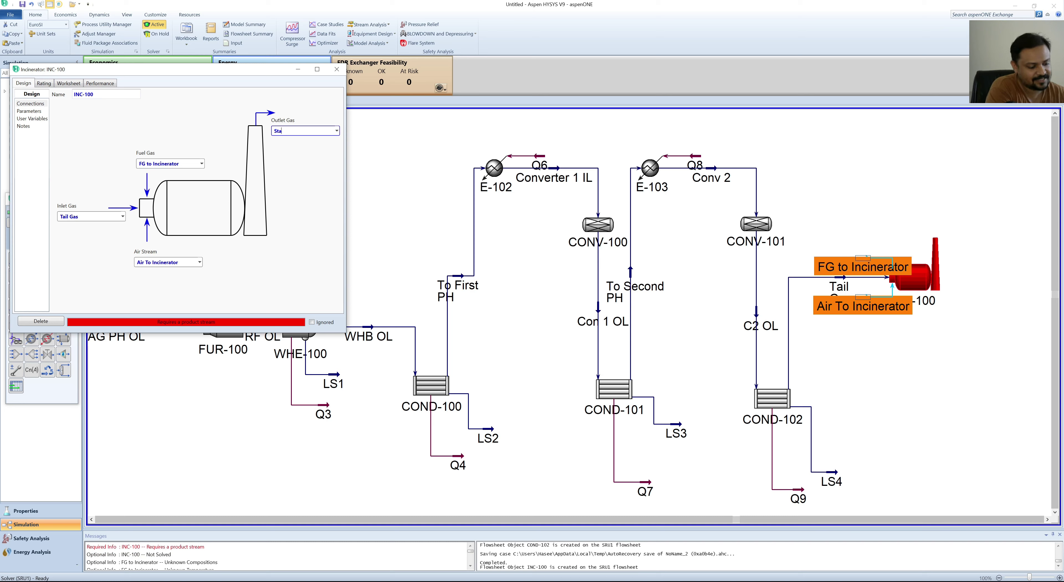
type("ck O")
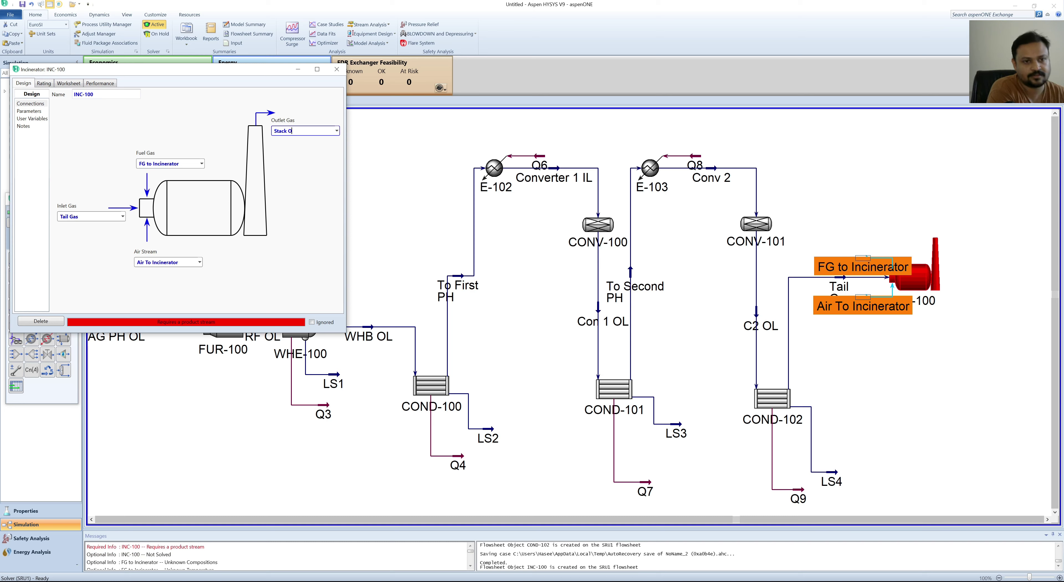
type("L")
key("Return")
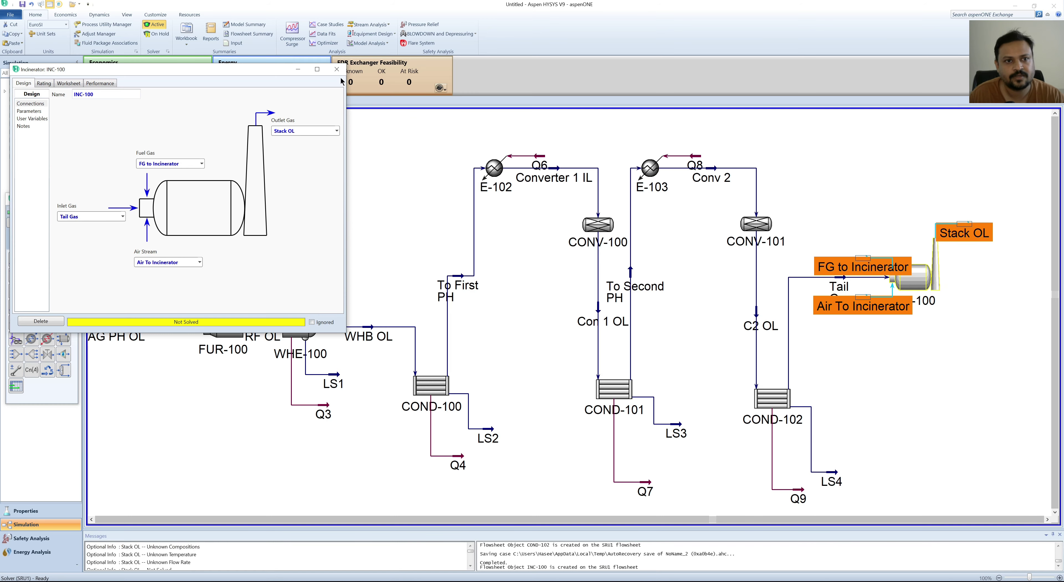
left_click(337, 70)
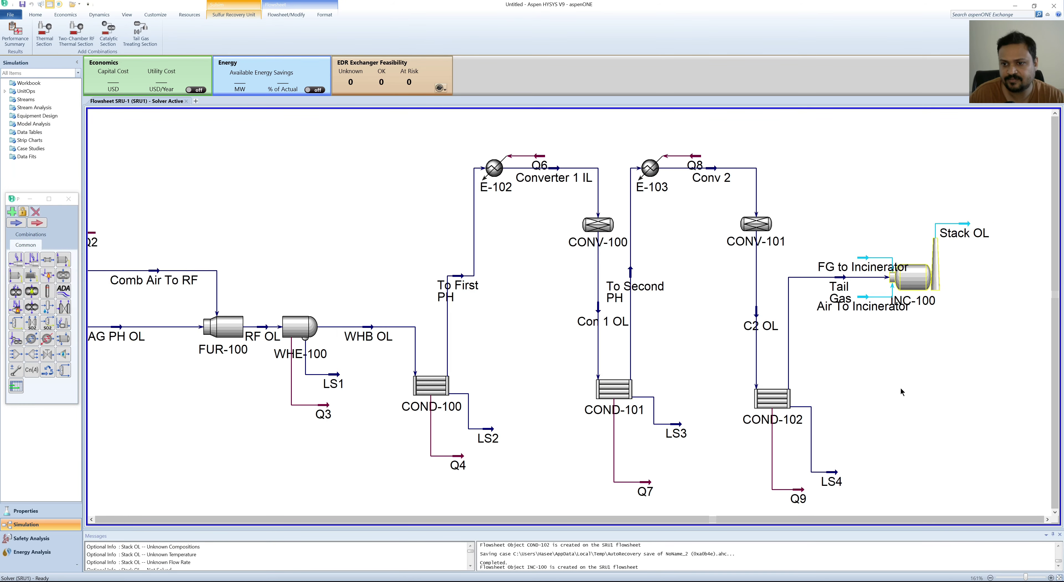
- Move the Air To Incinerator stream lower and the FG to Incinerator stream higher so both clear the Tail Gas line
left_click_drag(864, 303, 868, 354)
left_click_drag(856, 260, 855, 206)
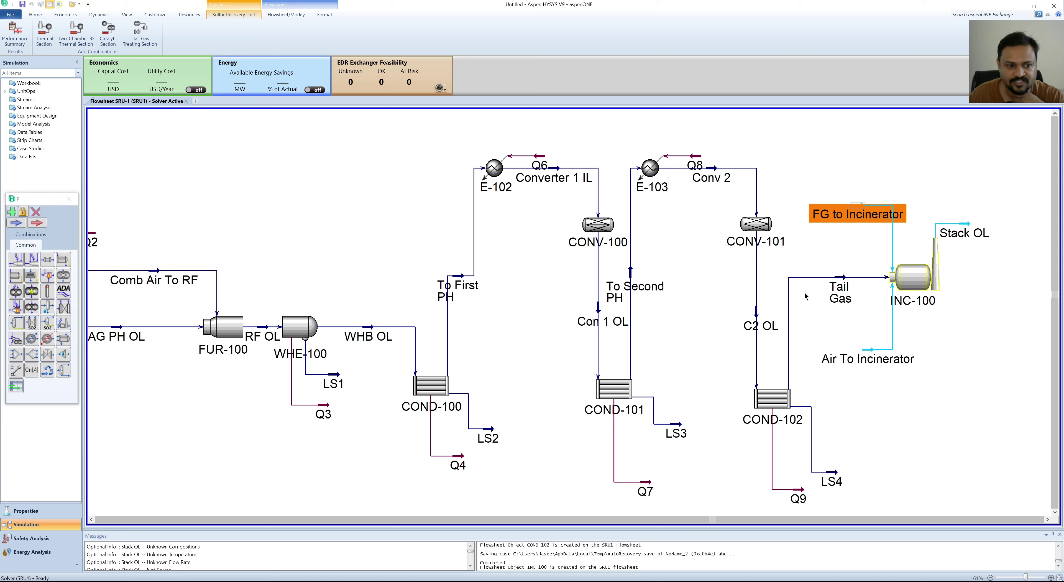
- Add a stream saturator with a new feed stream named Wet Air to Incinerator
double_click(66, 355)
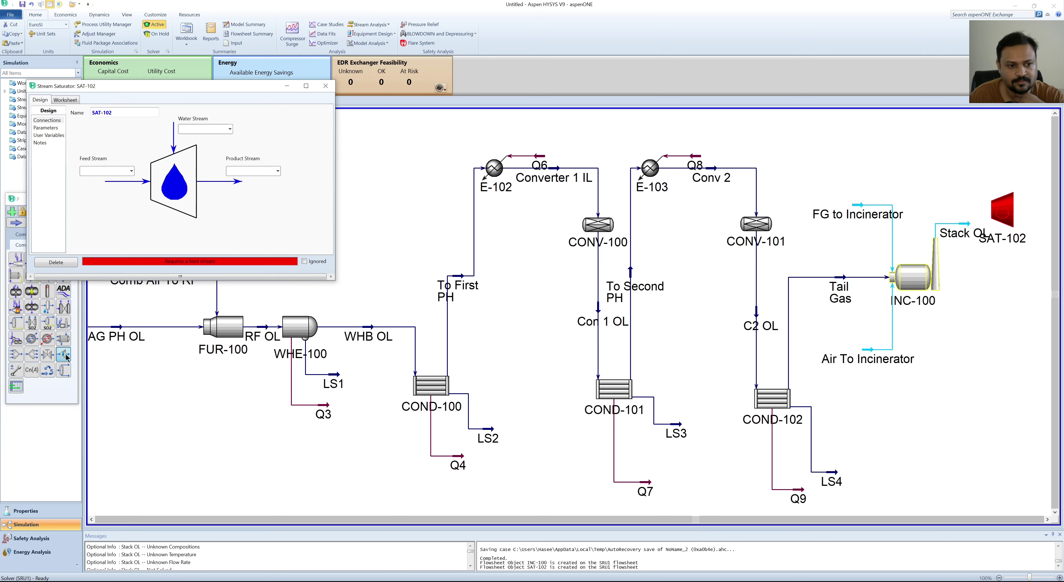
left_click(93, 171)
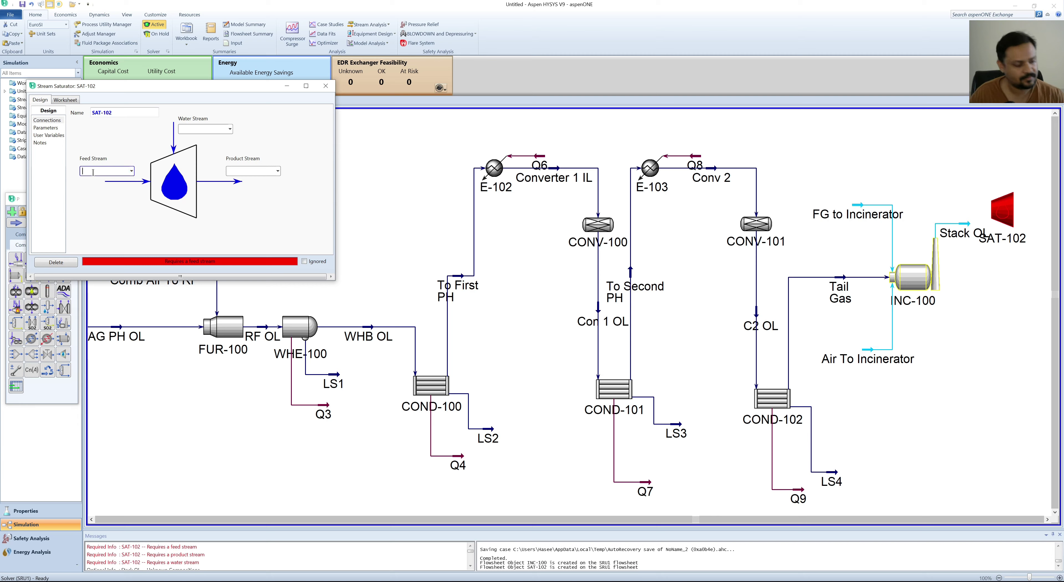
type("Wet ")
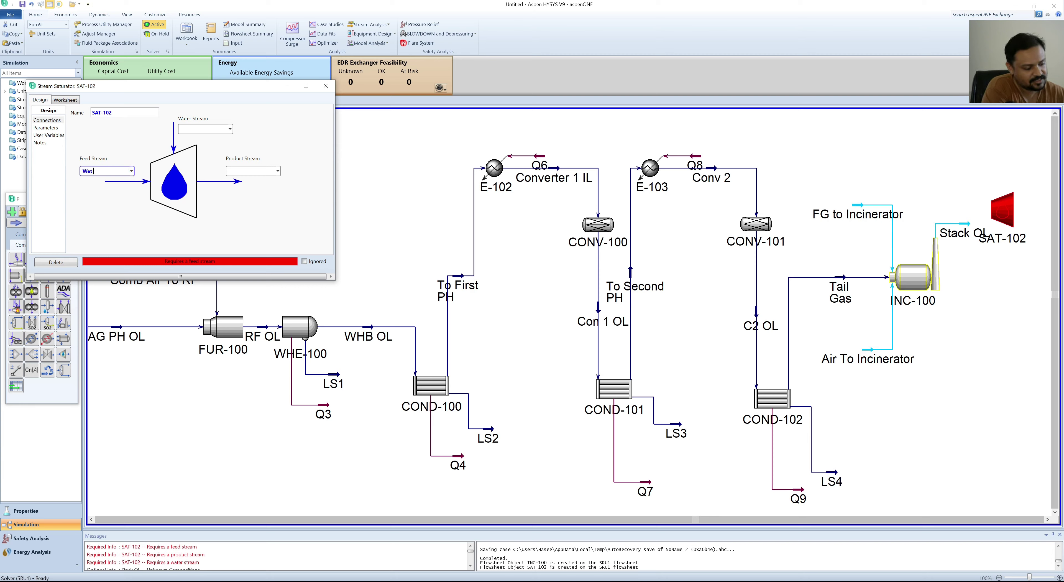
type("Air to I")
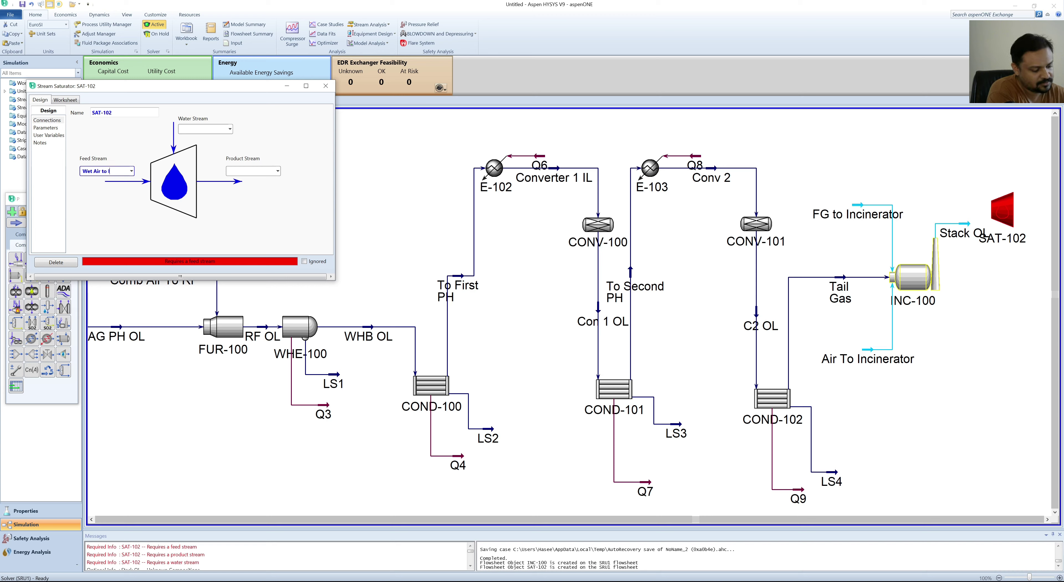
type("ncinera")
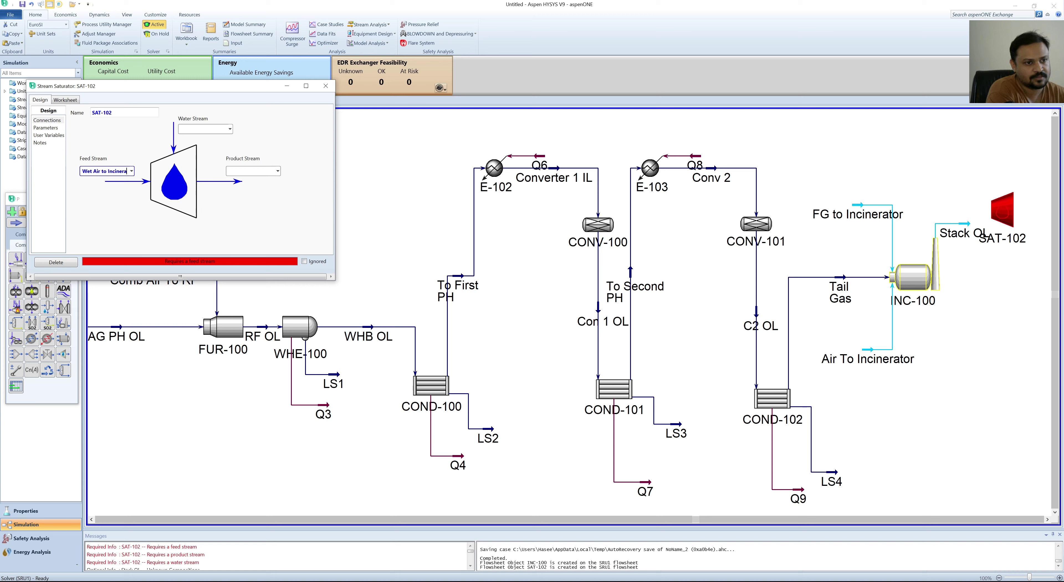
type("tor")
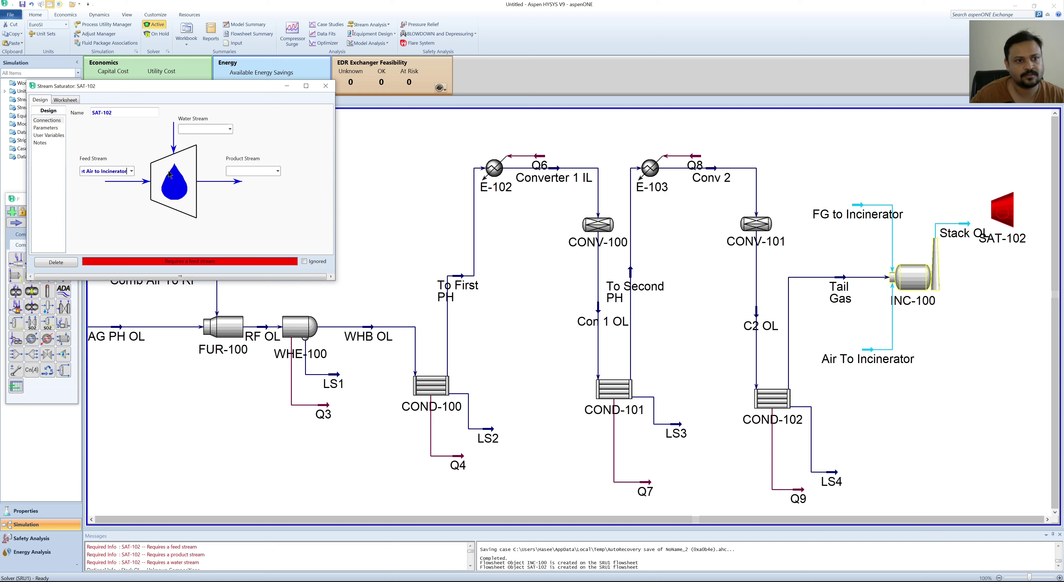
- Give the new saturator a water stream named W3 and connect its product to the existing Air To Incinerator stream
left_click(196, 130)
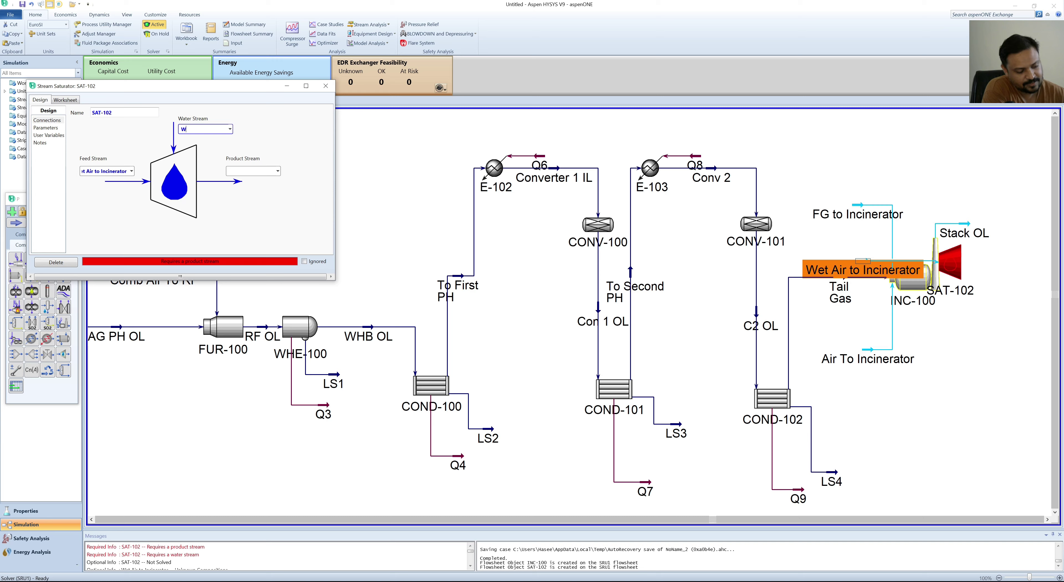
key("Return")
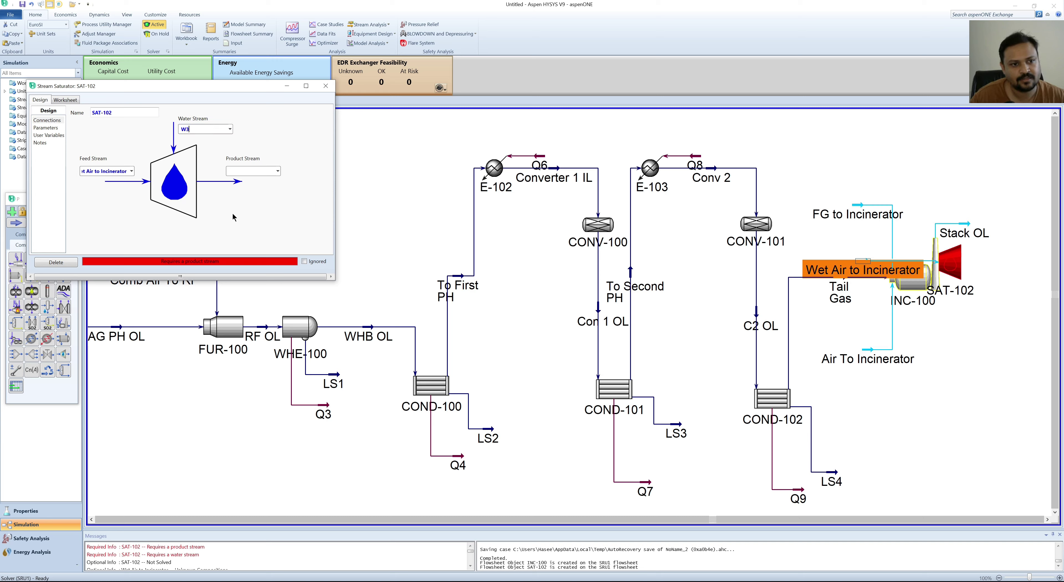
left_click(241, 171)
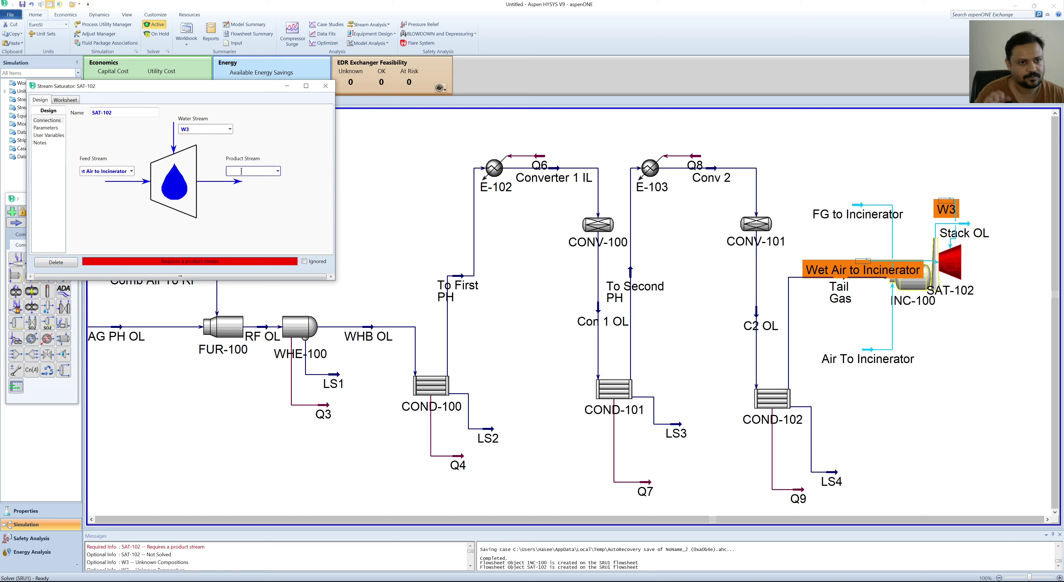
left_click(278, 171)
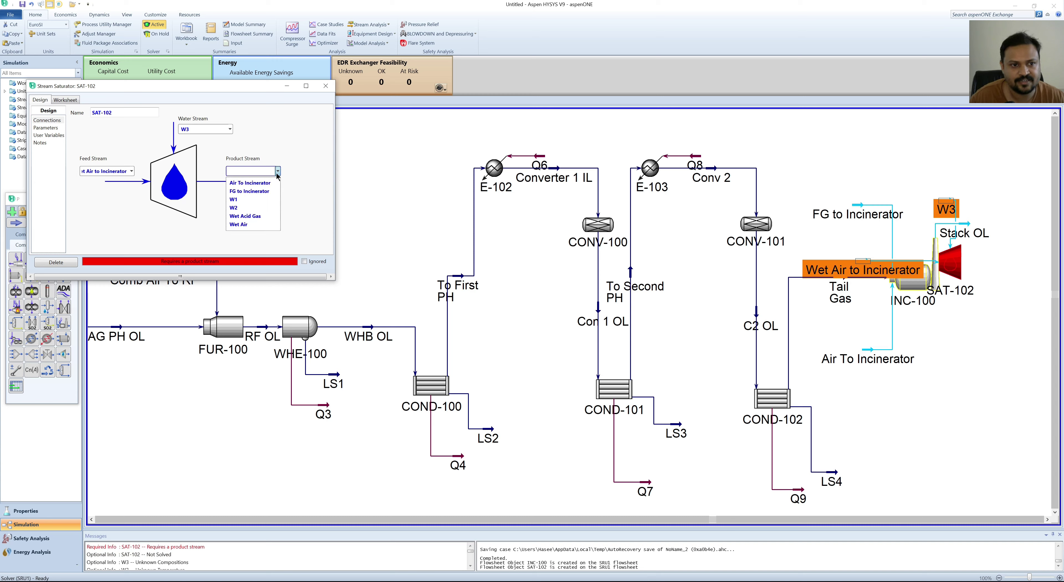
left_click(252, 183)
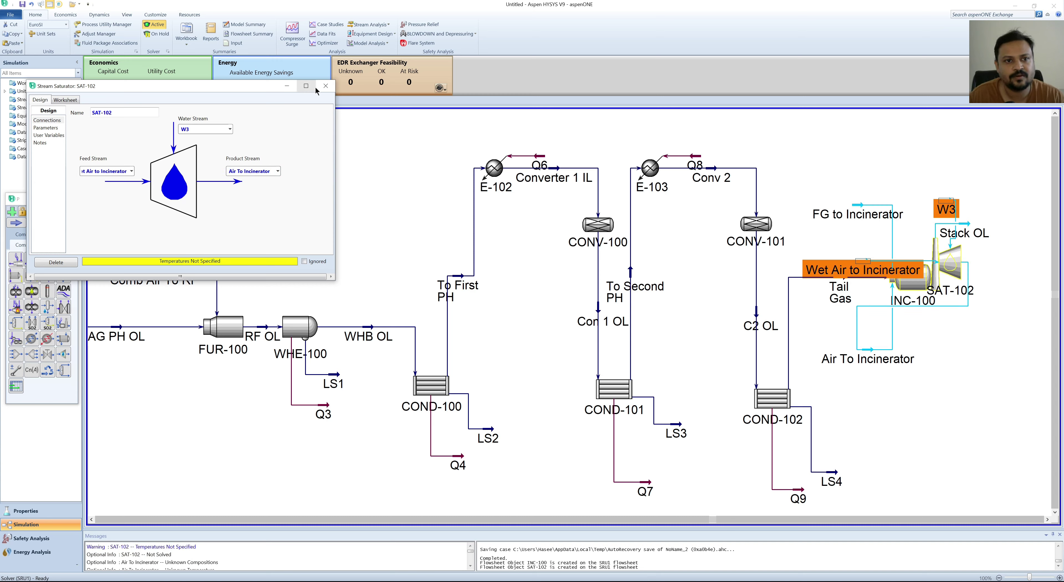
left_click(325, 86)
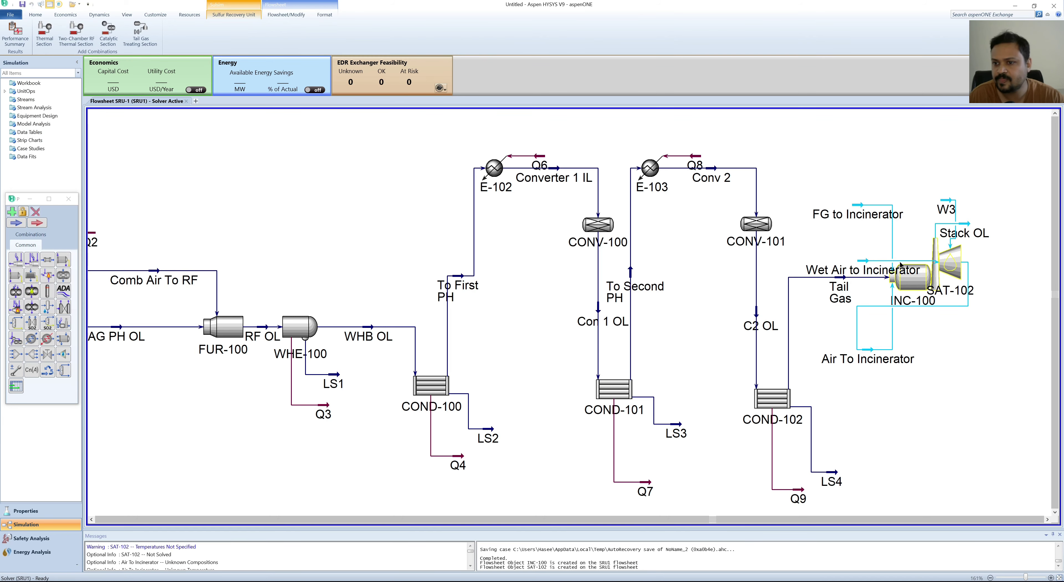
- Spread out the flowsheet with incinerator INC-100 farther right of the Tail Gas label and saturator SAT-102 below the Tail Gas line
scroll(909, 429, "right", 5)
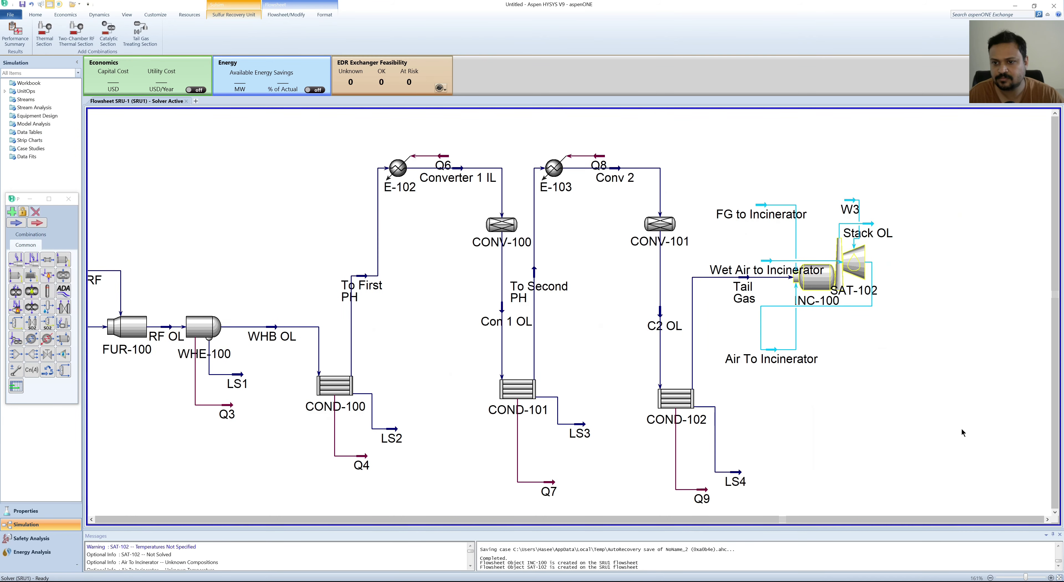
left_click_drag(811, 277, 789, 403)
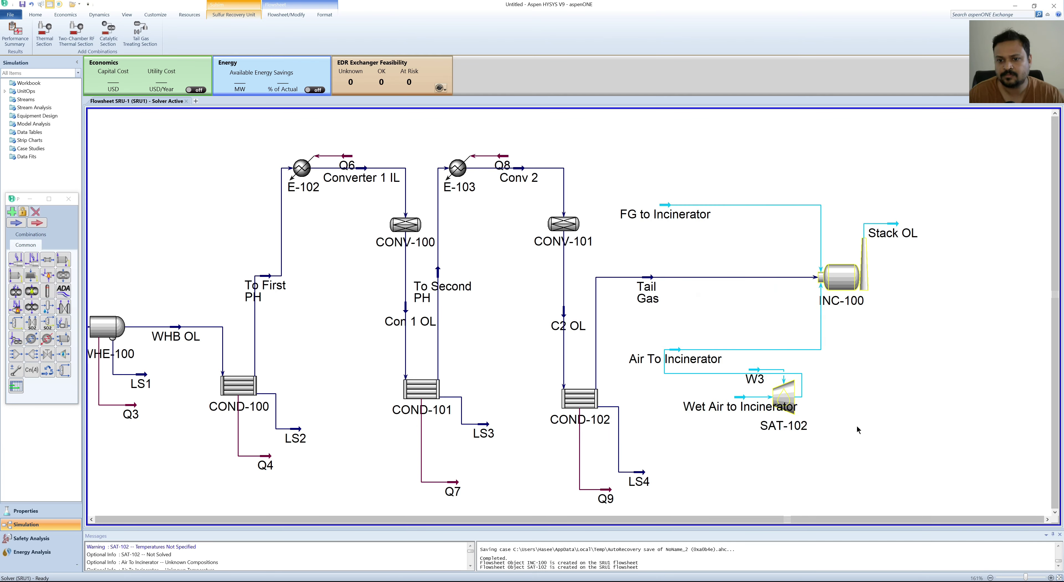
left_click_drag(776, 402, 728, 401)
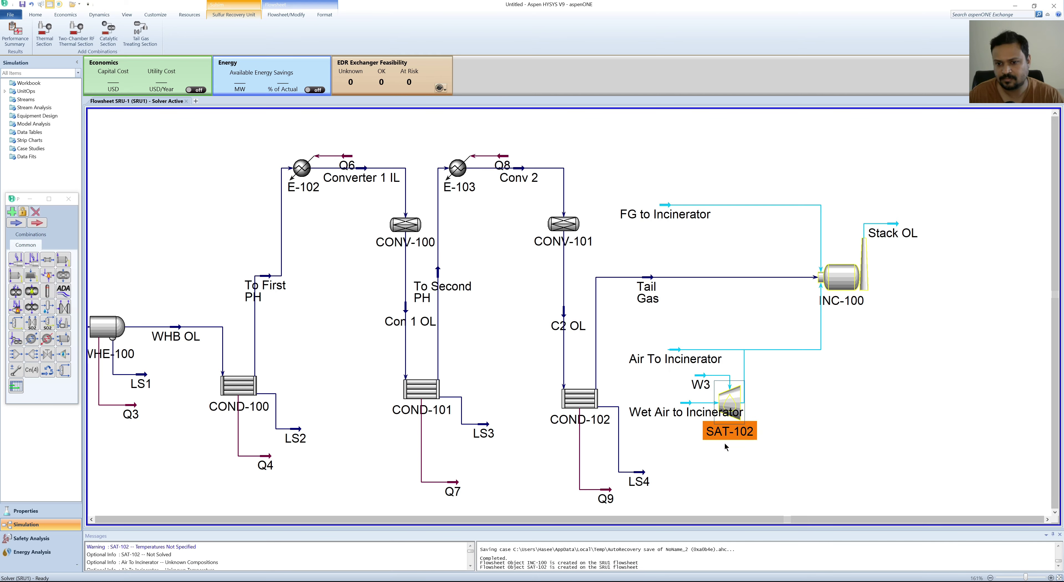
- Move the Air To Incinerator stream beneath the incinerator and align saturator SAT-102 level with it on its inlet side
left_click_drag(680, 351, 789, 394)
left_click_drag(746, 423, 734, 363)
left_click(910, 364)
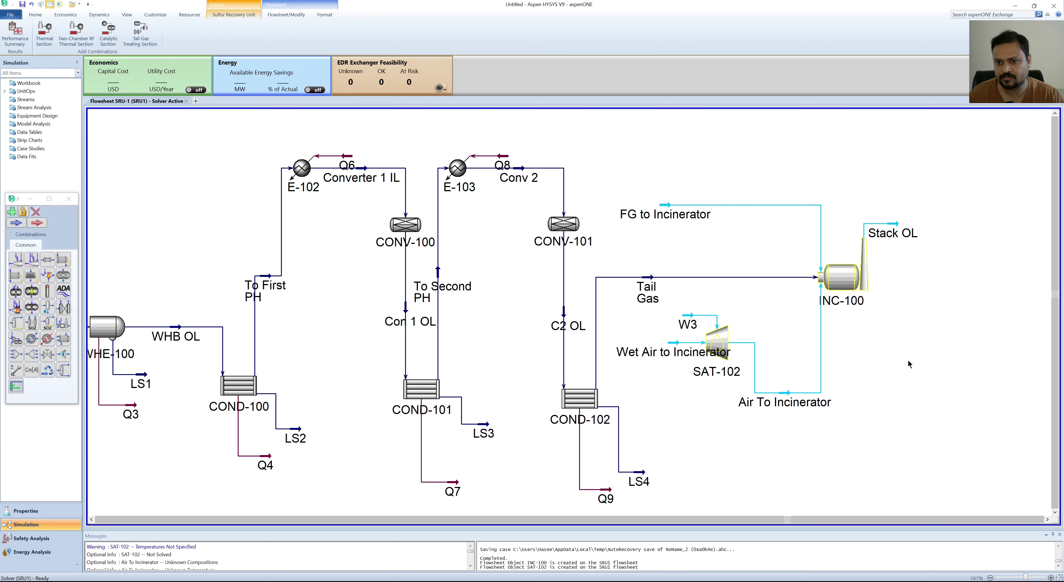
left_click(722, 383)
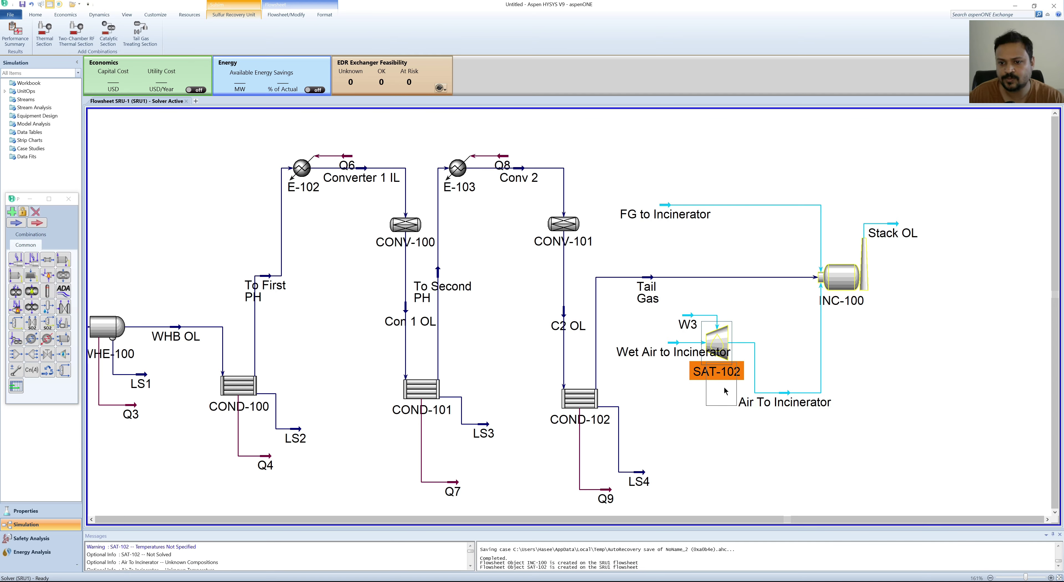
left_click_drag(722, 383, 728, 433)
left_click(896, 392)
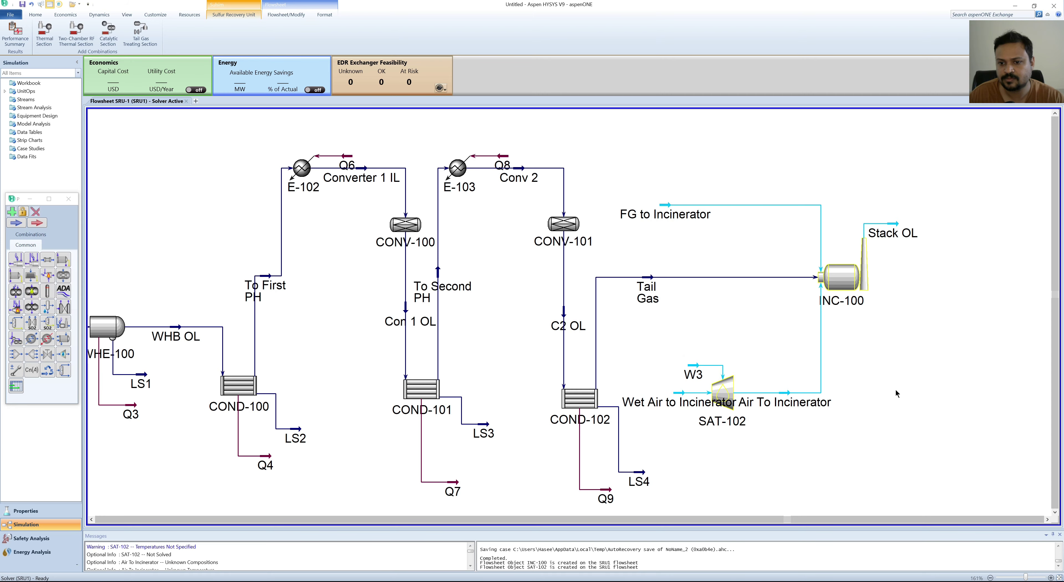
- Set the Wet Air to Incinerator stream's temperature to 40 °C and its pressure to 1 bar
double_click(676, 395)
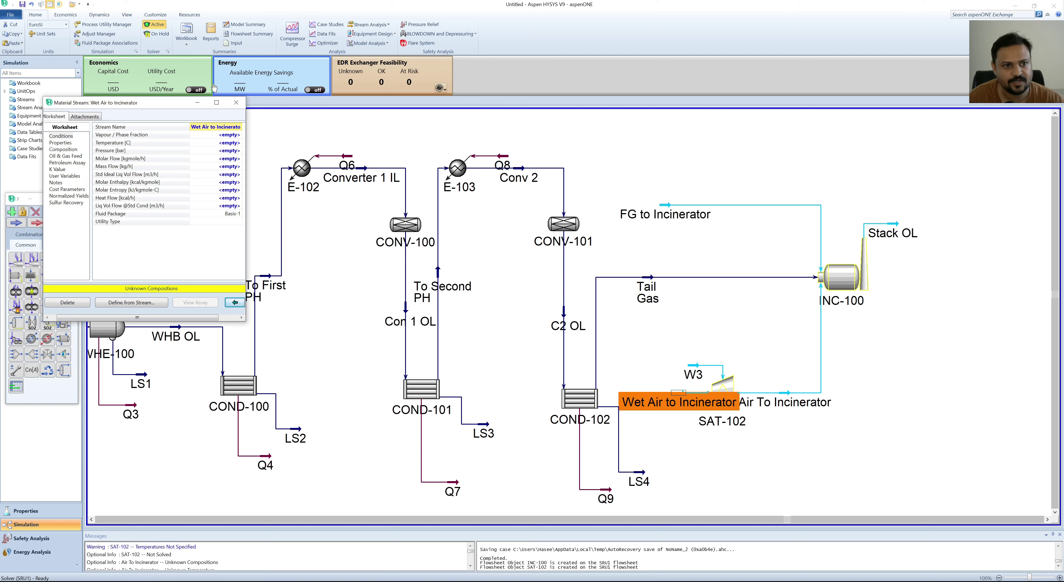
left_click(223, 143)
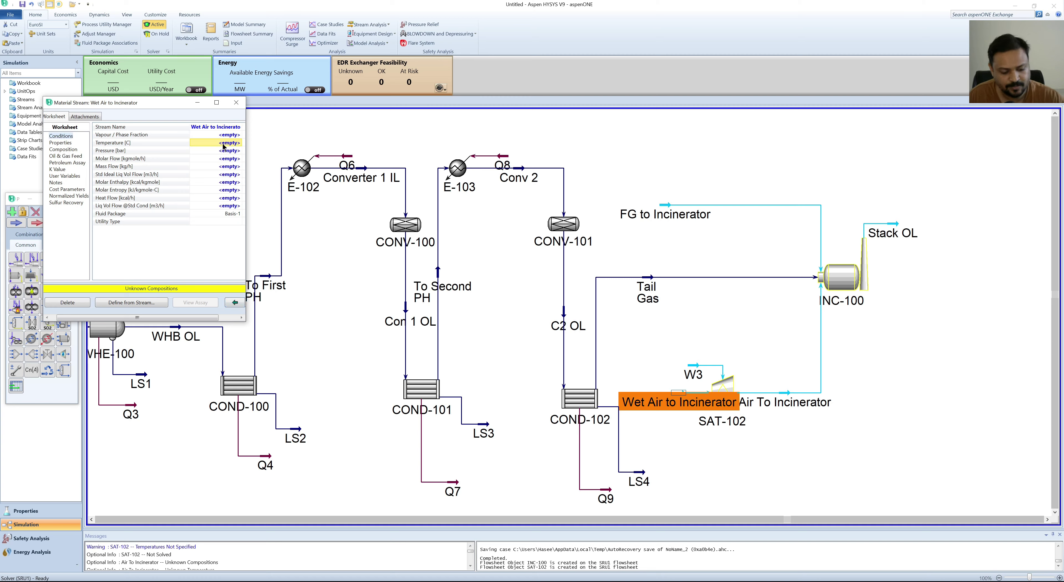
type("40")
left_click(233, 154)
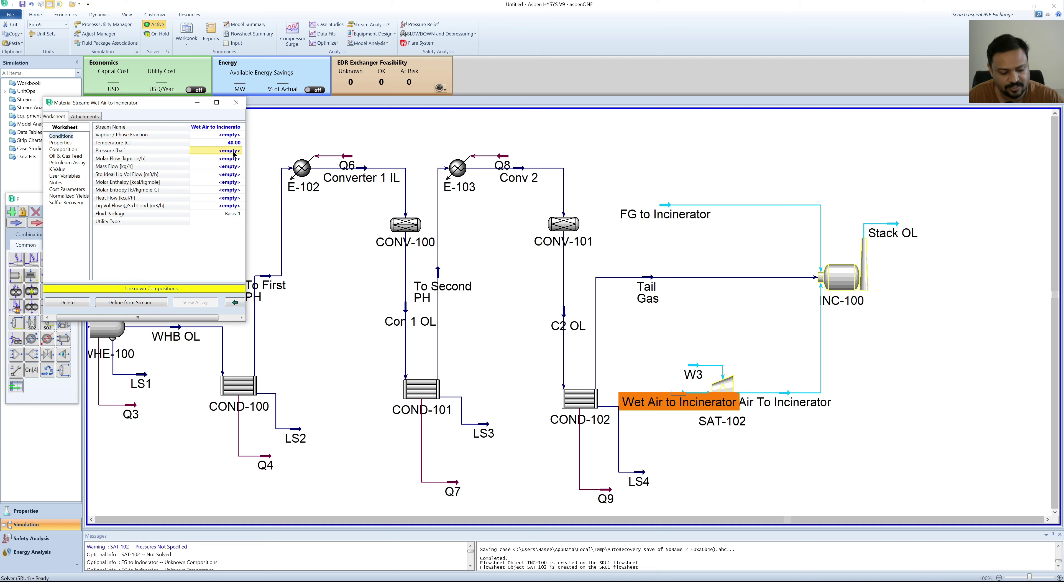
type("1")
key("Return")
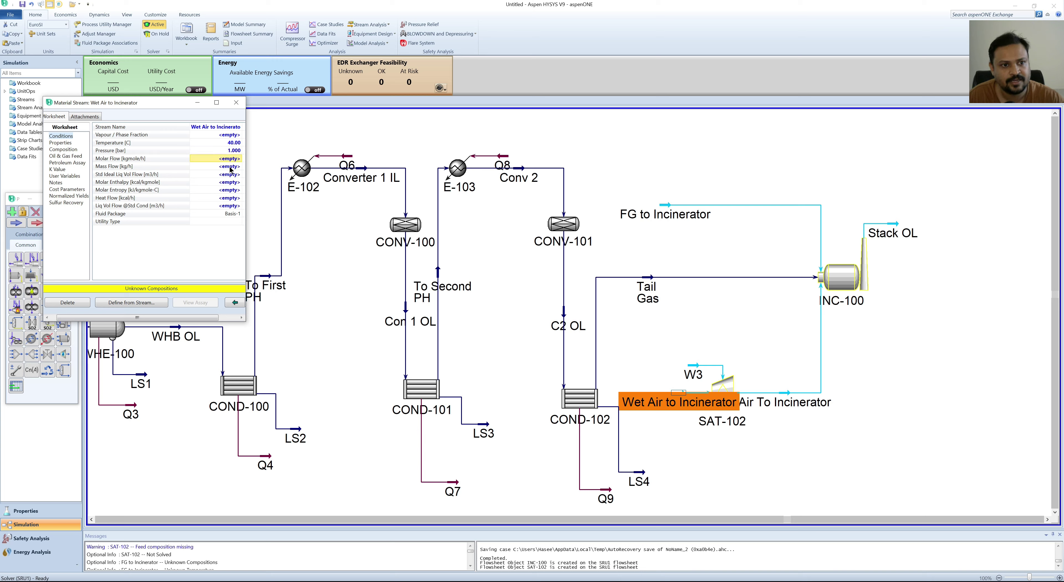
left_click(230, 170)
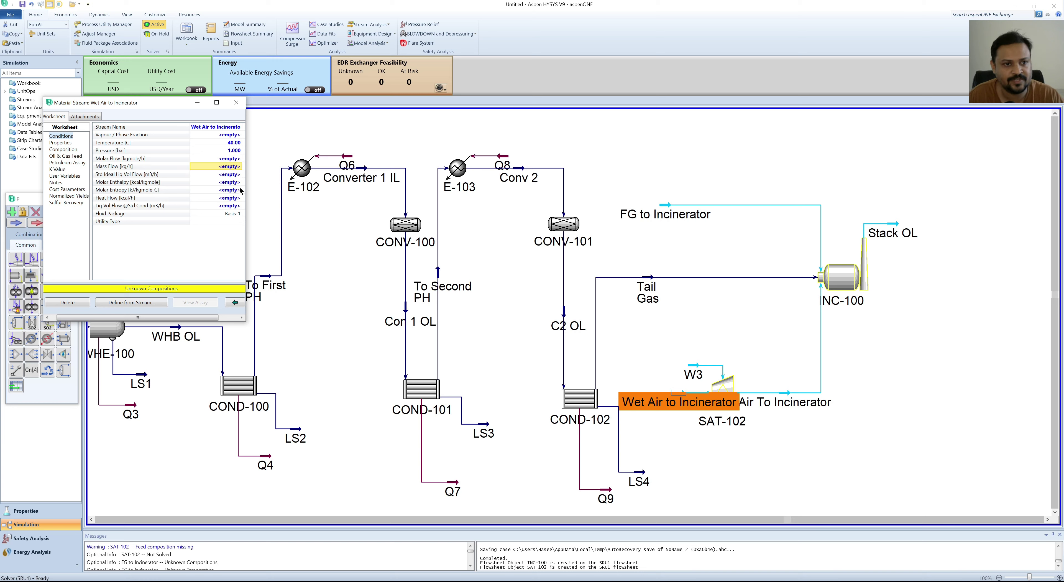
- Define the Wet Air to Incinerator composition as 21 parts oxygen and 79 parts nitrogen, normalized to mole fractions
left_click(64, 149)
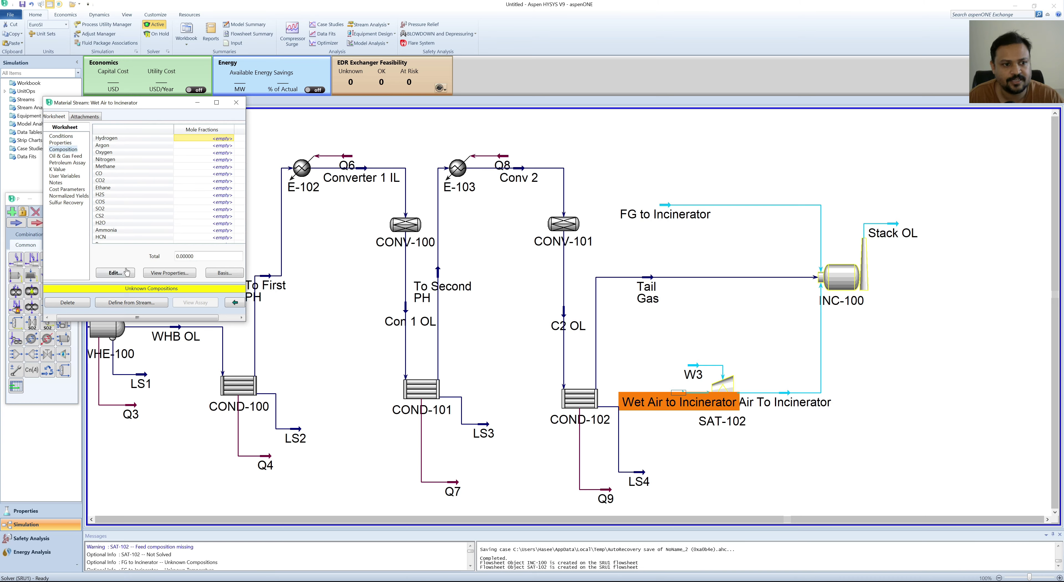
left_click(111, 273)
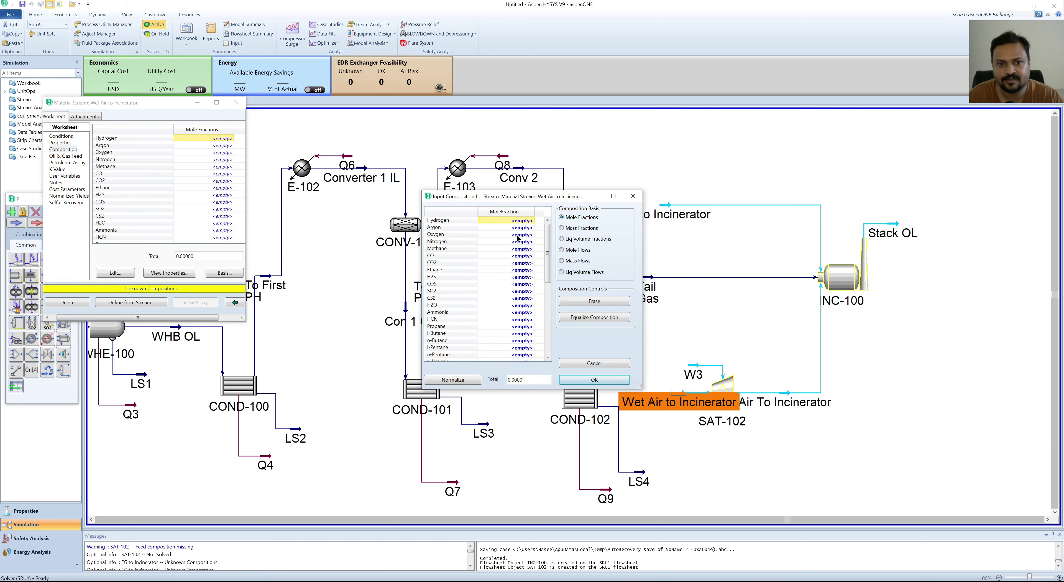
left_click(518, 235)
type("21")
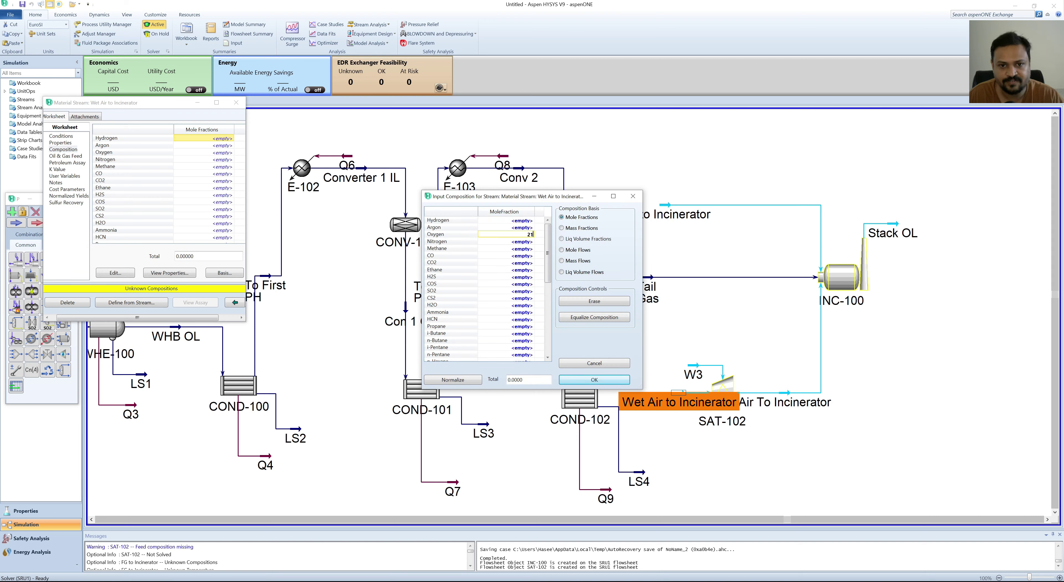
left_click(522, 244)
type("7.")
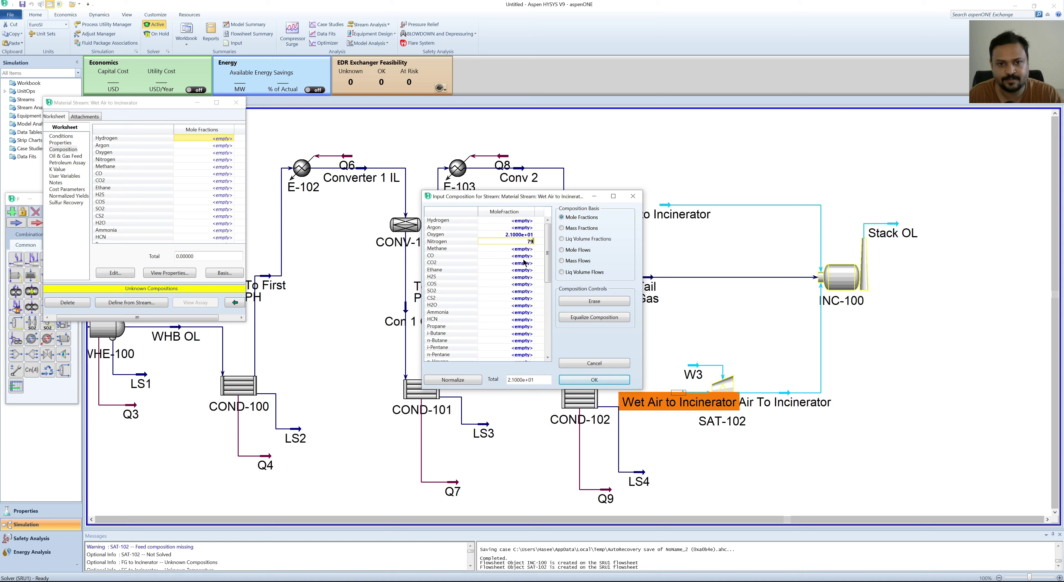
type("9")
left_click(523, 262)
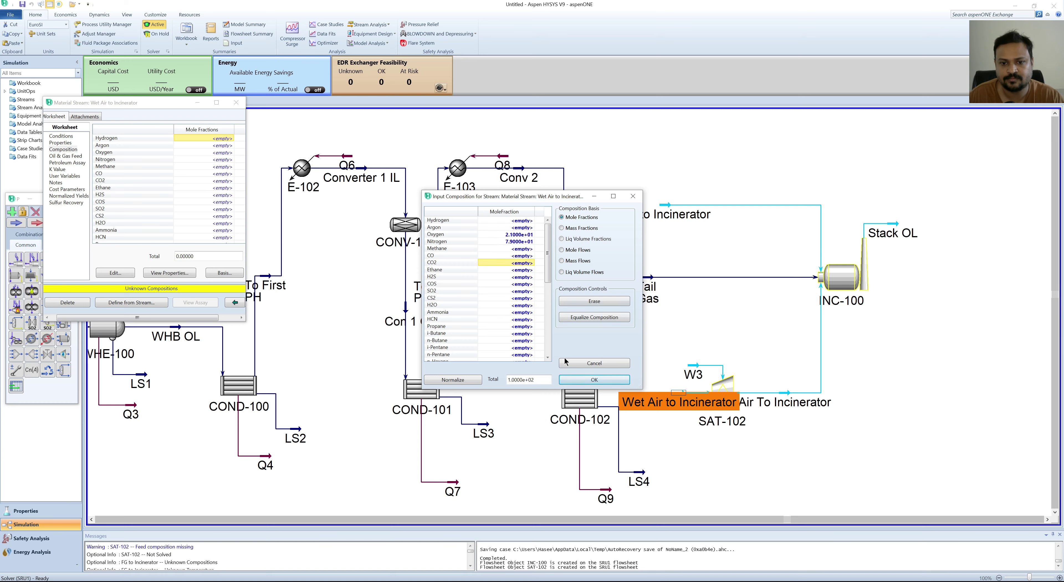
left_click(454, 380)
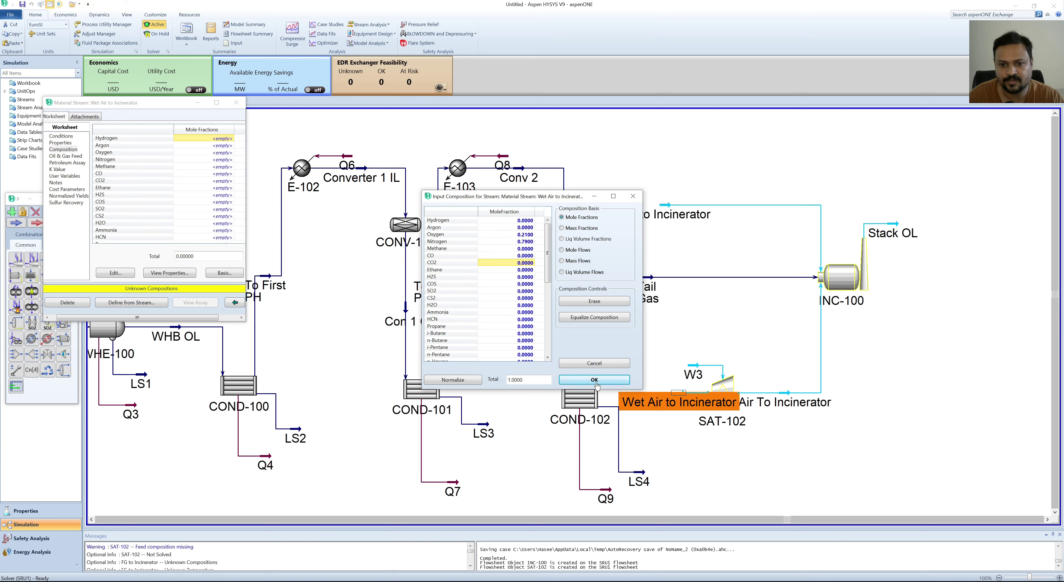
left_click(595, 380)
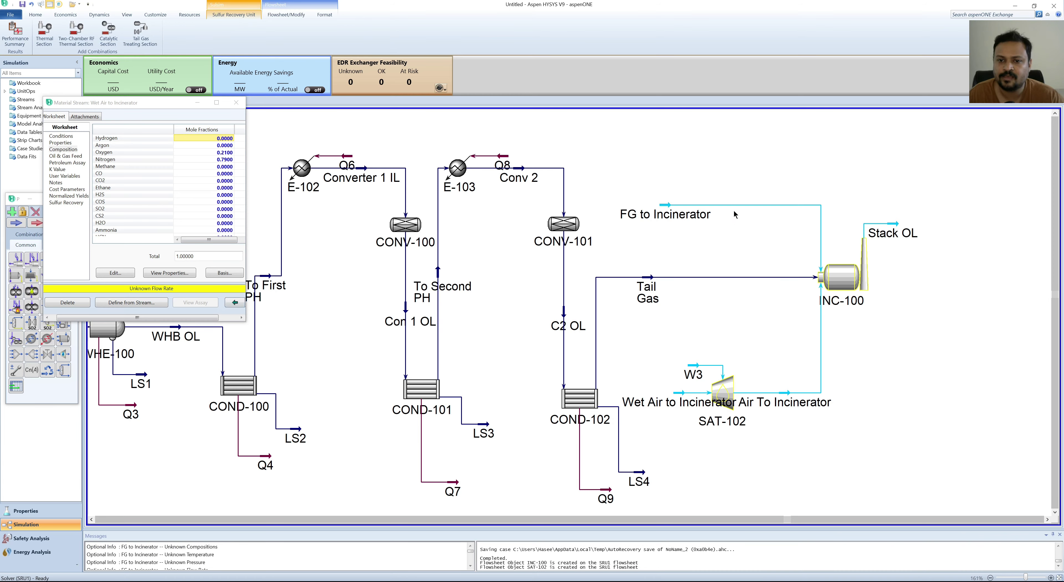
- Set the FG to Incinerator stream's temperature to 25 °C and its pressure to 3.5 bar
left_click(659, 205)
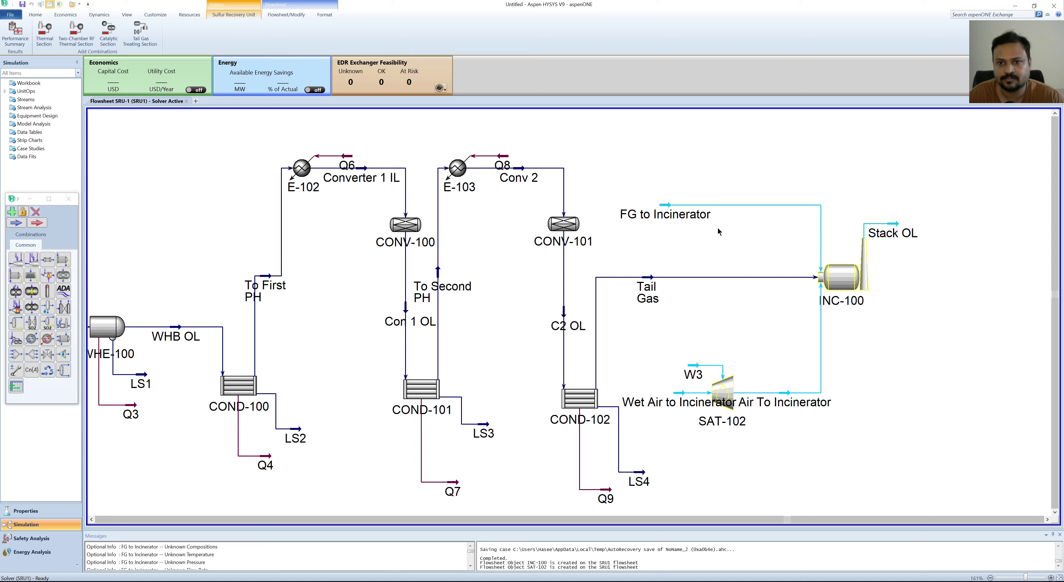
double_click(660, 205)
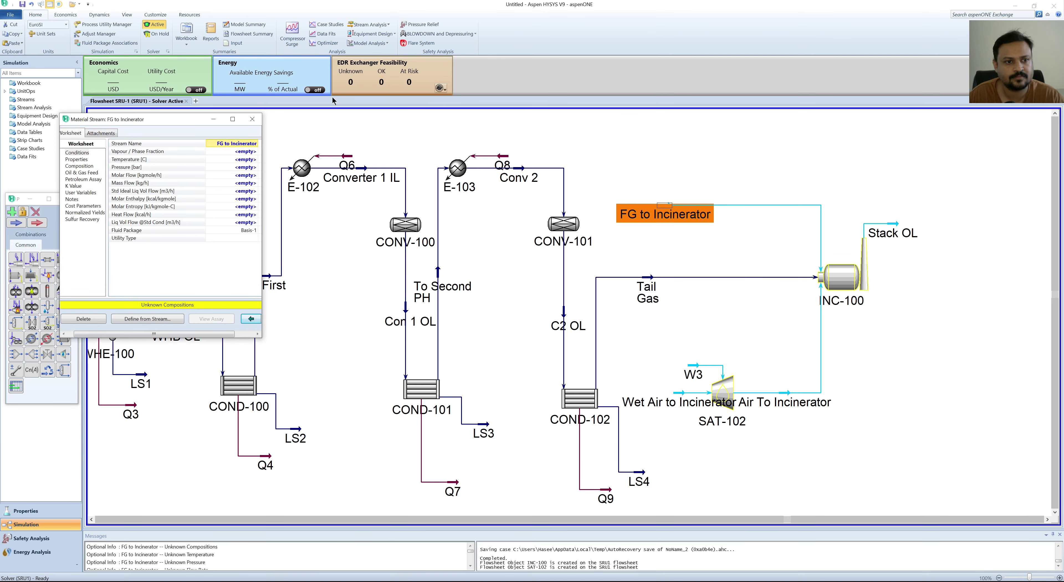
left_click(245, 160)
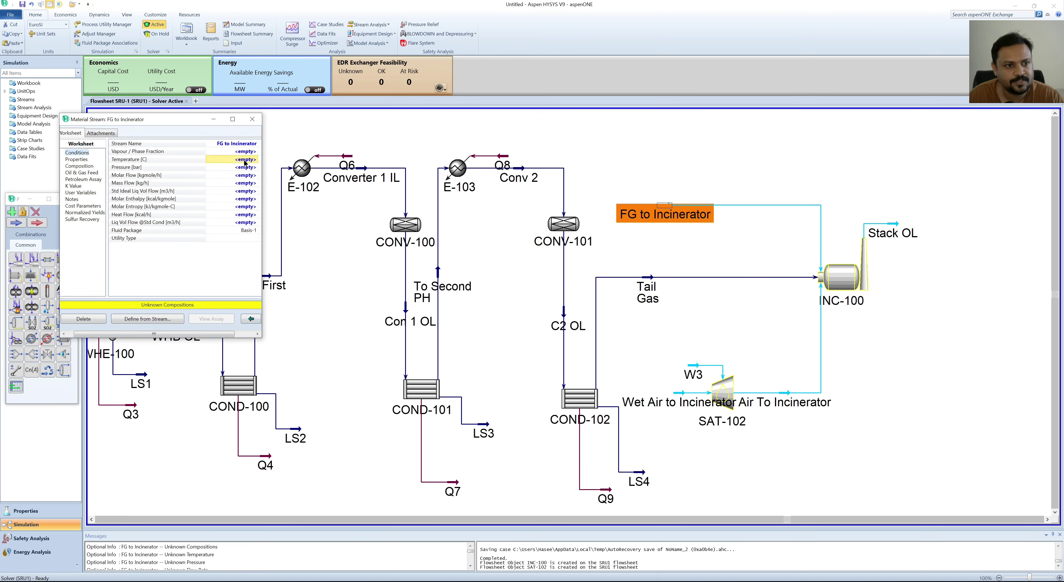
type("25")
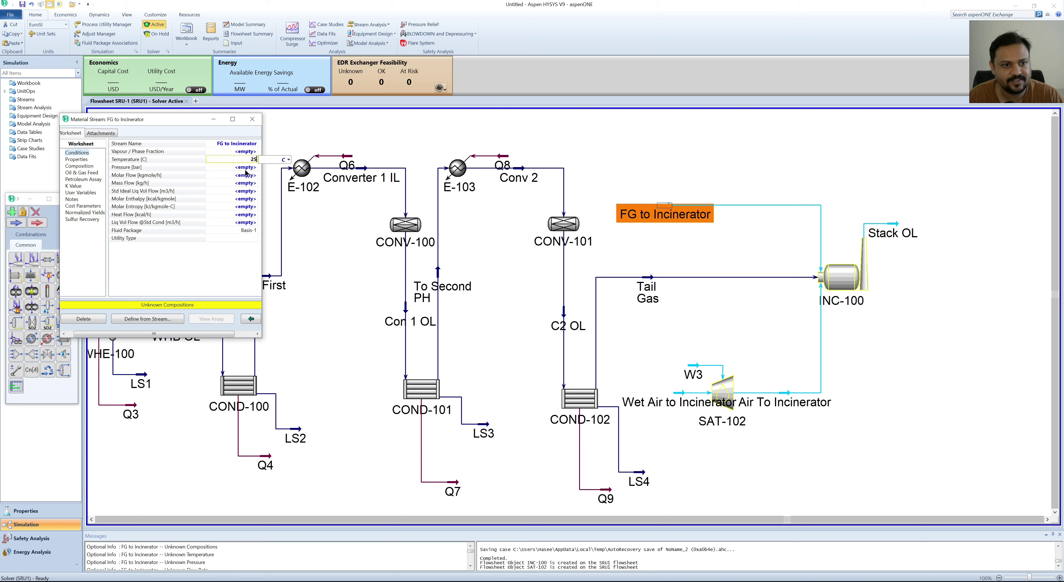
key("Return")
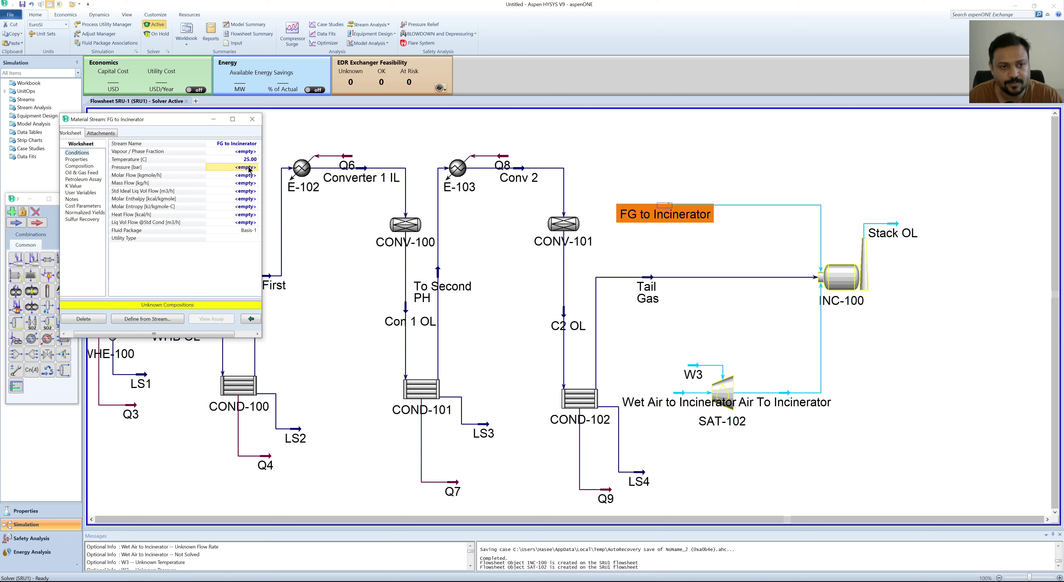
type("3.5")
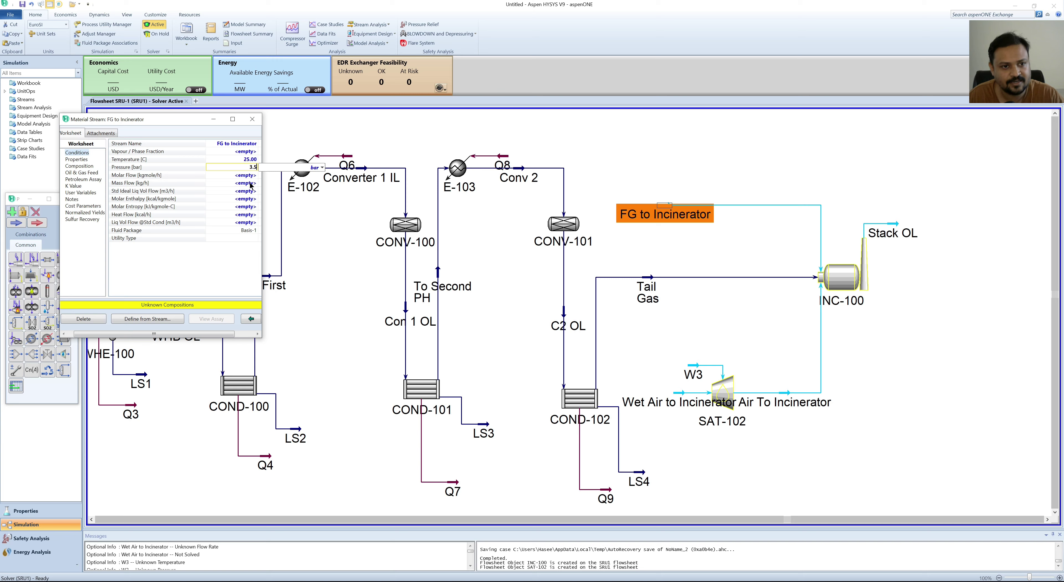
left_click(245, 183)
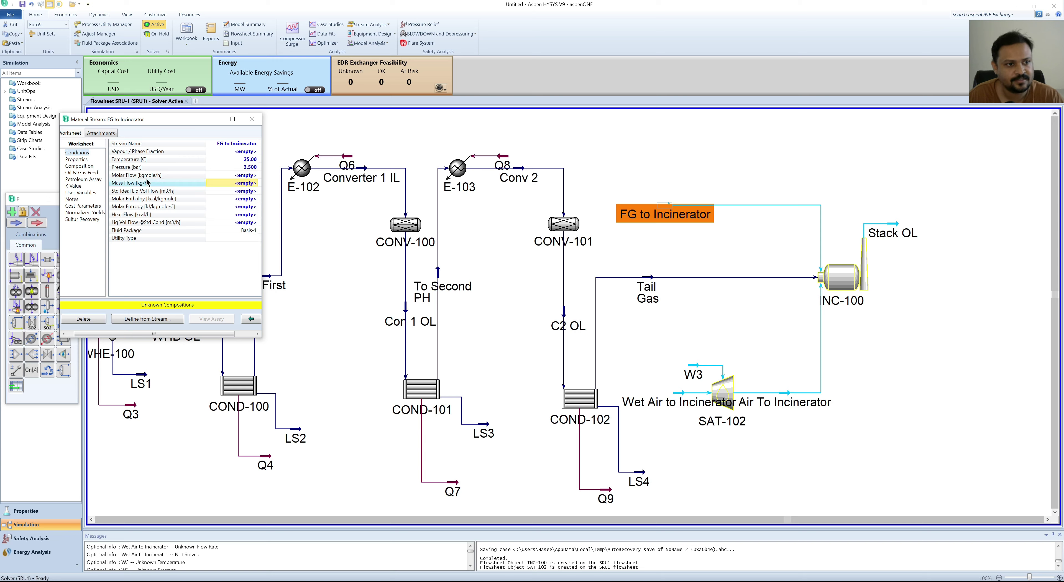
- Enter the FG to Incinerator composition as 95 parts methane, 4 parts ethane and 1 part propane on a mole basis
left_click(80, 168)
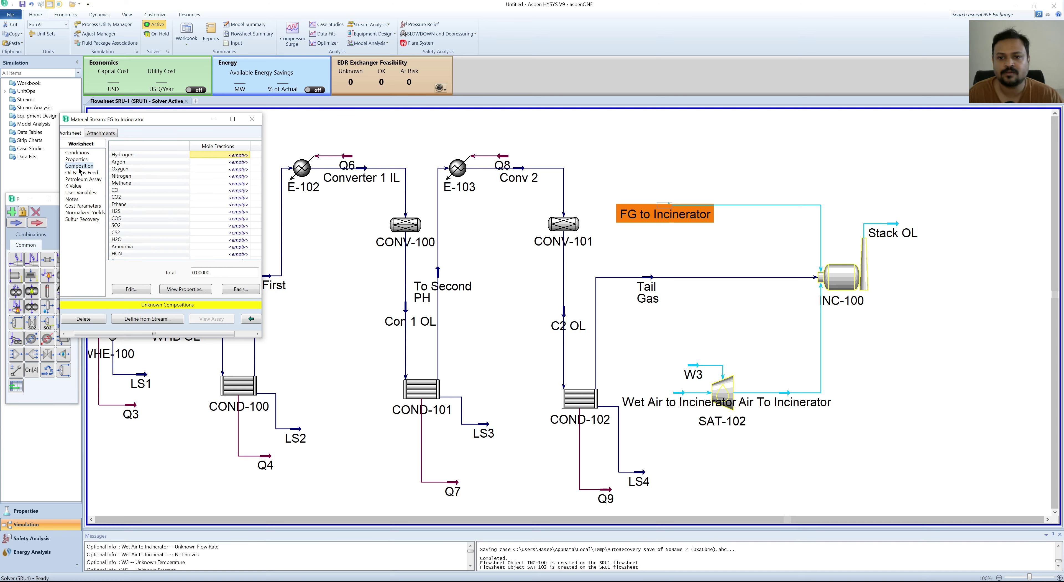
left_click(136, 291)
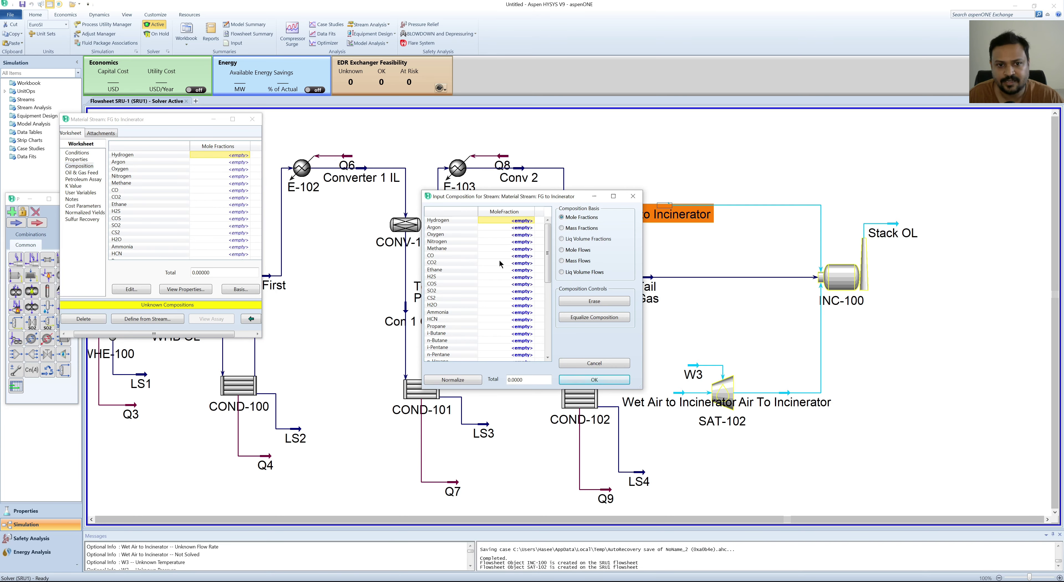
left_click(525, 250)
type("95")
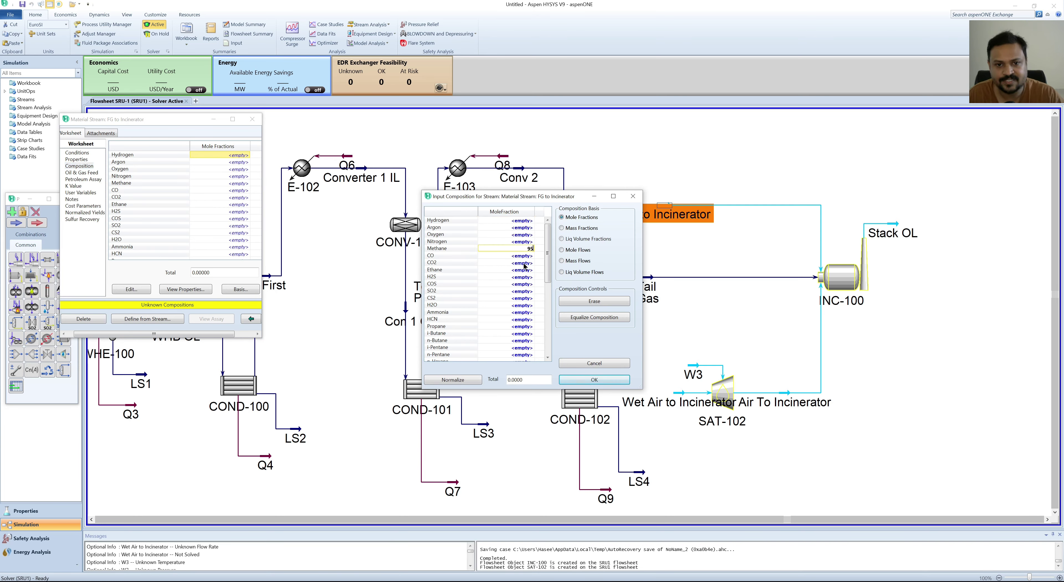
key("Return")
left_click(527, 271)
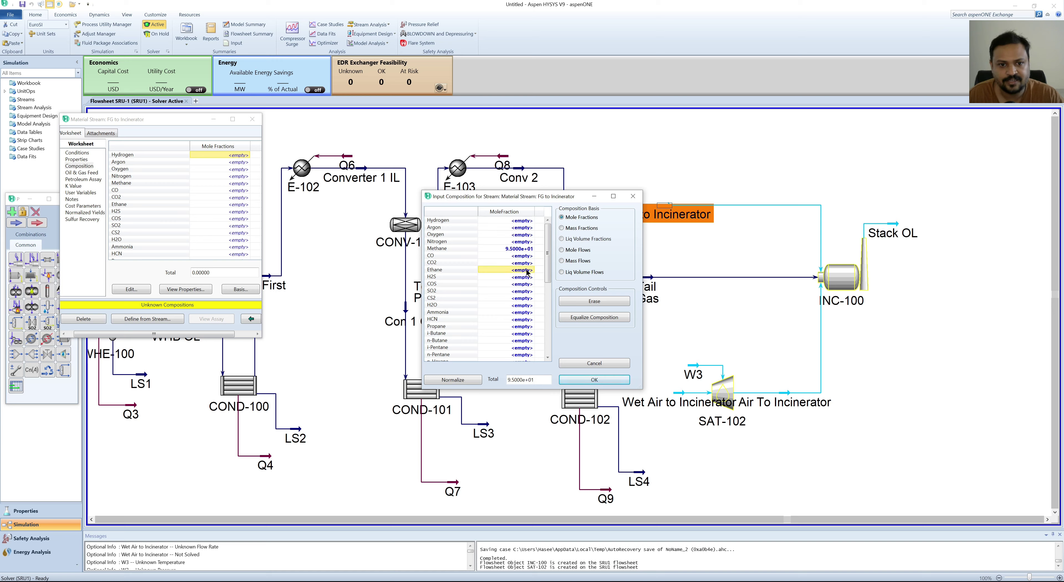
type("4")
key("Return")
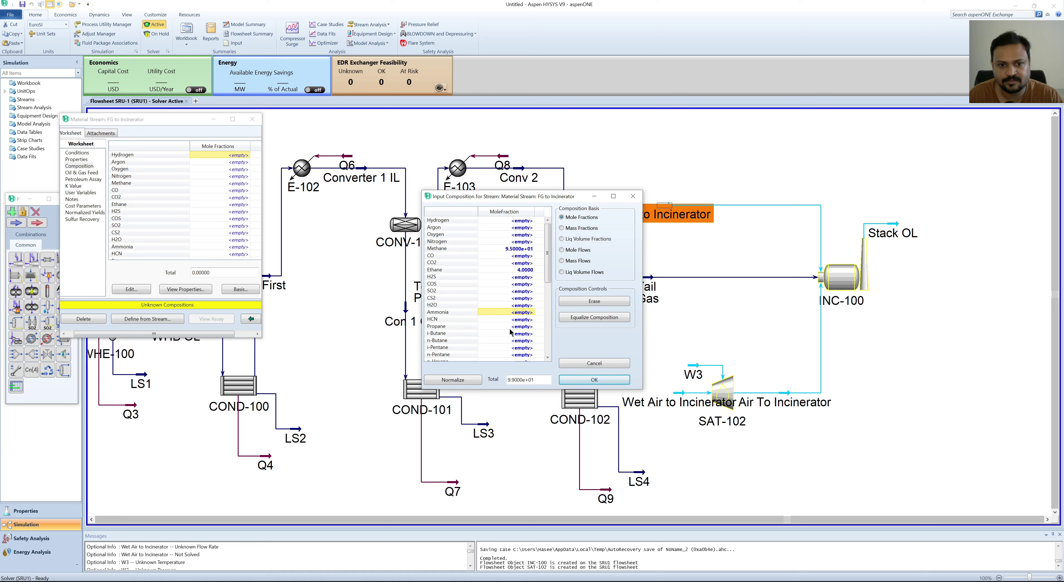
left_click(519, 328)
type("1")
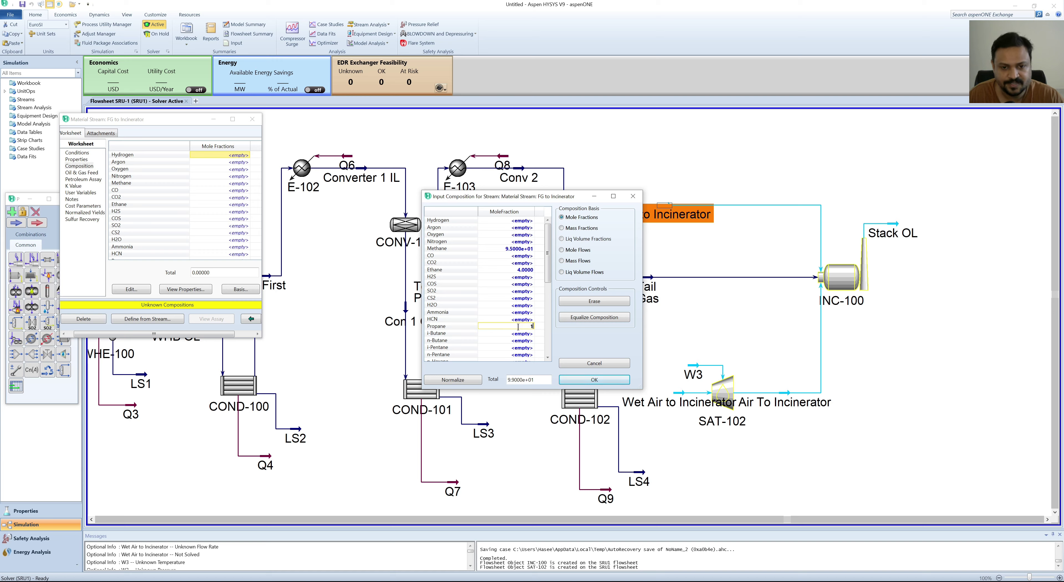
key("Return")
- Normalize and accept the FG to Incinerator composition, and close the stream's properties
left_click(452, 380)
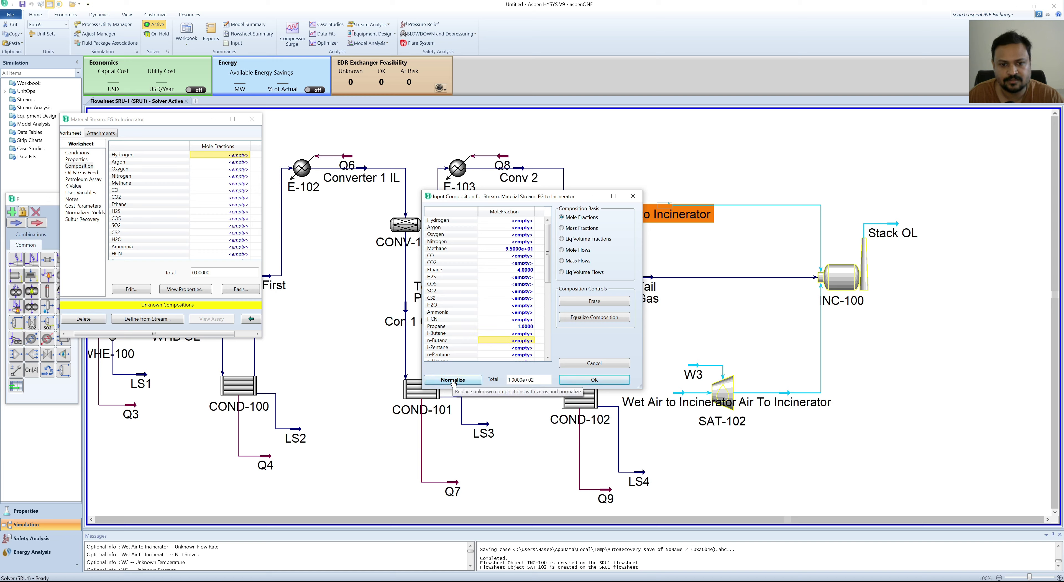
left_click(594, 380)
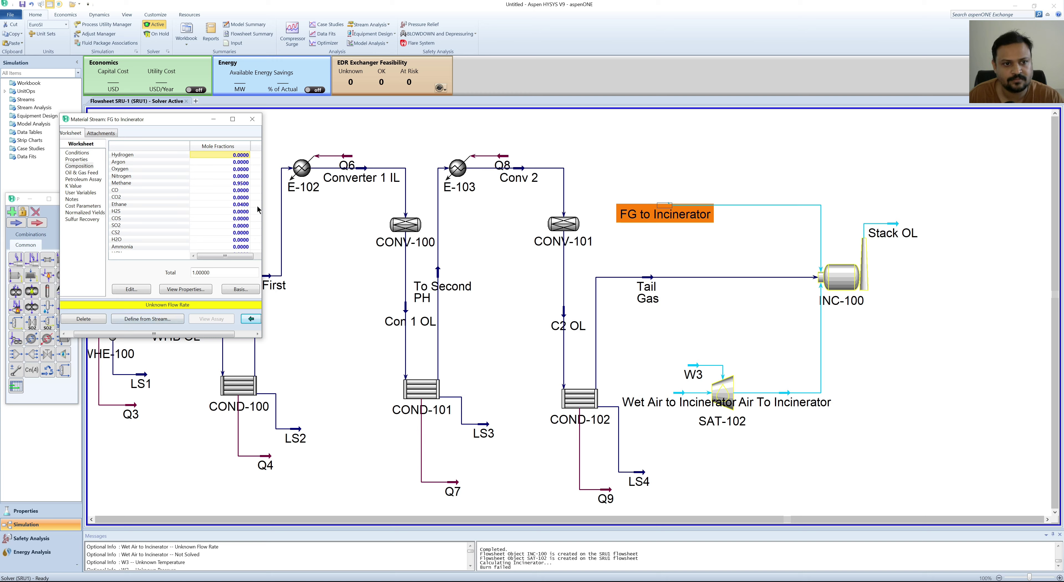
left_click(253, 120)
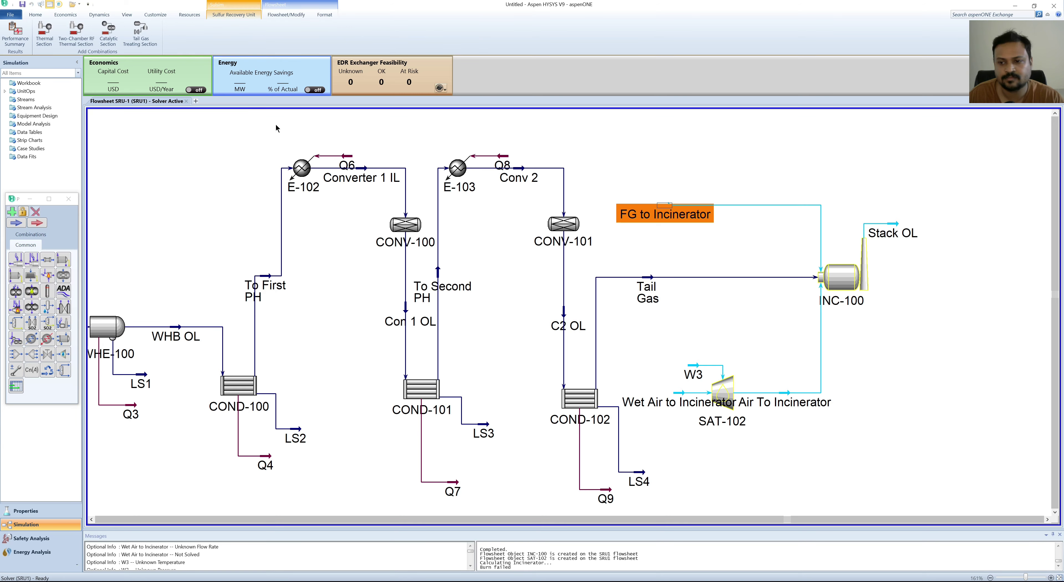
left_click(805, 172)
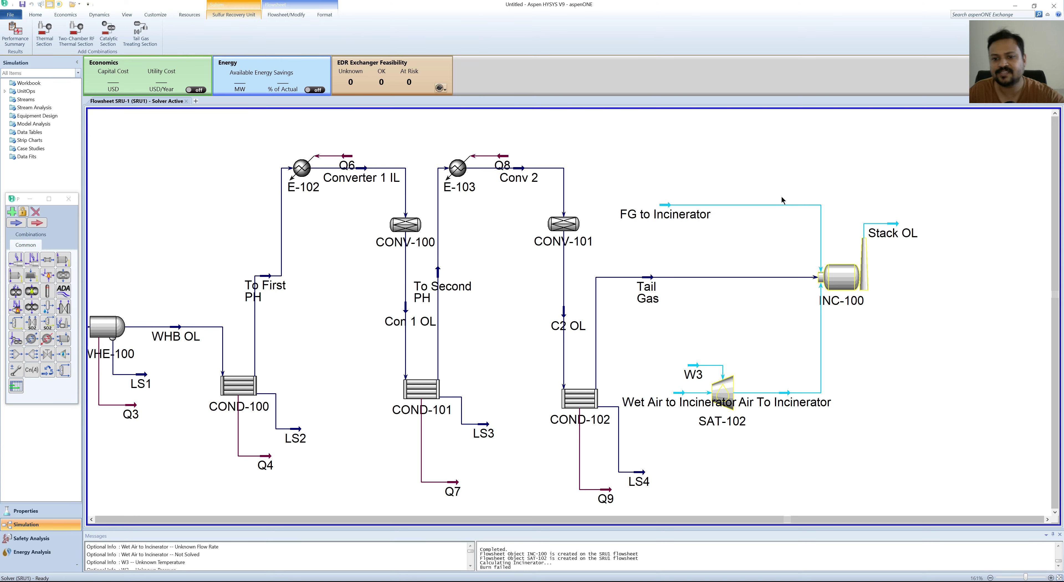
- Move the saturator SAT-102 closer to the incinerator's air feed line
left_click_drag(723, 388, 757, 388)
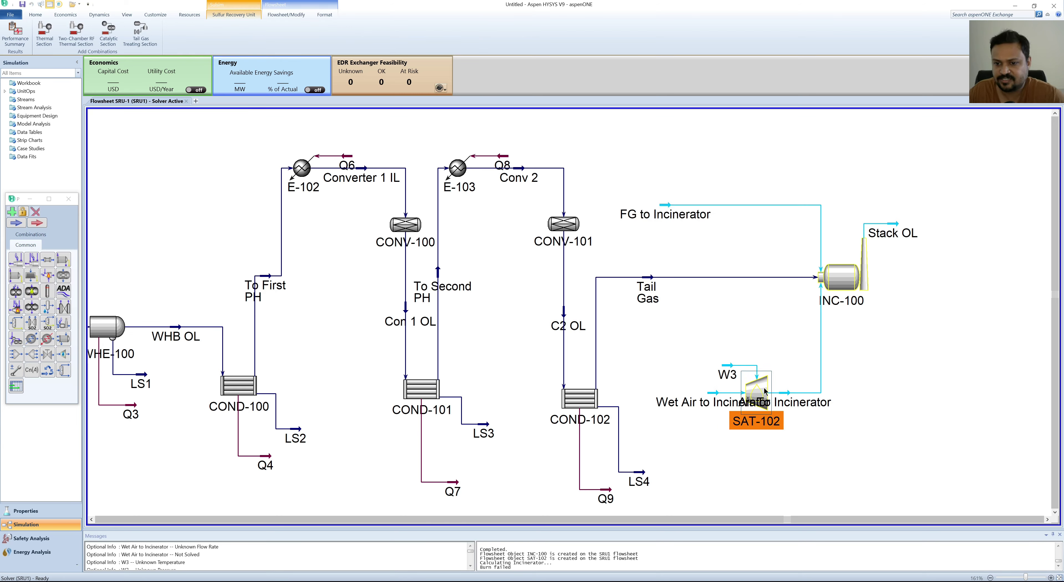
left_click(893, 391)
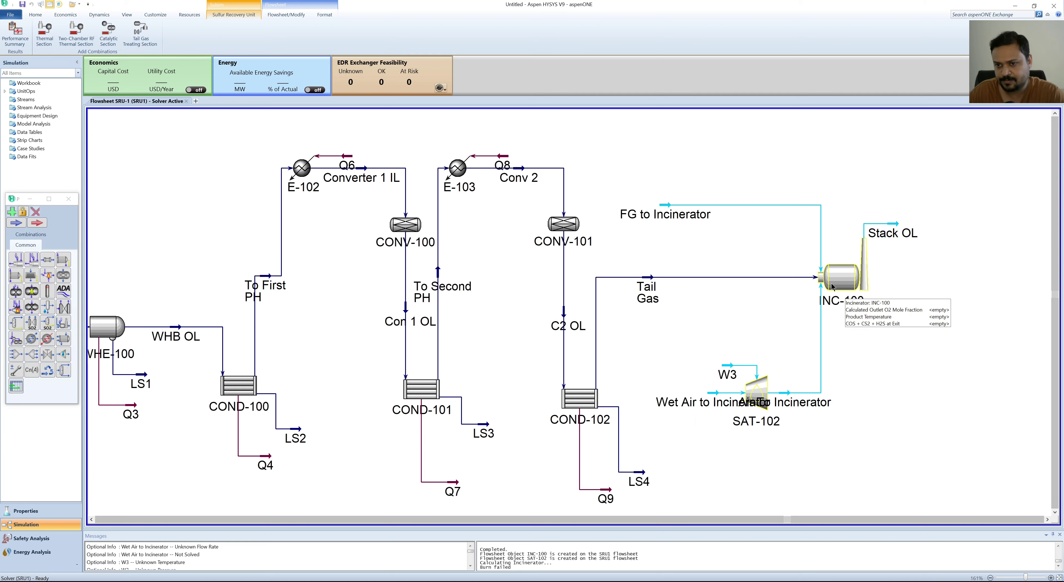
- Try specifying the Stack OL temperature as 600 °C in the INC-100 worksheet, clear the entry, and close the incinerator's properties
double_click(843, 283)
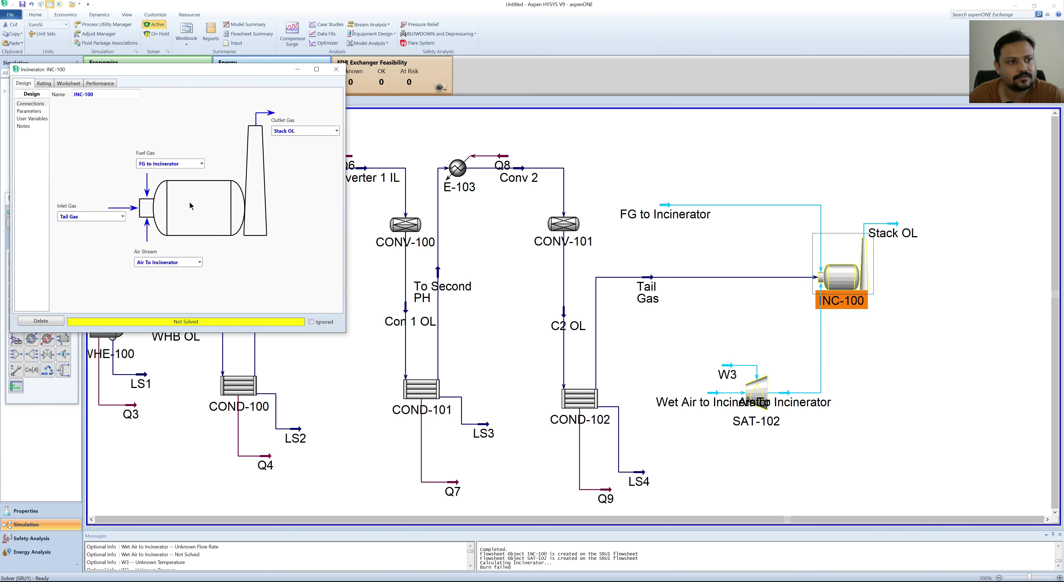
left_click(29, 111)
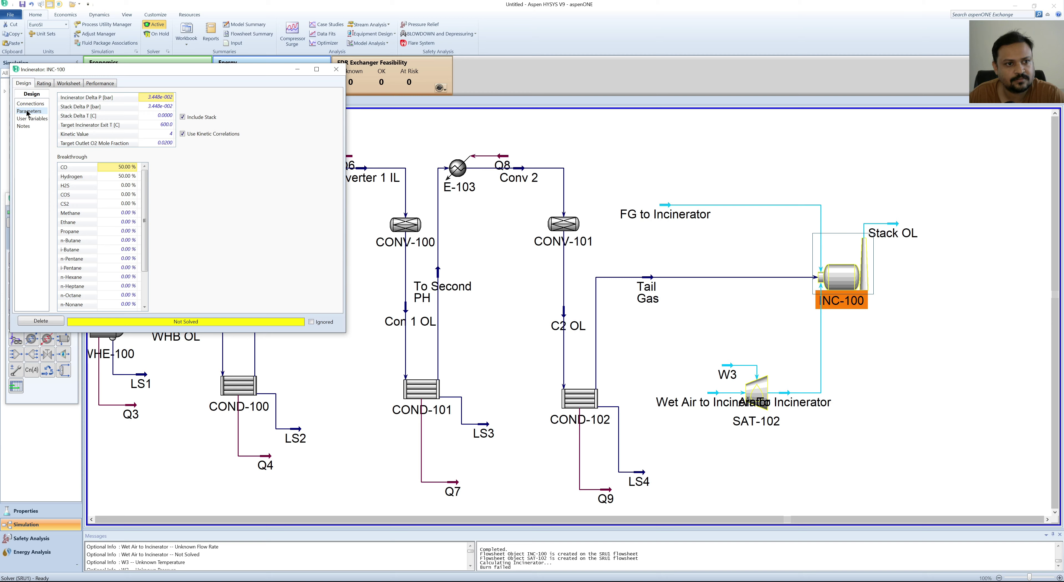
left_click(29, 104)
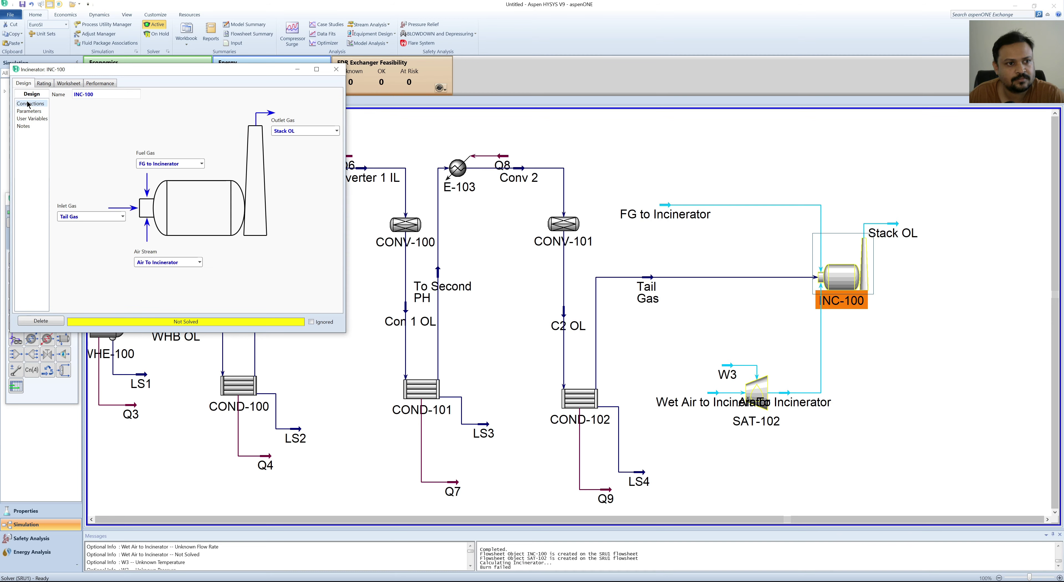
left_click(69, 84)
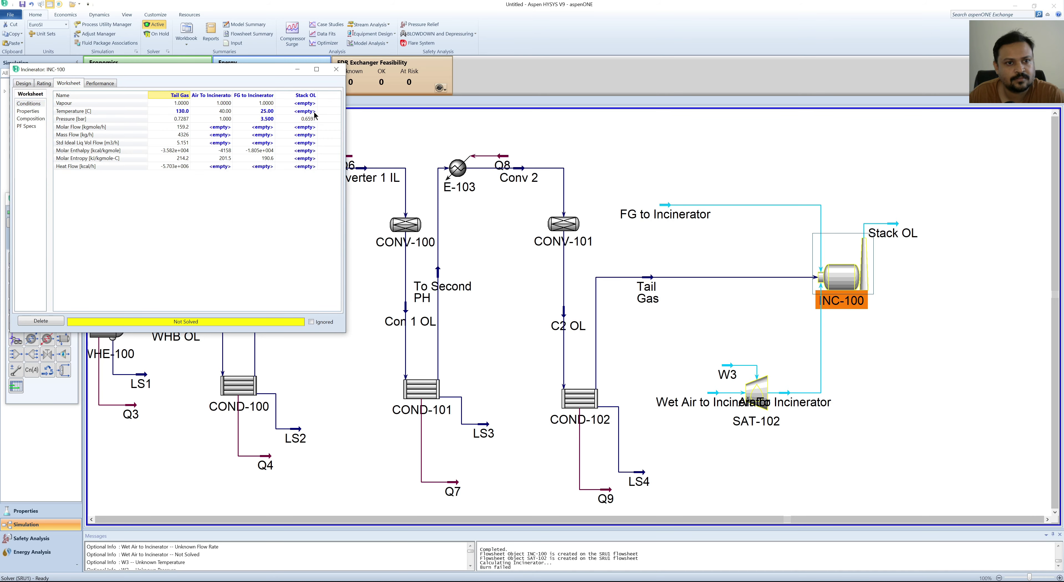
left_click(306, 112)
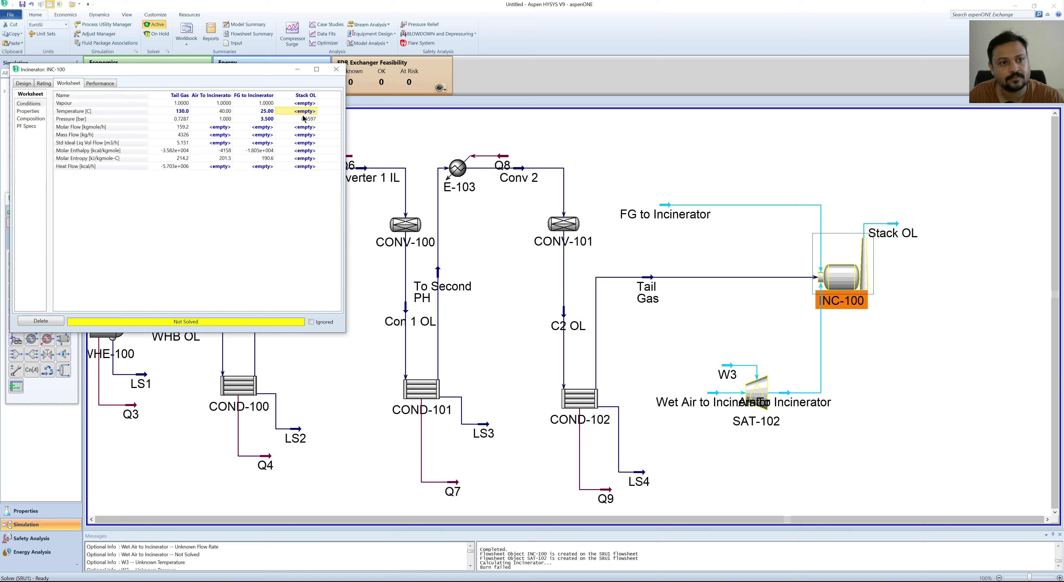
type("600")
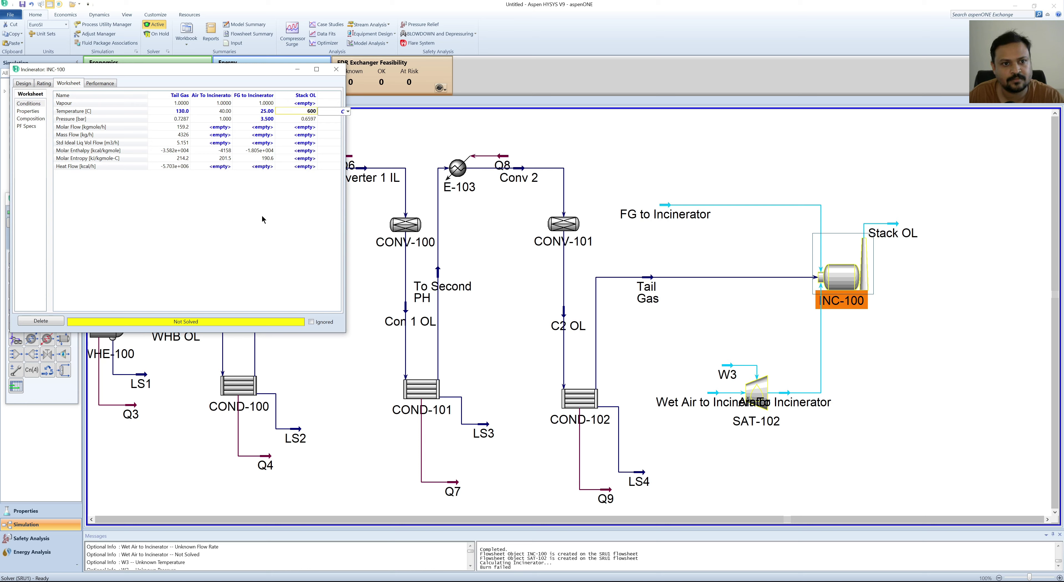
left_click(306, 143)
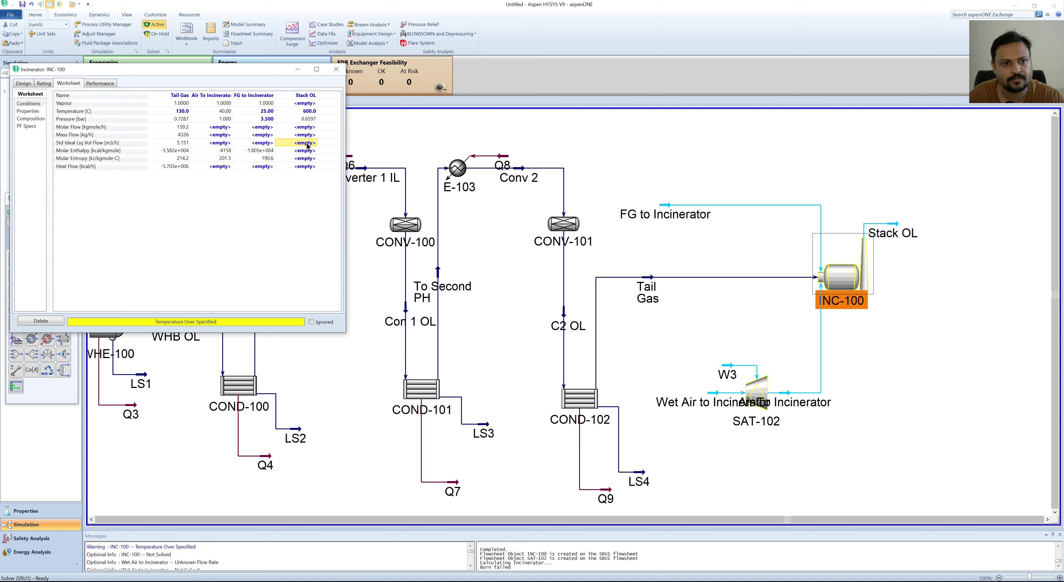
left_click(308, 112)
key("Delete")
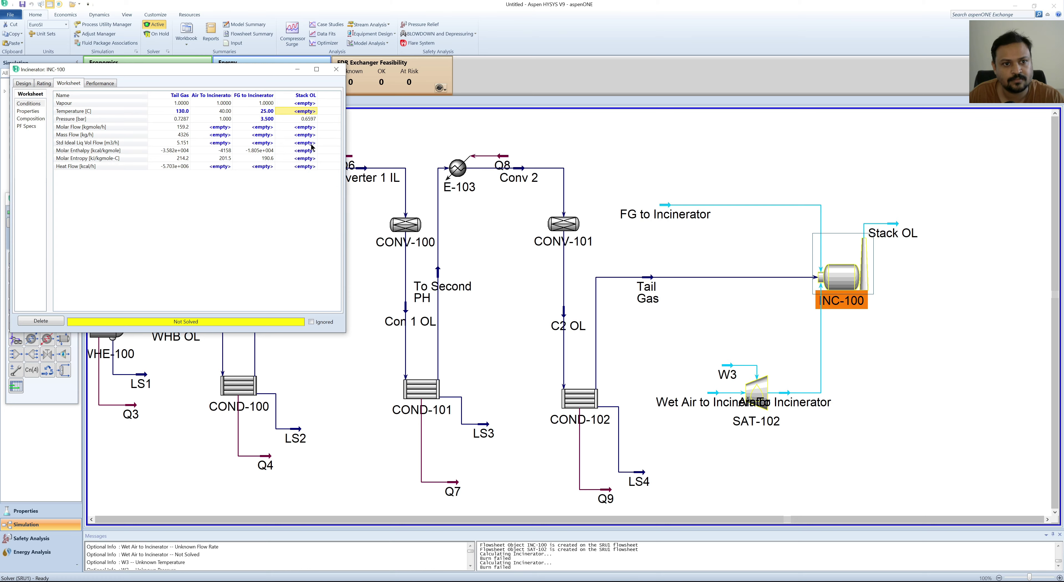
left_click(219, 143)
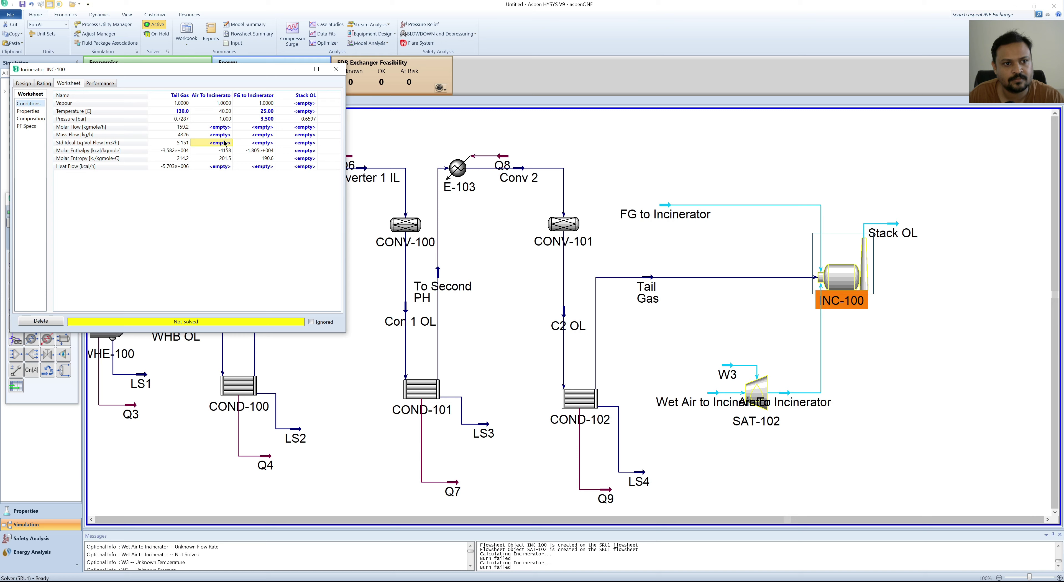
left_click(338, 70)
left_click(232, 159)
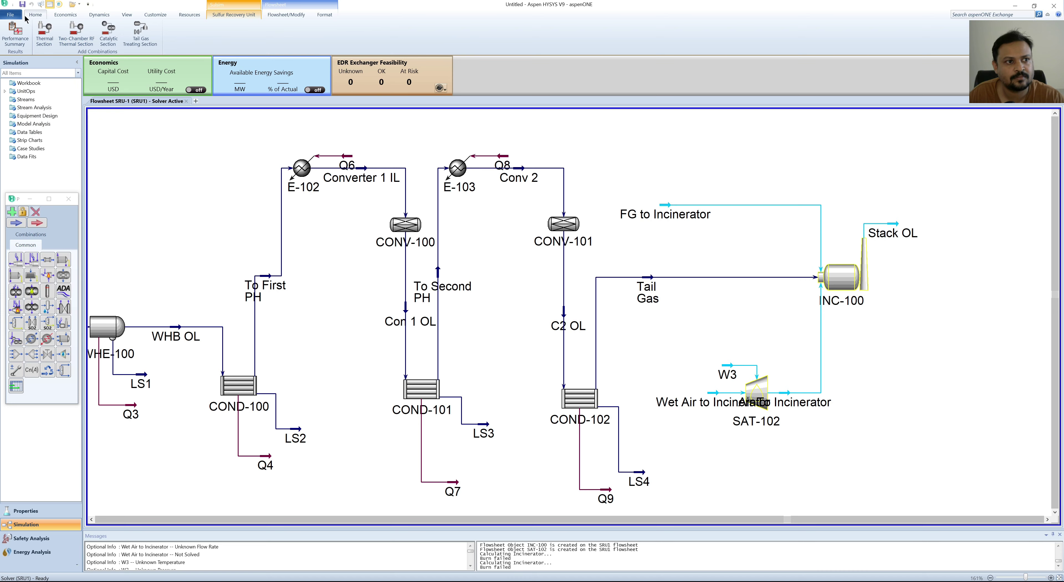
- Put the solver on hold and reactivate it to trigger a recalculation of the flowsheet
left_click(35, 14)
left_click(159, 33)
left_click(158, 26)
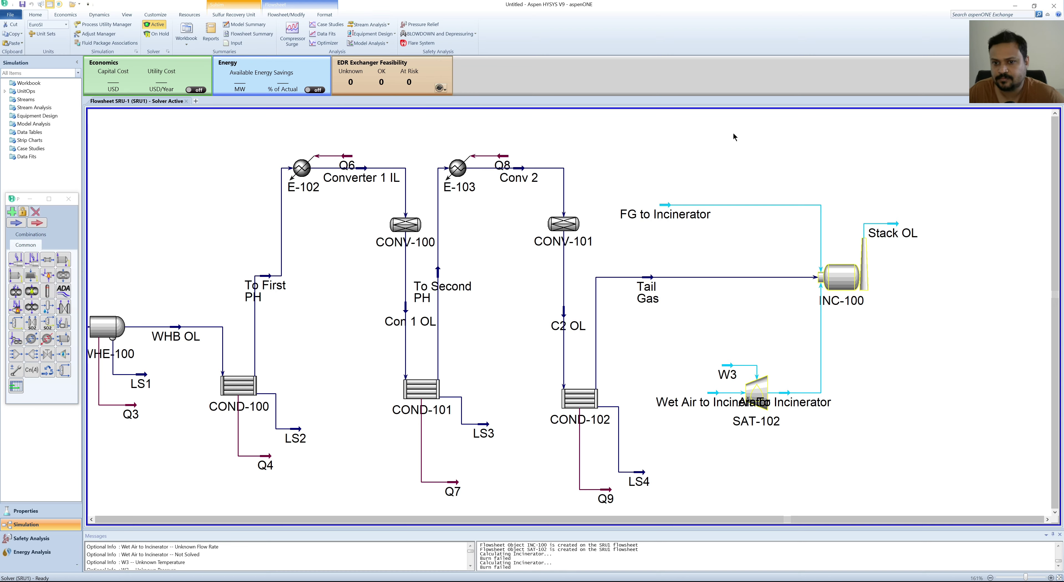
- Examine the stream conditions, properties, compositions and connections of INC-100, and the conditions of the Wet Air to Incinerator stream
mouse_move(670, 208)
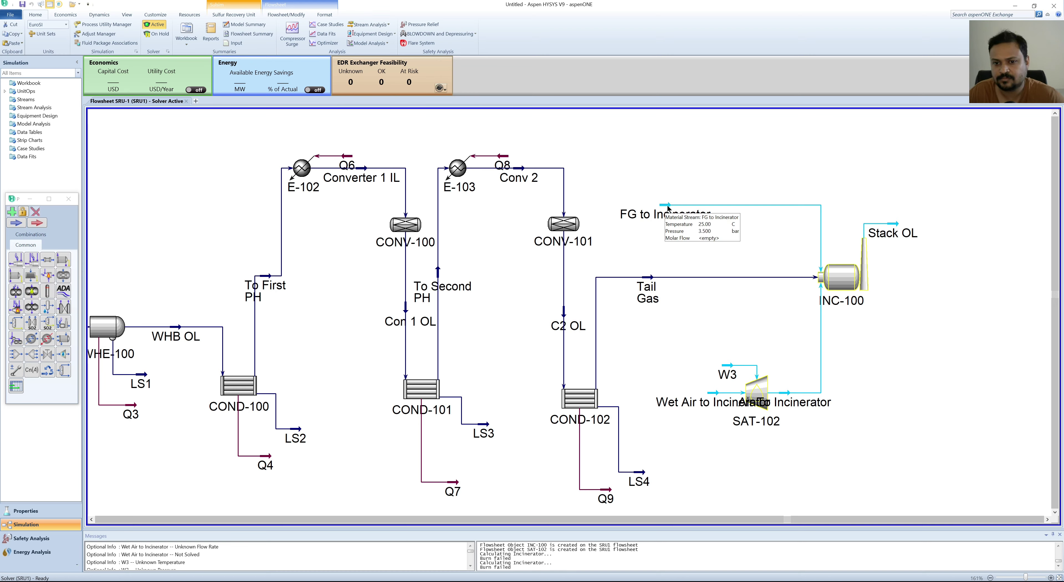
mouse_move(843, 282)
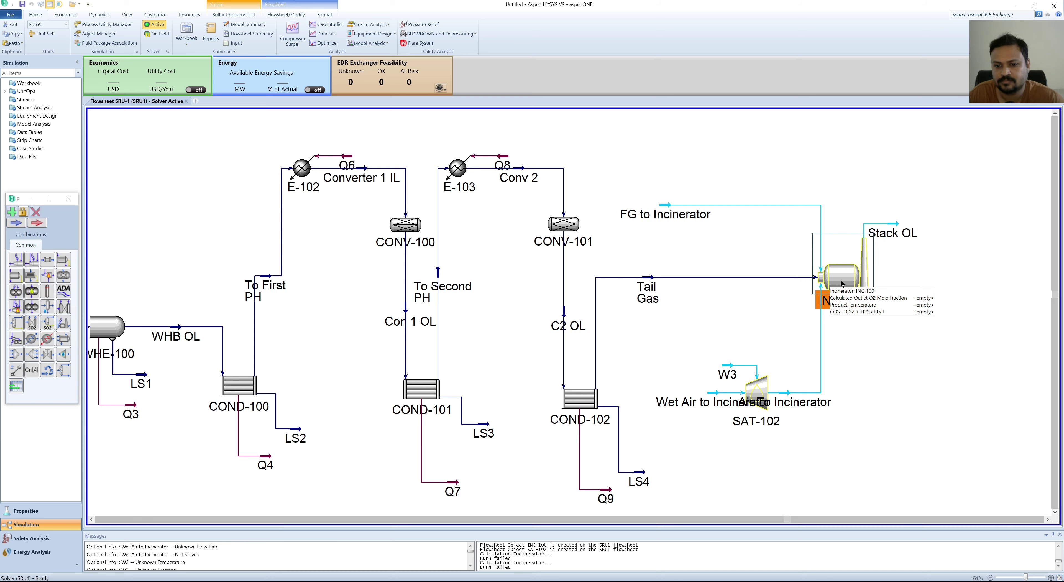
double_click(842, 282)
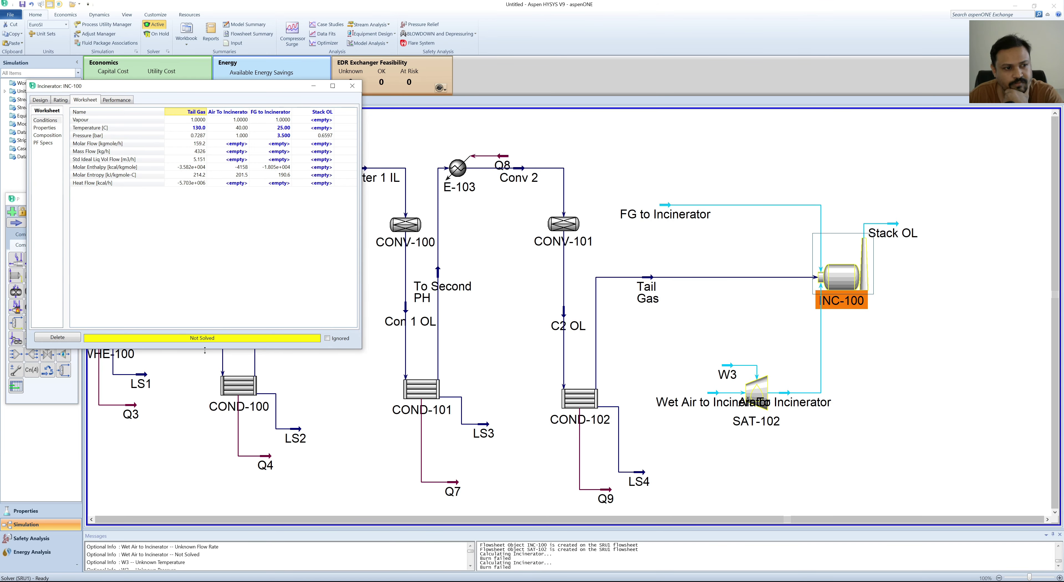
left_click(45, 127)
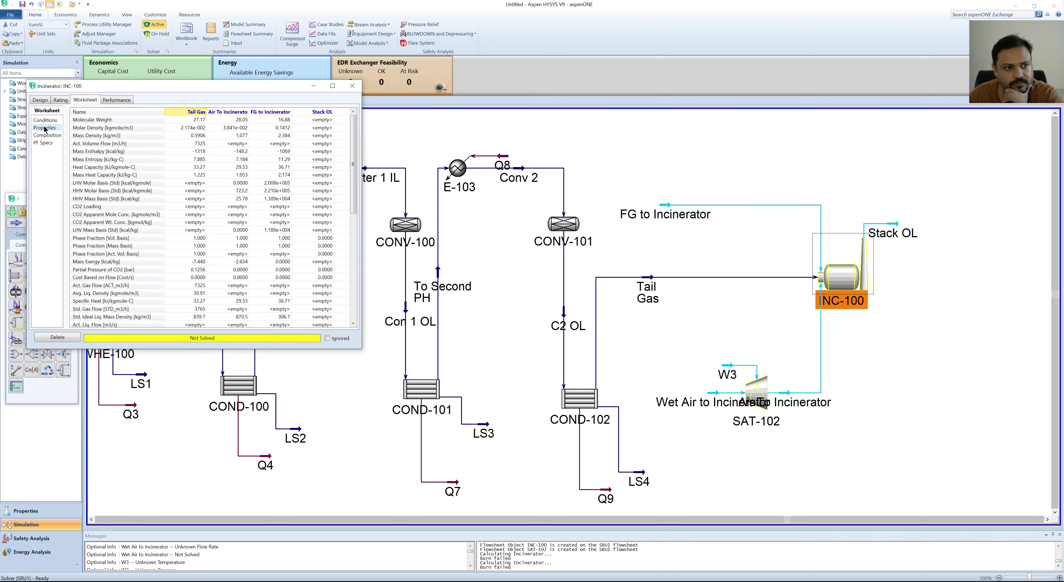
left_click(48, 136)
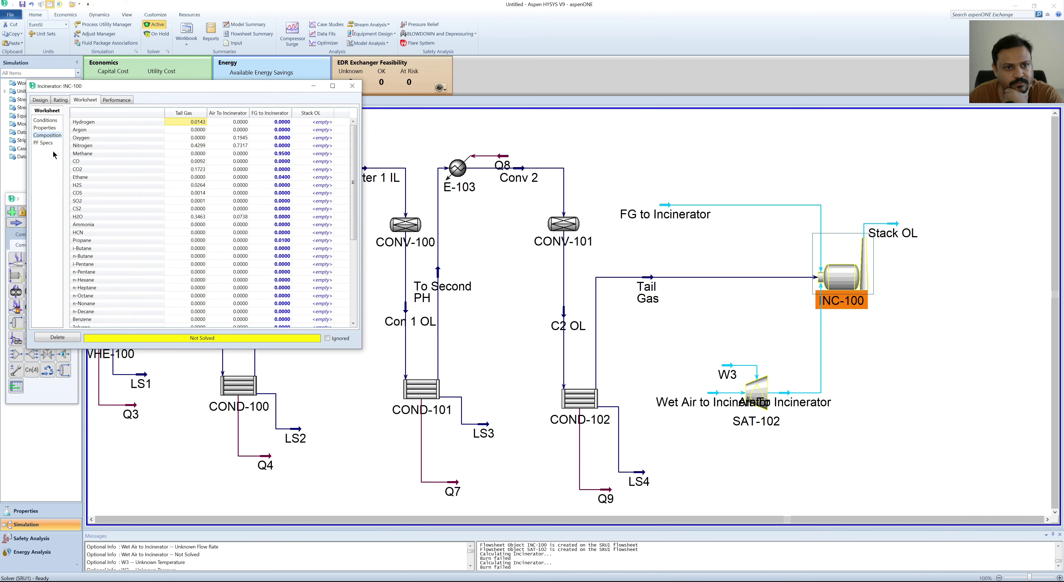
left_click(40, 100)
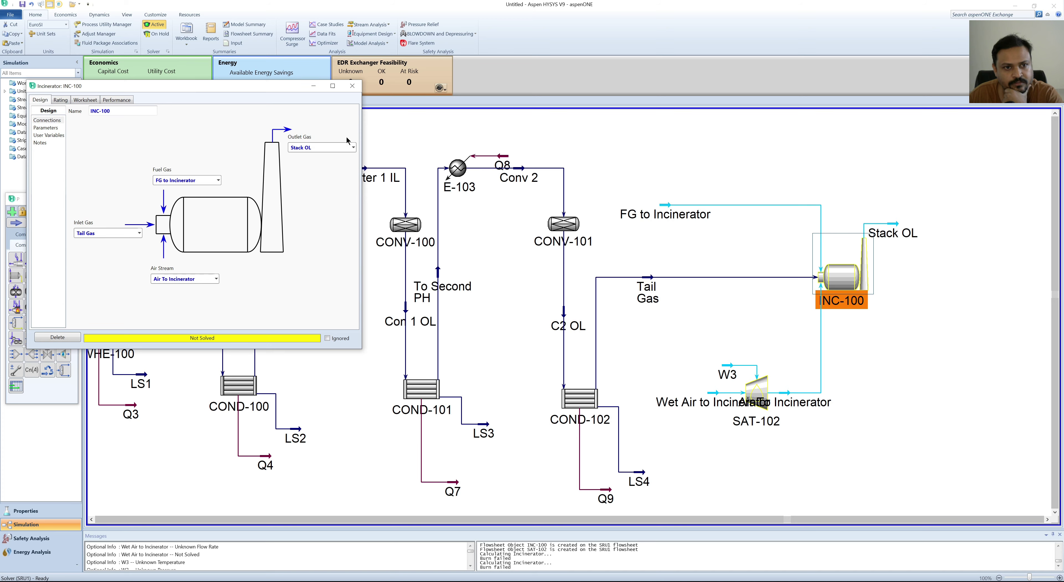
left_click(352, 86)
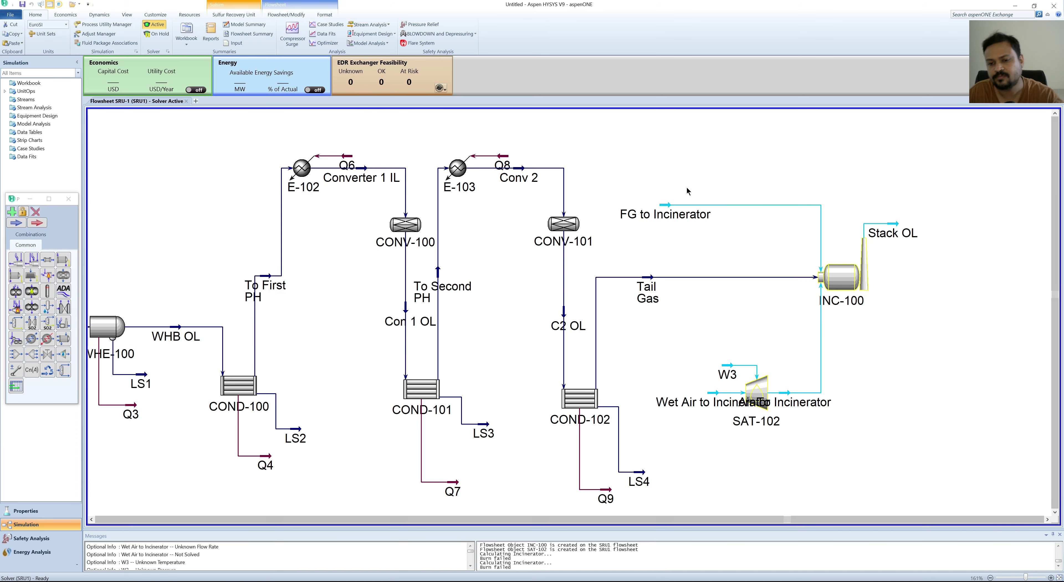
double_click(712, 395)
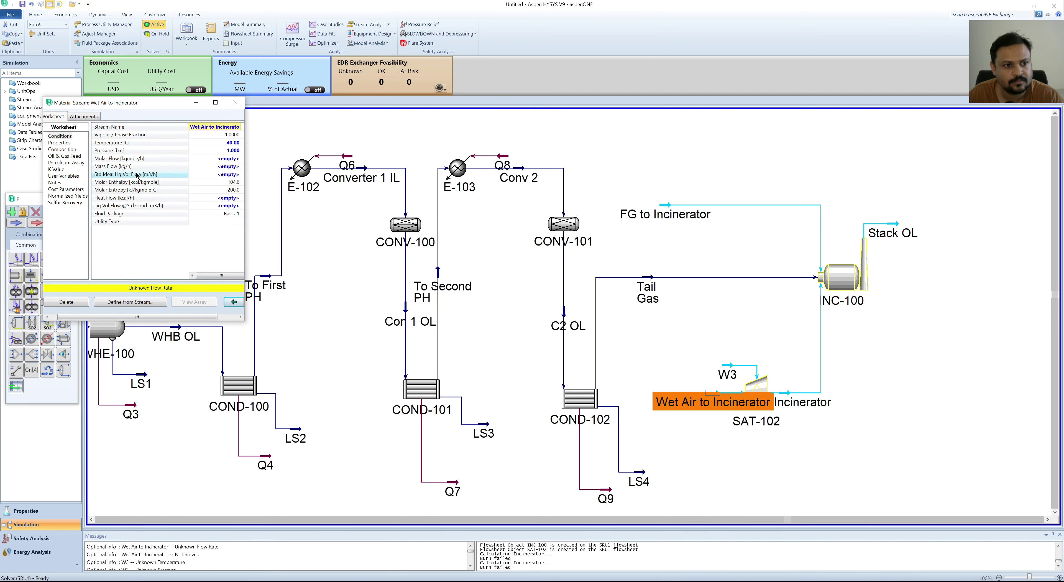
left_click(226, 167)
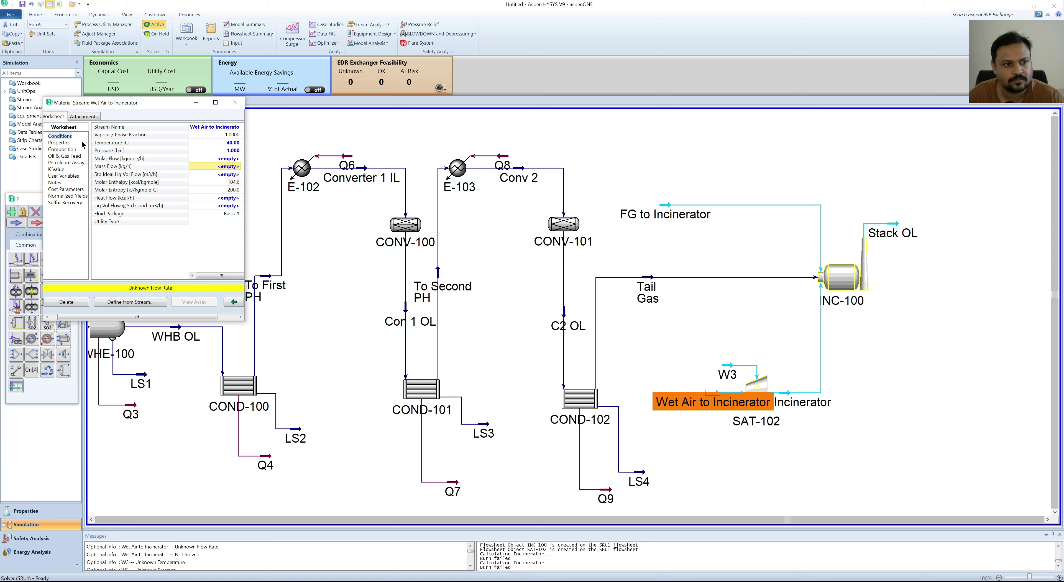
left_click(72, 155)
left_click(67, 143)
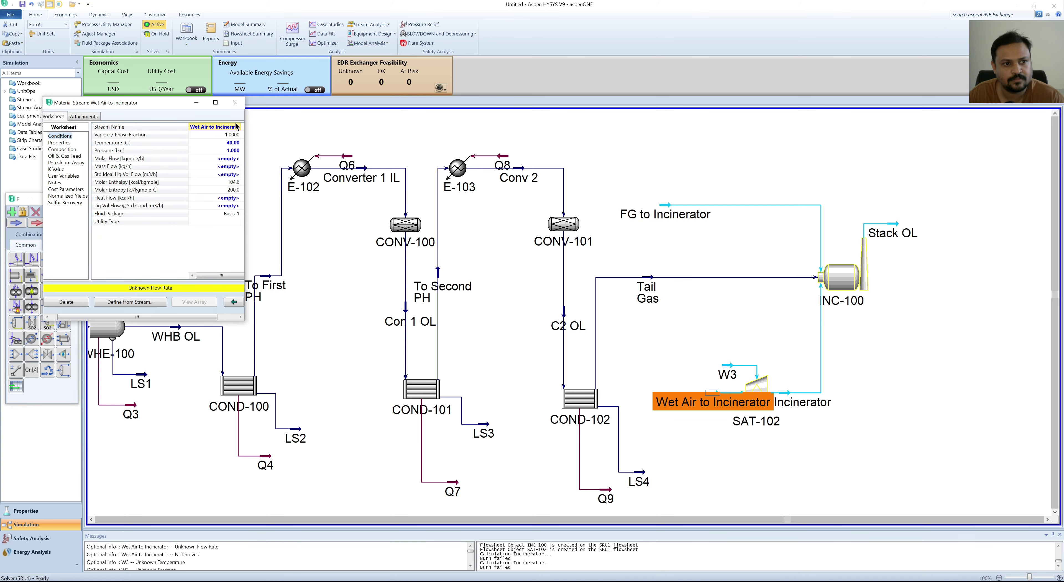
left_click(235, 102)
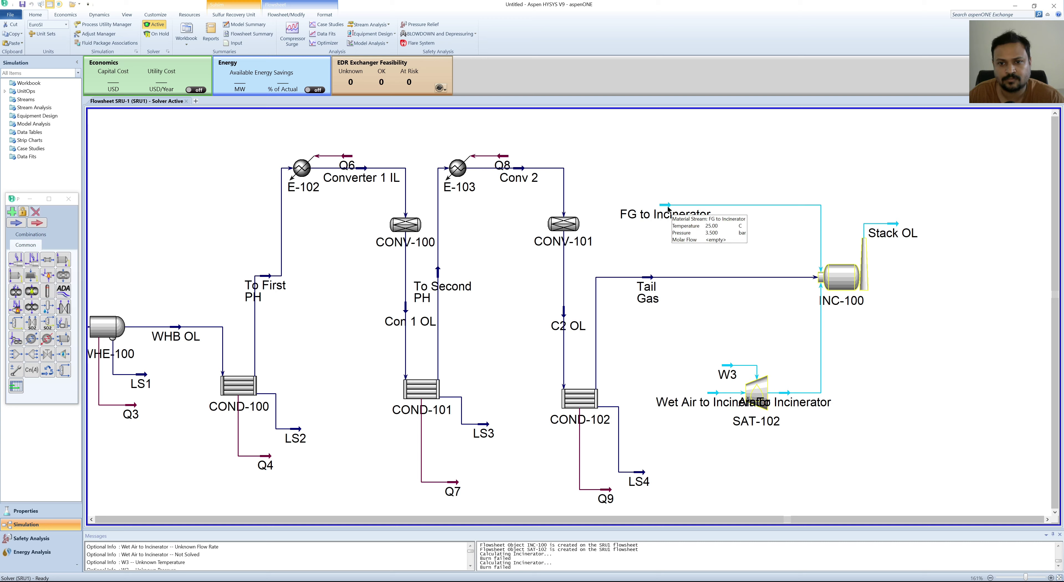
- Set the FG to Incinerator stream's pressure to 1.6 bar and close its properties
double_click(657, 208)
left_click(248, 167)
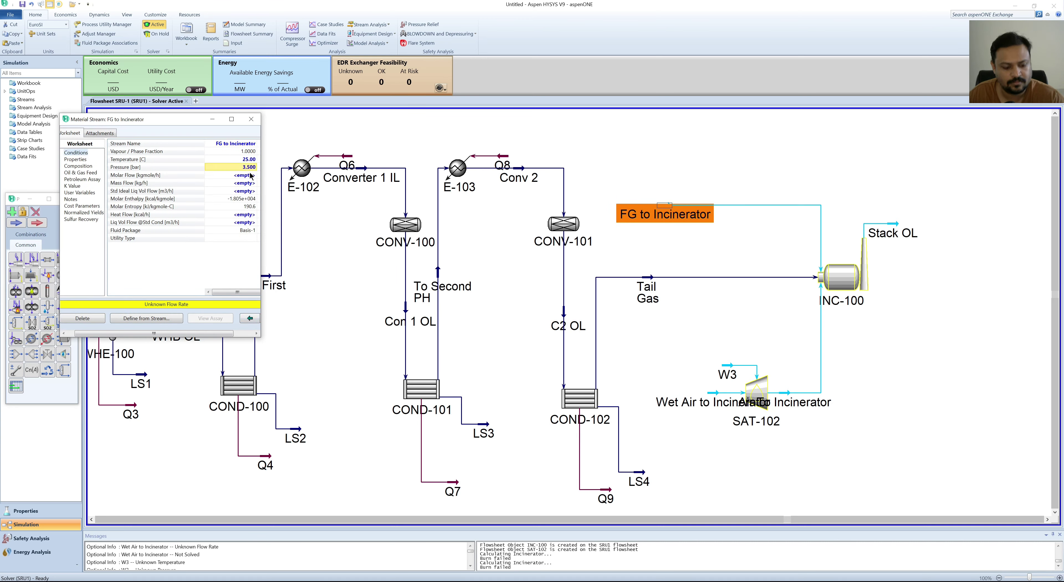
type("1.6")
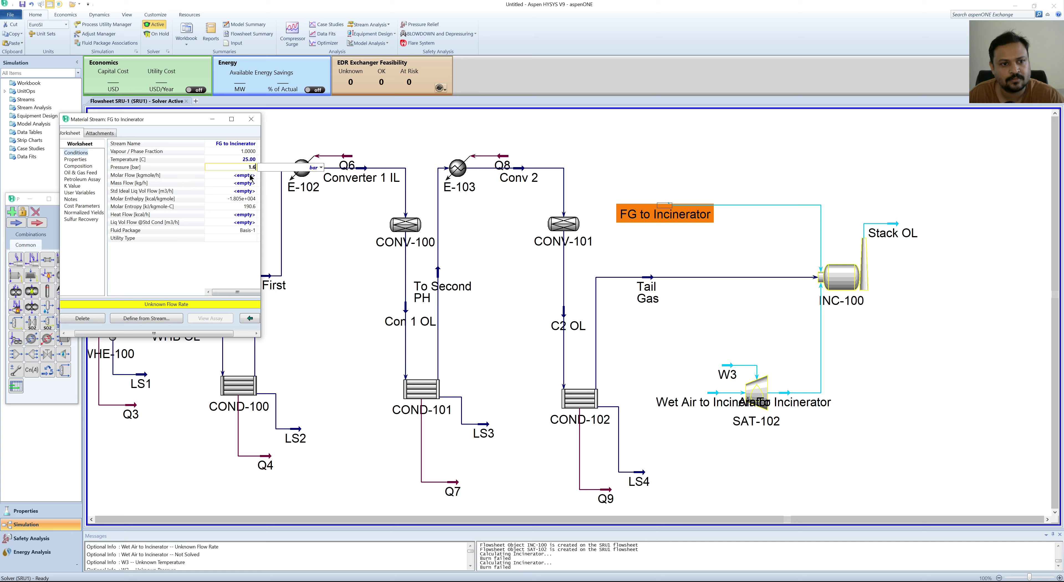
key("Return")
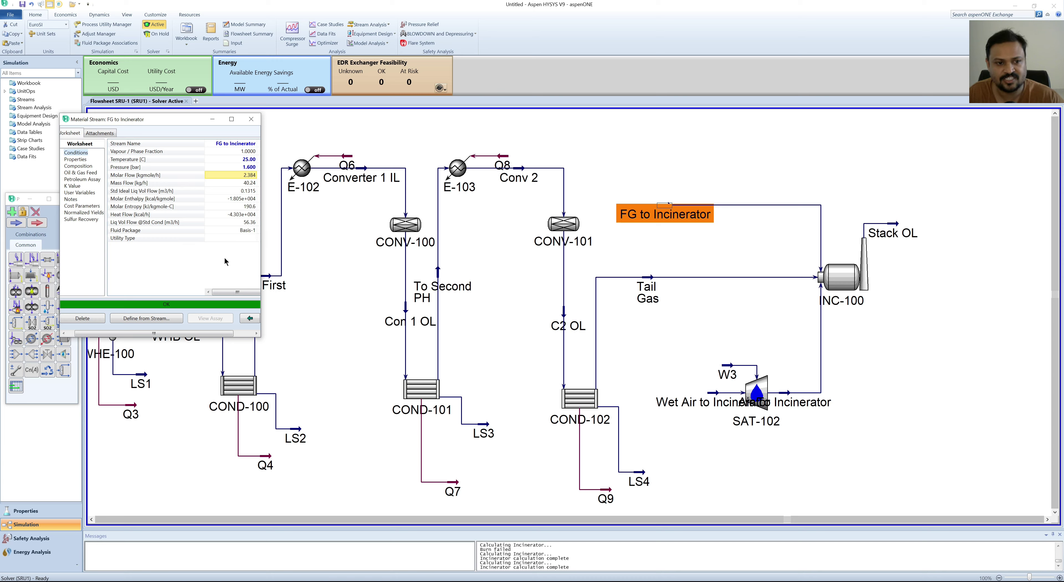
scroll(225, 261, "right", 2)
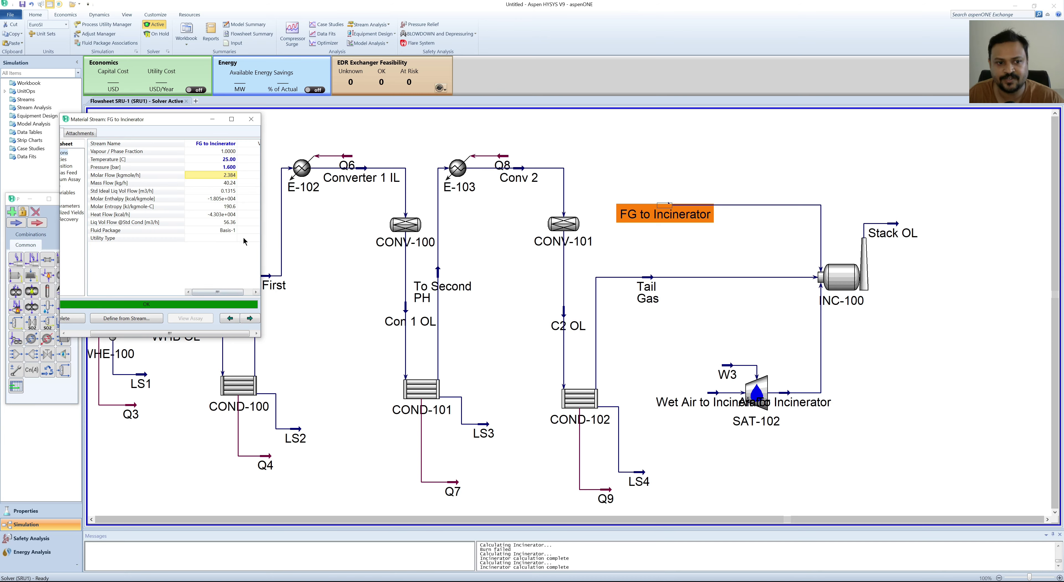
left_click(251, 120)
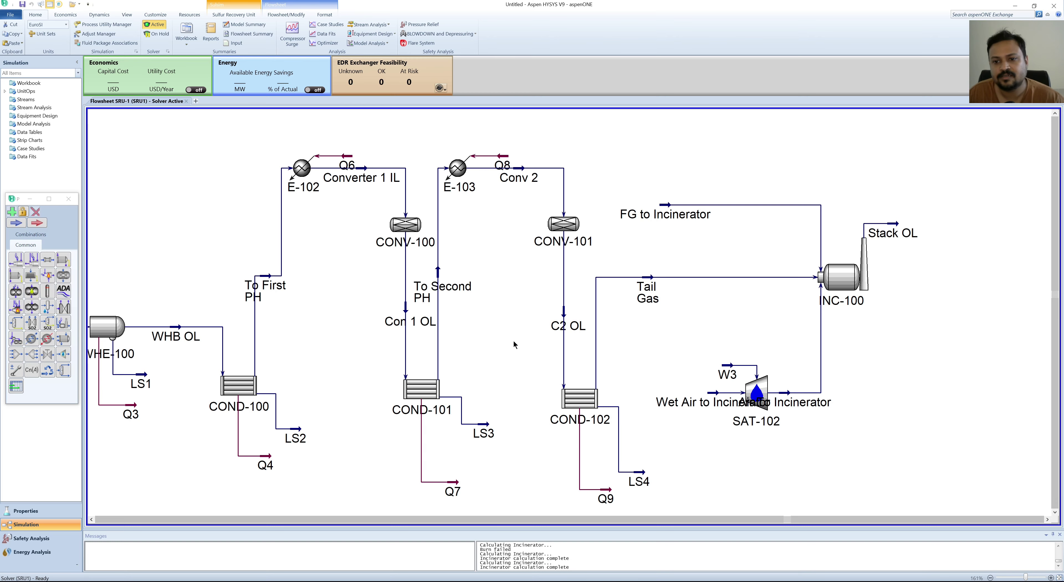
- Look over the flowsheet from the reaction furnace to the incinerator, and open the model summary grid of the material streams
scroll(713, 330, "left", 5)
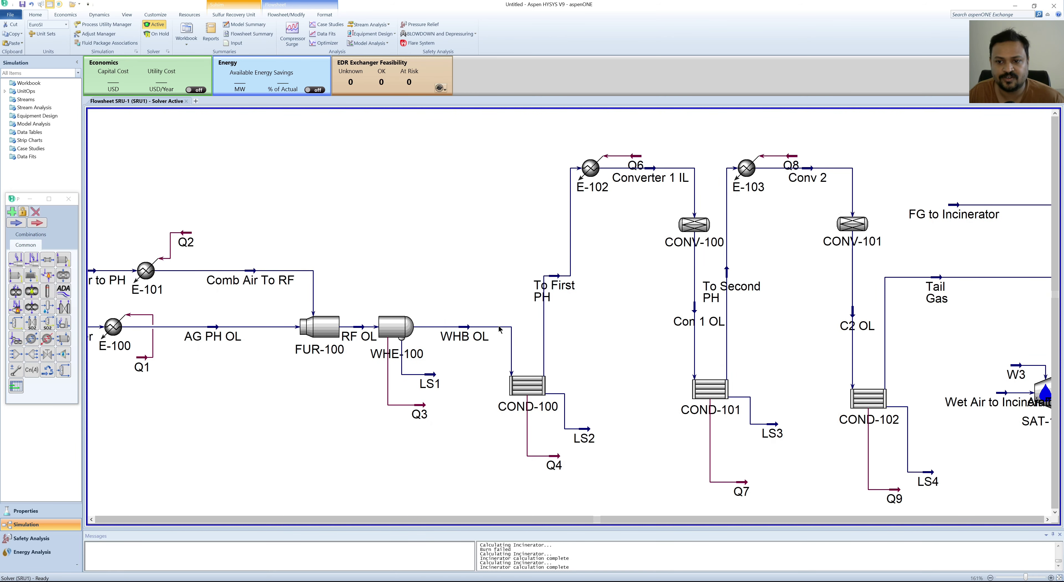
scroll(500, 329, "right", 2)
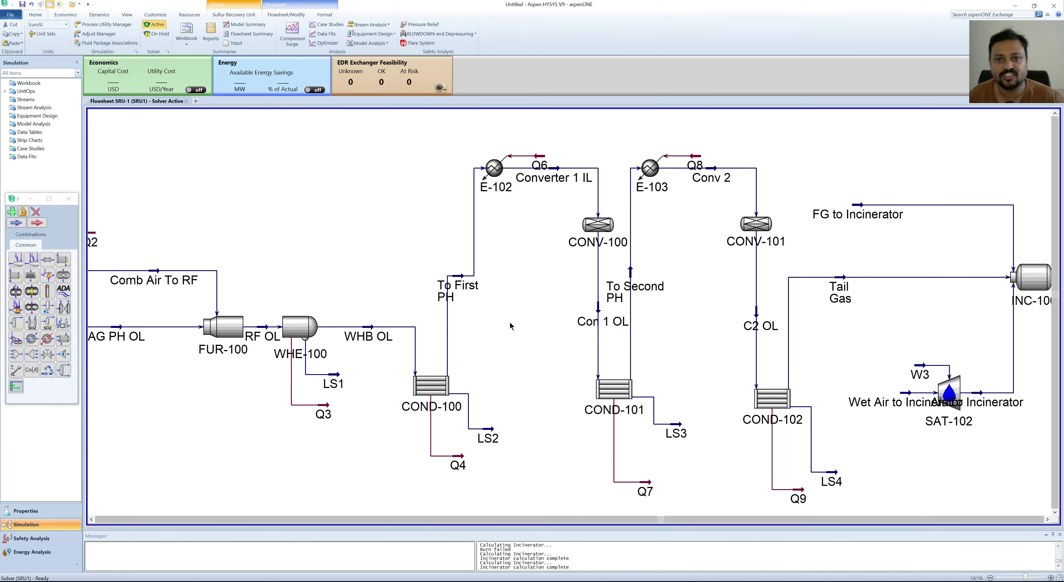
scroll(546, 340, "right", 2)
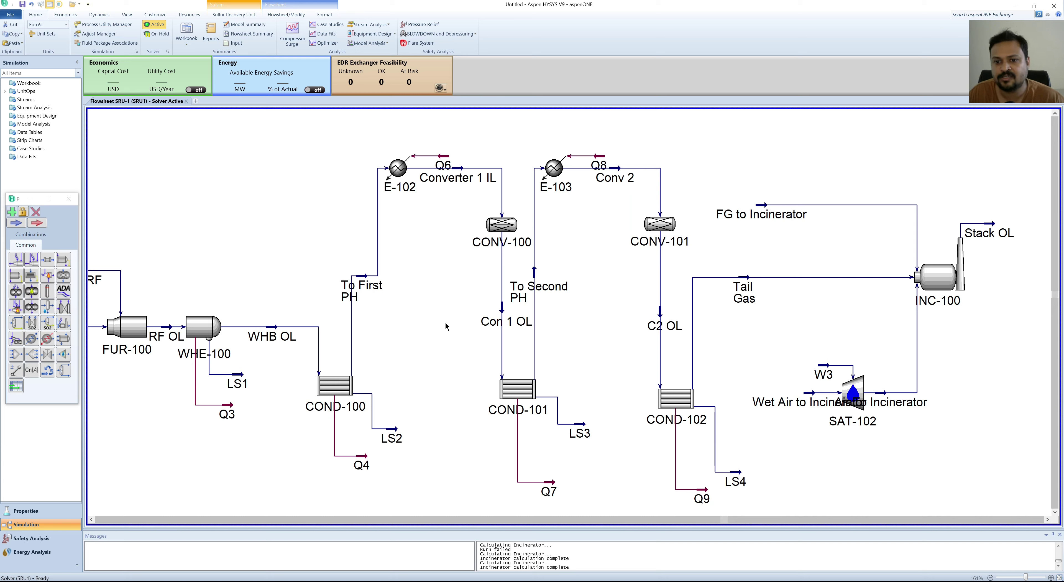
mouse_move(739, 280)
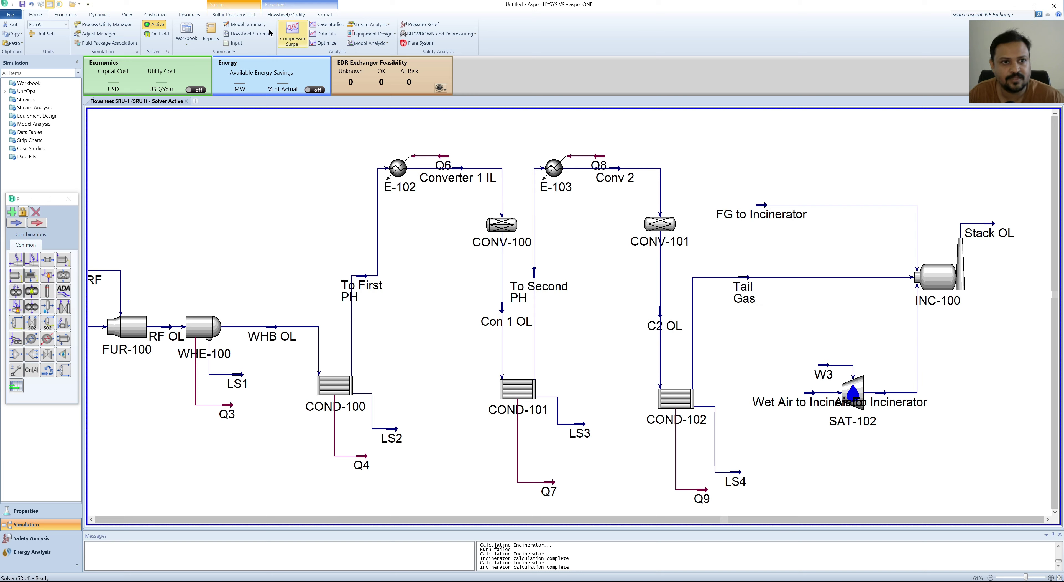
left_click(246, 24)
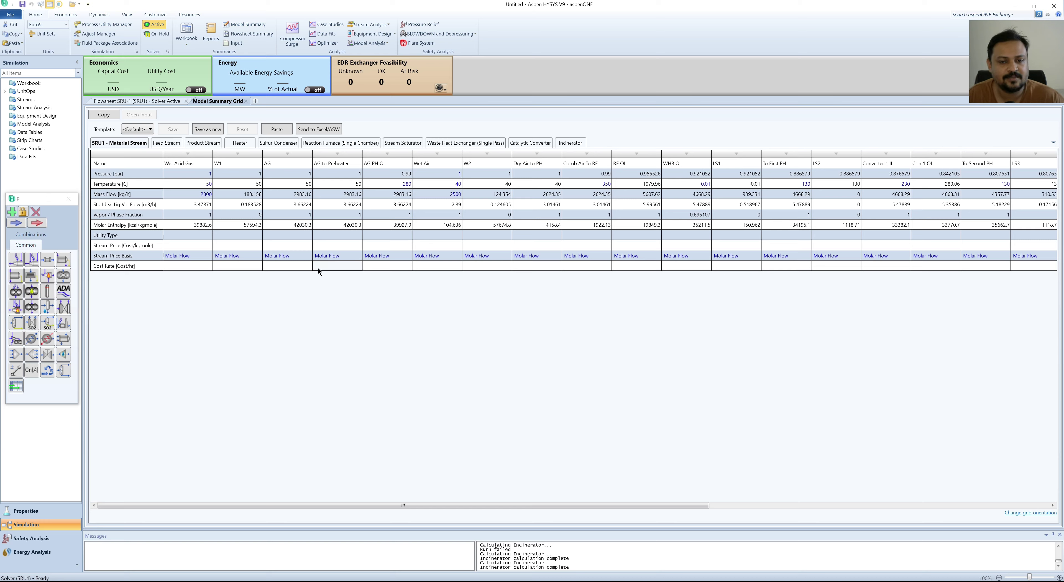
left_click(425, 256)
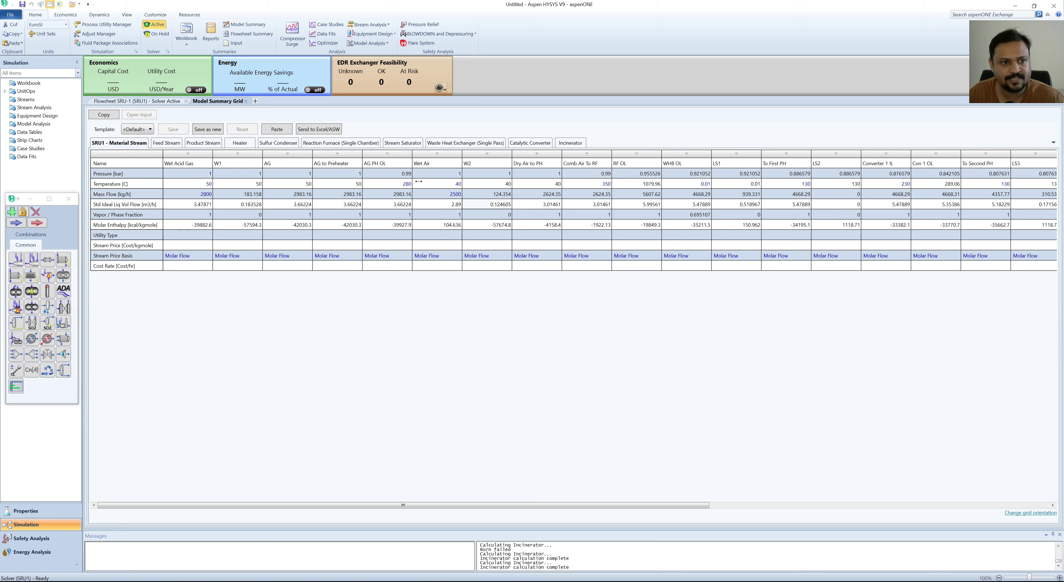
- Review the product stream, sulfur condenser, stream saturator and catalytic converter results in the model summary grid
left_click(166, 143)
left_click(195, 144)
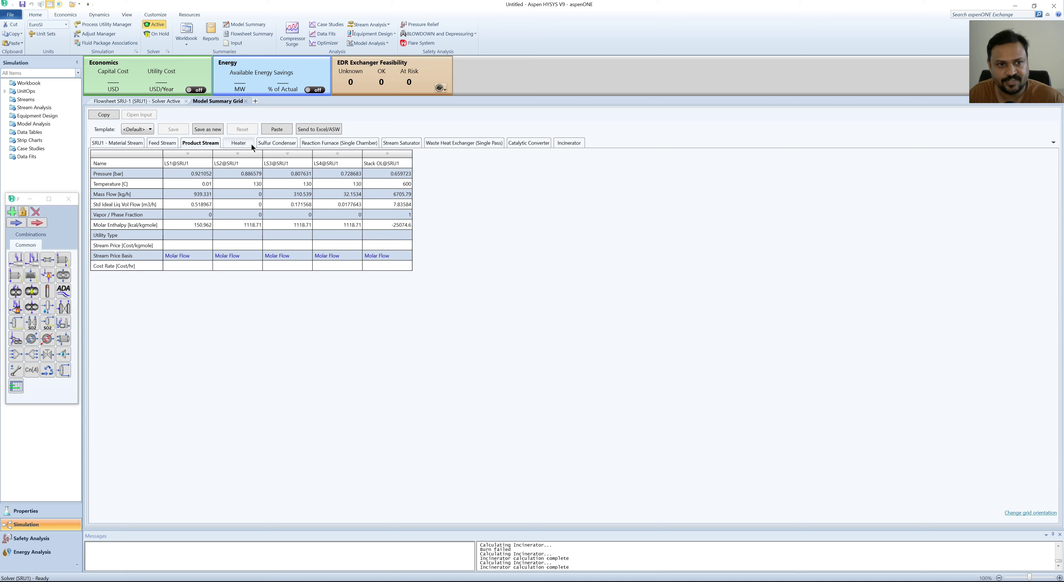
left_click(282, 143)
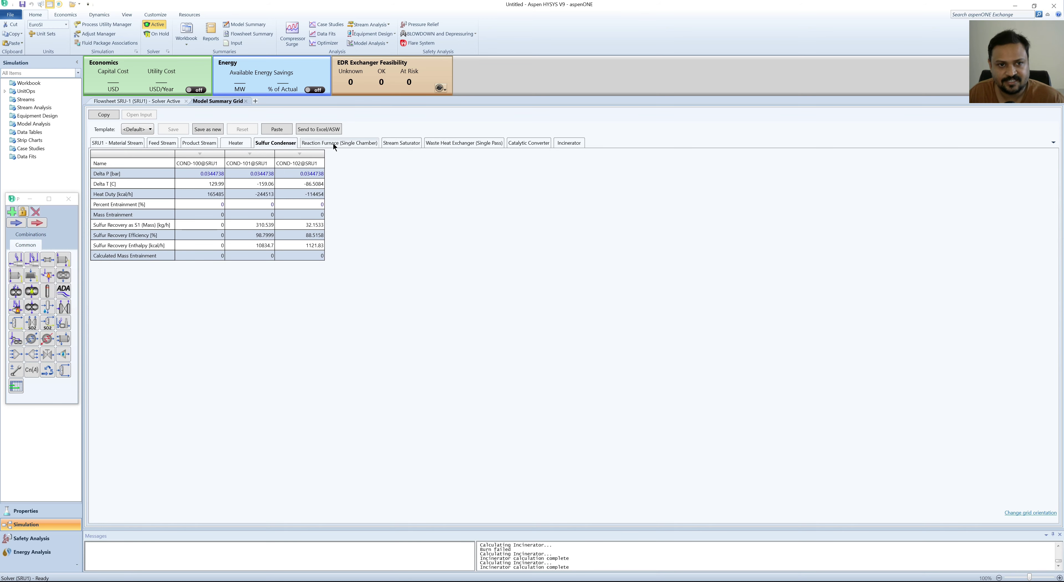
left_click(400, 143)
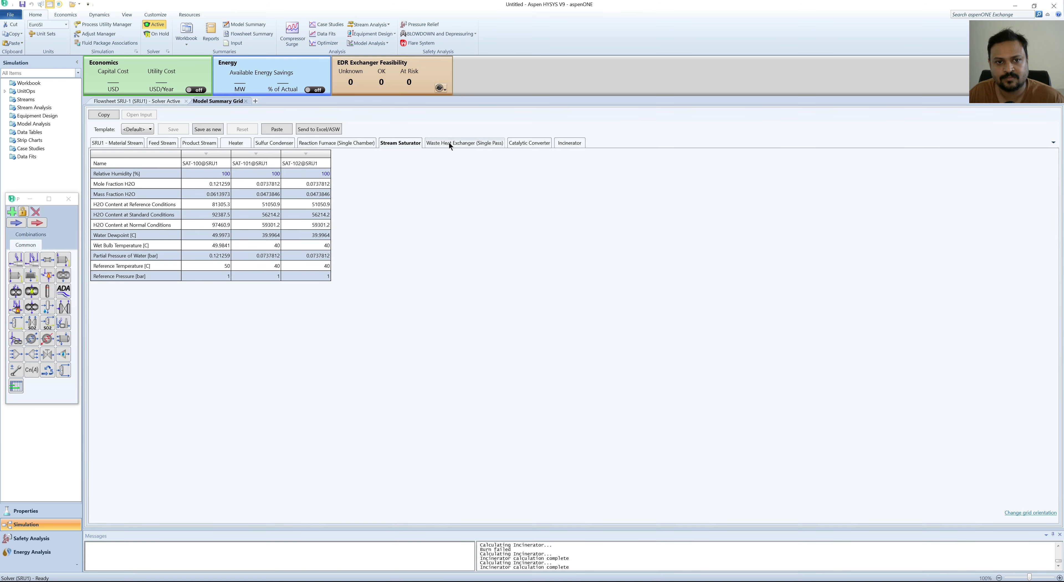
left_click(519, 142)
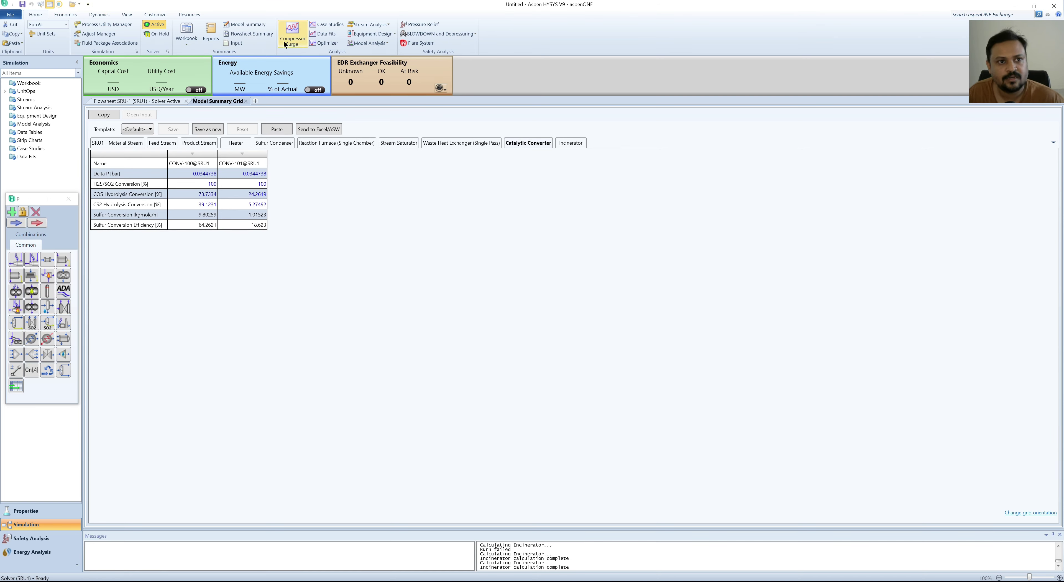
double_click(36, 16)
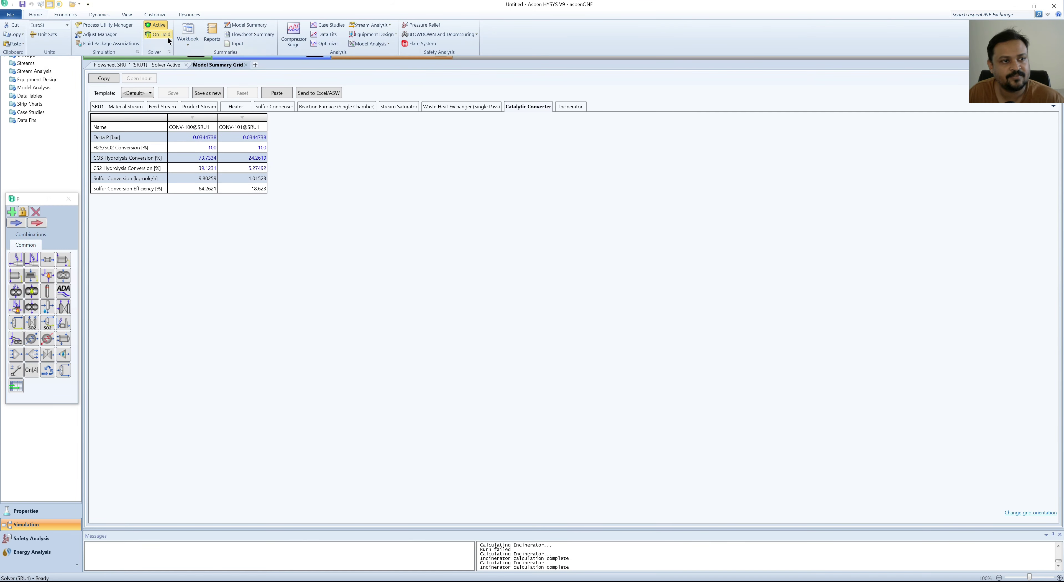
left_click(128, 15)
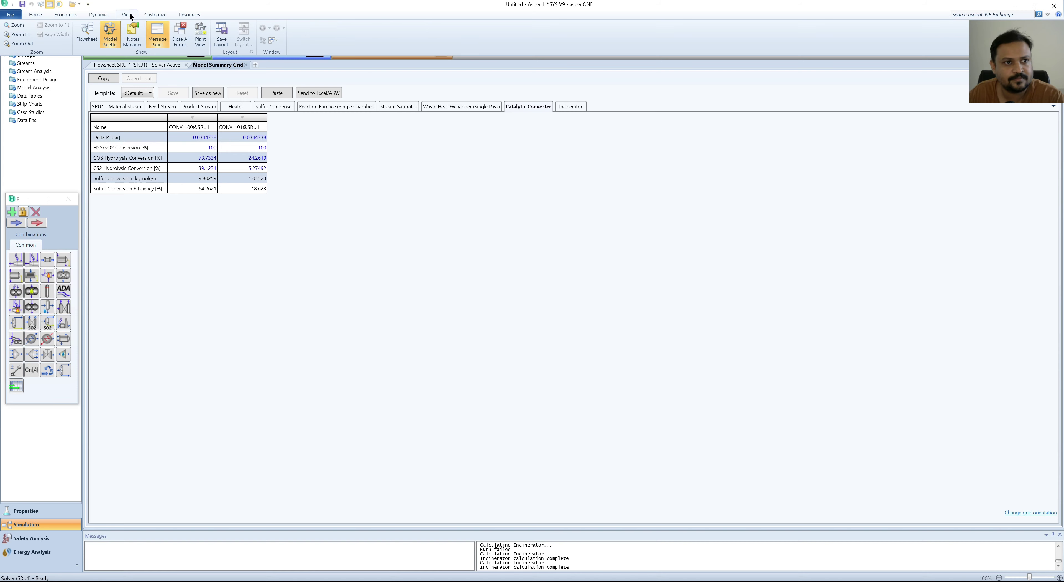
left_click(36, 15)
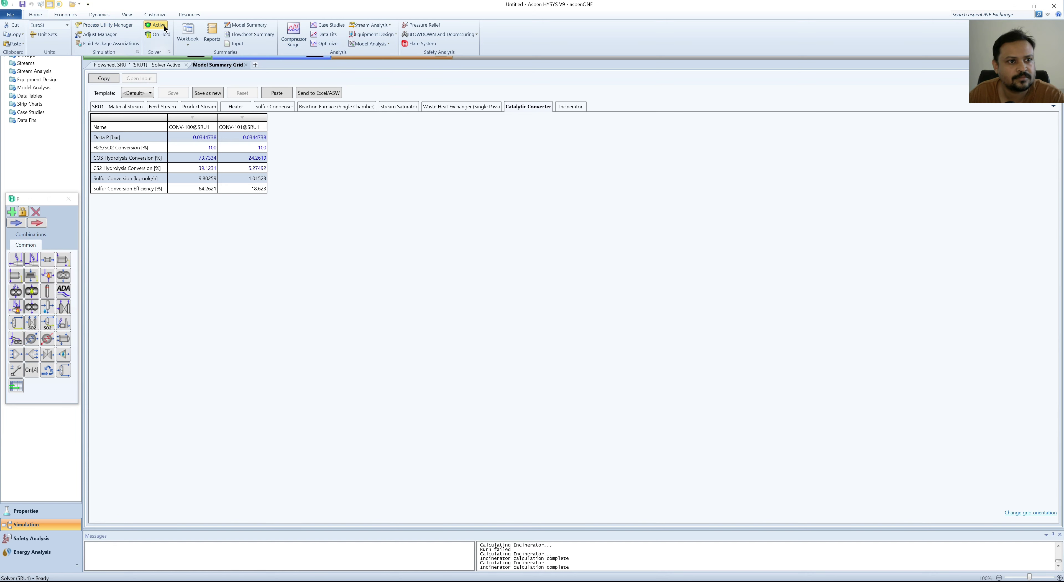
left_click(129, 74)
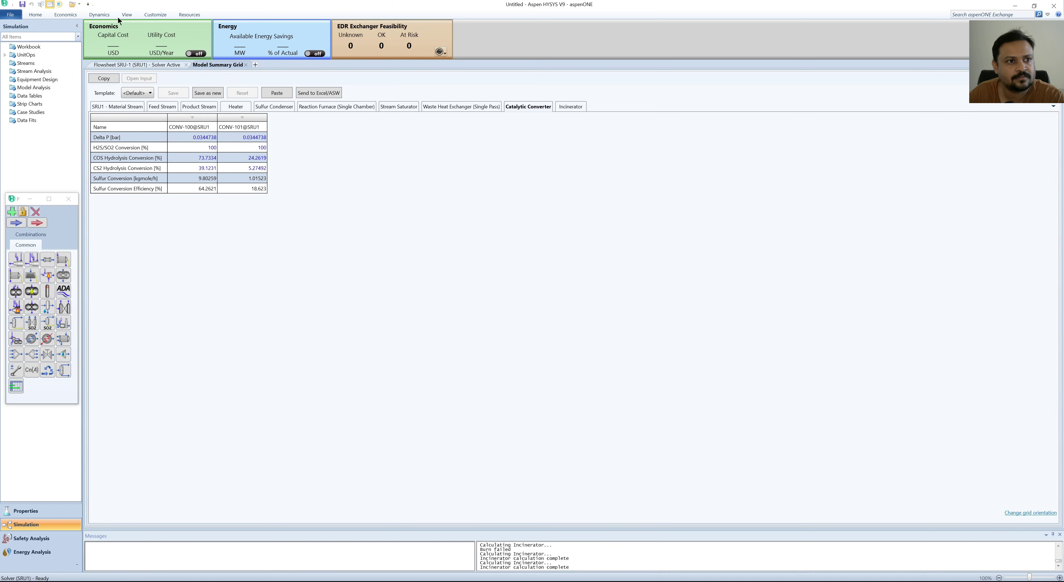
left_click(127, 16)
left_click(36, 14)
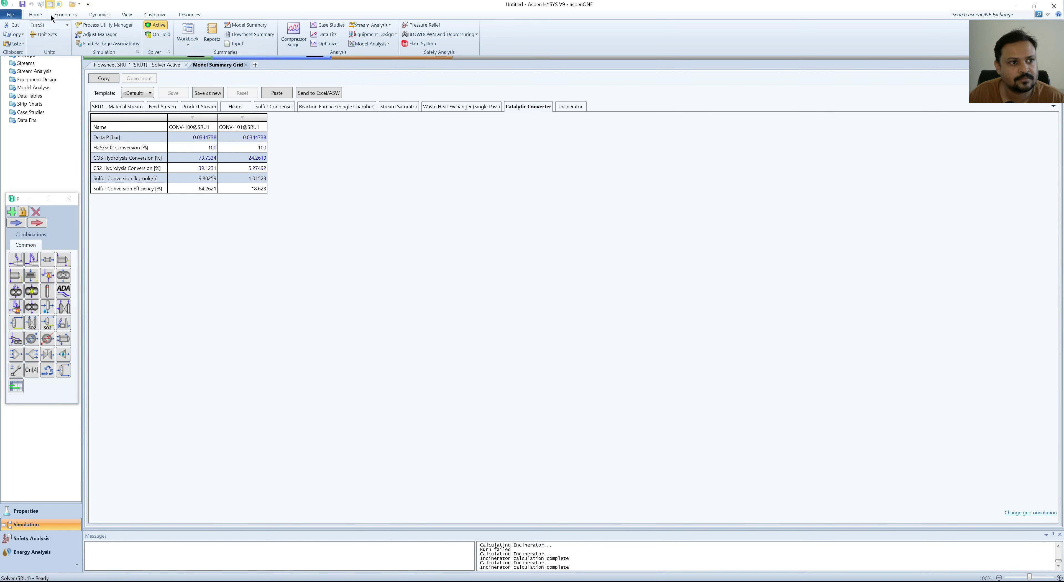
left_click(66, 15)
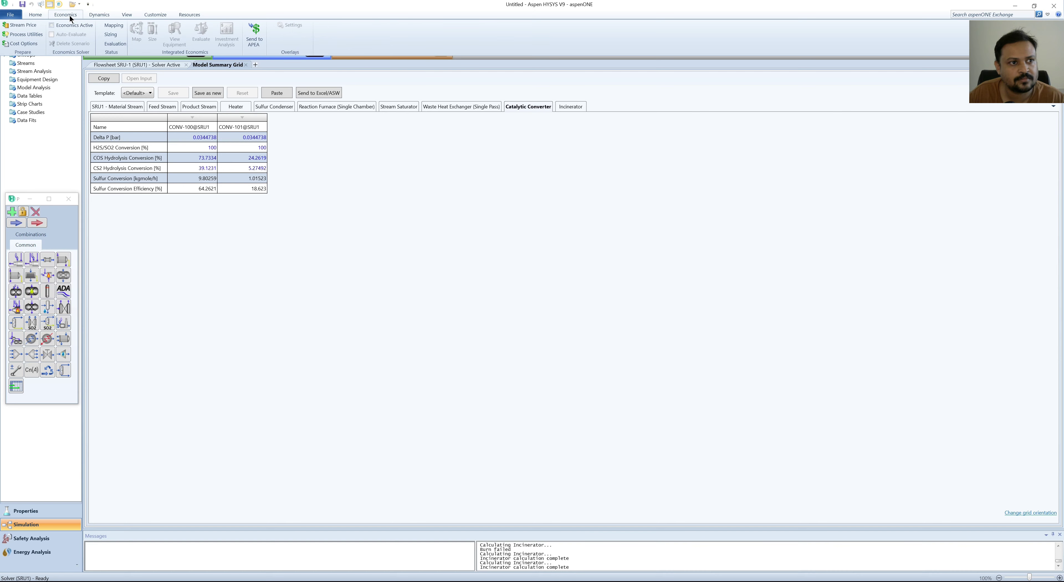
left_click(99, 15)
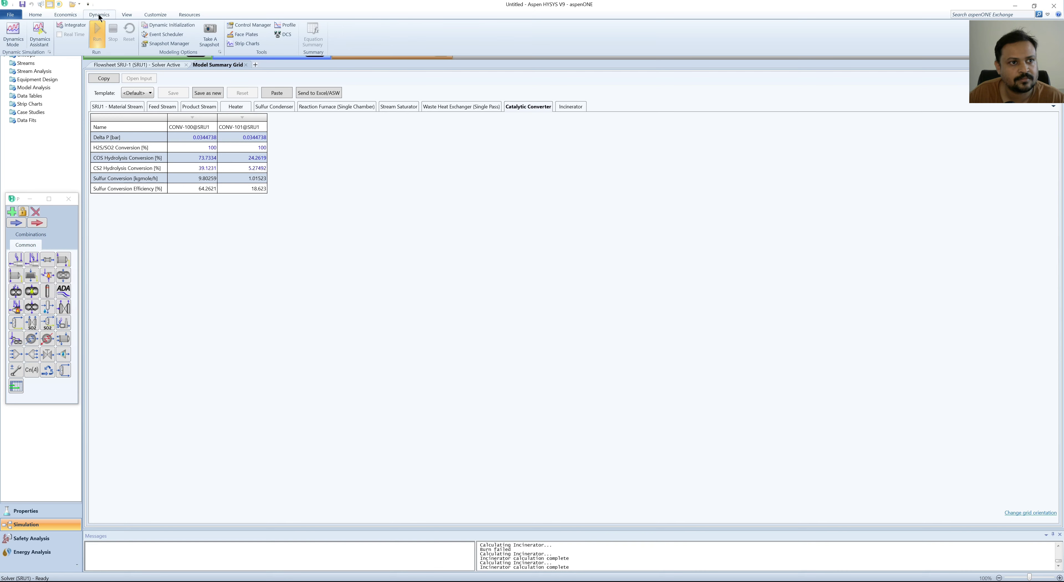
left_click(127, 16)
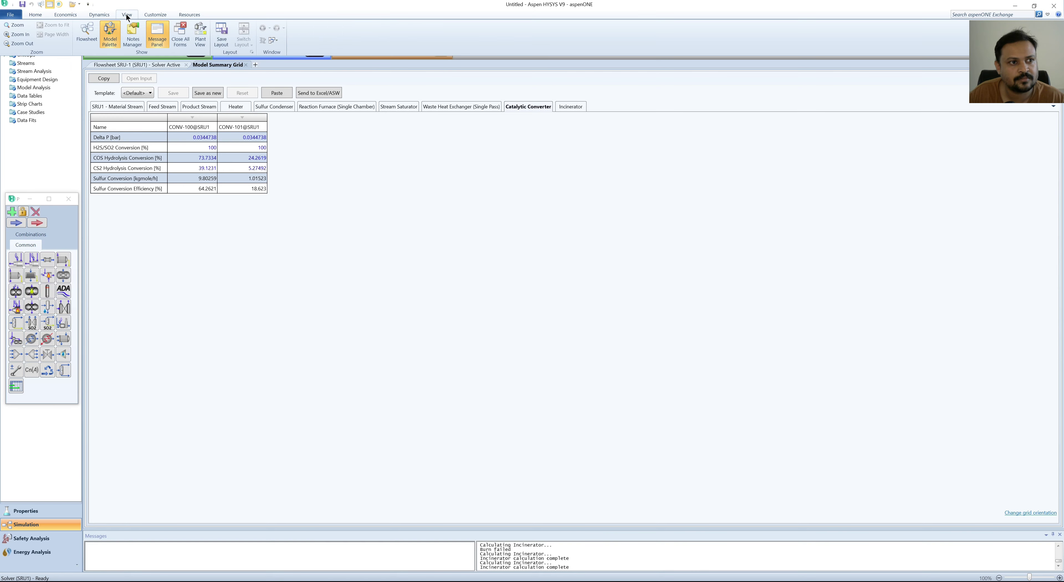
left_click(155, 15)
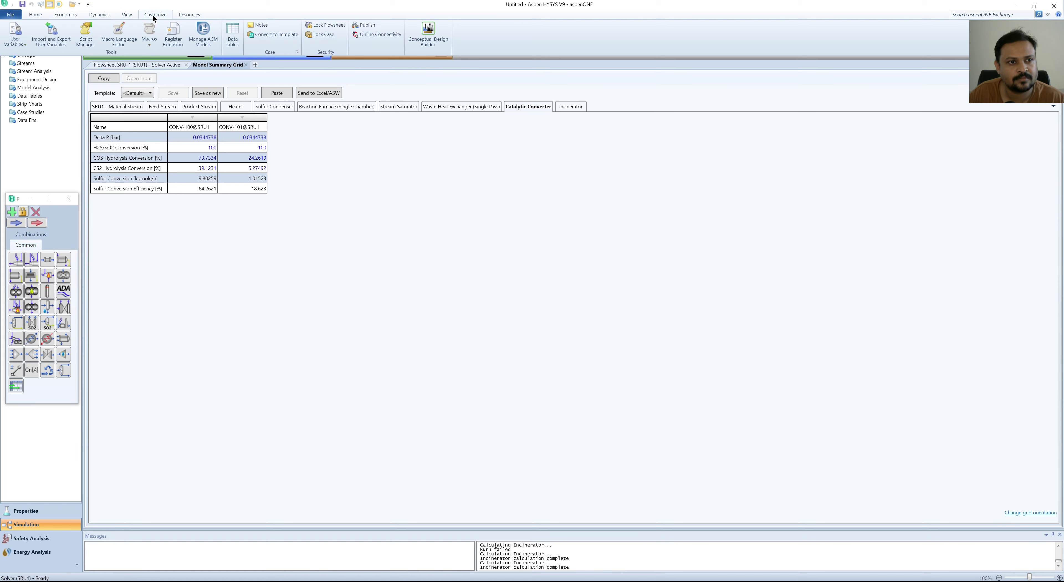
left_click(190, 16)
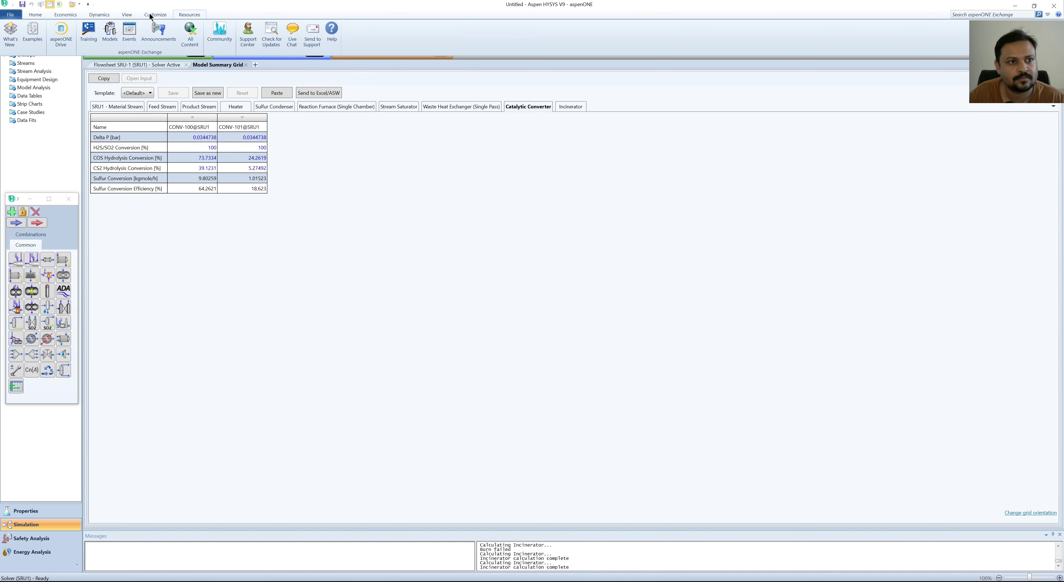
left_click(126, 16)
left_click(36, 15)
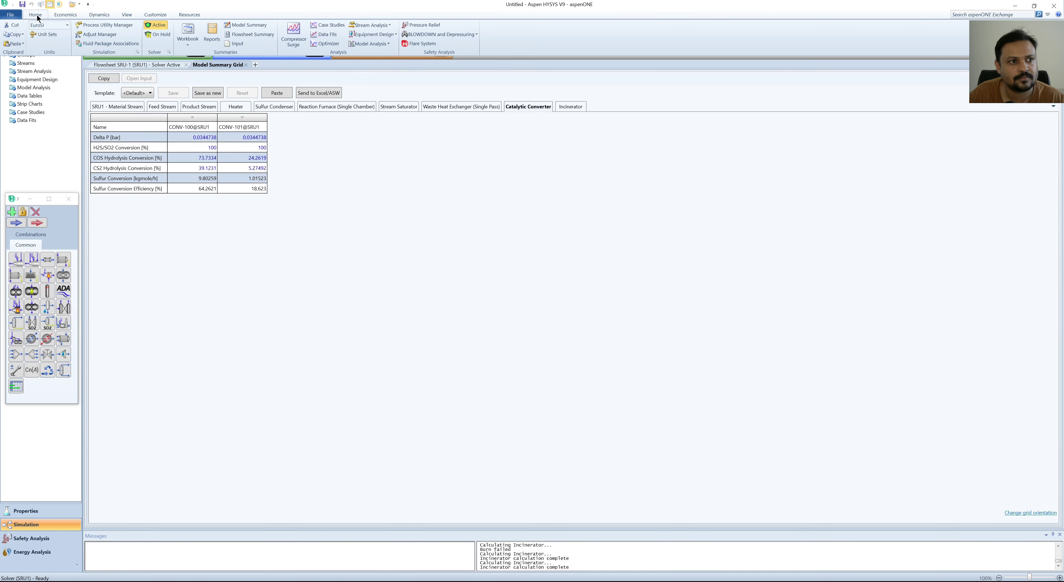
left_click(403, 218)
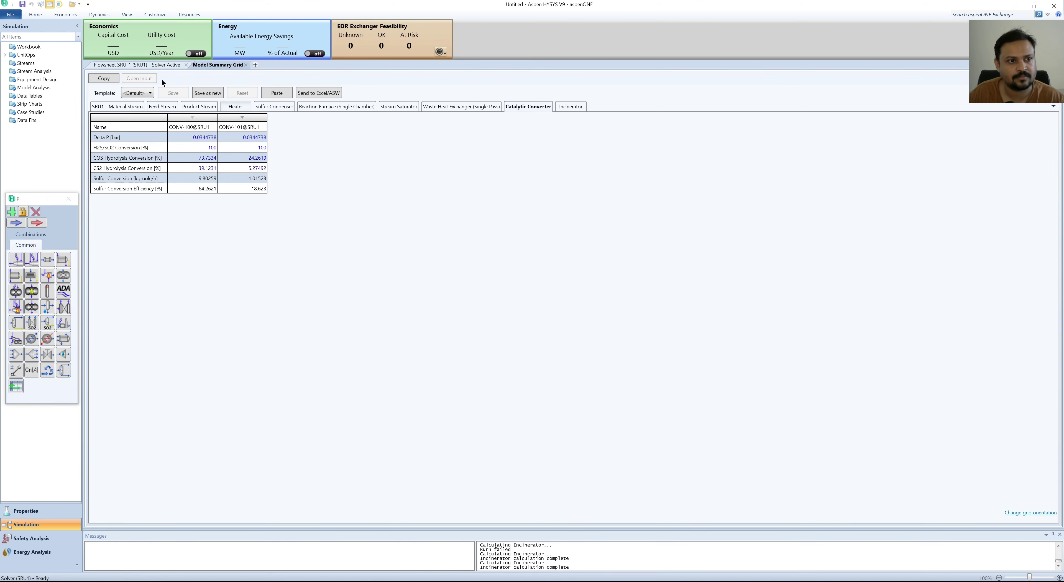
- Close the model summary grid and return to the SRU flowsheet
left_click(165, 65)
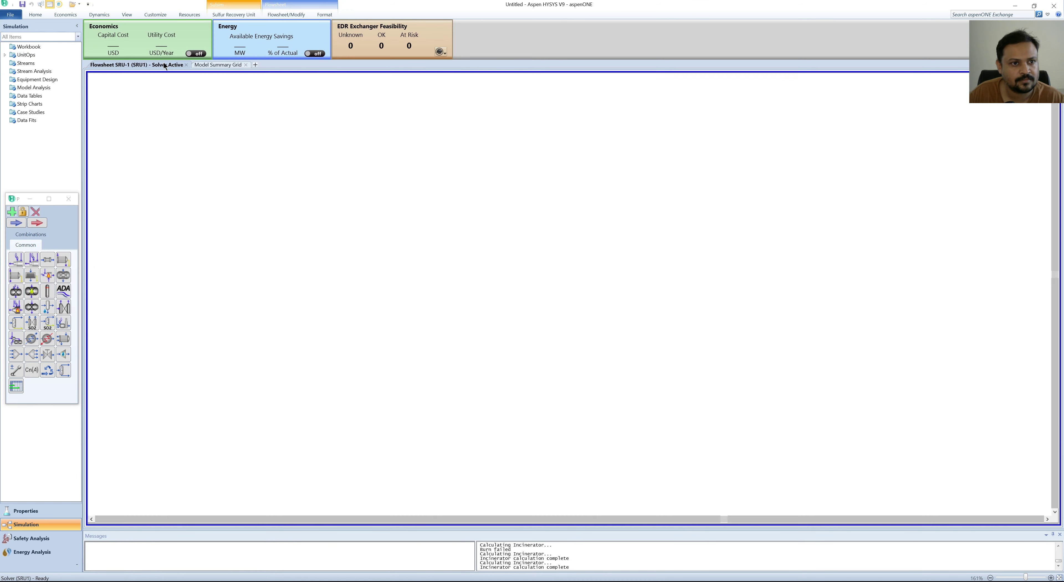
left_click(209, 65)
left_click(178, 65)
left_click(225, 64)
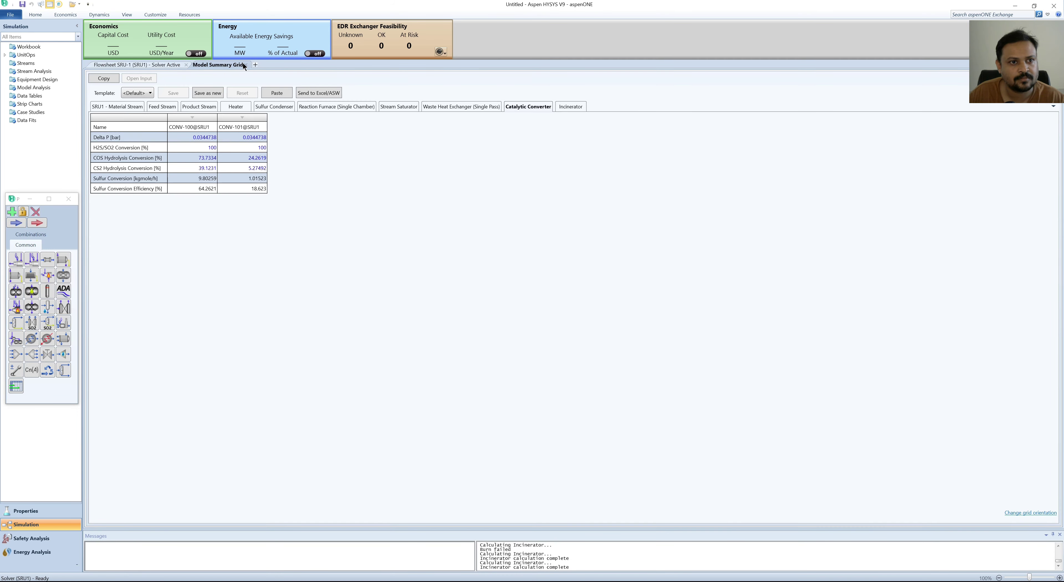
left_click(245, 64)
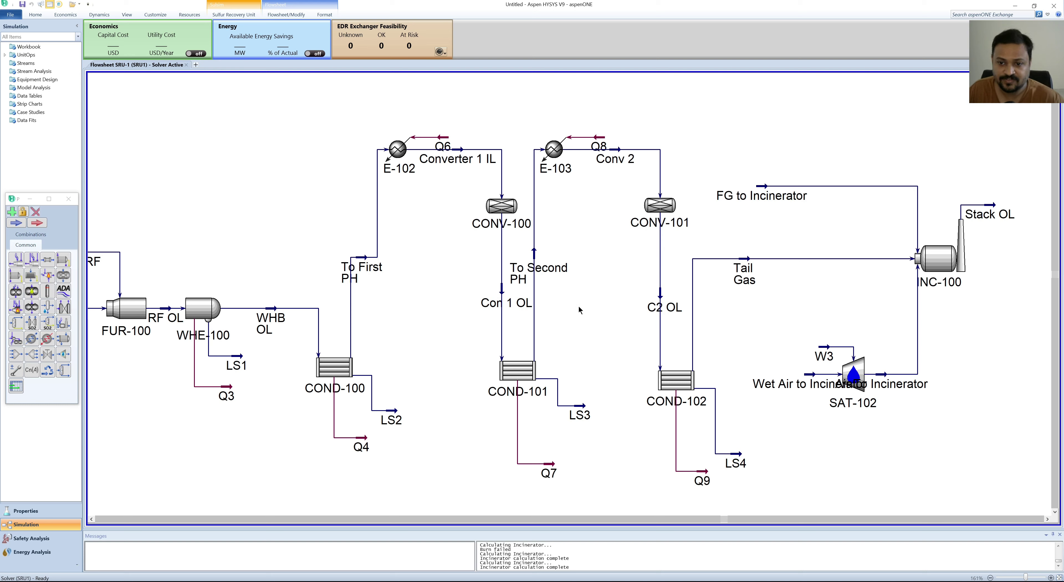
- Examine the sulfur recovery unit's performance summary, comparing the stage efficiencies and overall recovery efficiency of the furnace train, and close it
mouse_move(730, 283)
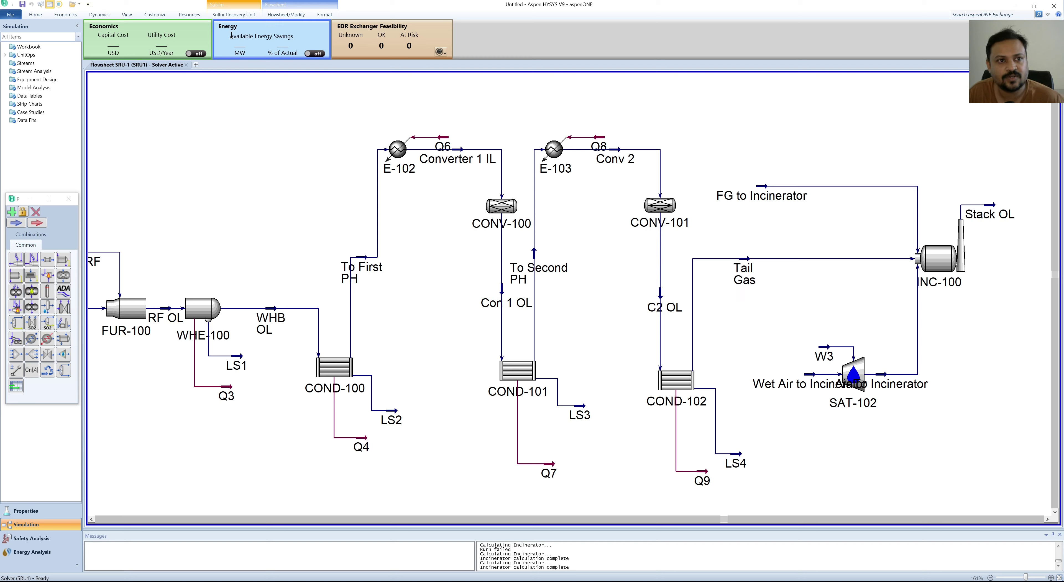
left_click(233, 15)
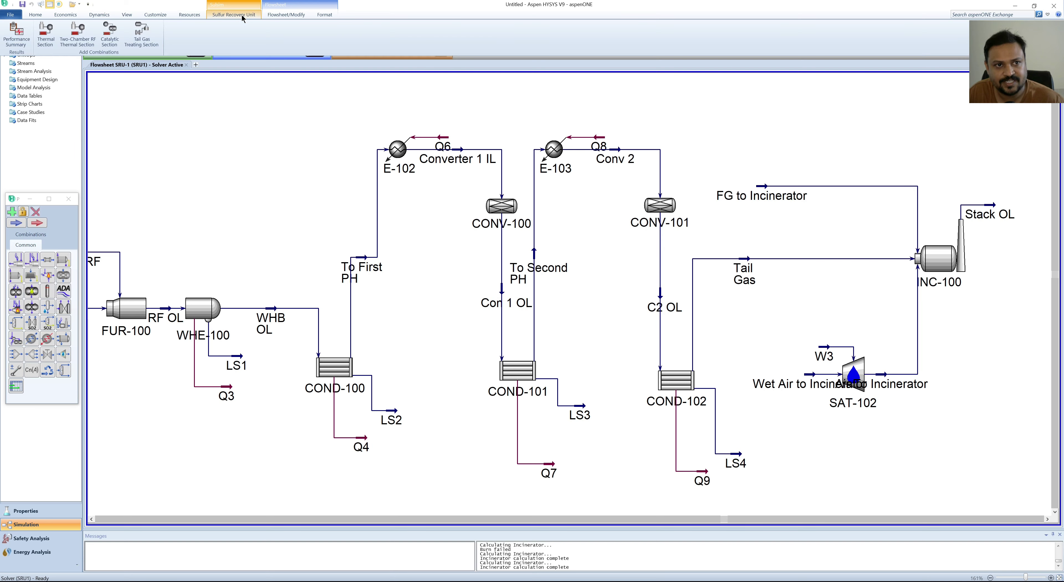
left_click(17, 33)
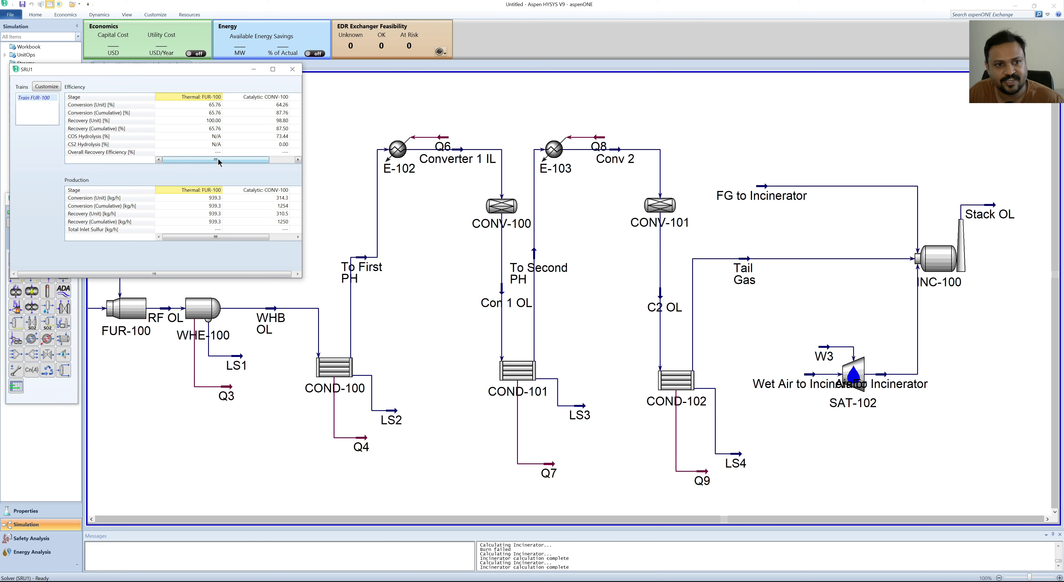
left_click_drag(260, 162, 284, 162)
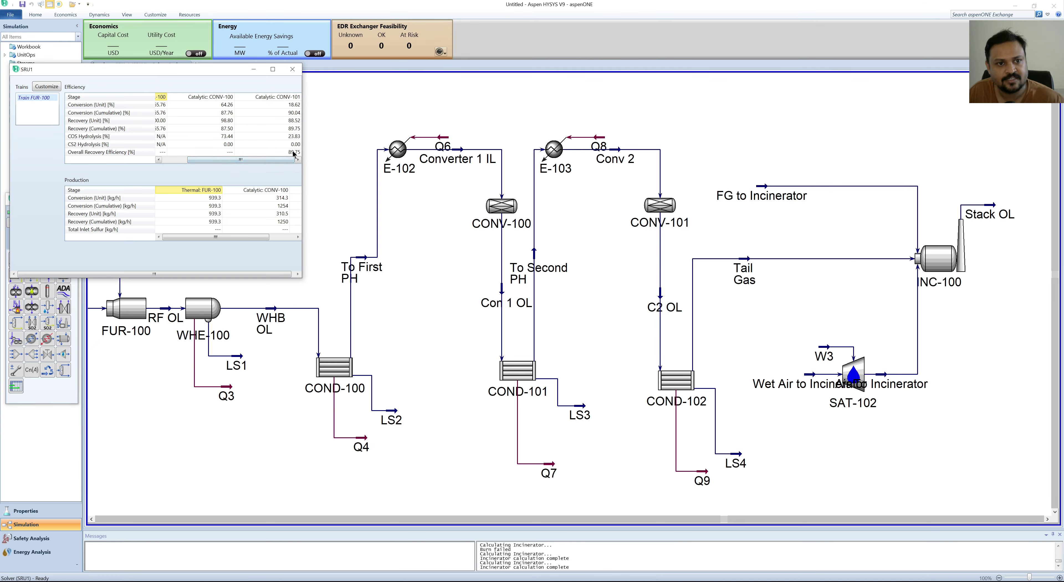
left_click(293, 152)
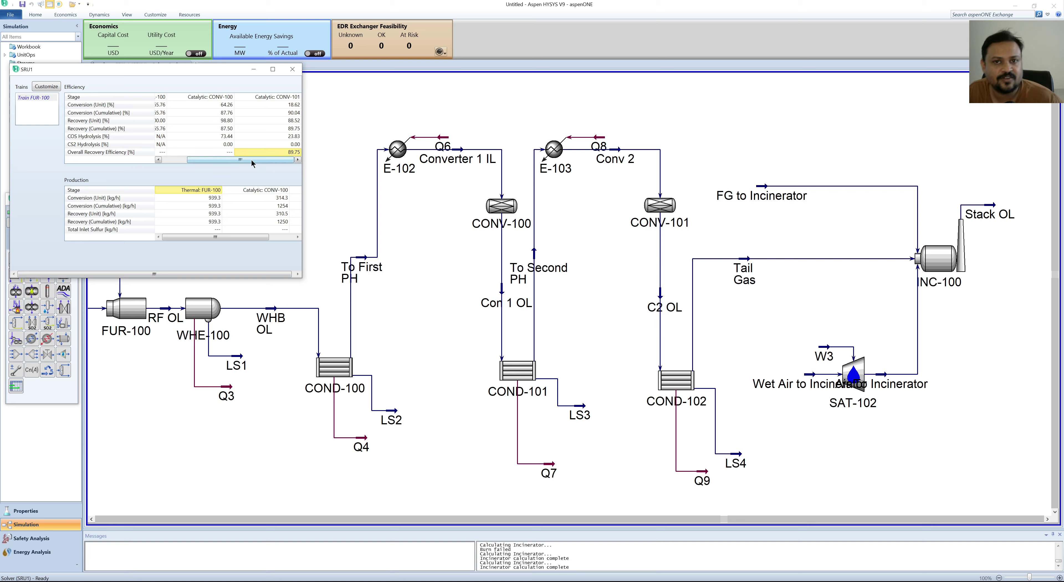
left_click_drag(253, 163, 191, 162)
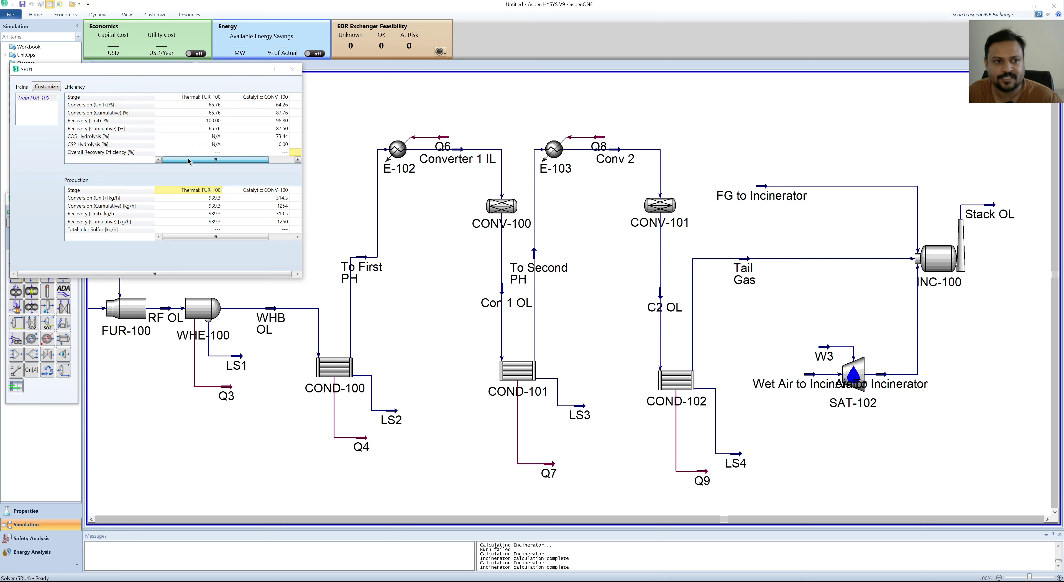
left_click(293, 69)
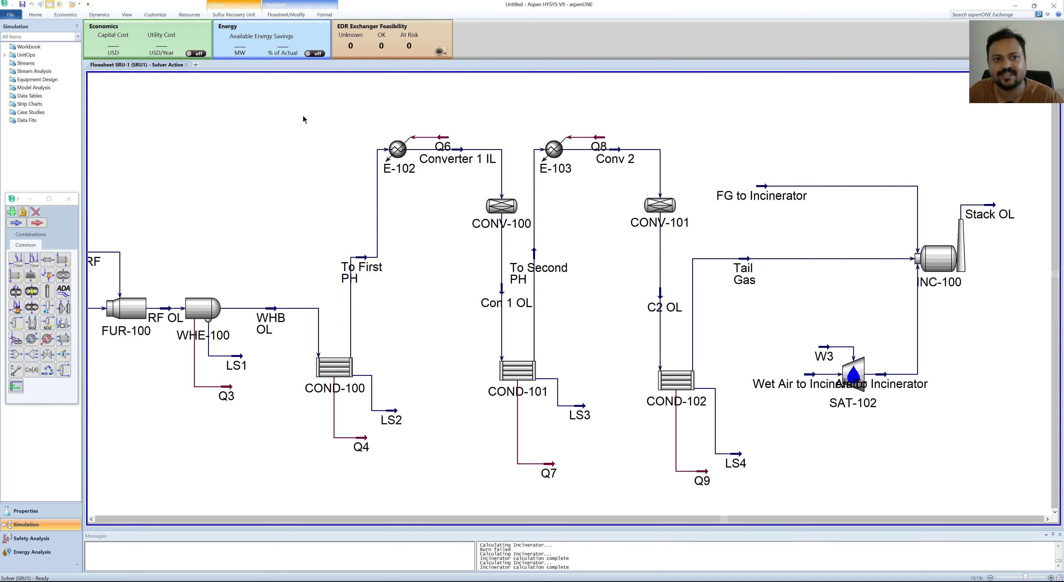
- Add an air demand analyzer (ADA) to the flowsheet with Tail Gas as its sample stream
double_click(63, 293)
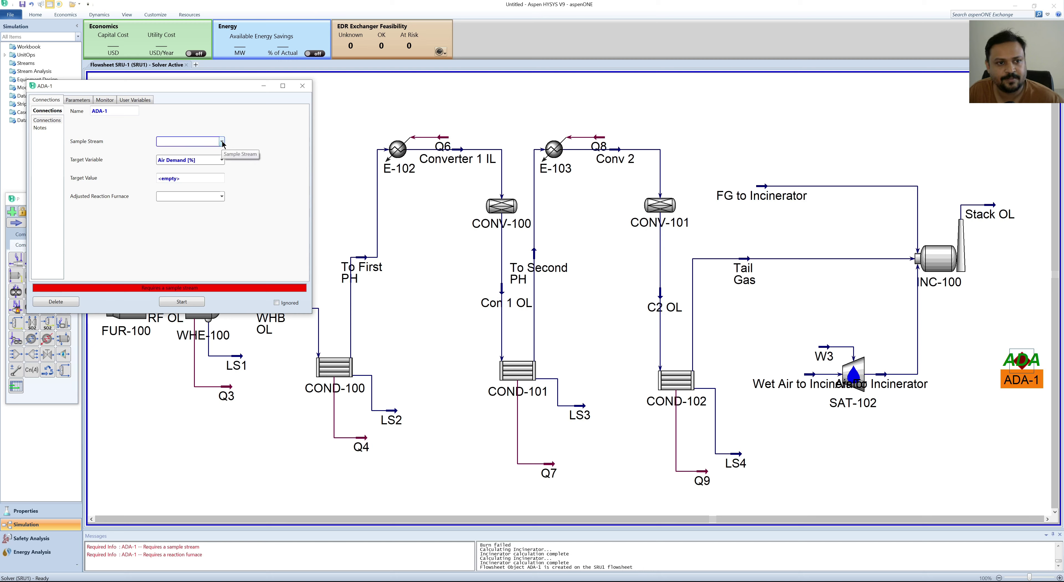
left_click(222, 142)
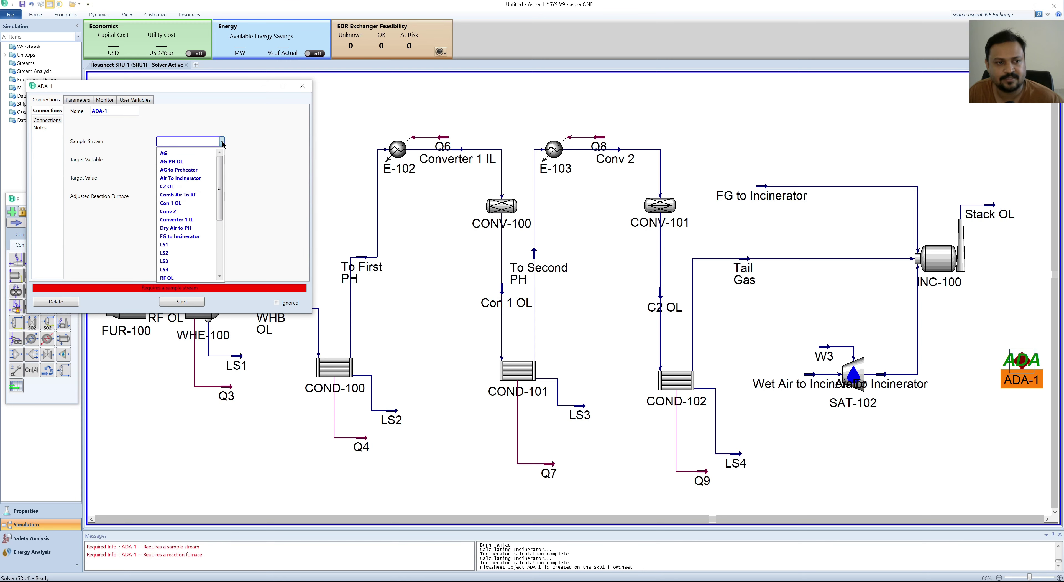
scroll(182, 223, "down", 4)
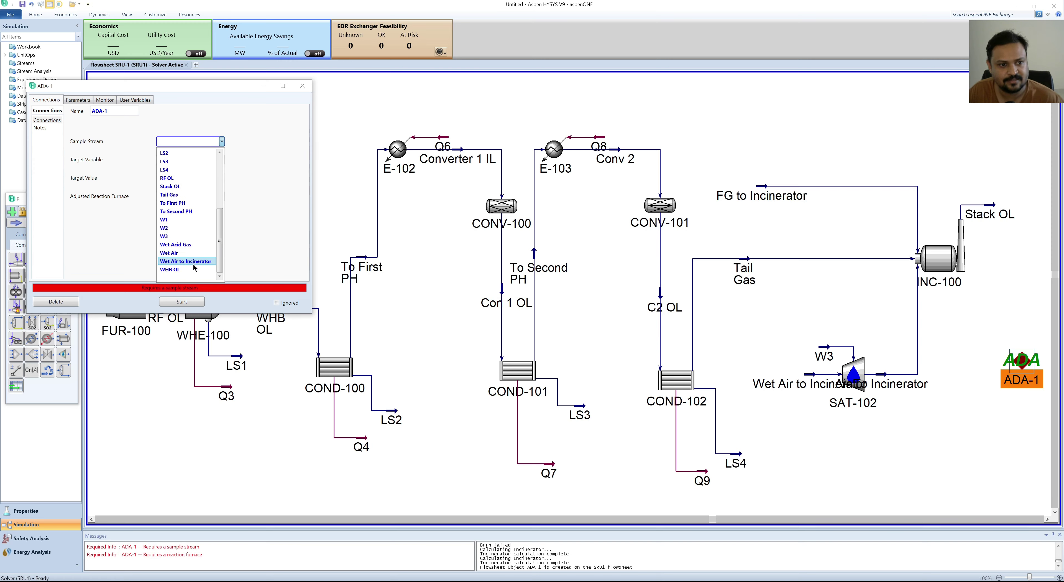
left_click(178, 195)
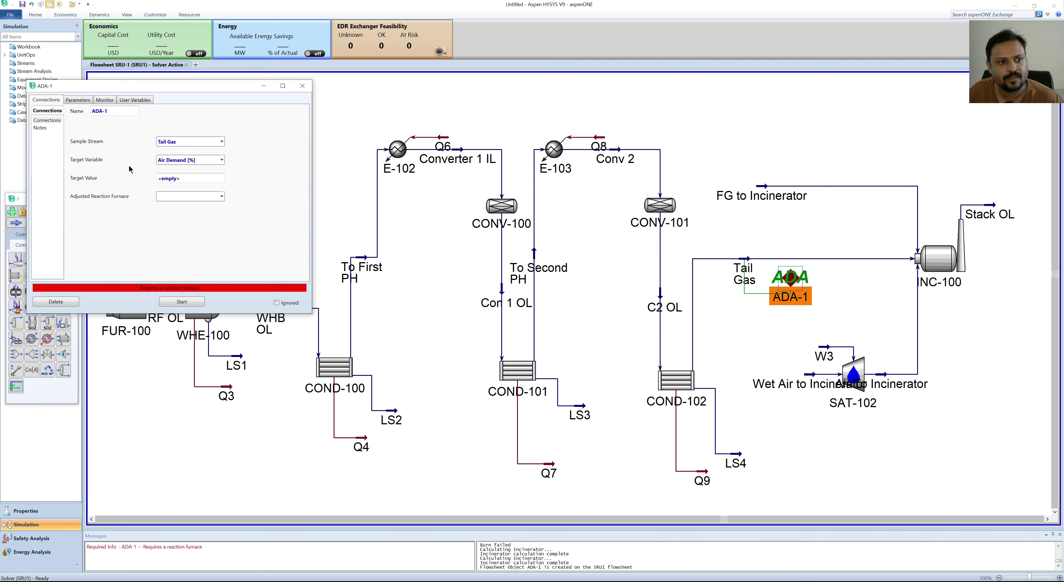
- Set the air demand analyzer's target variable to H2S/SO2 Ratio with a target value of 2
left_click(222, 160)
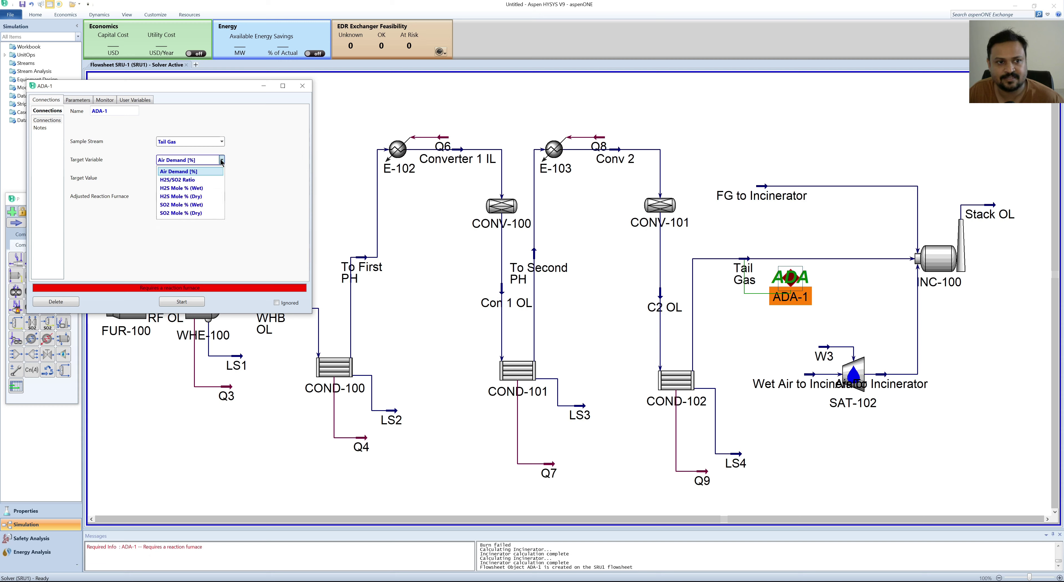
left_click(174, 181)
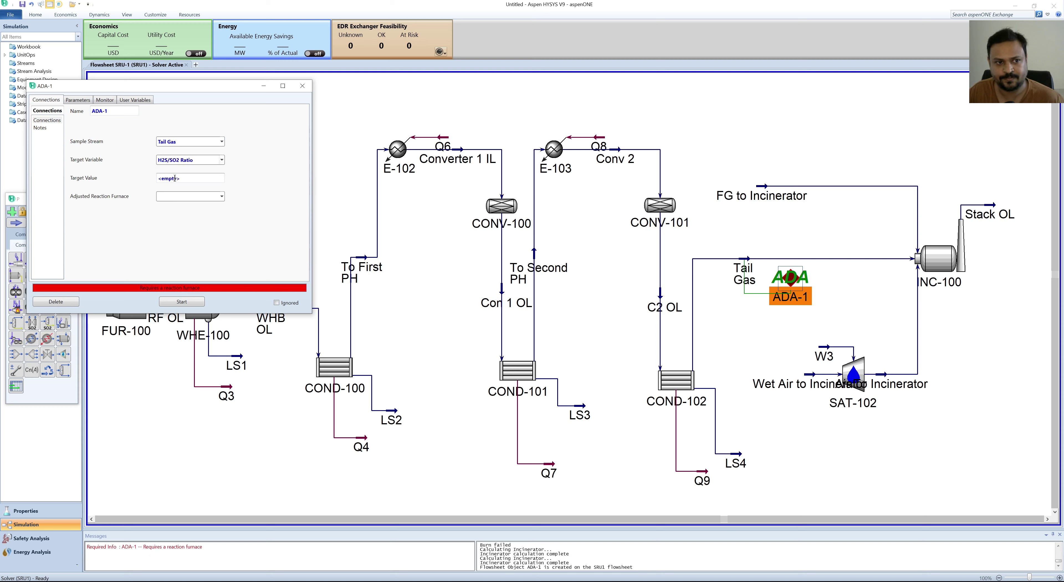
left_click(194, 178)
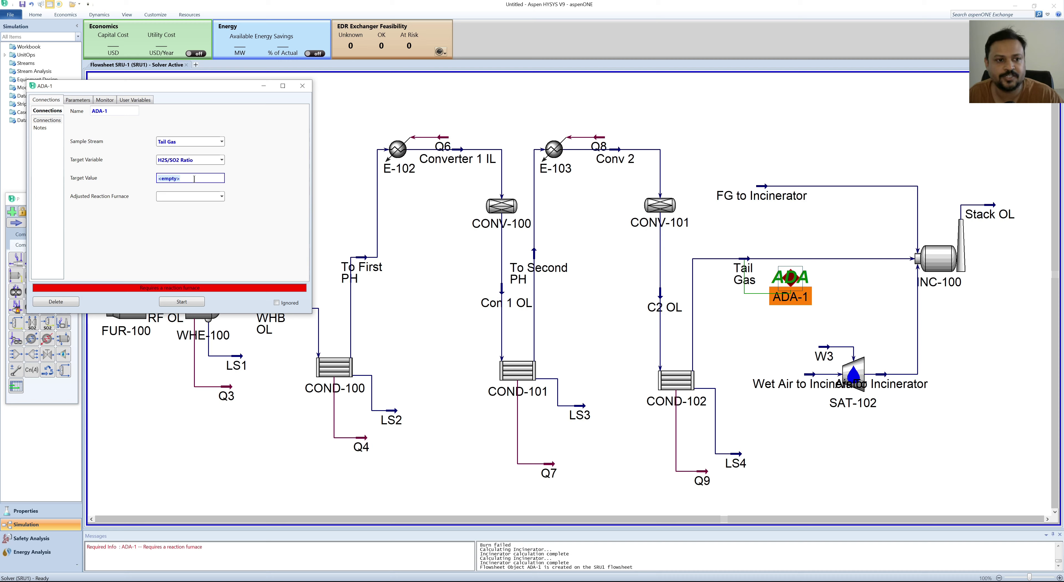
type("2")
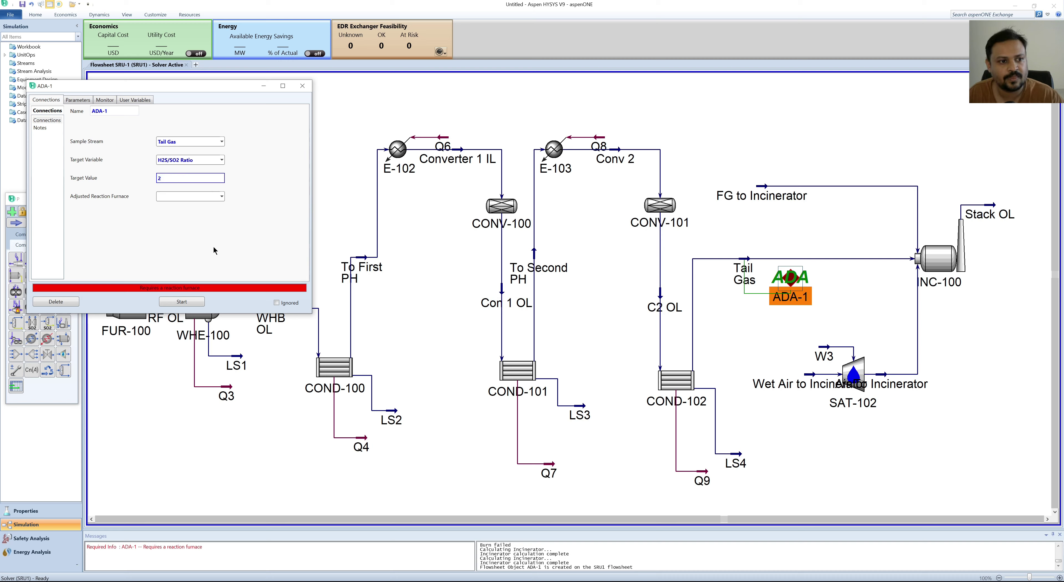
key("Return")
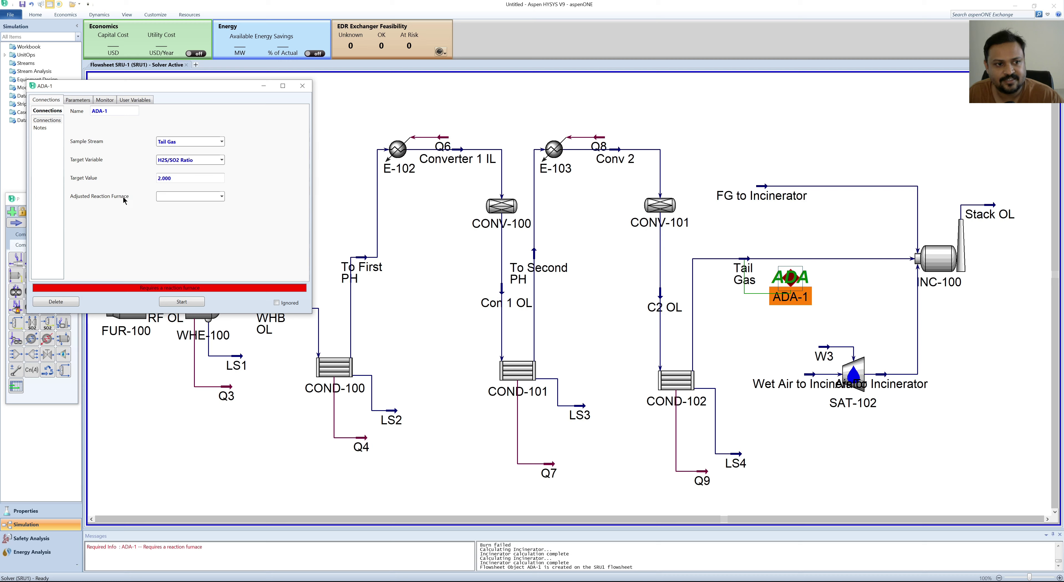
- Assign FUR-100 as the air demand analyzer's adjusted reaction furnace, then dismiss the consistency error and close the analyzer
left_click(222, 197)
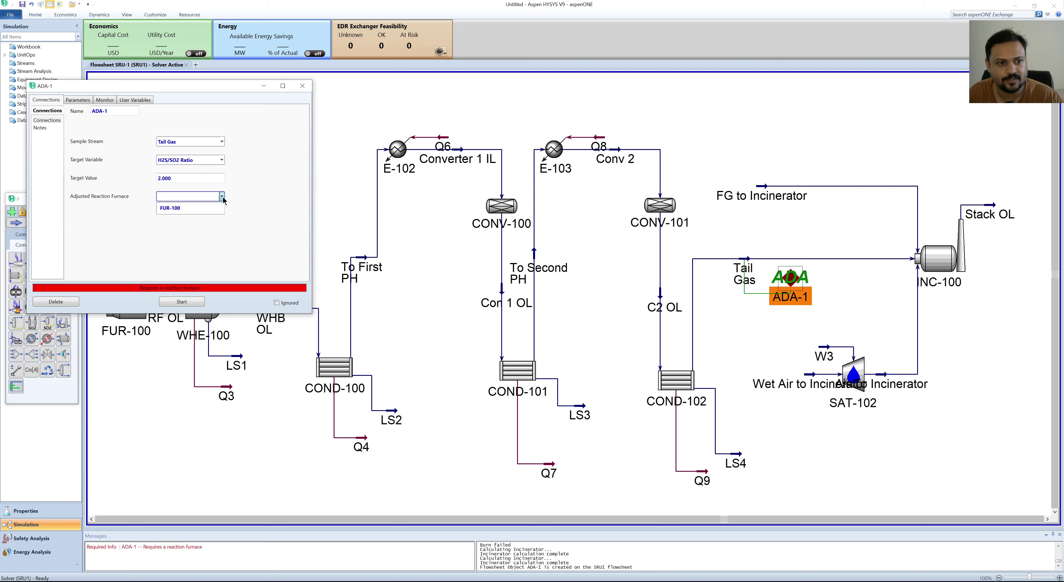
left_click(182, 210)
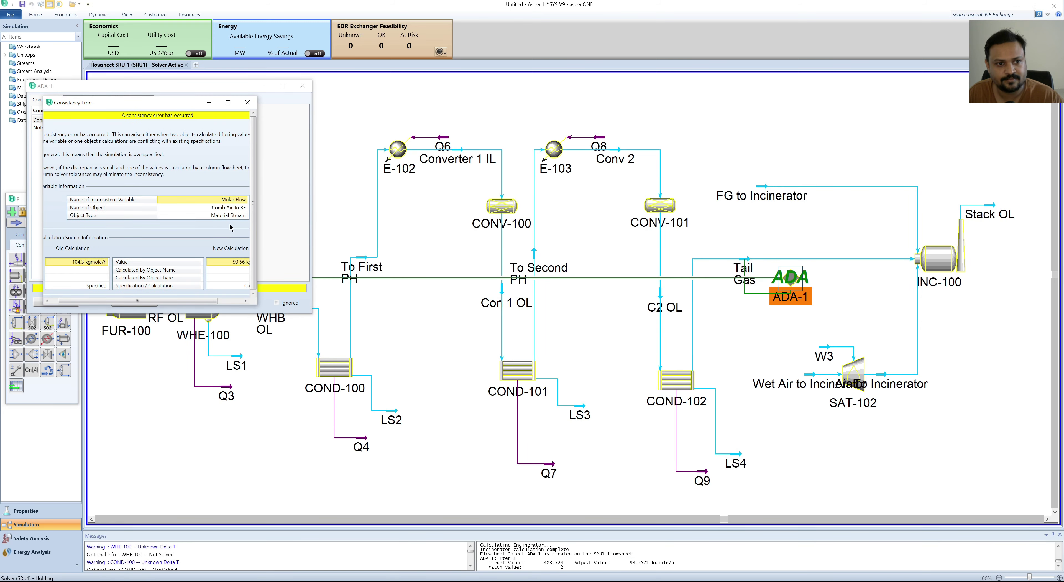
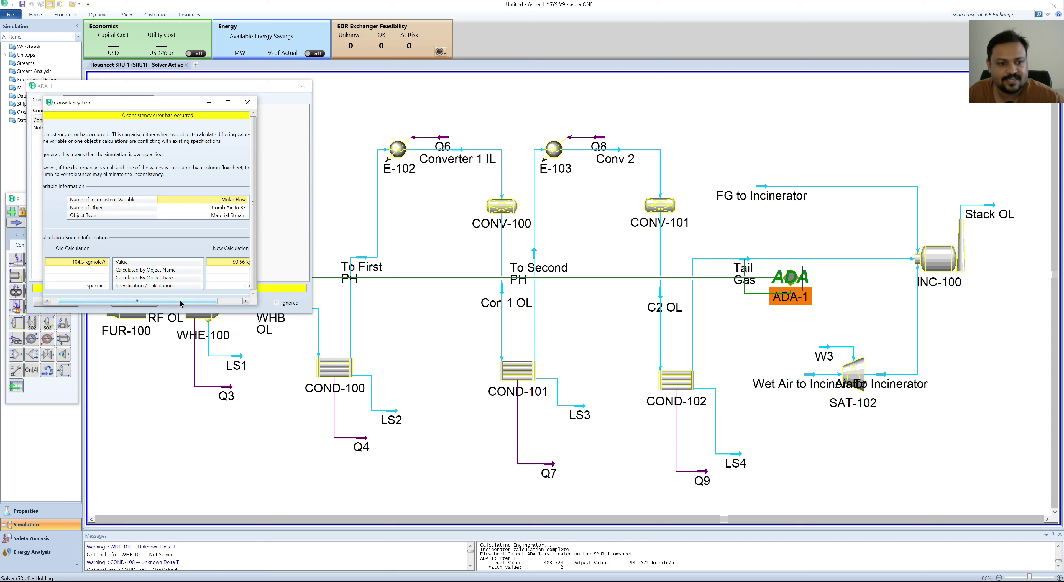
left_click_drag(180, 301, 173, 306)
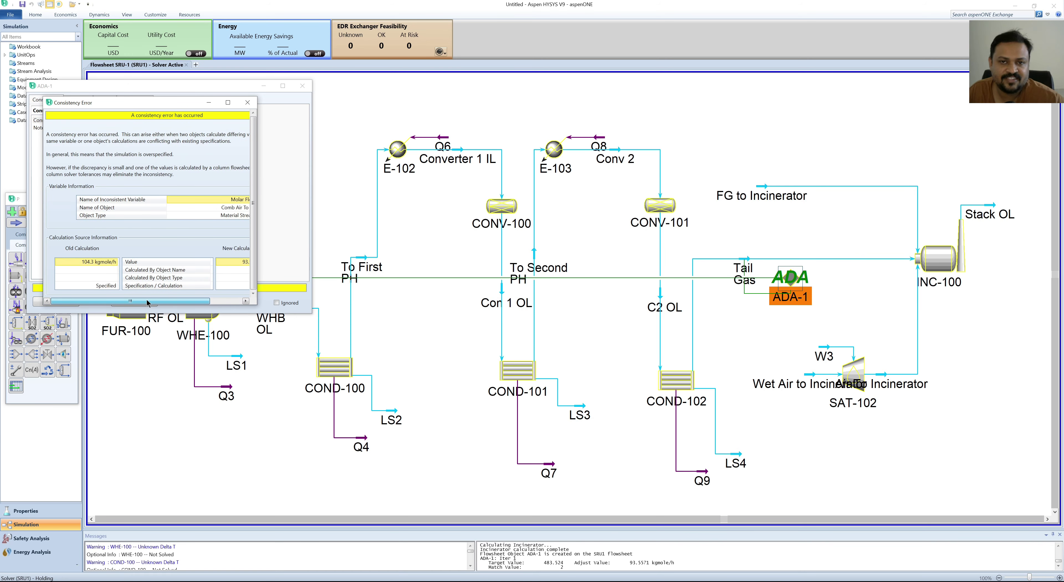
left_click_drag(237, 104, 261, 117)
left_click(270, 117)
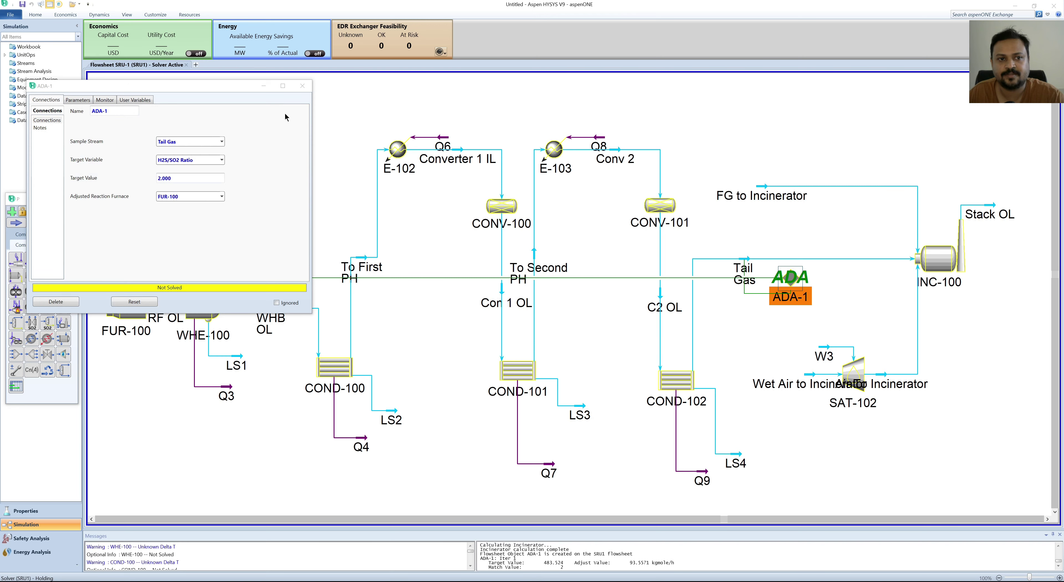
left_click(302, 87)
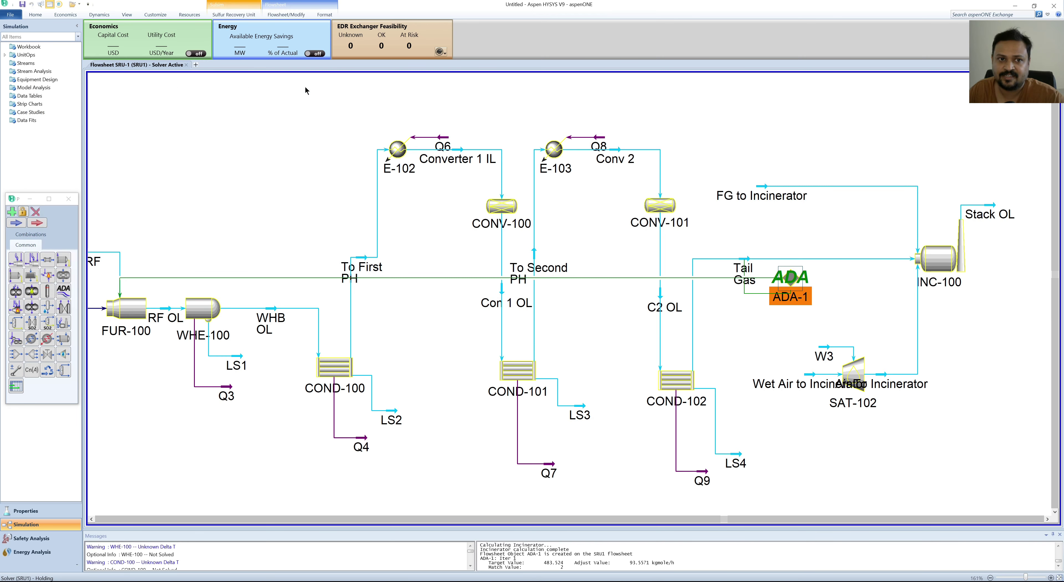
left_click(310, 154)
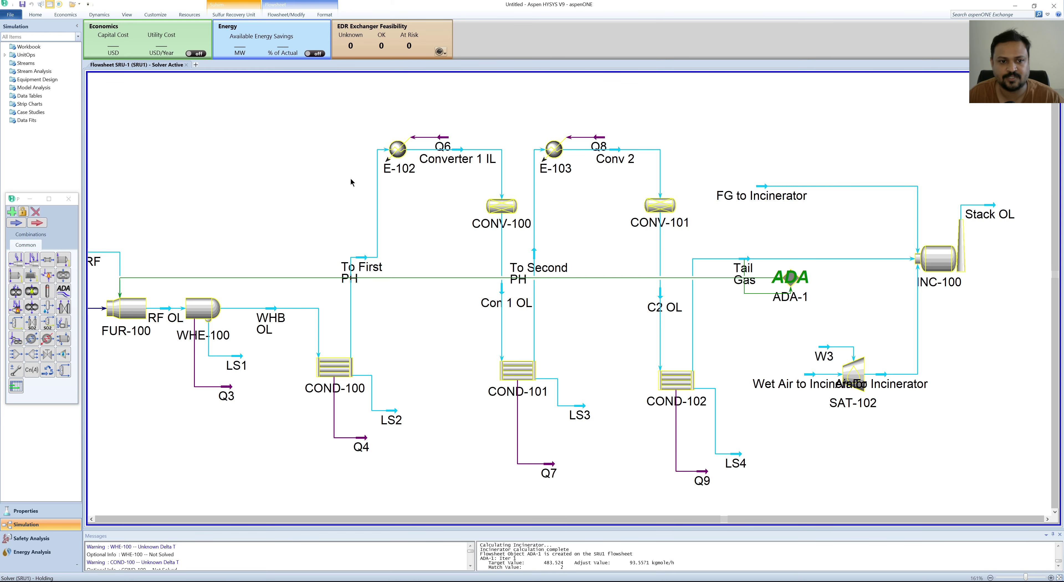
- Clear the mass flow specification of the Wet Air stream feeding SAT-101 and close the stream
scroll(342, 198, "left", 3)
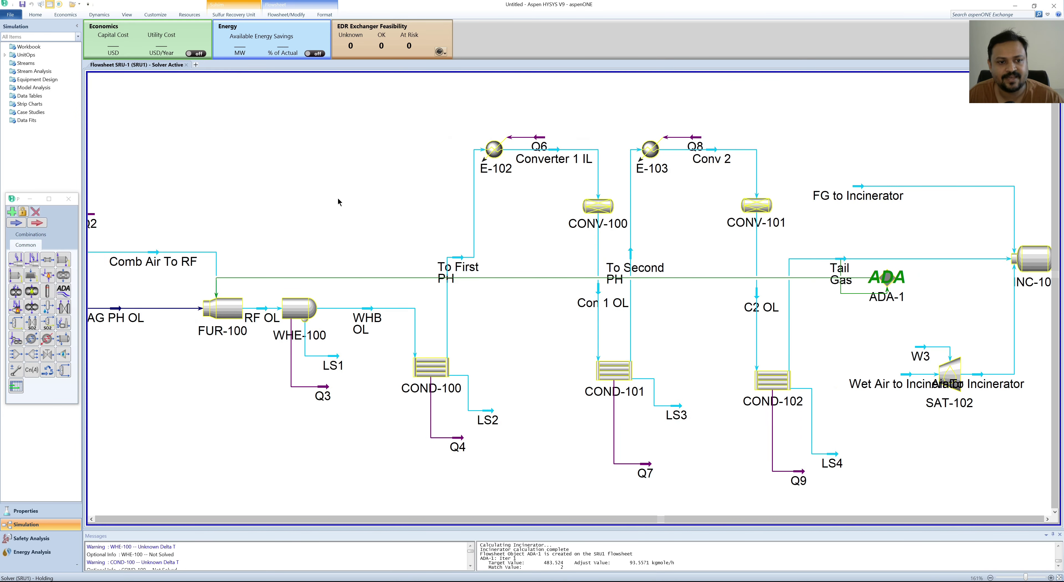
scroll(365, 202, "left", 5)
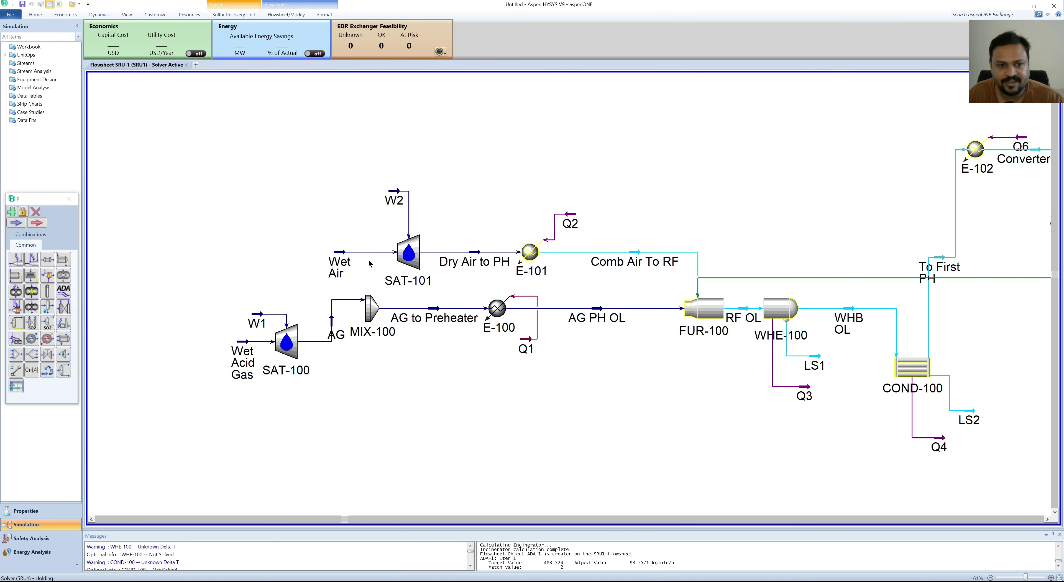
double_click(339, 253)
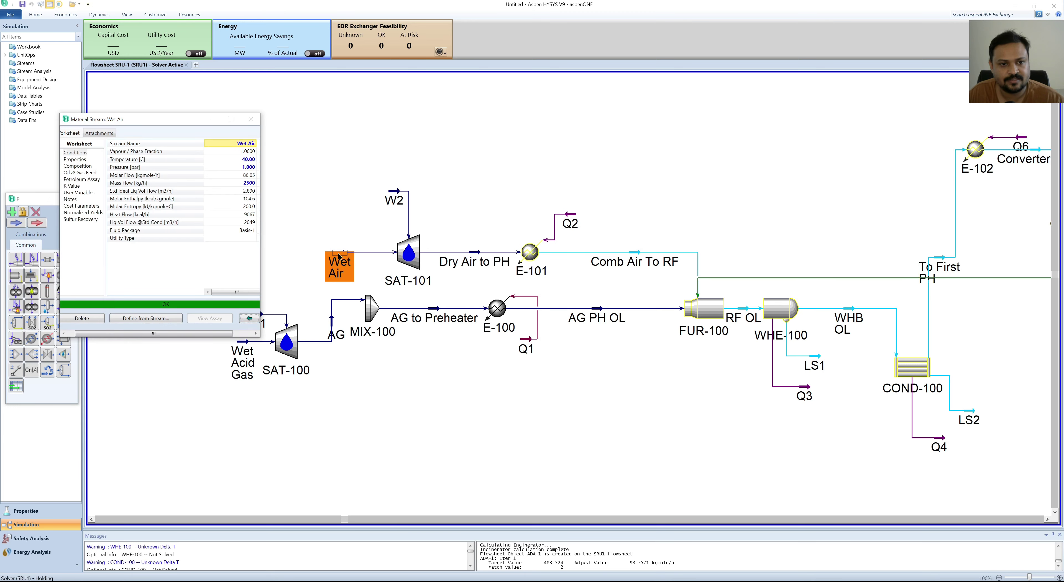
left_click(248, 183)
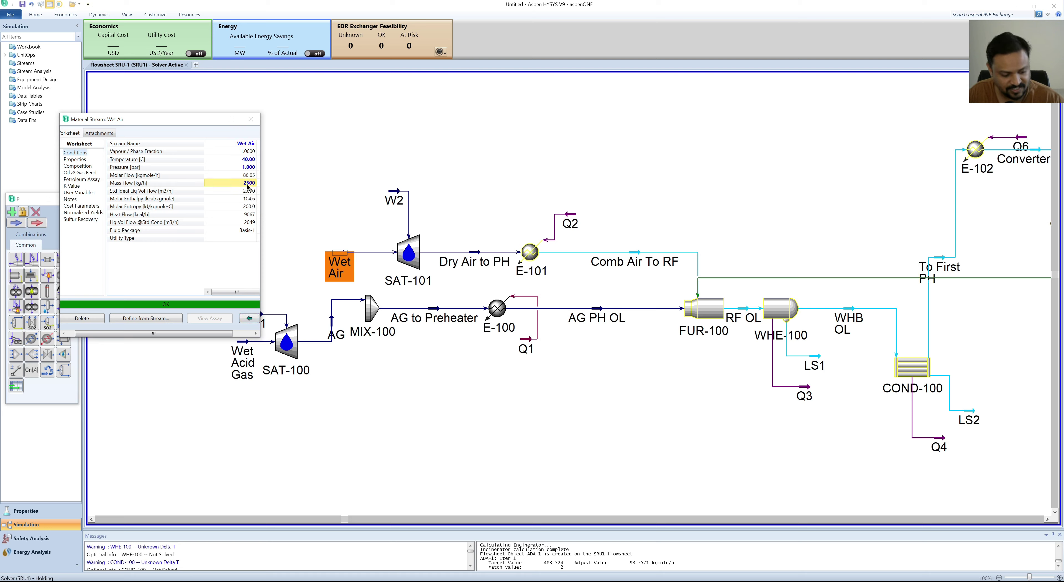
key("Delete")
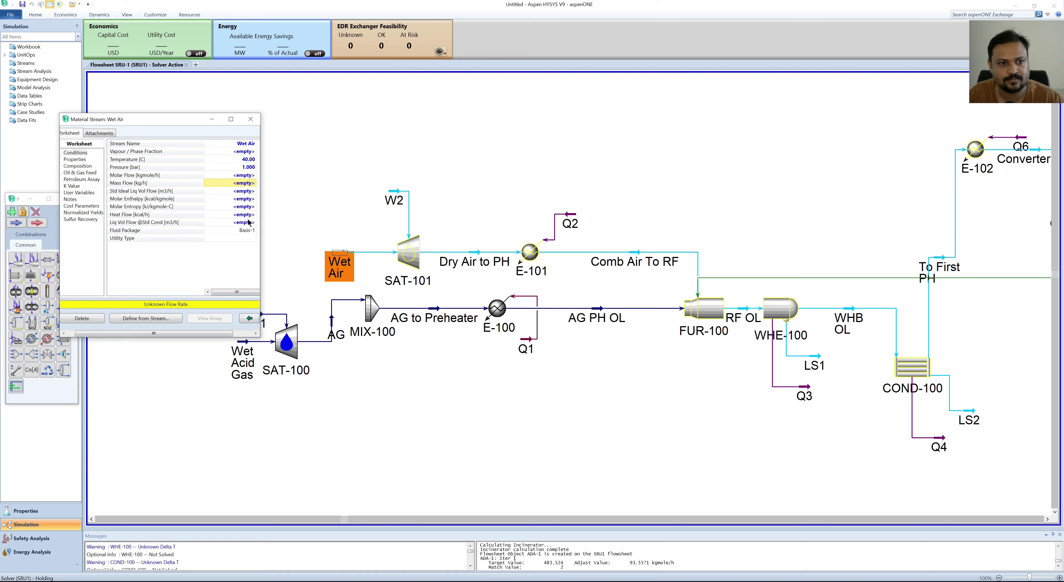
left_click(247, 215)
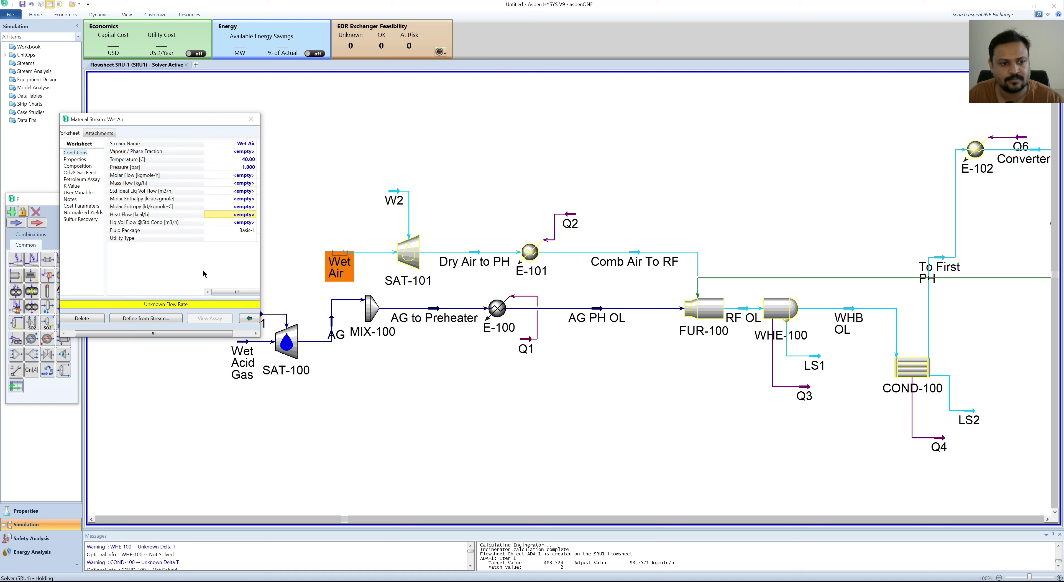
scroll(219, 268, "right", 1)
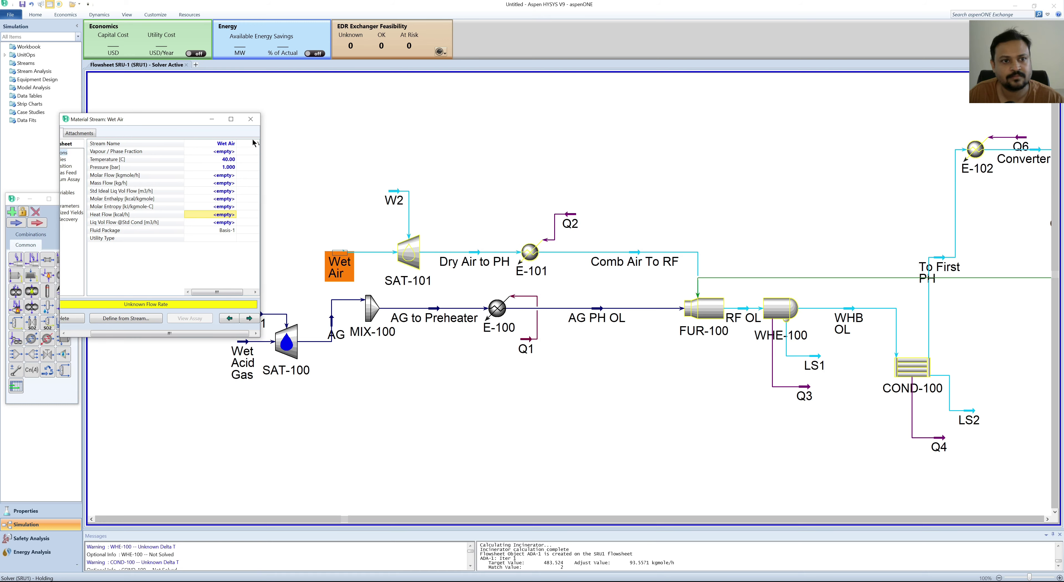
left_click(250, 119)
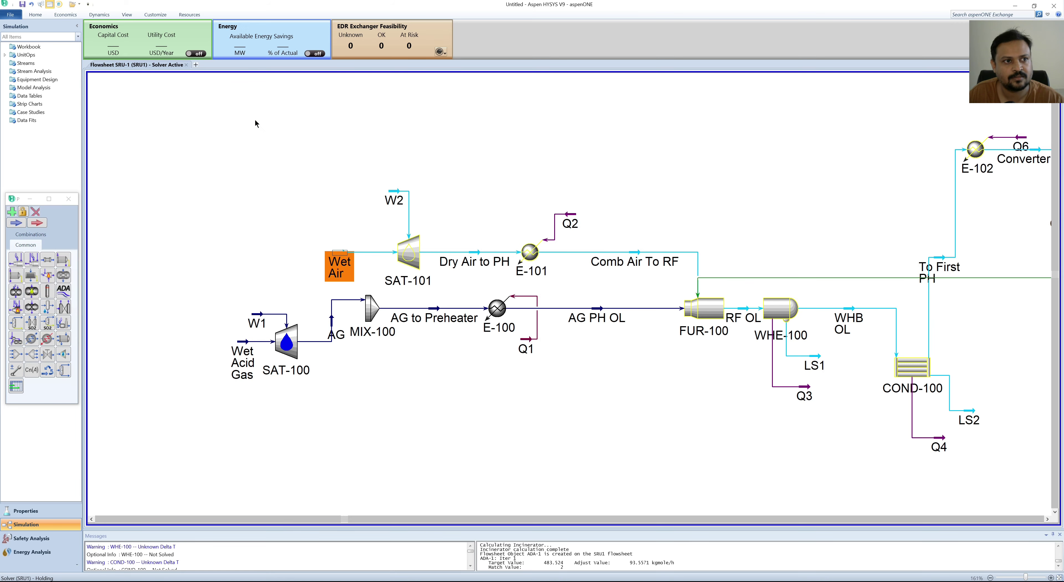
- Take the solver off hold by setting it to Active
left_click(277, 132)
left_click(35, 15)
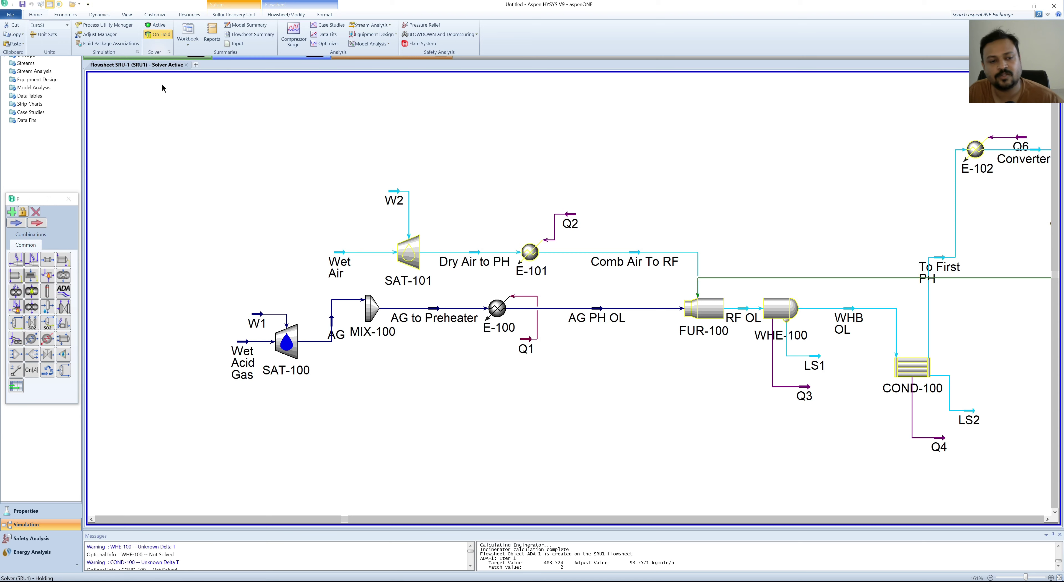
left_click(158, 27)
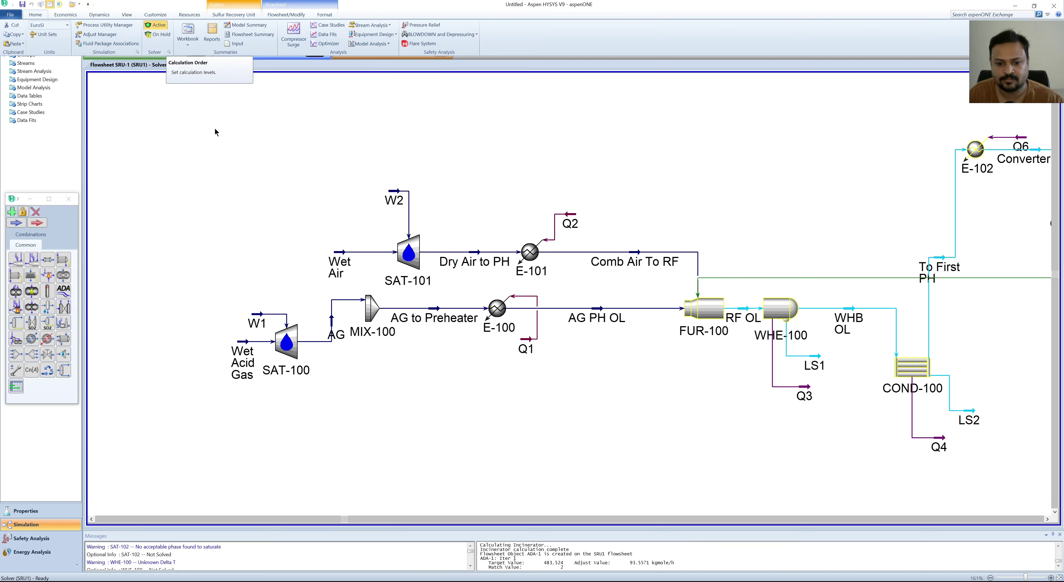
left_click(470, 133)
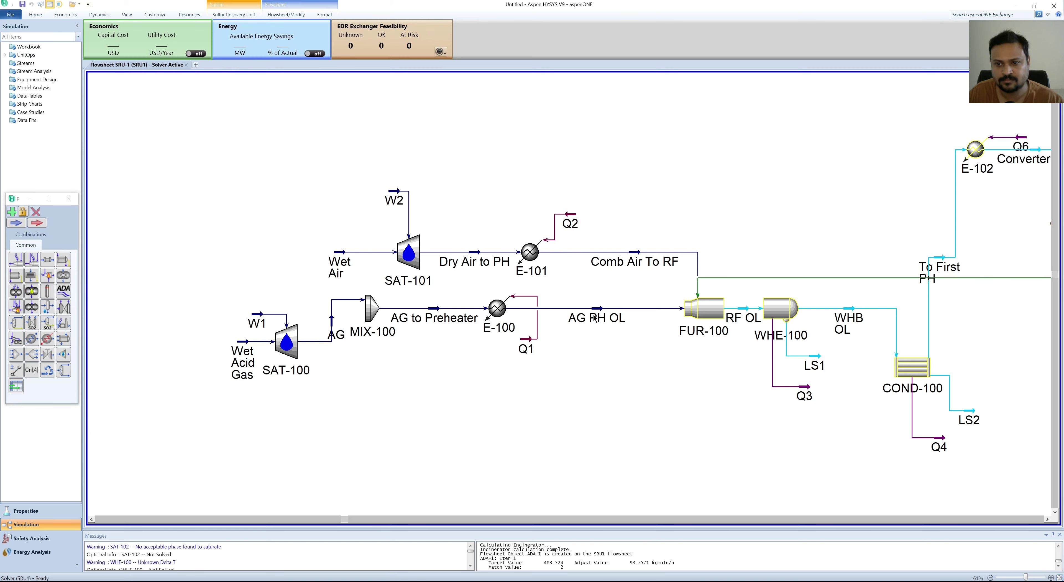
- Move the ADA-1 block above the FG to Incinerator stream, clear of the process lines
scroll(644, 409, "right", 3)
scroll(685, 410, "right", 10)
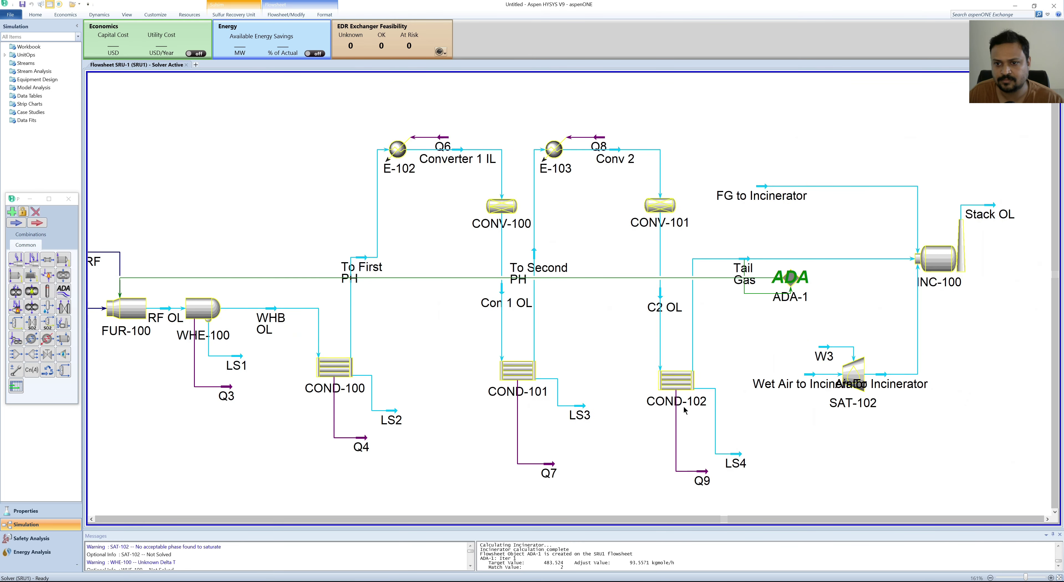
left_click_drag(789, 277, 752, 107)
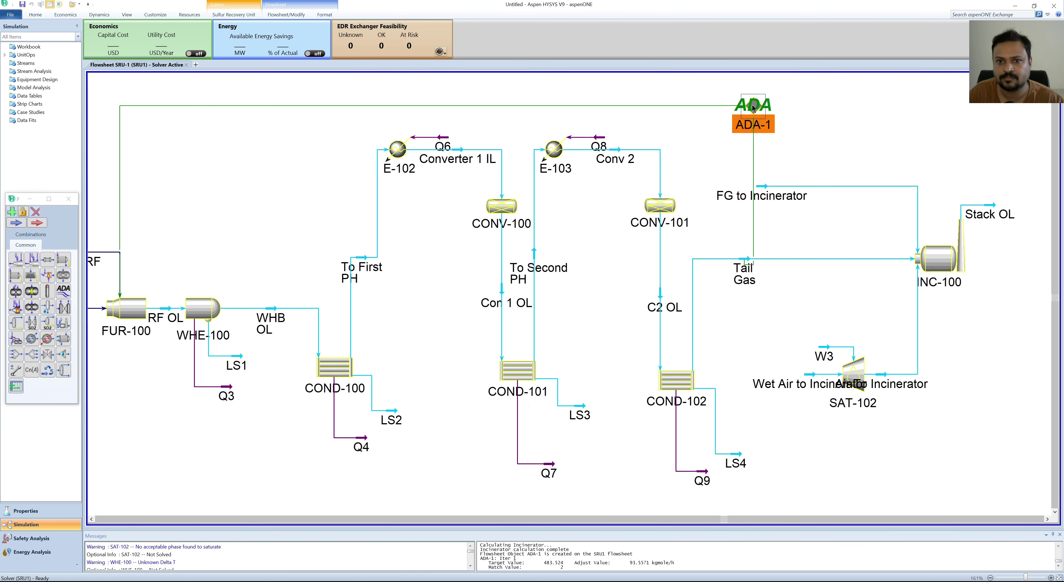
left_click(304, 214)
- Change the furnace model of reaction furnace FUR-100 to Thermodynamic and close its window
scroll(304, 214, "left", 5)
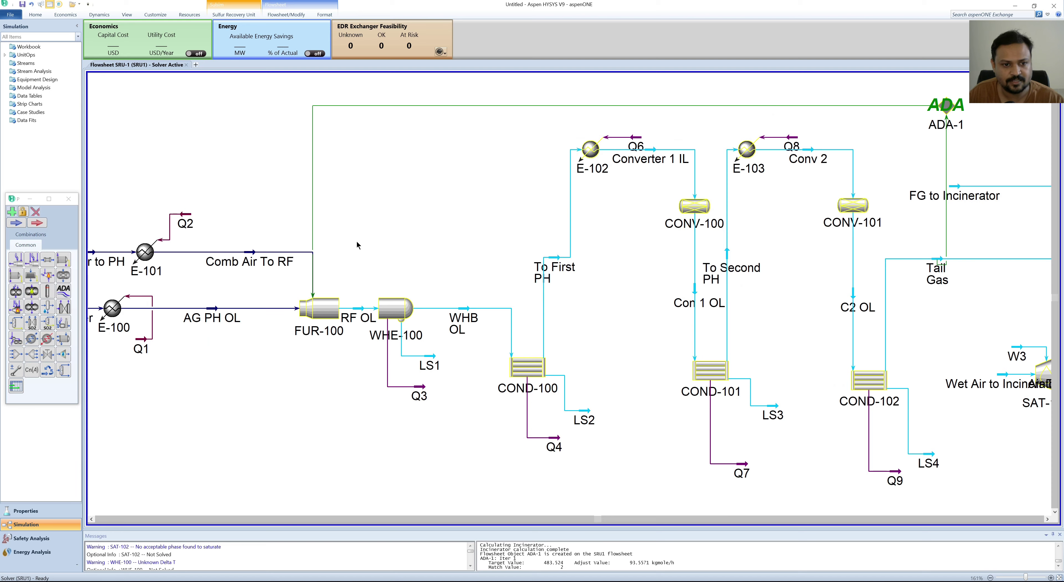
scroll(273, 220, "left", 3)
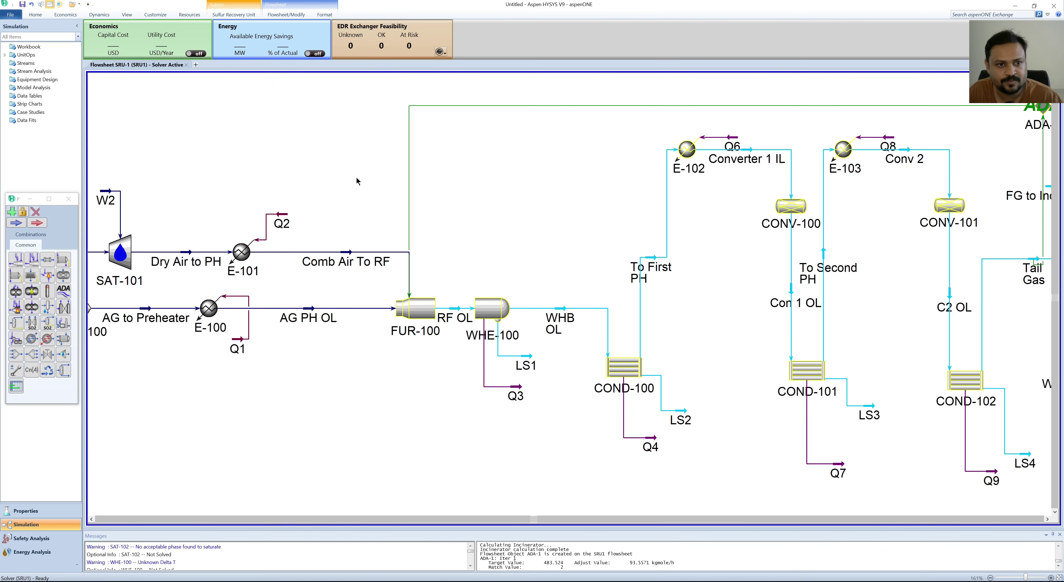
scroll(400, 266, "left", 3)
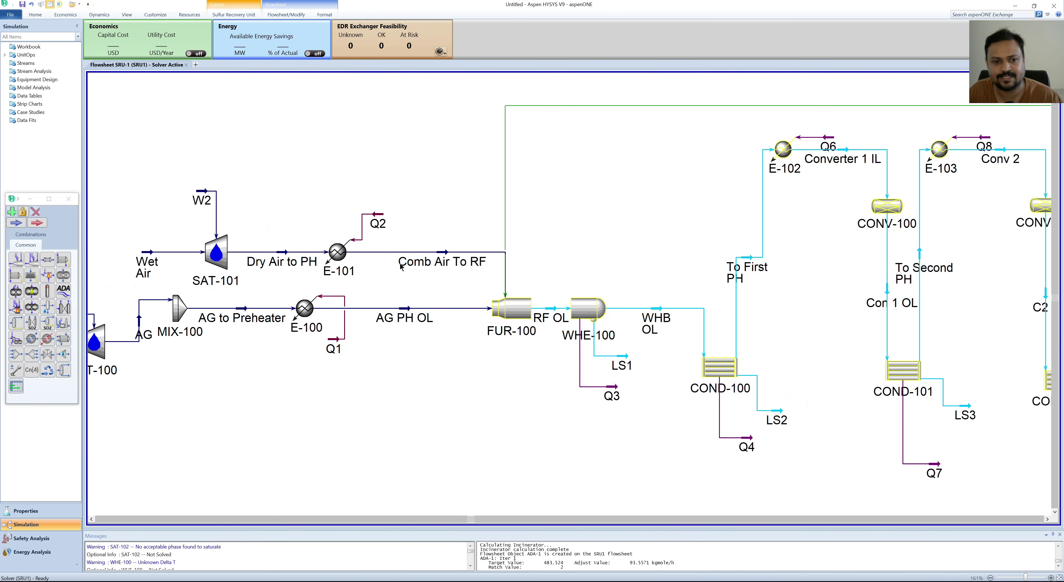
double_click(519, 316)
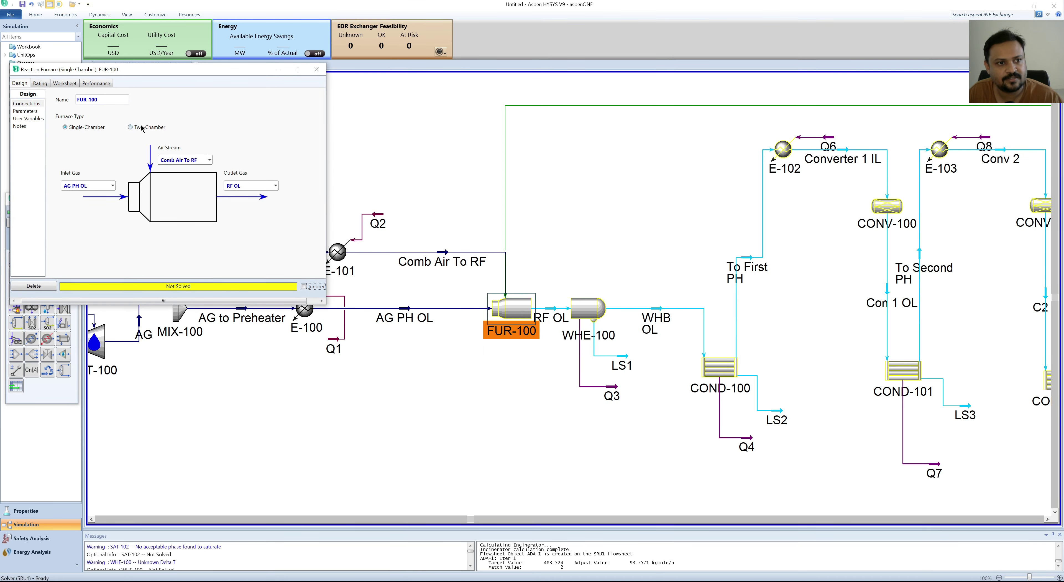
left_click(27, 111)
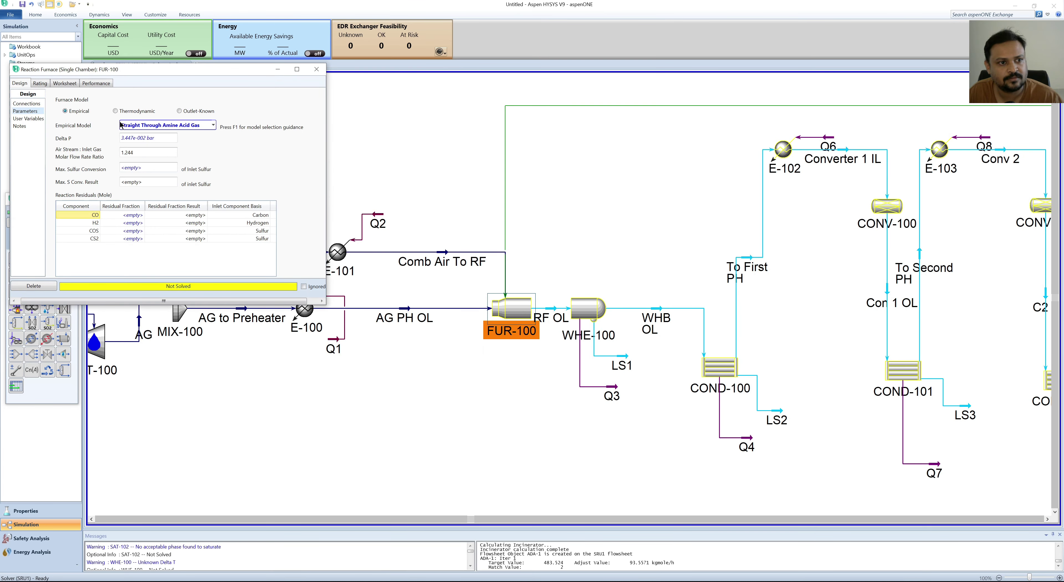
left_click(116, 110)
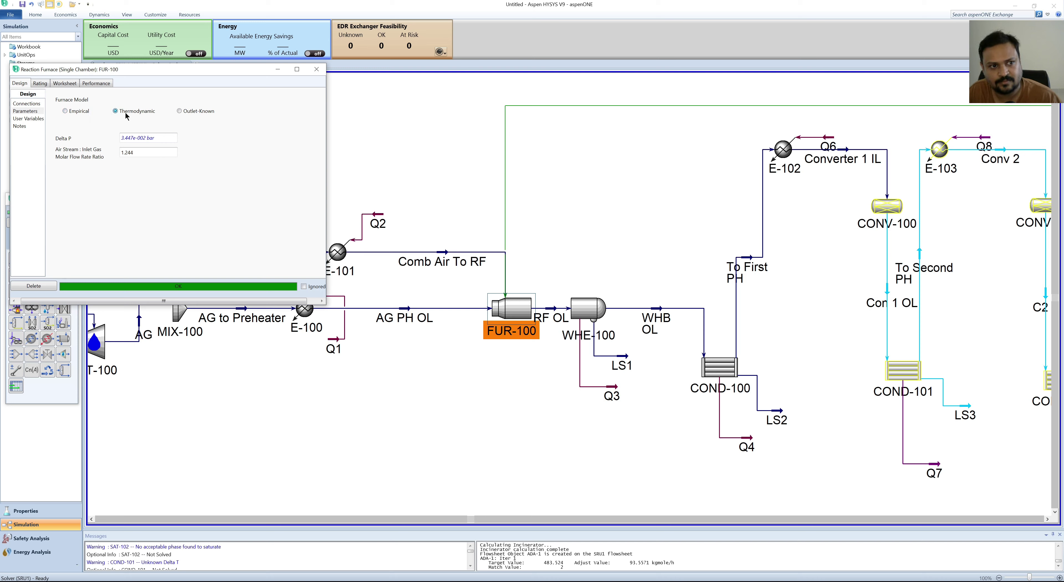
left_click(67, 112)
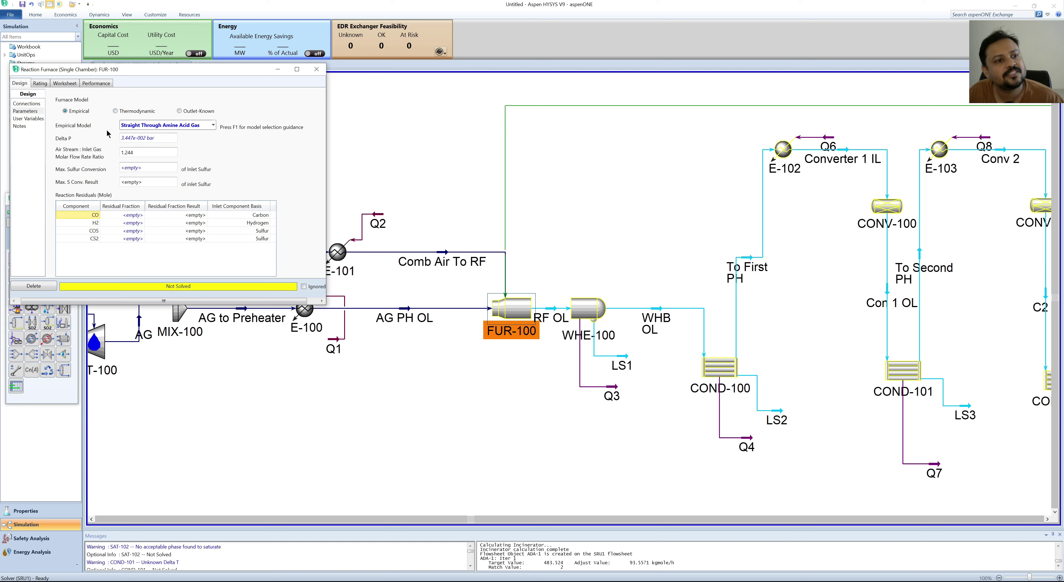
left_click(116, 111)
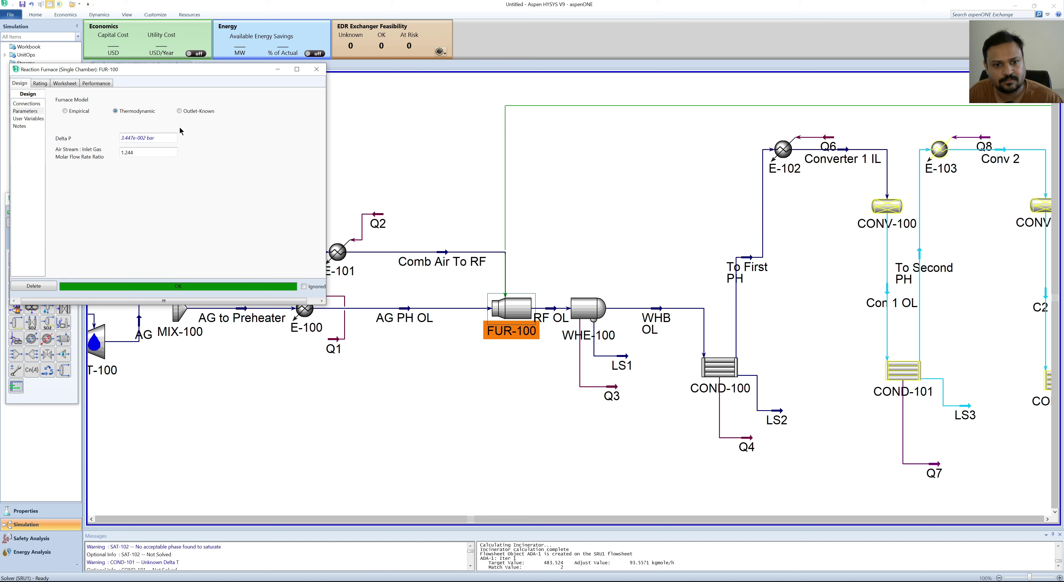
left_click(315, 70)
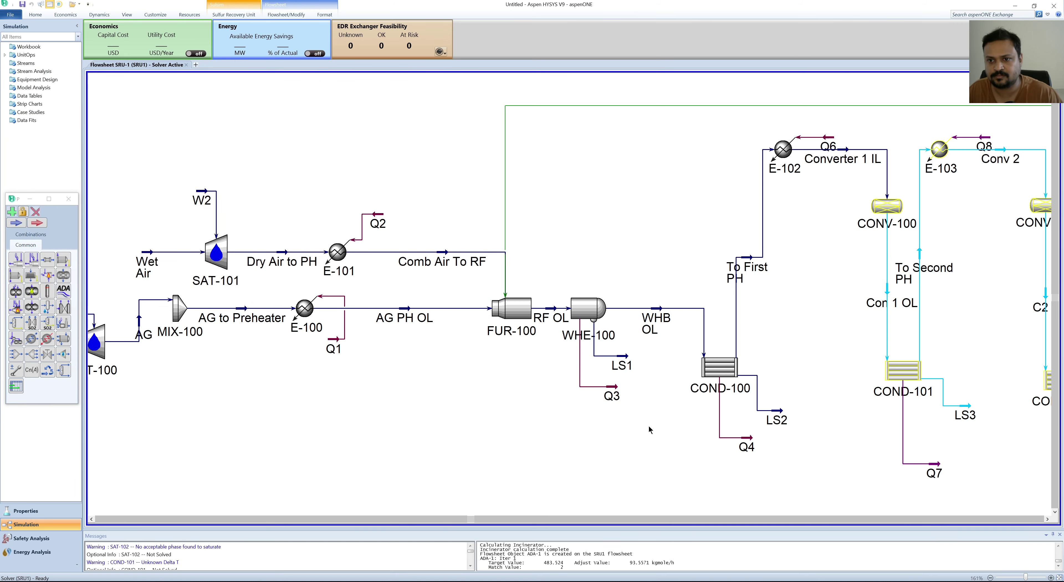
- Shift the FG to Incinerator stream toward the incinerator so that it clears the ADA-1 sample line
scroll(667, 447, "right", 3)
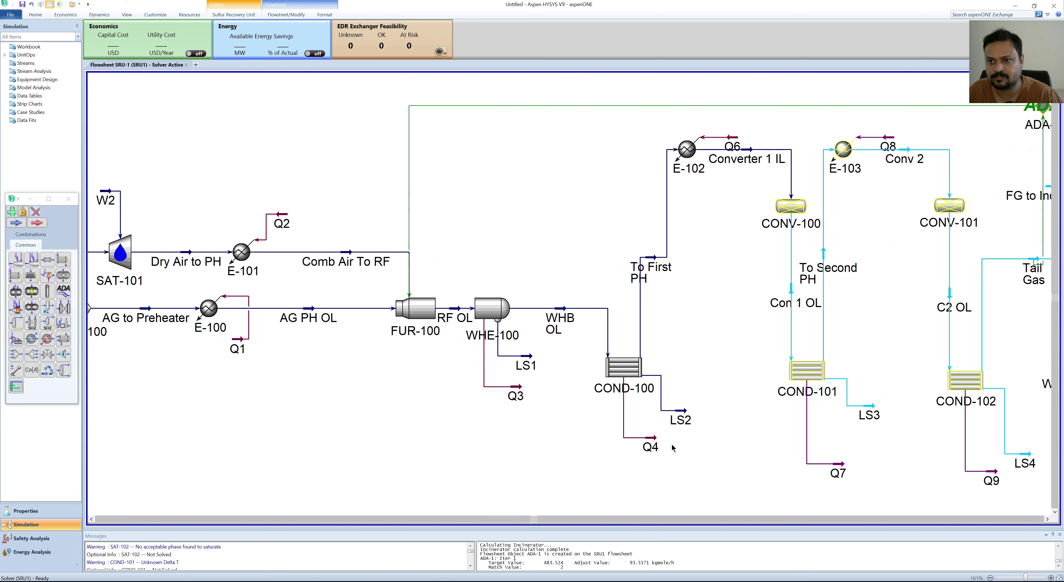
scroll(672, 447, "right", 3)
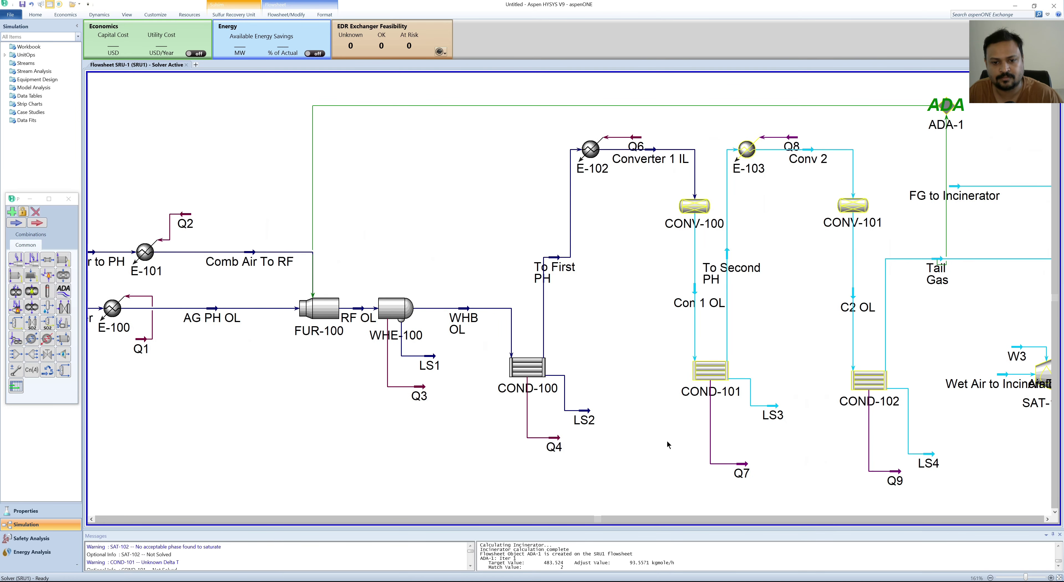
scroll(668, 445, "left", 3)
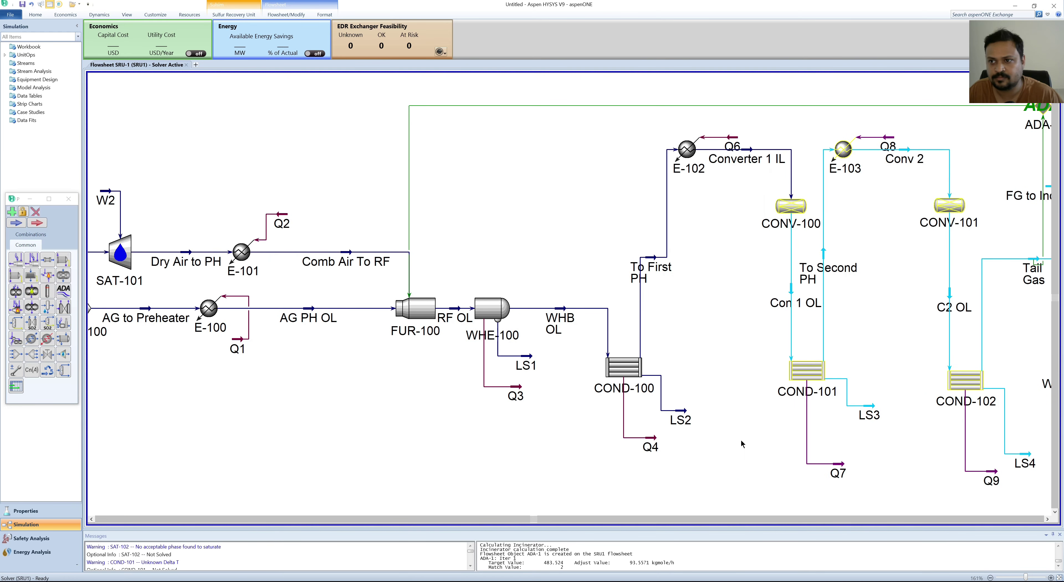
scroll(741, 443, "right", 9)
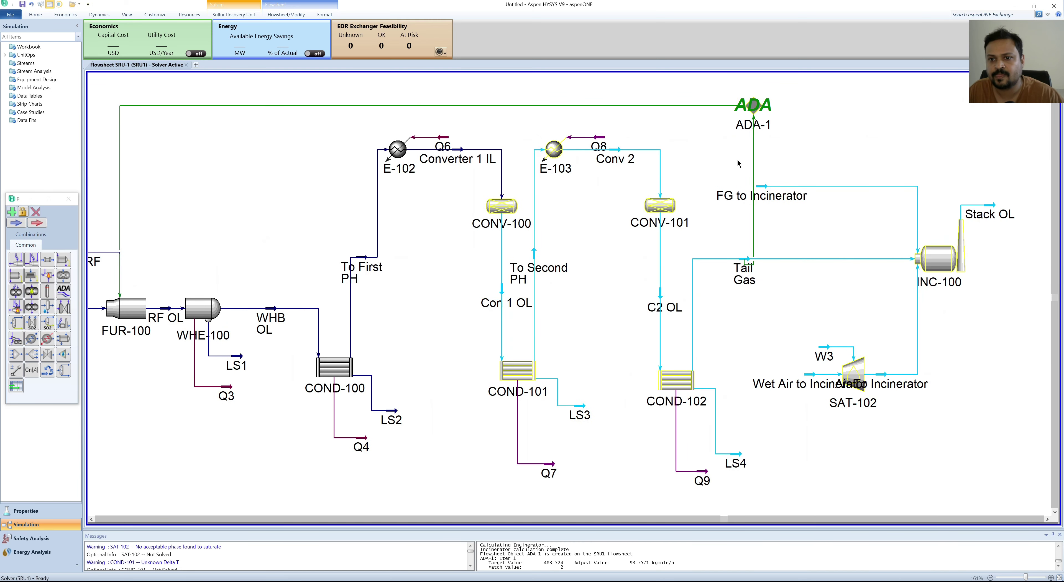
left_click_drag(759, 194, 813, 195)
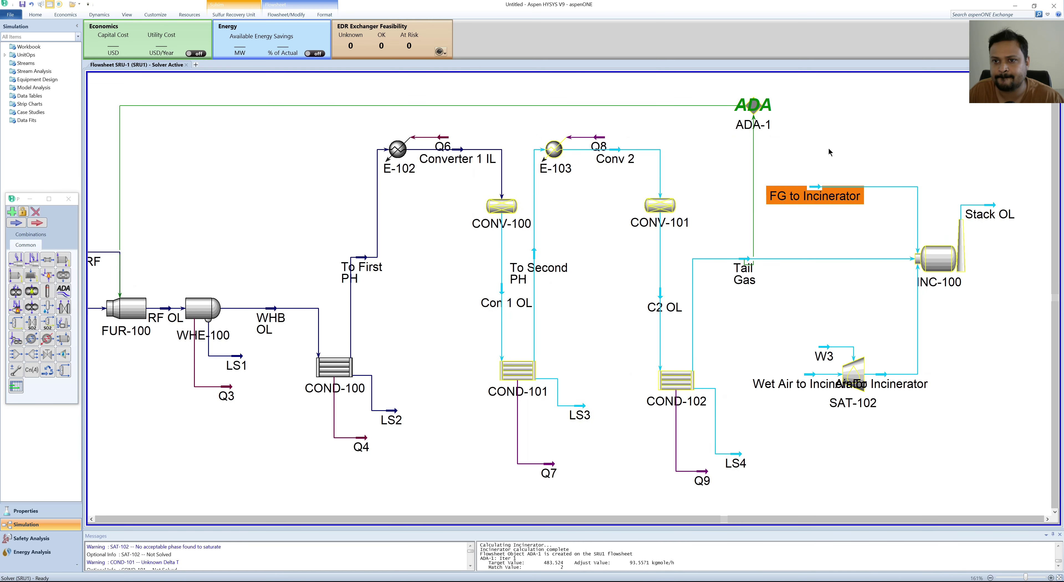
- Set the target H2S/SO2 ratio of ADA-1 to 4 and close its window
double_click(754, 107)
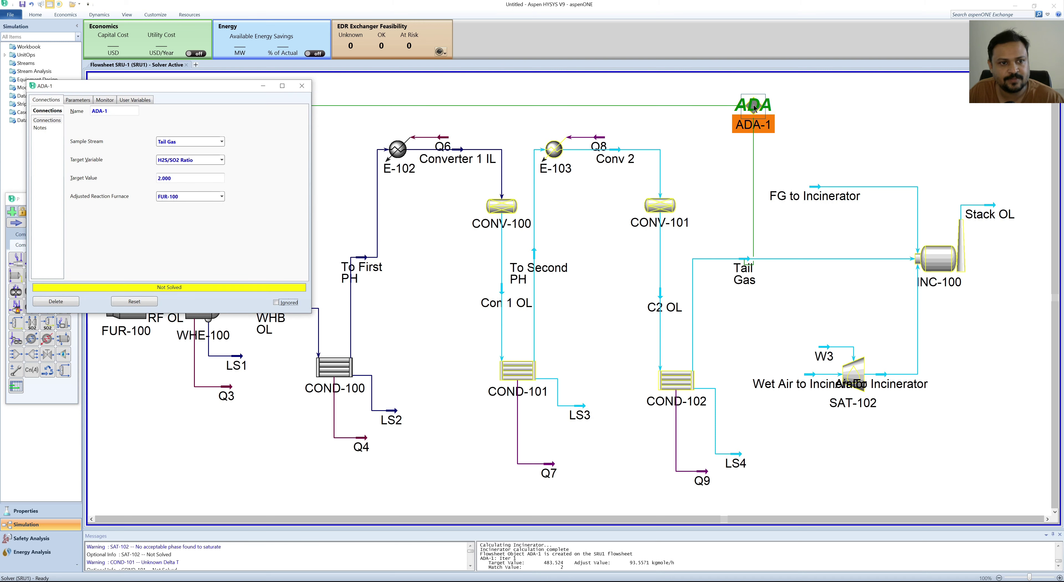
left_click(181, 179)
key("BackSpace")
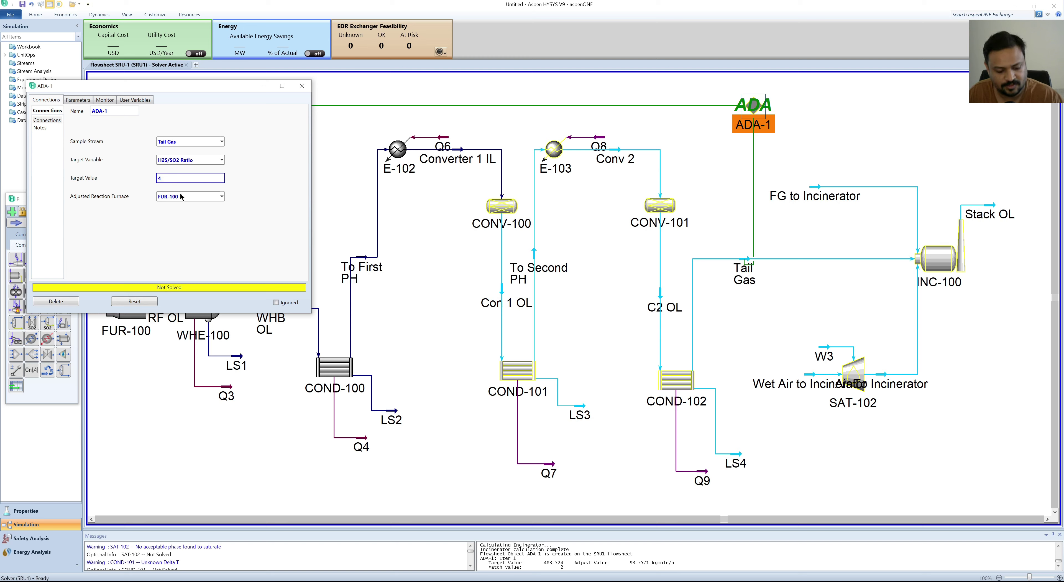
key("Escape")
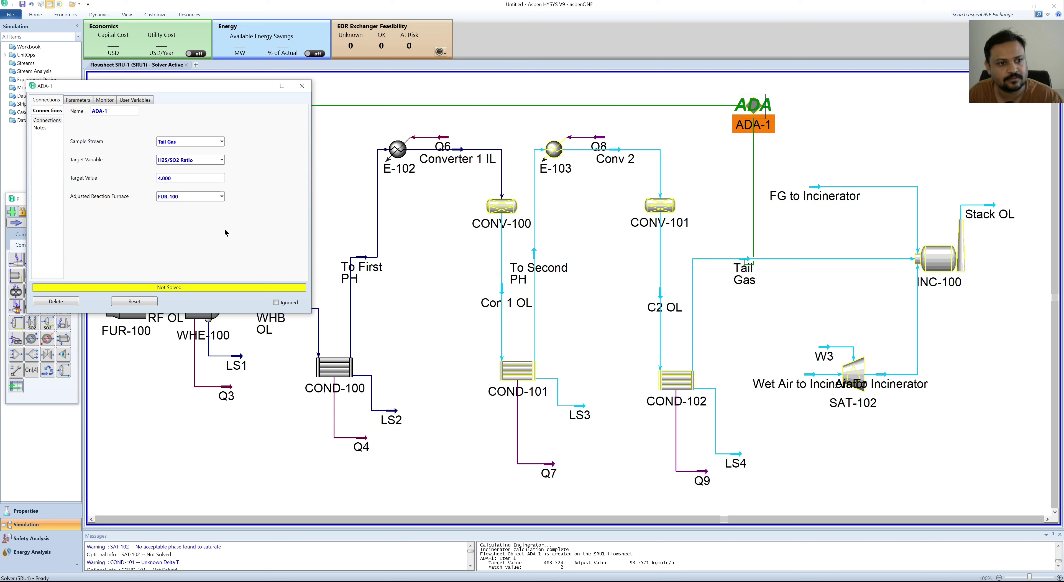
left_click(302, 86)
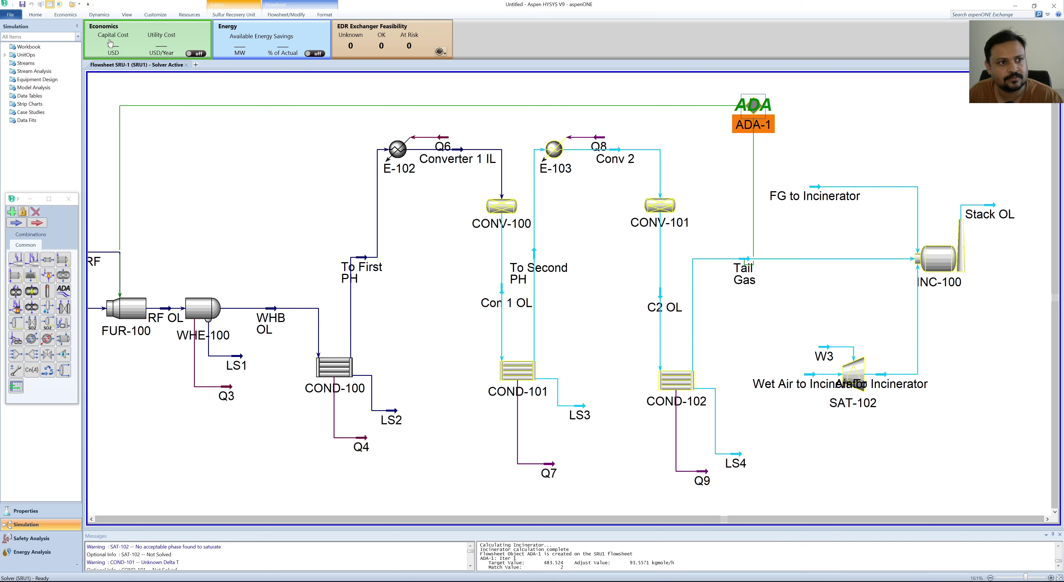
- Return the target H2S/SO2 ratio of ADA-1 to 2 and close its window
left_click(35, 15)
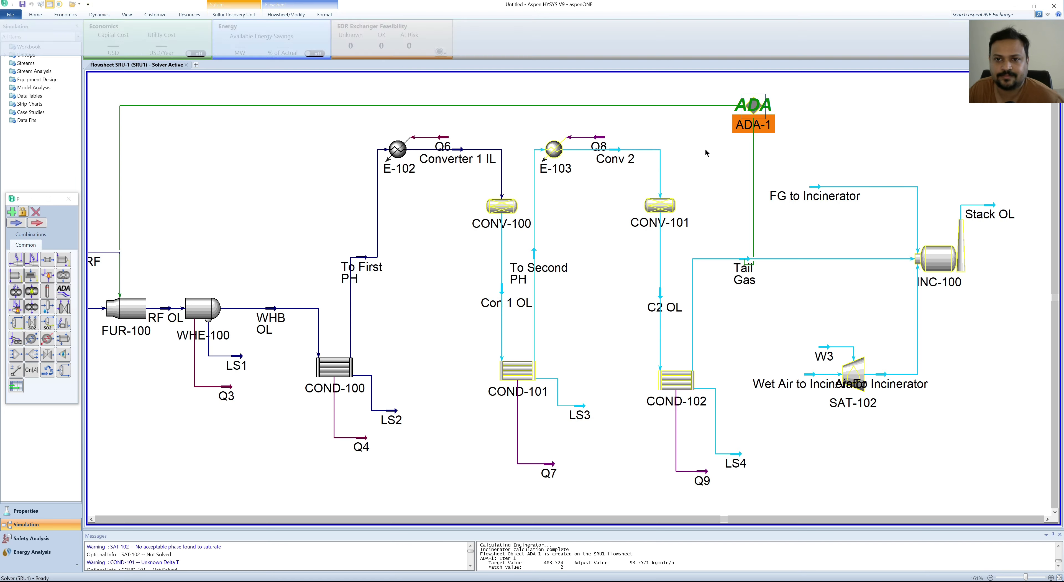
double_click(753, 122)
left_click(175, 195)
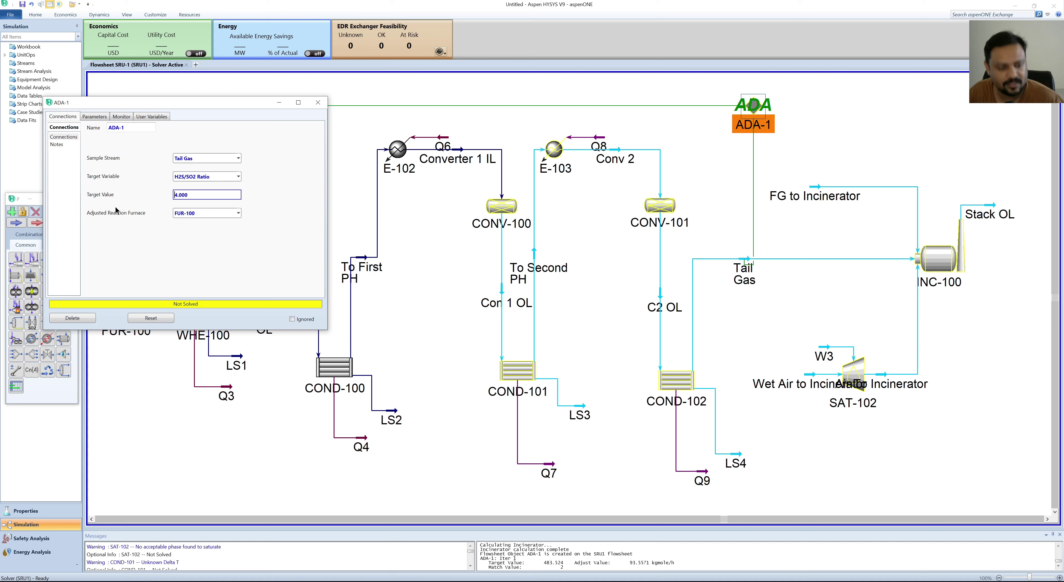
key("Delete")
key("Delete")
key("Delete")
key("Delete")
key("Delete")
type("2")
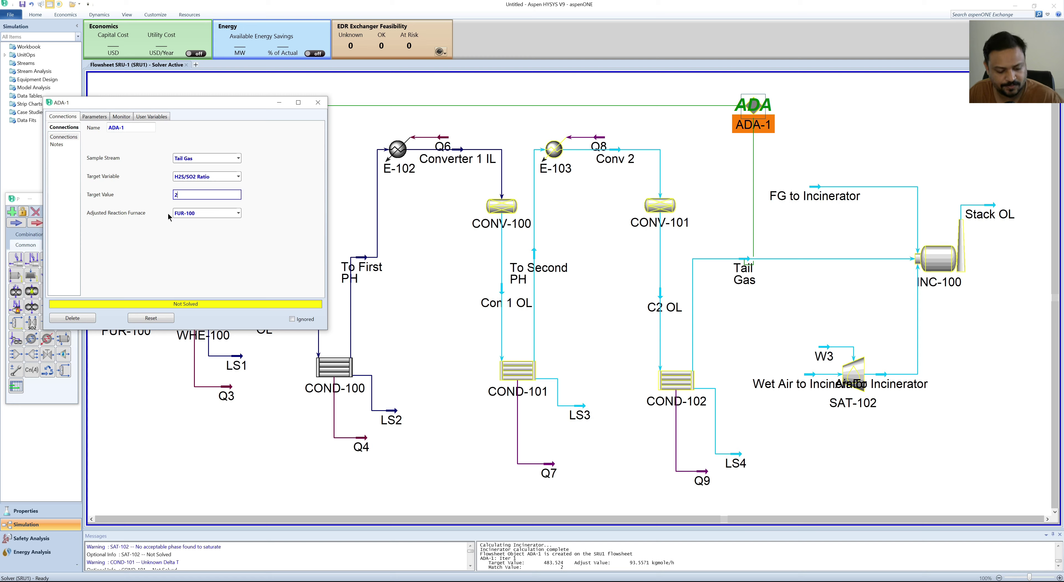
key("Return")
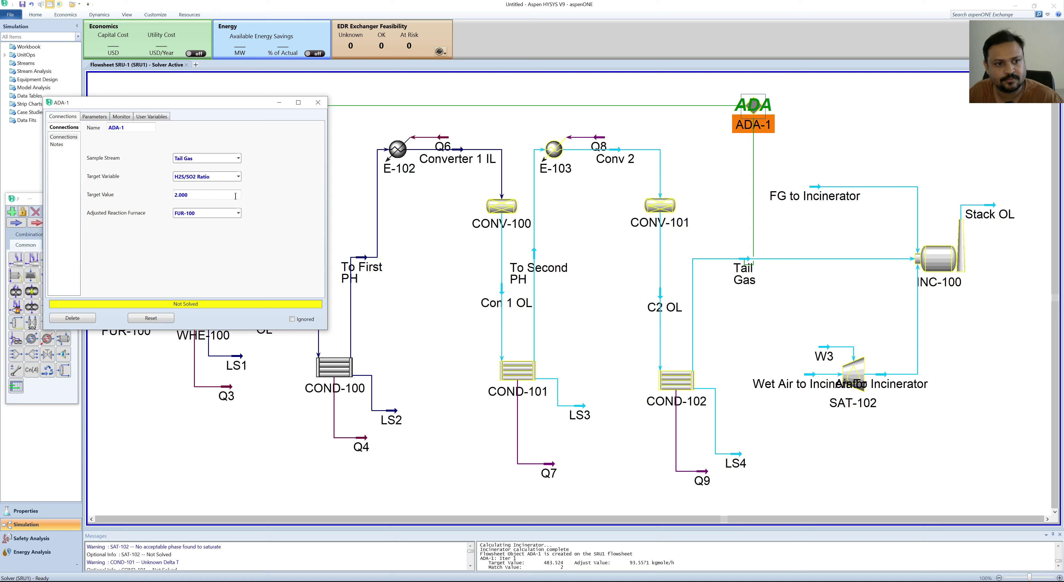
left_click(318, 103)
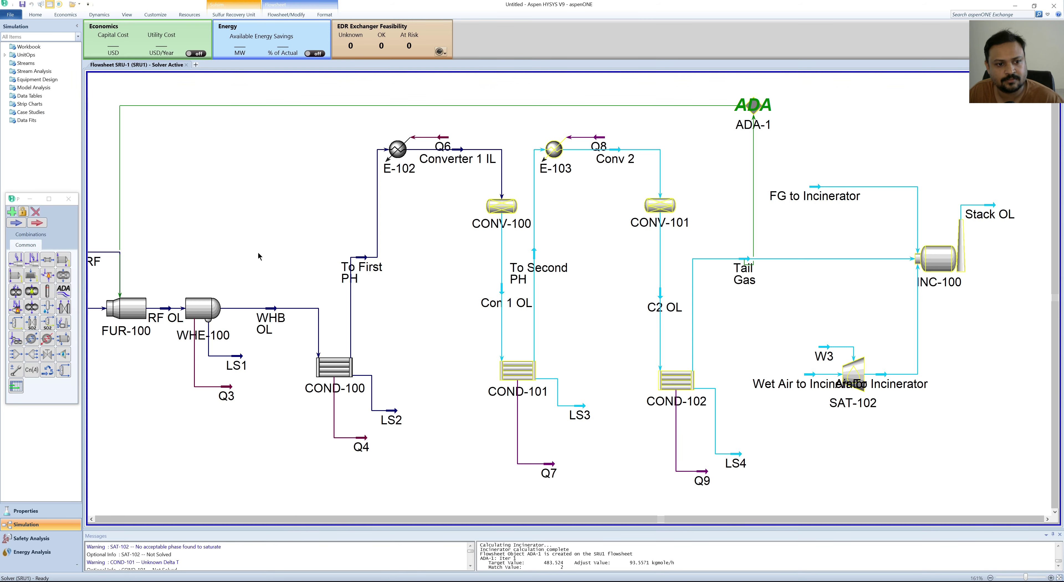
- Try the Two-Chamber type on reaction furnace FUR-100, switch it back to Single-Chamber and close its window
scroll(301, 268, "left", 5)
scroll(329, 311, "left", 3)
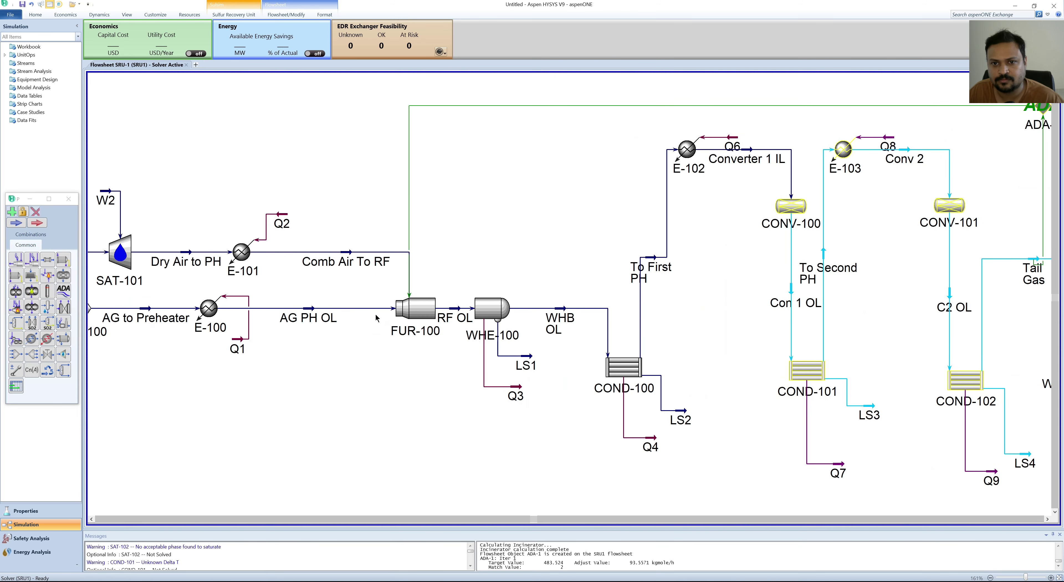
scroll(368, 319, "left", 3)
left_click(41, 16)
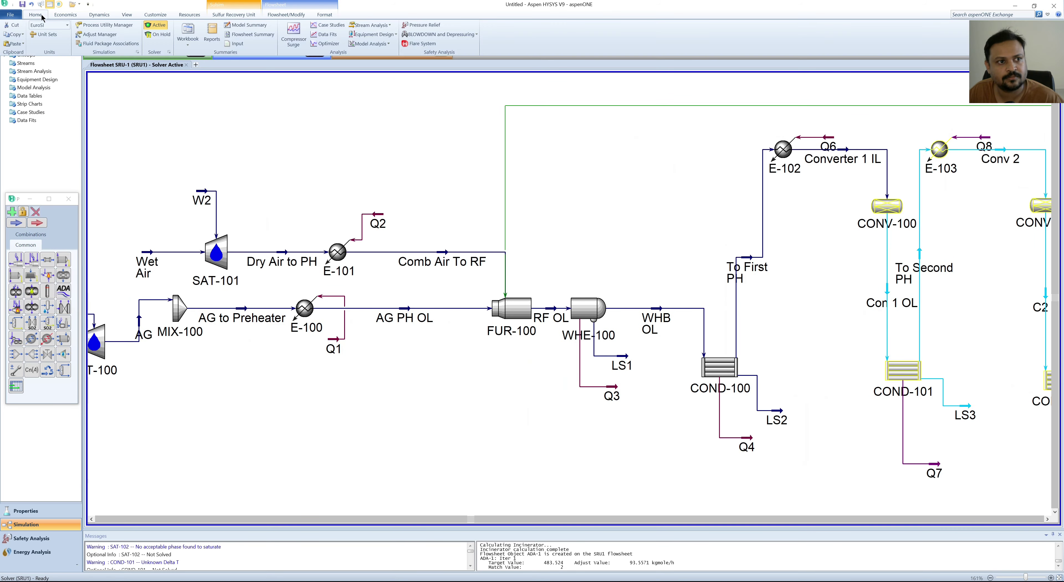
scroll(425, 319, "left", 3)
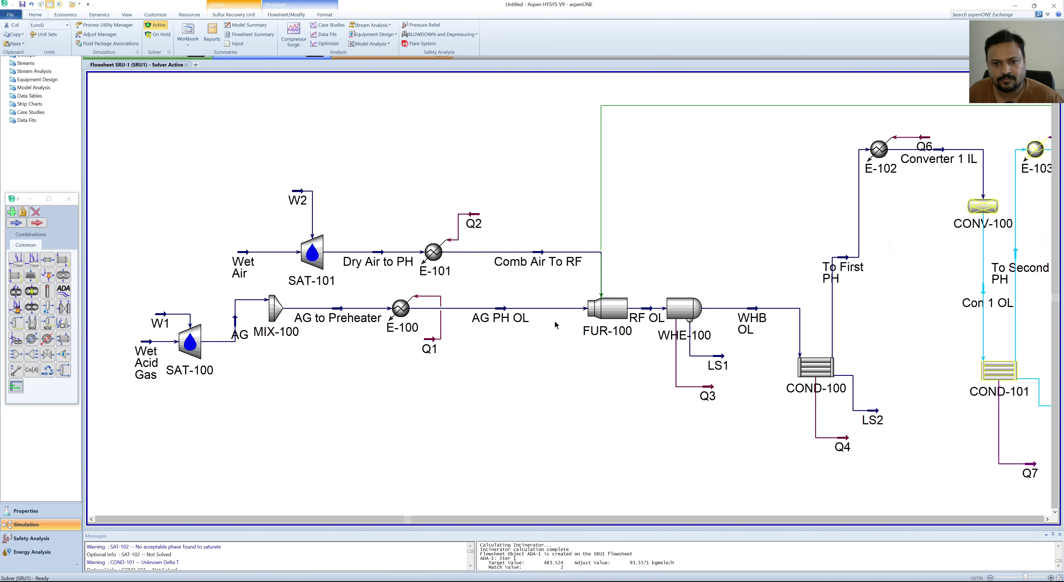
left_click(623, 314)
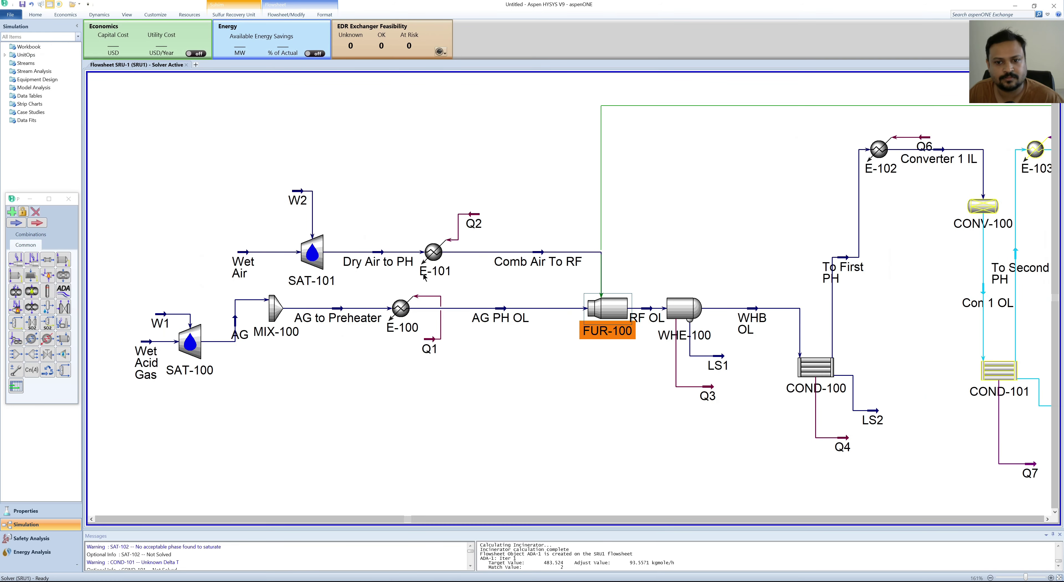
double_click(617, 314)
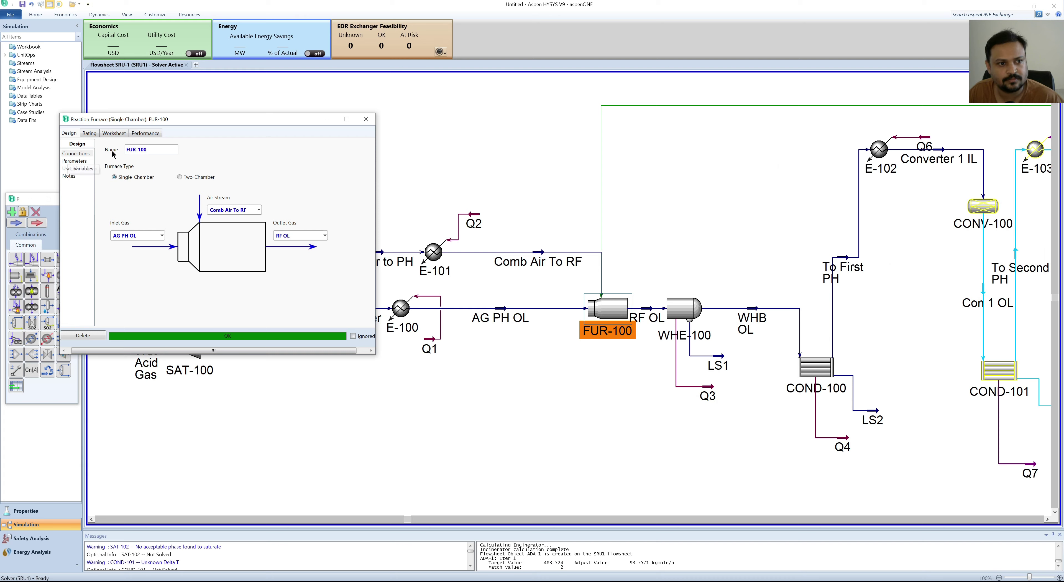
left_click(180, 177)
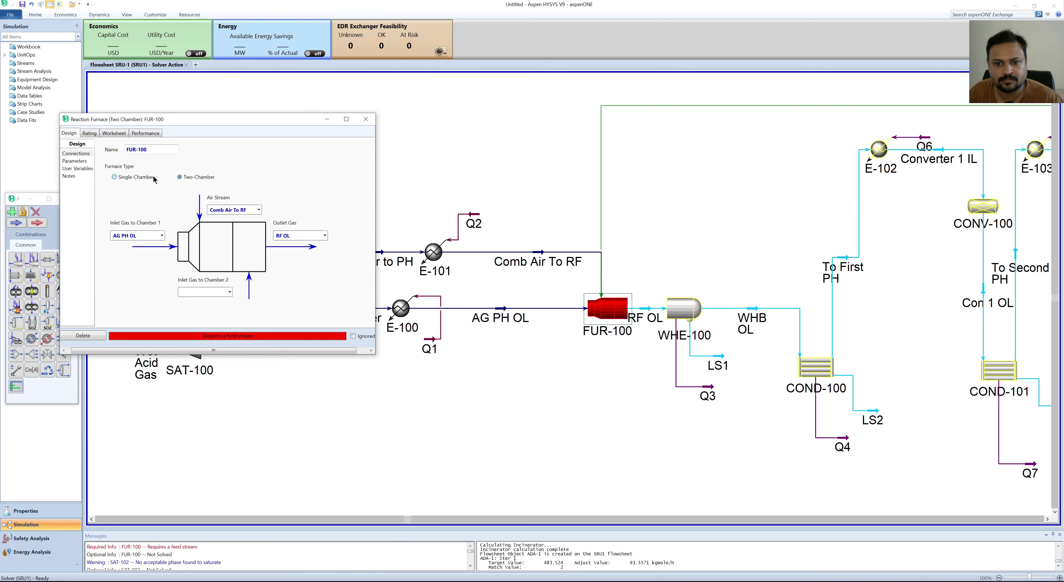
left_click(114, 176)
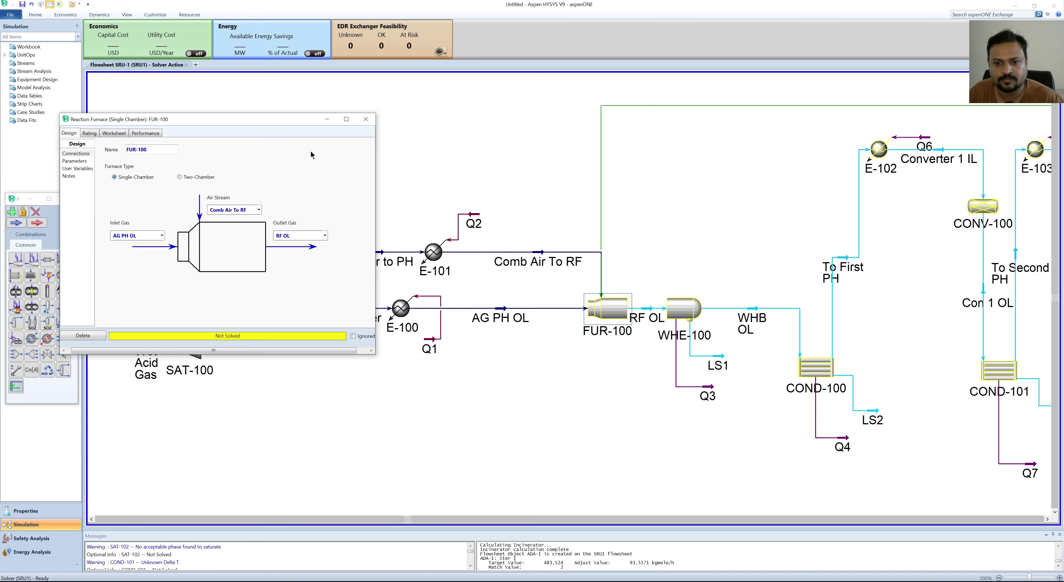
left_click(365, 119)
- Review the parameters, user variables and connections of waste heat exchanger WHE-100, and close its window
double_click(672, 311)
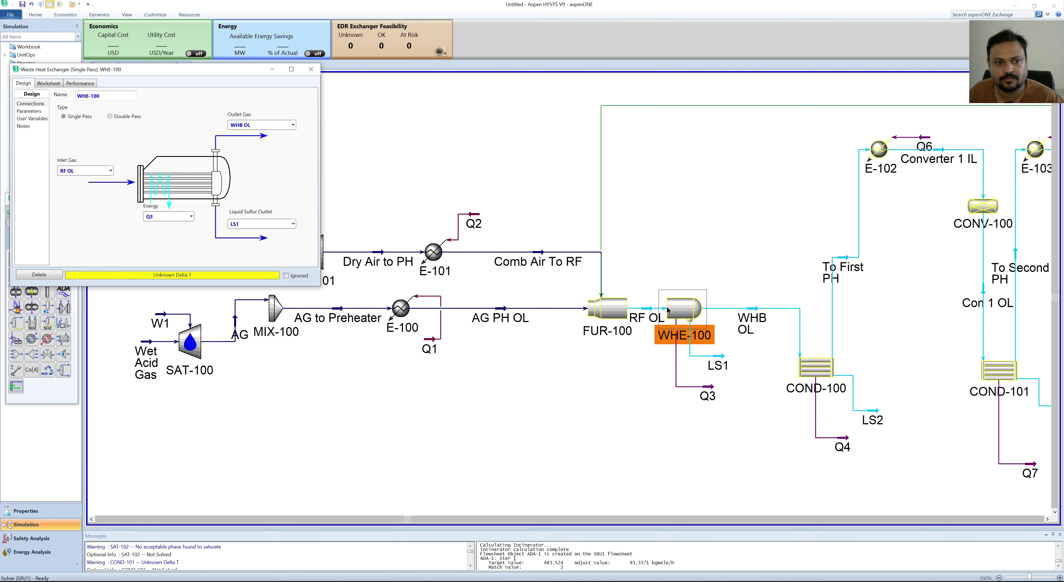
left_click(29, 111)
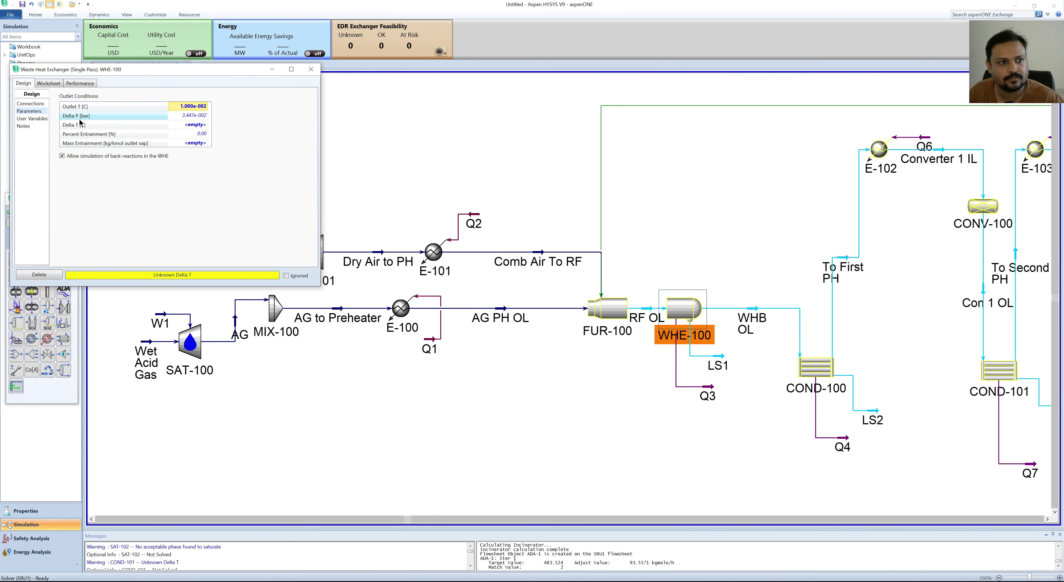
left_click(52, 84)
left_click(23, 84)
left_click(30, 119)
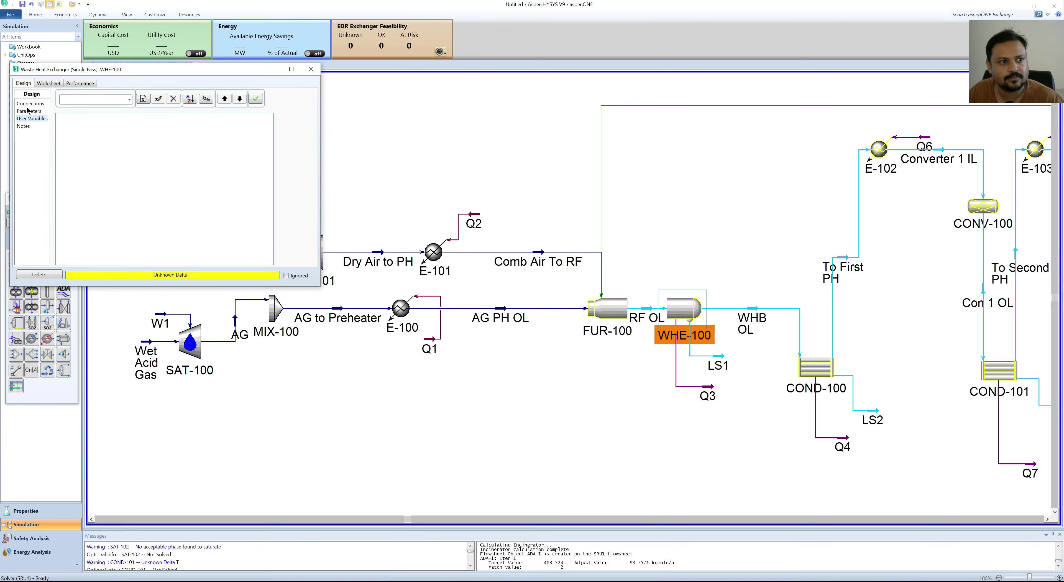
left_click(28, 105)
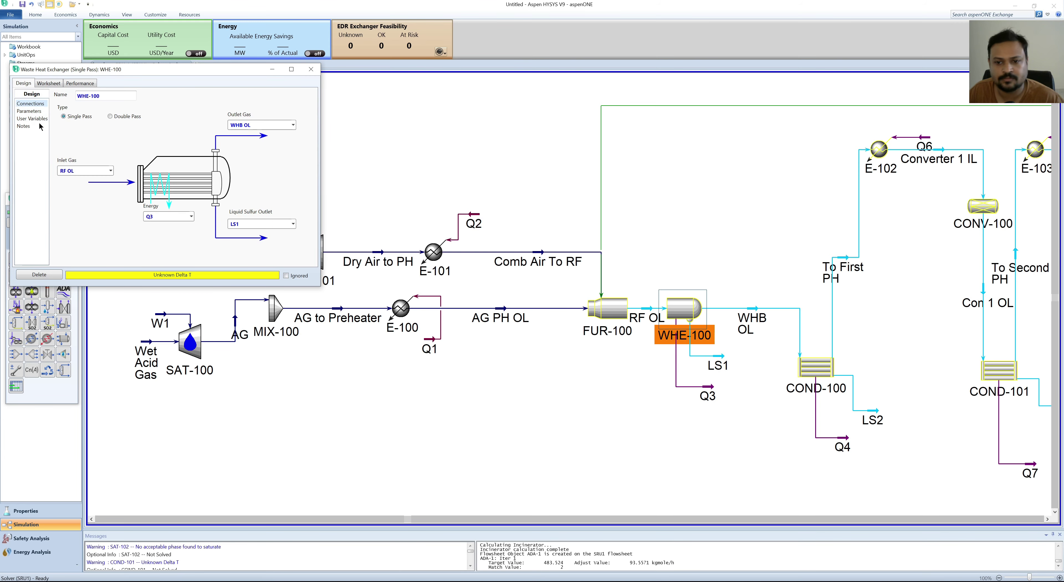
left_click(311, 69)
left_click(640, 198)
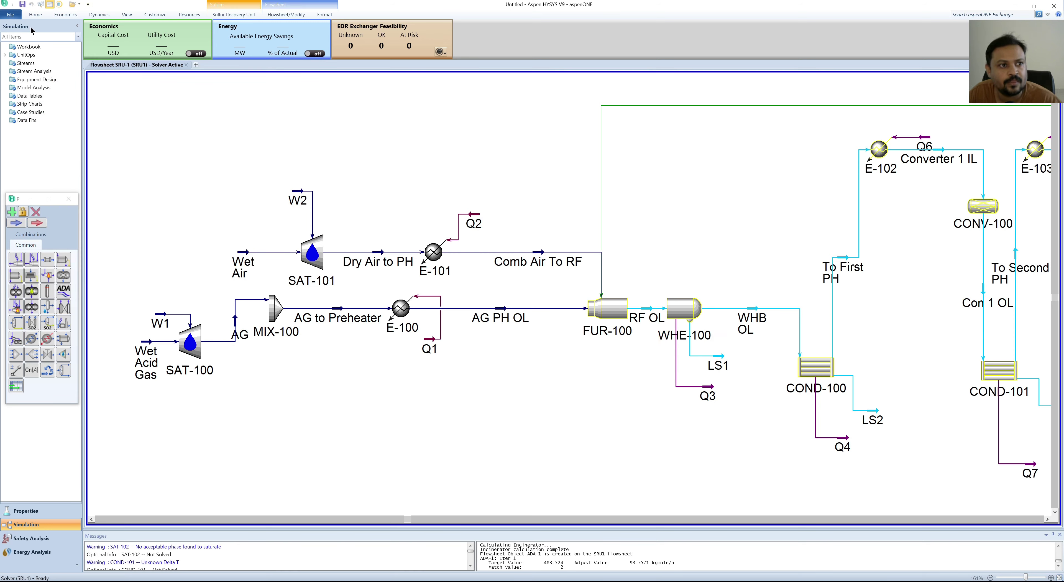
- Put the solver on hold and set it back to Active
left_click(35, 15)
left_click(160, 34)
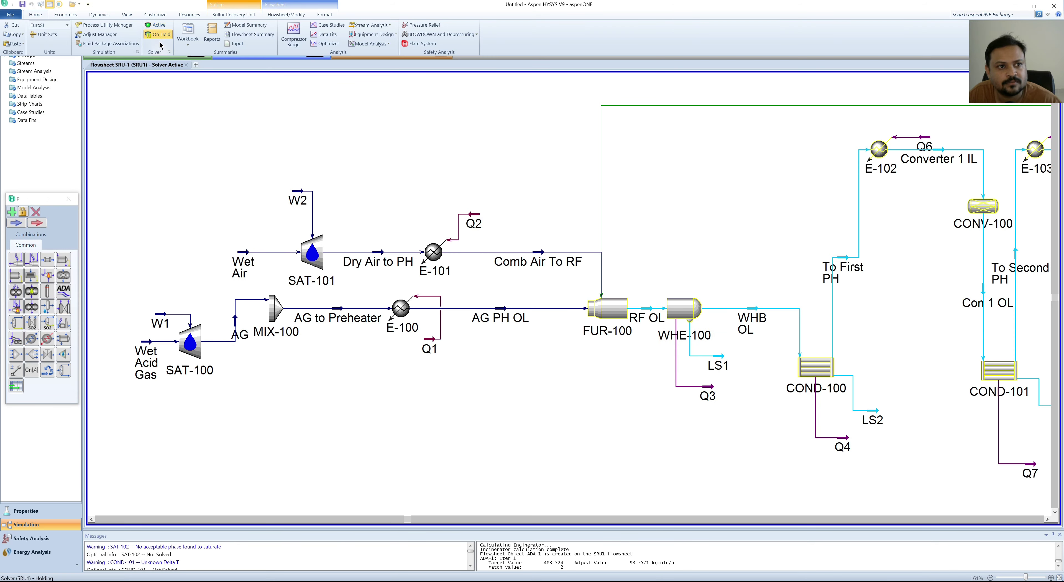
left_click(160, 26)
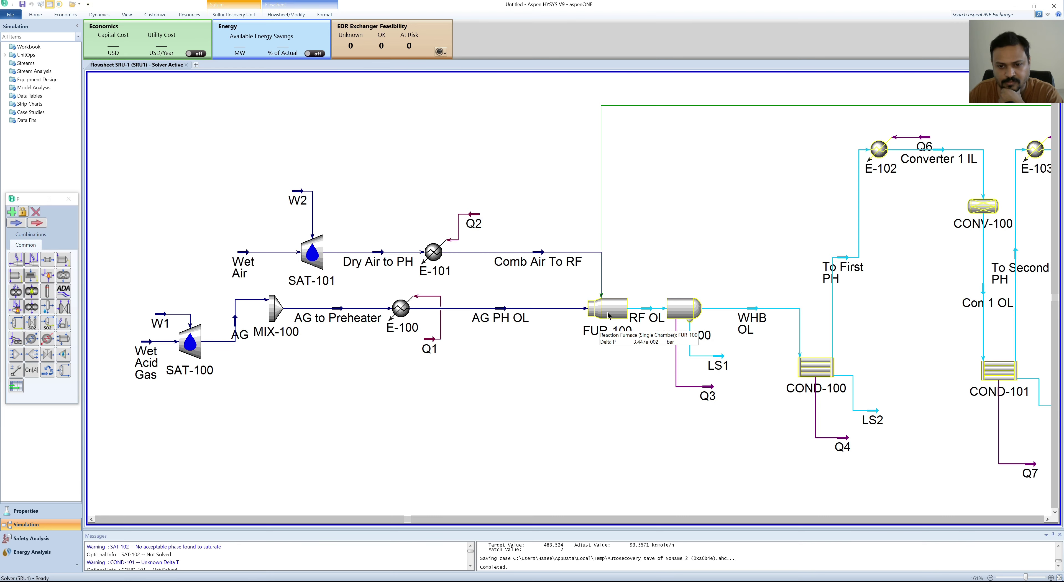
- Set the furnace model of reaction furnace FUR-100 to Thermodynamic after trying Outlet-Known, and close its window
double_click(609, 321)
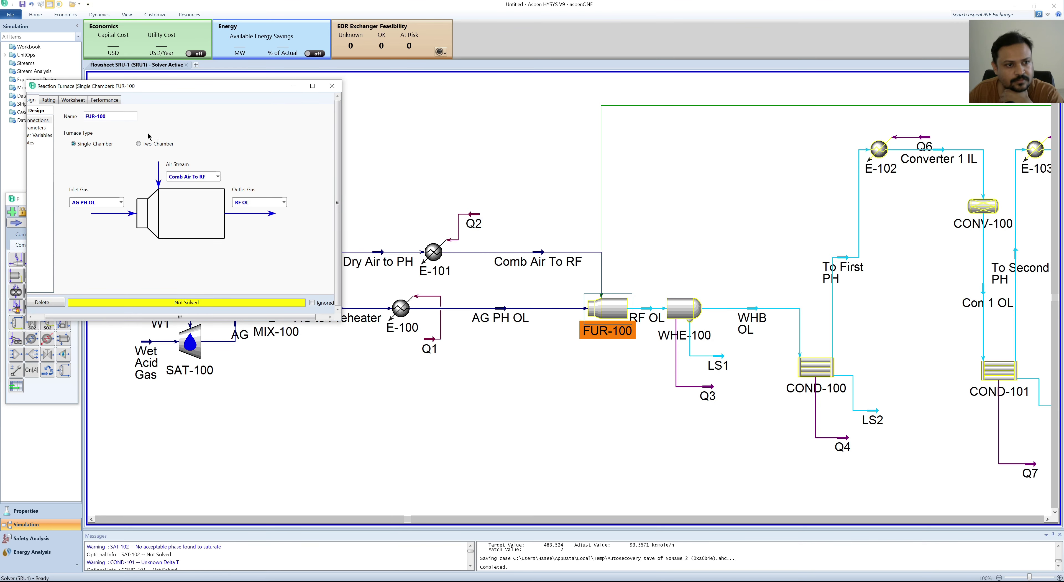
left_click_drag(115, 317, 97, 317)
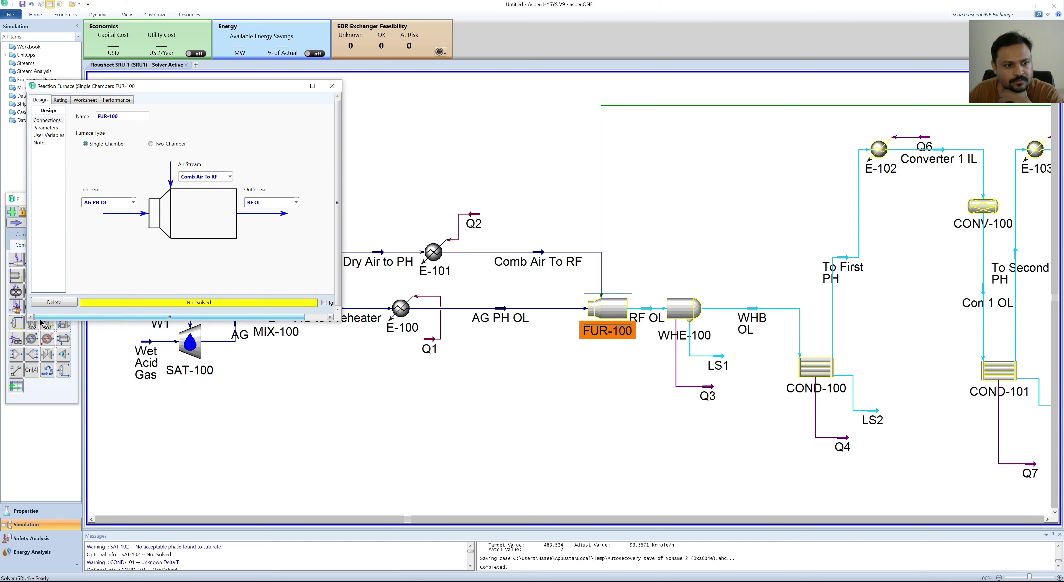
left_click(44, 128)
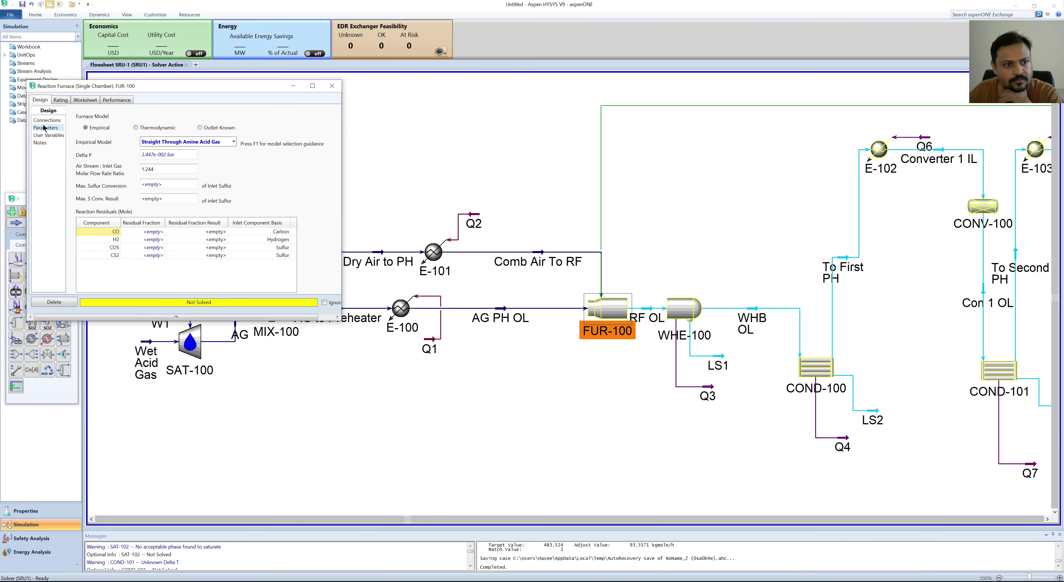
left_click(136, 128)
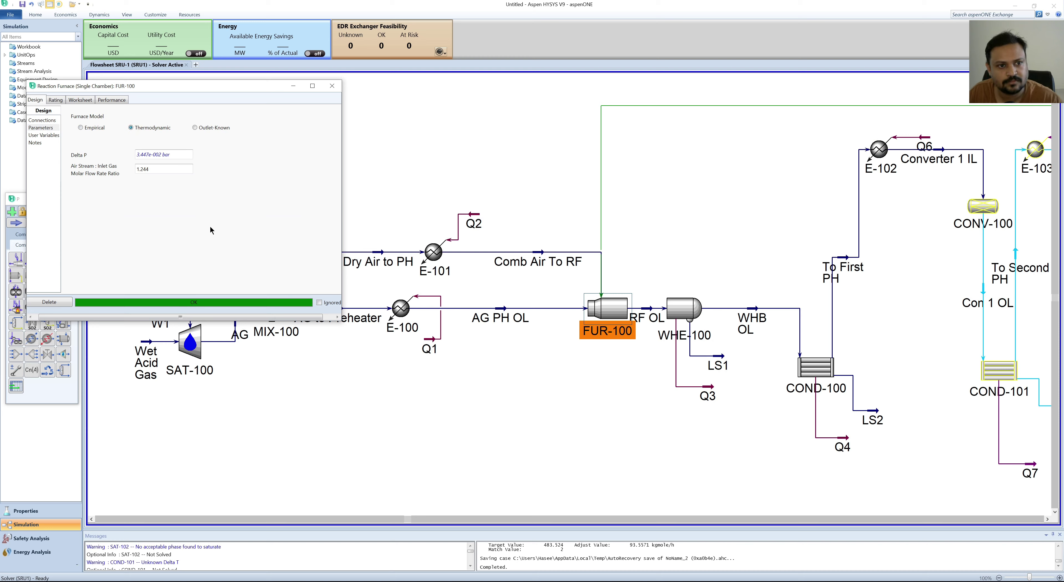
left_click(195, 127)
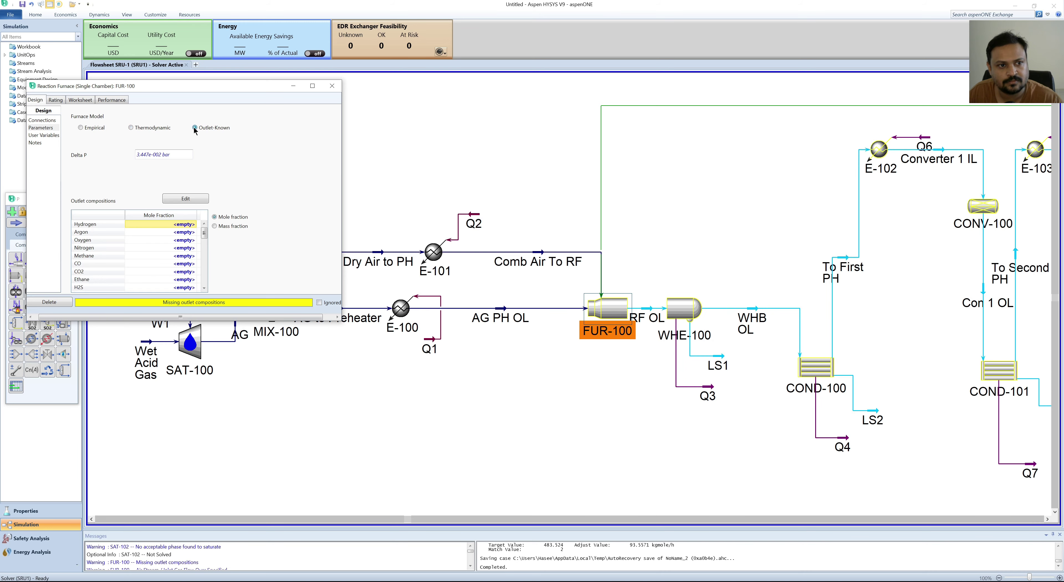
left_click(132, 128)
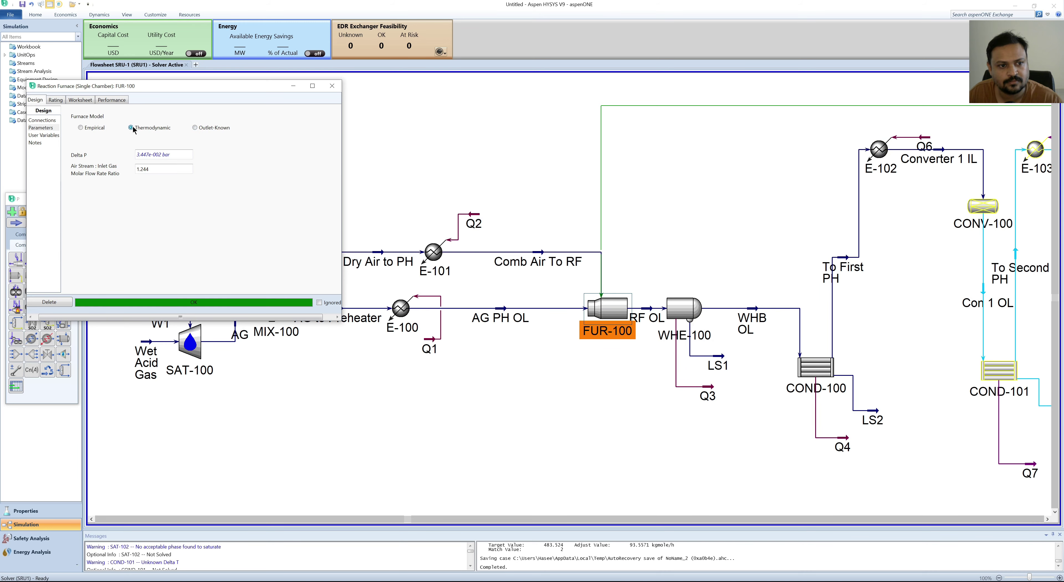
left_click(332, 86)
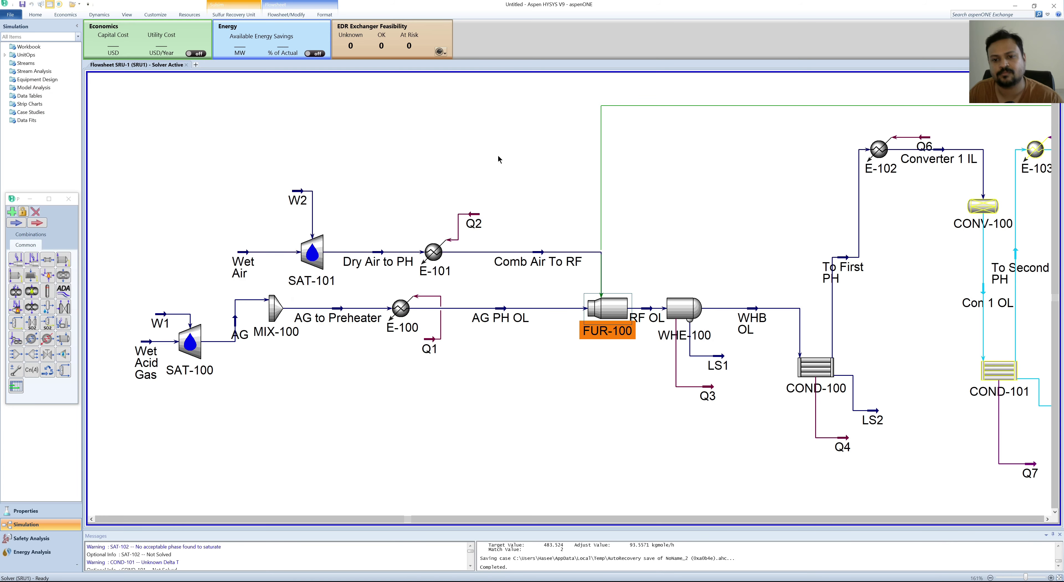
left_click(430, 173)
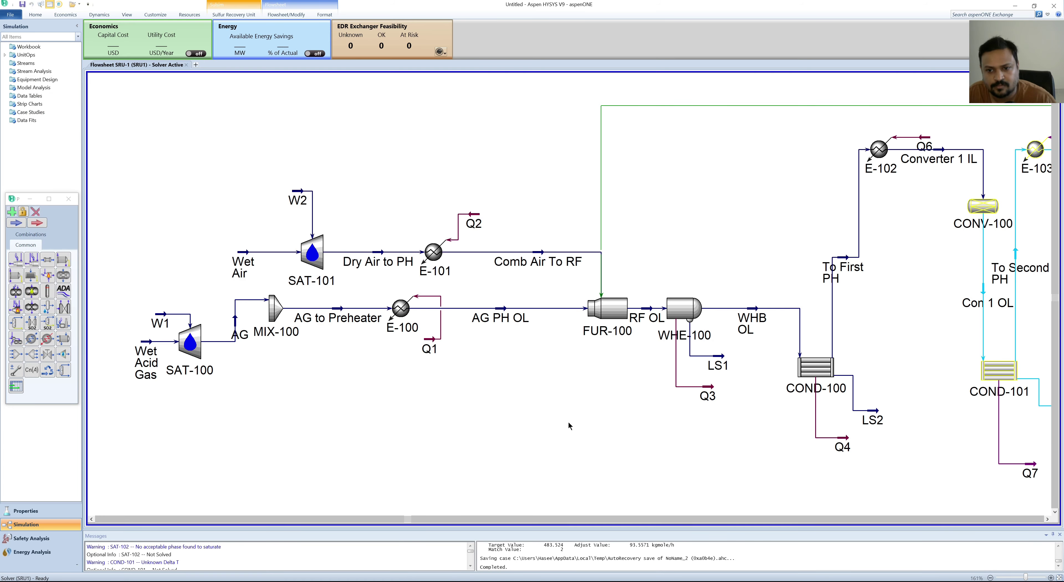
- Review the inlet and outlet stream conditions in the worksheet of catalytic converter CONV-100, and close its window
scroll(580, 427, "right", 5)
scroll(521, 361, "right", 3)
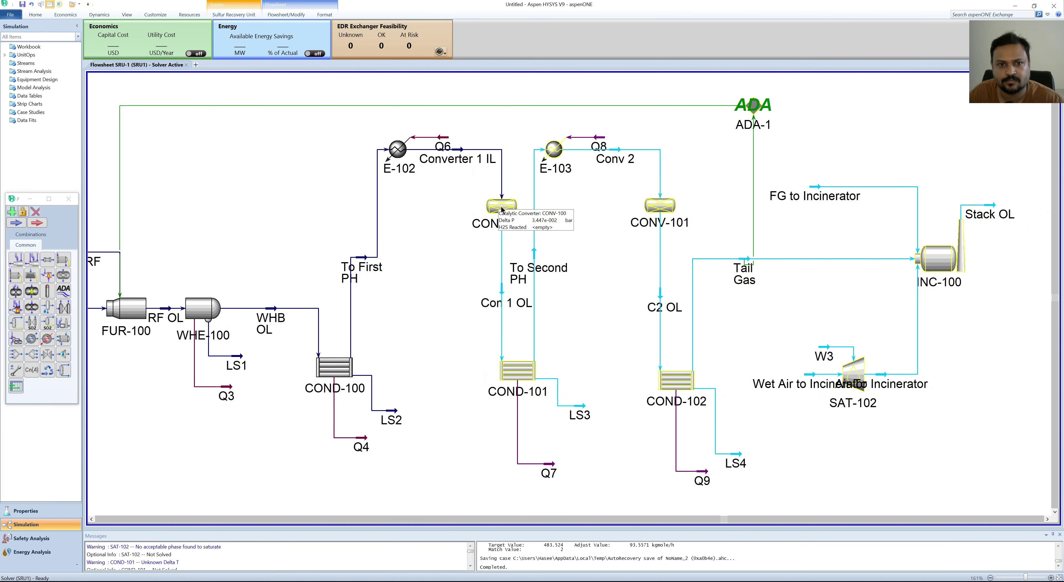
double_click(501, 211)
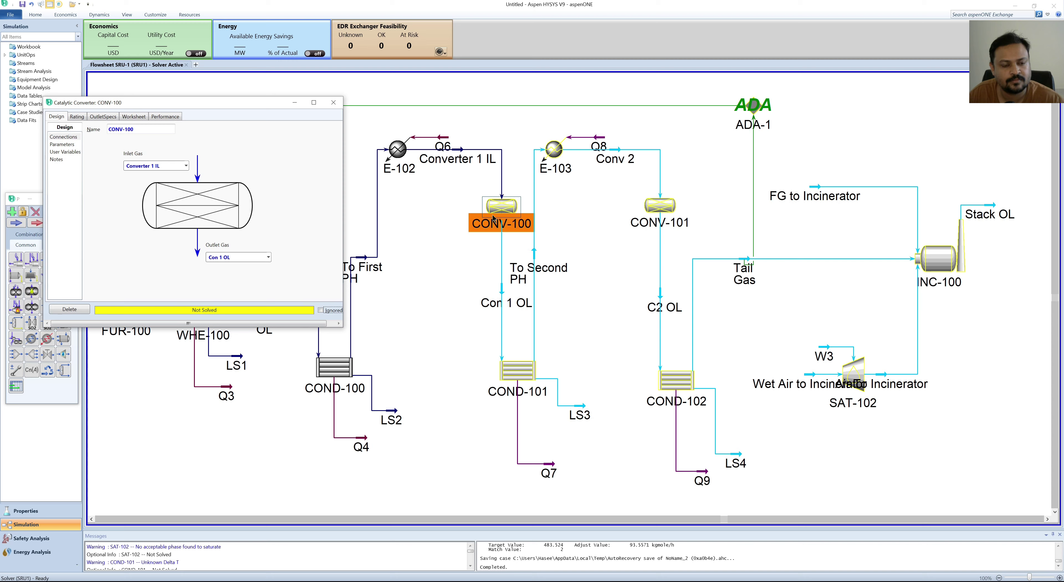
left_click(134, 116)
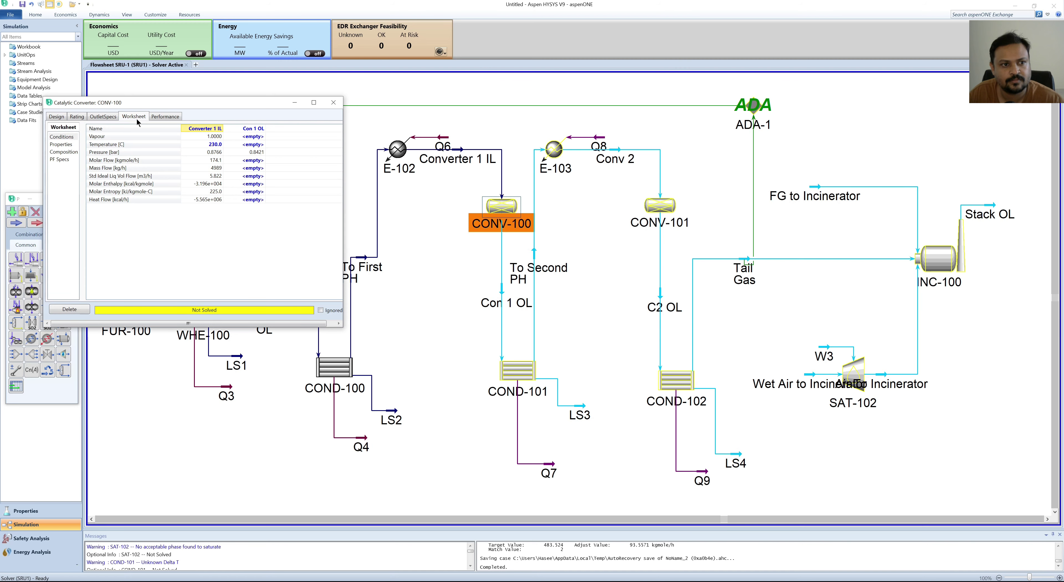
left_click(253, 168)
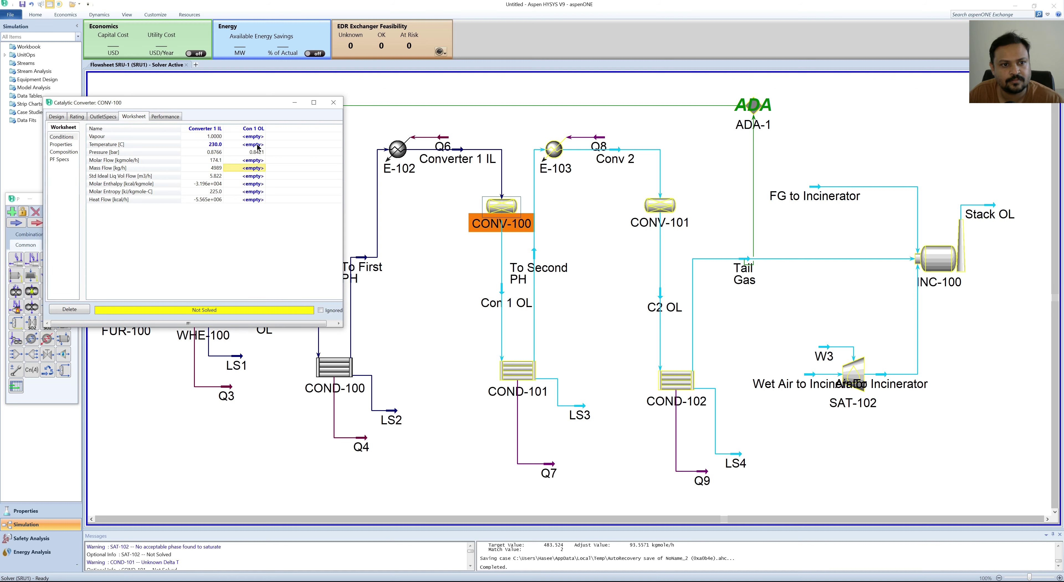
left_click(256, 144)
left_click(259, 170)
left_click(334, 103)
left_click(380, 232)
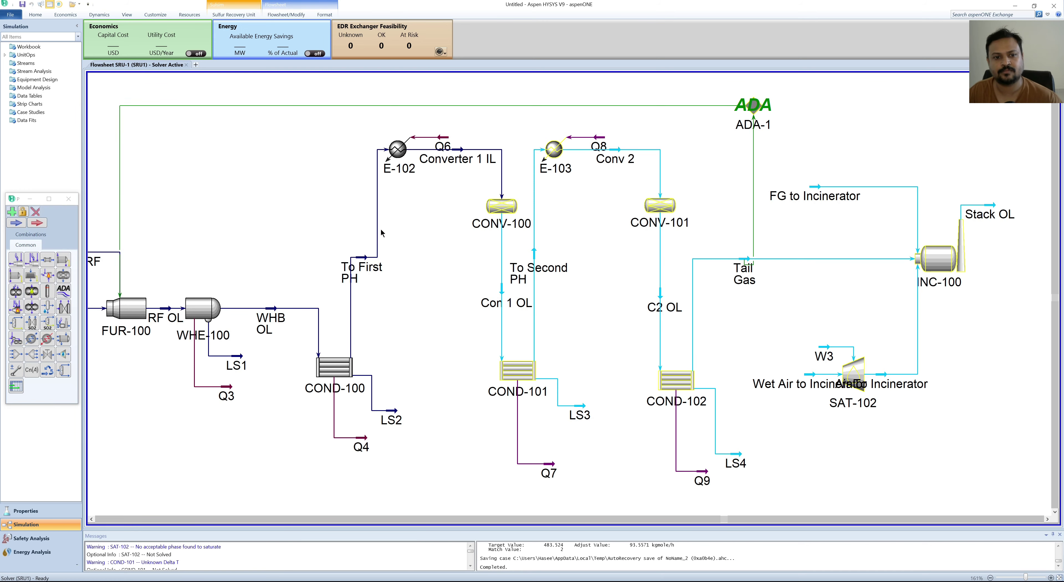
- Put the solver on hold and back to Active, and move saturator SAT-100 up in line with mixer MIX-100
scroll(342, 253, "left", 5)
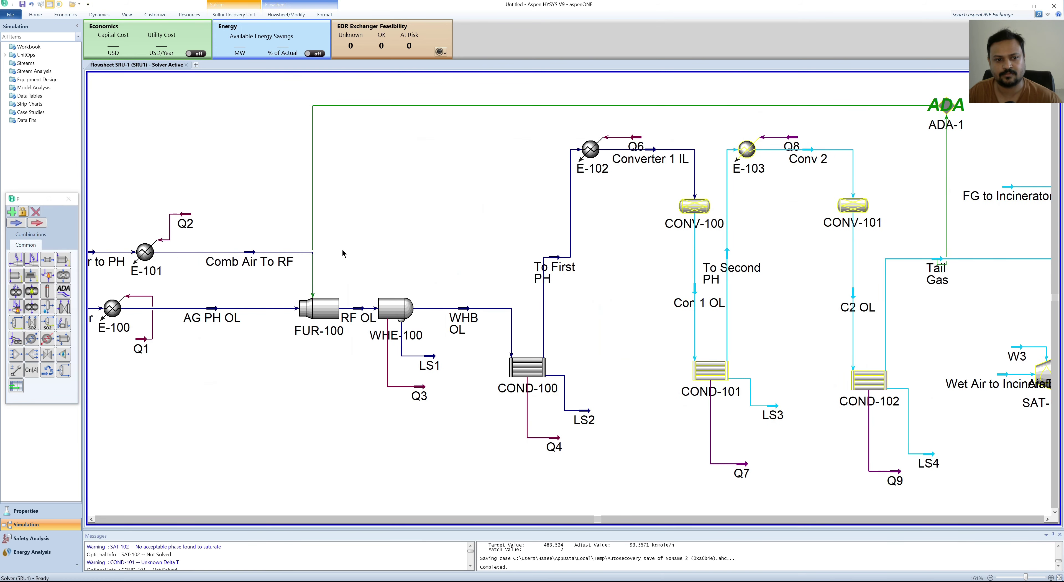
scroll(342, 253, "left", 3)
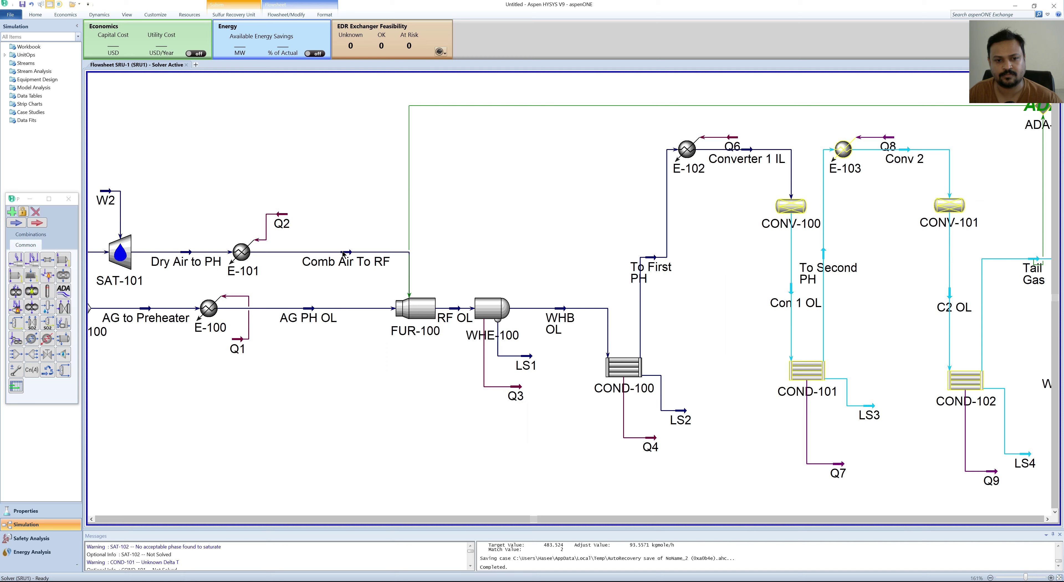
mouse_move(343, 255)
scroll(345, 190, "left", 6)
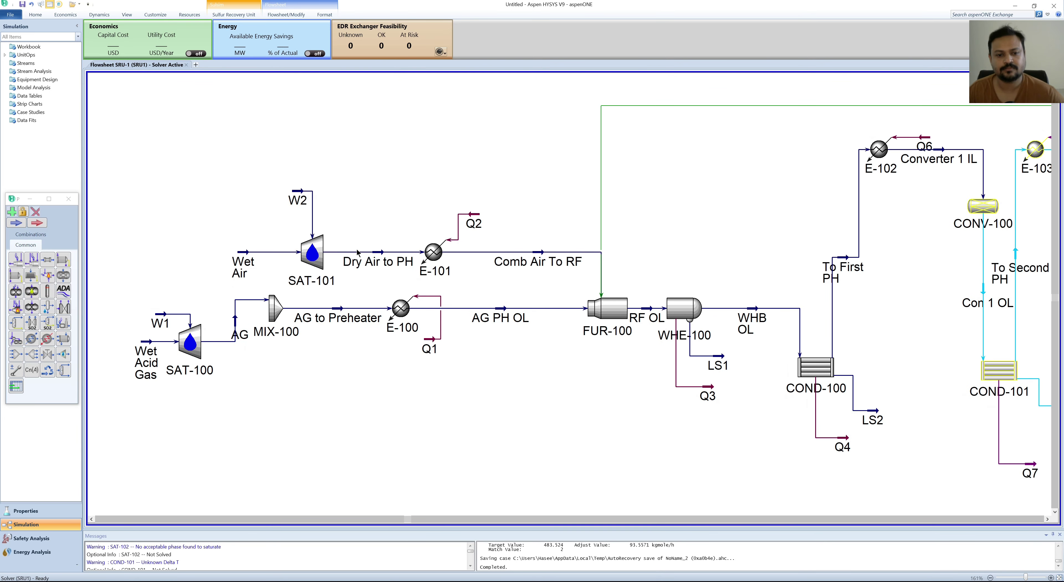
left_click(36, 15)
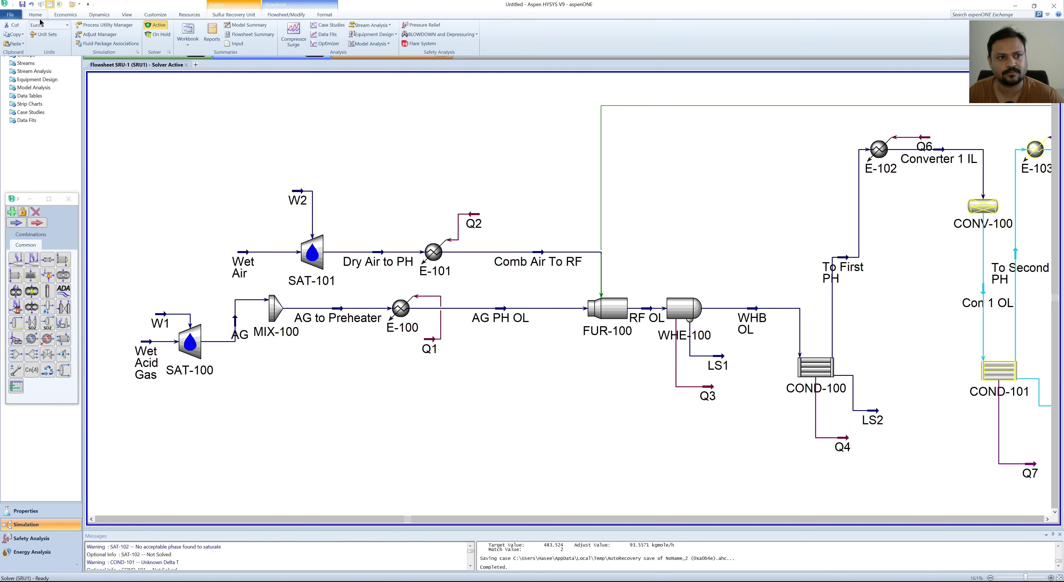
left_click(160, 37)
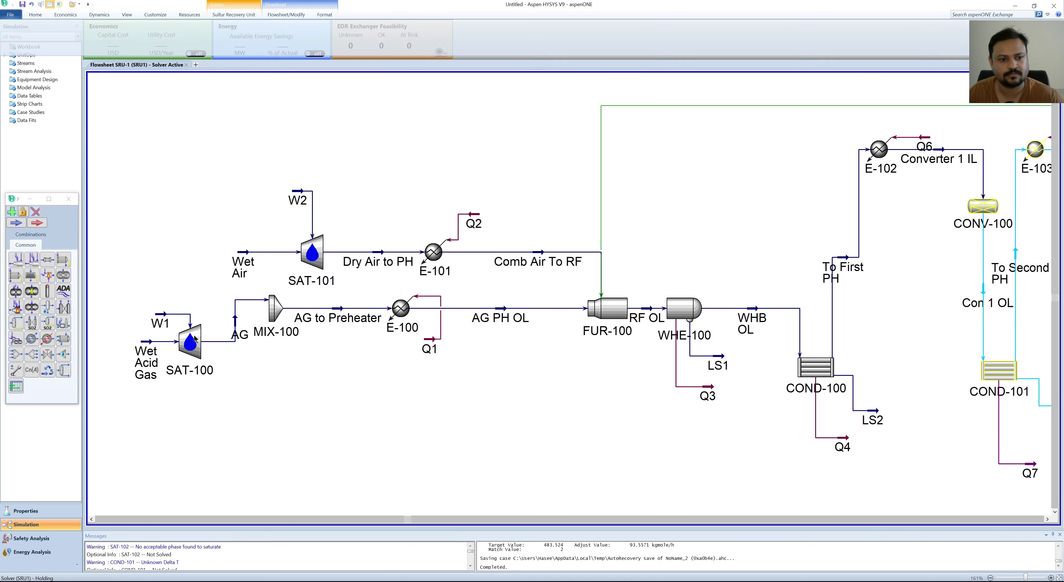
left_click(192, 324)
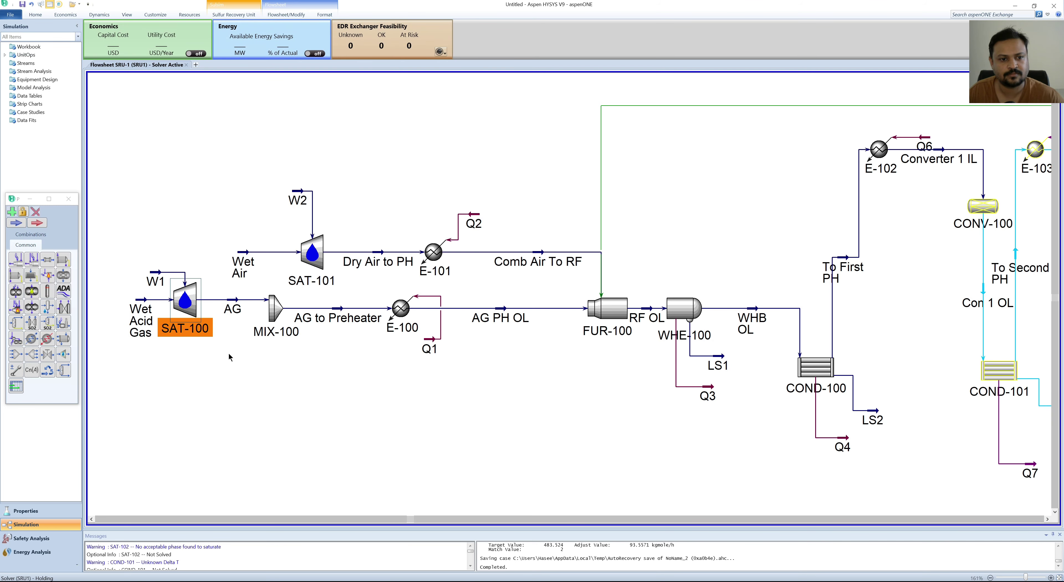
left_click(316, 361)
- Check the molar flow and conditions of the Wet Air stream, and close its window
left_click(35, 14)
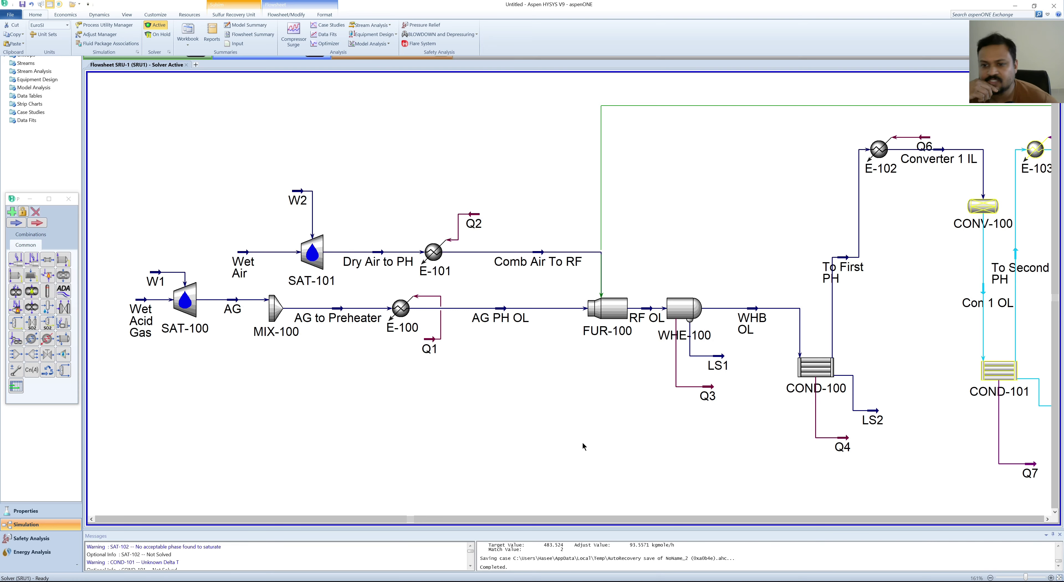
scroll(592, 441, "right", 3)
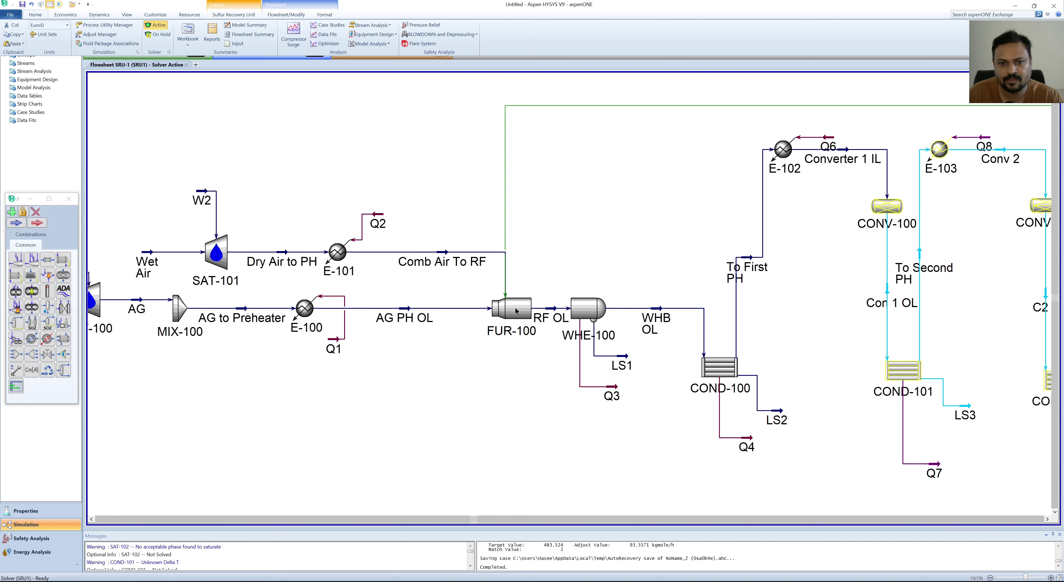
left_click(849, 294)
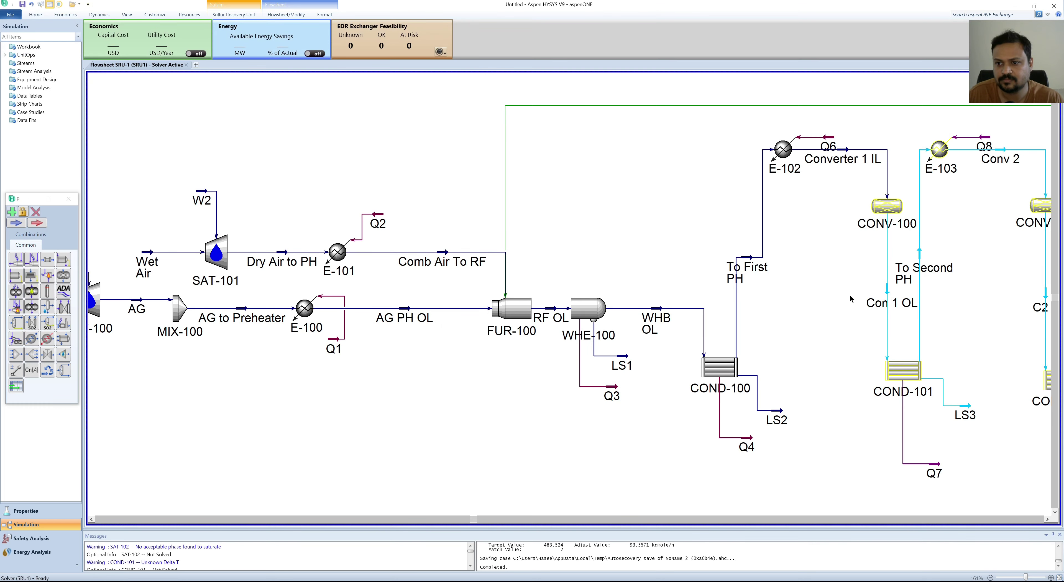
scroll(850, 294, "right", 9)
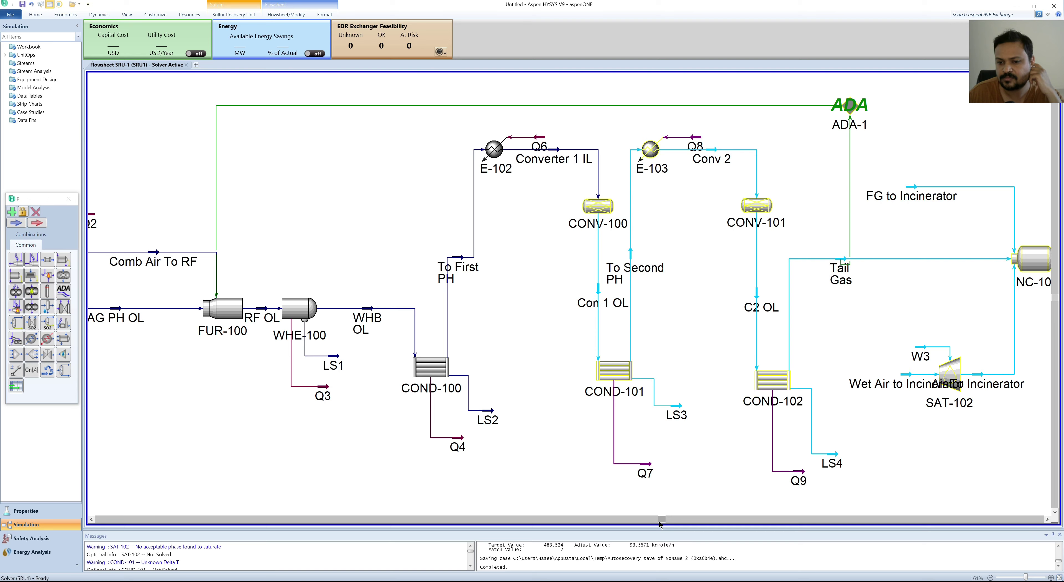
left_click_drag(660, 522, 422, 519)
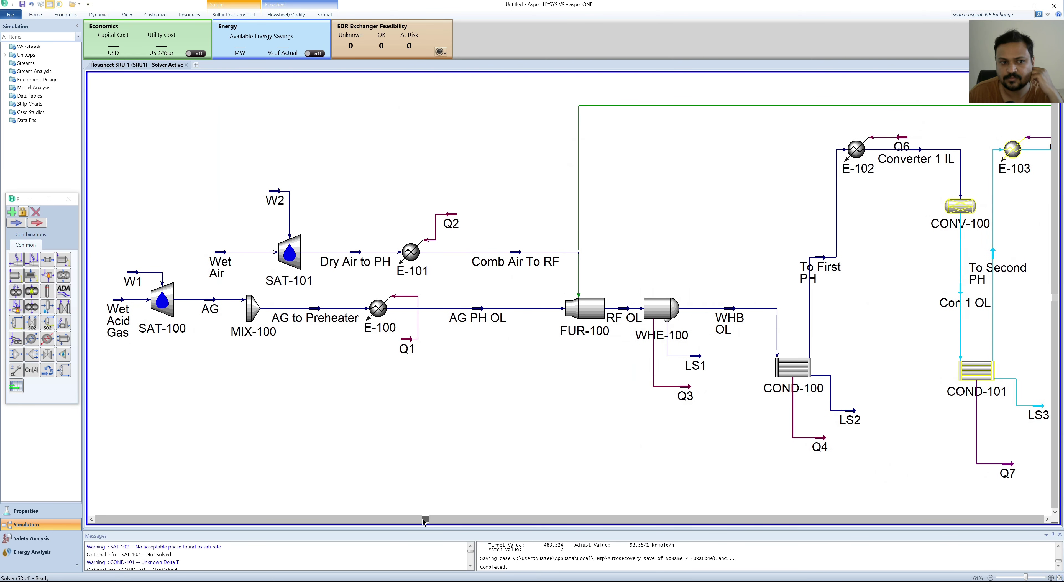
double_click(221, 259)
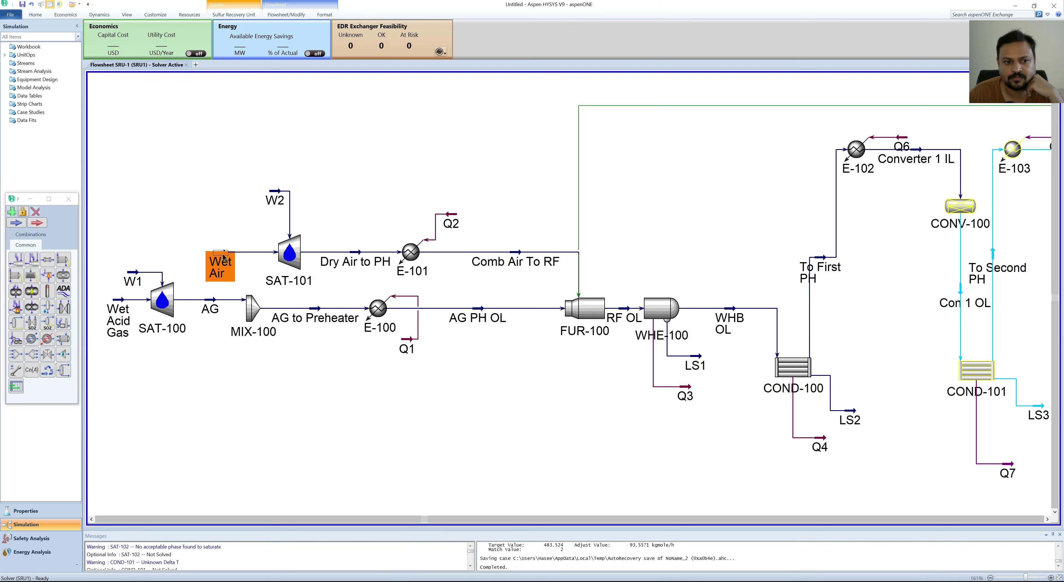
mouse_move(248, 174)
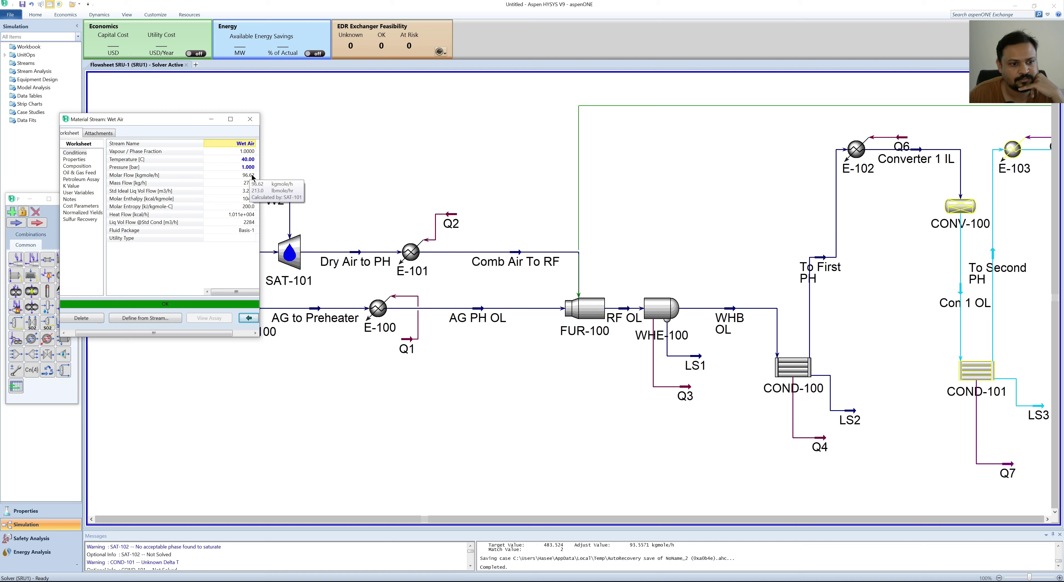
left_click(252, 121)
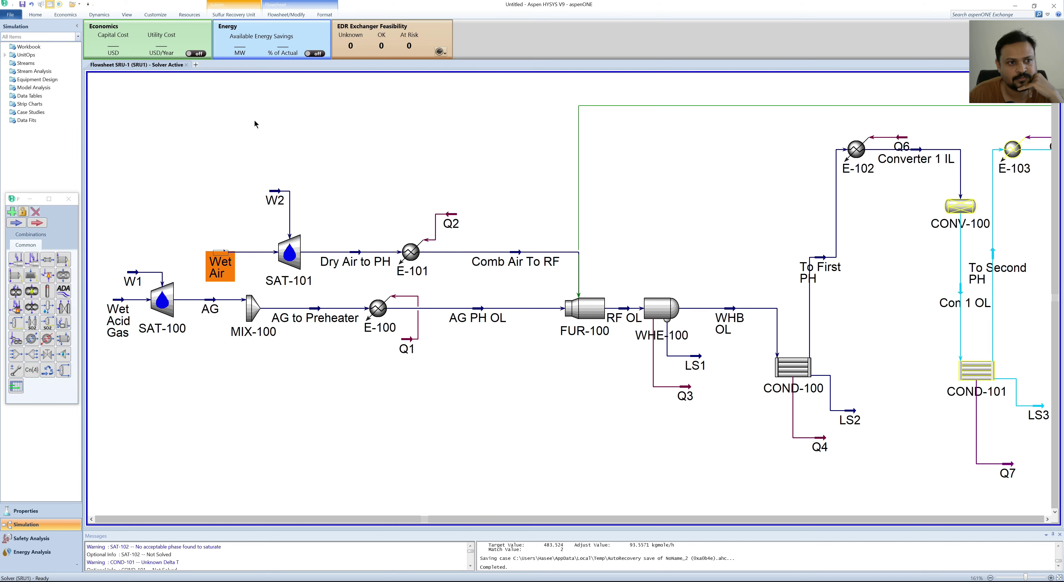
left_click(312, 123)
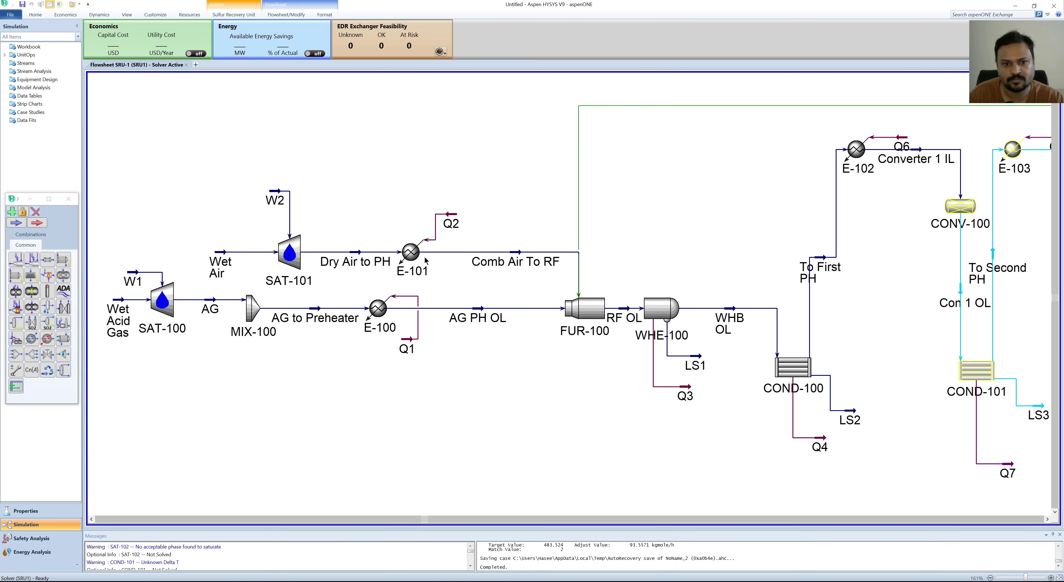
- Try H2S Mole % (Wet) as the target variable of ADA-1, reset ADA-1 and close its window
scroll(480, 178, "right", 10)
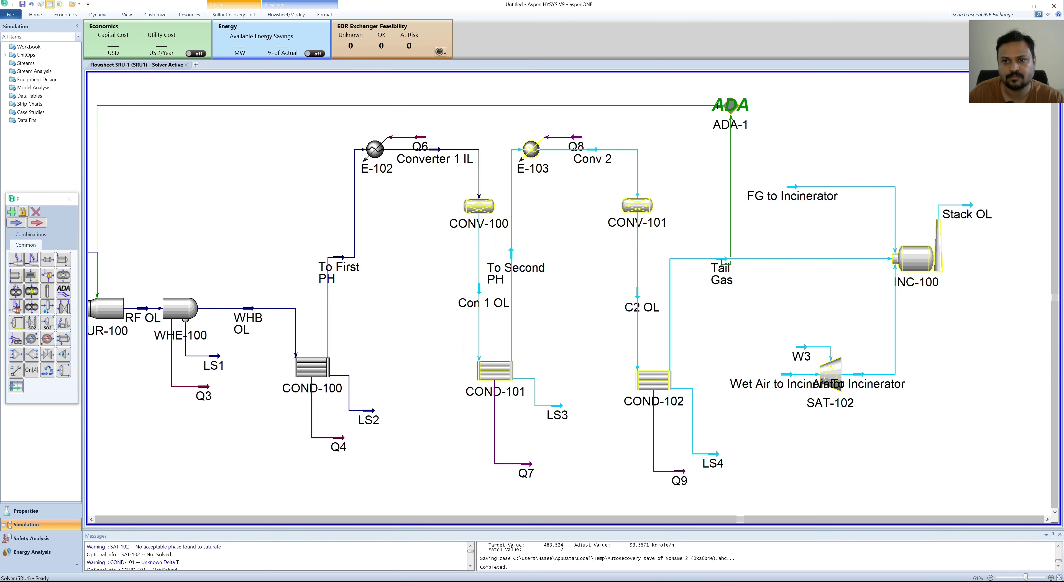
double_click(732, 108)
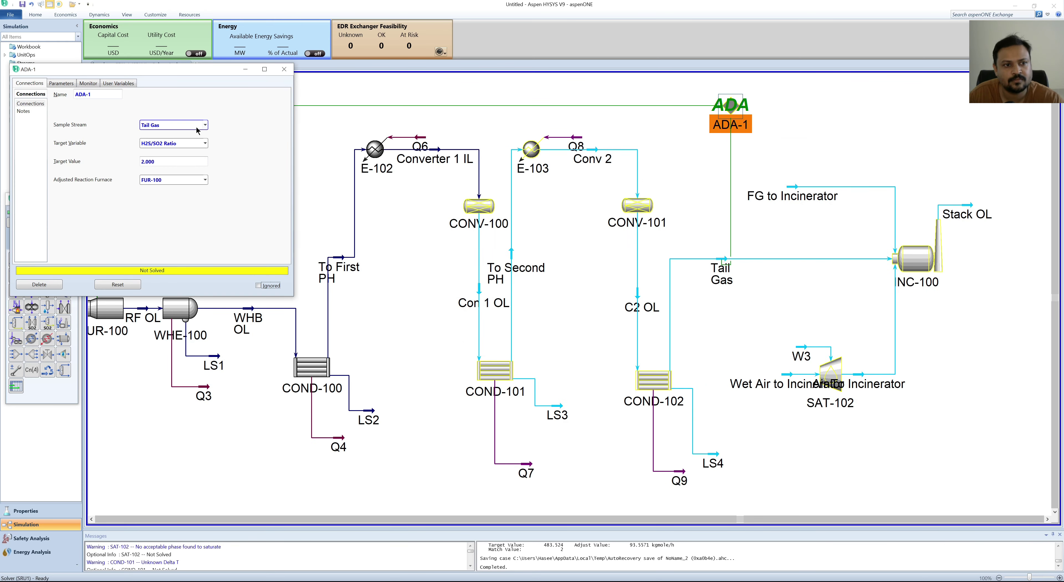
left_click(205, 143)
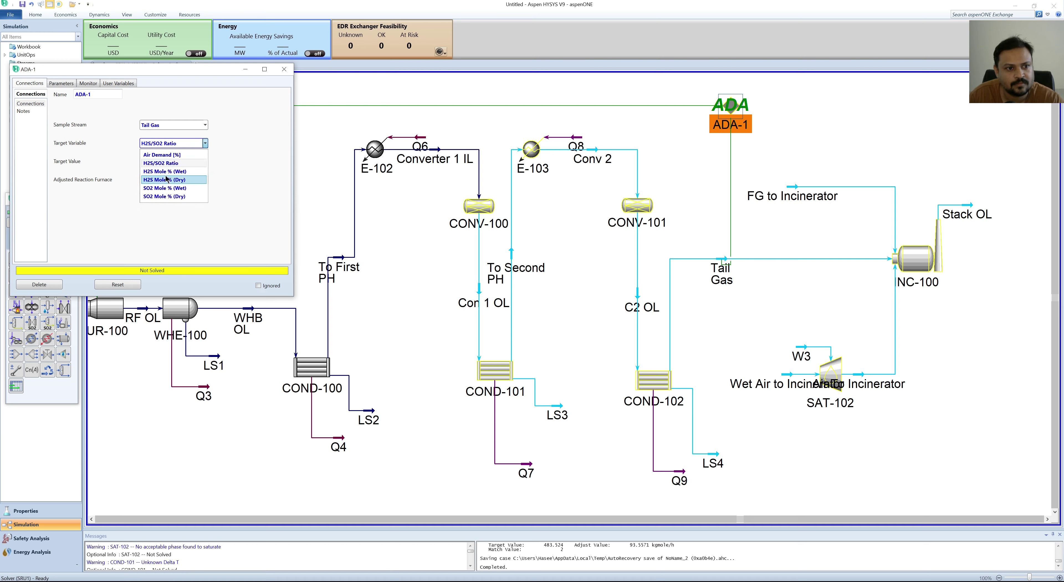
left_click(165, 174)
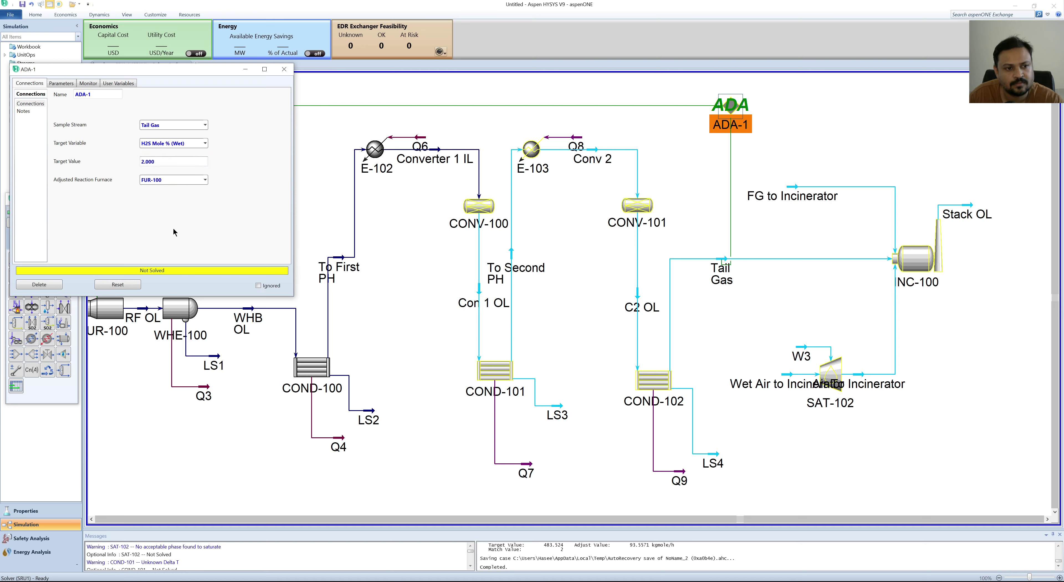
left_click(131, 285)
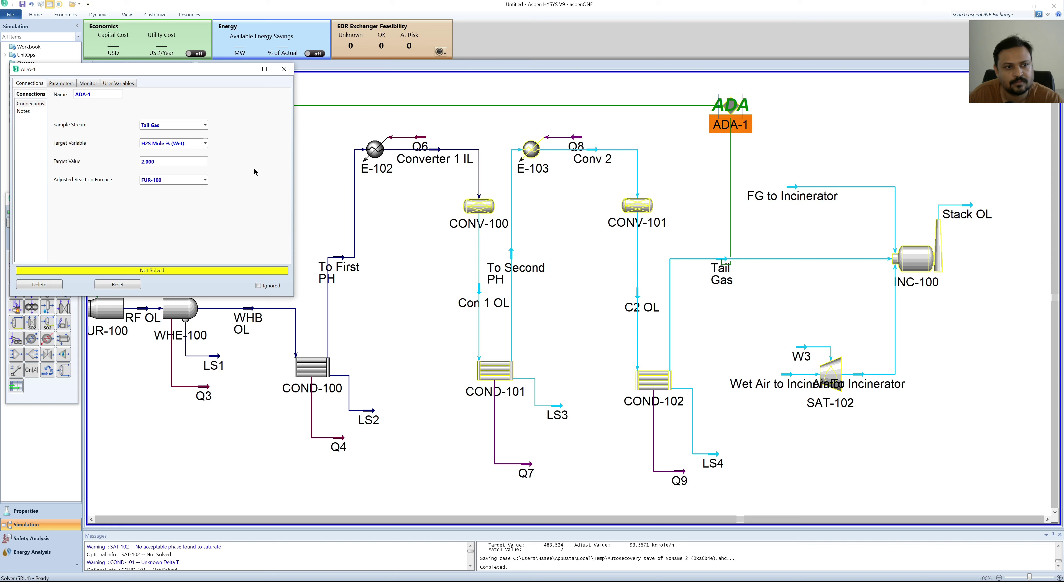
left_click(284, 69)
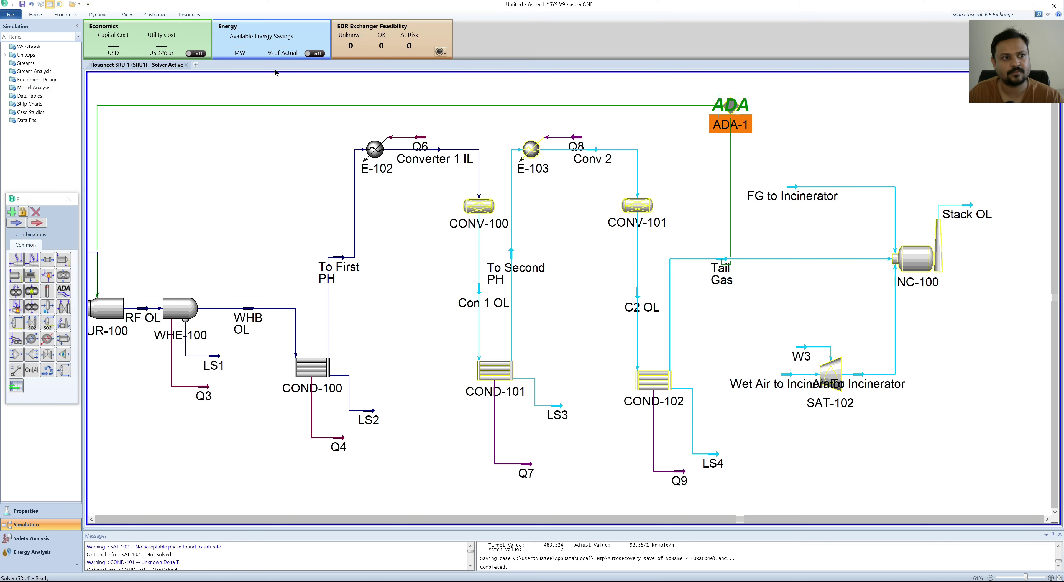
left_click(35, 15)
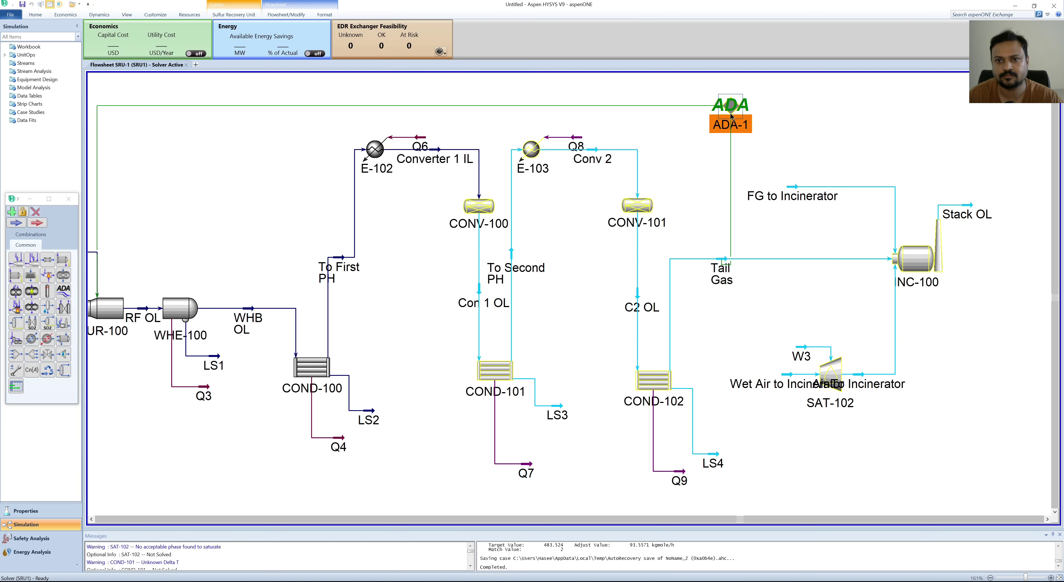
- Try Air Demand [%], H2S Mole % (Wet) and SO2 Mole % (Wet) as ADA-1's target variable, and switch it back to H2S/SO2 Ratio
double_click(742, 104)
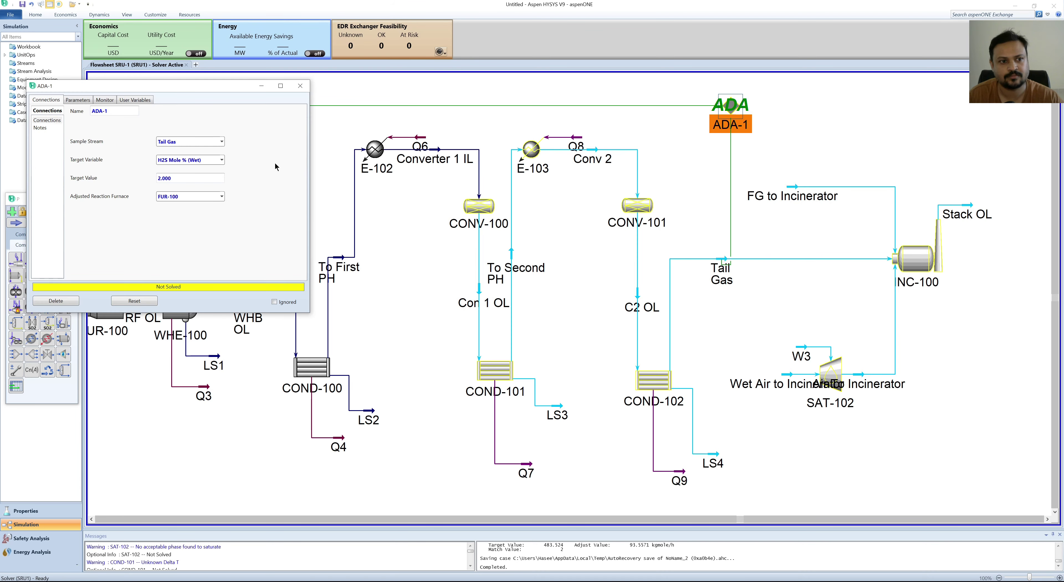
left_click(221, 160)
left_click(197, 173)
left_click(35, 14)
left_click(217, 159)
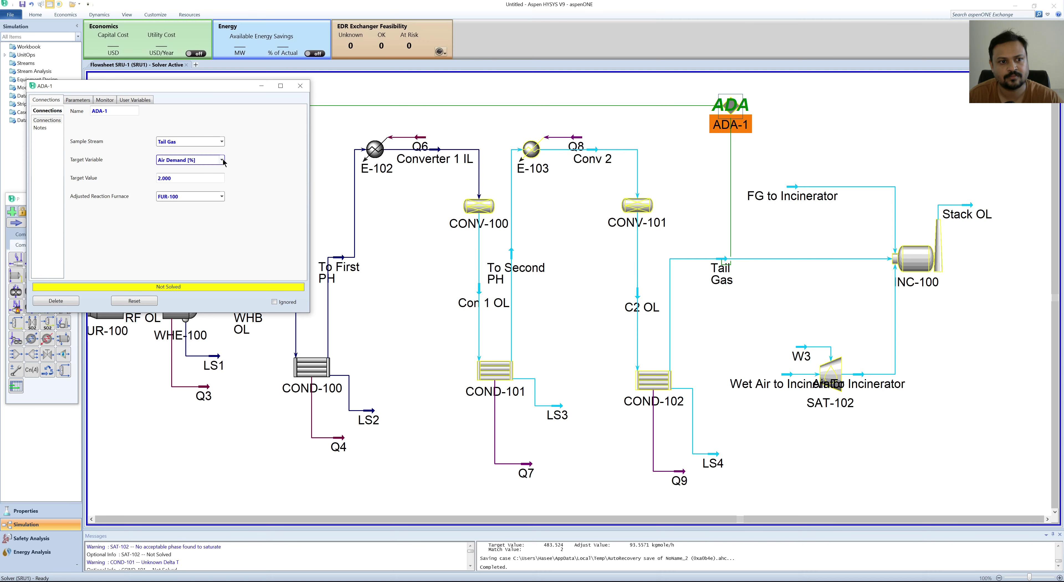
left_click(192, 196)
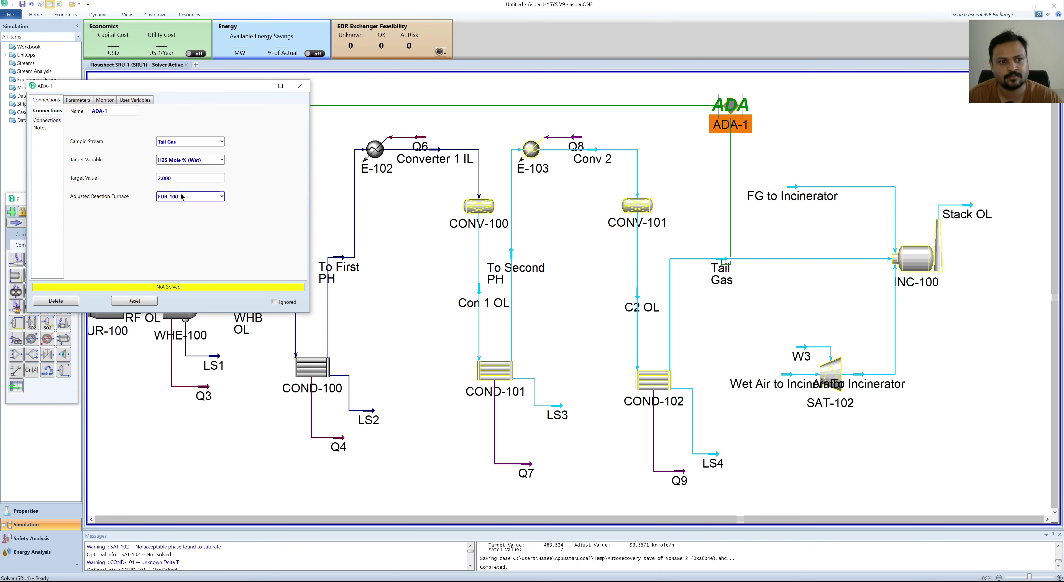
left_click(219, 160)
left_click(191, 207)
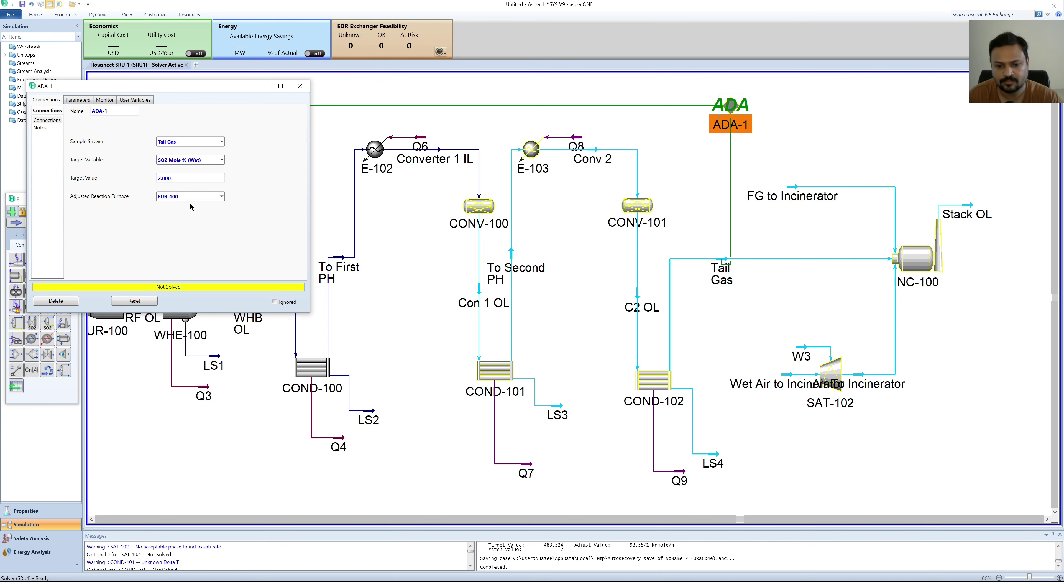
left_click(222, 160)
left_click(194, 178)
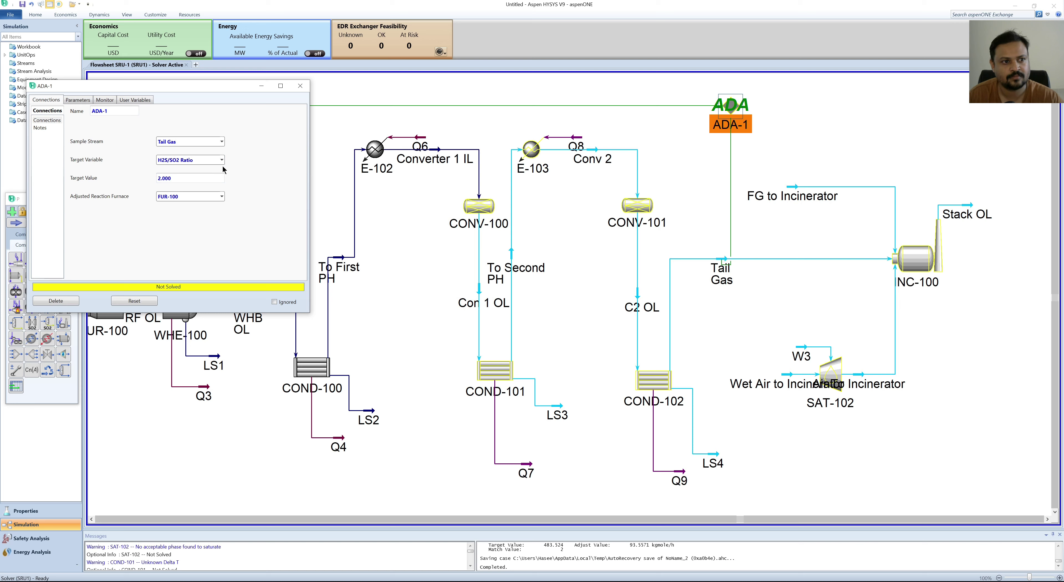
left_click(300, 86)
left_click(36, 14)
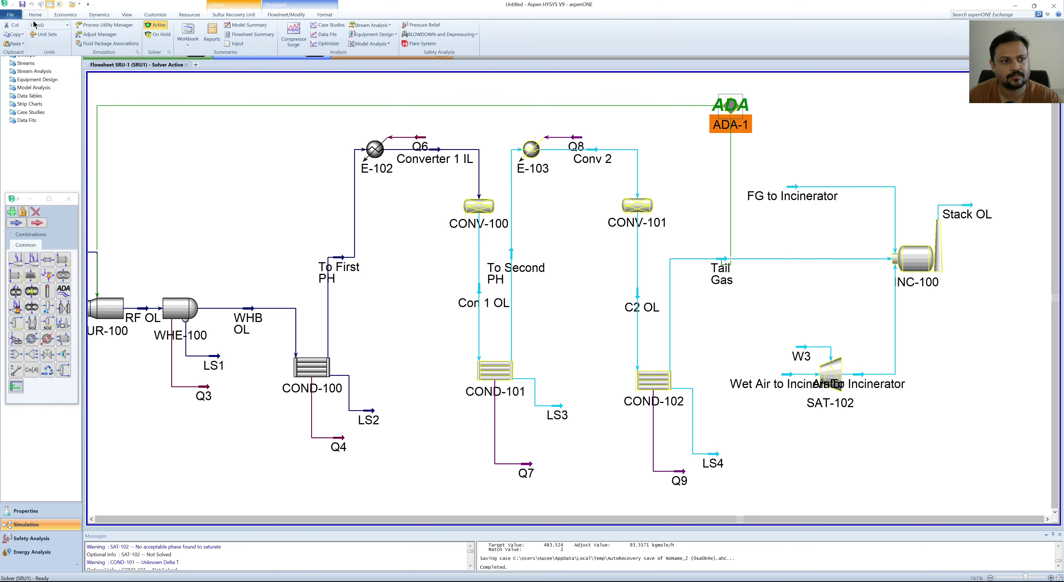
left_click(245, 217)
left_click(312, 293)
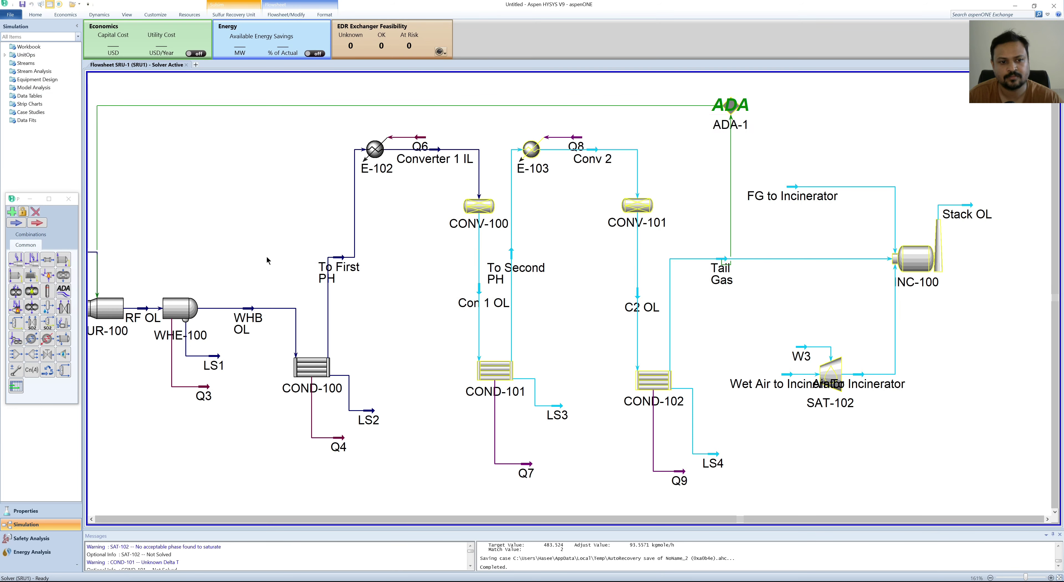
scroll(266, 262, "left", 5)
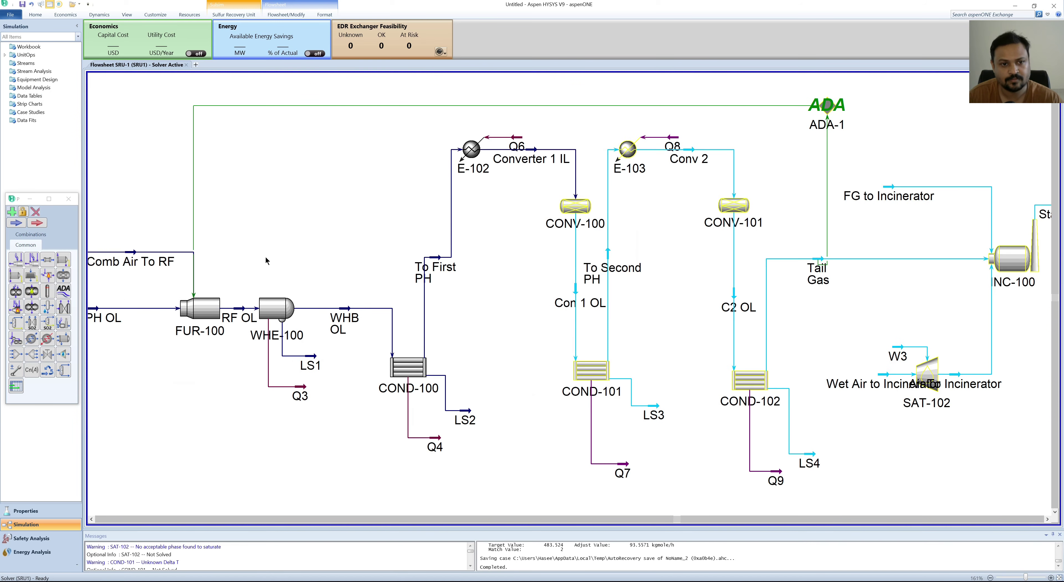
- Set the mass flow of the Wet Acid Gas stream to 3000 kg/h and close its window
scroll(266, 262, "left", 3)
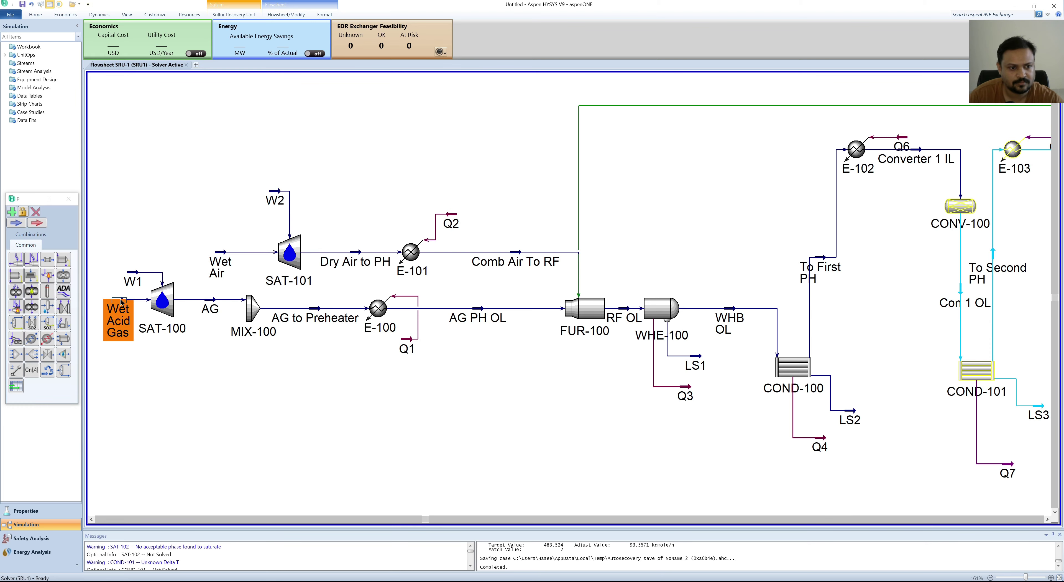
double_click(114, 311)
left_click(230, 167)
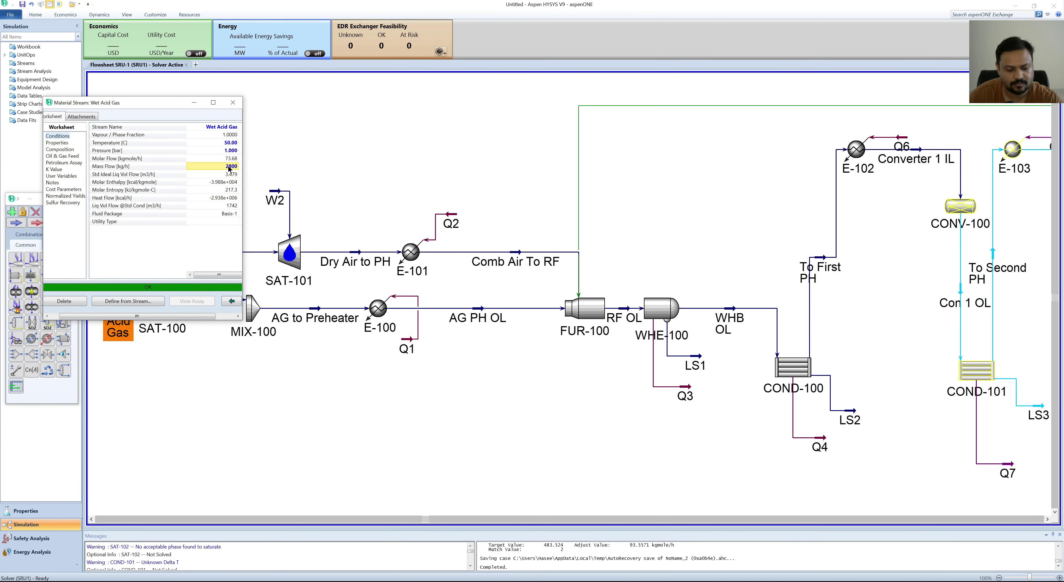
type("3000")
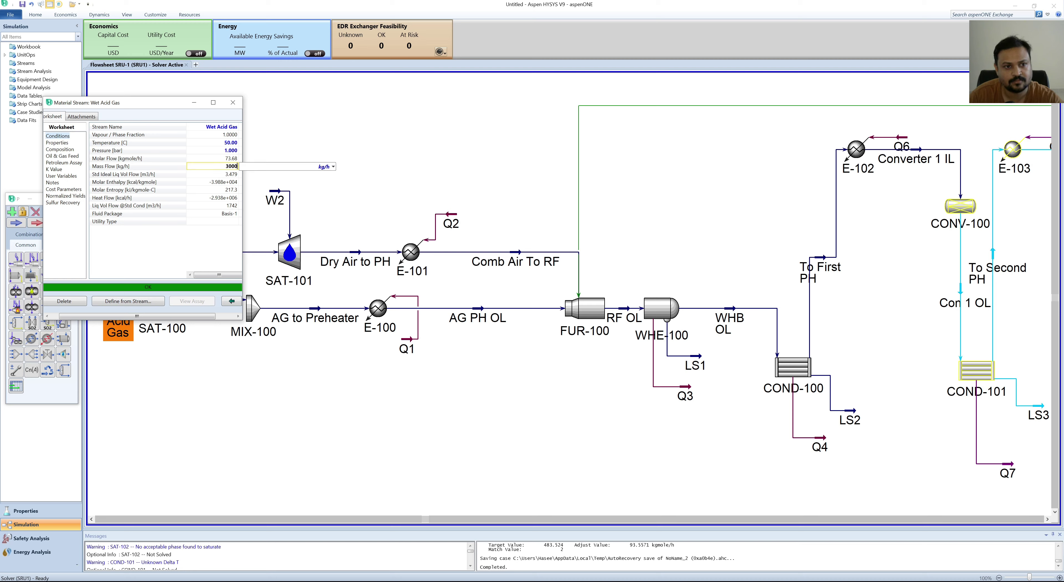
left_click(227, 143)
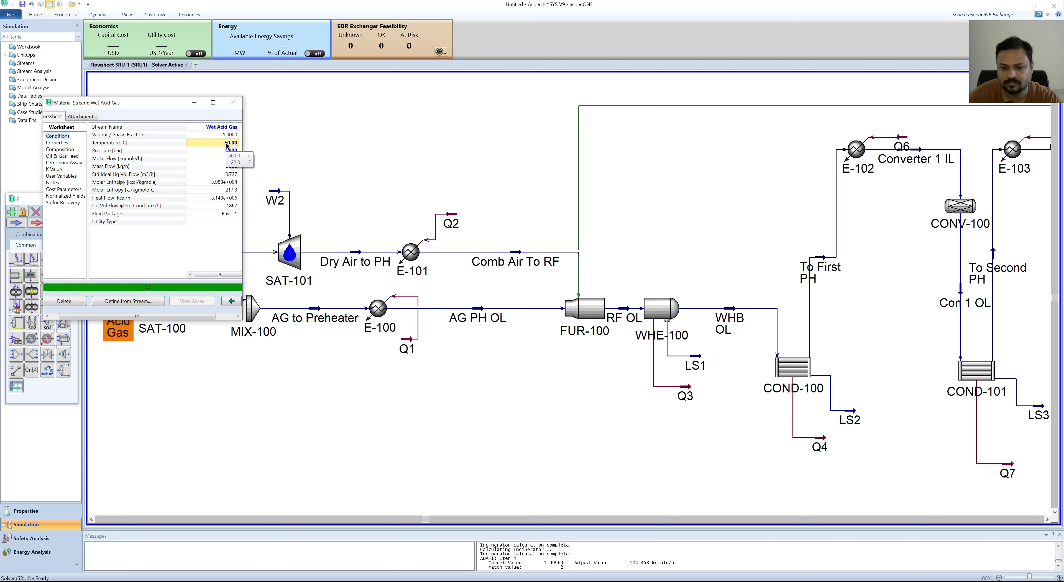
left_click(233, 103)
left_click(560, 447)
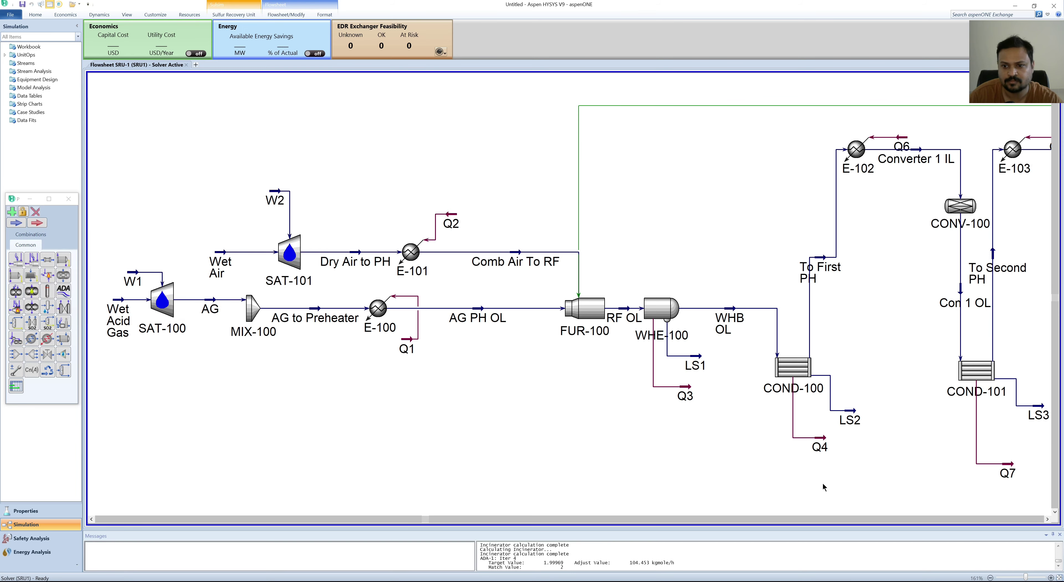
- Look over the flowsheet through to the incinerator, check the conditions of the Wet Acid Gas stream, and close its window
scroll(914, 448, "right", 4)
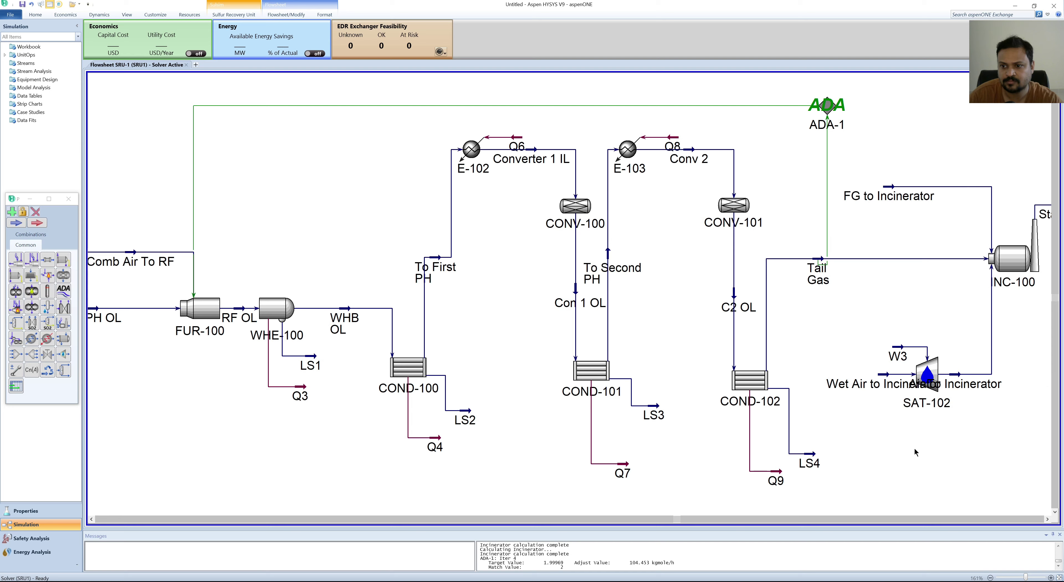
scroll(914, 447, "right", 1)
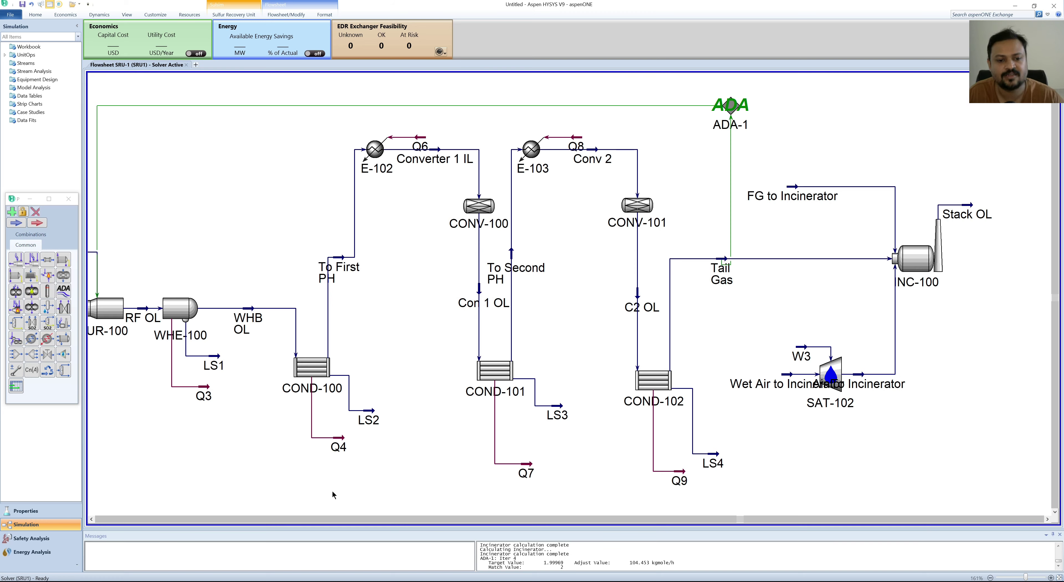
scroll(334, 494, "left", 10)
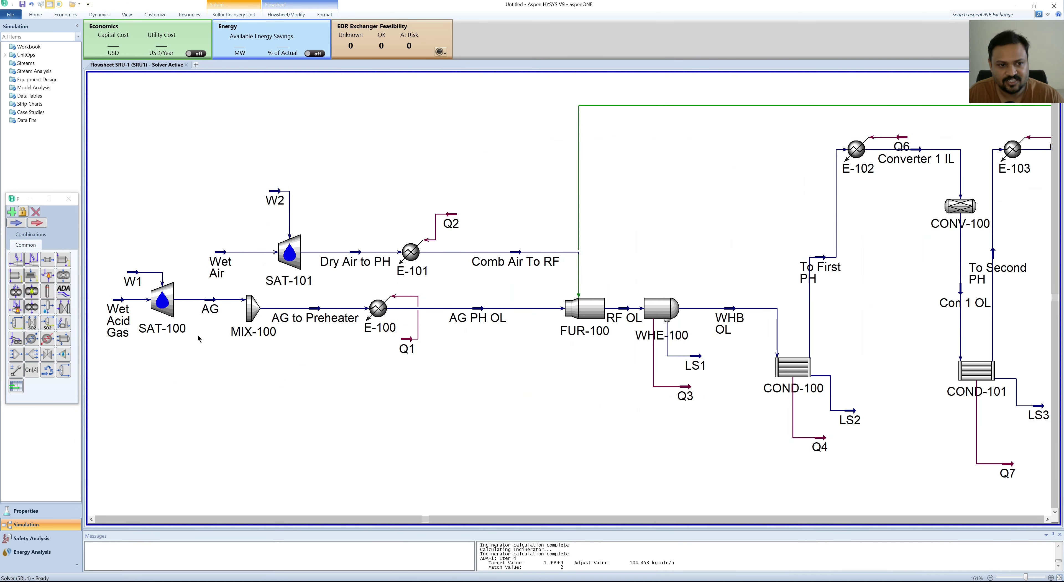
scroll(198, 338, "left", 3)
double_click(216, 308)
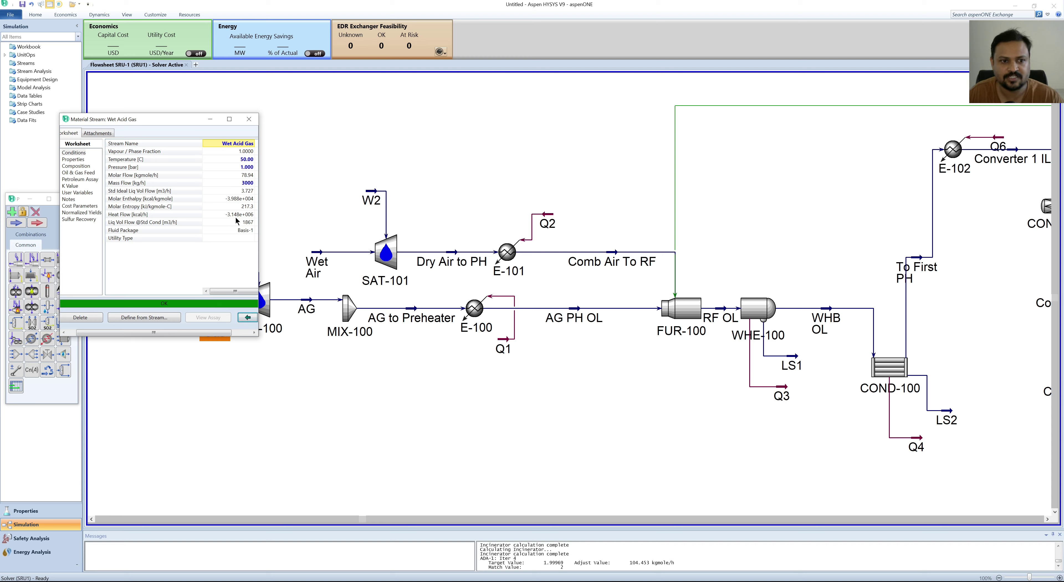
mouse_move(237, 221)
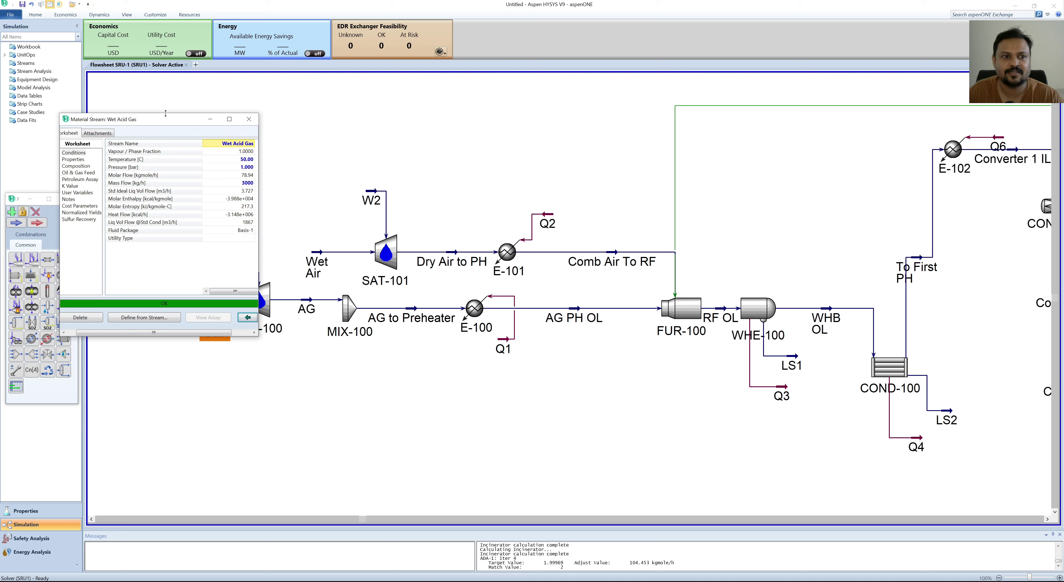
left_click_drag(170, 125, 184, 129)
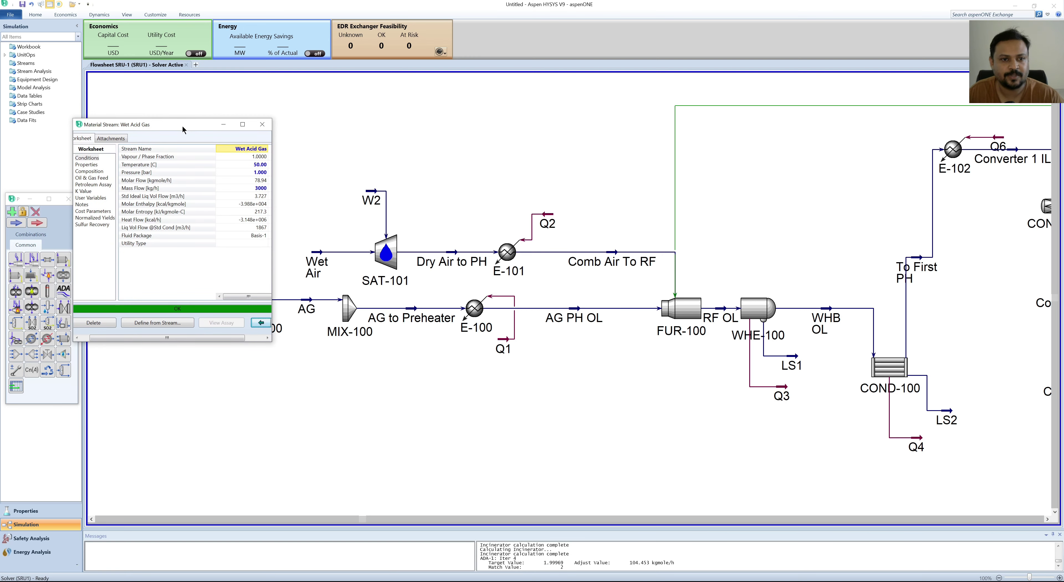
left_click(262, 124)
left_click(342, 184)
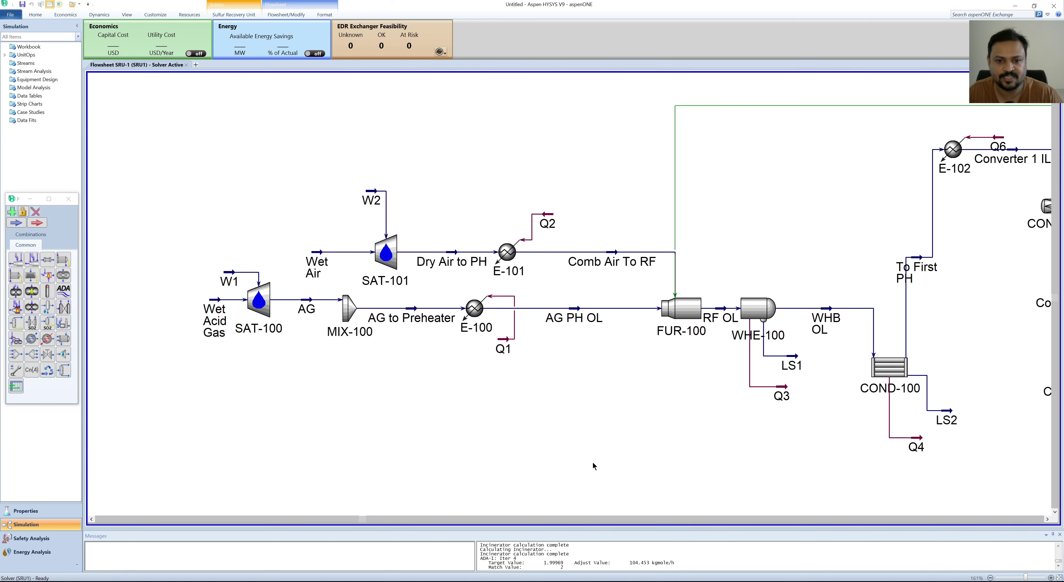
- Open the sulfur recovery unit's Performance Summary and check the overall recovery efficiency at catalytic stage CONV-101
scroll(714, 478, "right", 5)
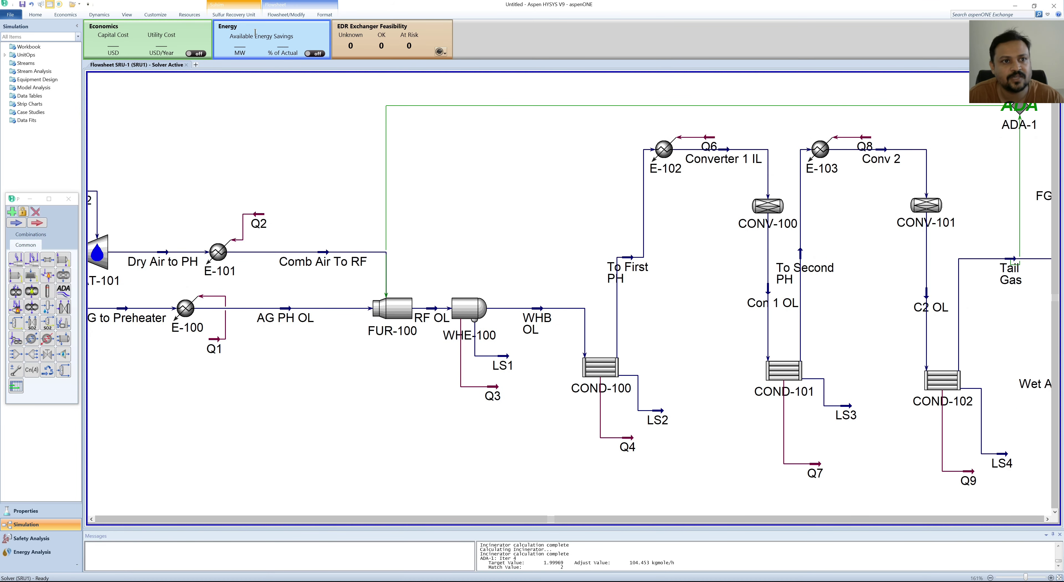
left_click(233, 15)
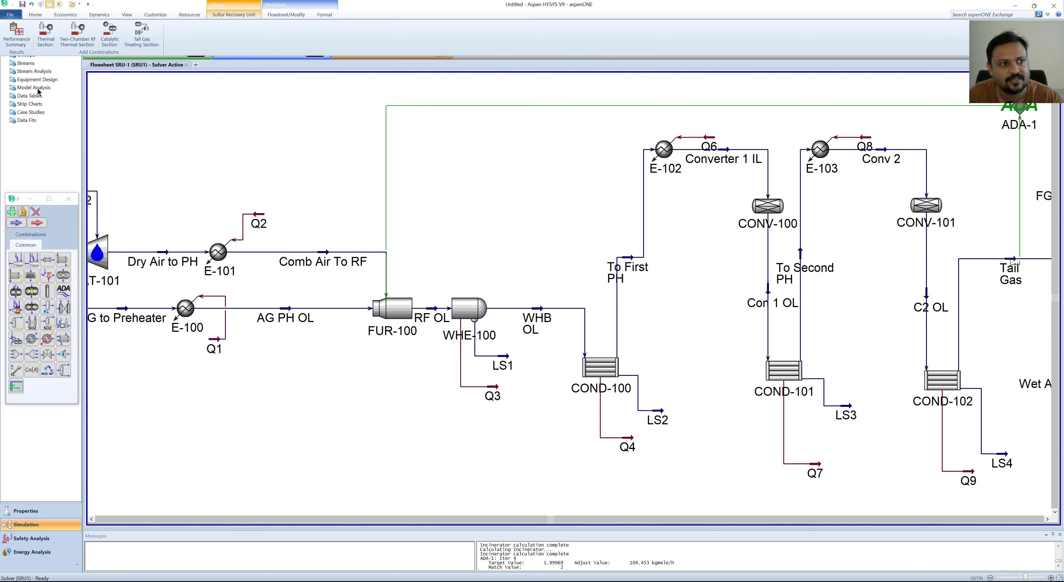
left_click(21, 36)
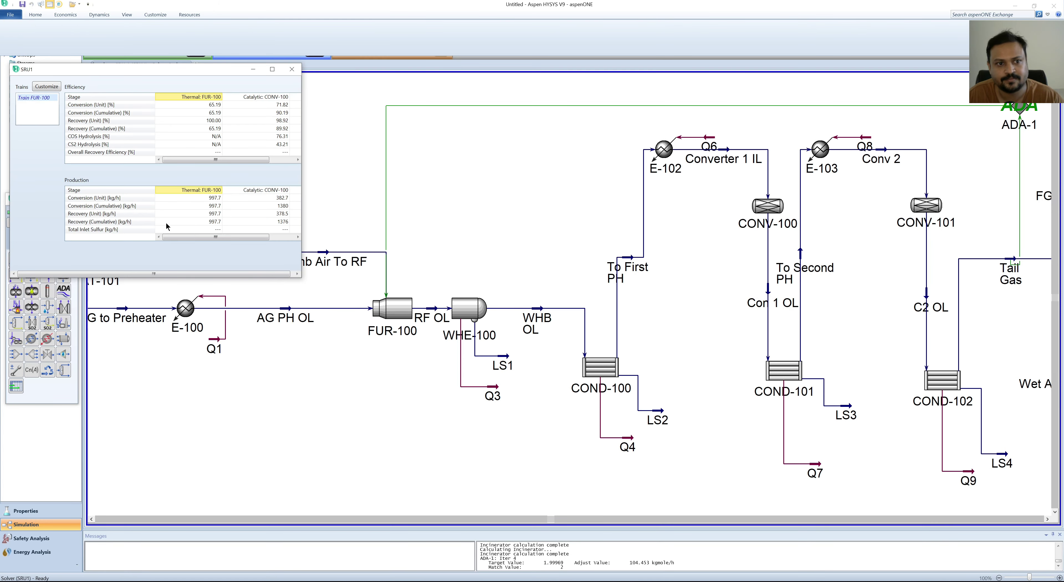
left_click_drag(231, 160, 261, 161)
left_click(281, 152)
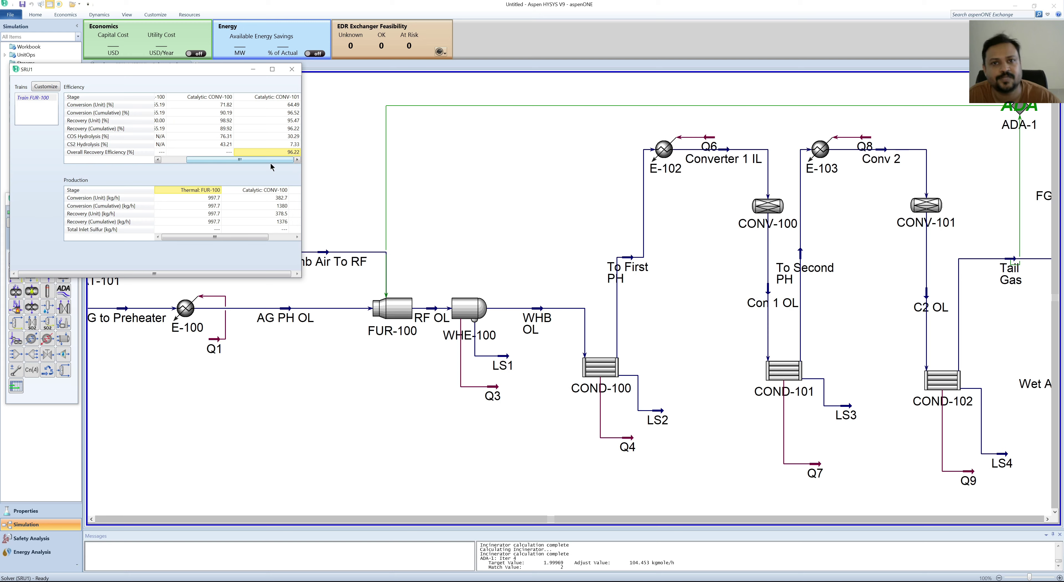